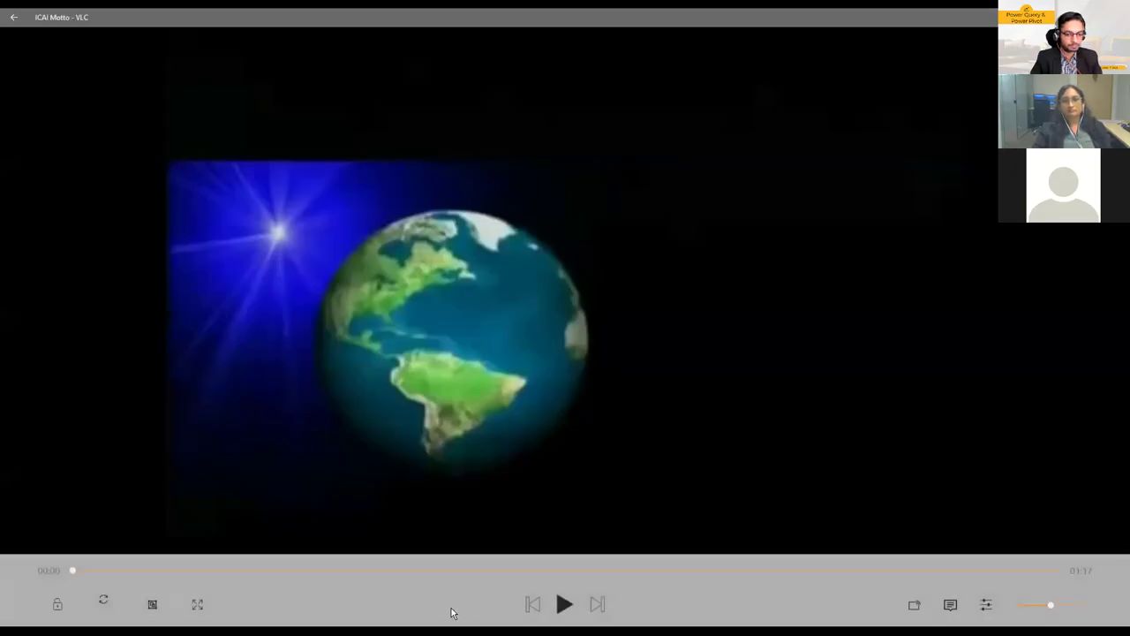
- Play the ICAI Motto video in VLC media player
click(563, 607)
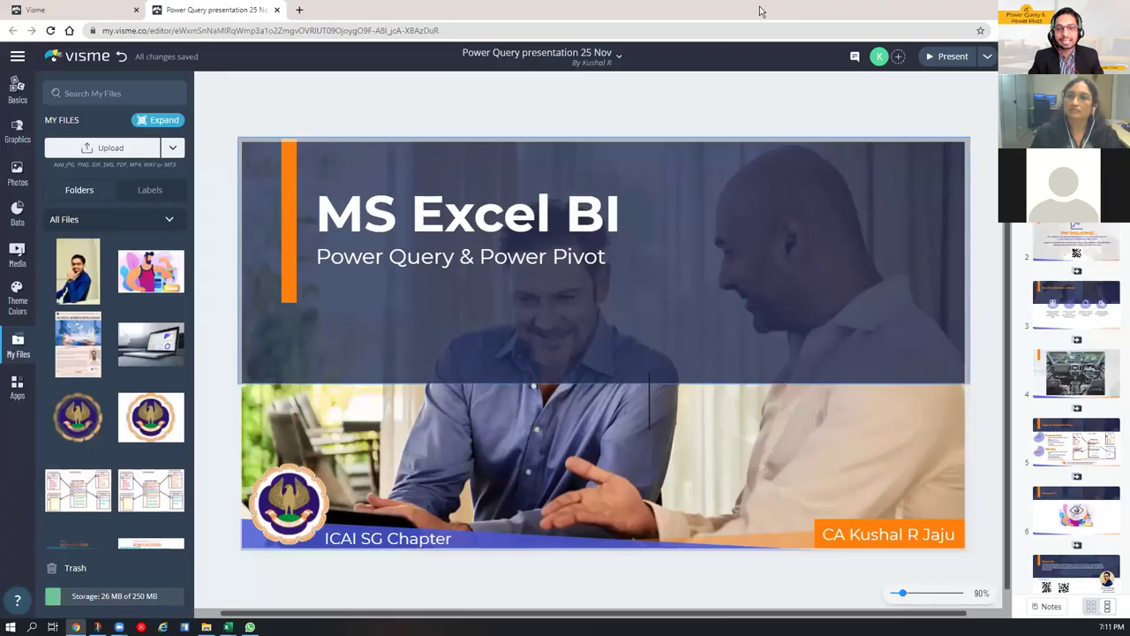
- Put the browser in full-screen mode so the Visme editor fills the screen
key(F11)
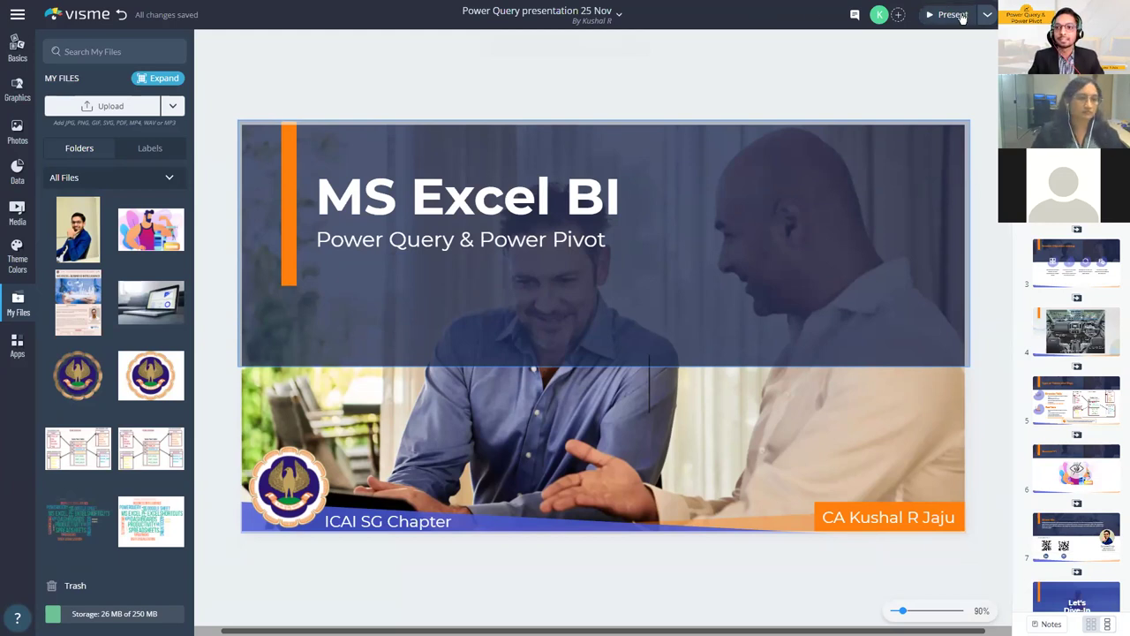
- Present the deck up to slide 3 and choose the Blue Circle laser pointer
click(958, 15)
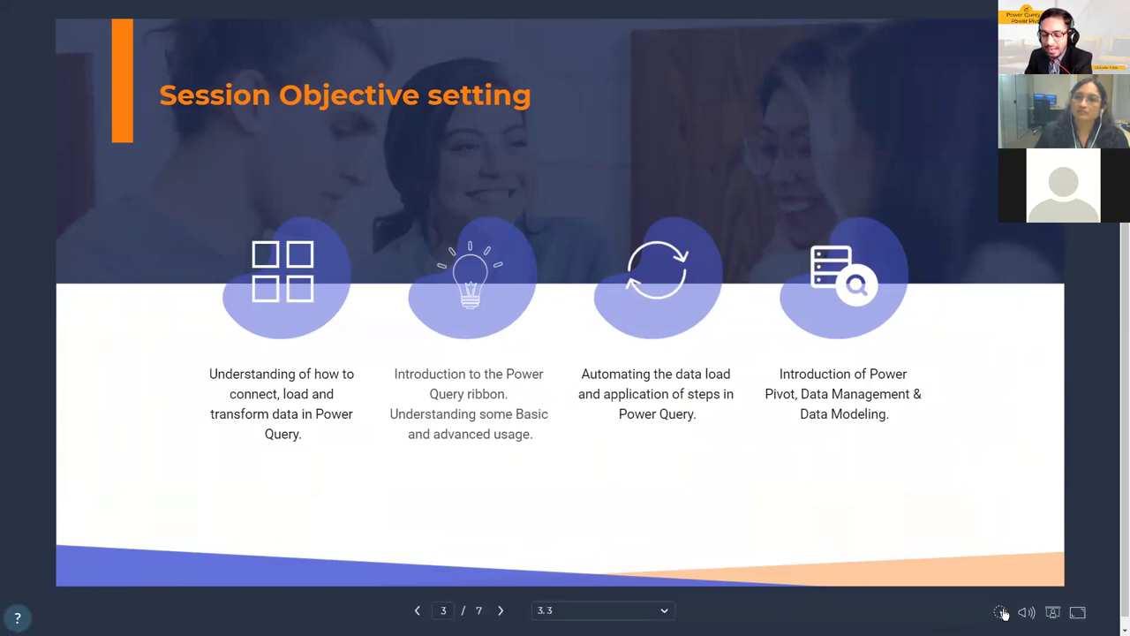
click(1003, 612)
- Reselect the blue circle laser highlight and advance from the star schema slide to 'About Me'
click(956, 517)
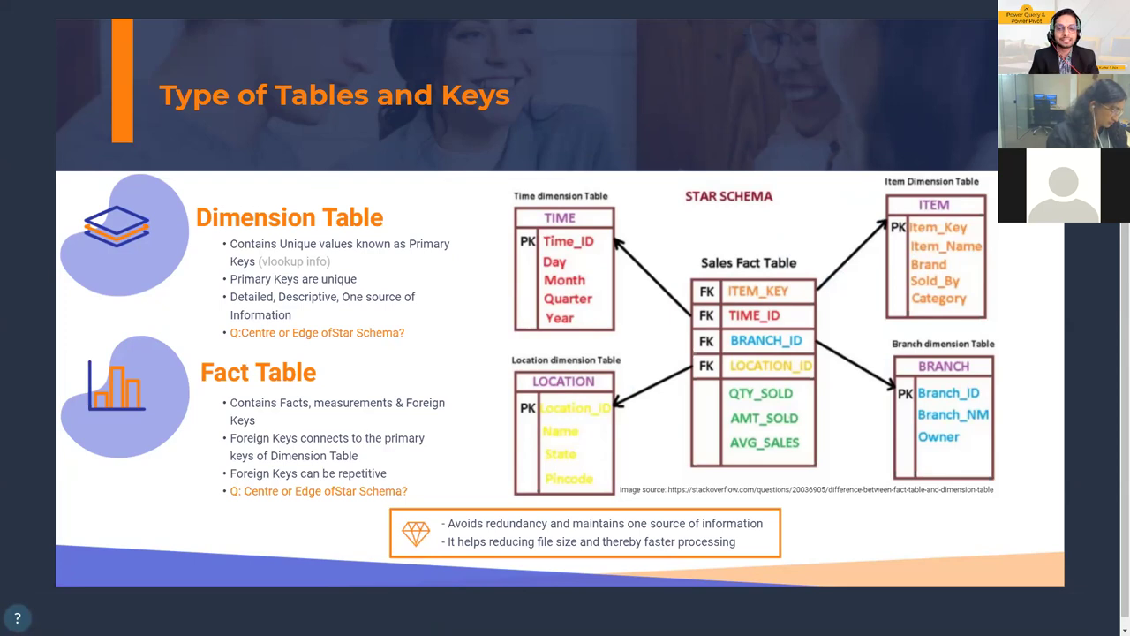
click(612, 247)
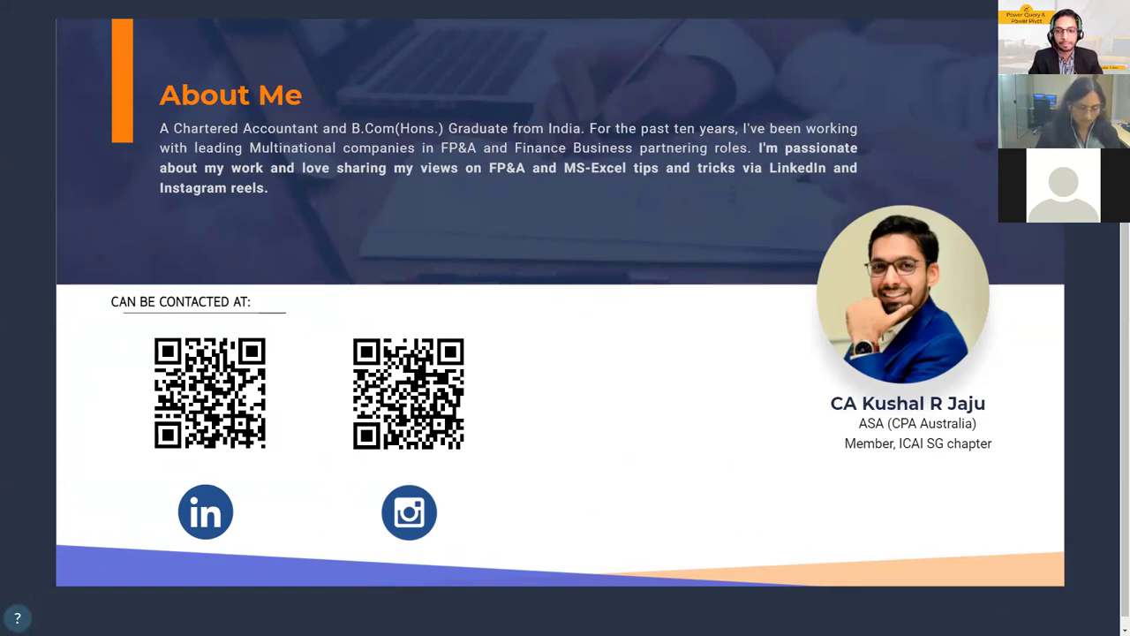
- Advance the slideshow from 'About Me' to the 'Let's Dive-In' slide
key(Right)
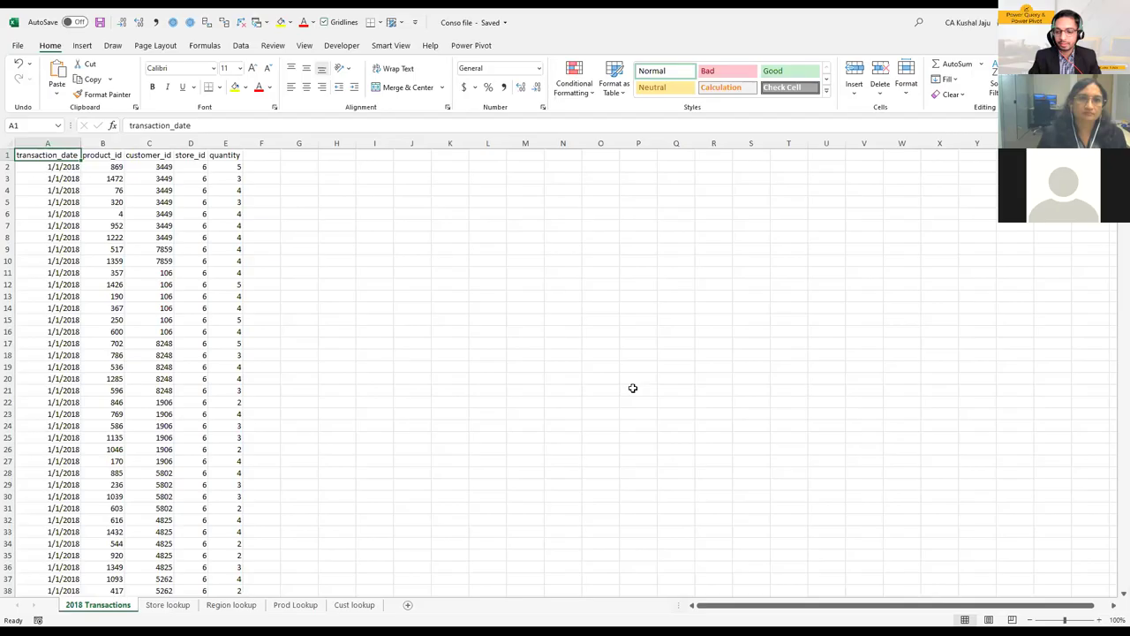
- Zoom the 2018 Transactions sheet in to 170%
click(1099, 620)
click(1099, 619)
click(1099, 620)
click(1099, 619)
click(1099, 619)
click(1099, 620)
click(1099, 620)
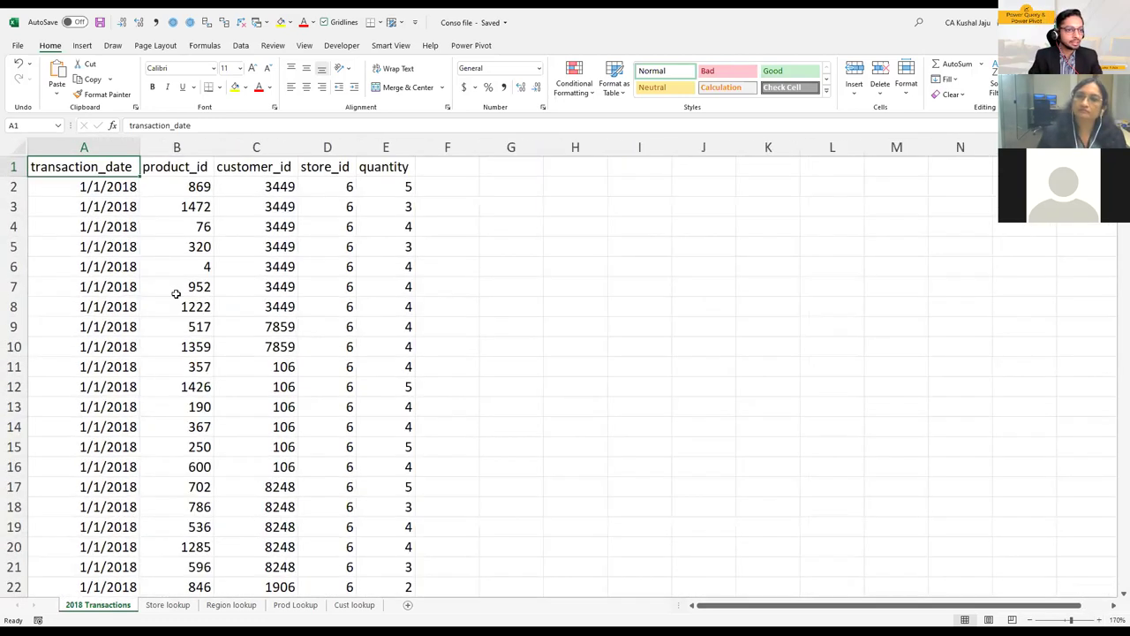
click(177, 287)
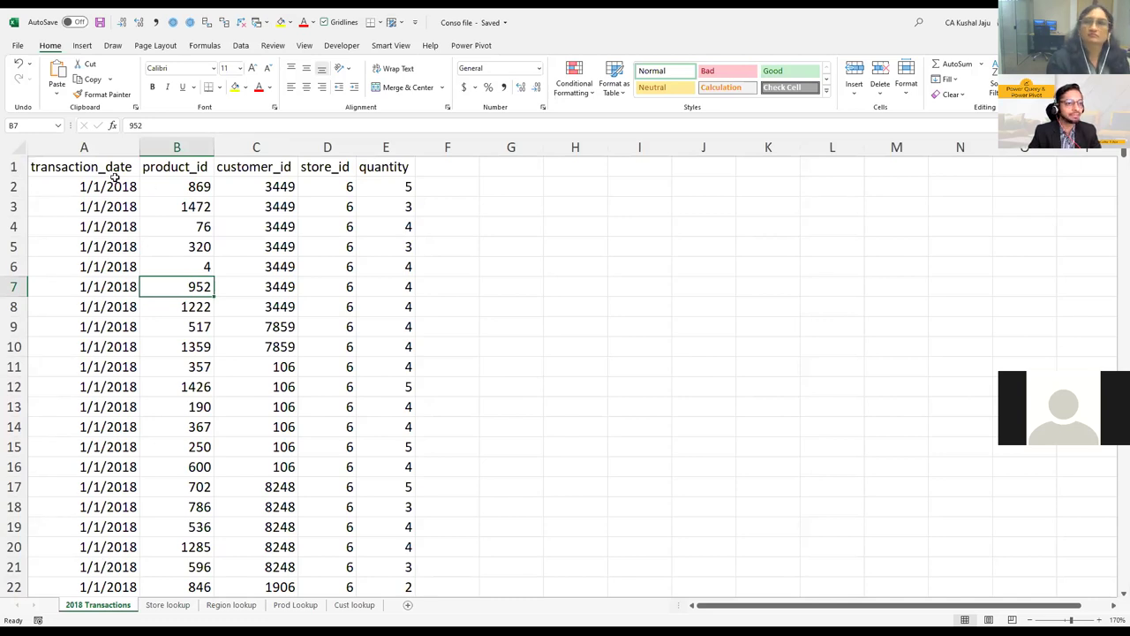
- Highlight the product_id, customer_id, store_id and quantity columns one by one, ending on E3
click(97, 148)
click(172, 146)
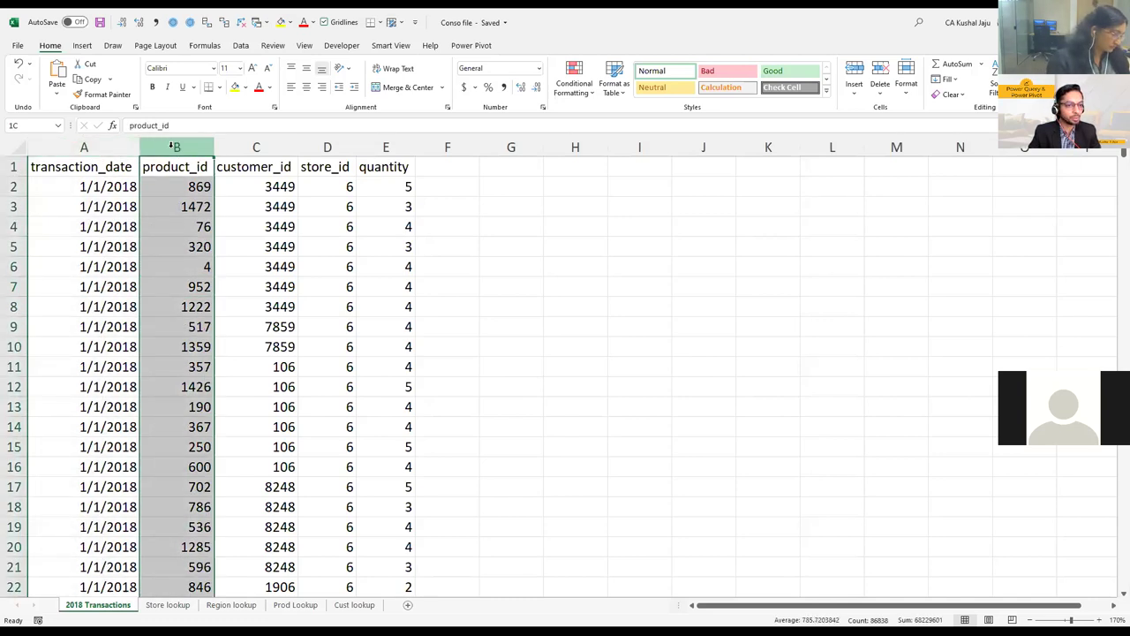
click(260, 147)
click(343, 147)
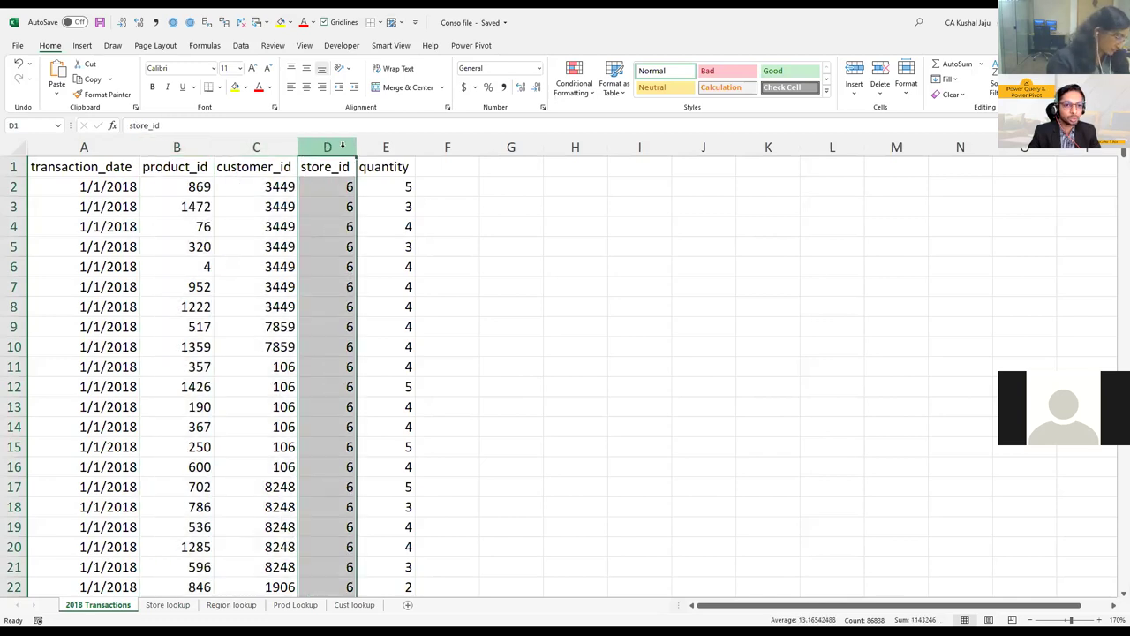
click(396, 147)
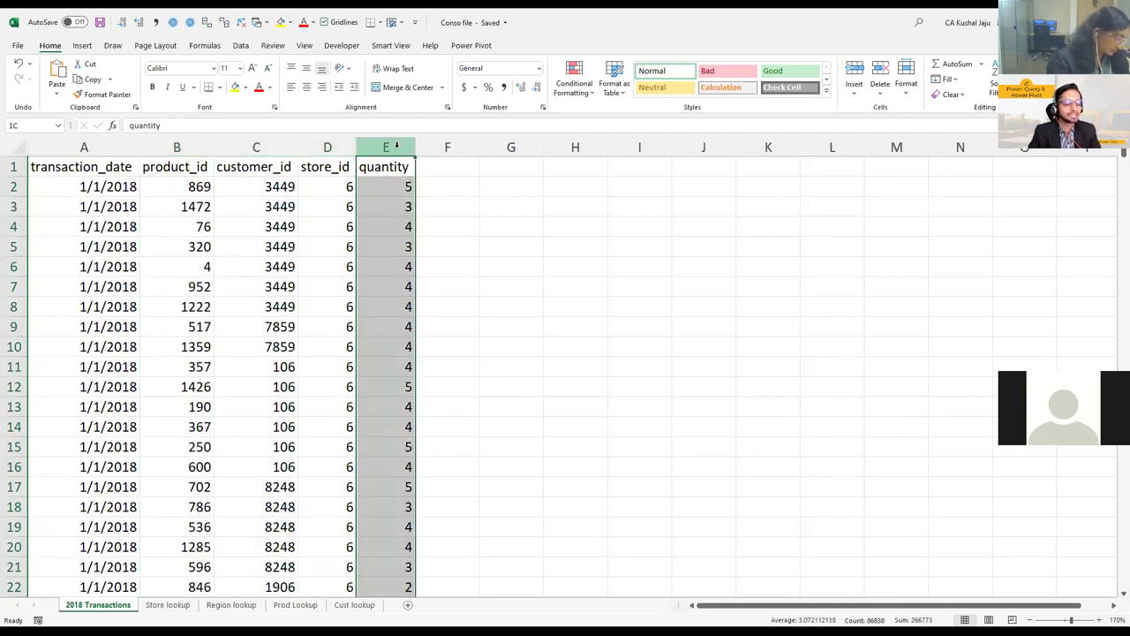
click(387, 199)
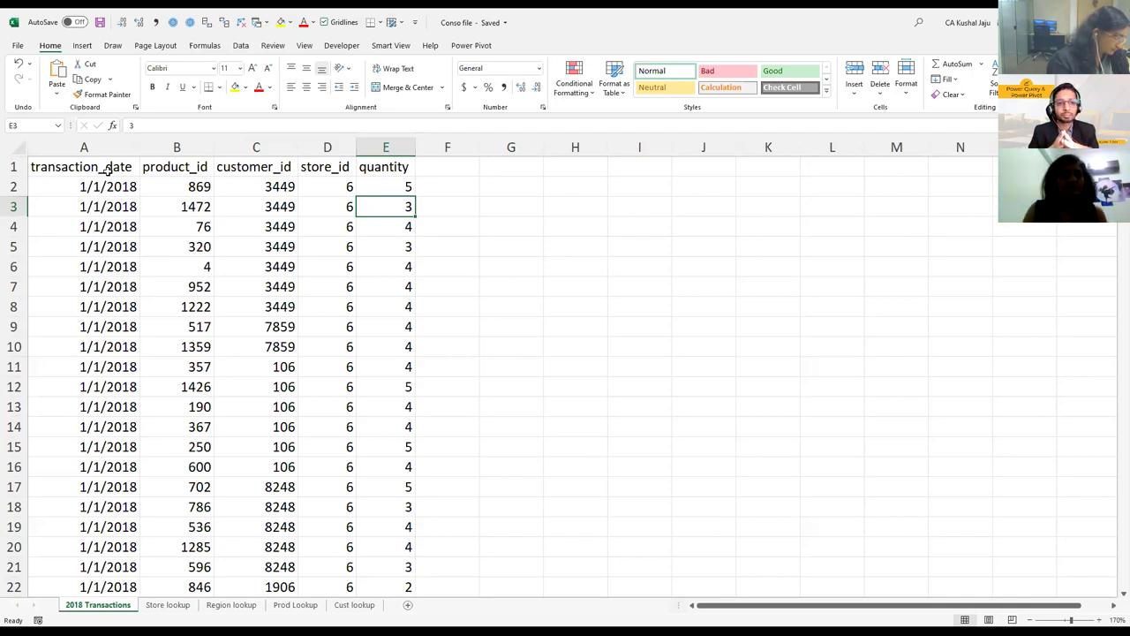
- Enter the header 'region' in cell F1
key(Up)
key(Up)
key(Right)
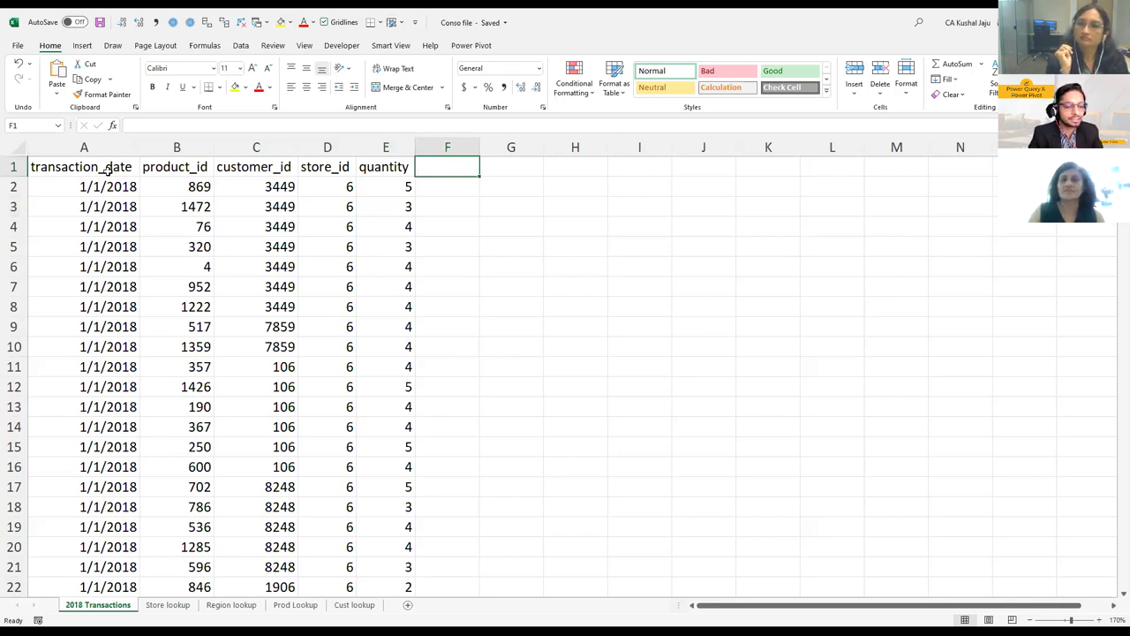
text(store)
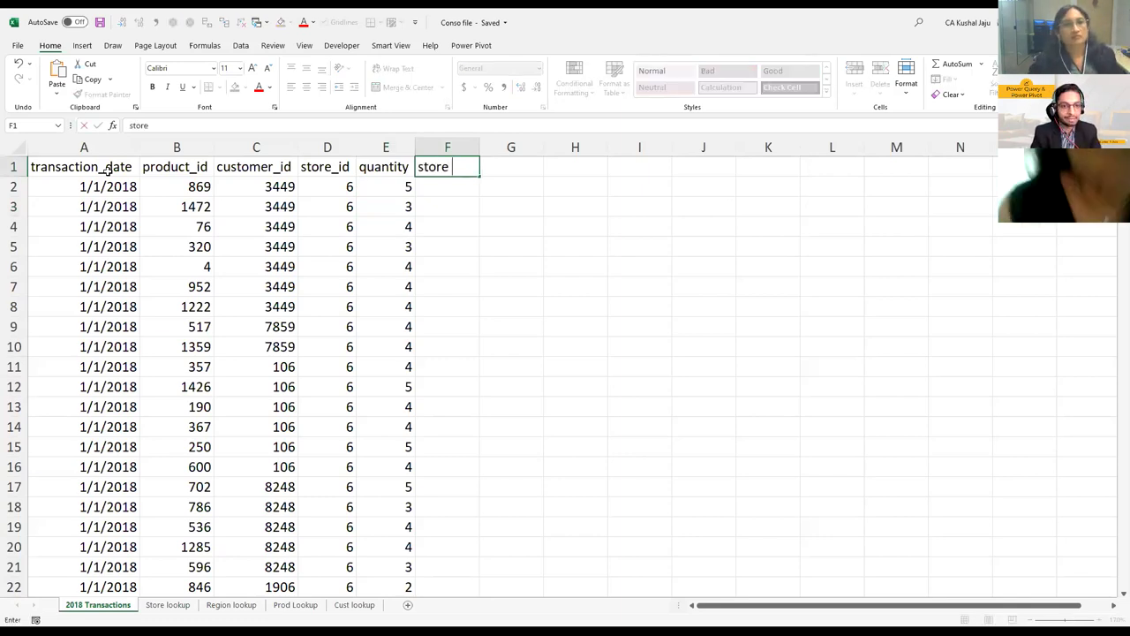
key(Escape)
text(region)
key(Tab)
key(Return)
- Start =VLOOKUP(D2, in F2 pointing at the Region lookup sheet
text(=vl)
key(Tab)
key(Left)
key(Left)
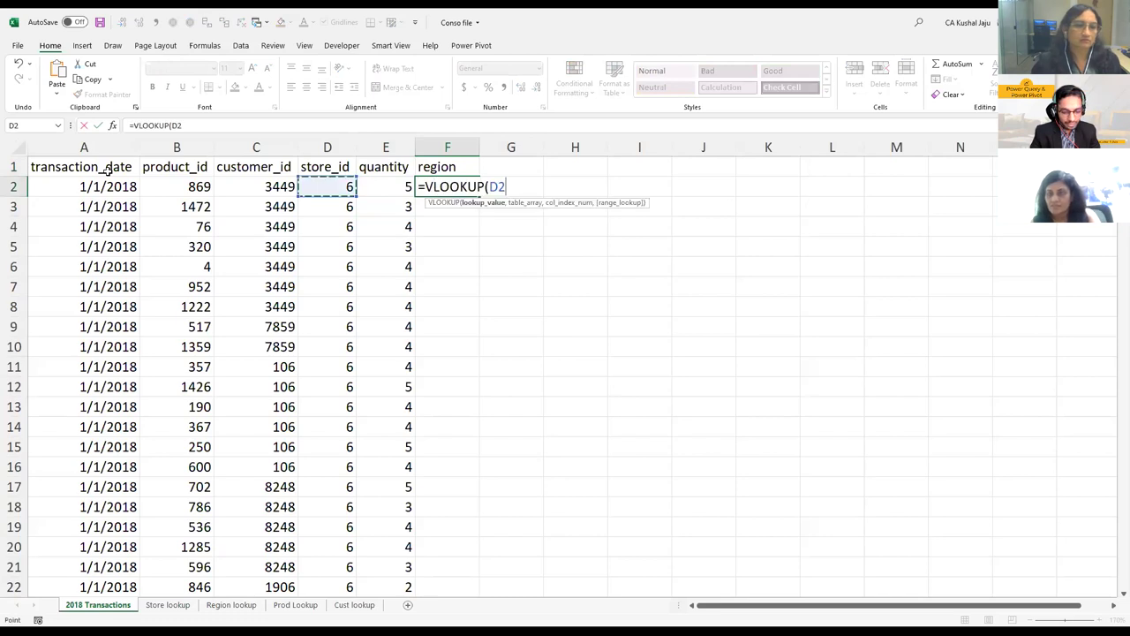
text(,)
key(ctrl+Home)
click(228, 604)
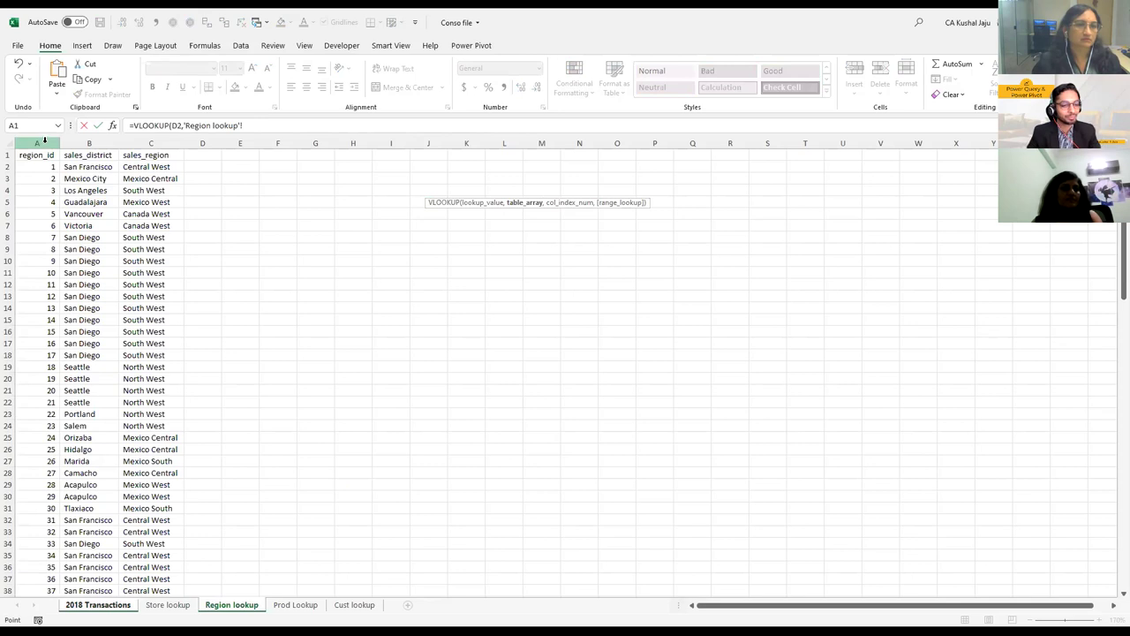
- Discard the partial VLOOKUP and inspect Store lookup's store_id and region_id columns
key(Escape)
click(174, 609)
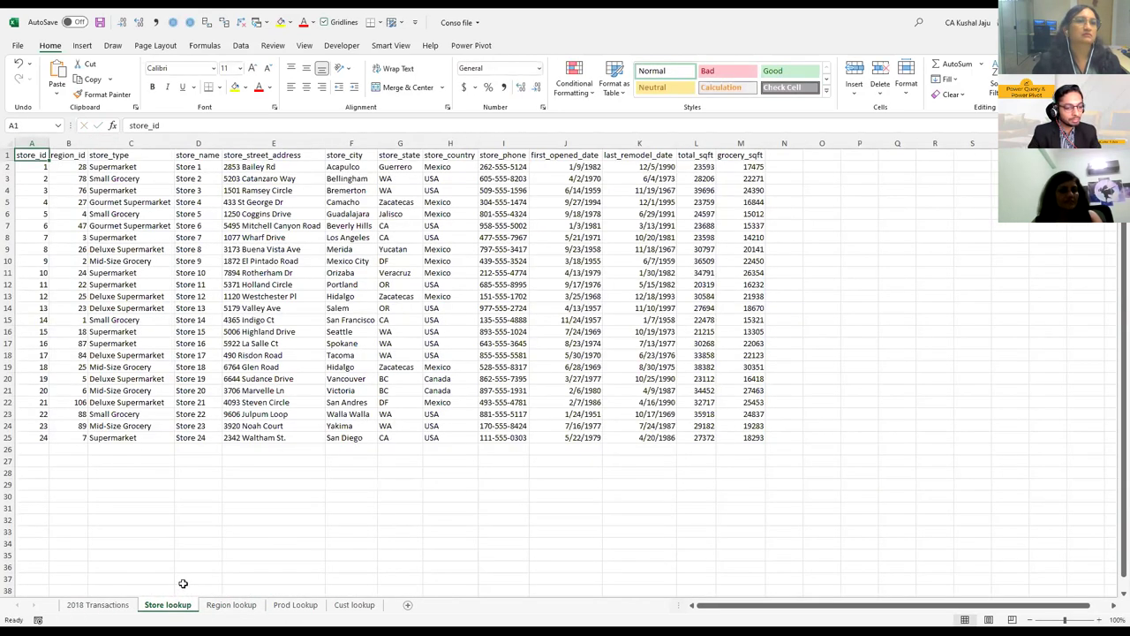
click(44, 143)
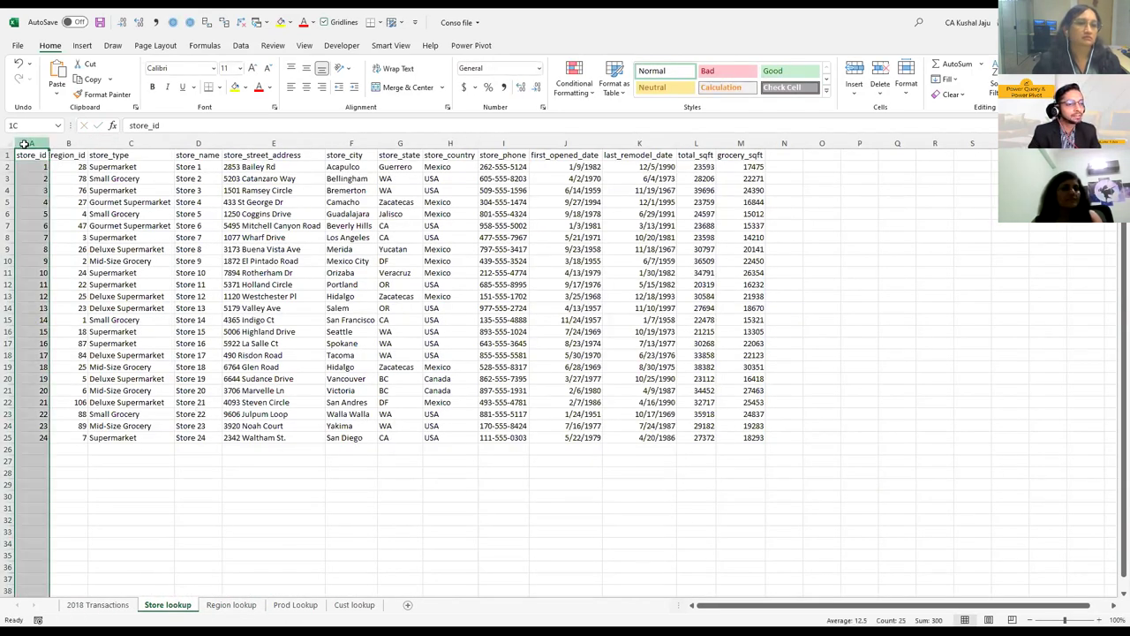
click(66, 143)
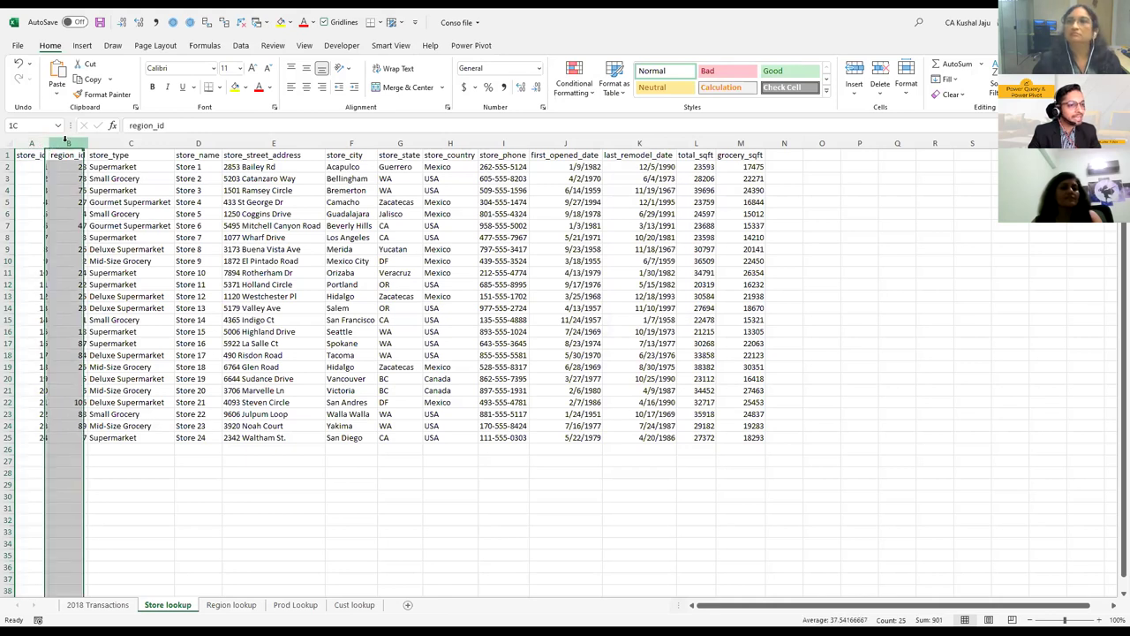
- Check the region_id values on Region lookup, then return to 2018 Transactions
click(233, 608)
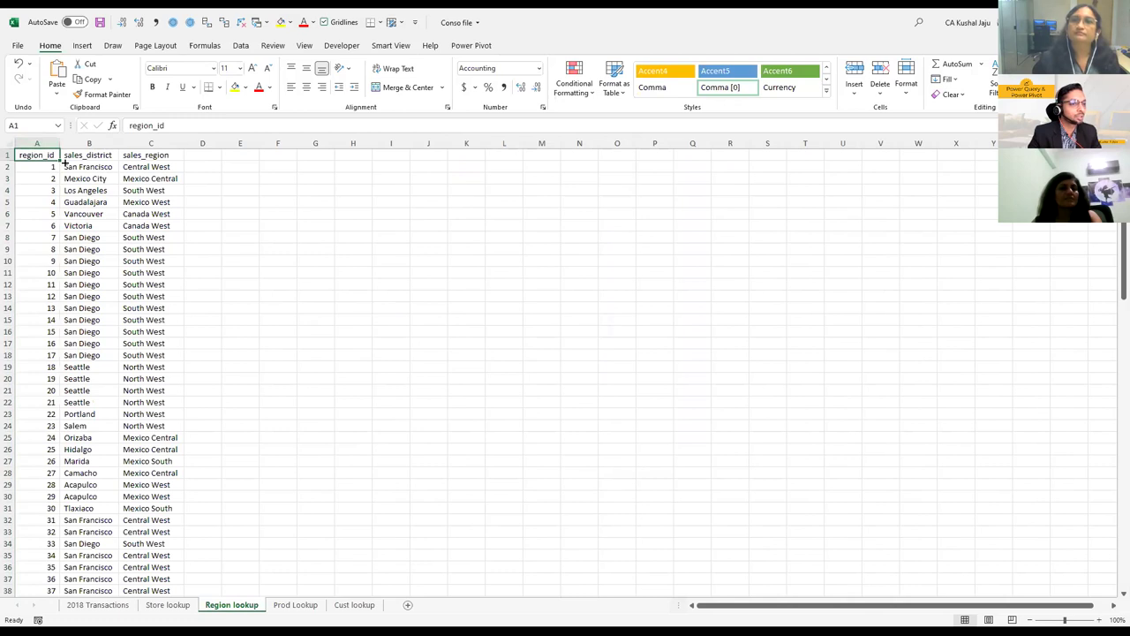
click(196, 169)
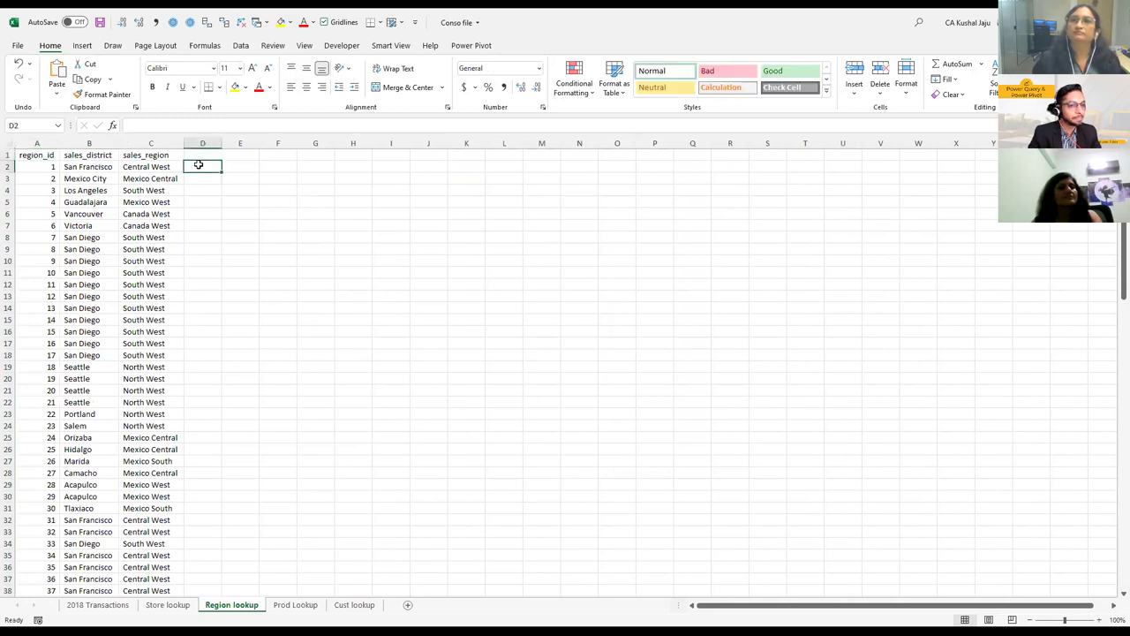
click(48, 167)
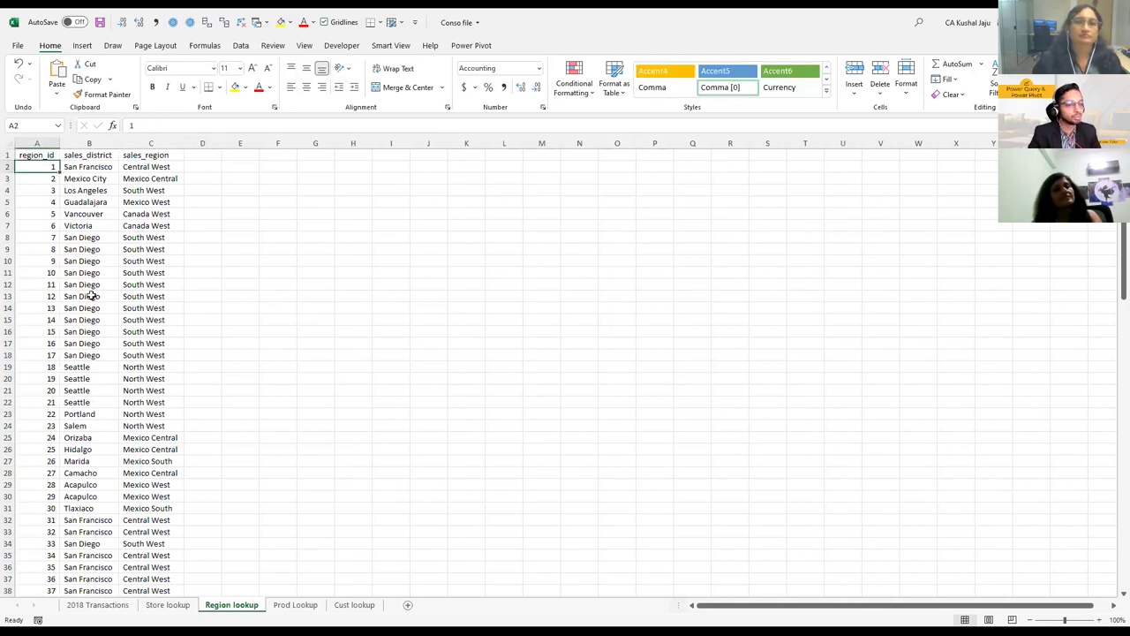
click(99, 605)
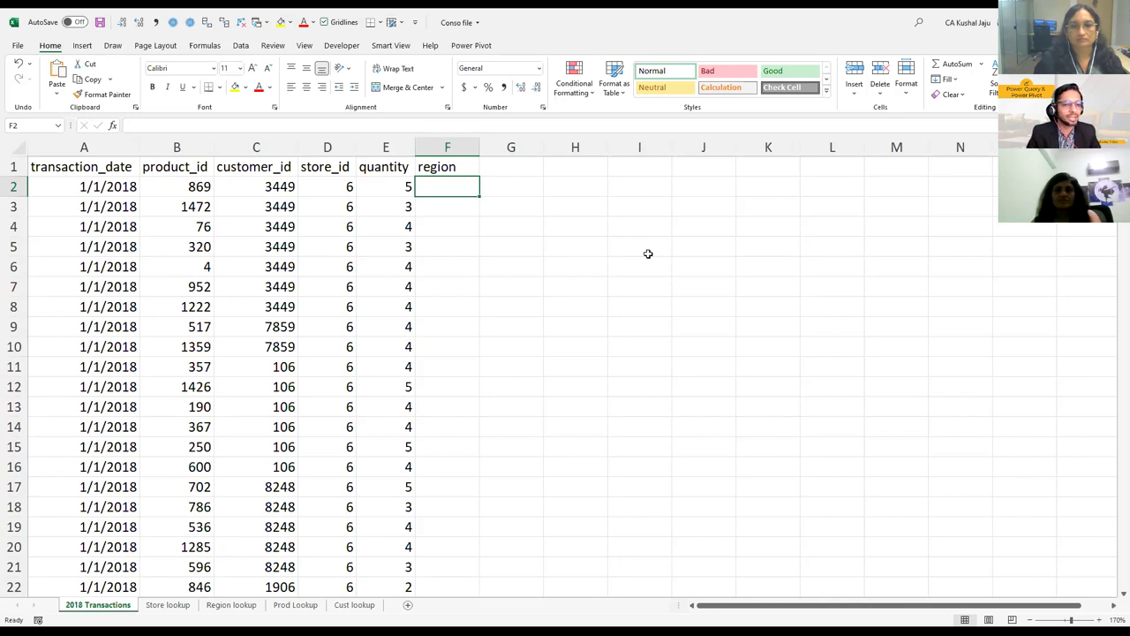
click(647, 254)
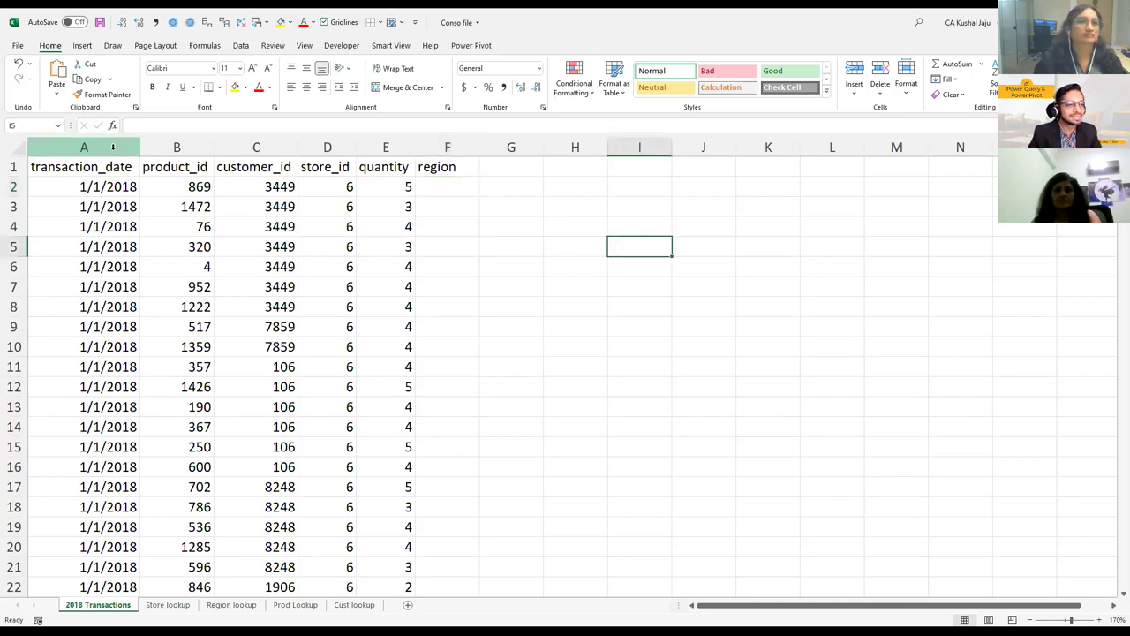
click(84, 147)
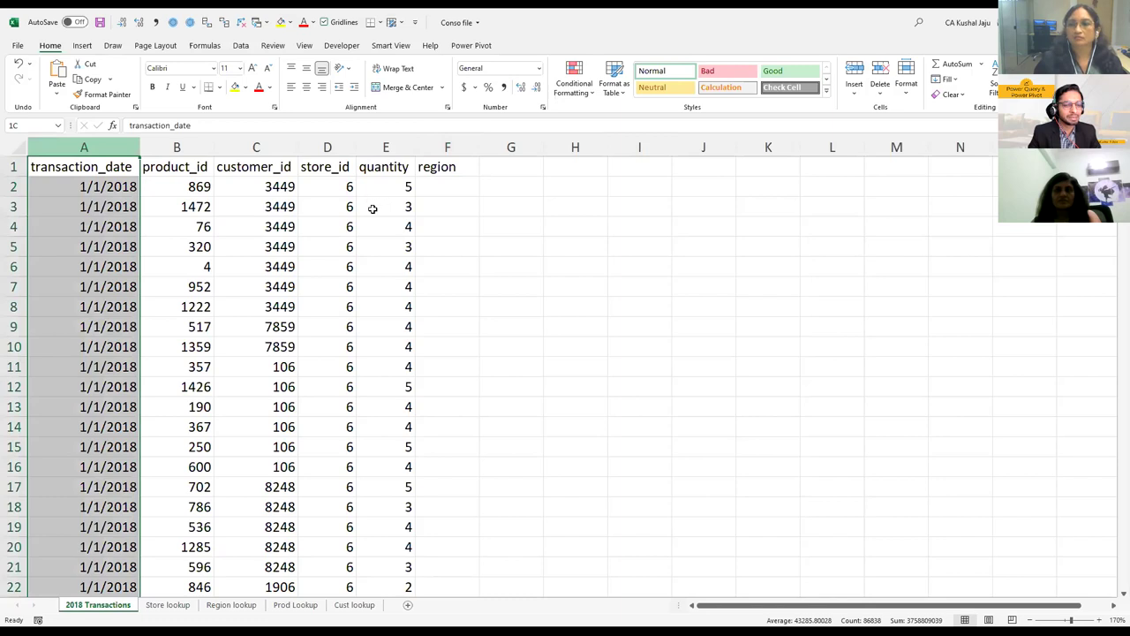
shift+click(373, 208)
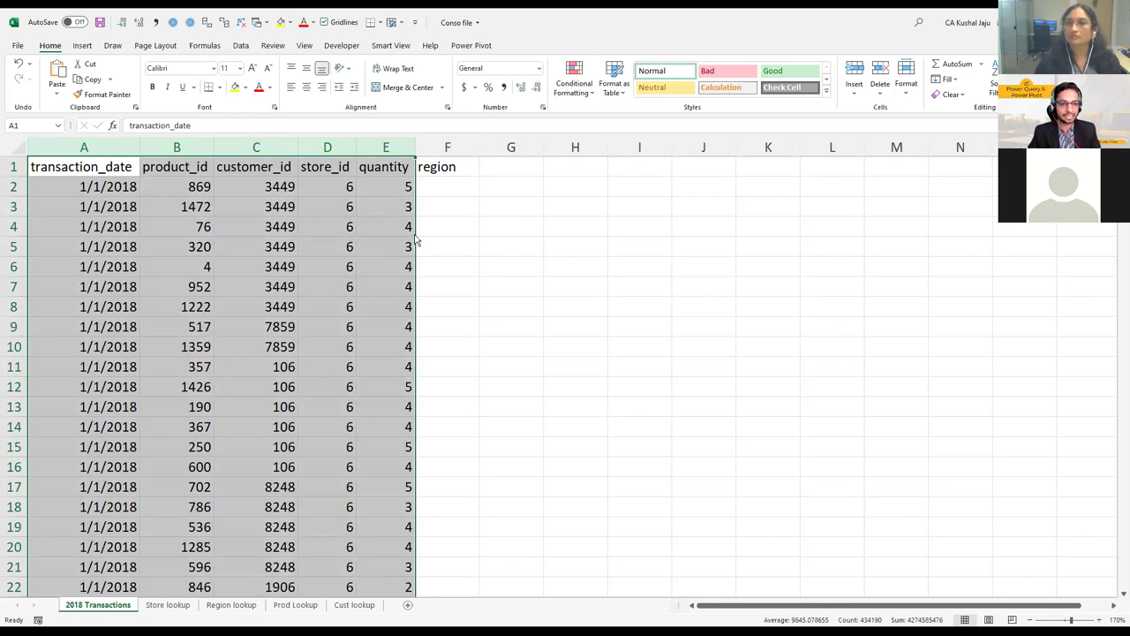
click(477, 270)
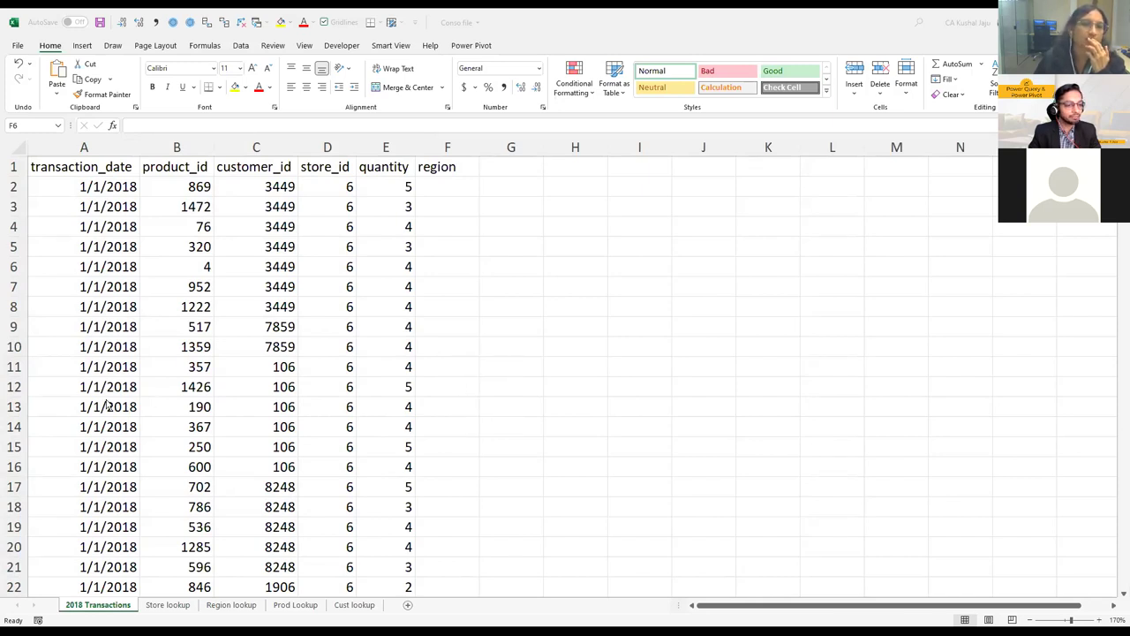
right_click(471, 351)
click(490, 389)
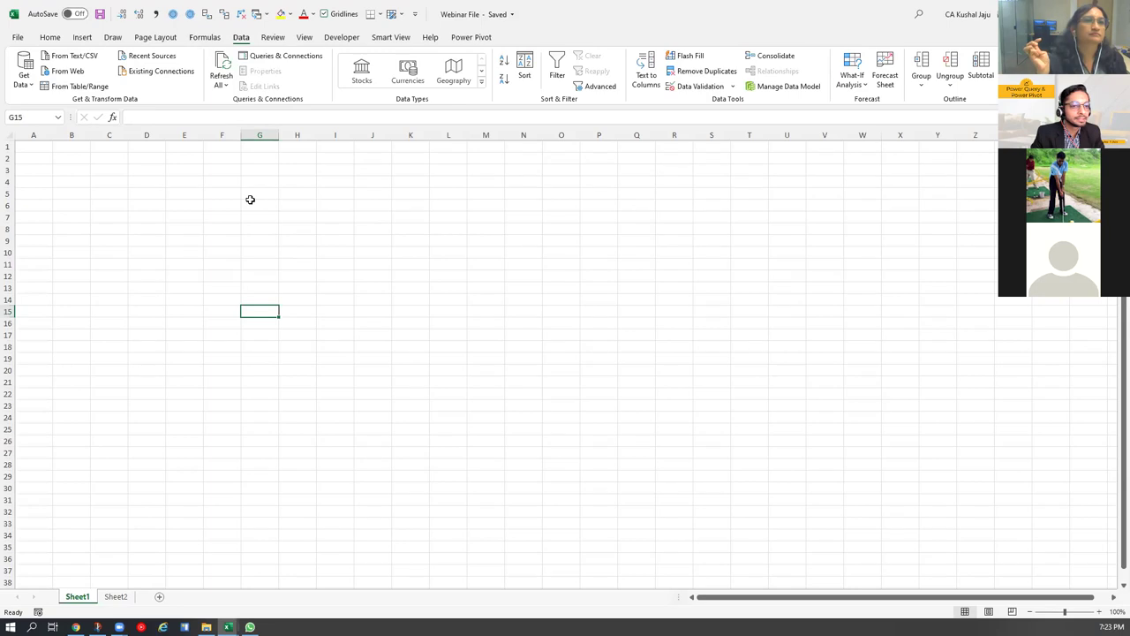
- Bring the Webinar File workbook forward and click around its empty Sheet1
click(250, 203)
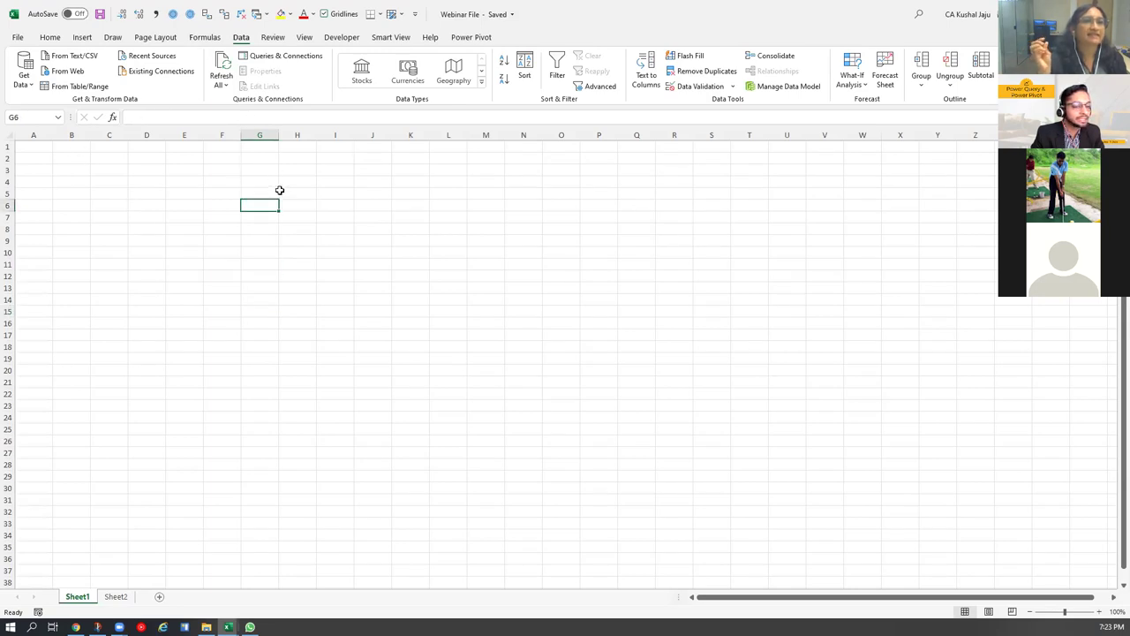
drag(225, 178, 494, 365)
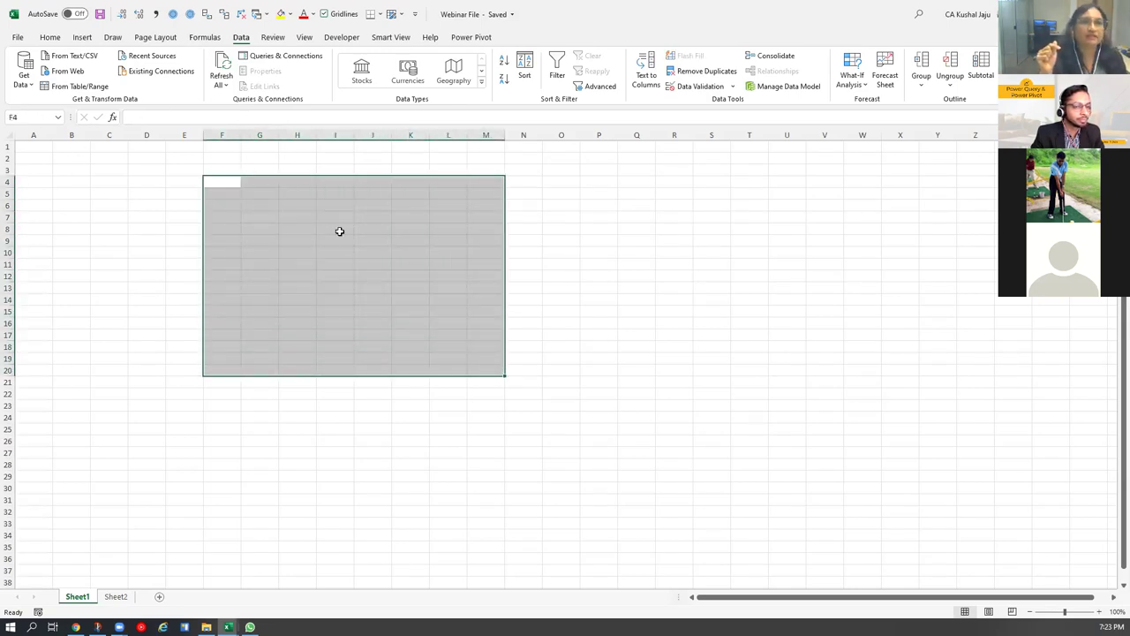
click(338, 231)
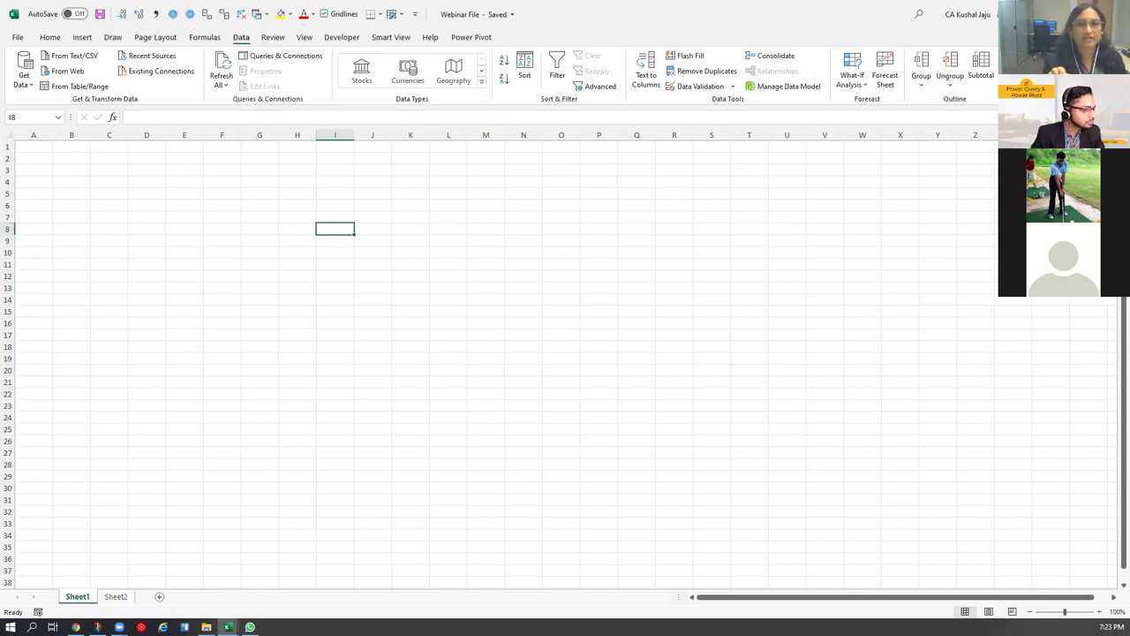
click(186, 173)
click(207, 192)
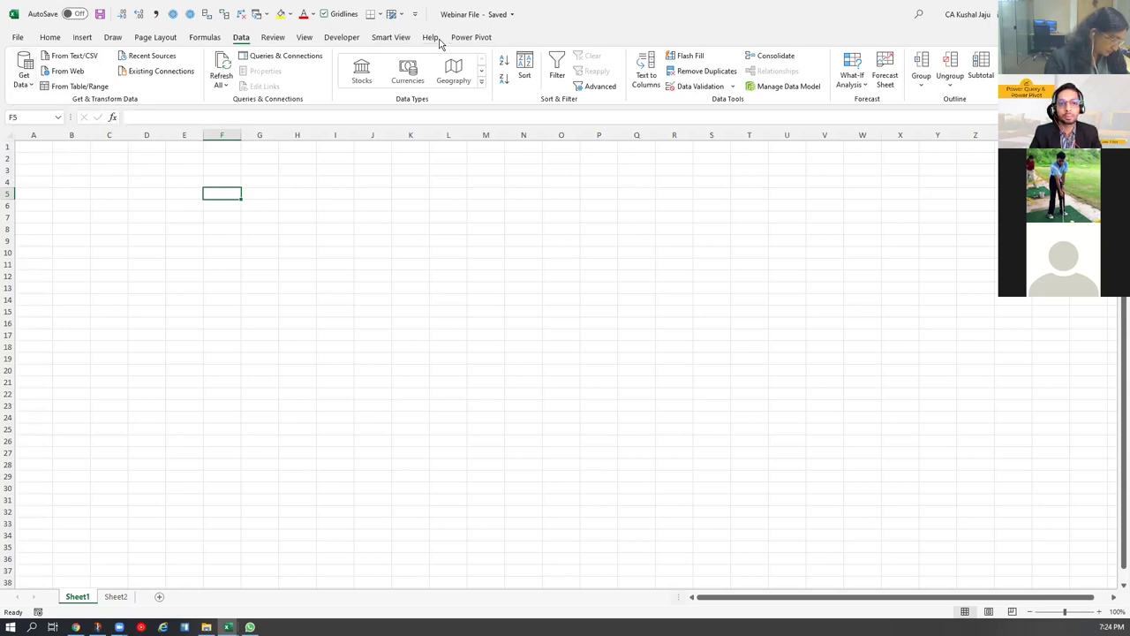
- Show the Get Data From File options on the Data tab, then close them
click(24, 84)
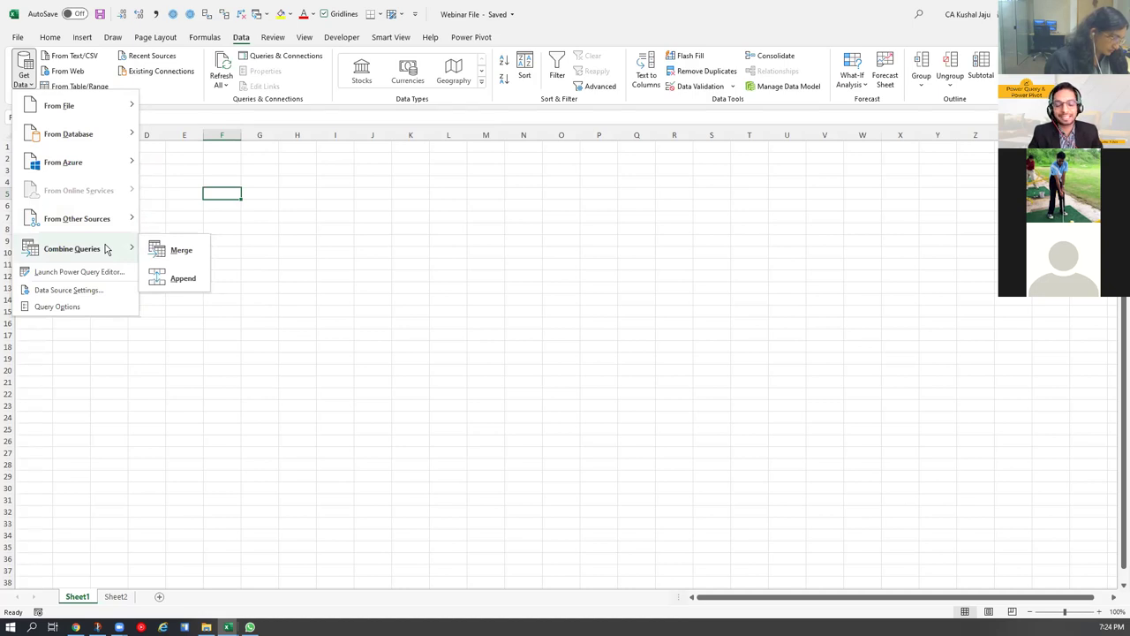
mouse_move(59, 105)
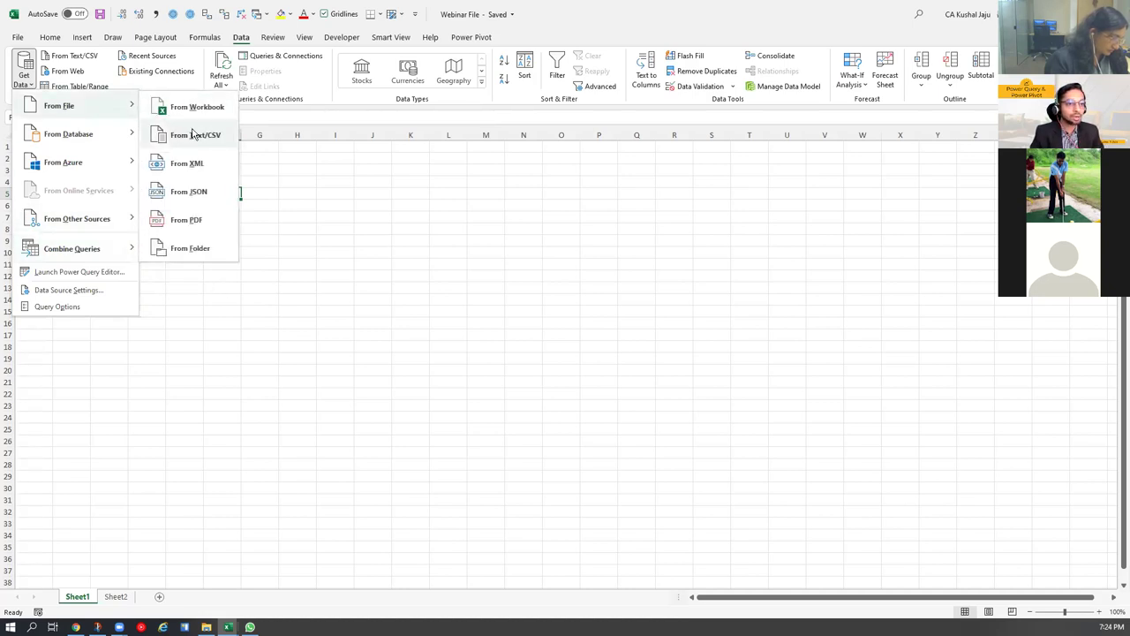
click(331, 241)
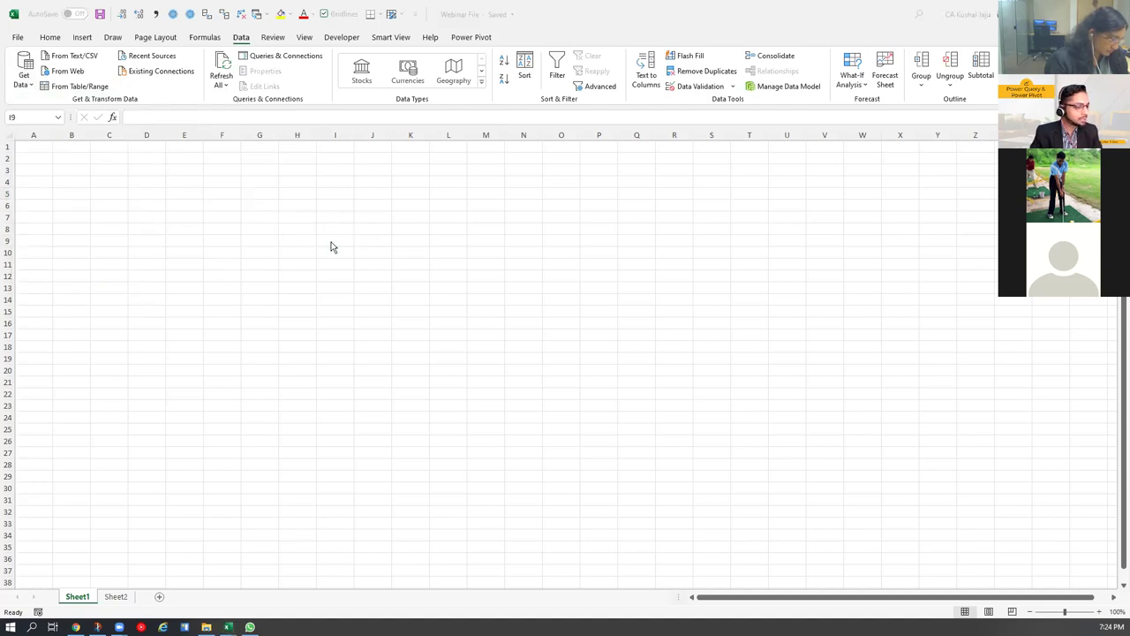
- Open the Share Files folder in File Explorer and select Calendar_Lookup through Returns-2018-2019
click(494, 94)
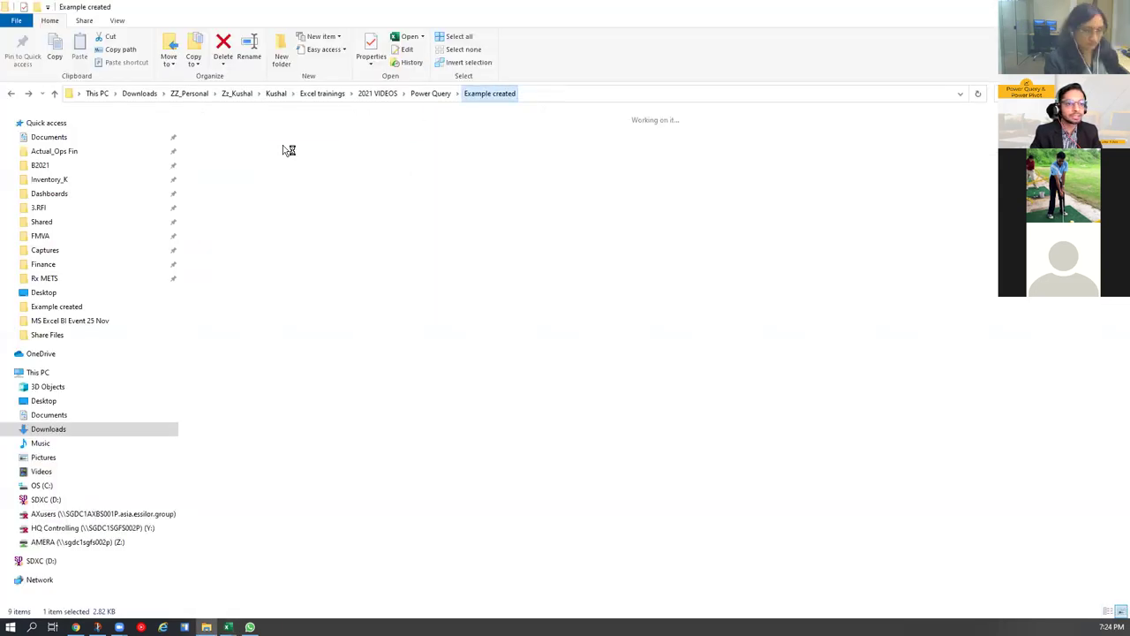
double_click(282, 150)
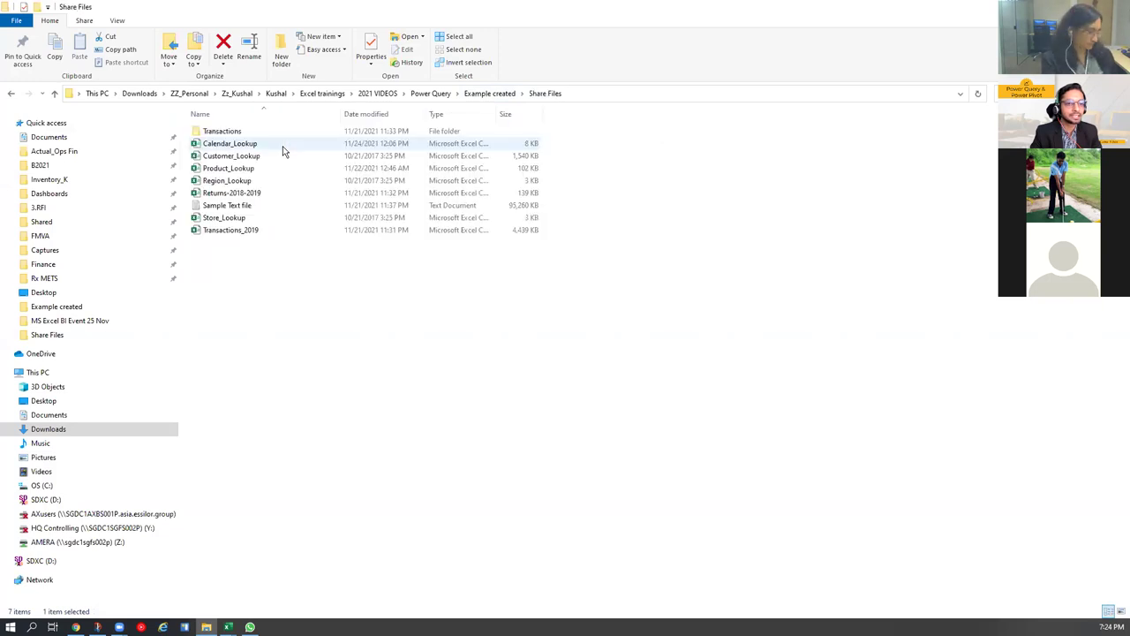
click(222, 130)
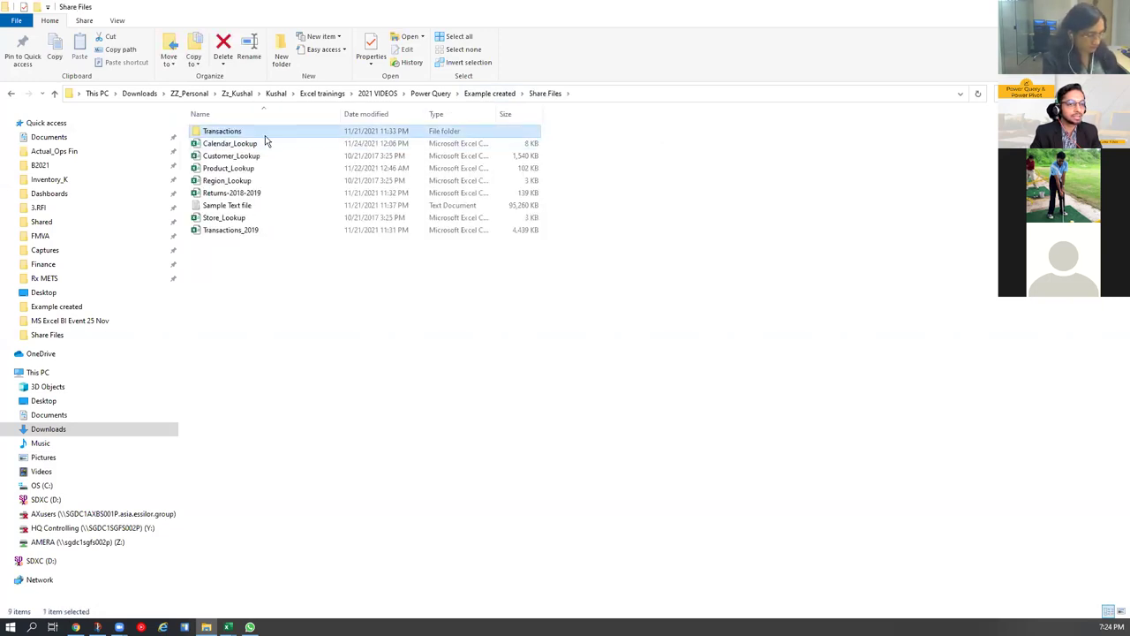
click(232, 146)
key(shift+Down)
key(shift+Down)
key(shift+Down)
key(shift+Down)
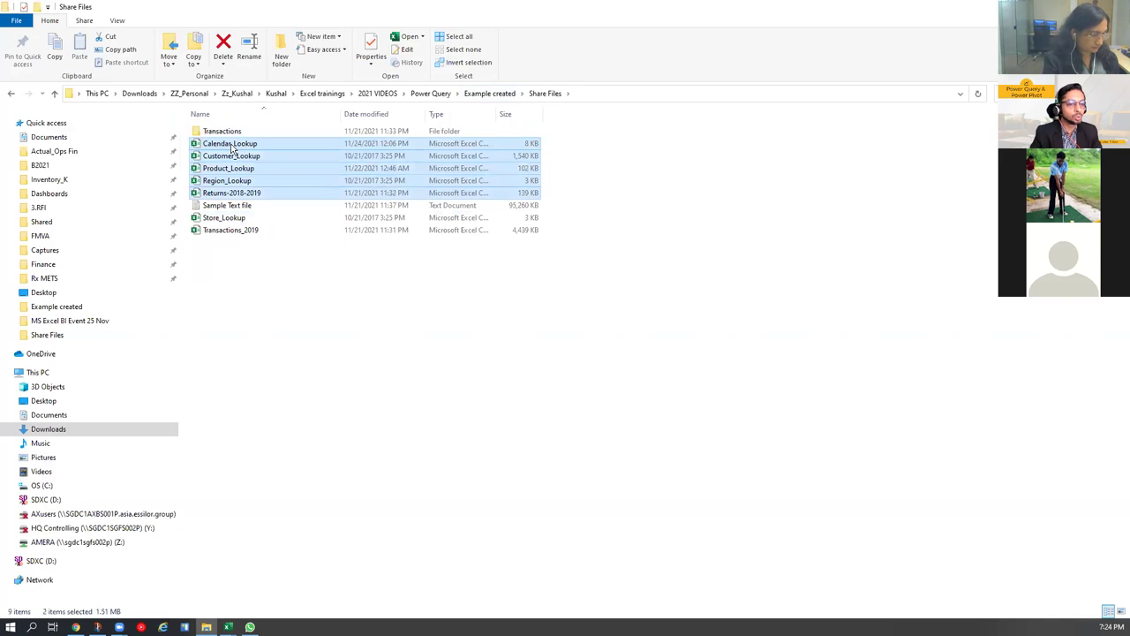
click(227, 196)
- Select Transactions_2019 and Sample Text, clear the file selection, and switch back to Excel
click(232, 232)
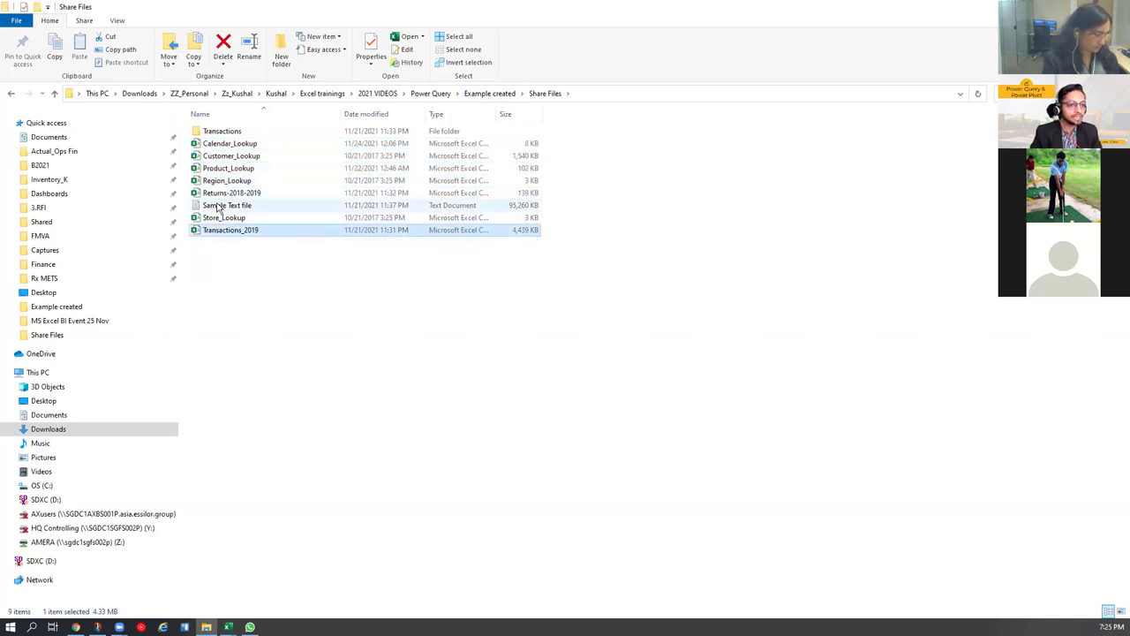
click(218, 206)
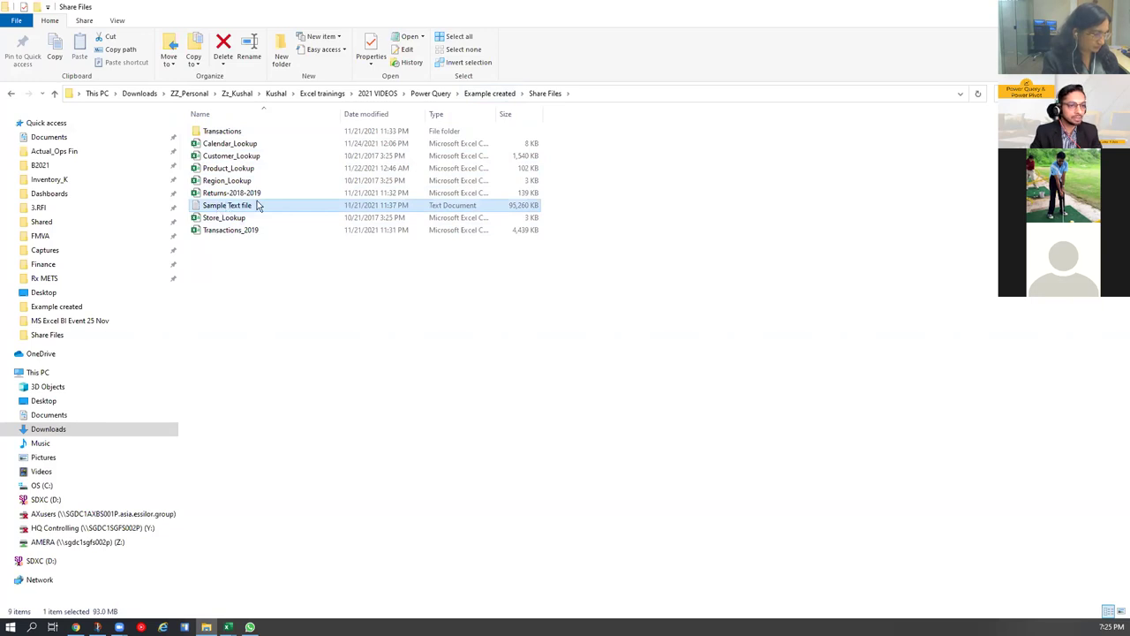
click(286, 268)
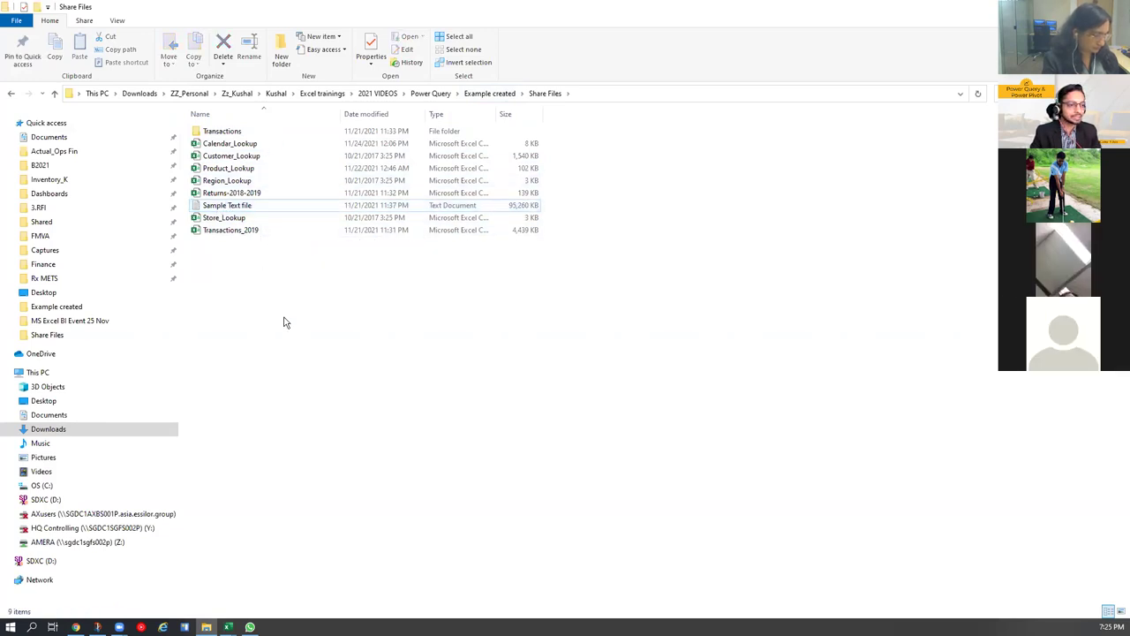
drag(283, 322, 246, 113)
click(277, 306)
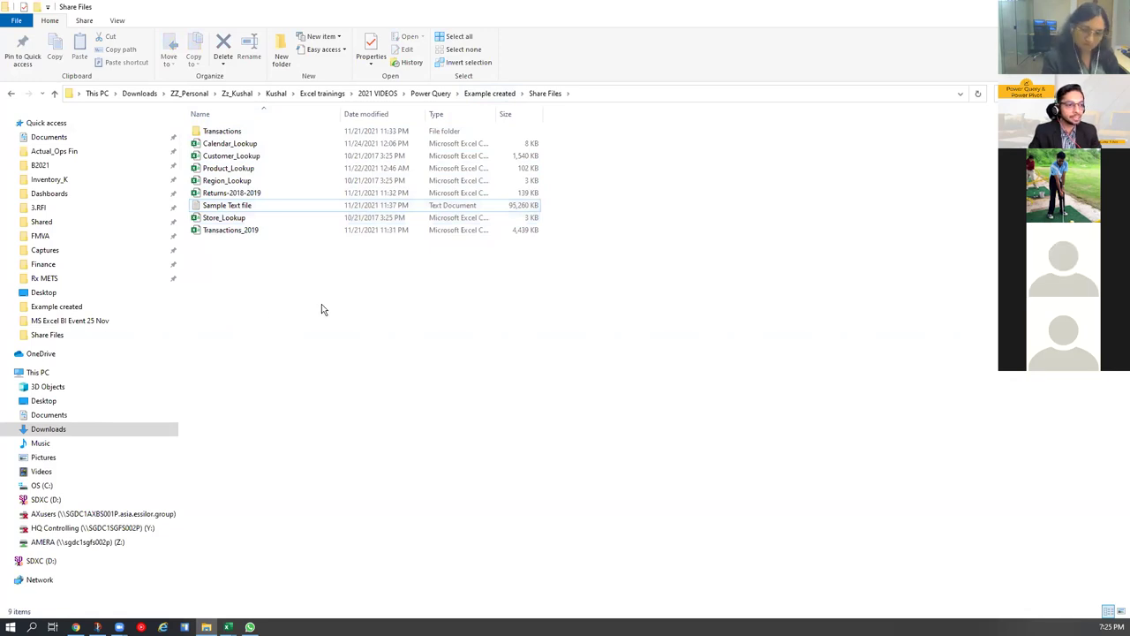
key(alt+Tab)
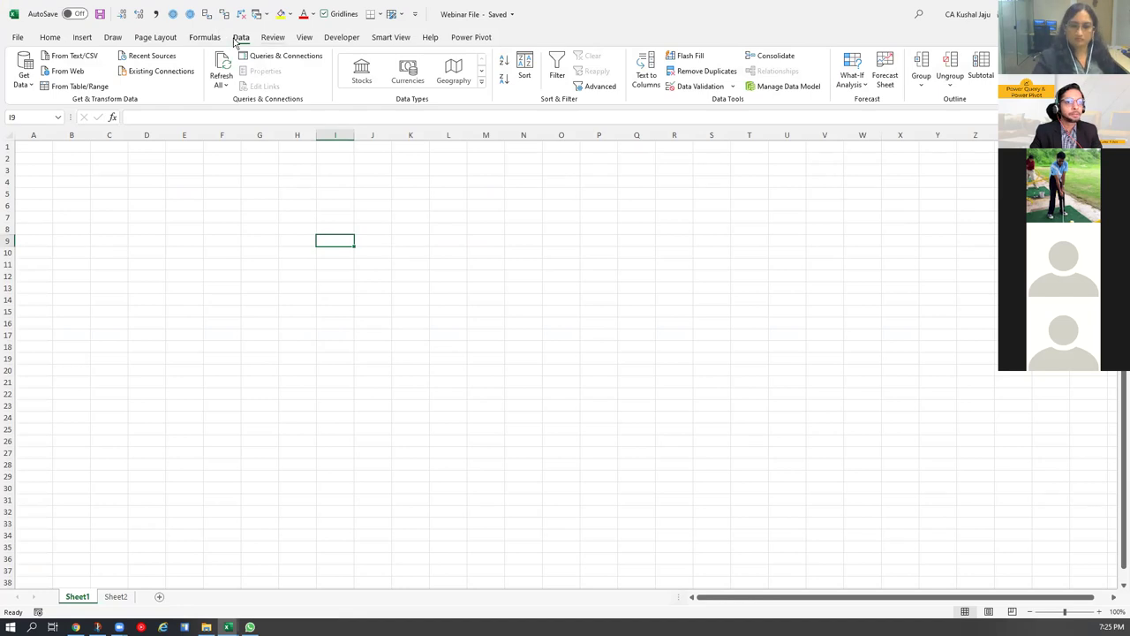
- Widen File Explorer's Type column to show the full file types and select Calendar_Lookup
click(24, 70)
mouse_move(59, 106)
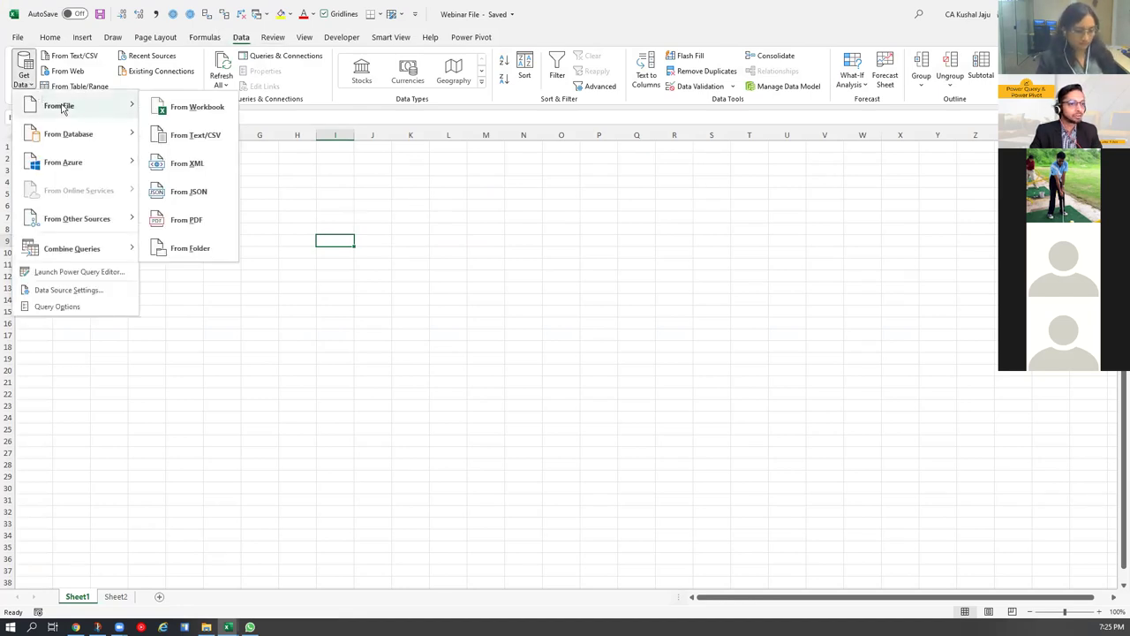
key(alt+Tab)
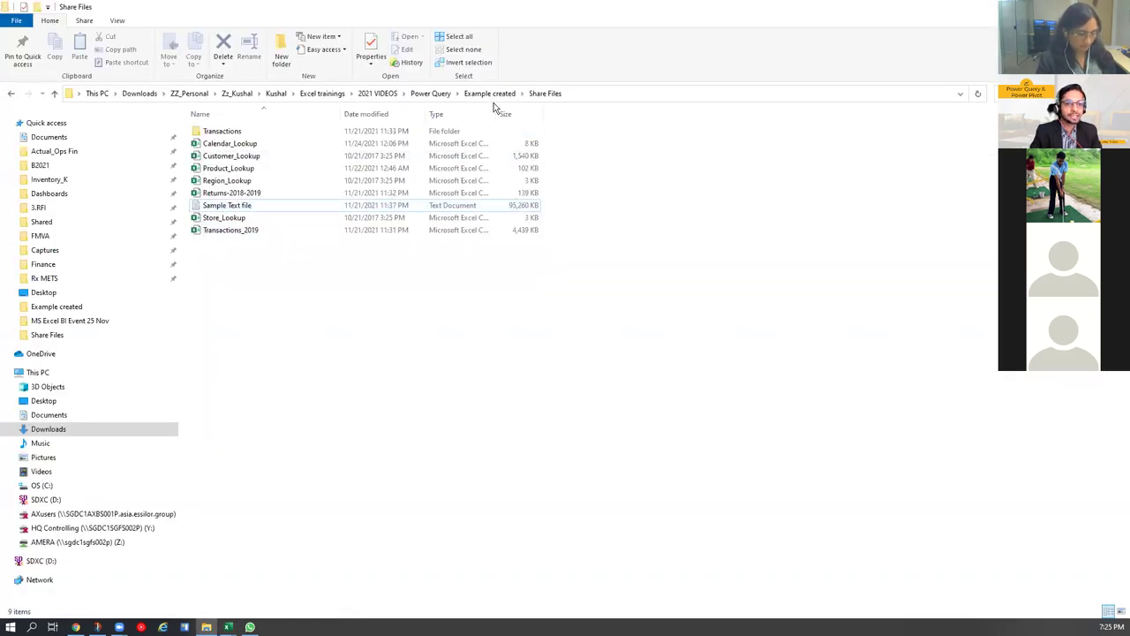
double_click(496, 113)
drag(504, 144, 505, 175)
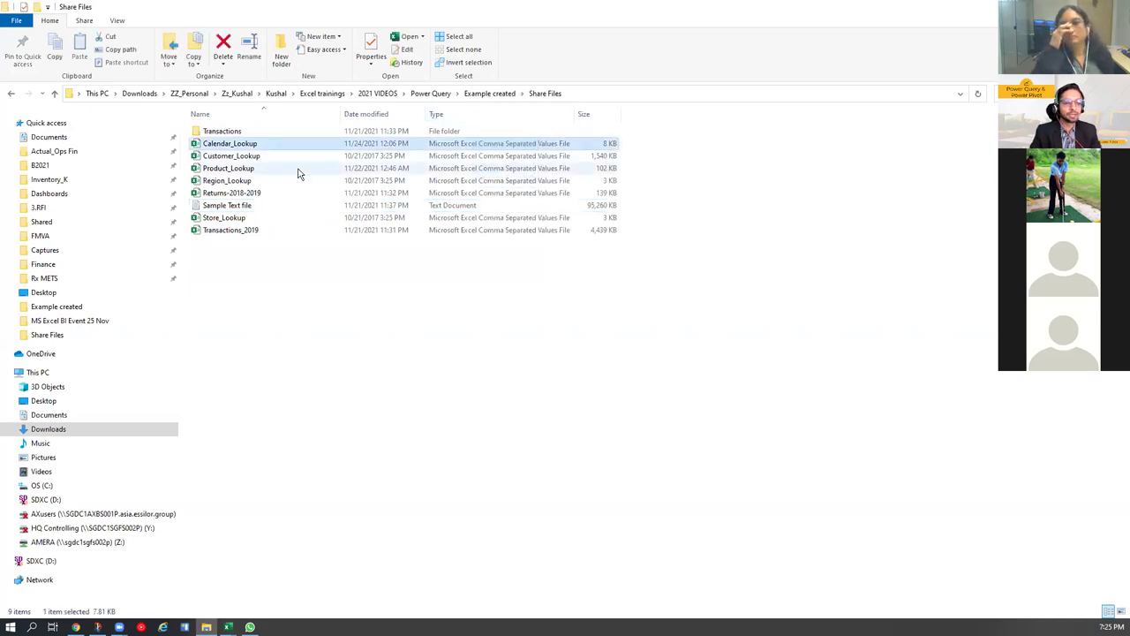
- In Excel, choose Get Data > From File > From Text/CSV
key(alt+Tab)
click(24, 75)
mouse_move(59, 105)
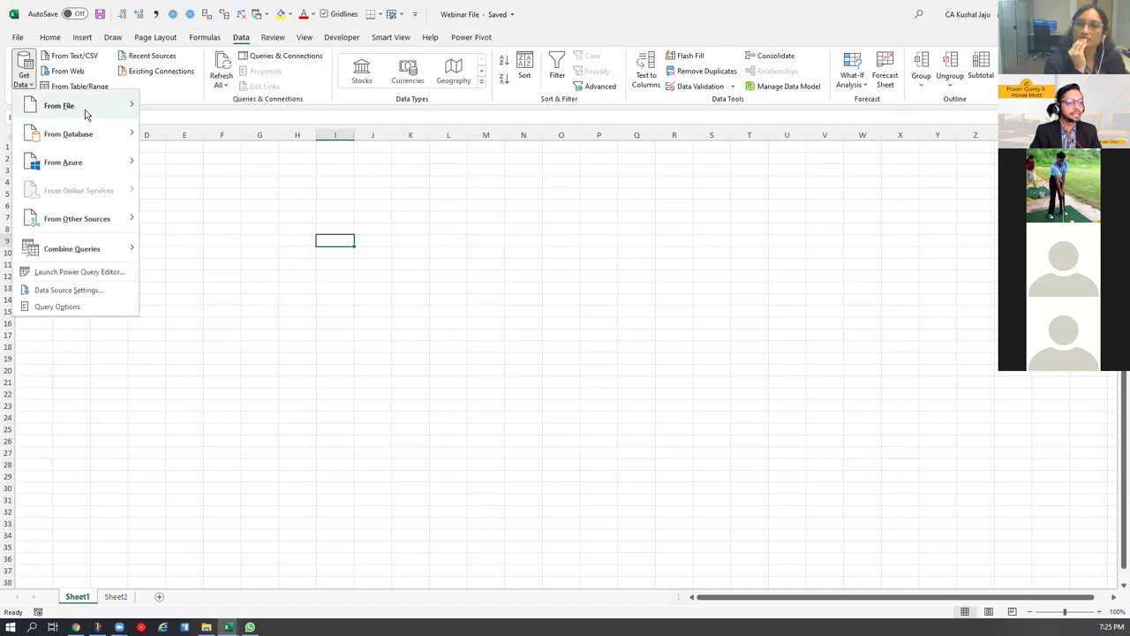
click(205, 147)
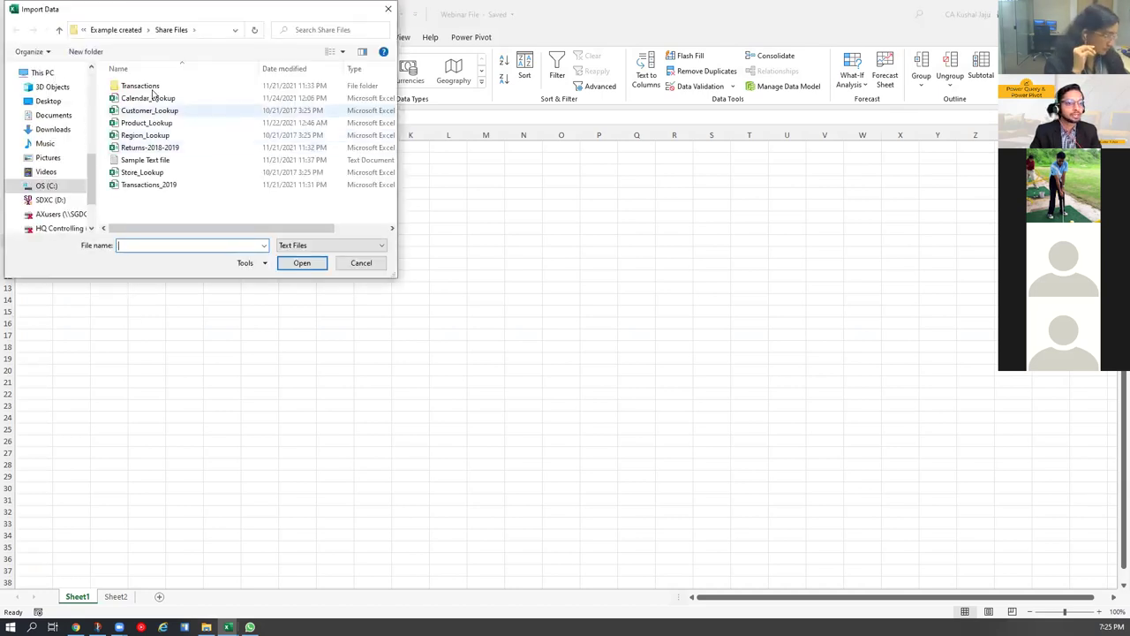
- Select Customer_Lookup in the Import Data dialog and import it for preview
click(150, 113)
click(299, 266)
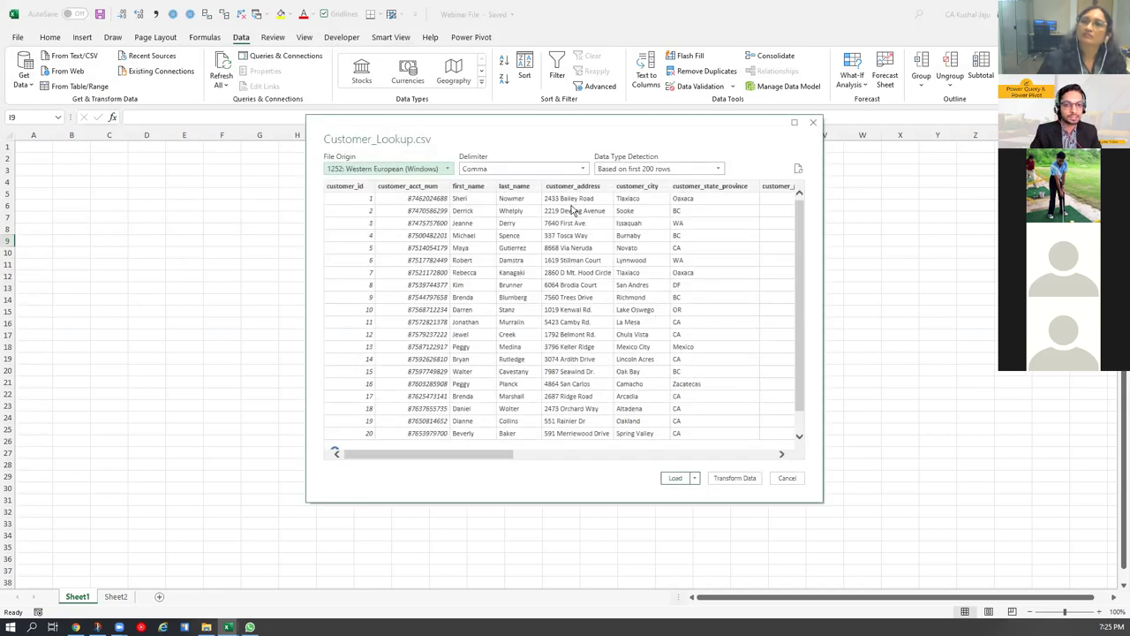
drag(566, 127, 508, 113)
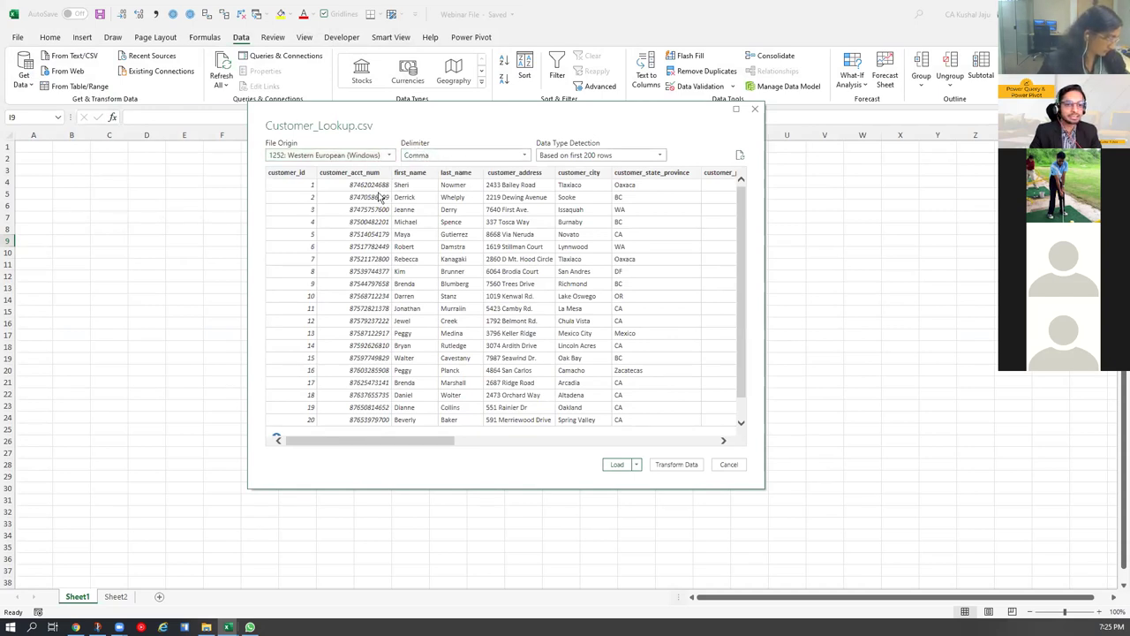
click(452, 157)
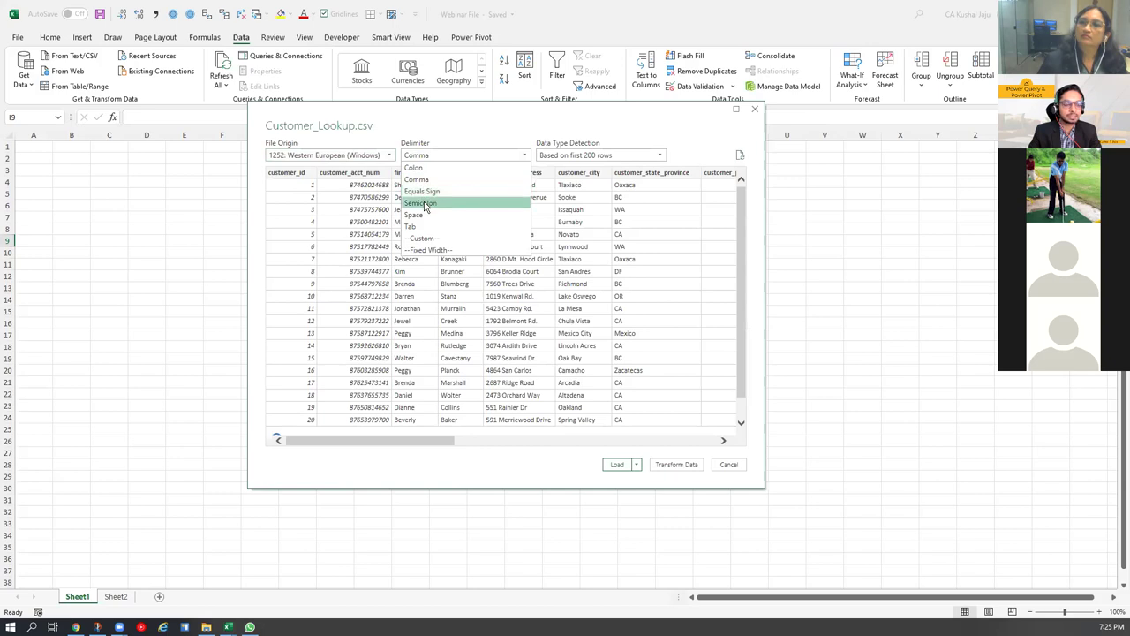
click(425, 204)
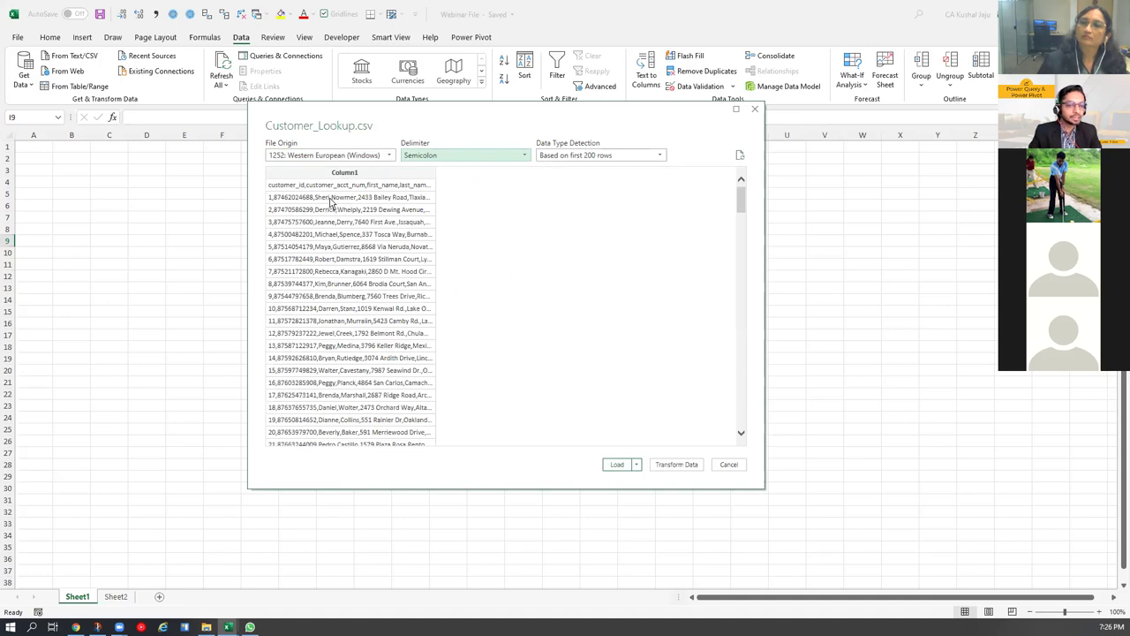
click(457, 159)
click(425, 186)
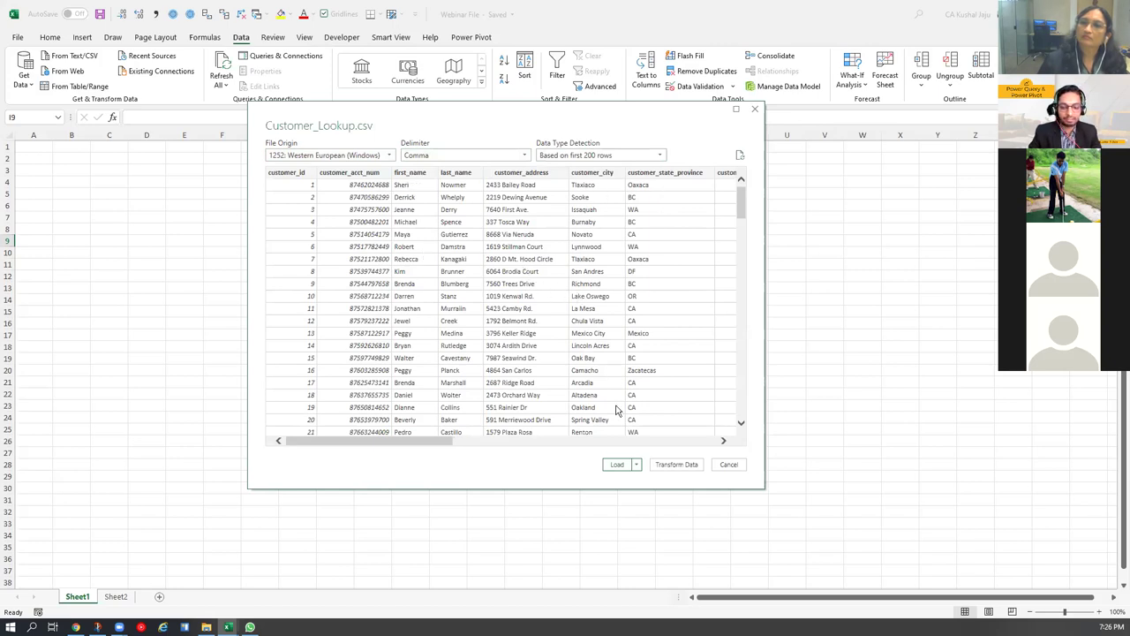
- Open Customer_Lookup in Power Query Editor and inspect the file path in its Source step
click(670, 465)
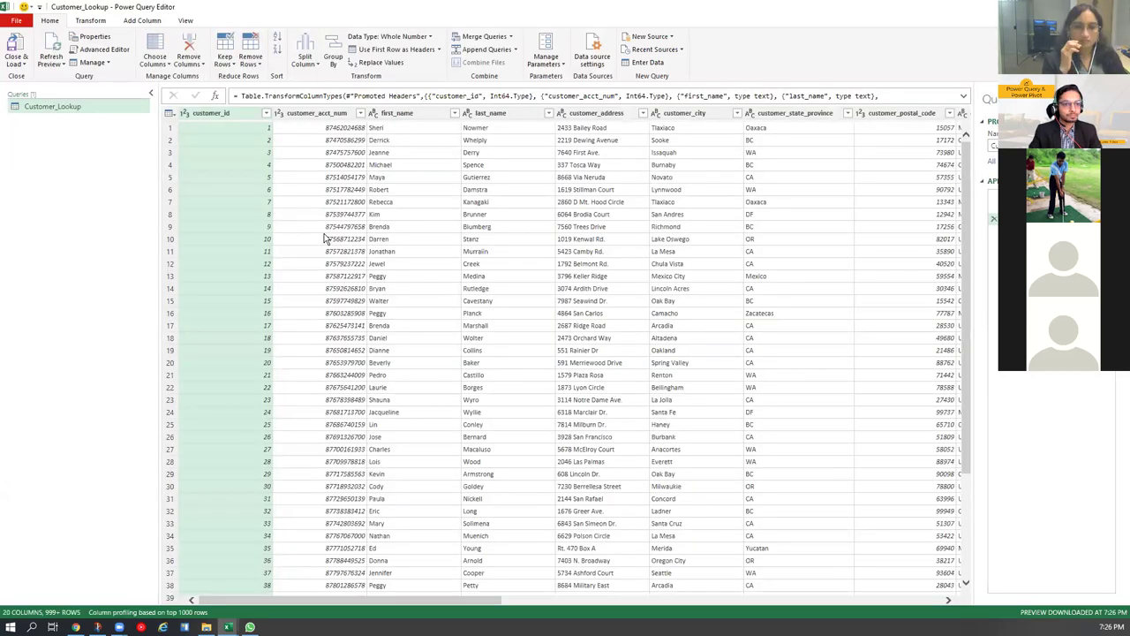
click(303, 152)
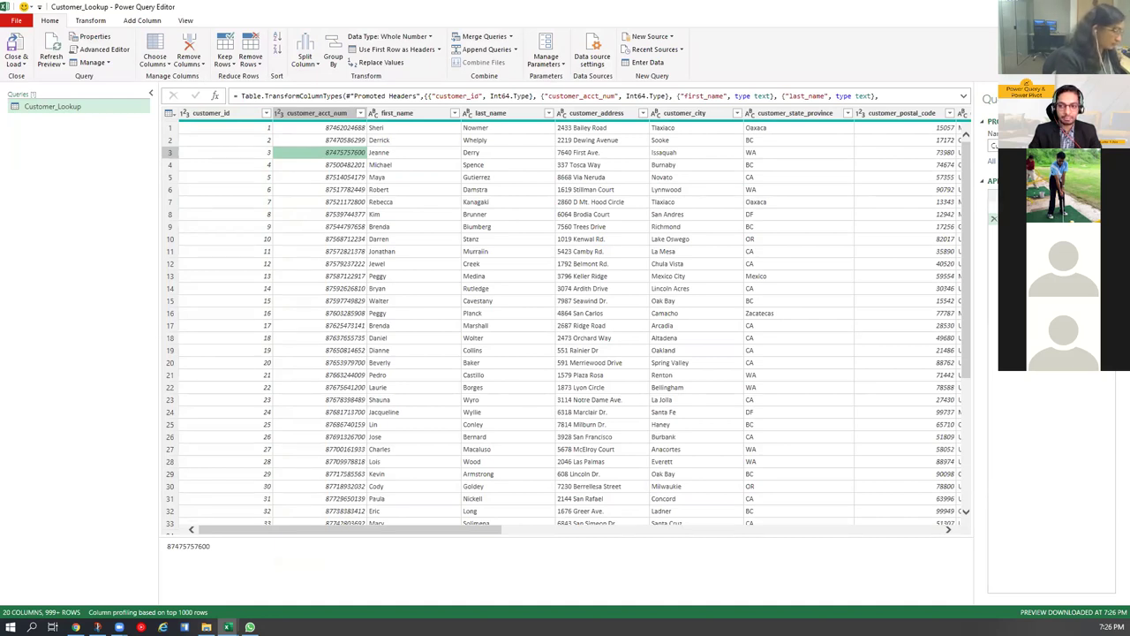
click(1006, 195)
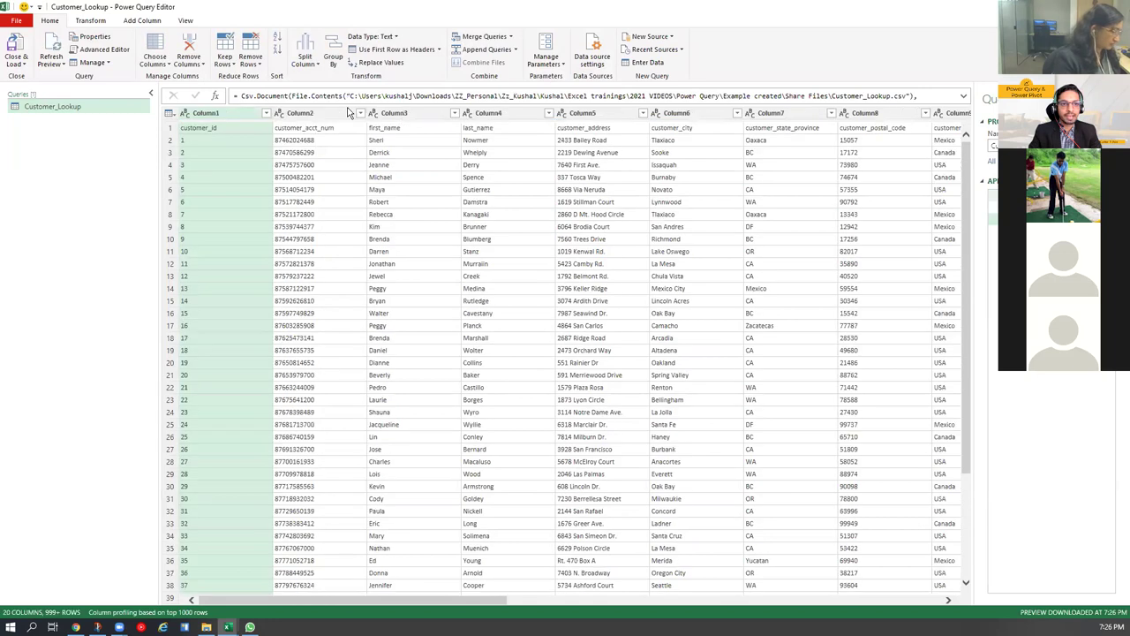
mouse_move(348, 96)
mouse_down()
mouse_move(523, 95)
mouse_move(744, 126)
mouse_up()
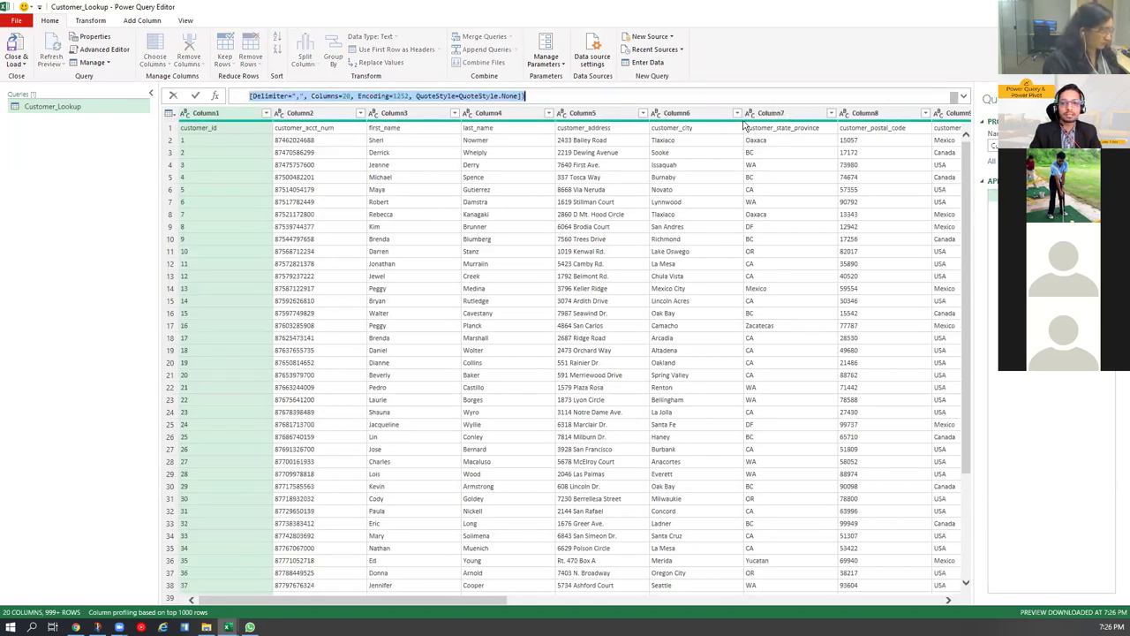
key(Escape)
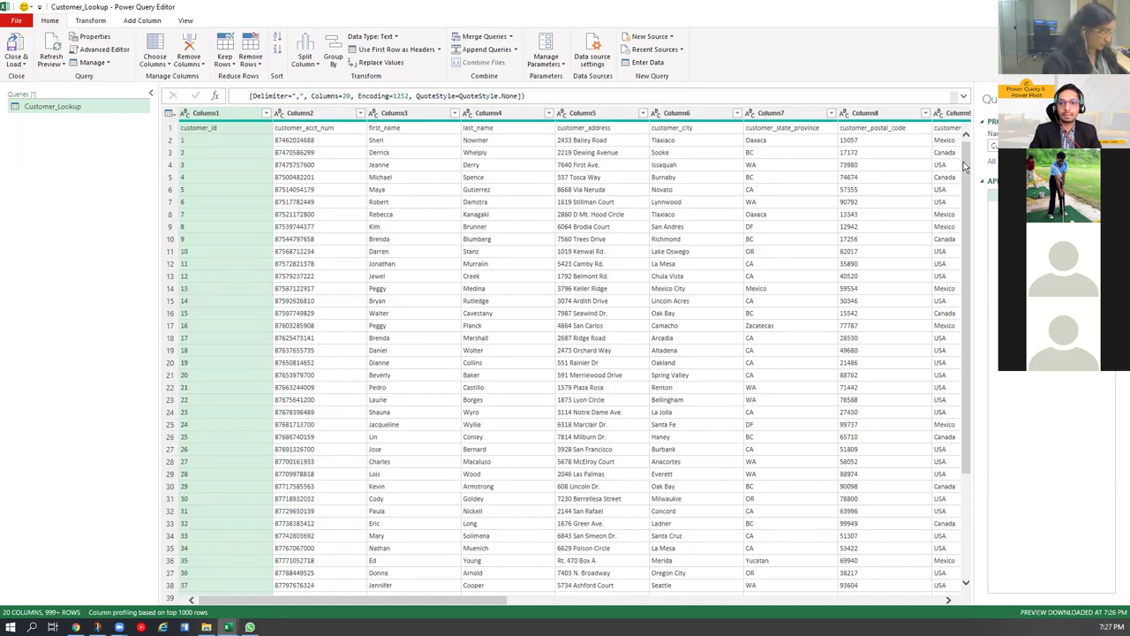
- Delete the Promoted Headers step, then recheck the Changed Type and Source steps
click(994, 208)
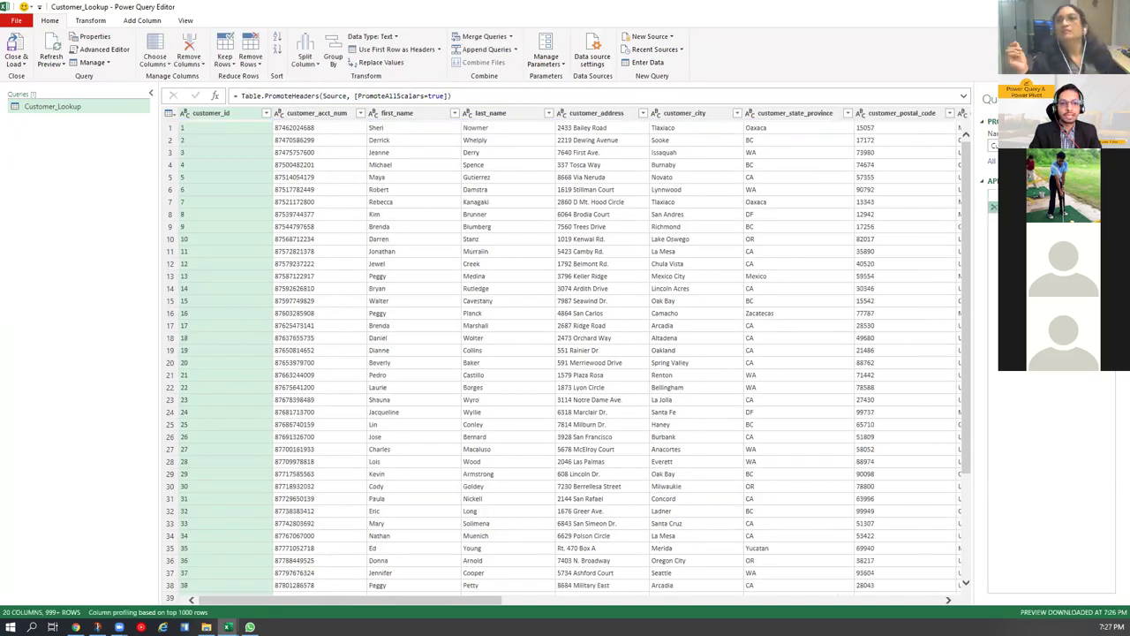
click(992, 196)
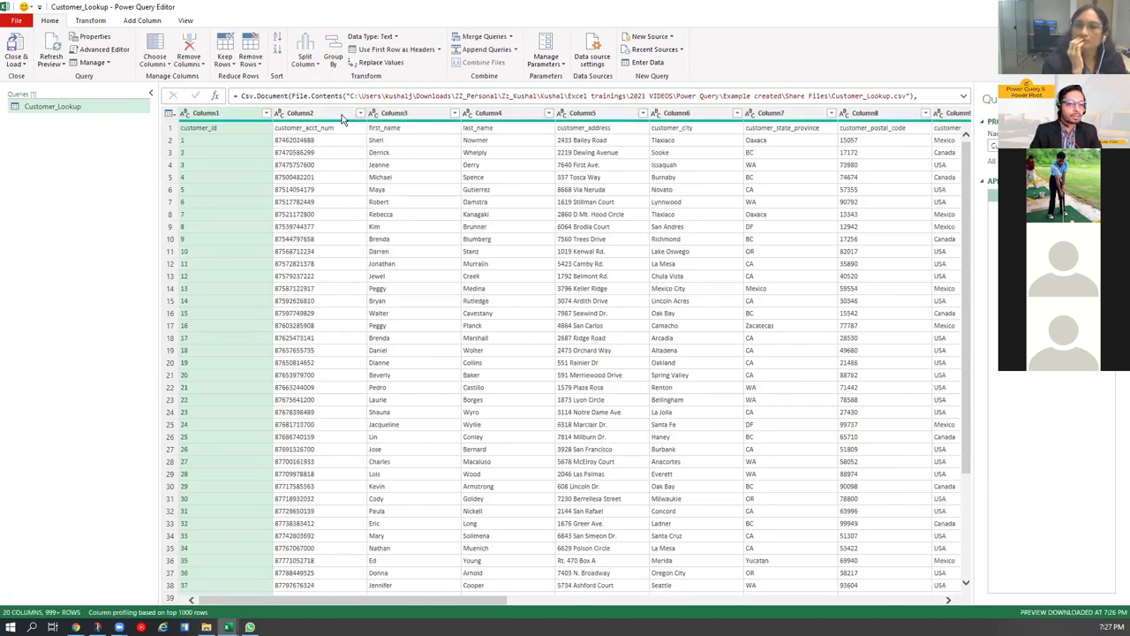
click(994, 209)
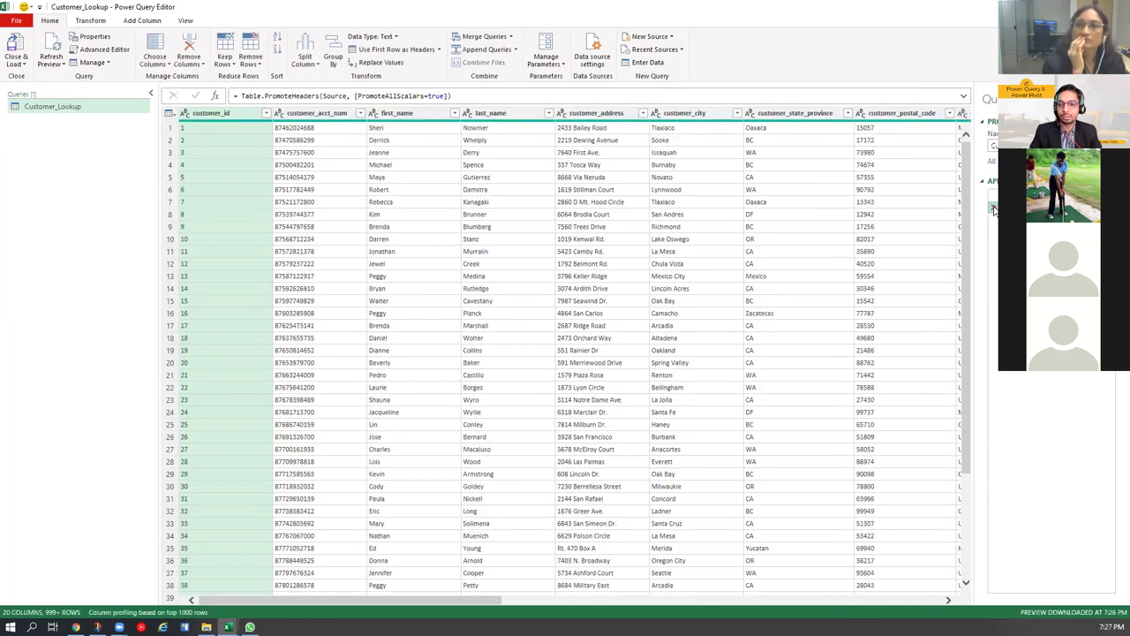
click(993, 210)
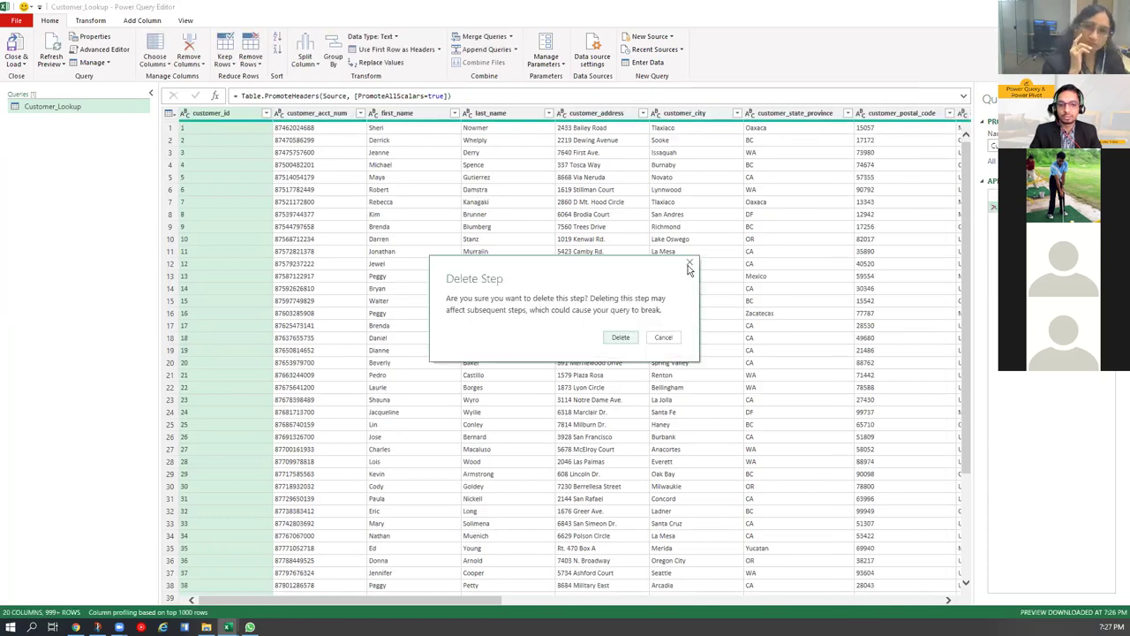
click(621, 337)
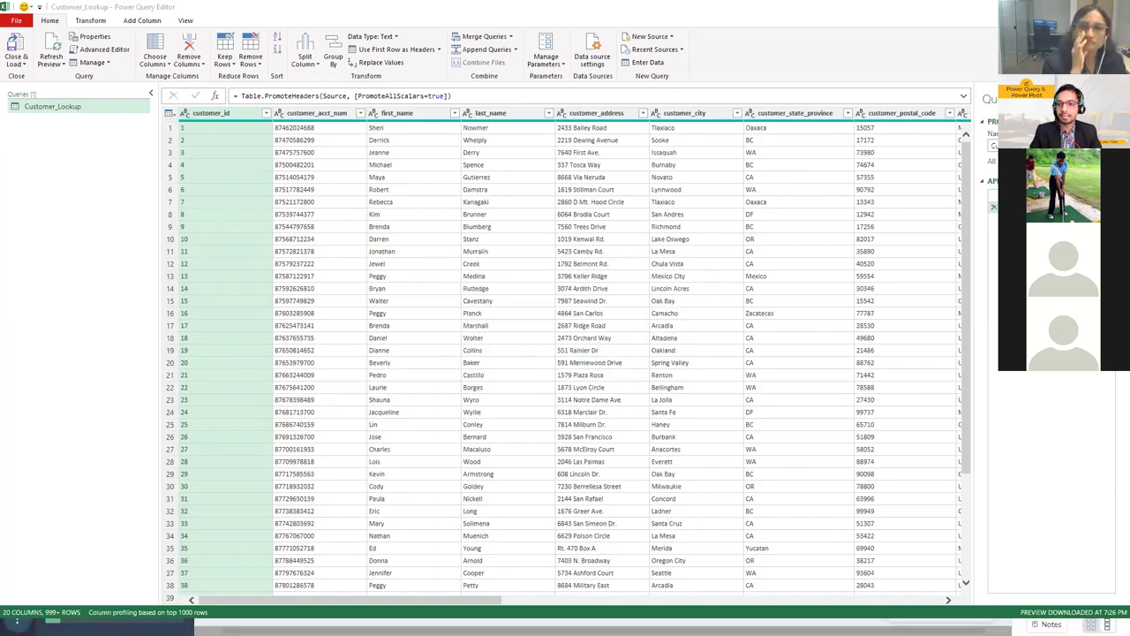
click(994, 209)
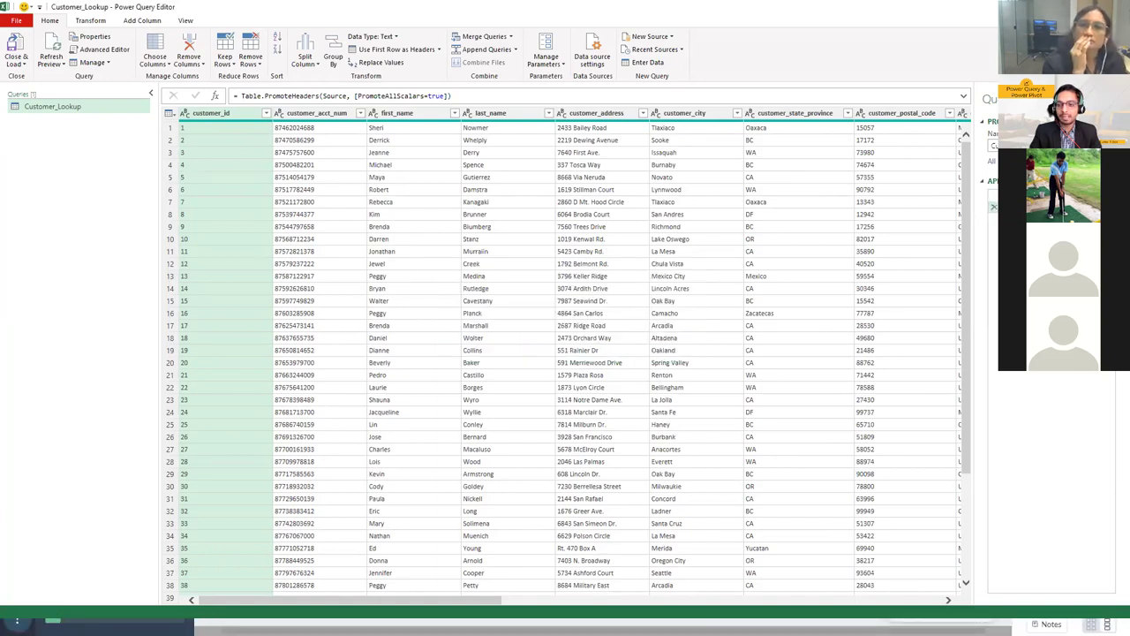
click(993, 206)
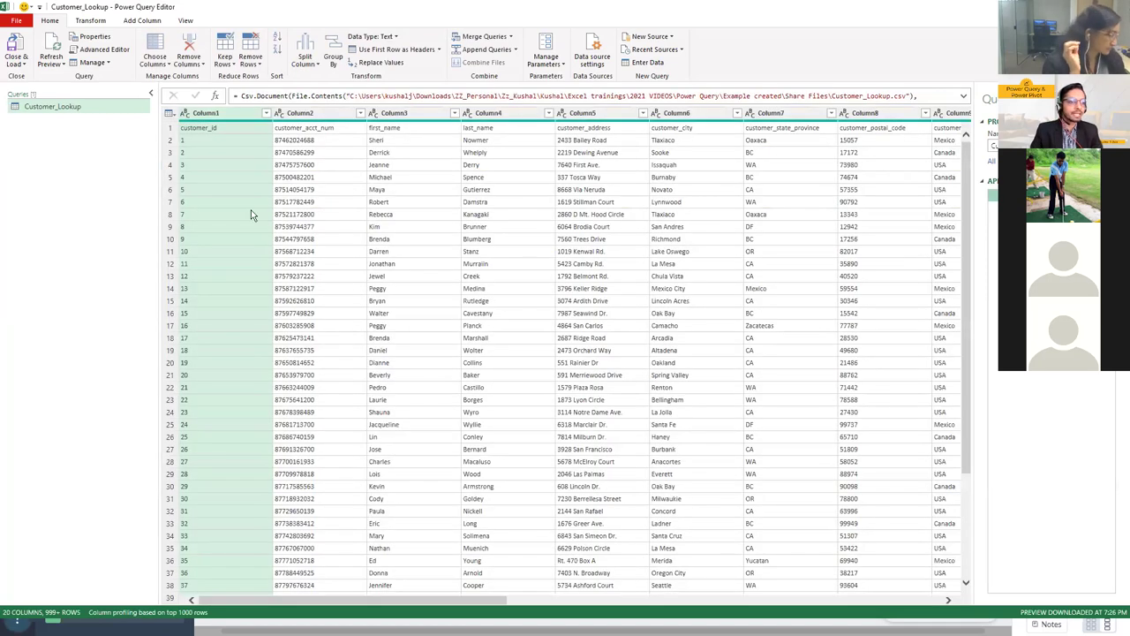
click(486, 203)
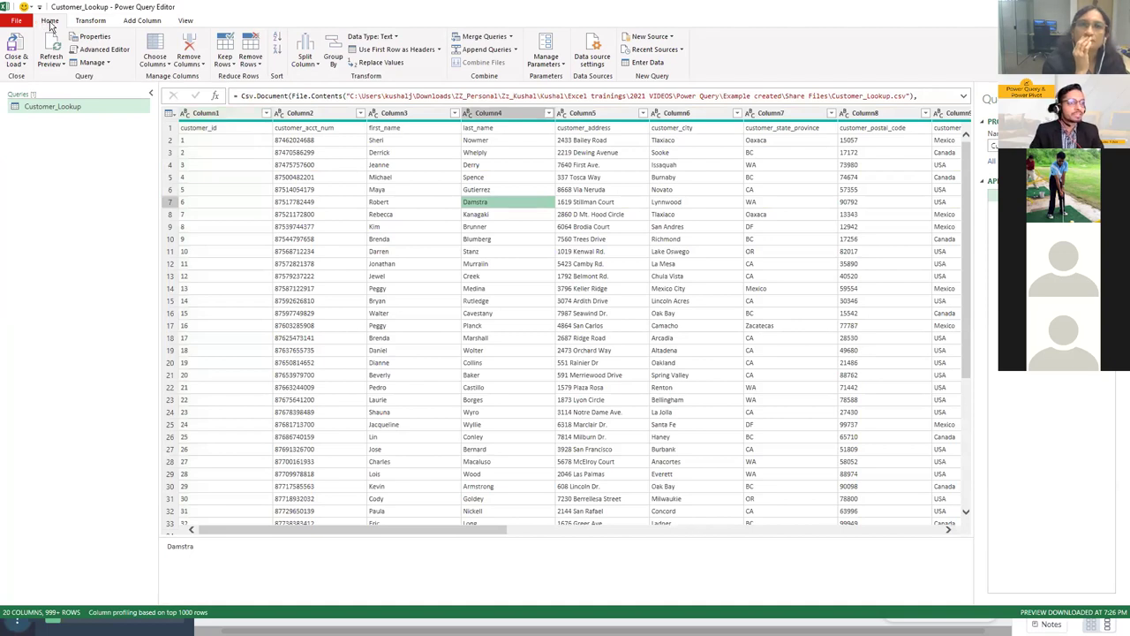
click(91, 22)
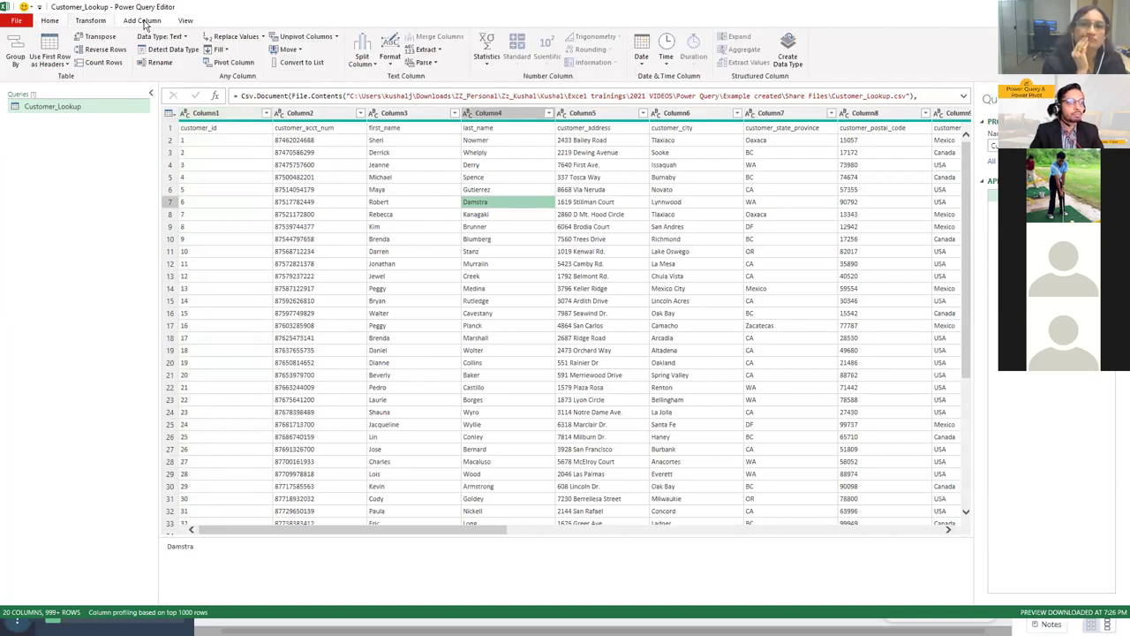
click(144, 22)
click(186, 22)
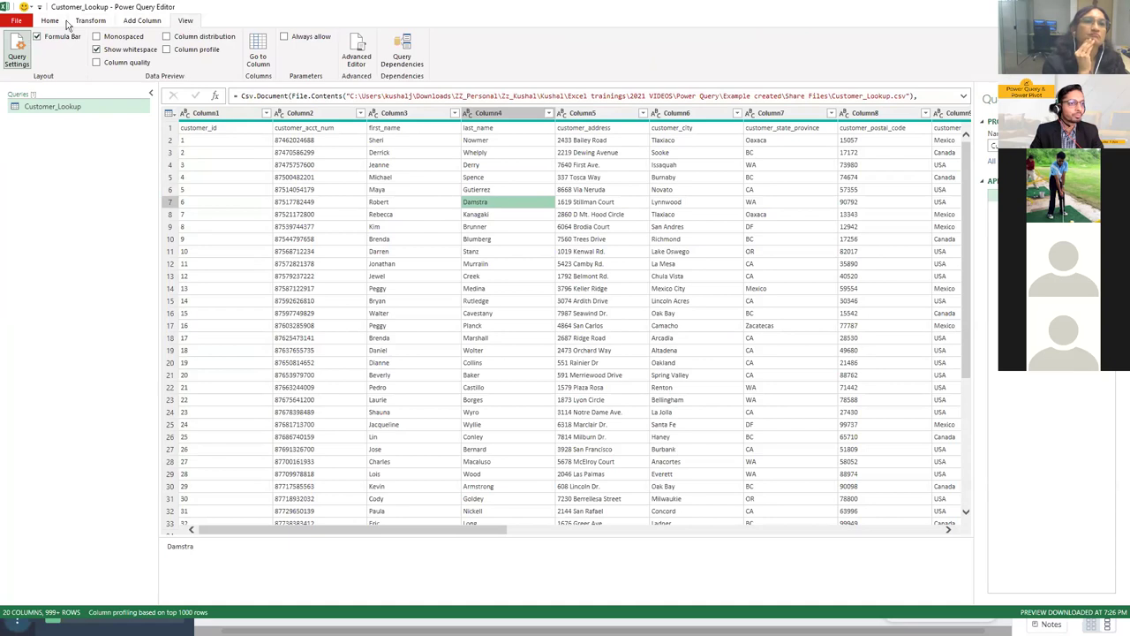
click(50, 23)
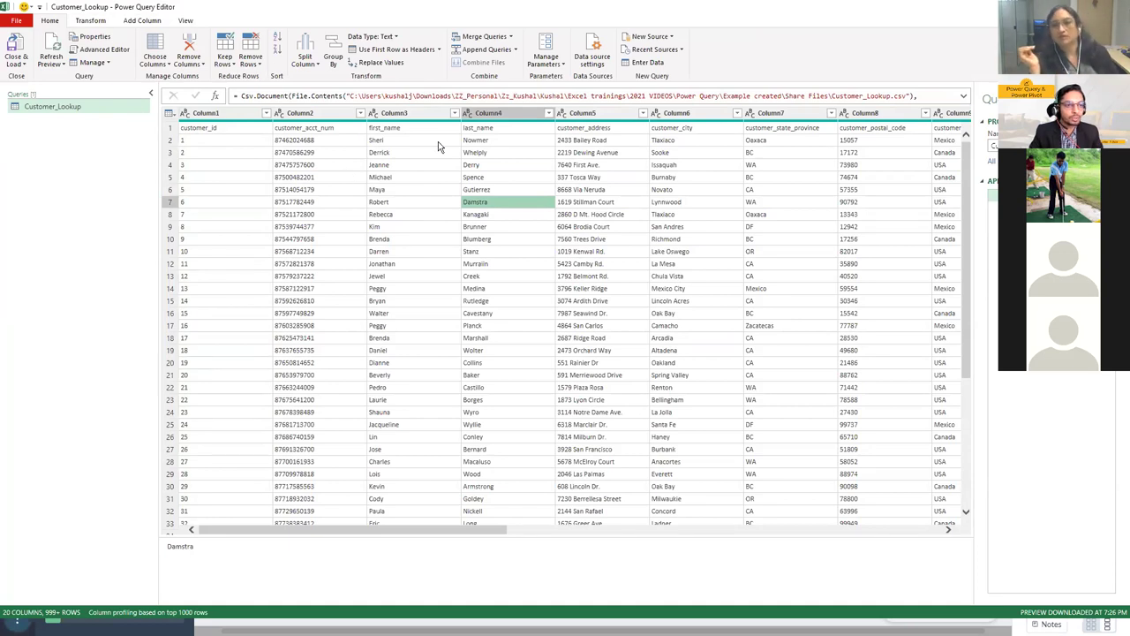
click(91, 22)
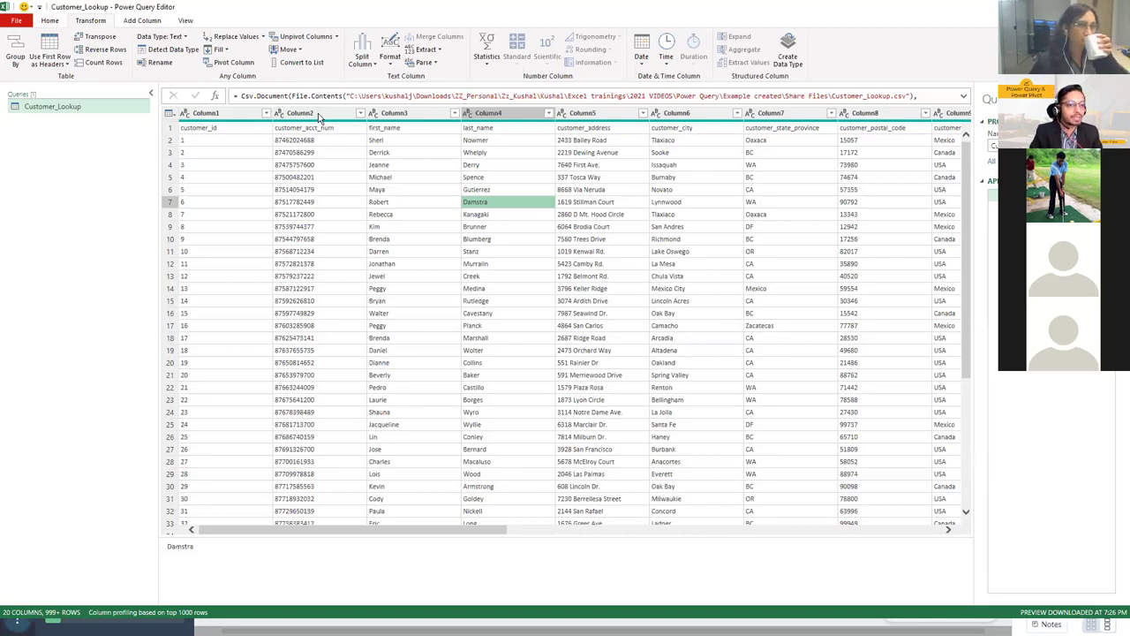
click(140, 21)
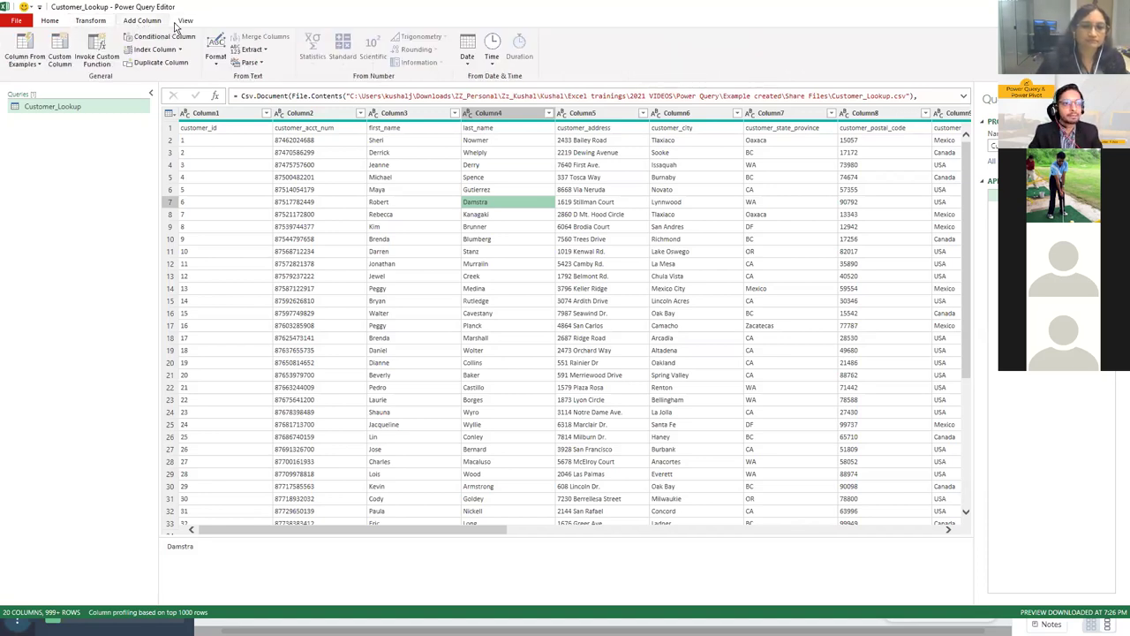
click(180, 21)
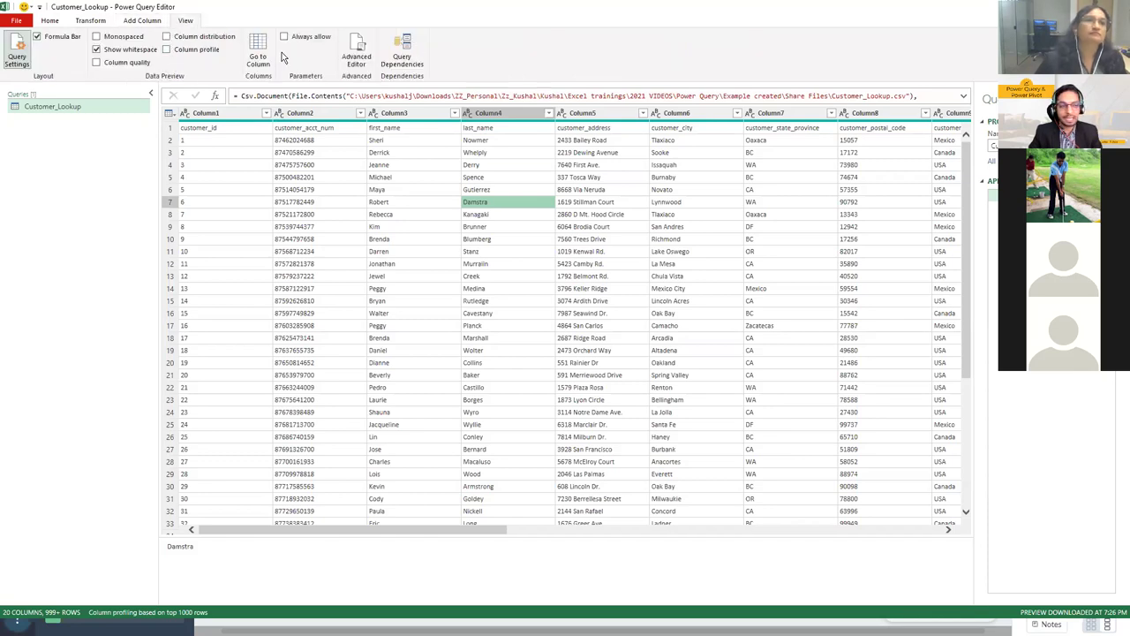
click(49, 20)
click(320, 165)
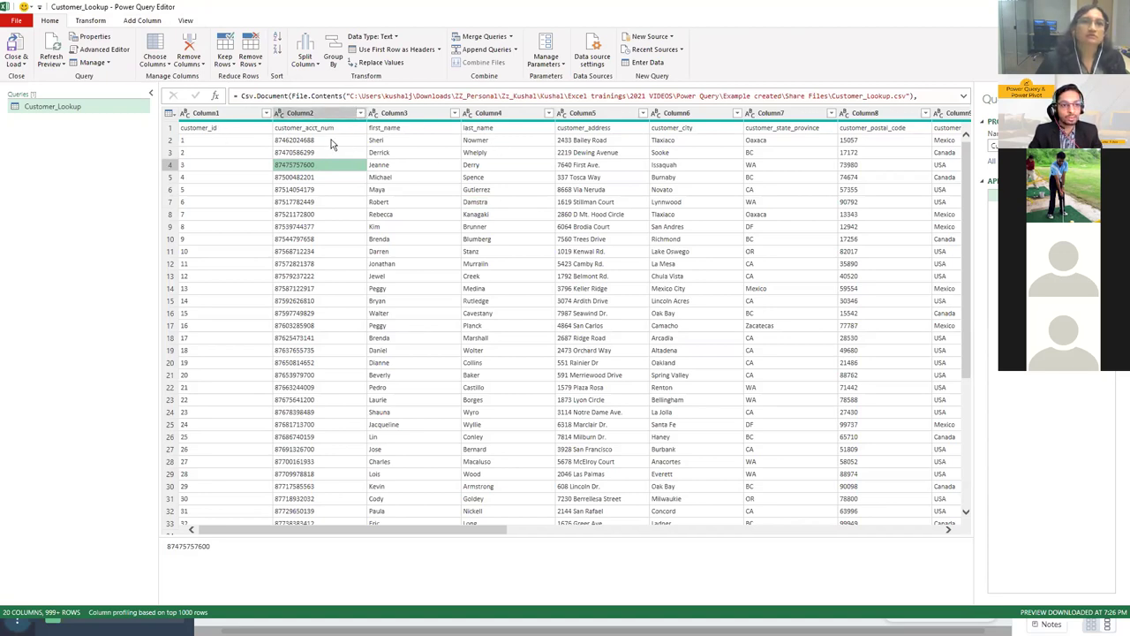
click(170, 132)
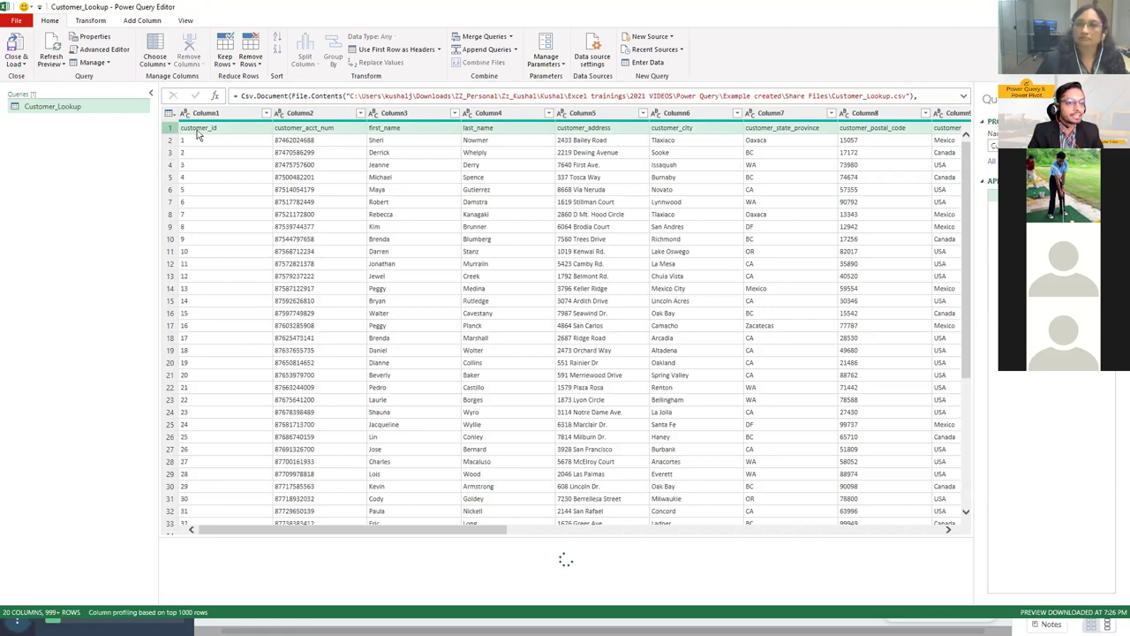
click(202, 130)
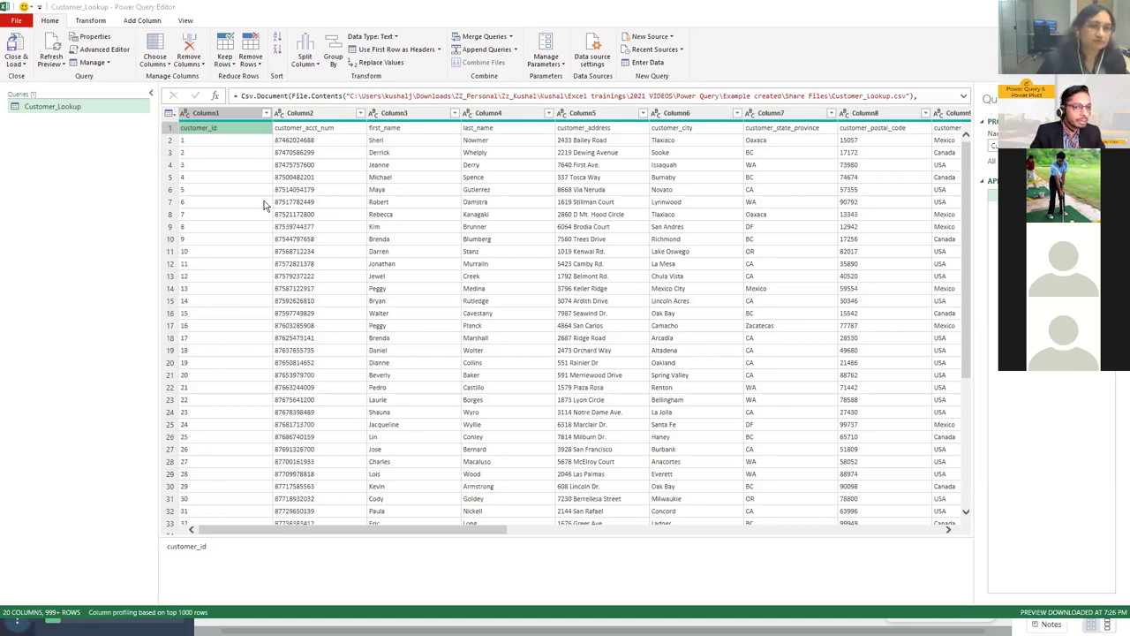
- Close the Power Query Editor and discard the Customer_Lookup query changes
click(15, 66)
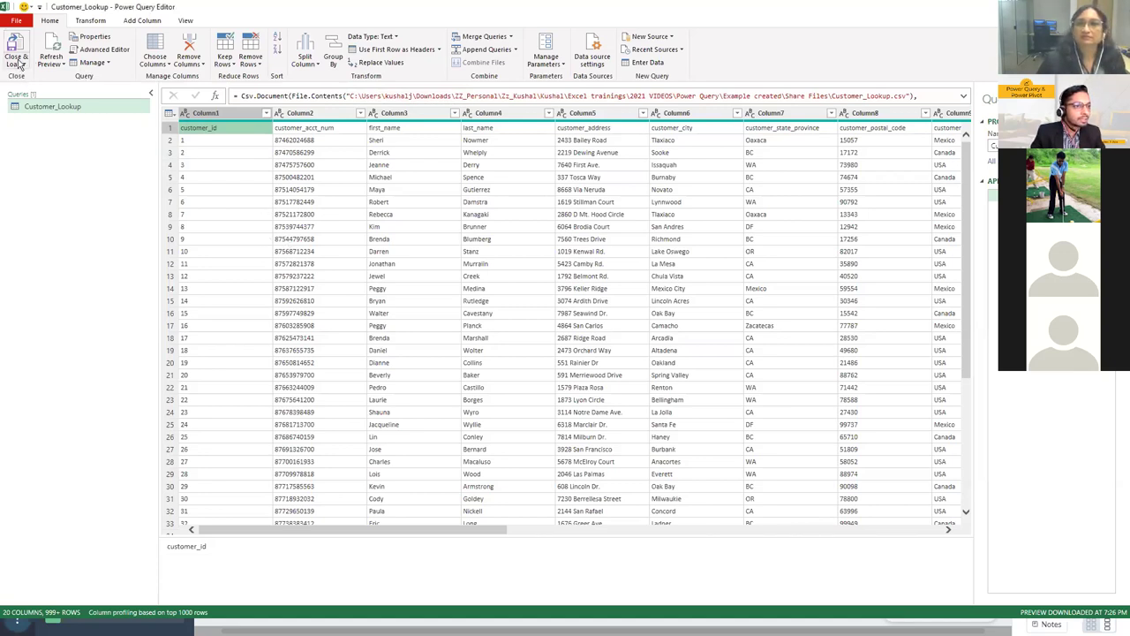
click(16, 64)
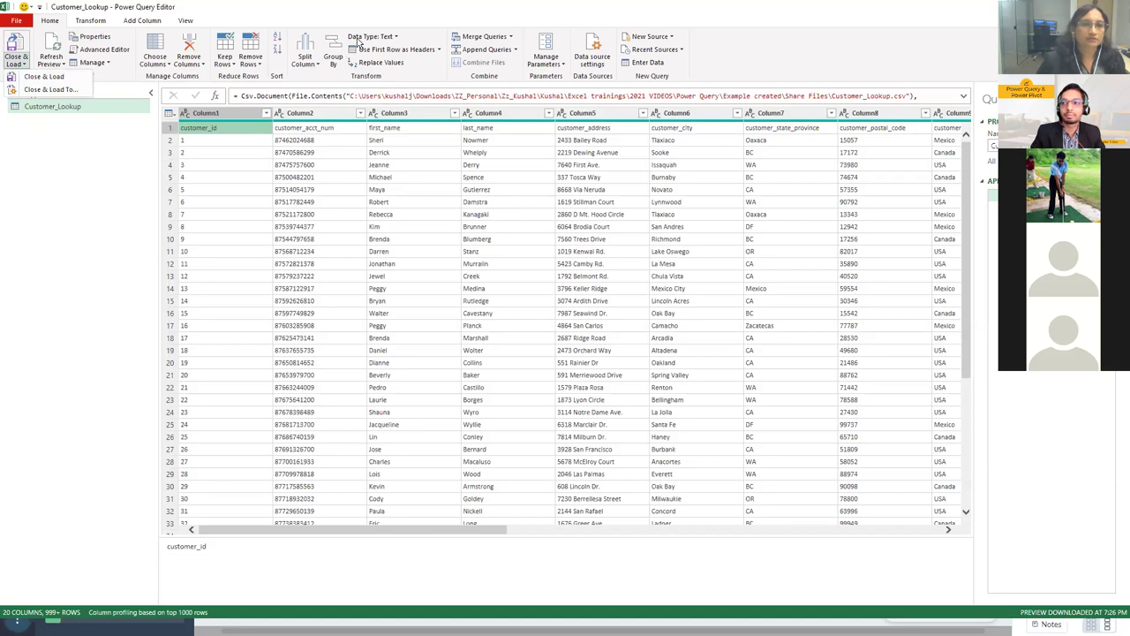
click(50, 89)
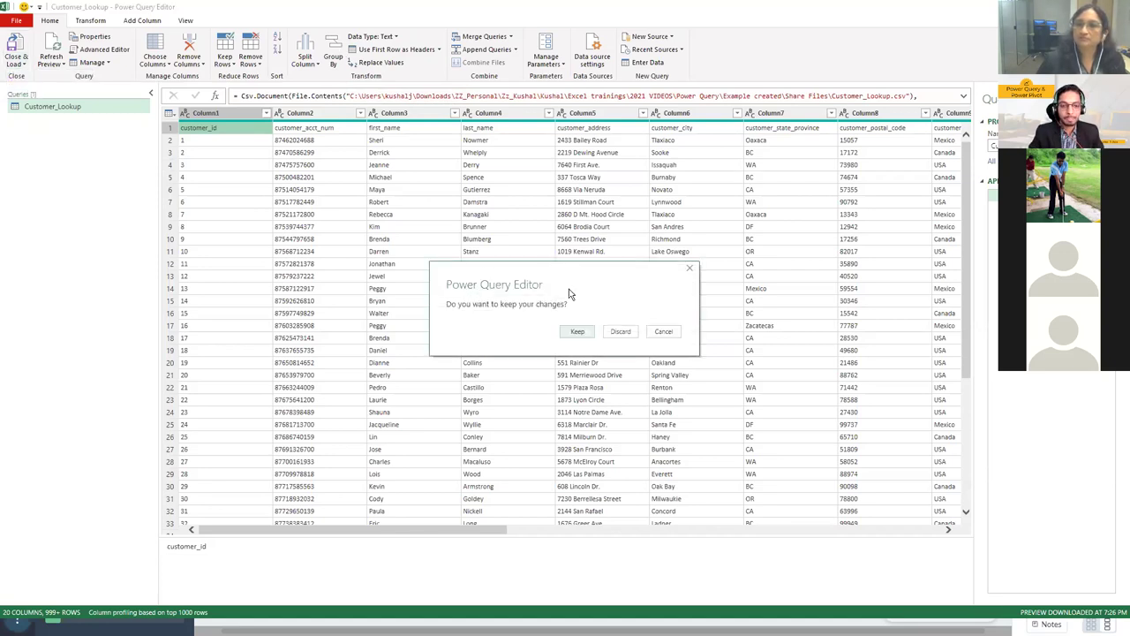
click(616, 333)
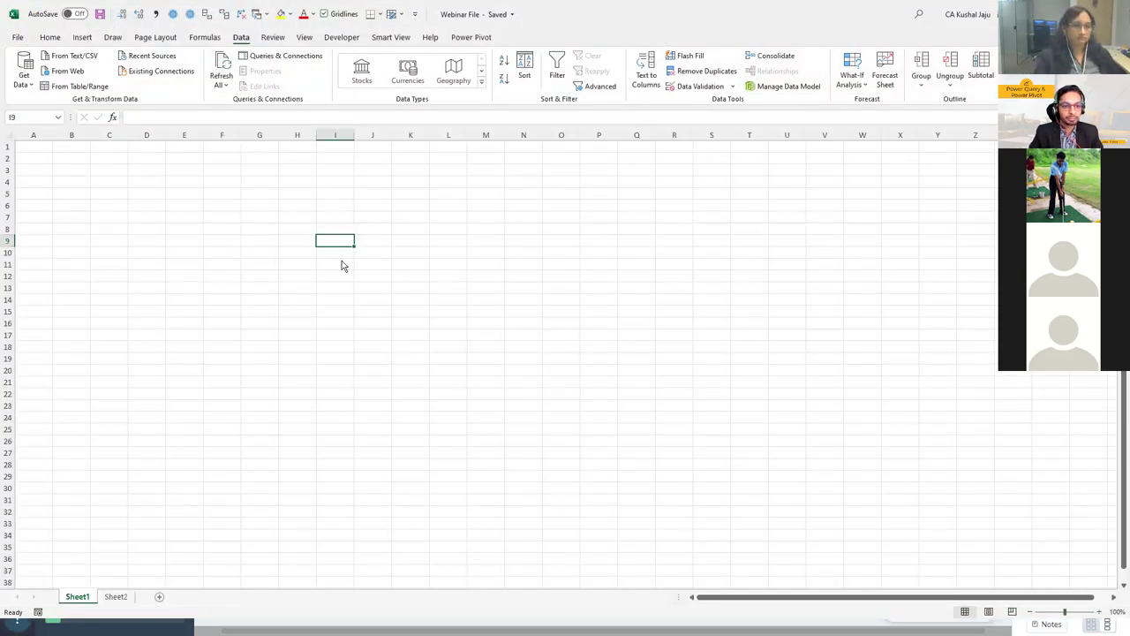
- Import Customer_Lookup.csv again through Get Data > From File > From Text/CSV
click(310, 214)
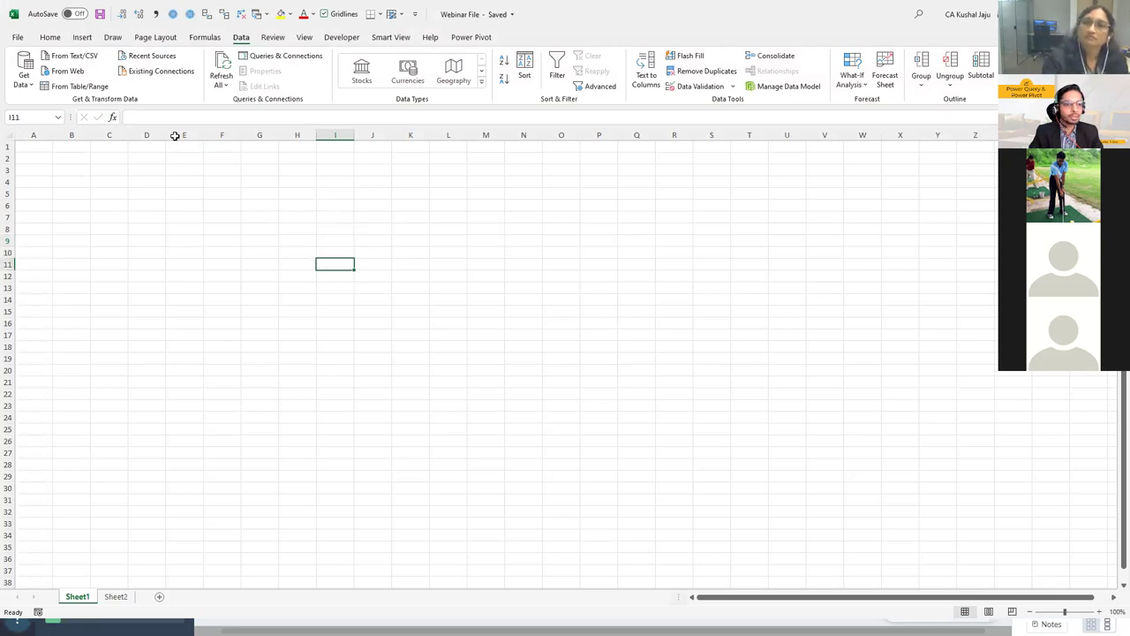
click(22, 81)
mouse_move(59, 105)
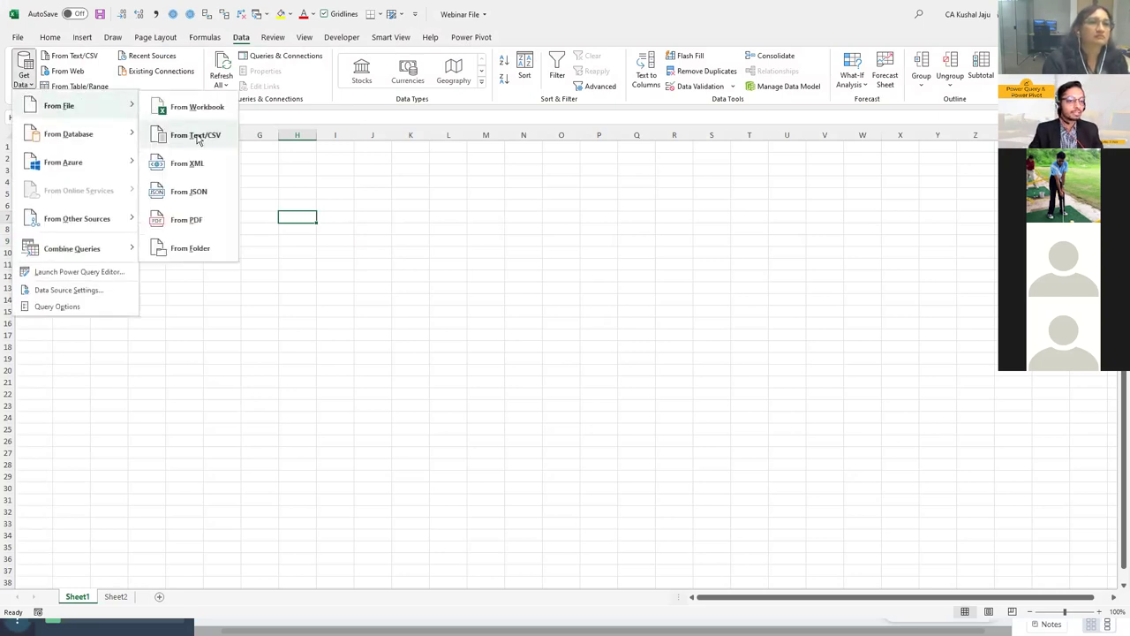
click(198, 137)
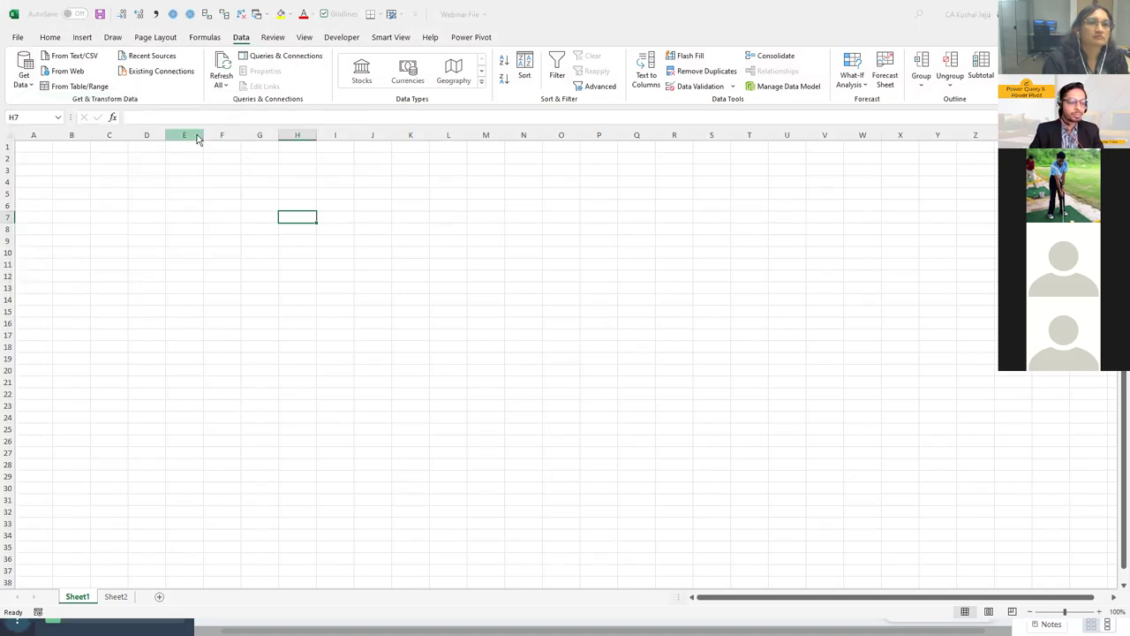
click(142, 111)
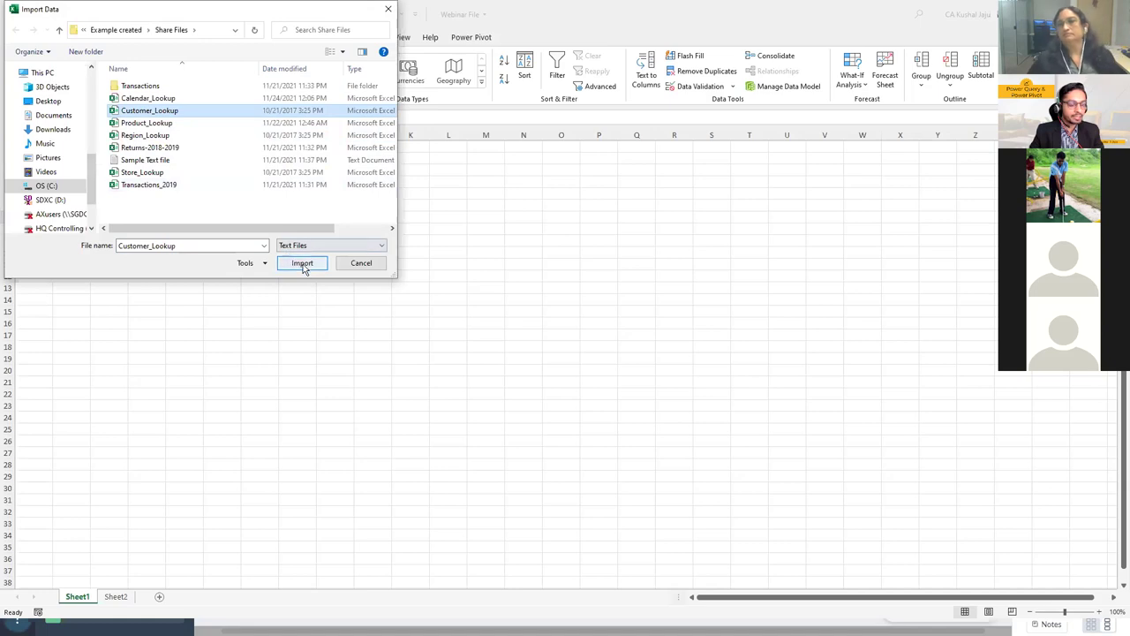
click(302, 263)
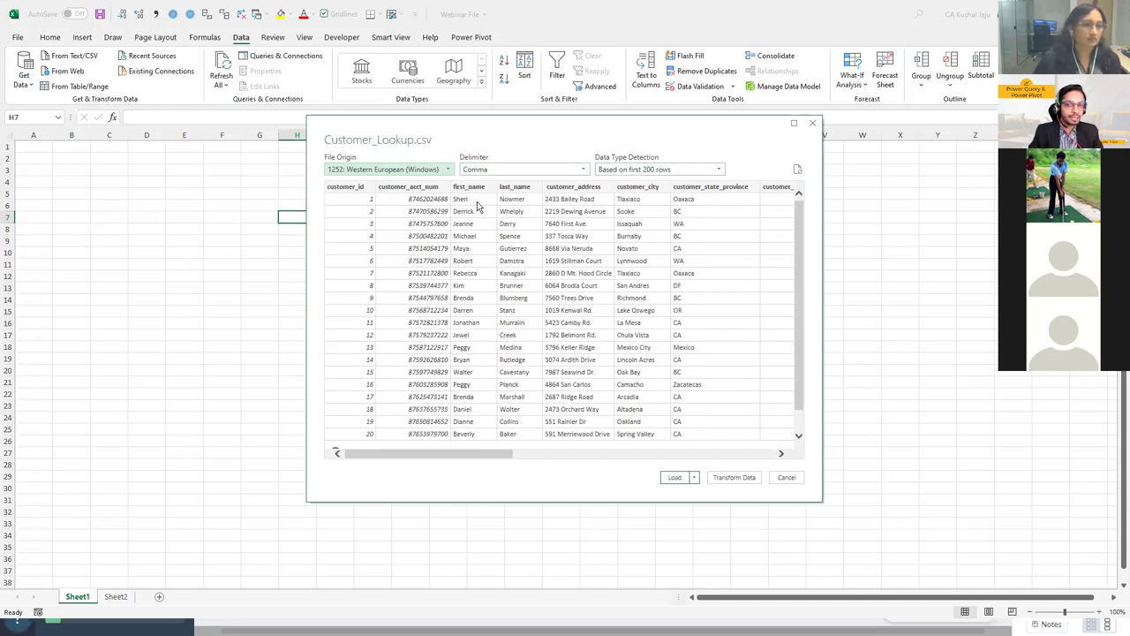
- Keep data type detection based on first 200 rows and send the data to Transform Data
click(676, 170)
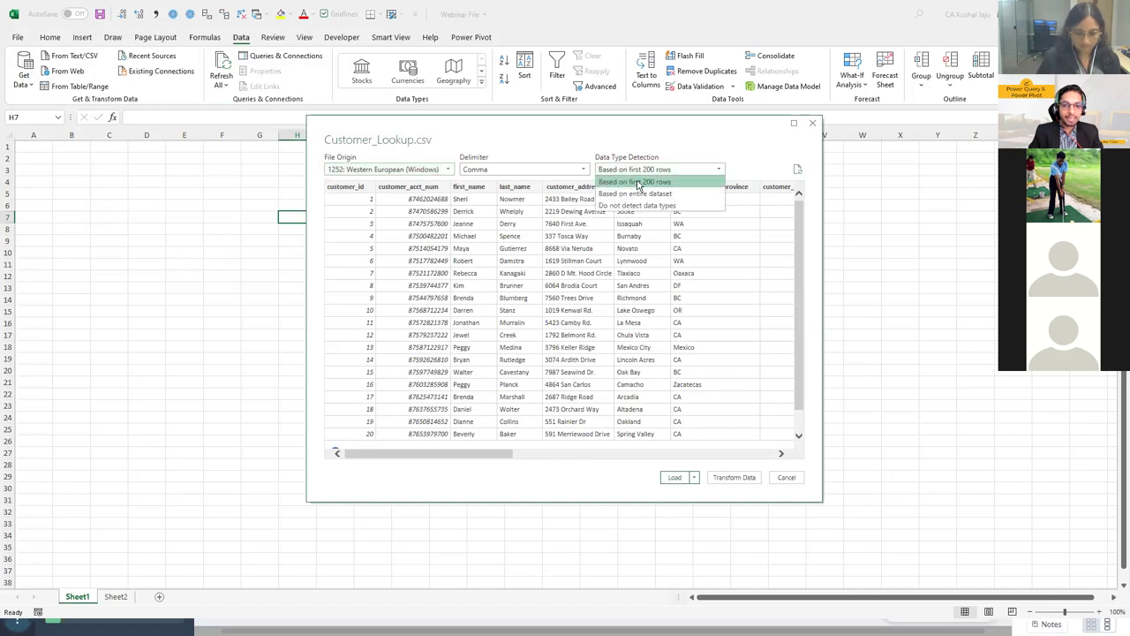
click(618, 208)
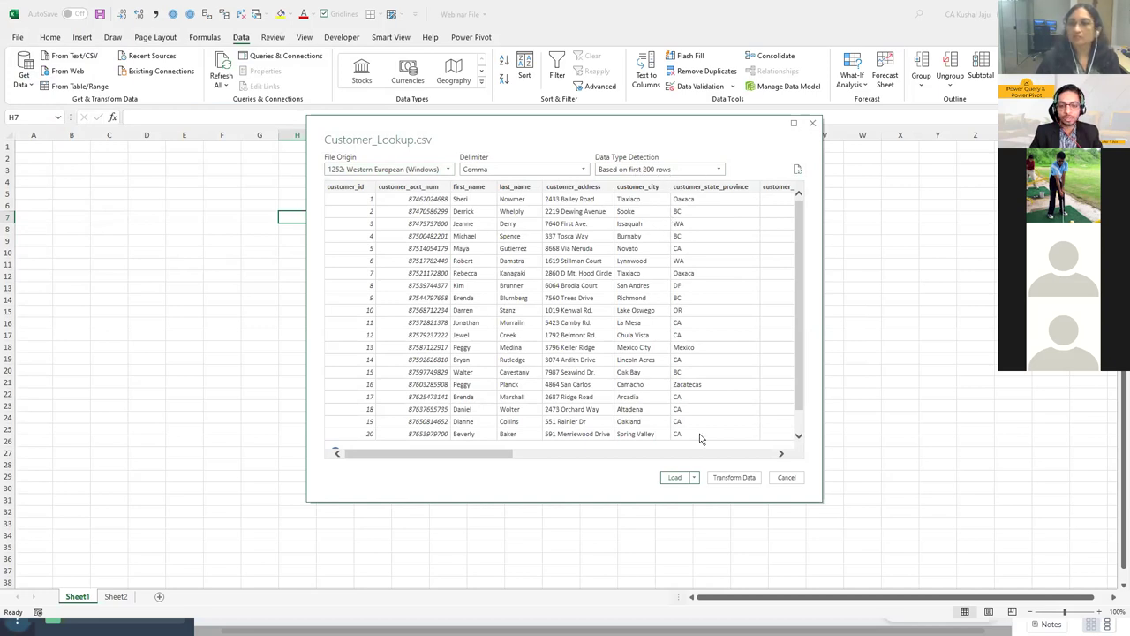
click(729, 477)
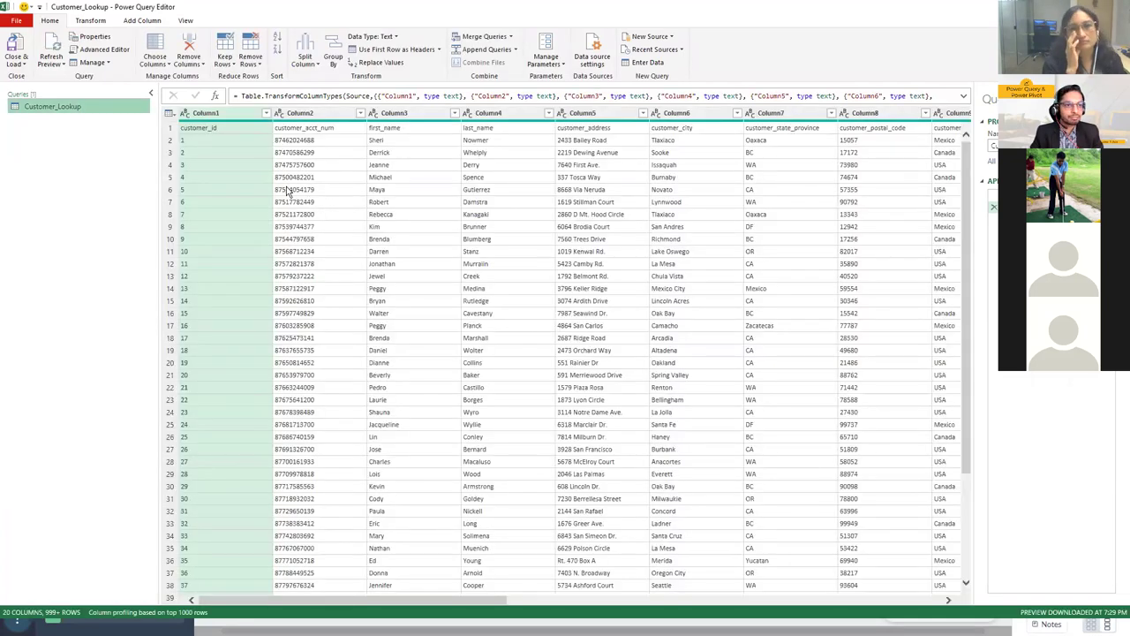
- Browse the Transform, Add Column and View ribbon tabs, then return to Home
click(291, 189)
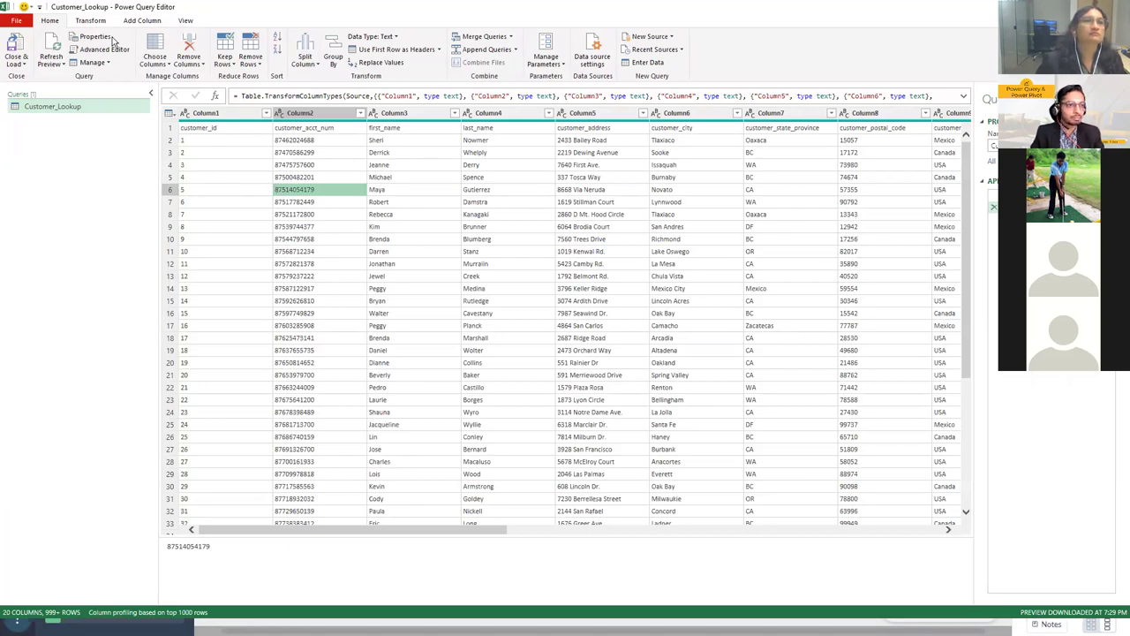
click(90, 21)
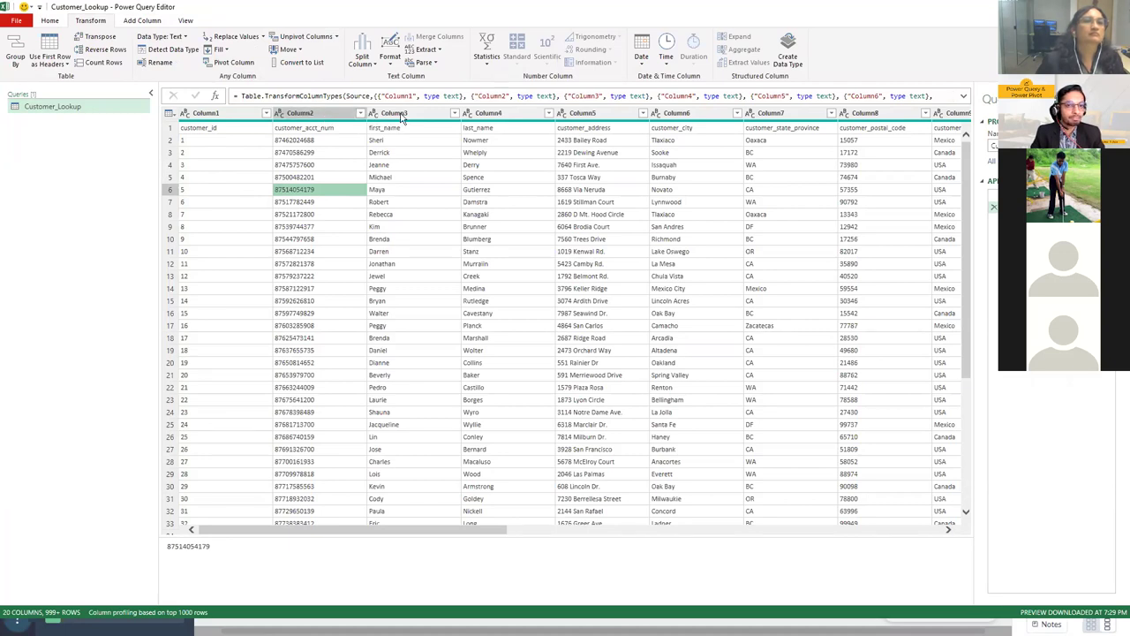
click(158, 23)
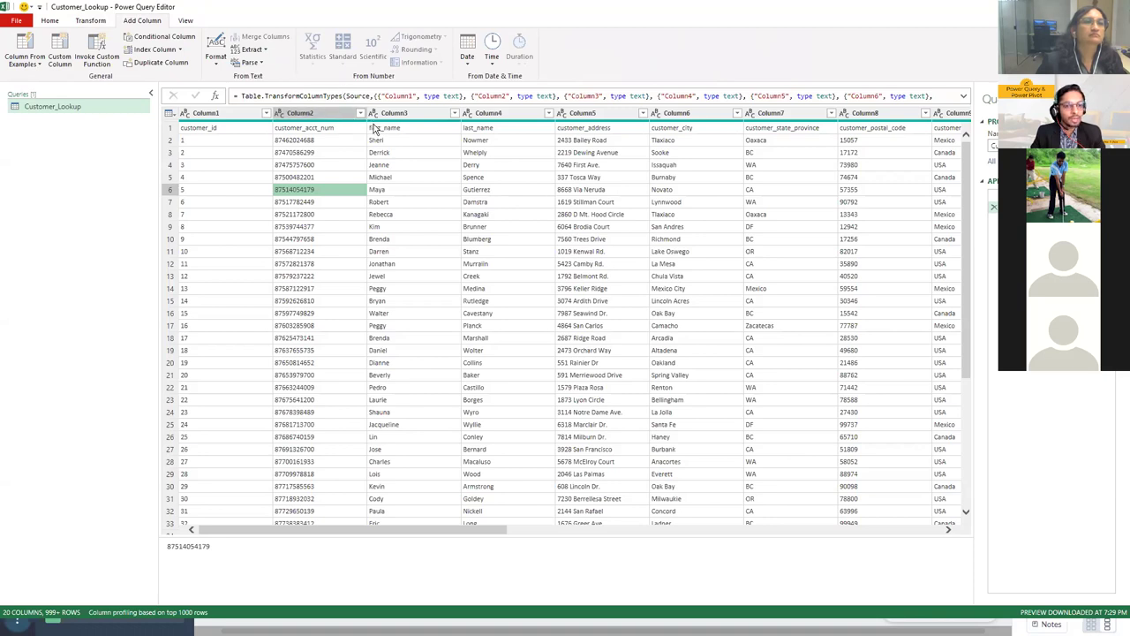
click(181, 21)
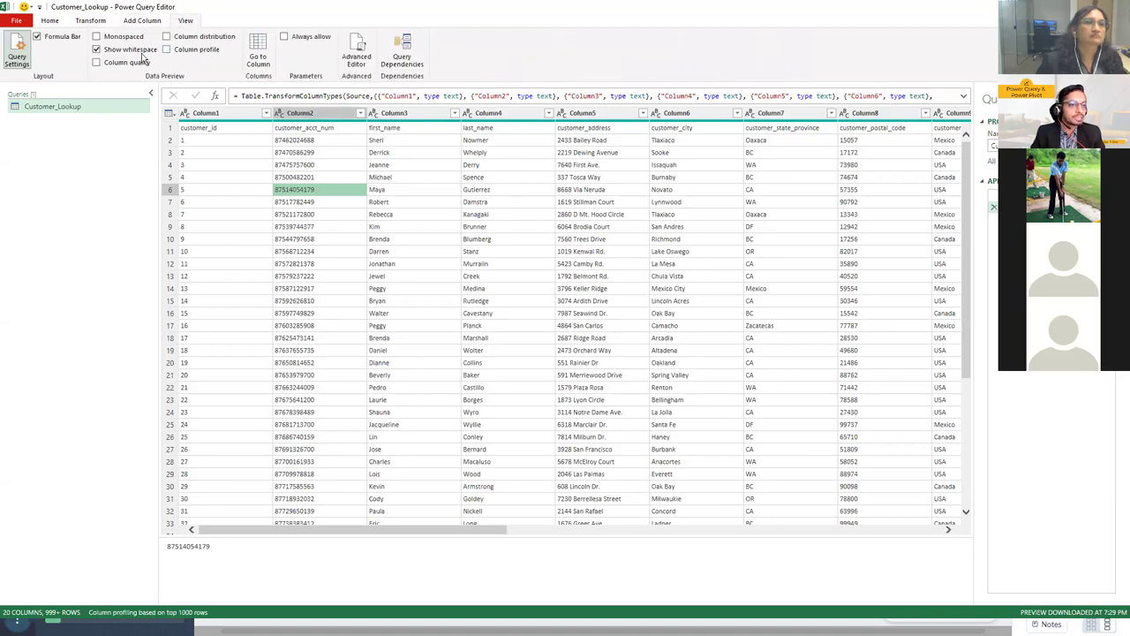
click(50, 21)
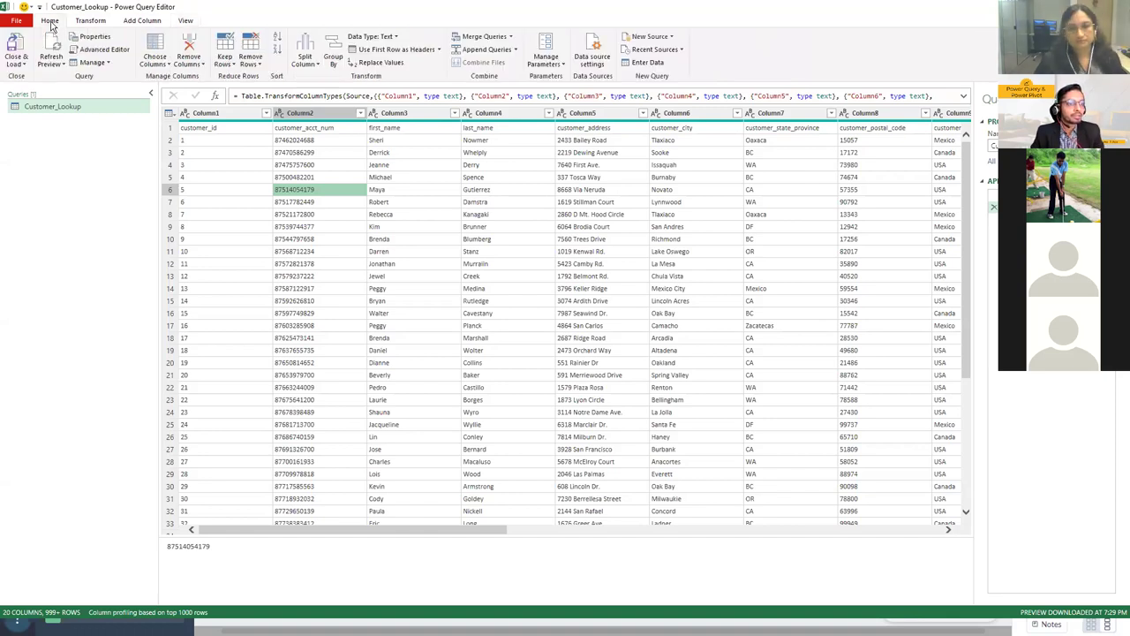
- Select the first row holding field names like customer_id and customer_acct_num
click(279, 153)
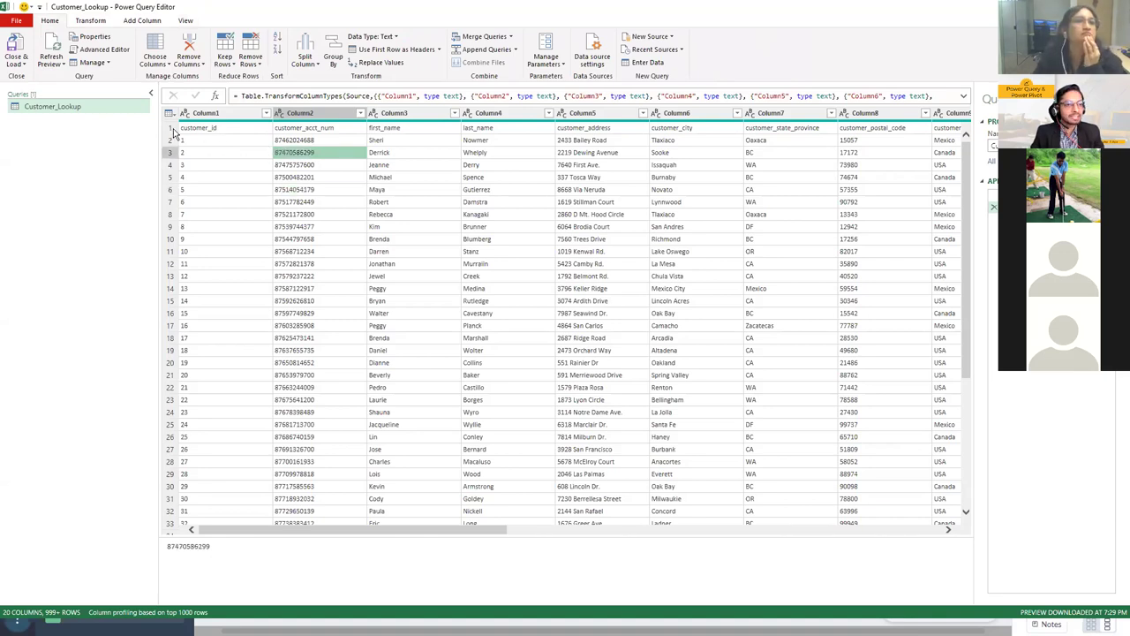
click(169, 113)
click(406, 140)
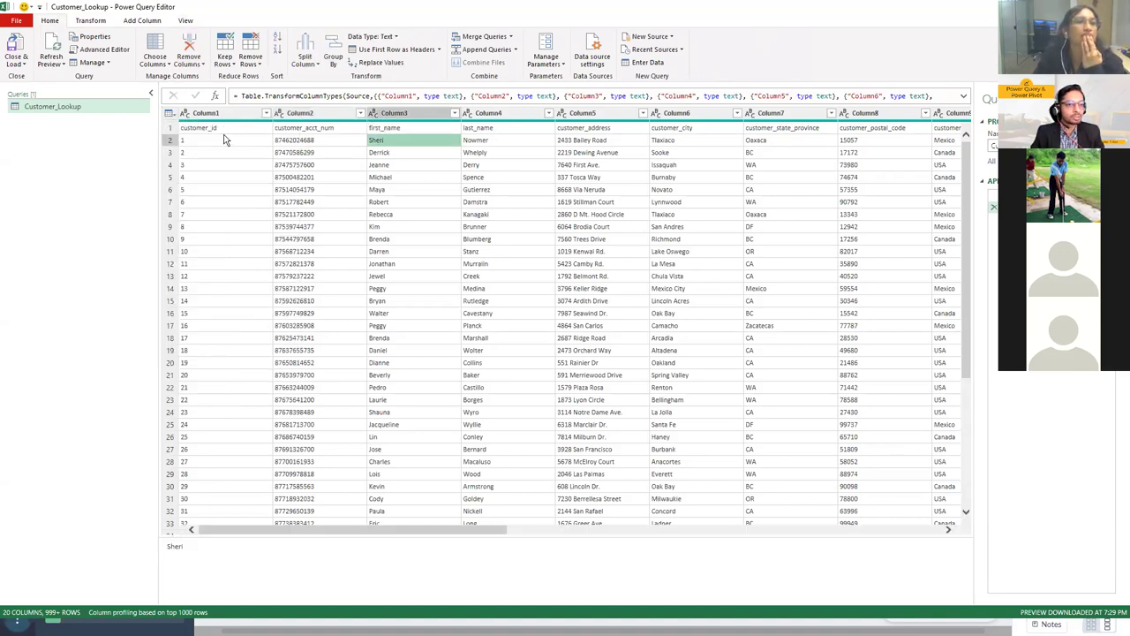
click(170, 128)
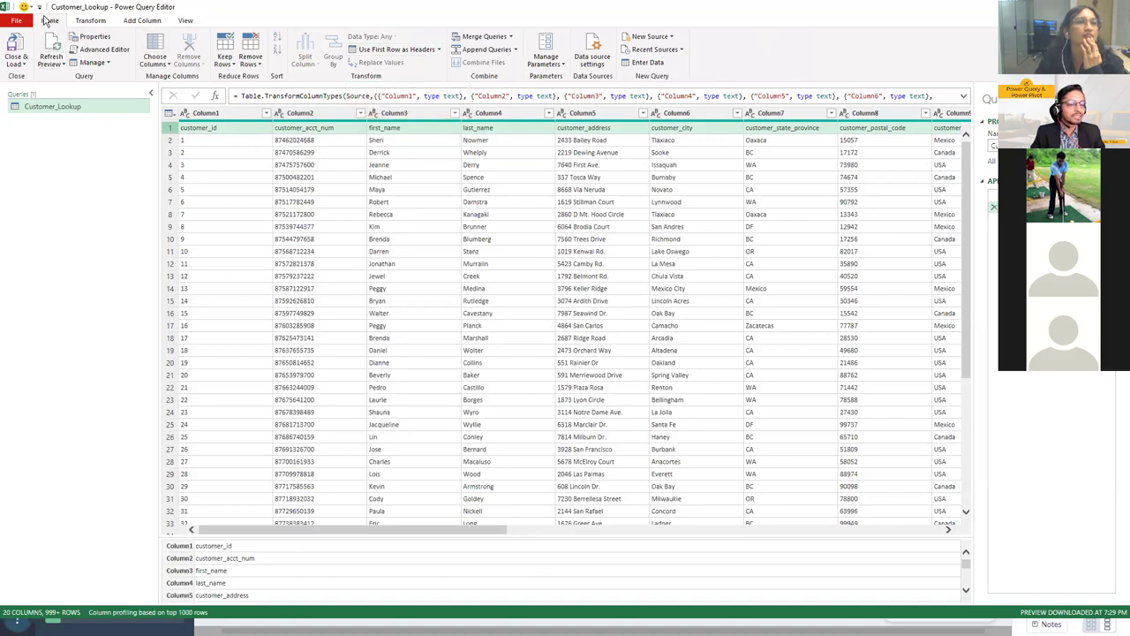
- Use the first row as headers and check the customer_id, customer_acct_num and first_name types
click(391, 52)
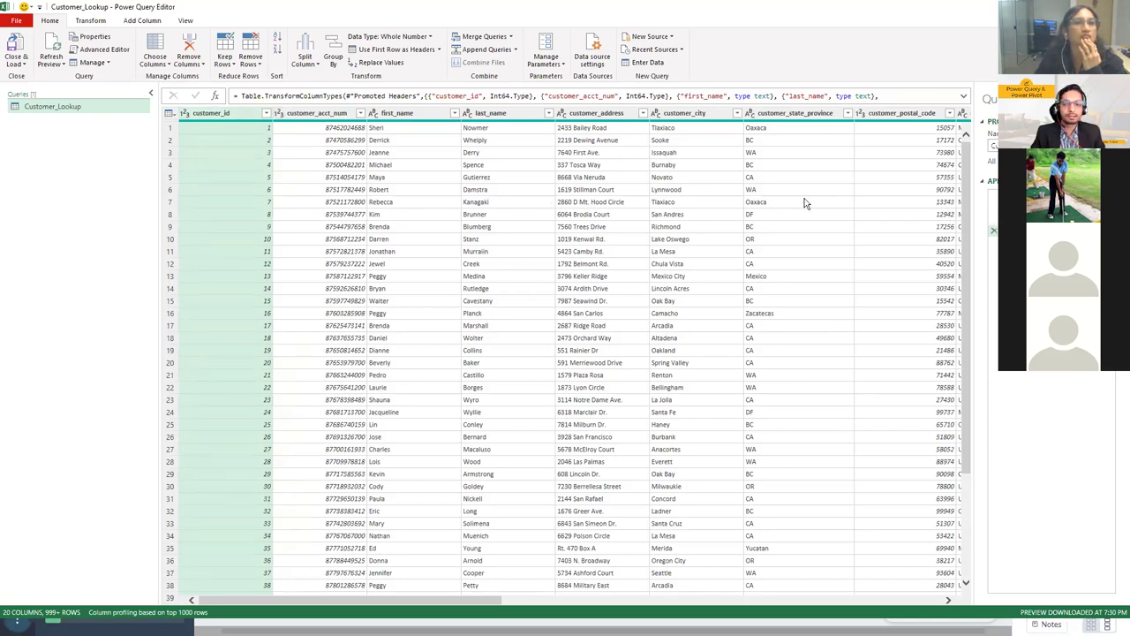
click(237, 116)
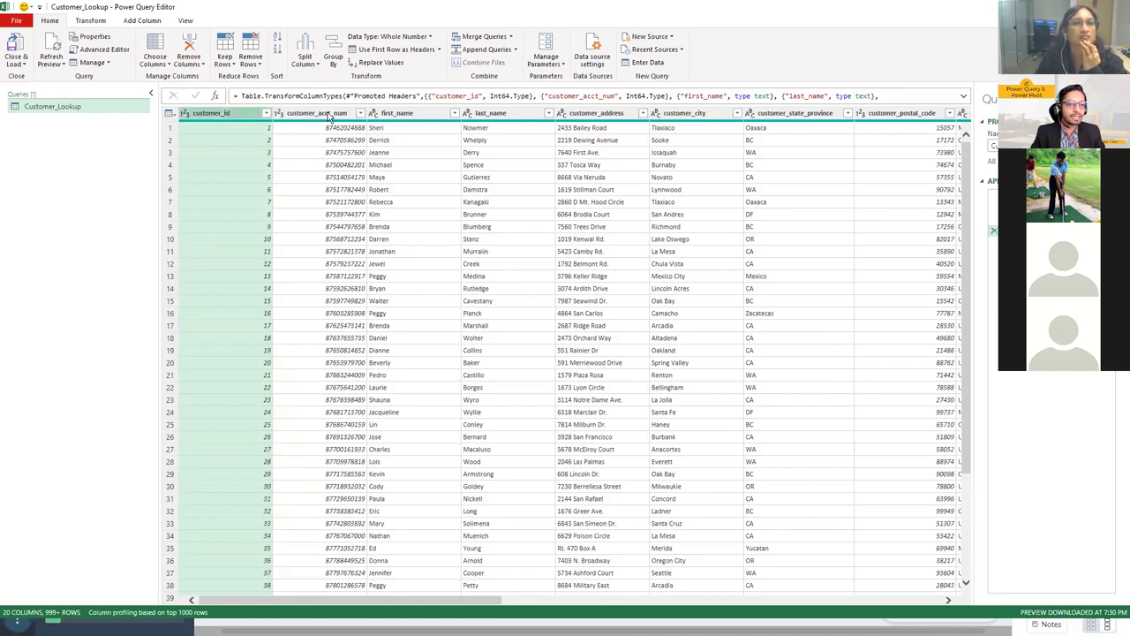
click(329, 117)
click(403, 119)
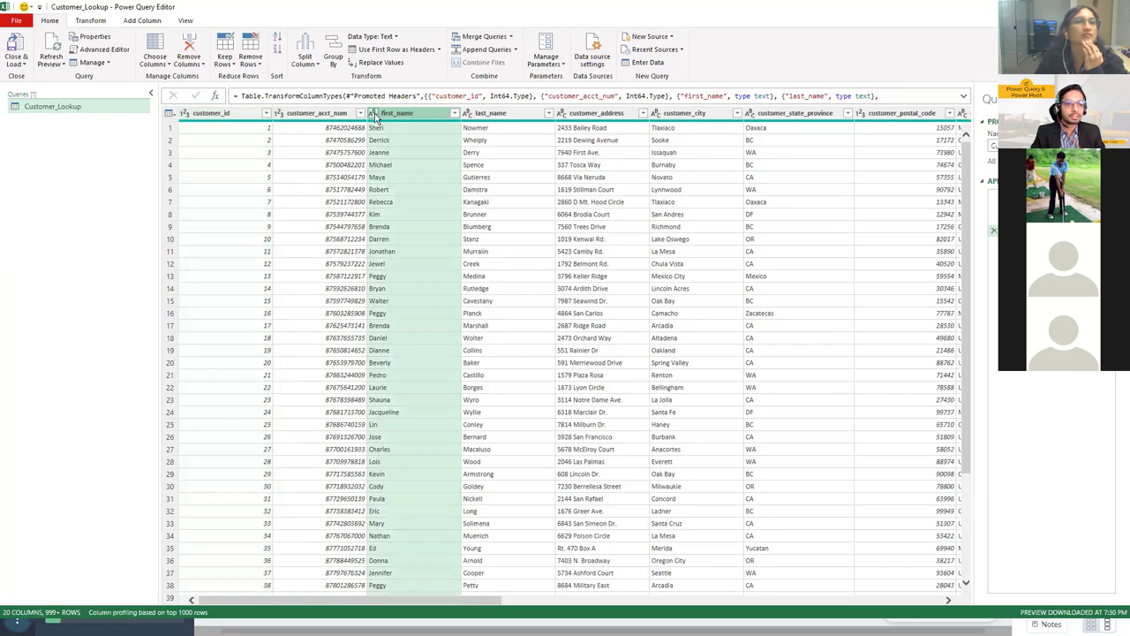
click(385, 153)
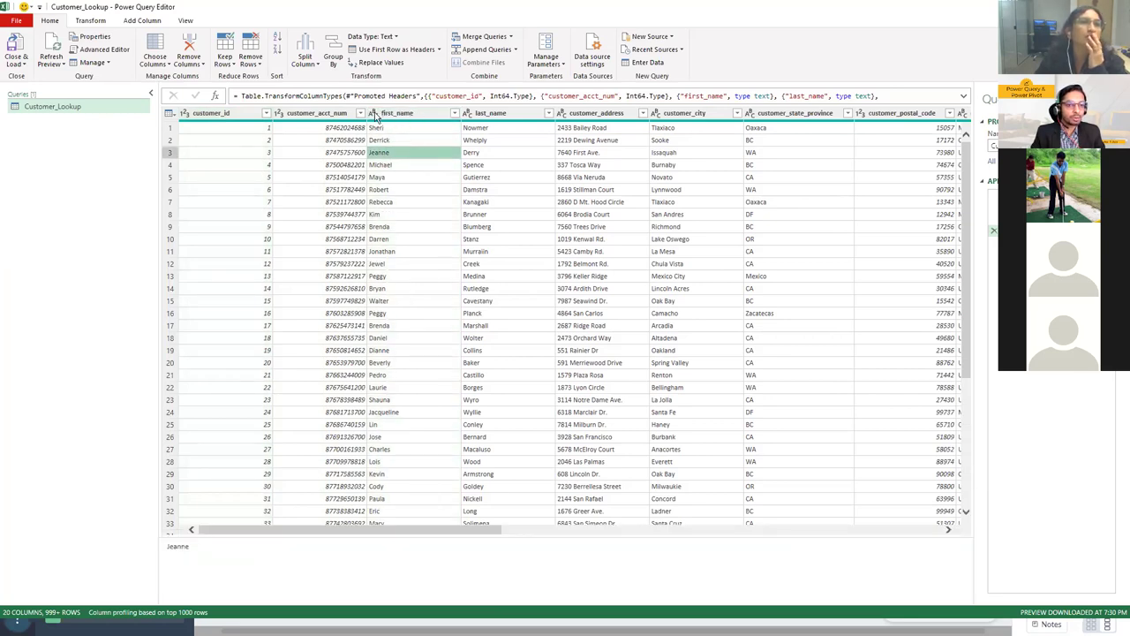
- Check the first_name and customer_acct_num types, leaving them as Text and Whole Number
click(376, 115)
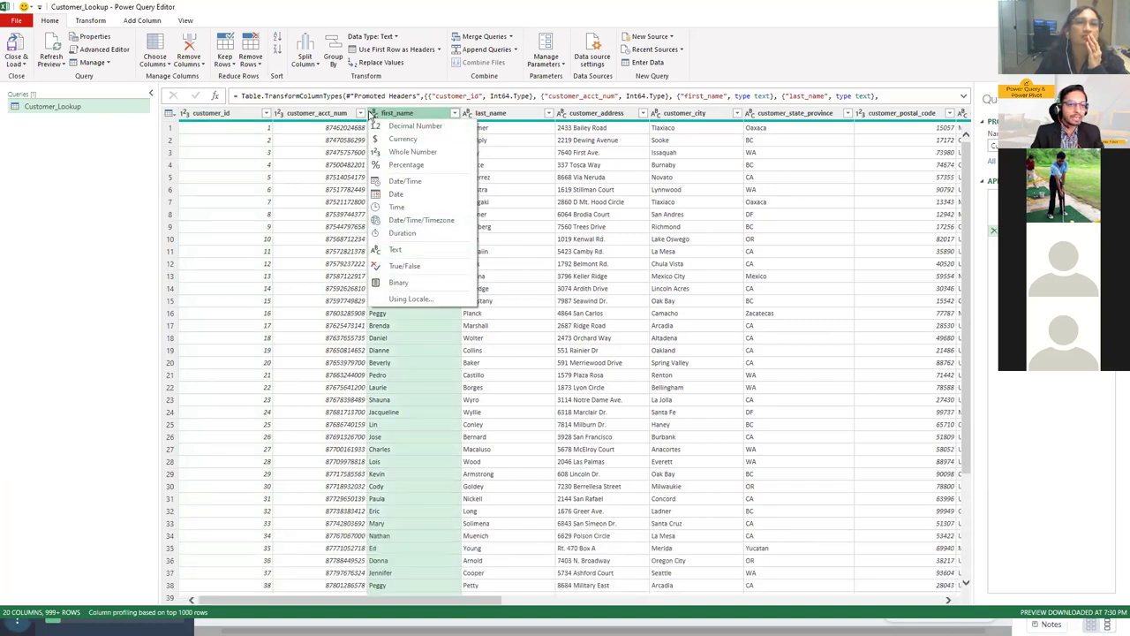
click(373, 114)
click(280, 113)
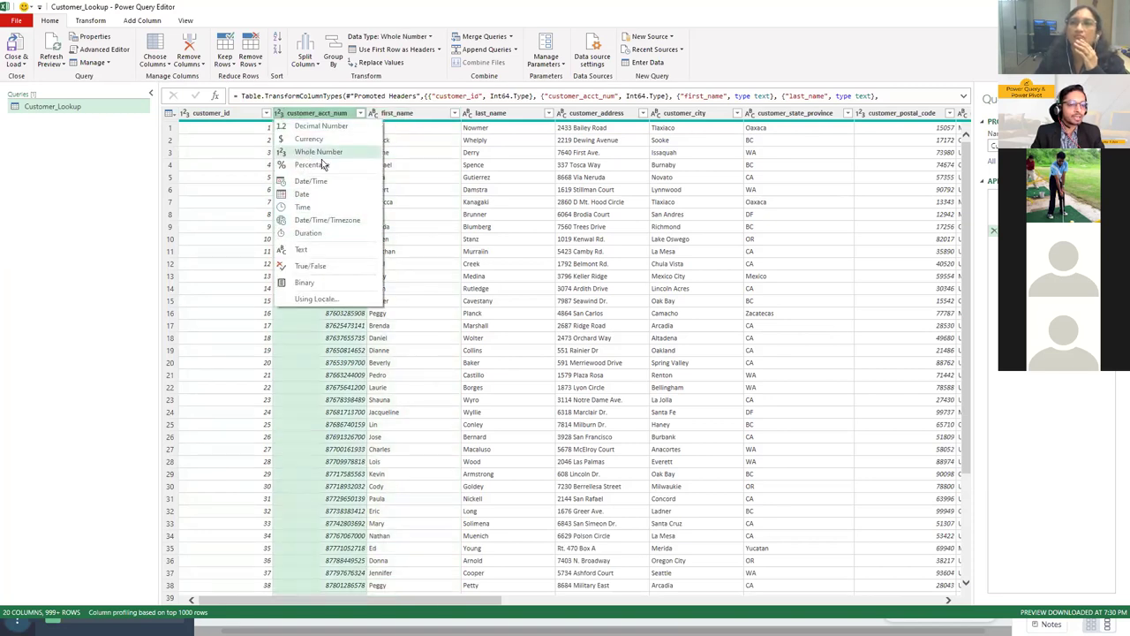
click(477, 116)
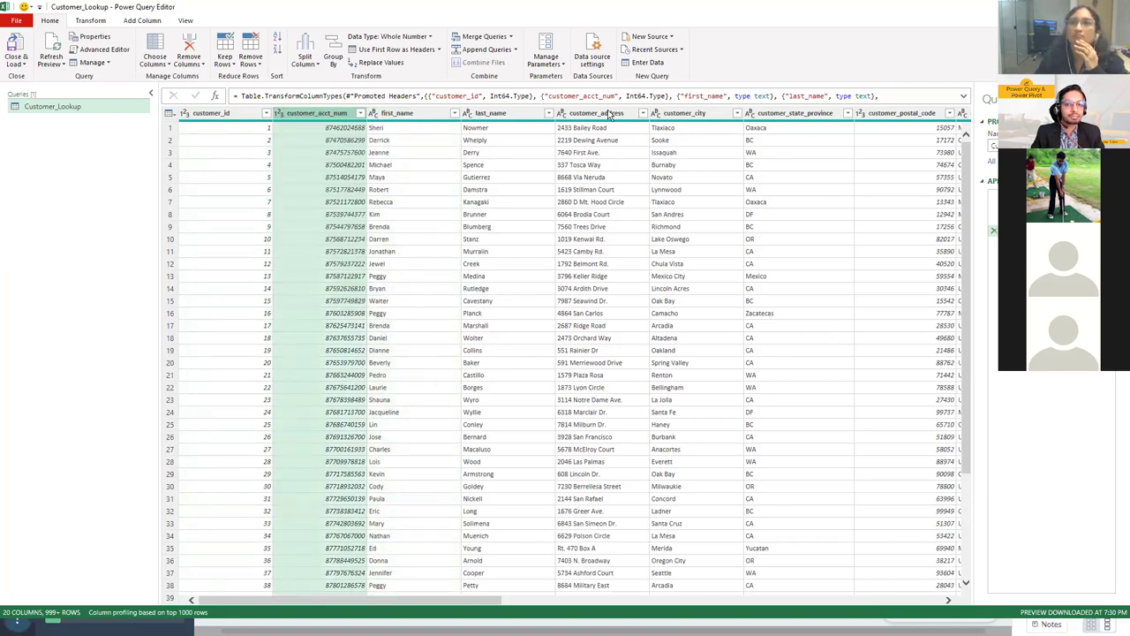
- Scroll across the columns and bring up customer_acct_num's data type choices
drag(418, 602, 553, 608)
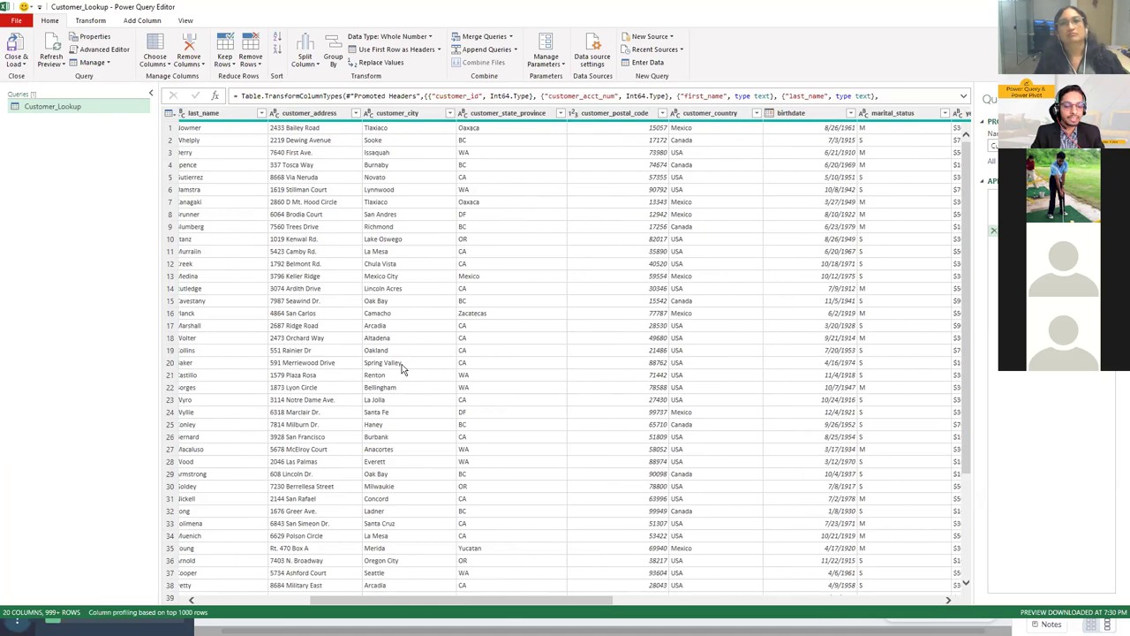
mouse_move(373, 607)
mouse_down()
mouse_move(720, 622)
mouse_move(466, 602)
mouse_up()
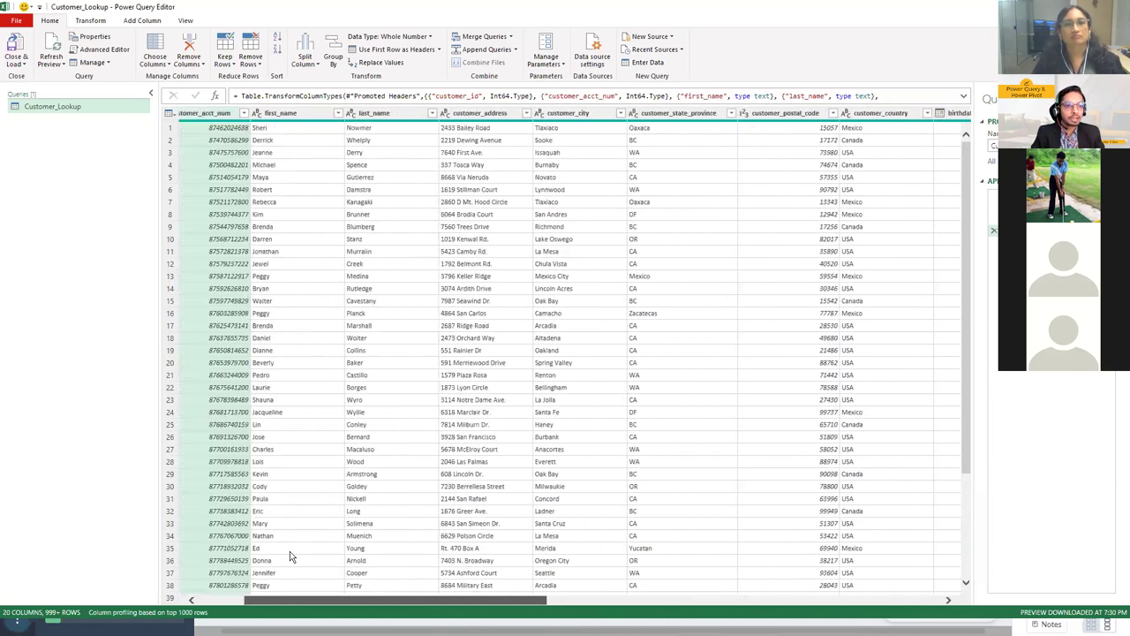
drag(466, 602, 256, 534)
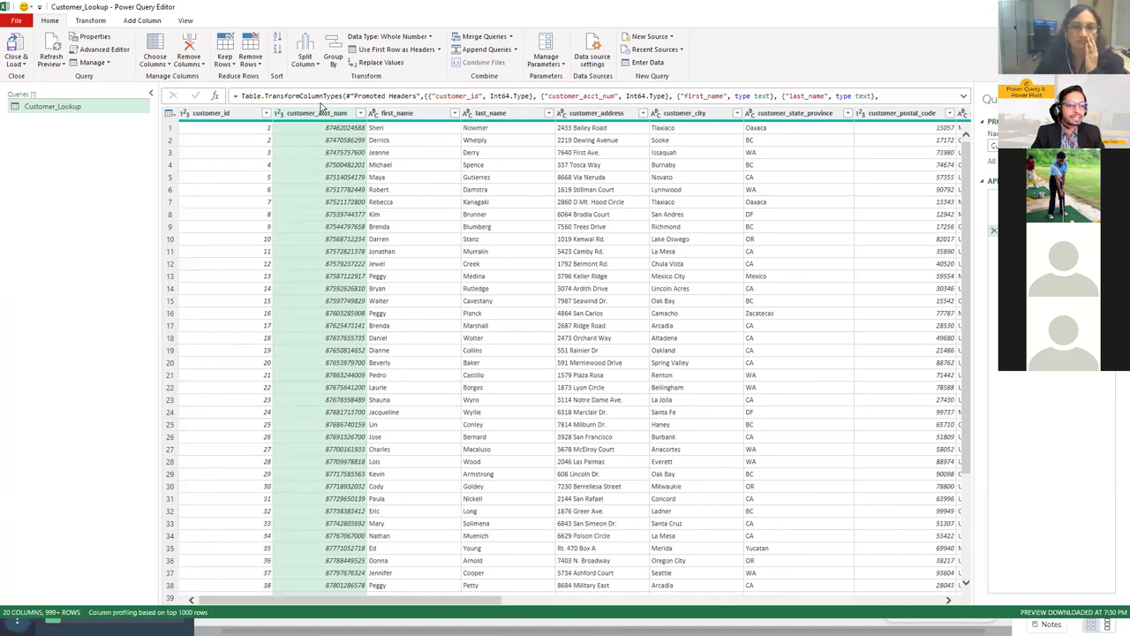
click(279, 114)
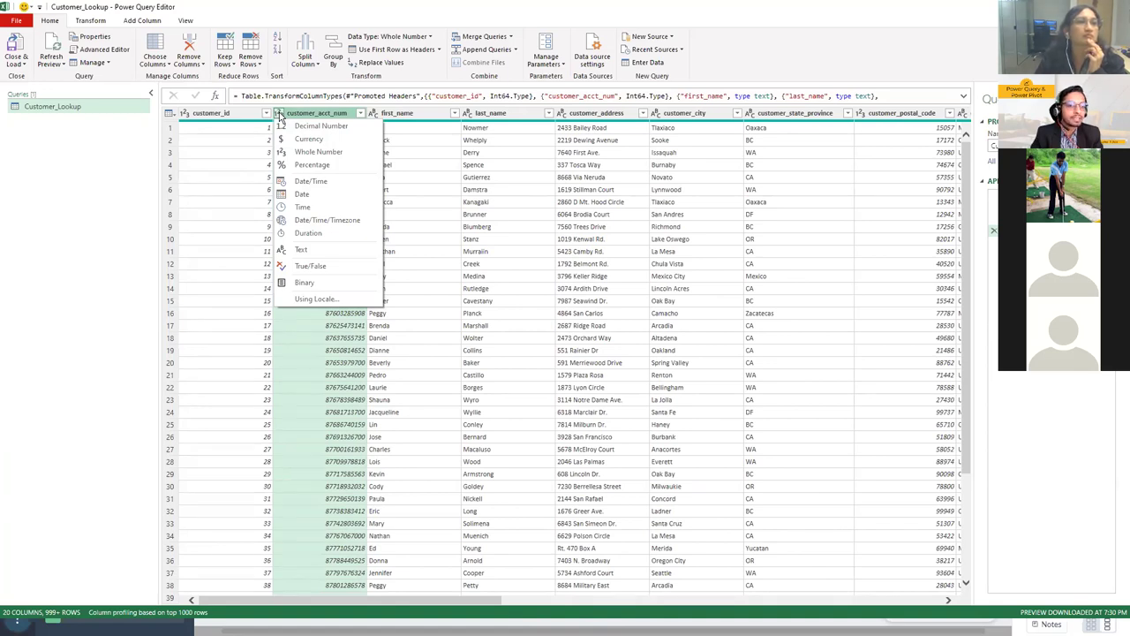
- Convert customer_acct_num to Text, adding the conversion as a new applied step
click(288, 247)
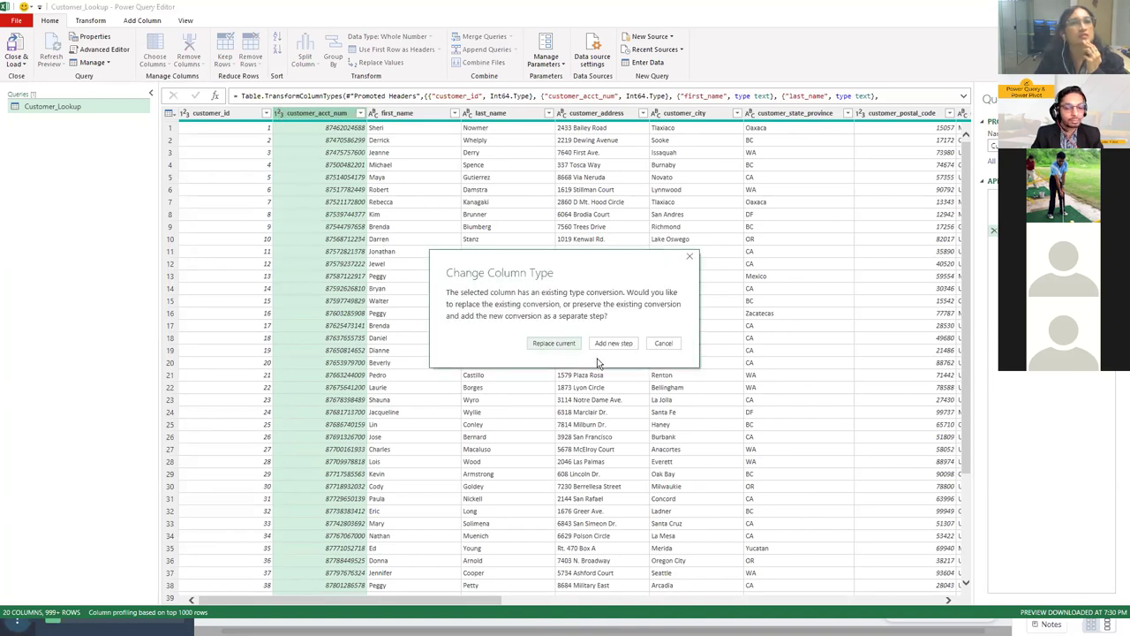
click(616, 345)
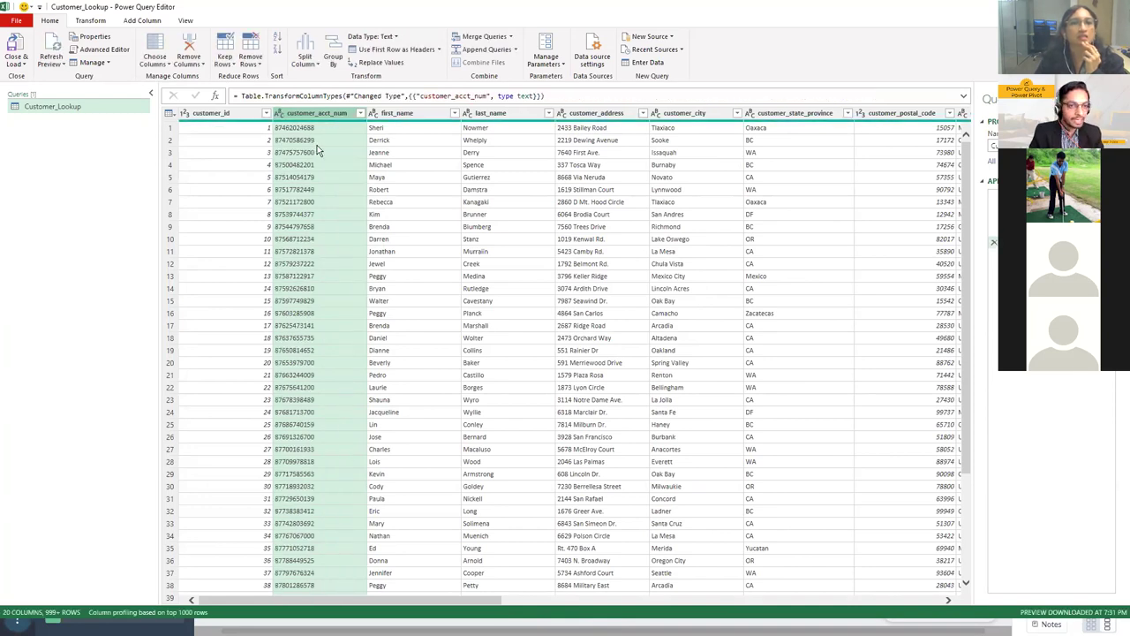
click(279, 115)
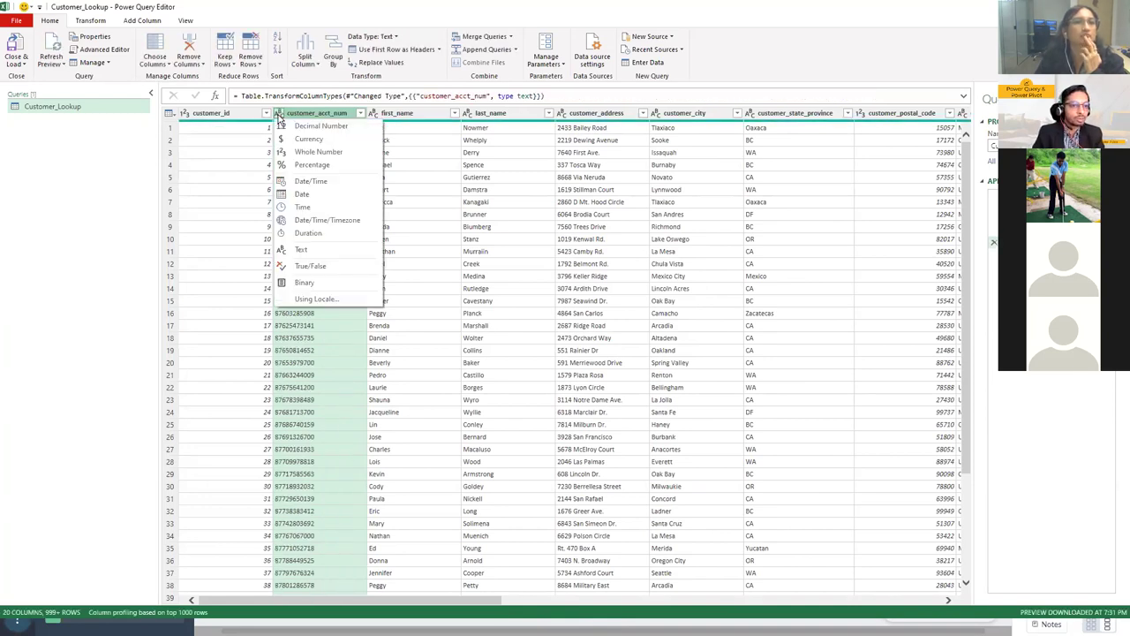
click(542, 265)
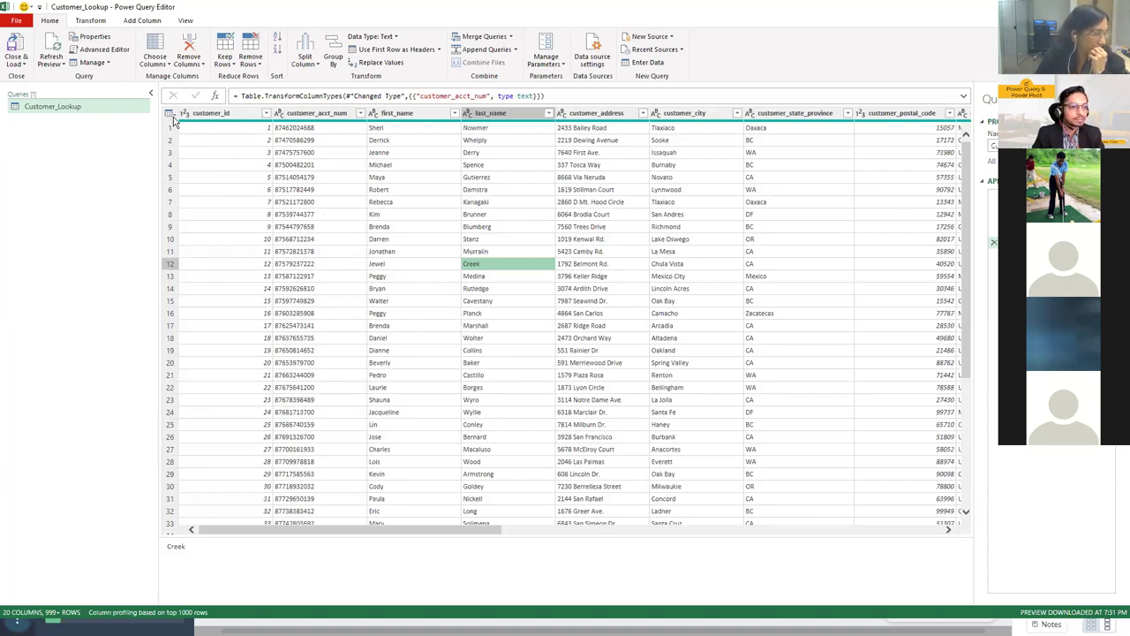
- Inspect the customer_id values and confirm the account numbers are now stored as text
click(196, 164)
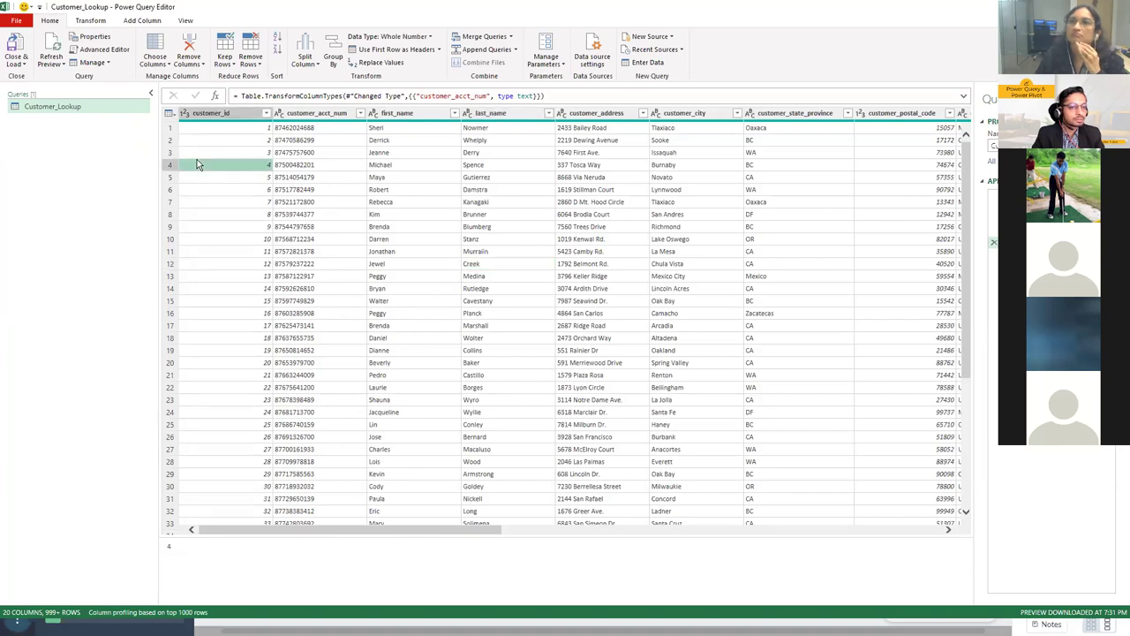
click(203, 128)
click(207, 141)
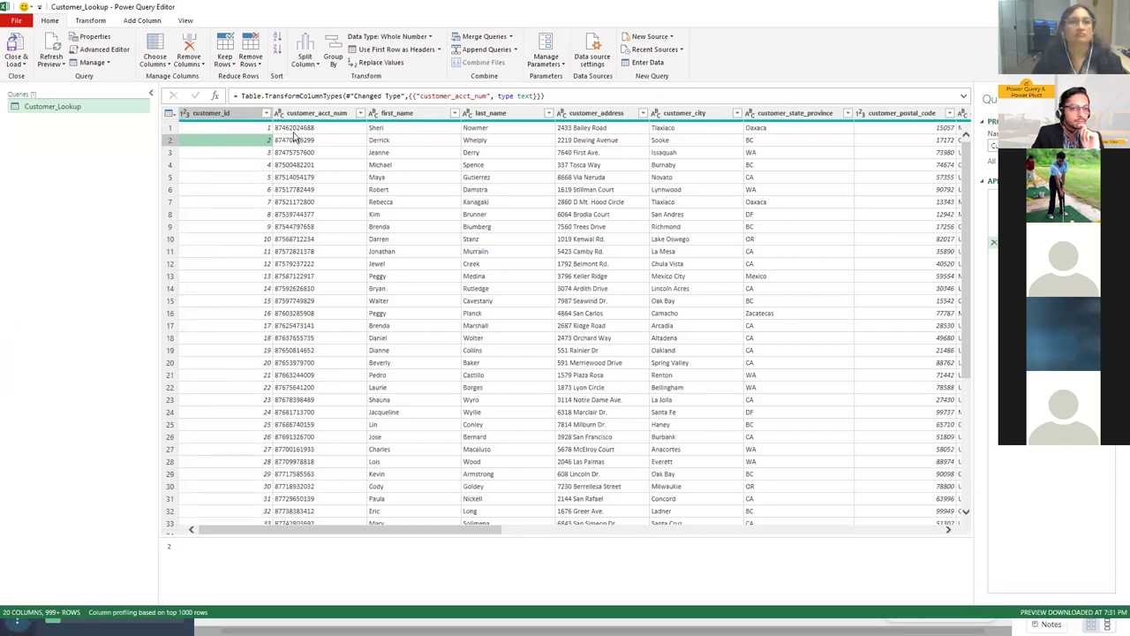
click(284, 132)
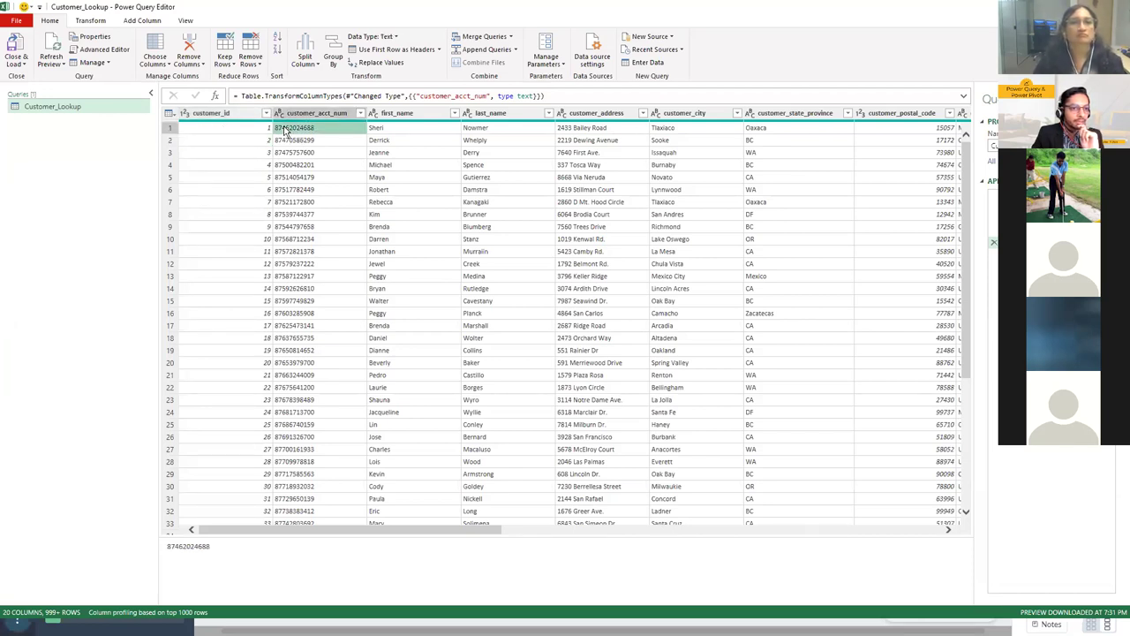
click(246, 127)
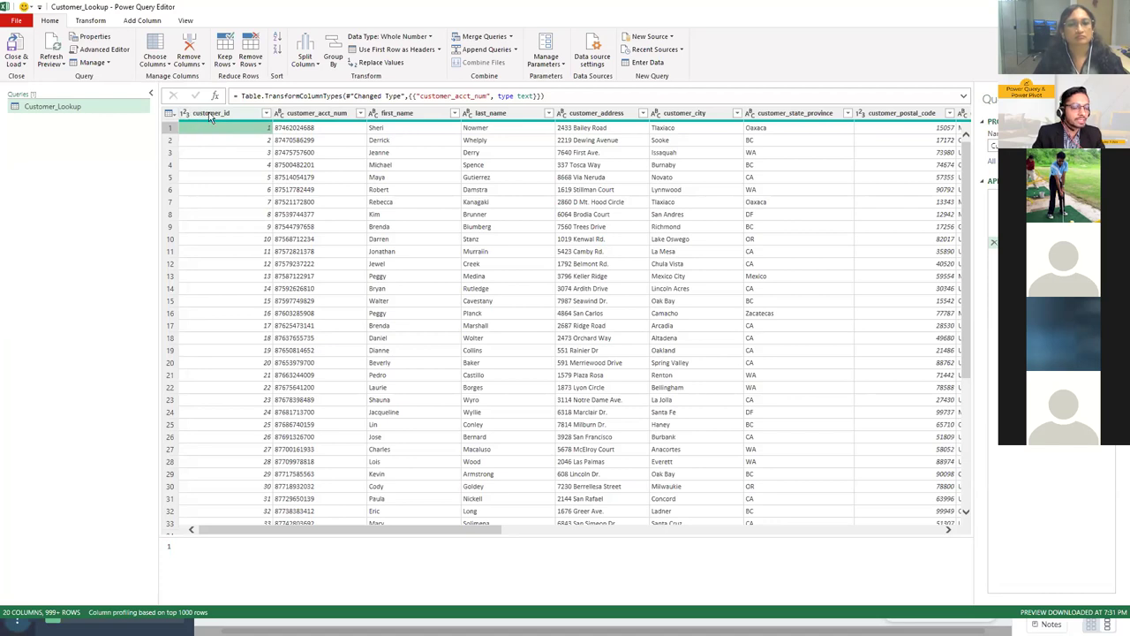
click(210, 115)
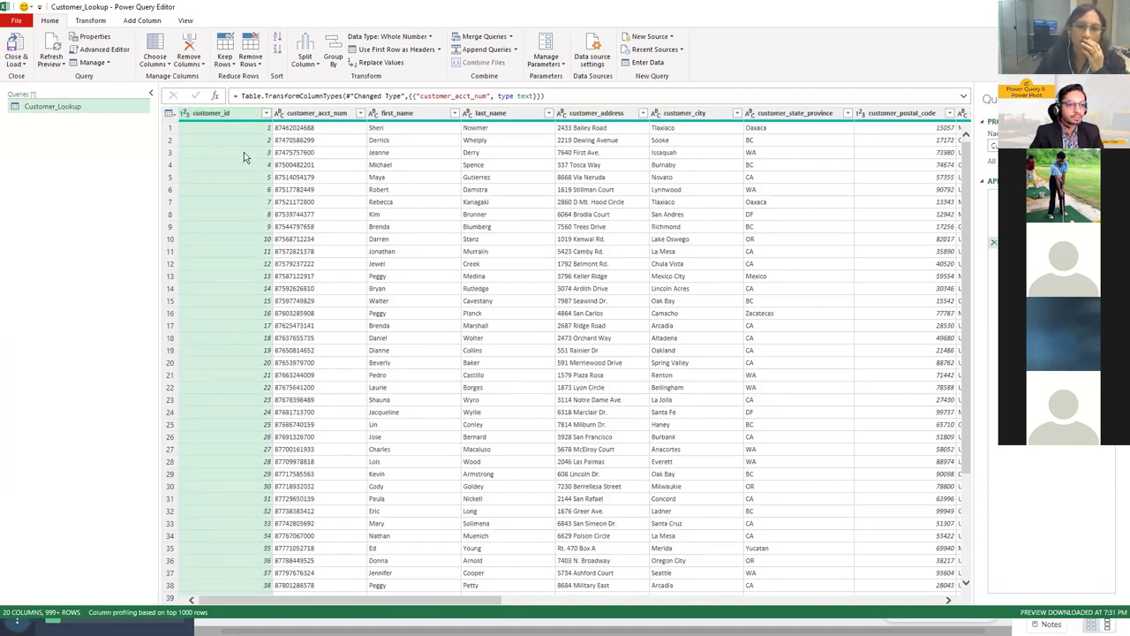
click(222, 156)
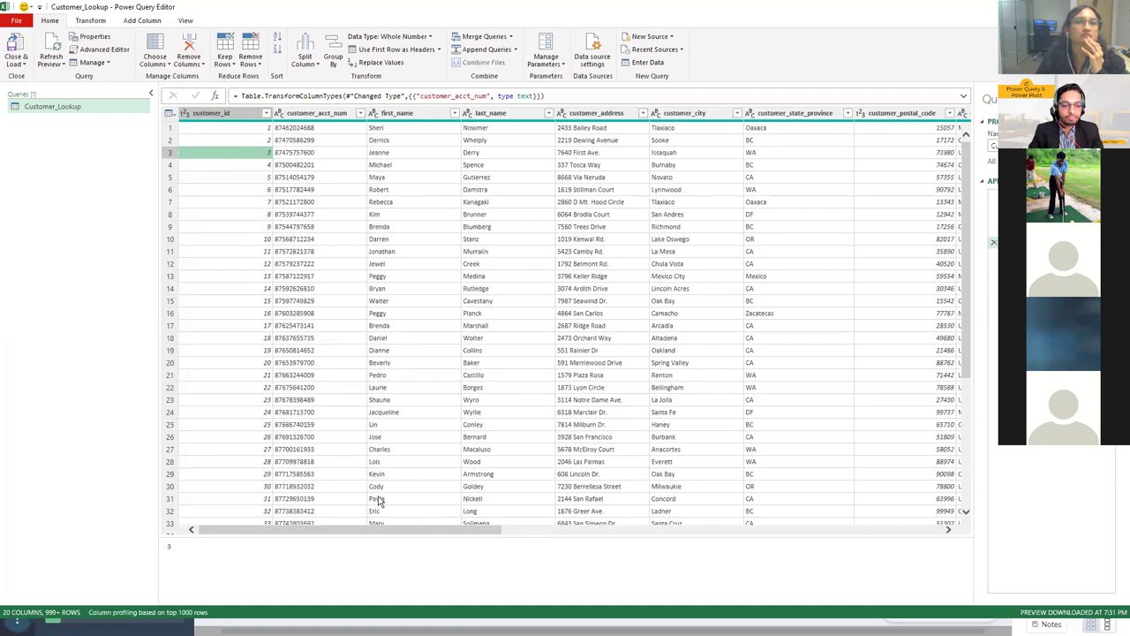
drag(397, 533, 402, 534)
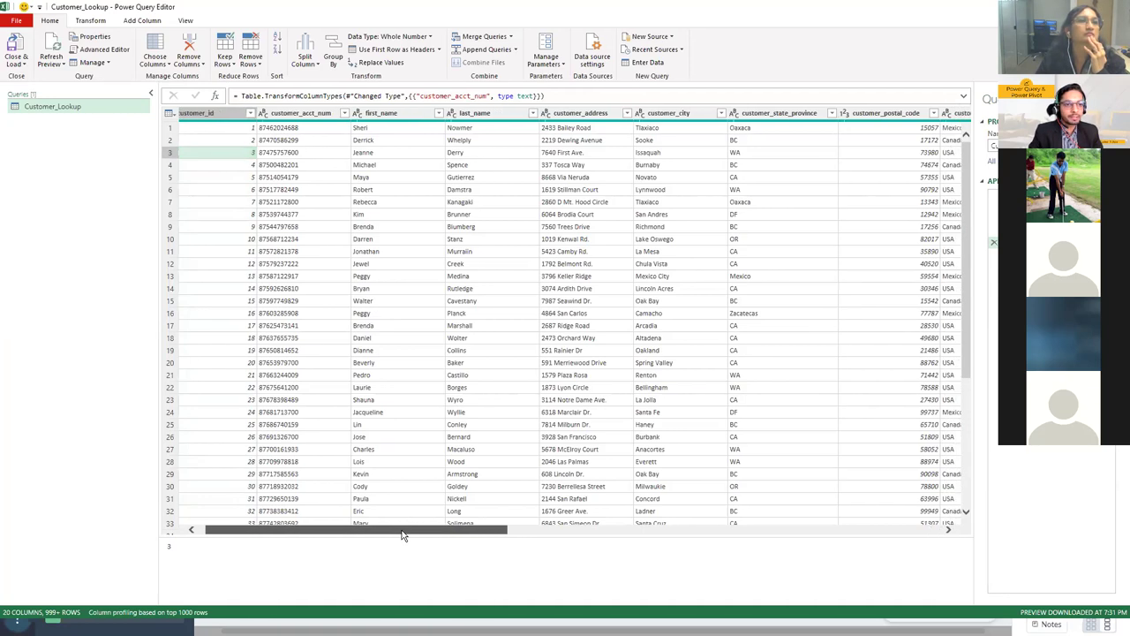
- Review the customer_acct_num, first_name and last_name columns, ending with first_name selected
click(300, 113)
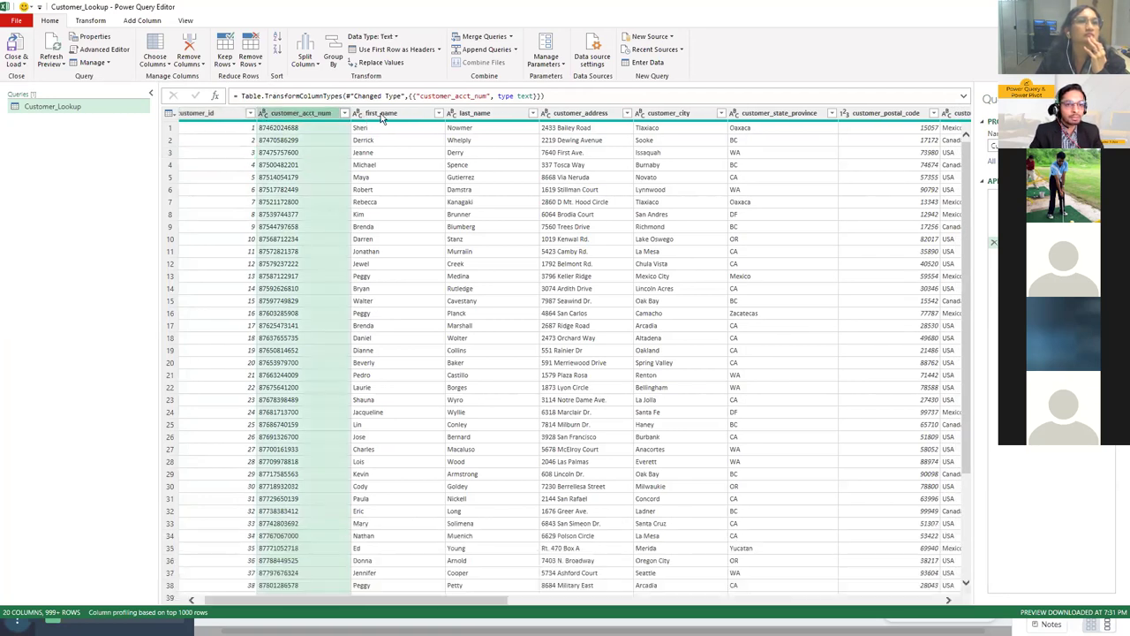
click(383, 115)
click(488, 114)
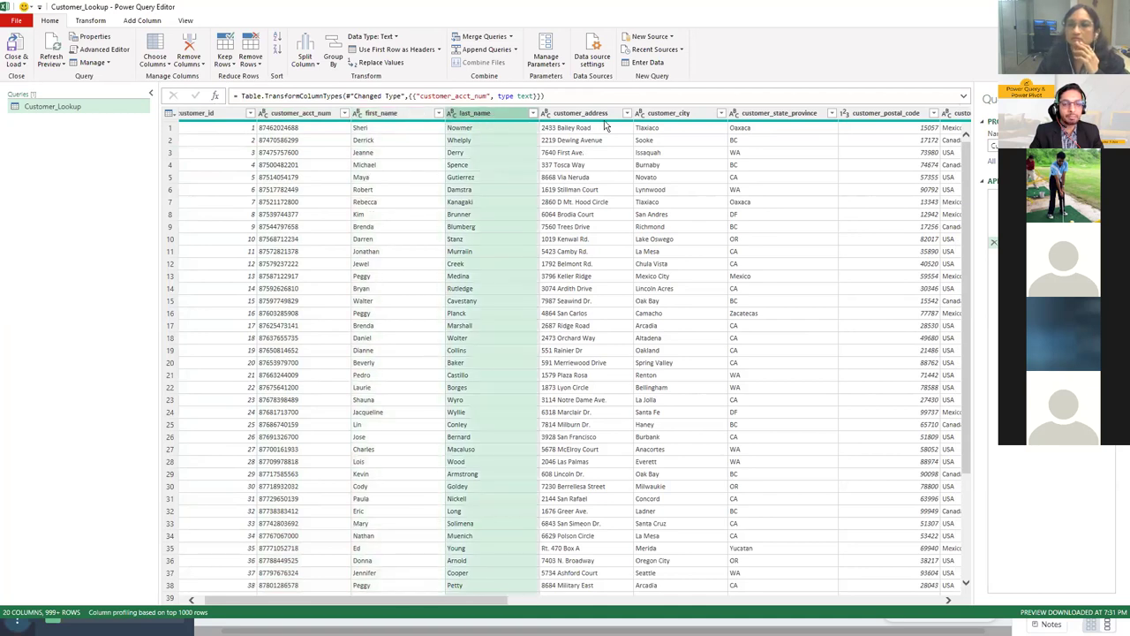
drag(481, 601, 718, 609)
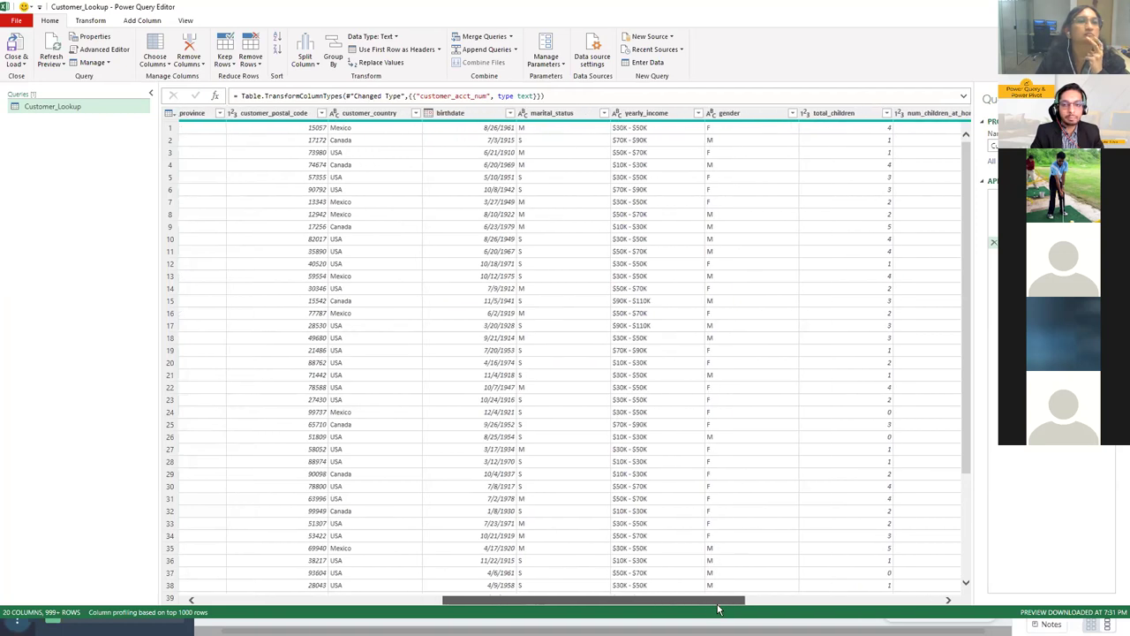
mouse_move(717, 609)
mouse_down()
mouse_move(811, 612)
mouse_move(436, 610)
mouse_up()
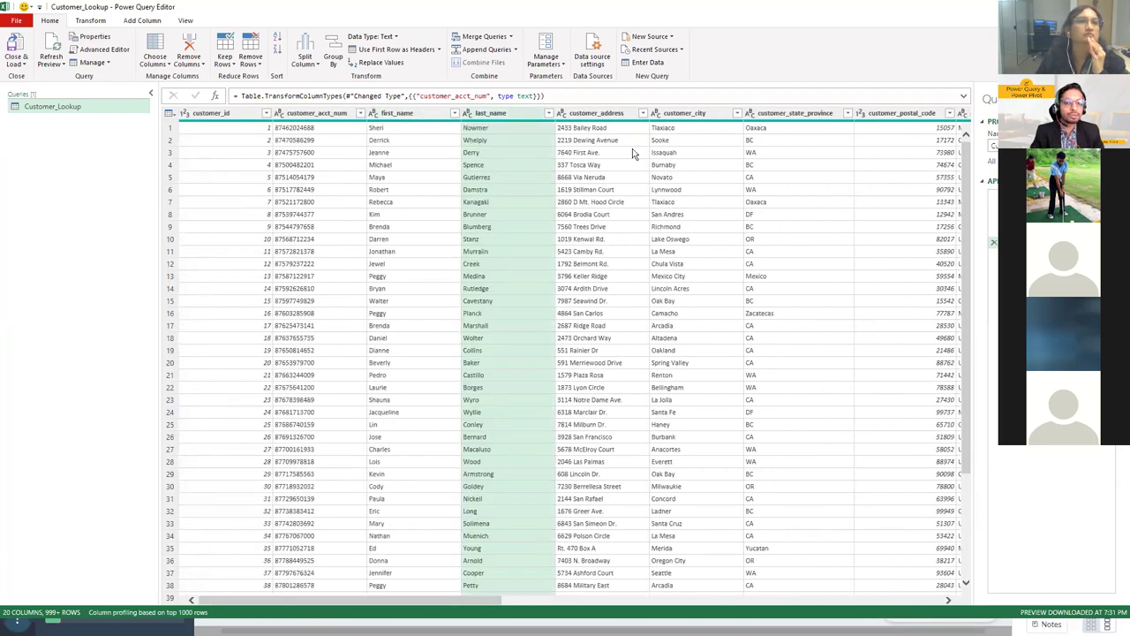
click(569, 117)
click(494, 164)
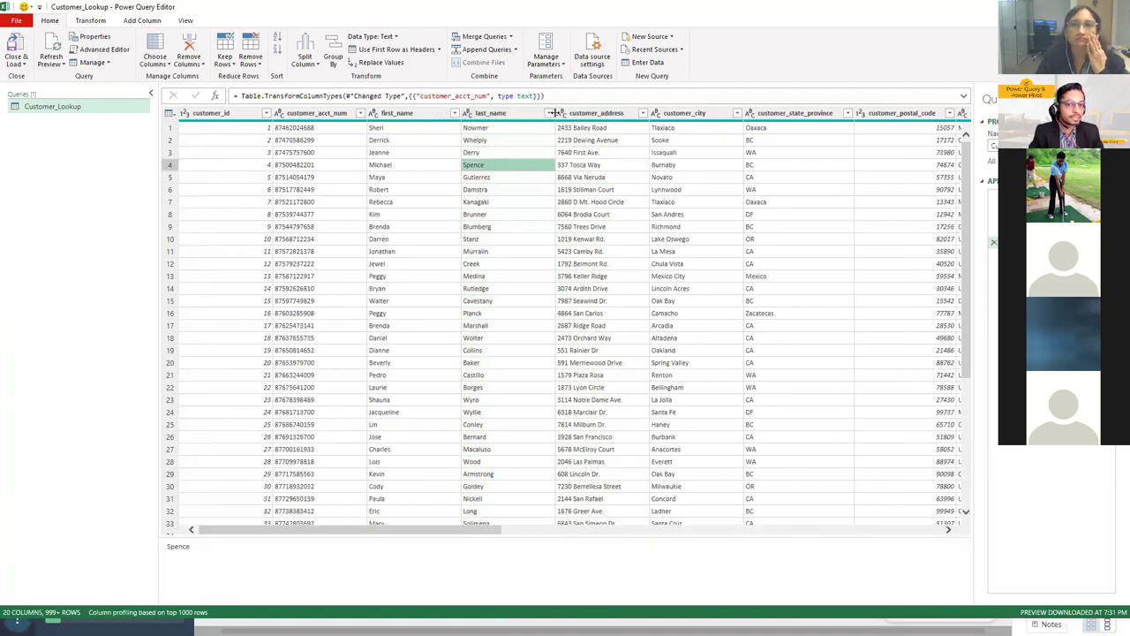
click(411, 115)
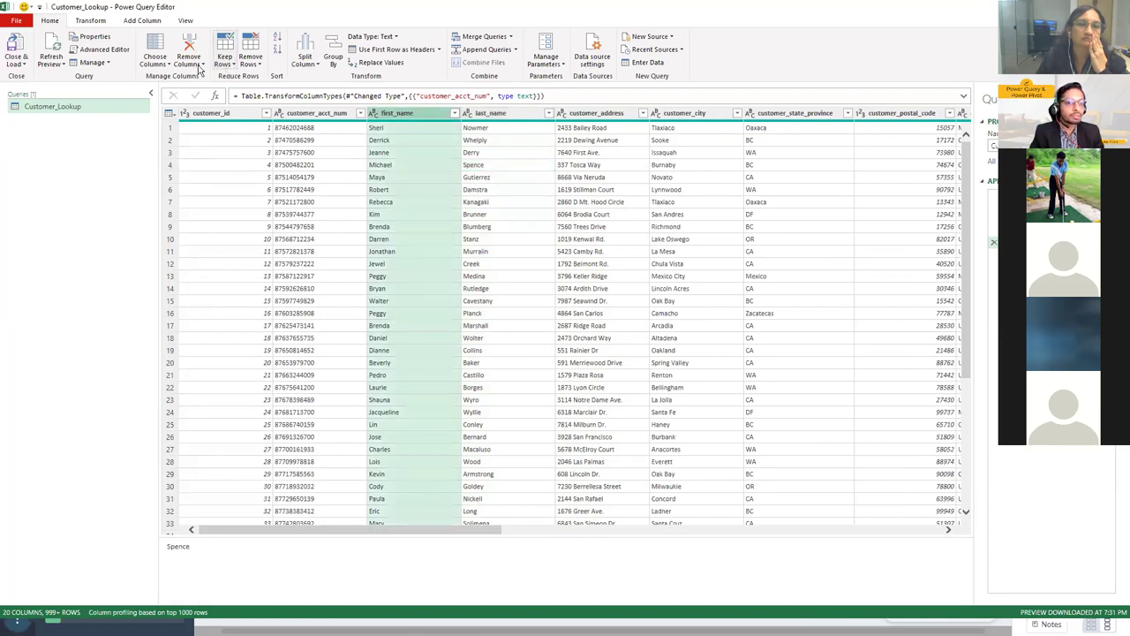
click(91, 21)
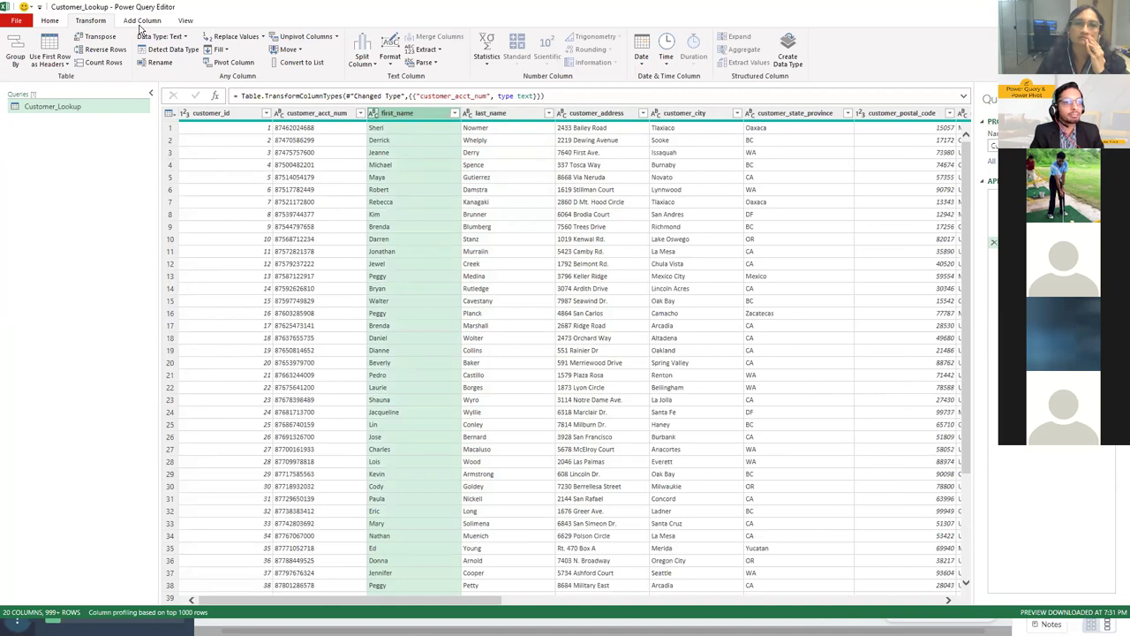
click(141, 21)
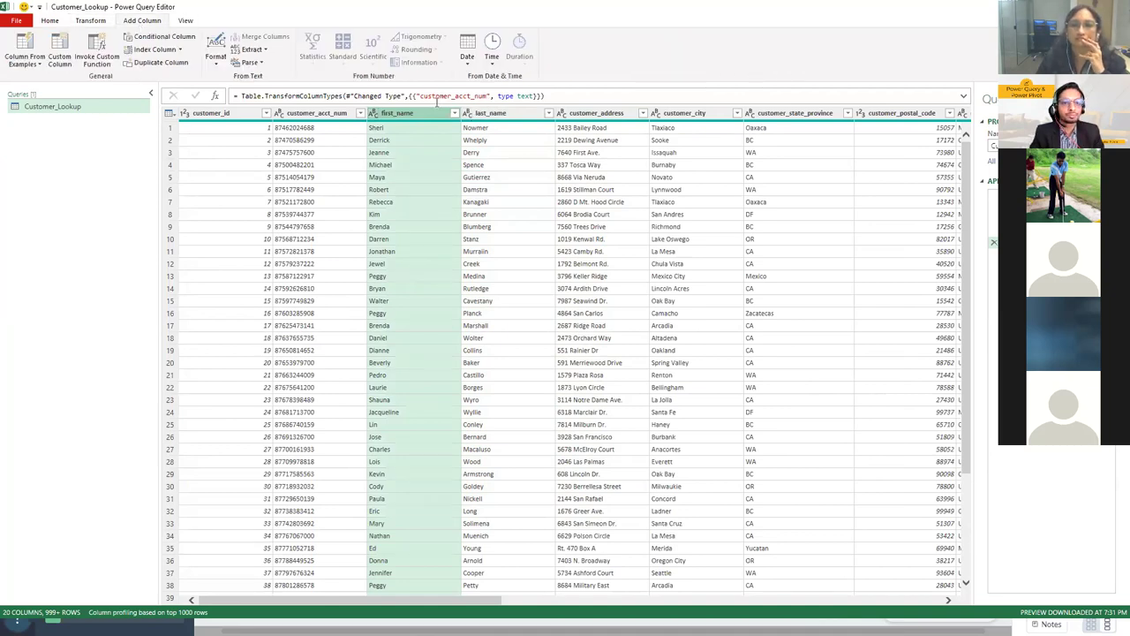
- Merge first_name and last_name with a Space separator into a new 'Full Name' column
ctrl+click(482, 113)
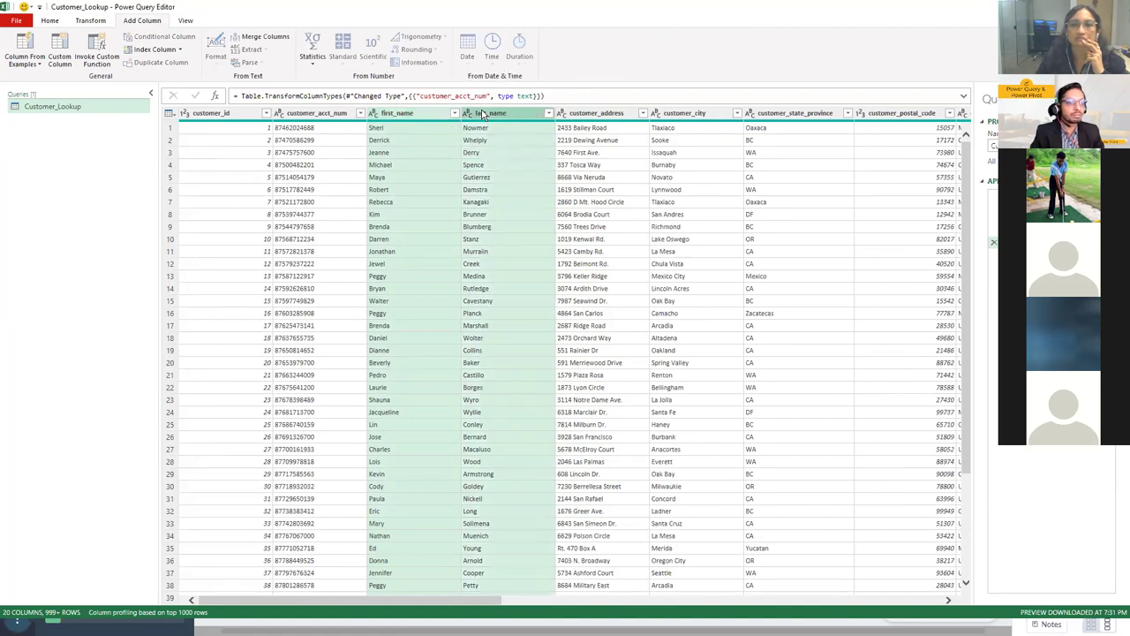
right_click(482, 113)
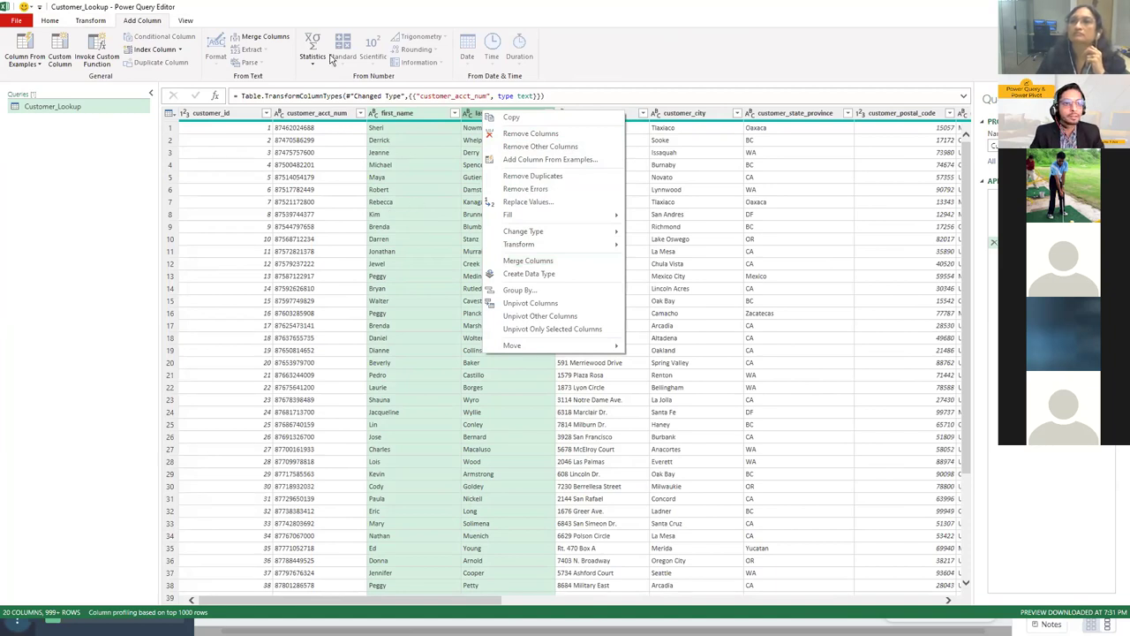
click(267, 39)
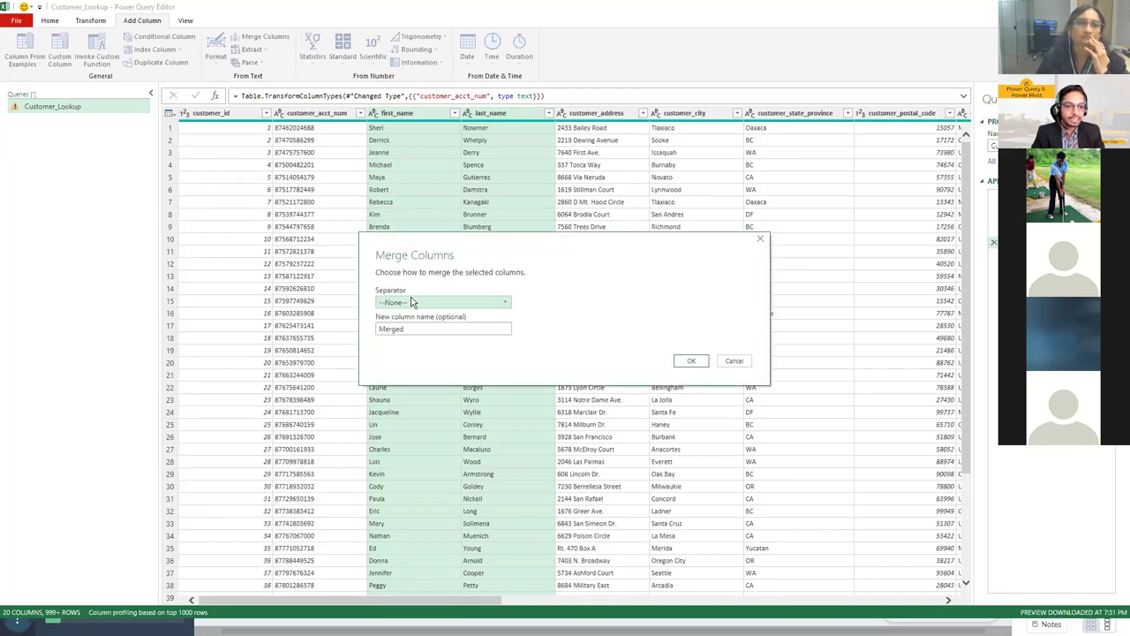
click(407, 306)
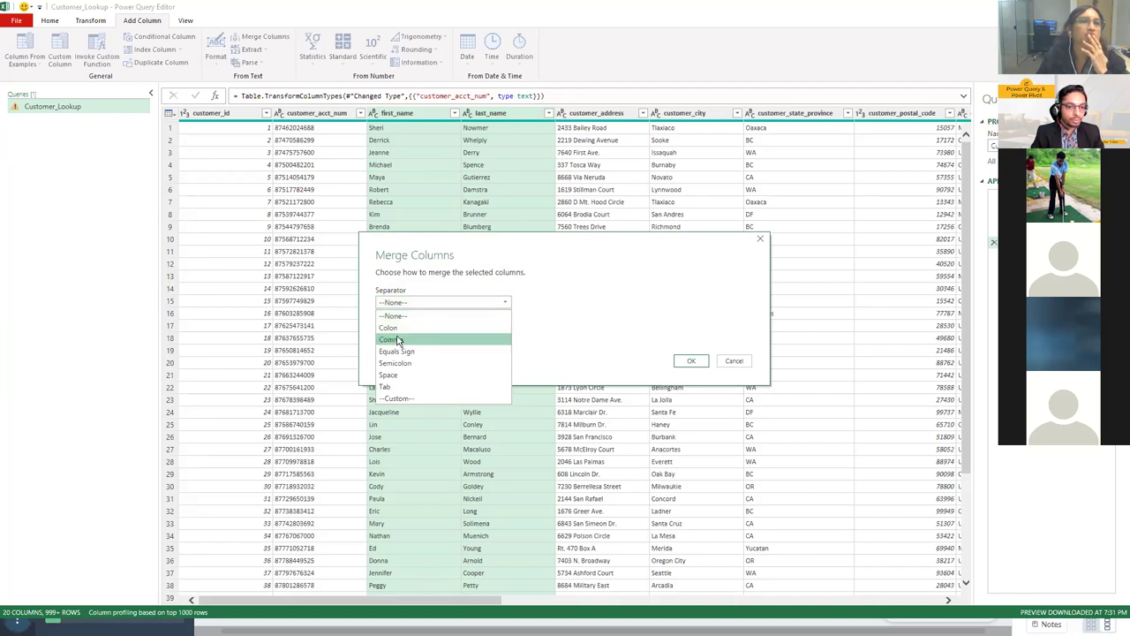
click(390, 375)
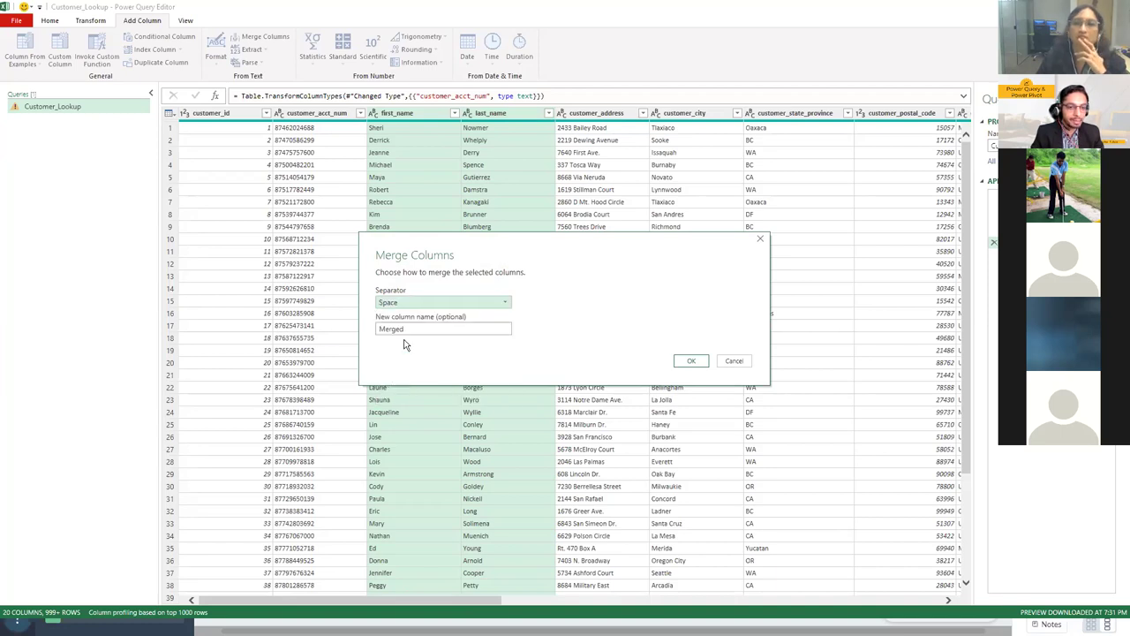
drag(411, 329, 378, 323)
text(Full Name)
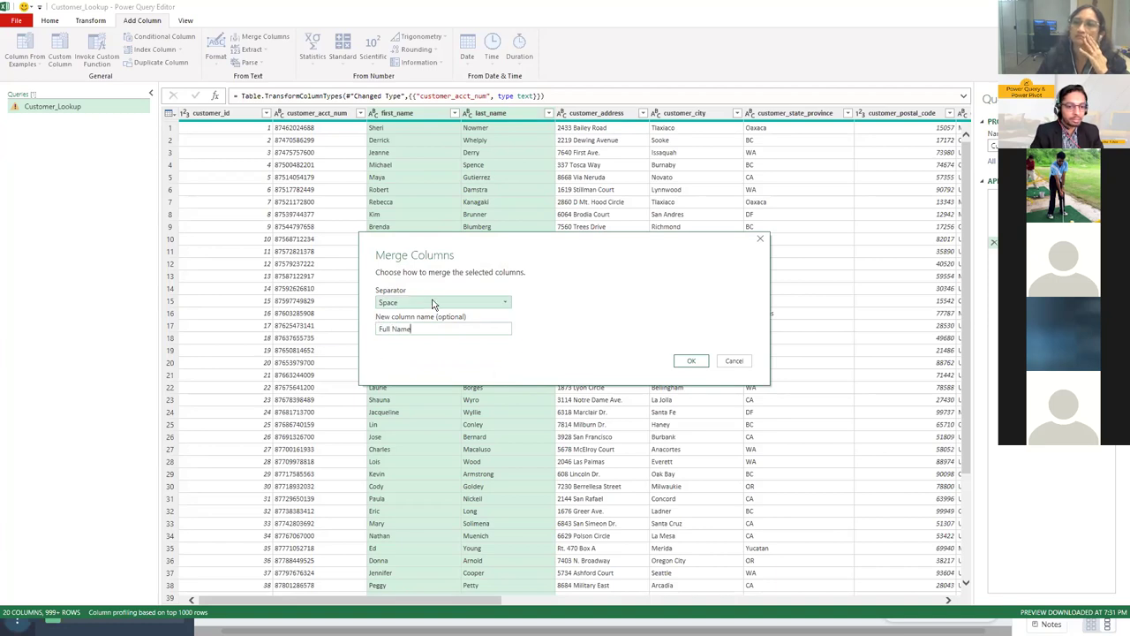
click(706, 360)
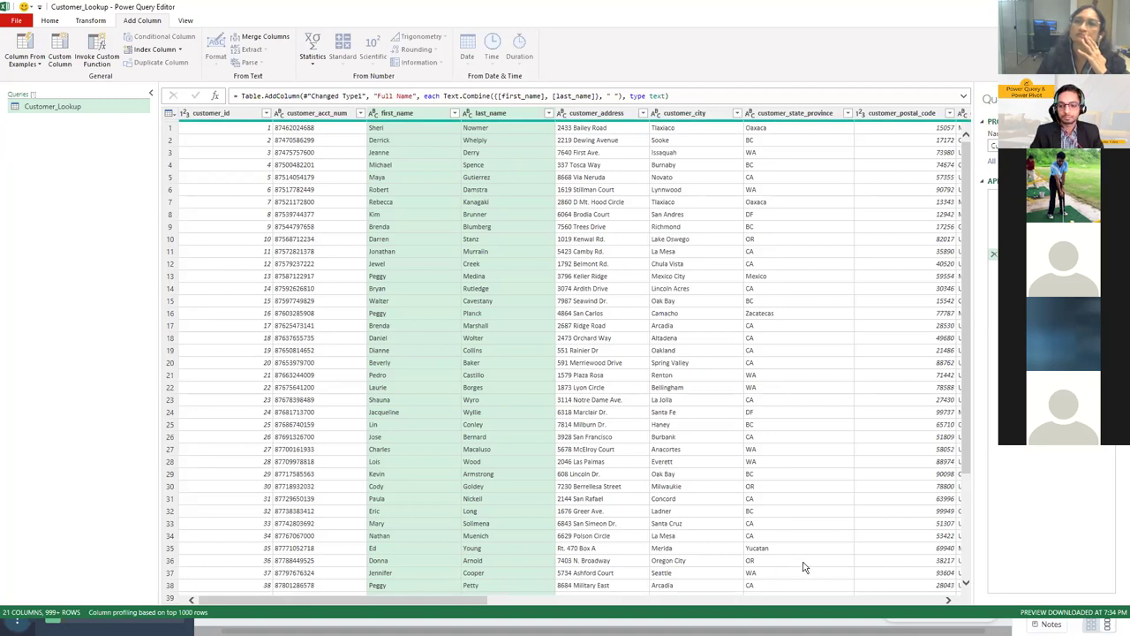
click(854, 602)
click(854, 602)
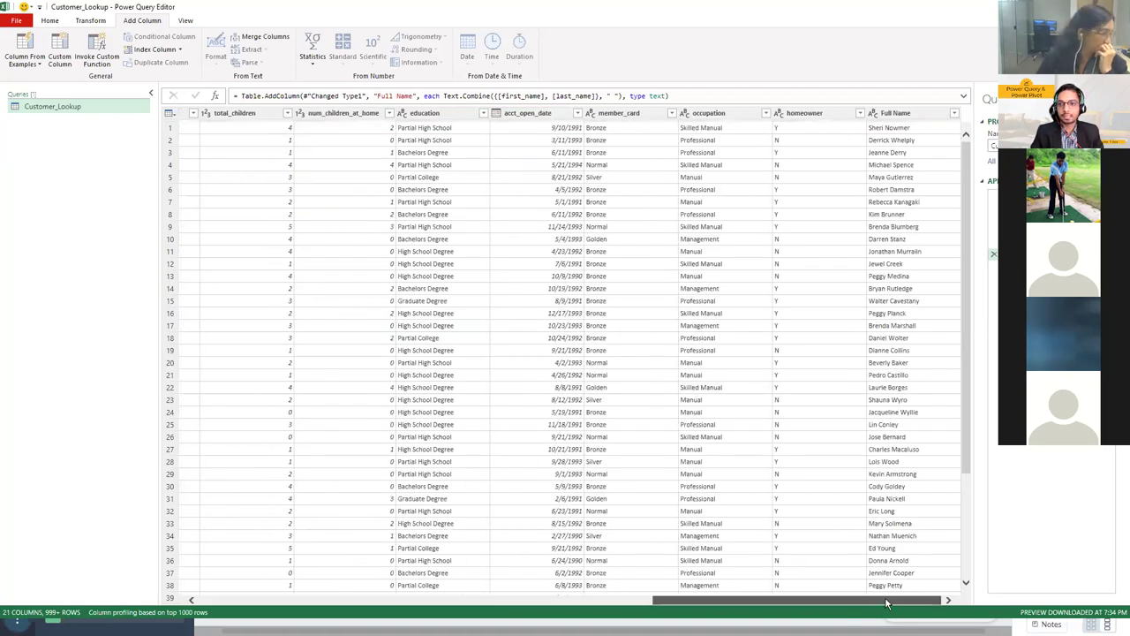
click(902, 112)
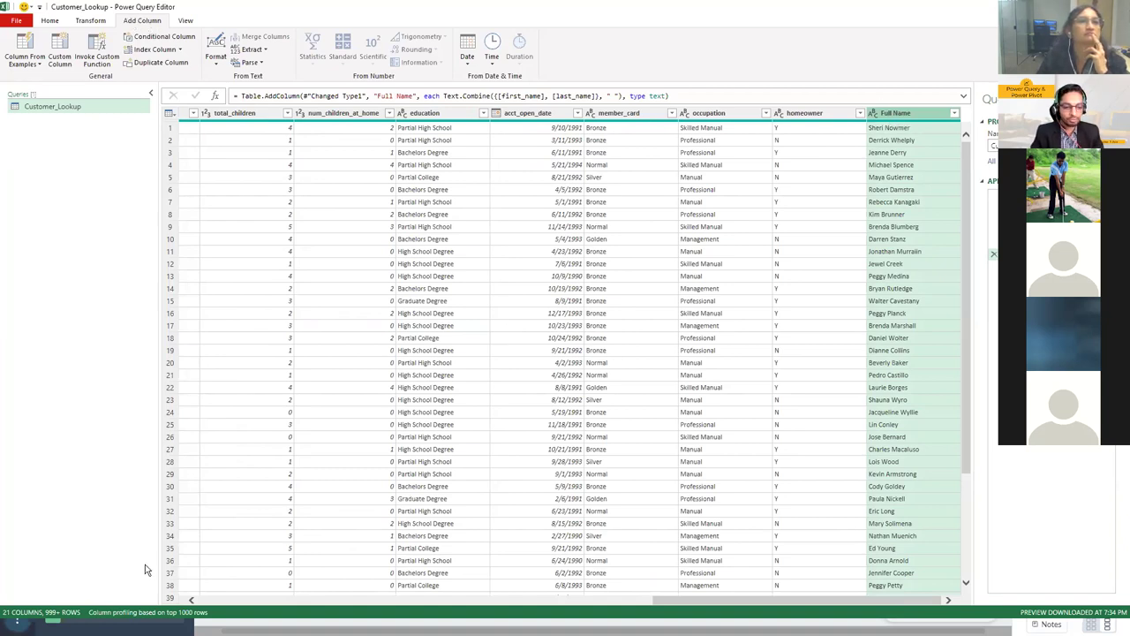
click(243, 601)
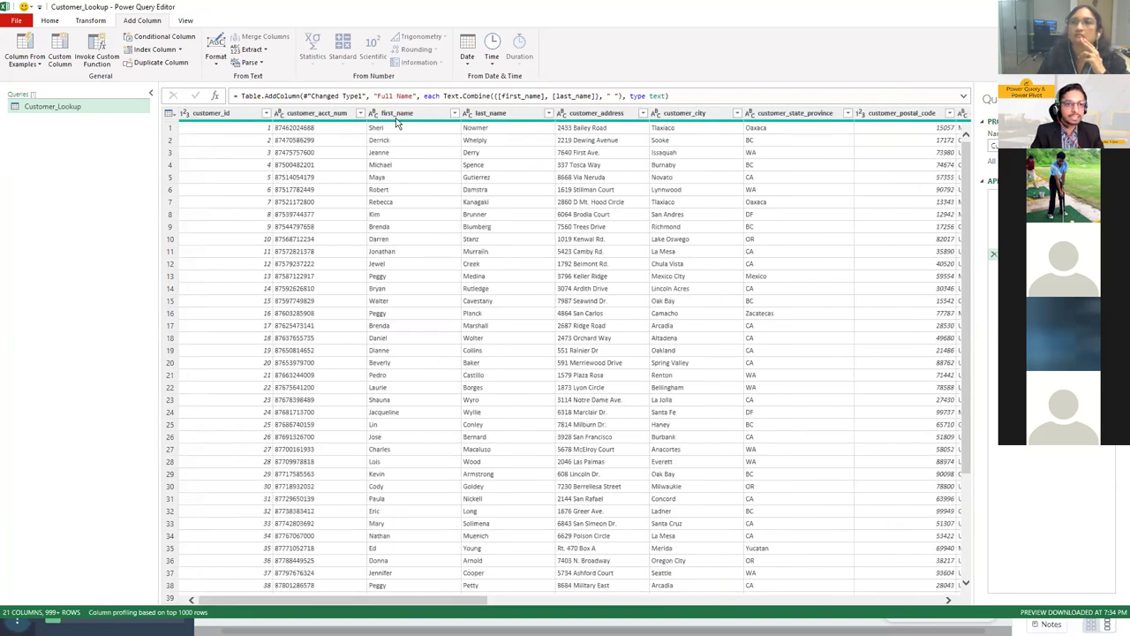
click(402, 115)
click(493, 115)
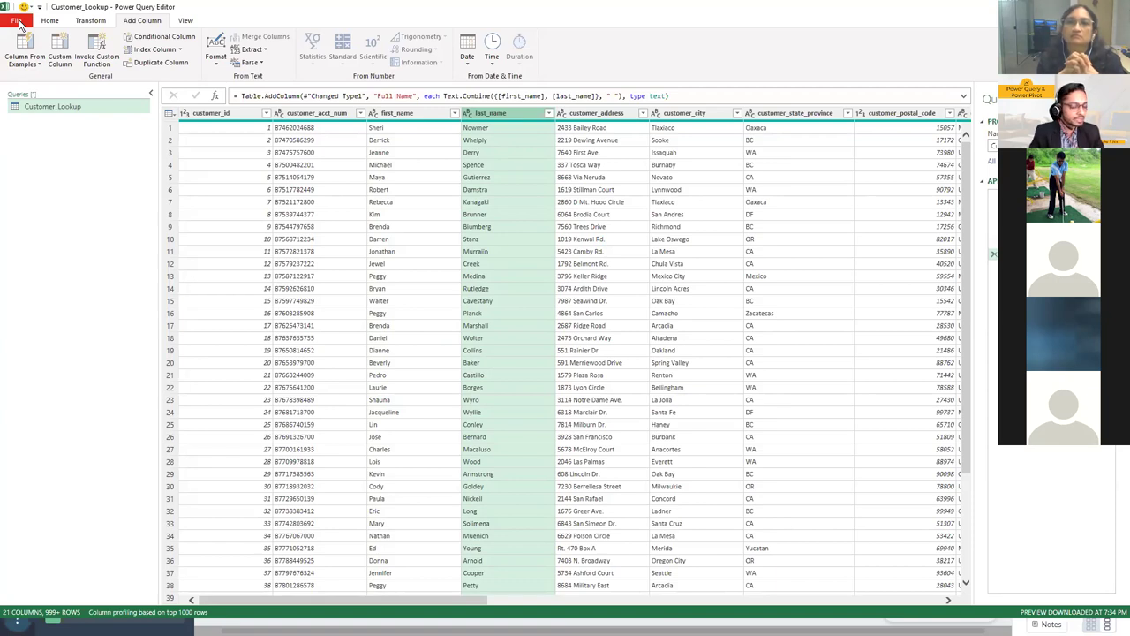
- Close & Load Customer_Lookup as Only Create Connection, with Add this data to the Data Model ticked
click(16, 21)
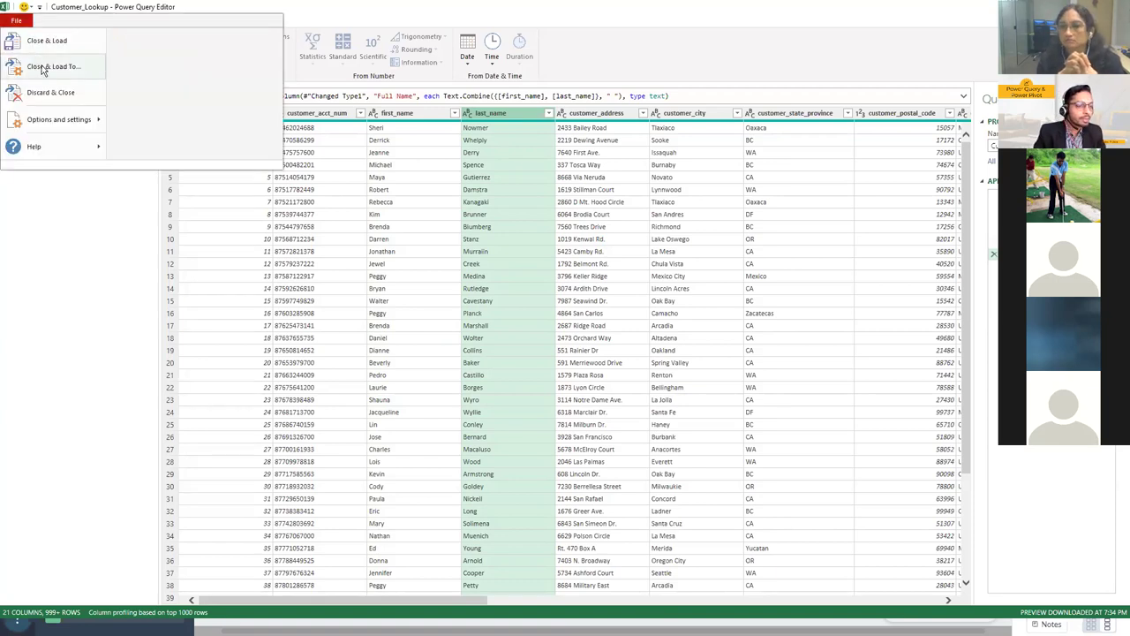
click(20, 24)
click(18, 22)
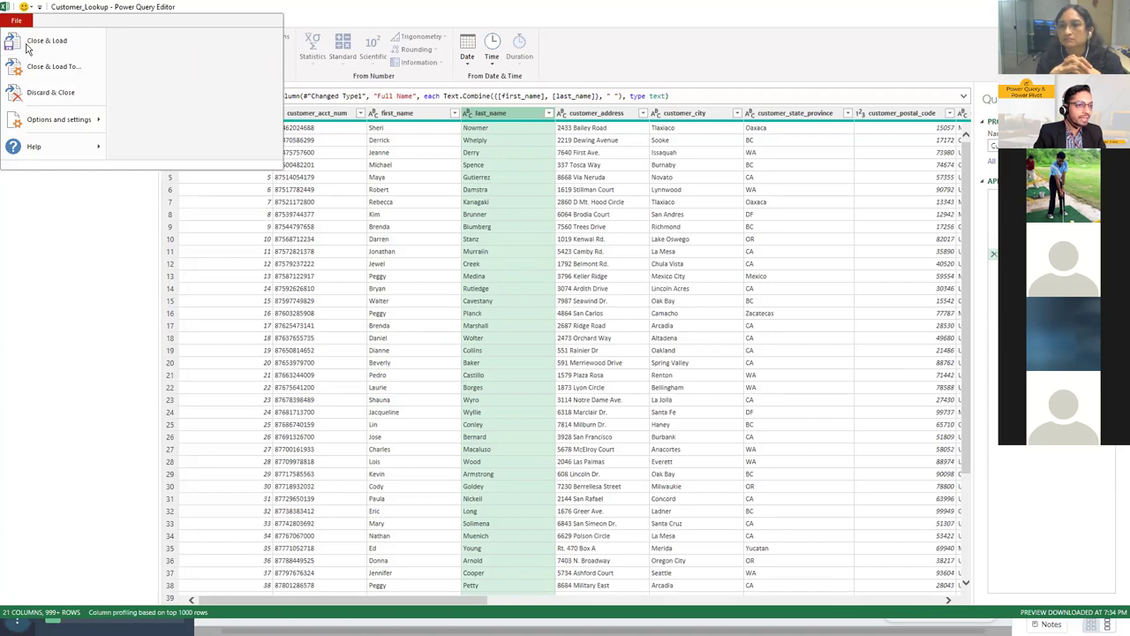
click(49, 91)
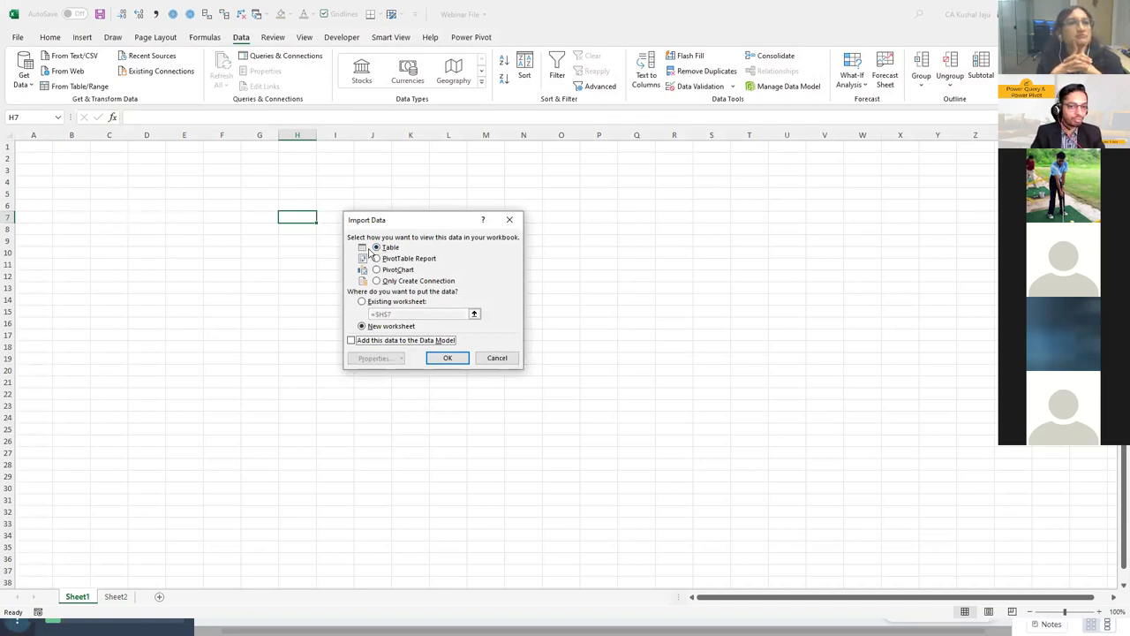
click(378, 260)
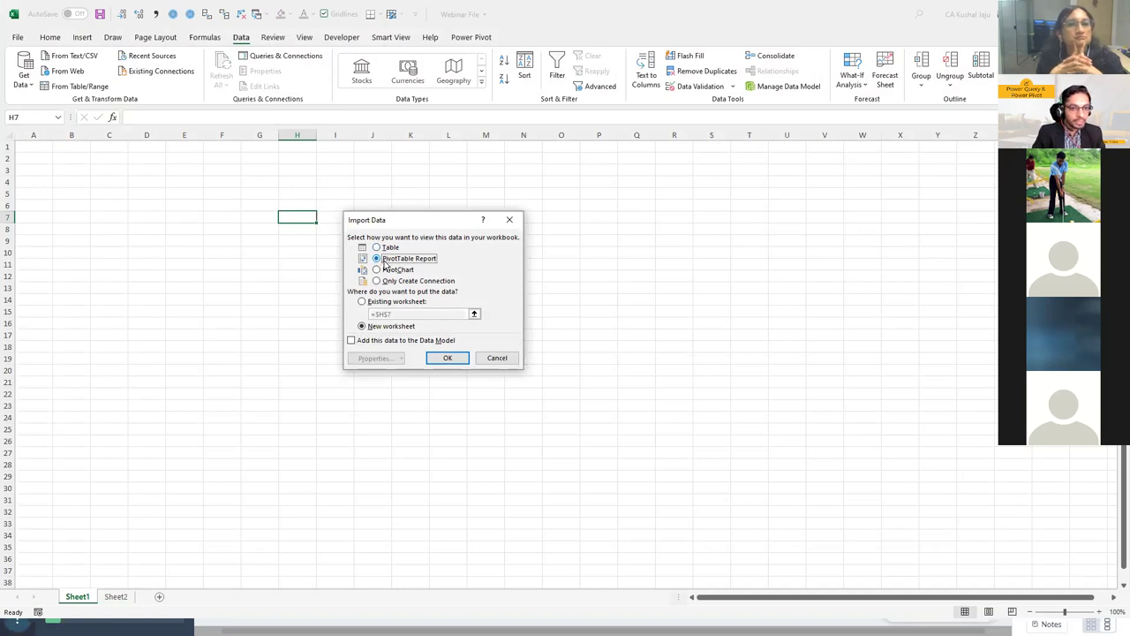
click(377, 270)
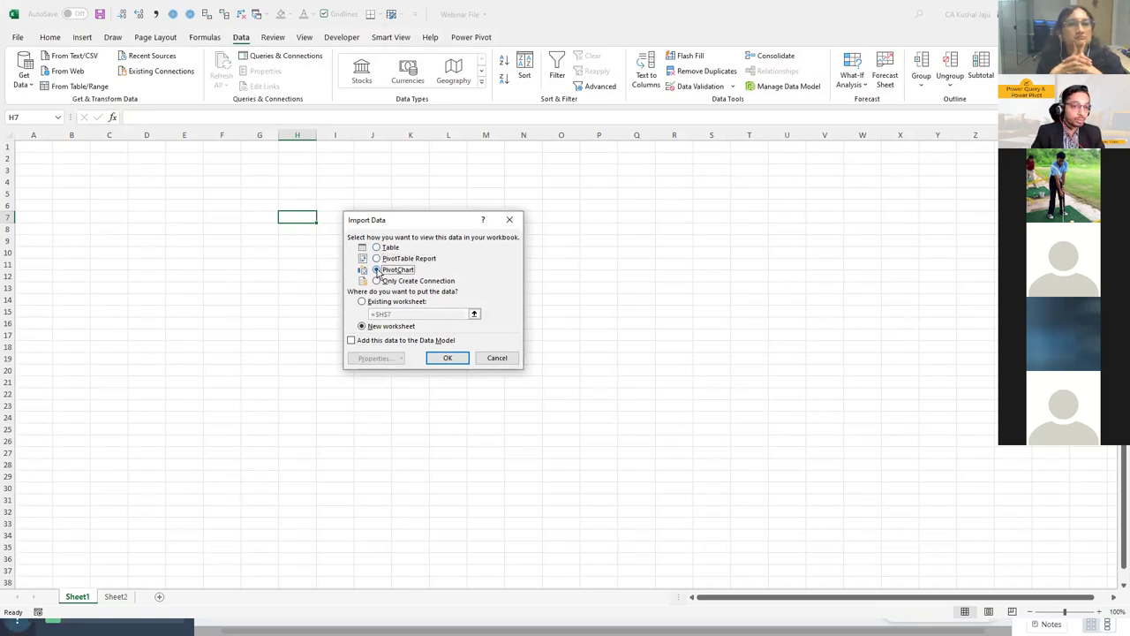
click(377, 281)
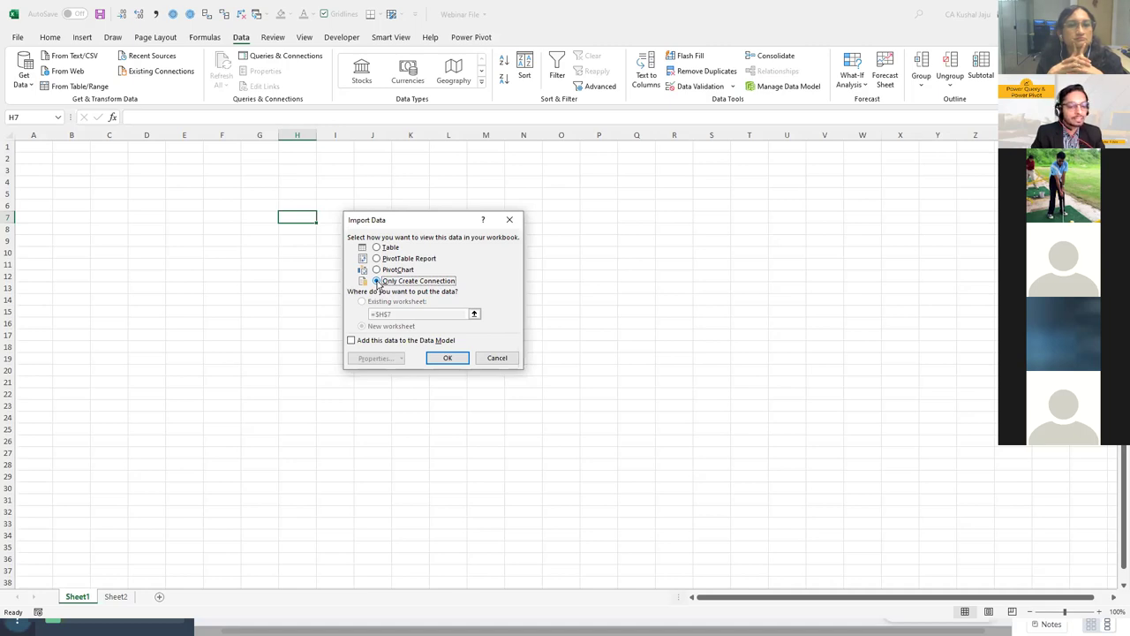
click(352, 341)
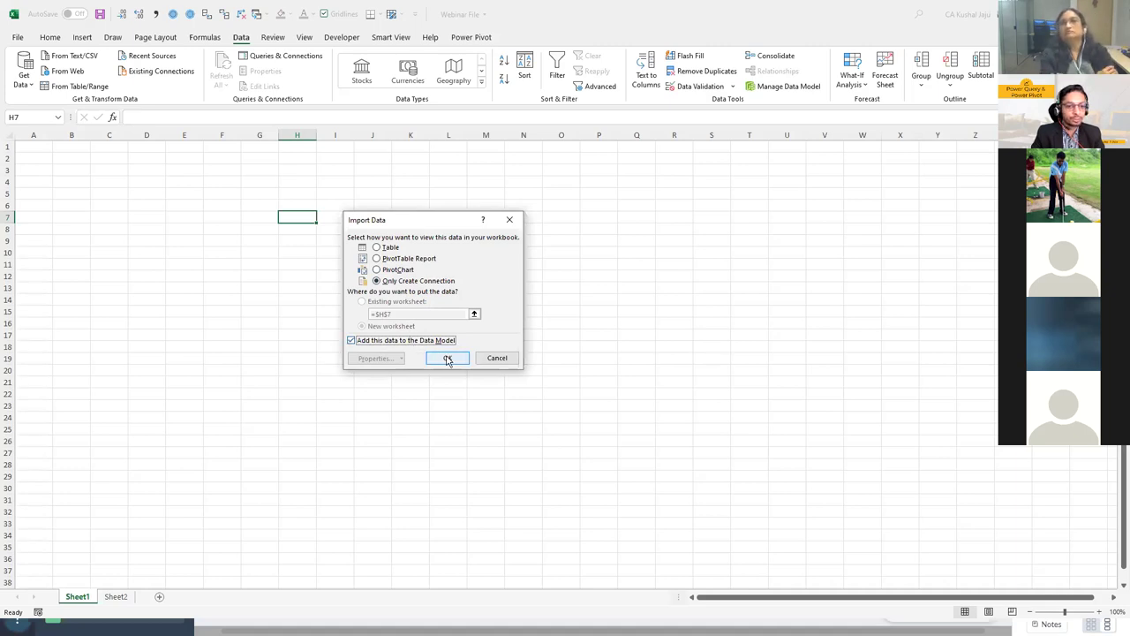
click(448, 357)
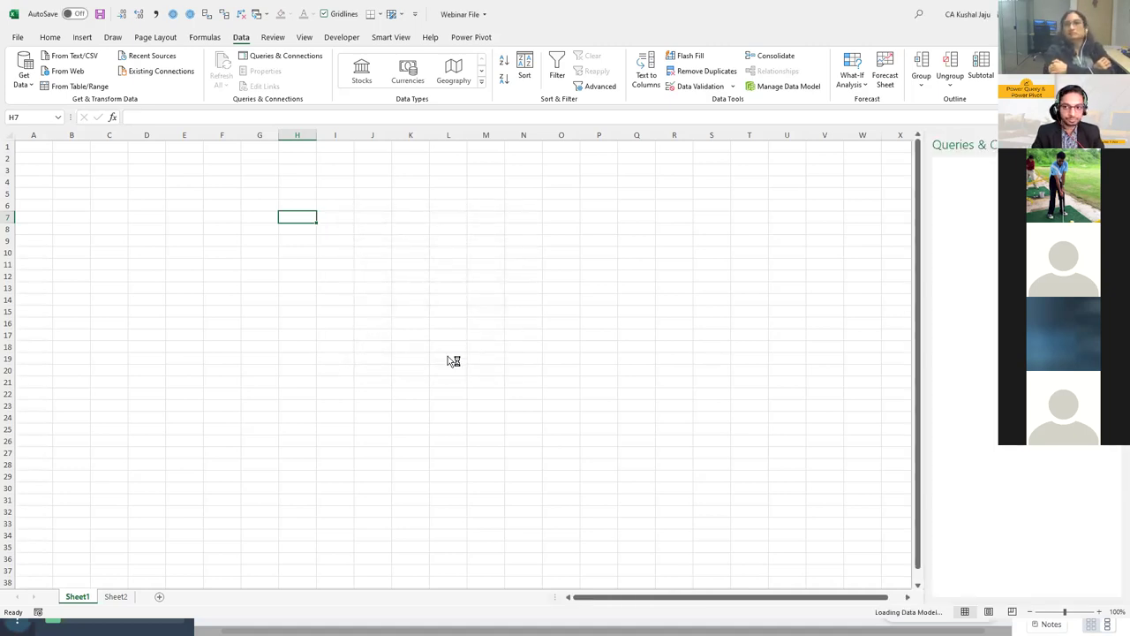
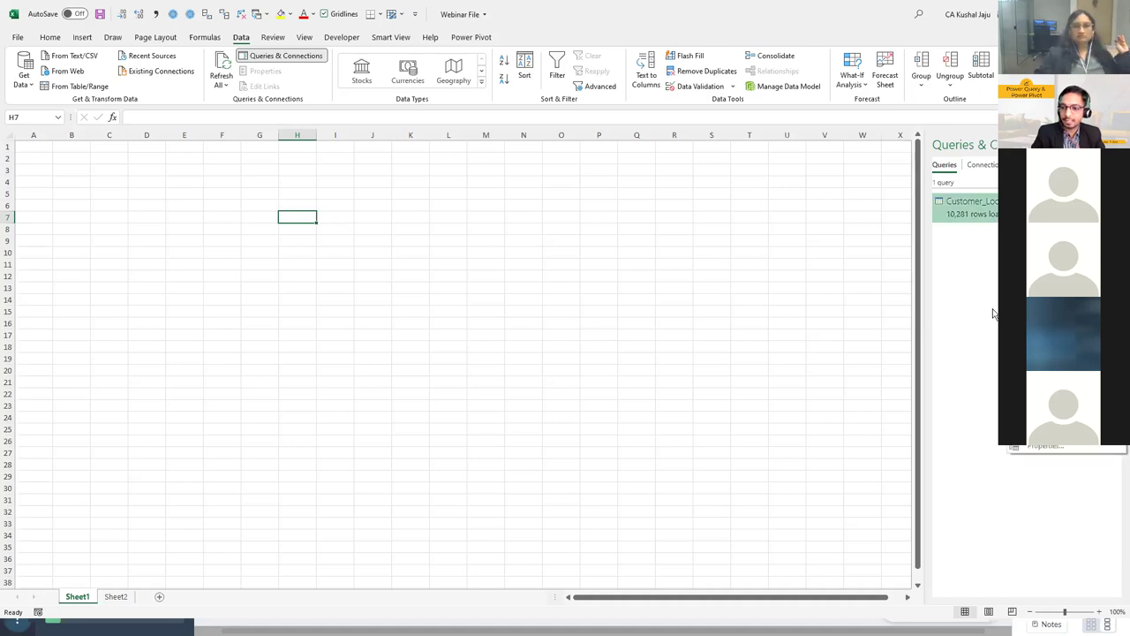
- Load Customer_Lookup as Only Create Connection, keeping Add this data to the Data Model checked
click(1024, 309)
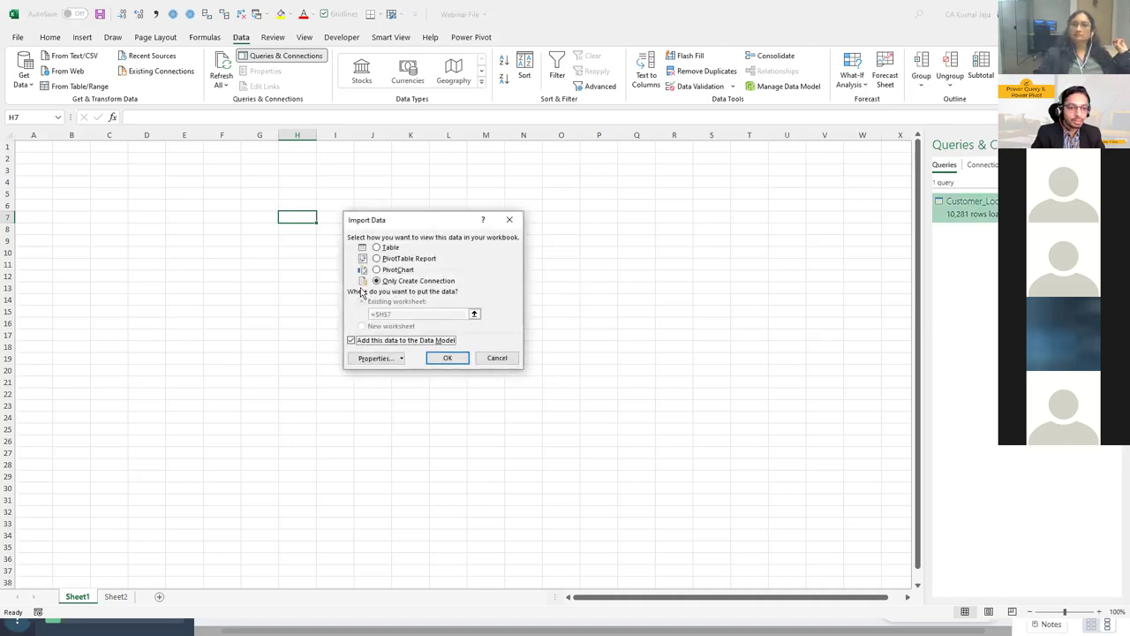
click(385, 285)
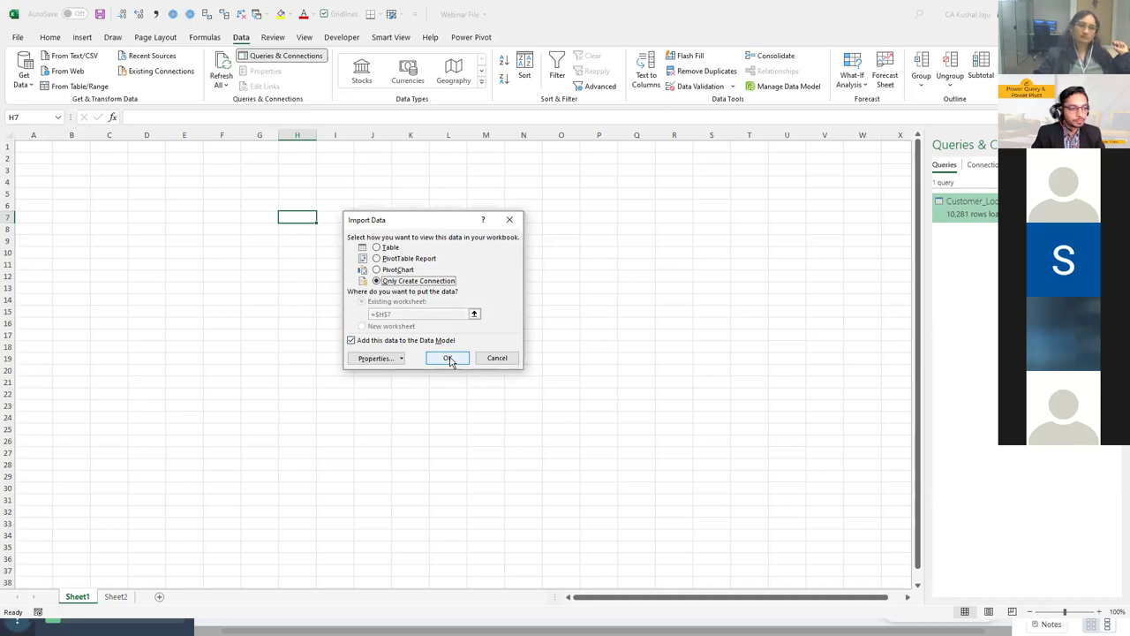
click(448, 359)
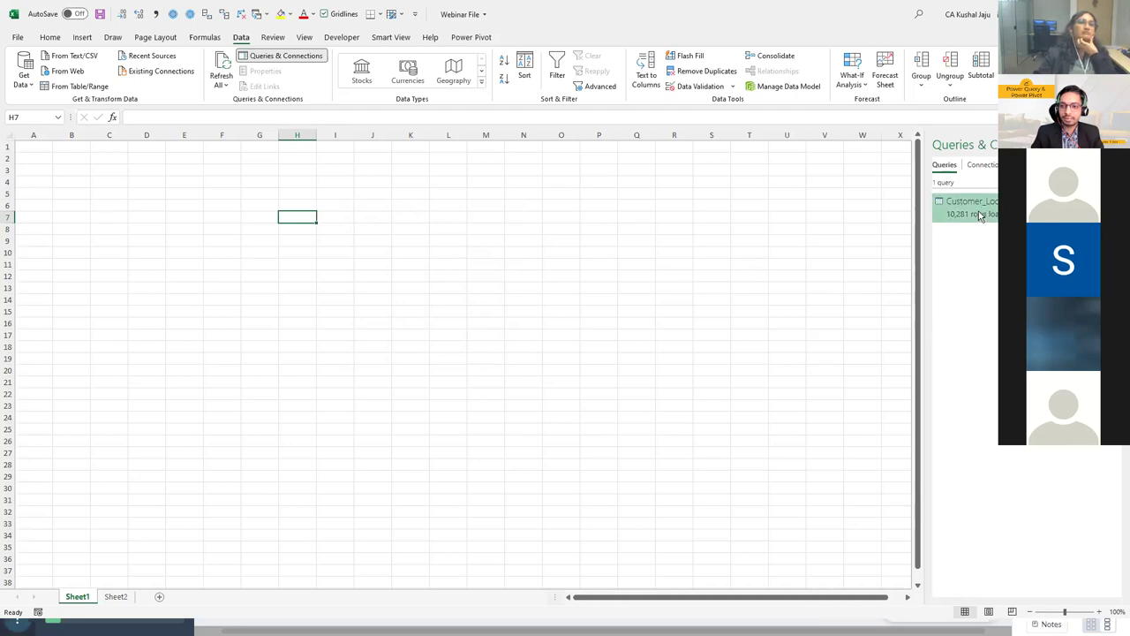
mouse_move(970, 207)
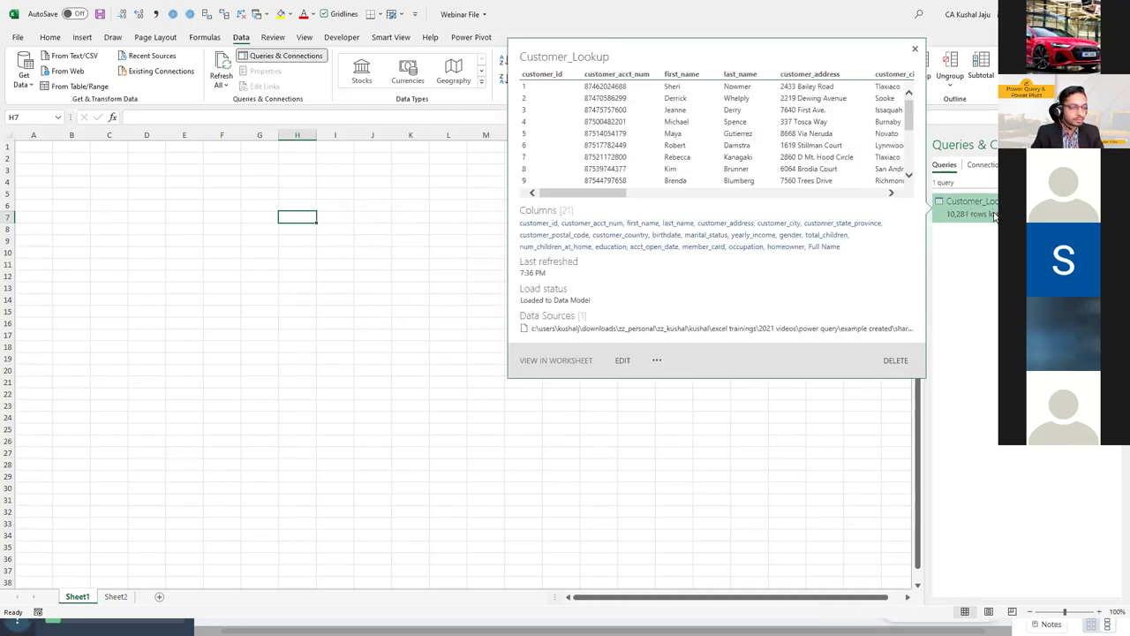
- Edit the Customer_Lookup query and start a Text/CSV import, selecting Sample Text file in Share Files
double_click(971, 208)
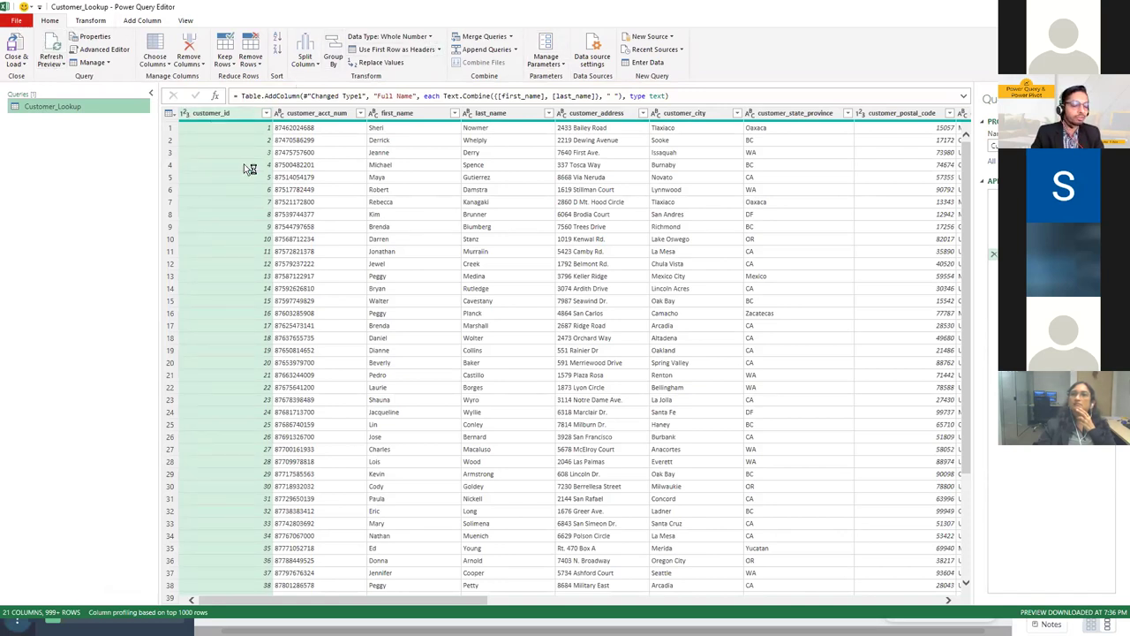
click(658, 40)
mouse_move(649, 50)
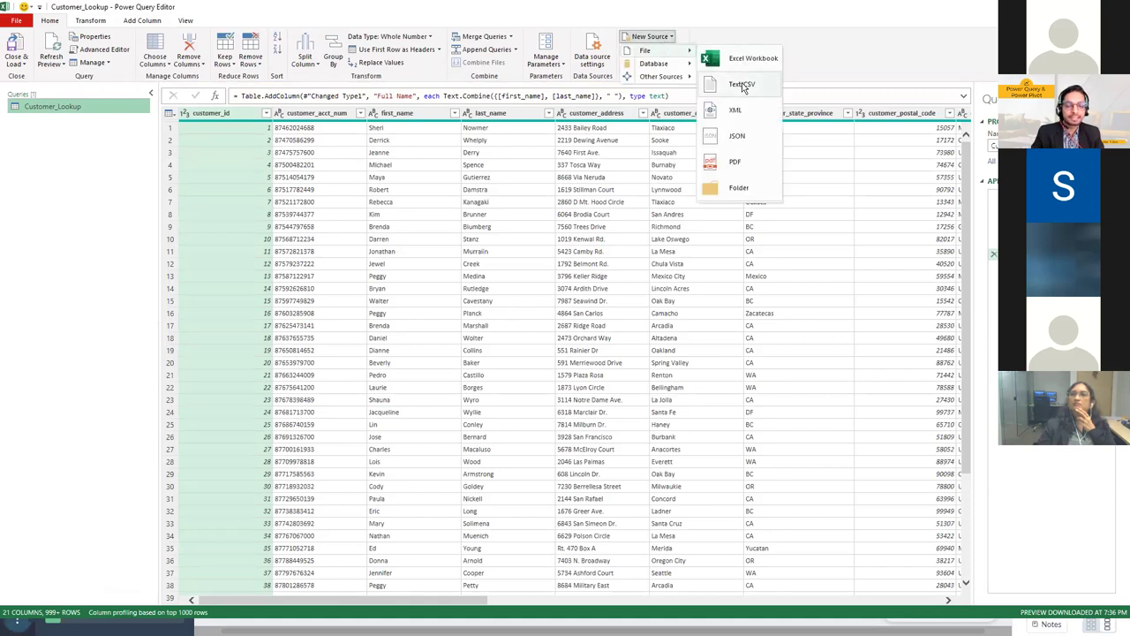
click(743, 86)
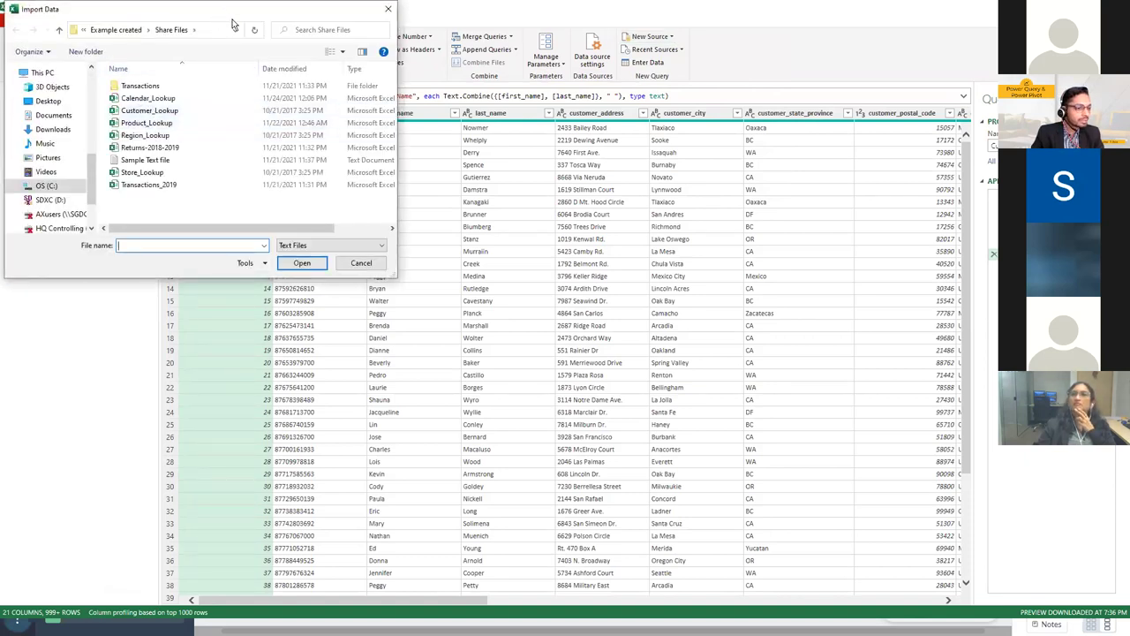
drag(233, 24, 296, 121)
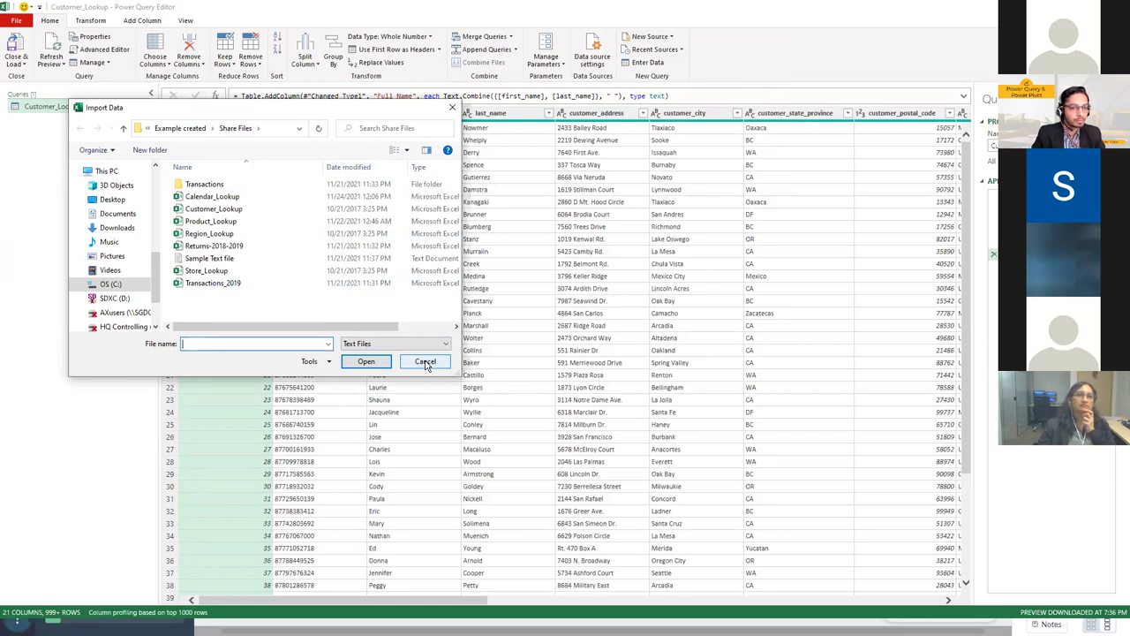
click(216, 257)
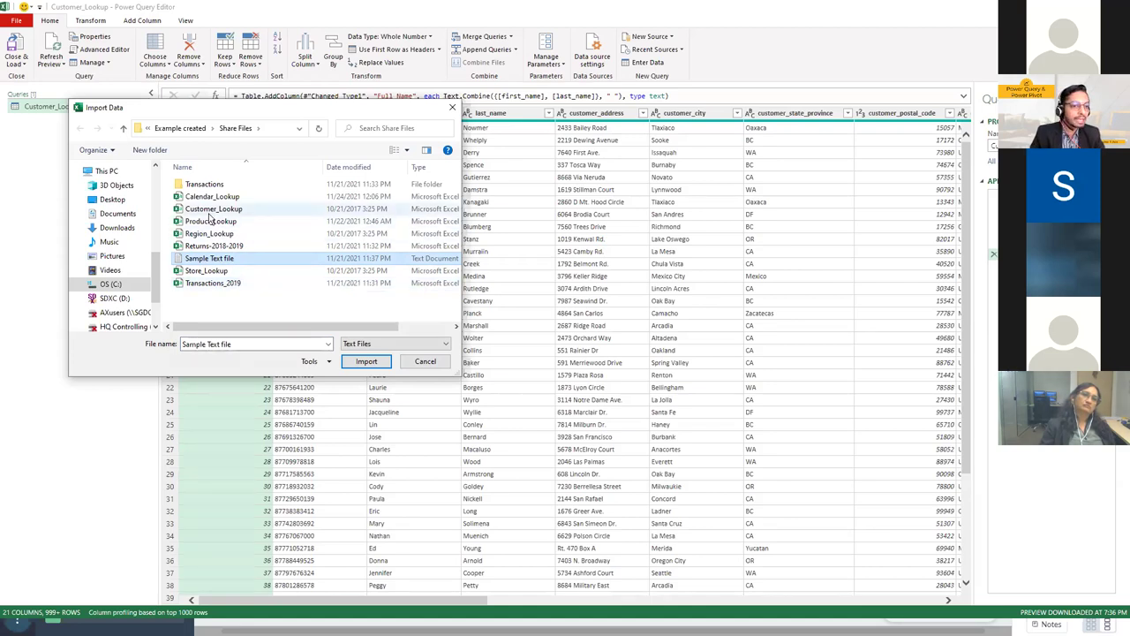
- Widen the Type column, then select and import the Product_Lookup file
click(212, 210)
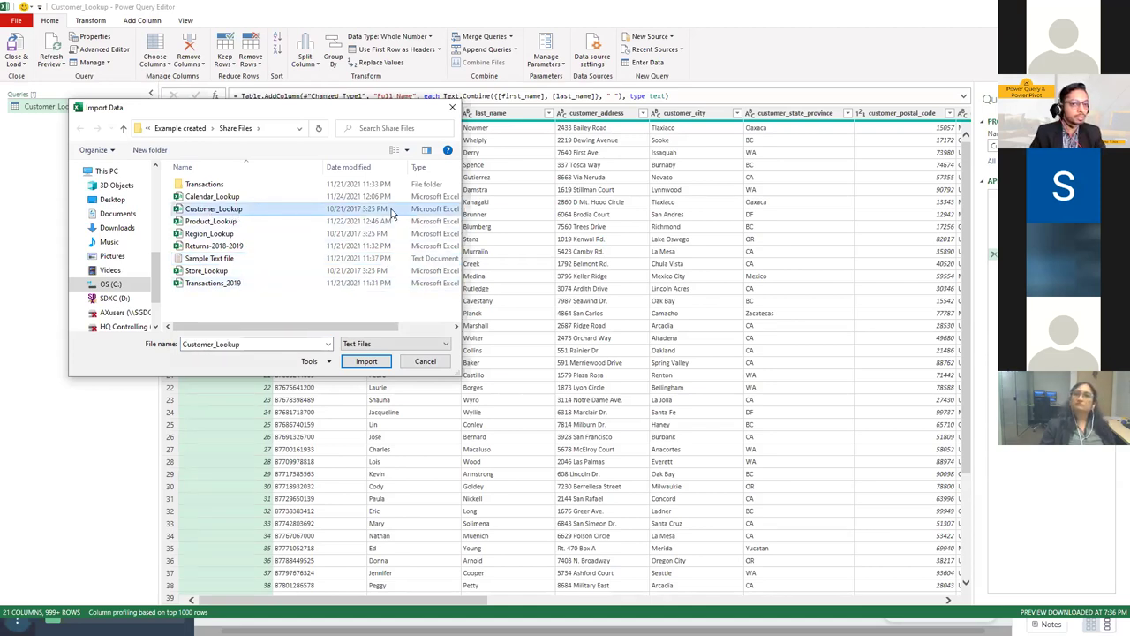
drag(346, 328, 400, 327)
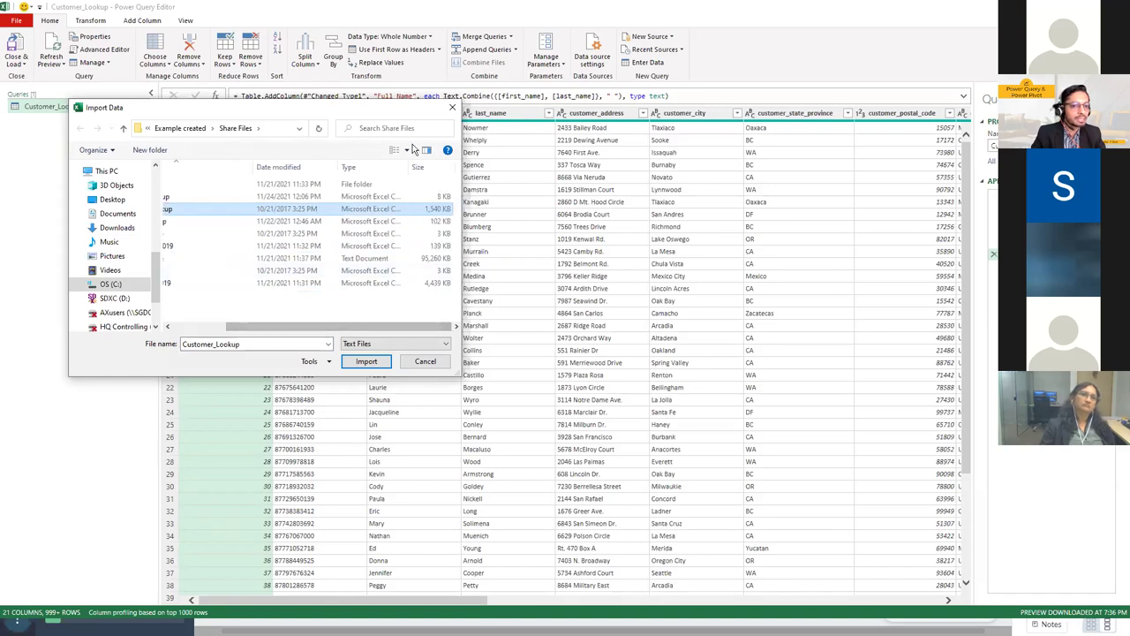
drag(408, 166, 490, 167)
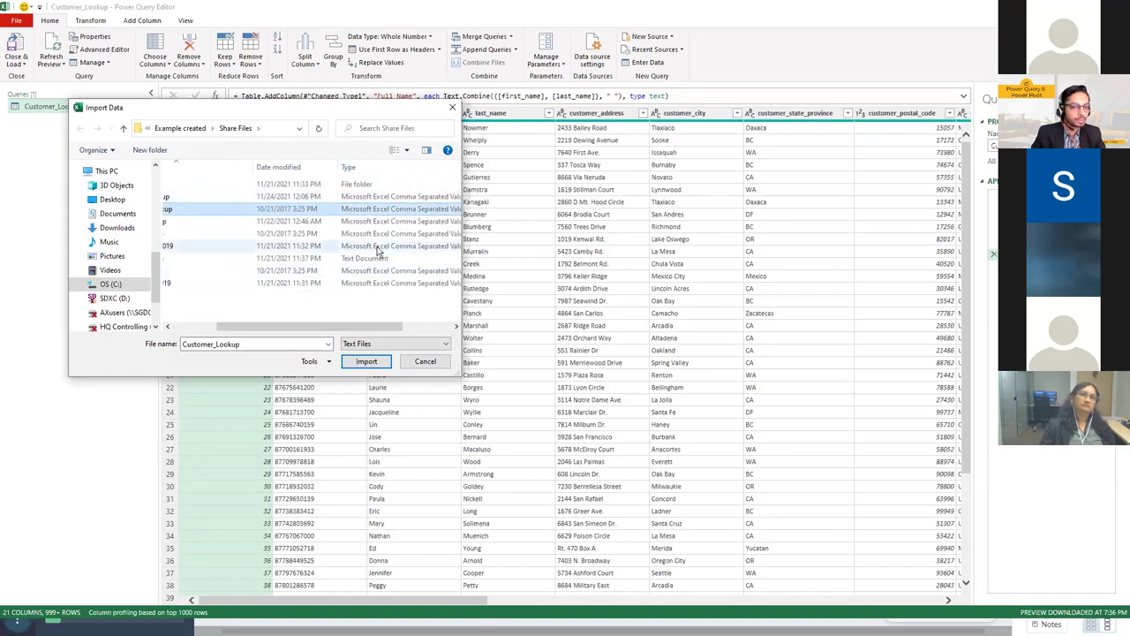
drag(386, 332, 423, 335)
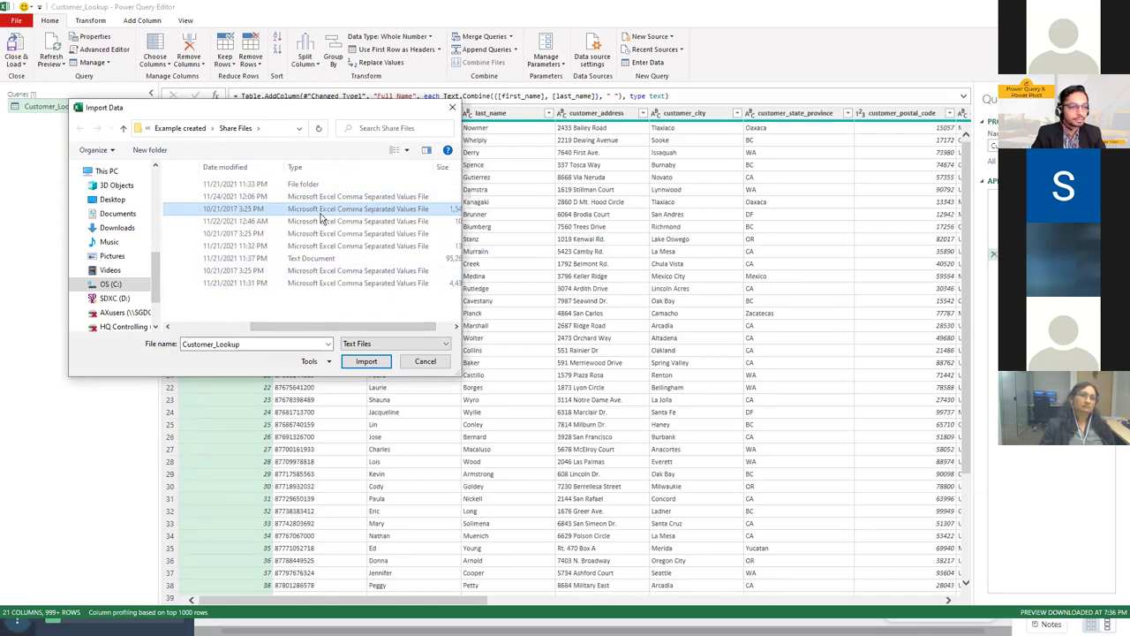
click(218, 328)
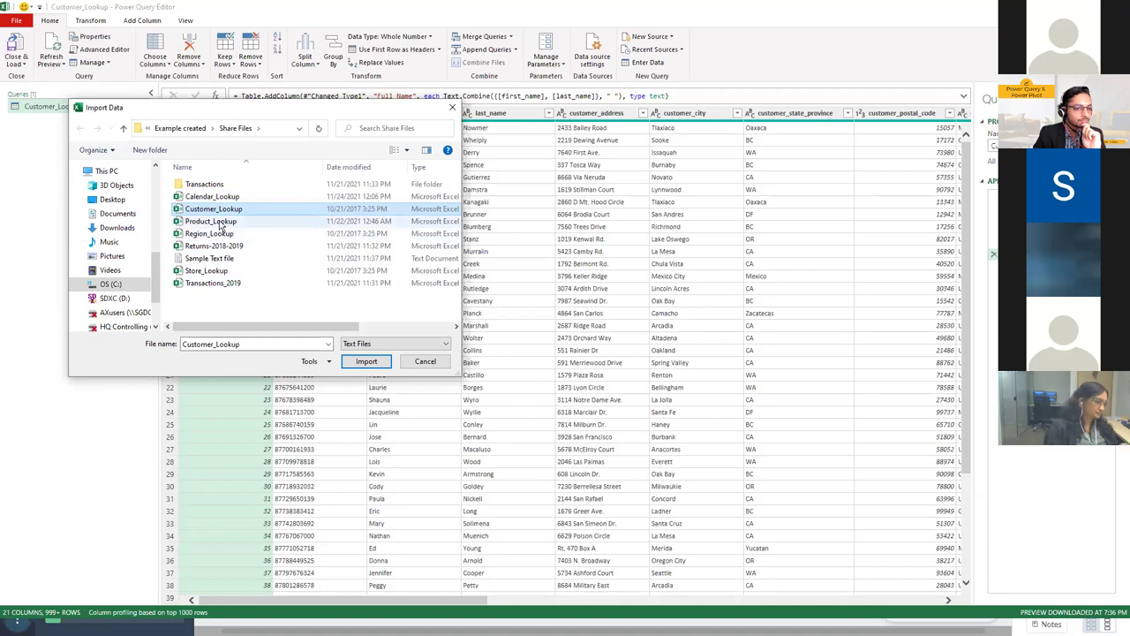
mouse_move(210, 220)
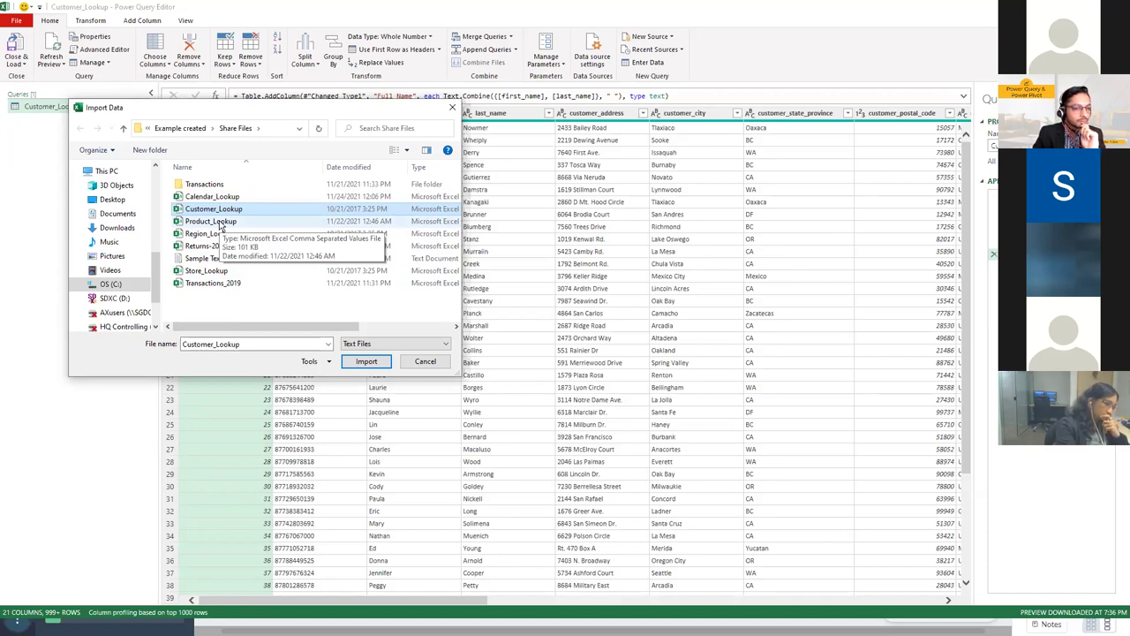
click(219, 223)
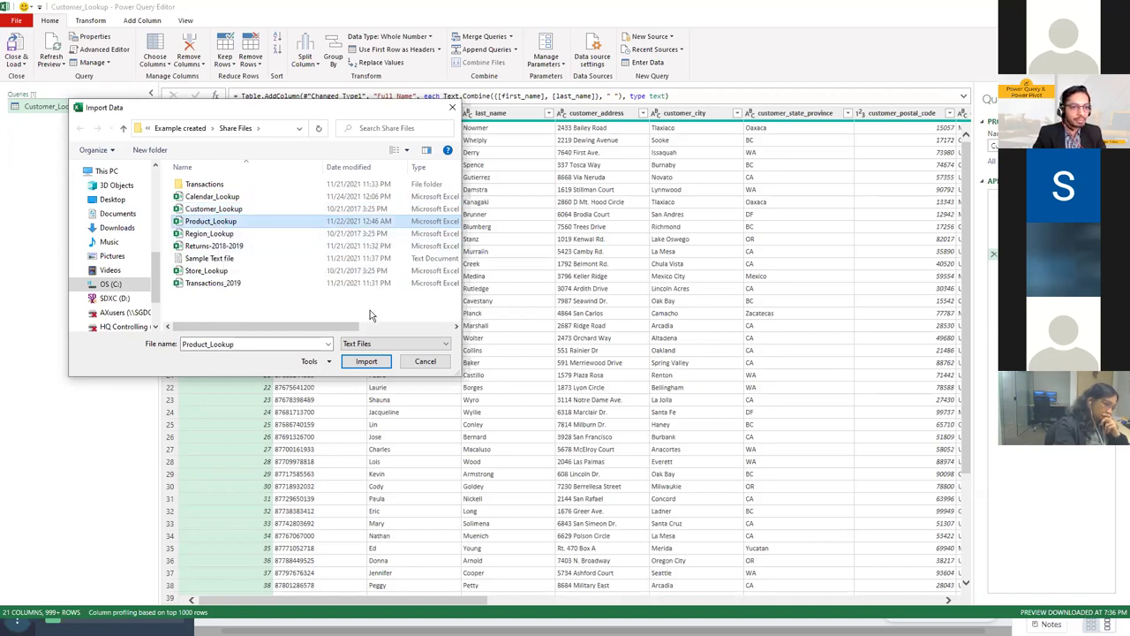
click(364, 361)
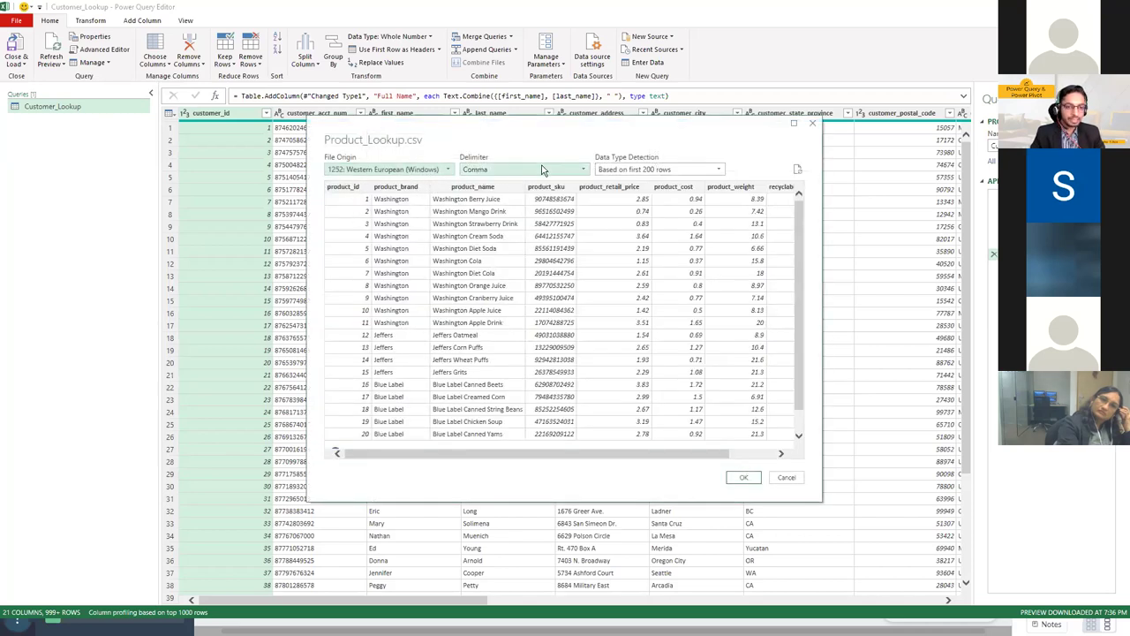
- Try the Colon delimiter, revert to Comma, and accept Product_Lookup as a new query
click(495, 173)
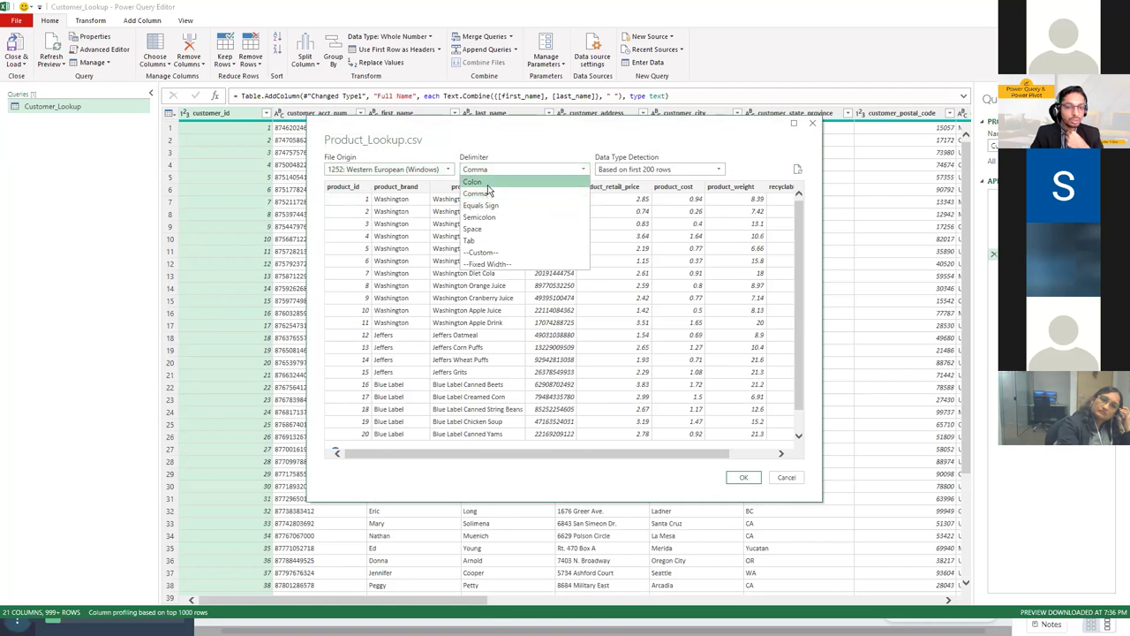
click(487, 188)
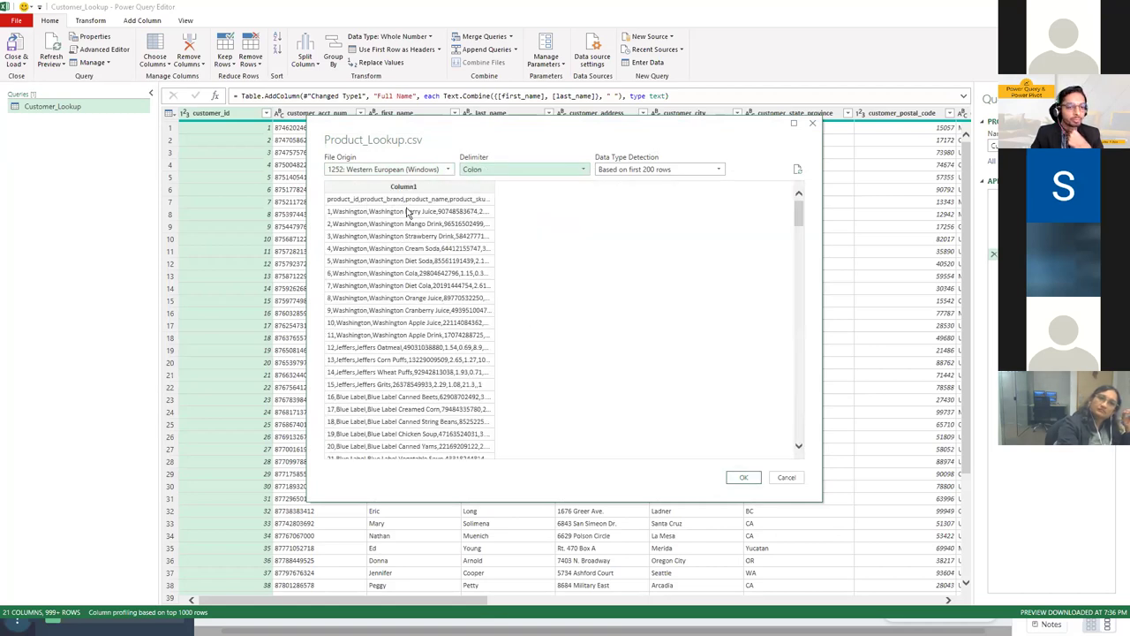
click(513, 172)
click(484, 194)
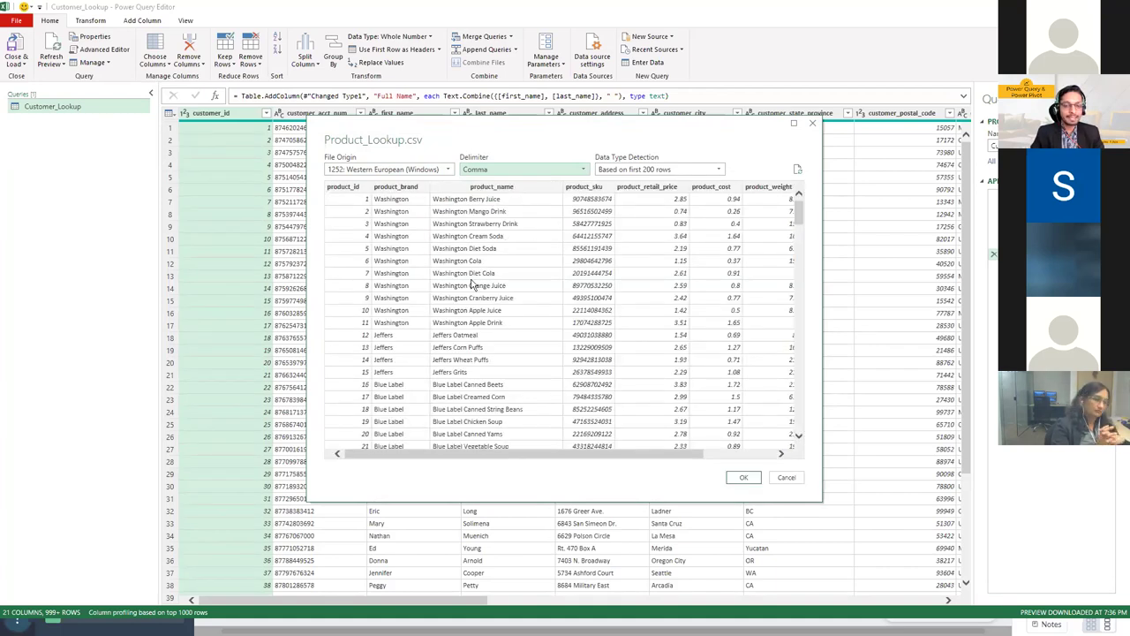
scroll(523, 286, right, 3)
scroll(522, 286, left, 3)
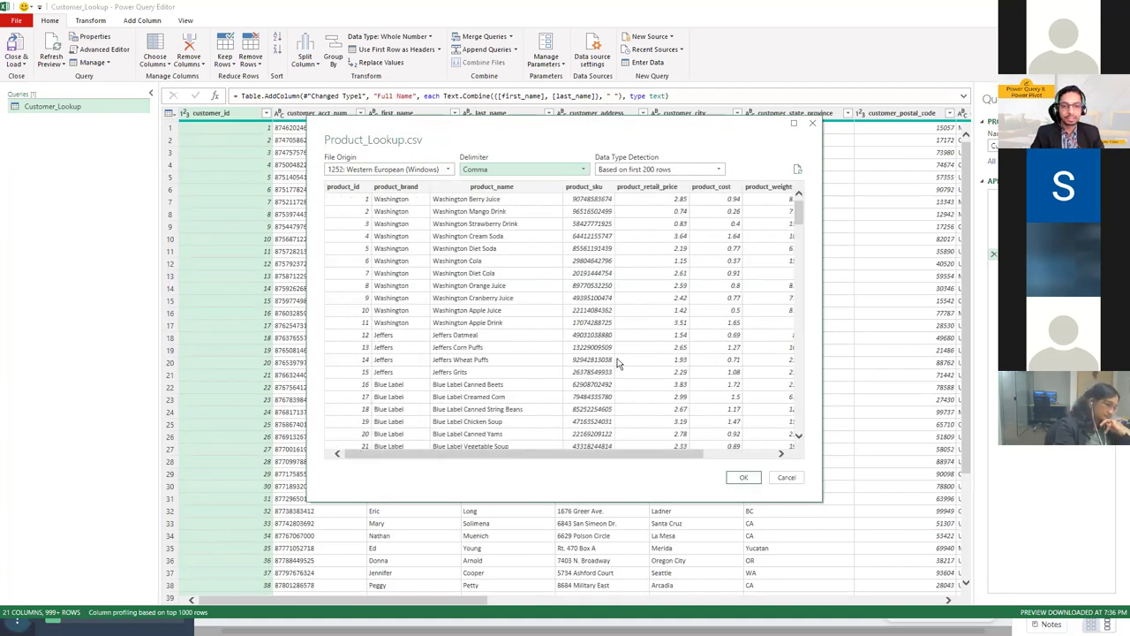
click(744, 477)
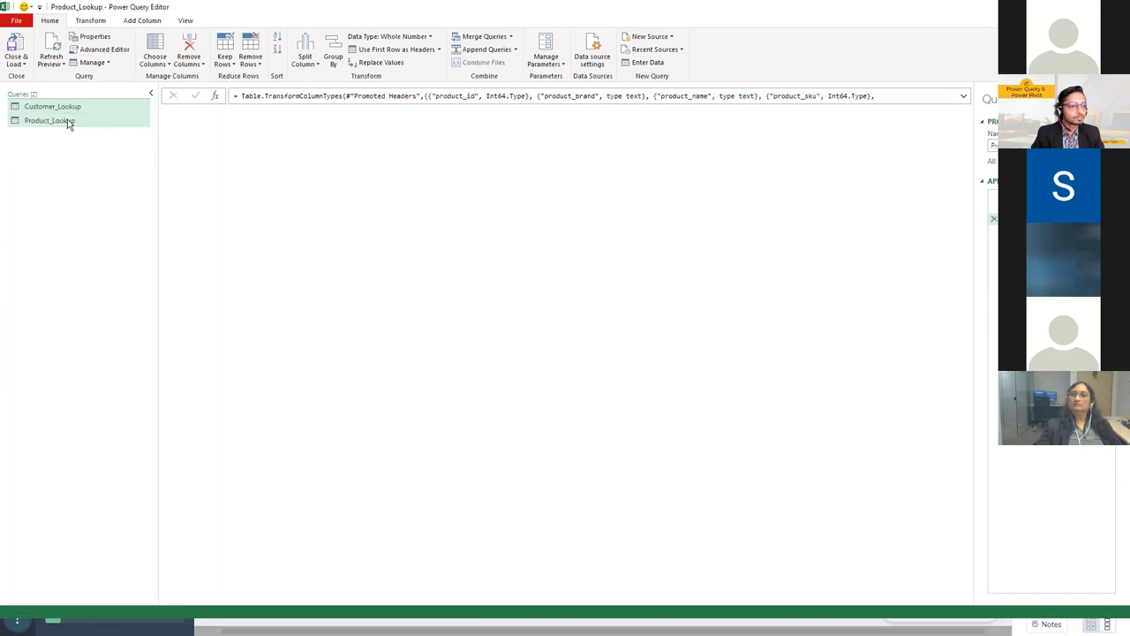
- Import Region_Lookup through New Source > Text/CSV and accept its preview as a query
click(338, 178)
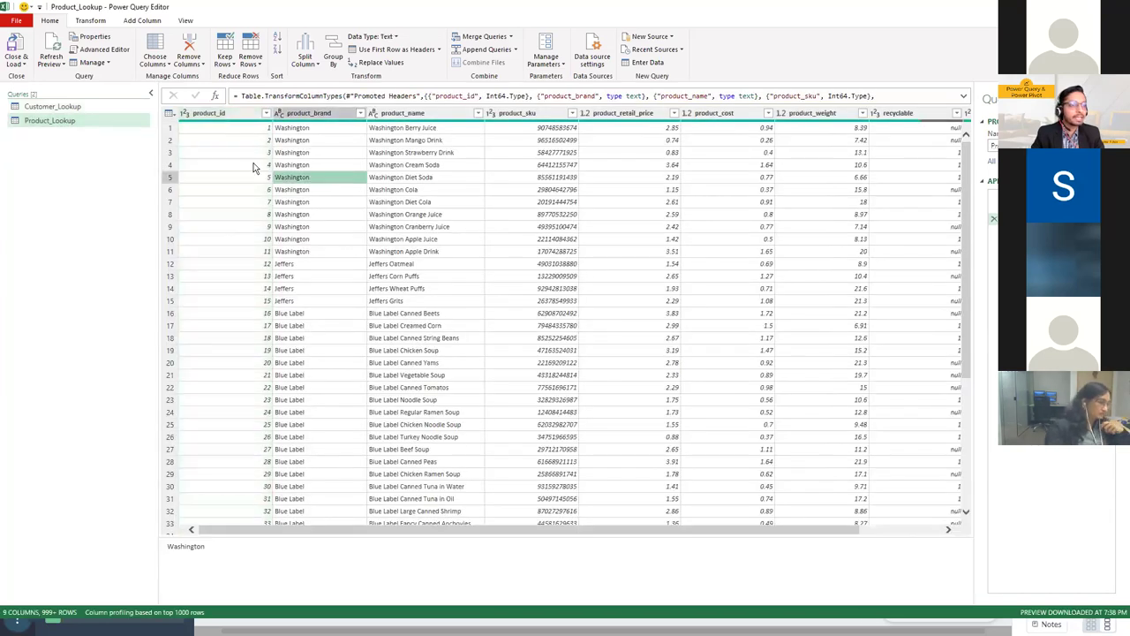
click(18, 65)
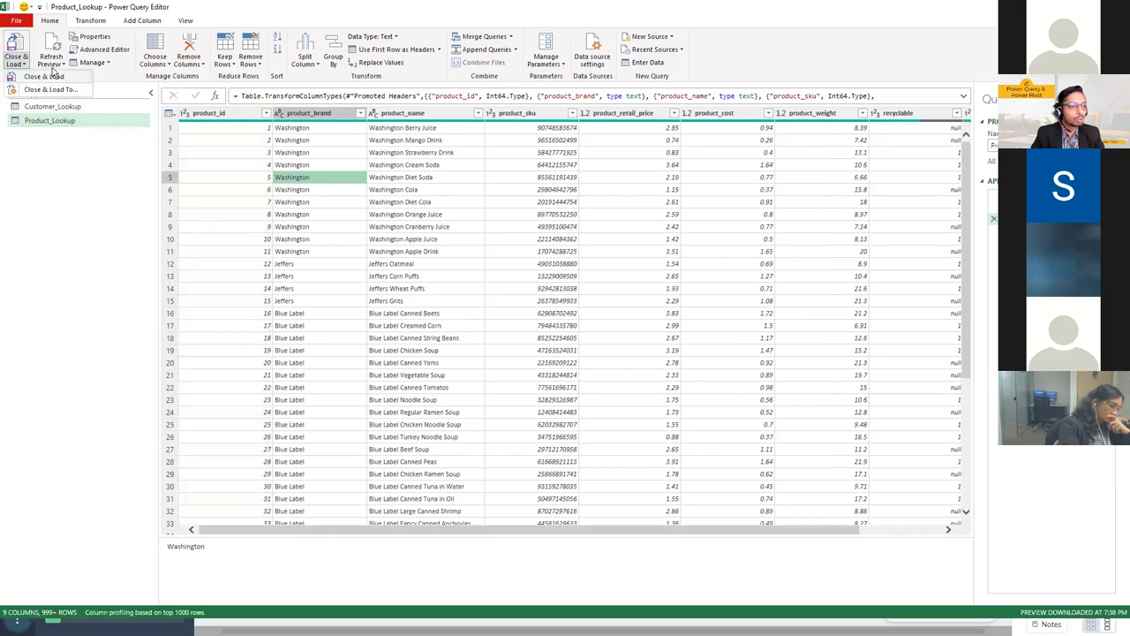
click(651, 41)
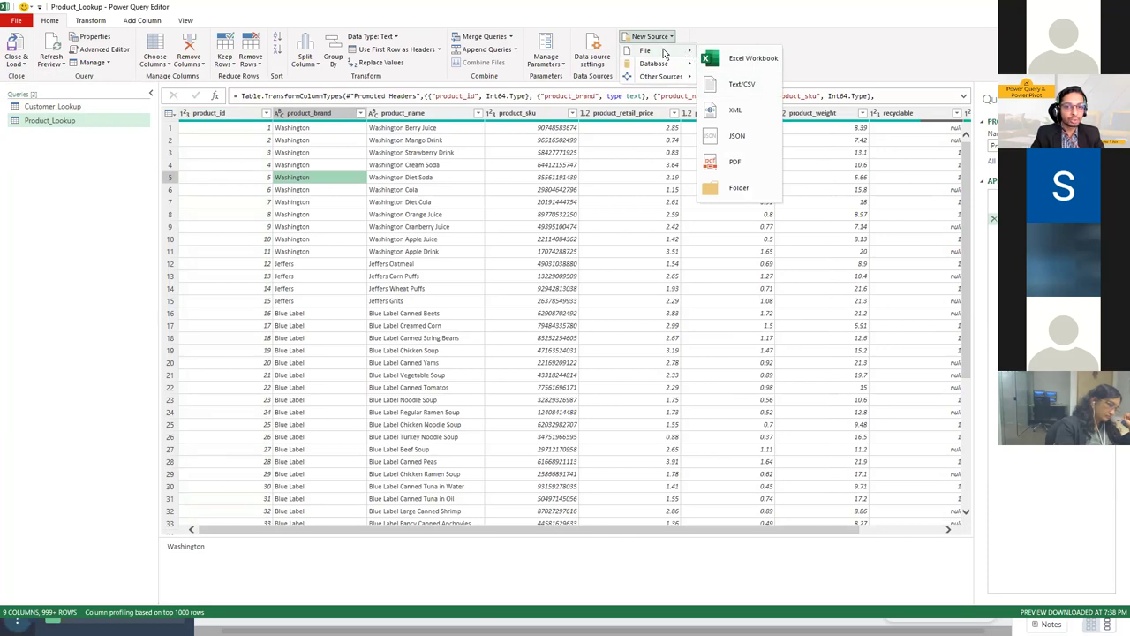
click(727, 92)
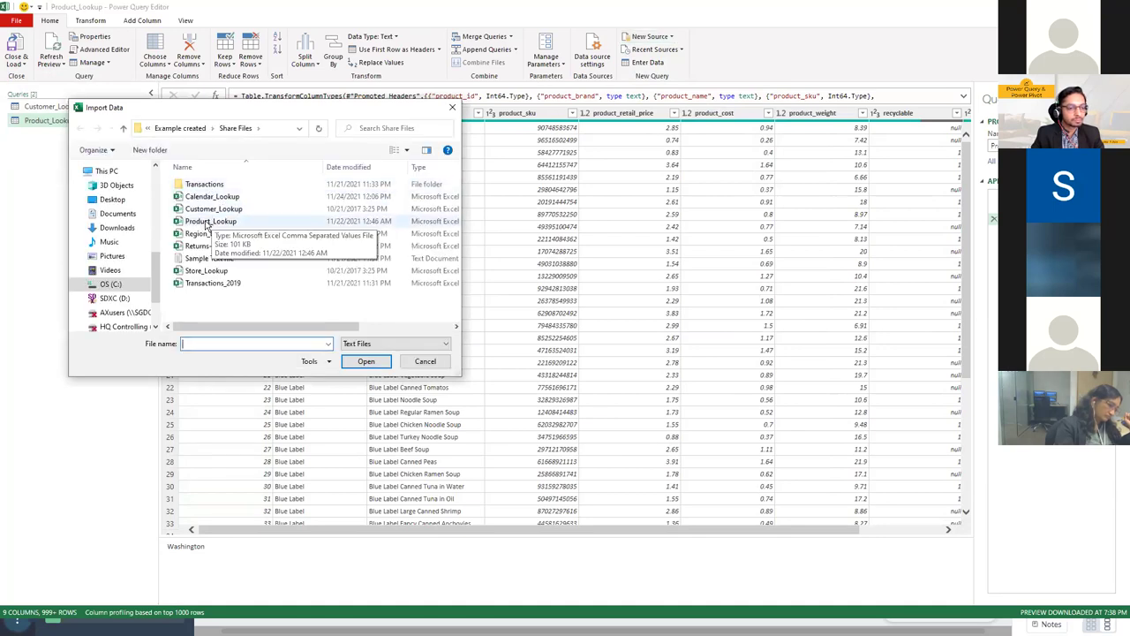
click(203, 233)
click(364, 361)
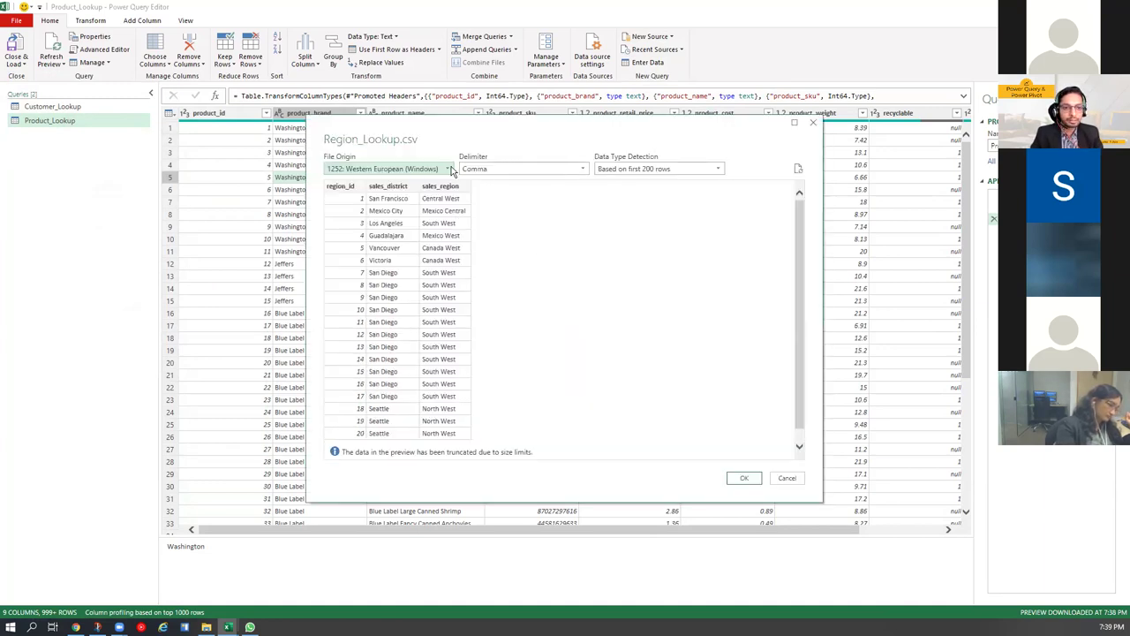
click(744, 479)
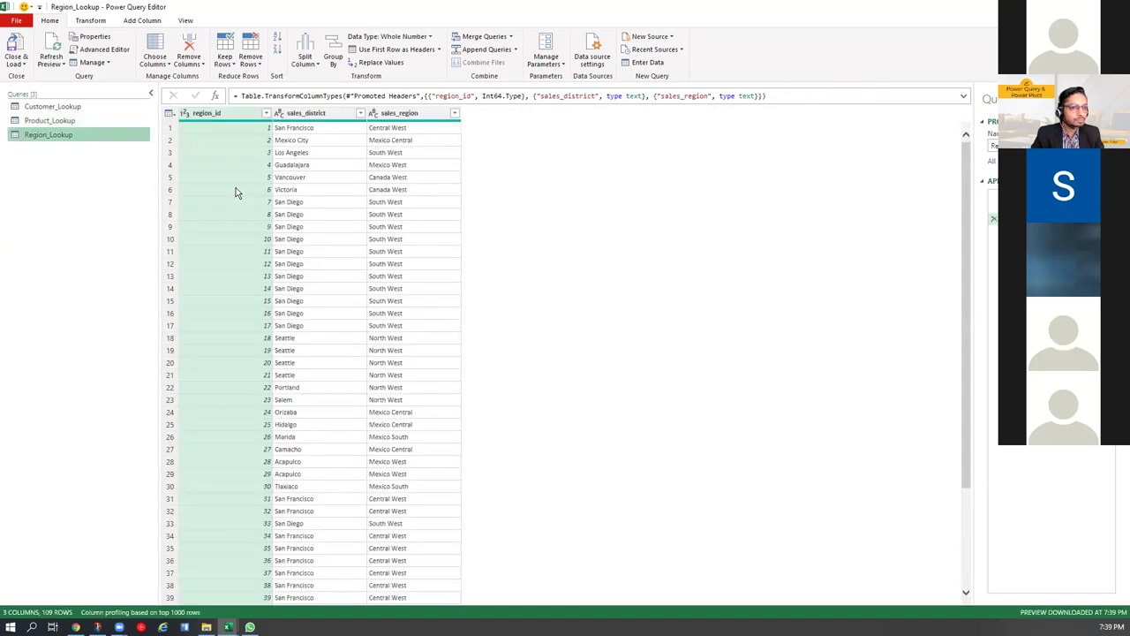
- Start a new Text/CSV import and choose the Store_Lookup file
click(666, 37)
mouse_move(657, 51)
click(740, 84)
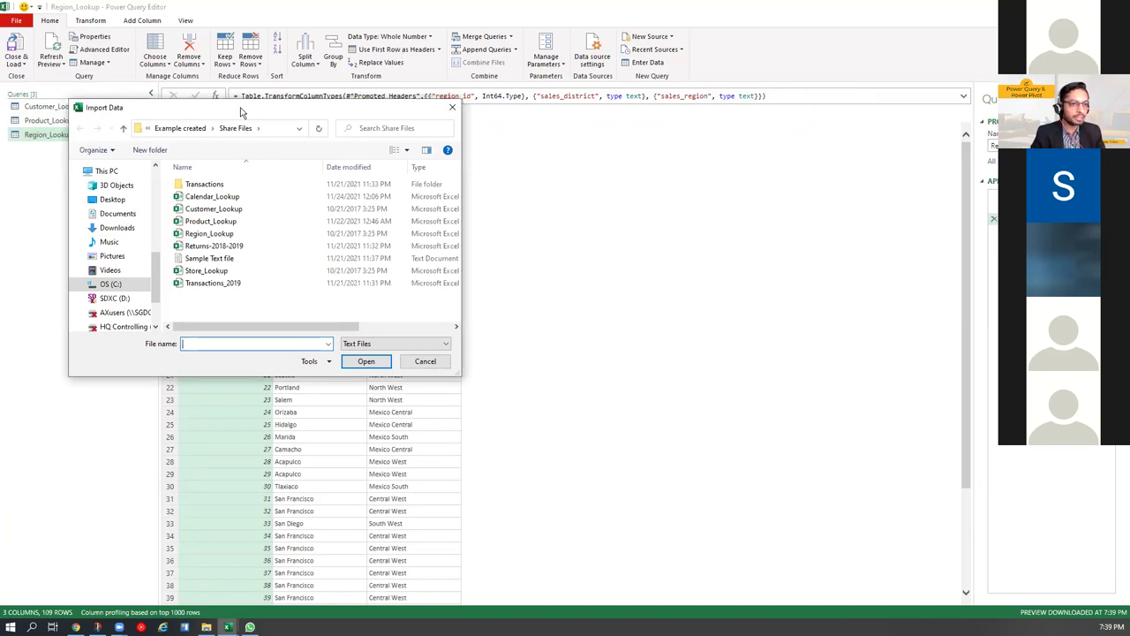
drag(247, 115, 342, 140)
click(309, 297)
click(466, 387)
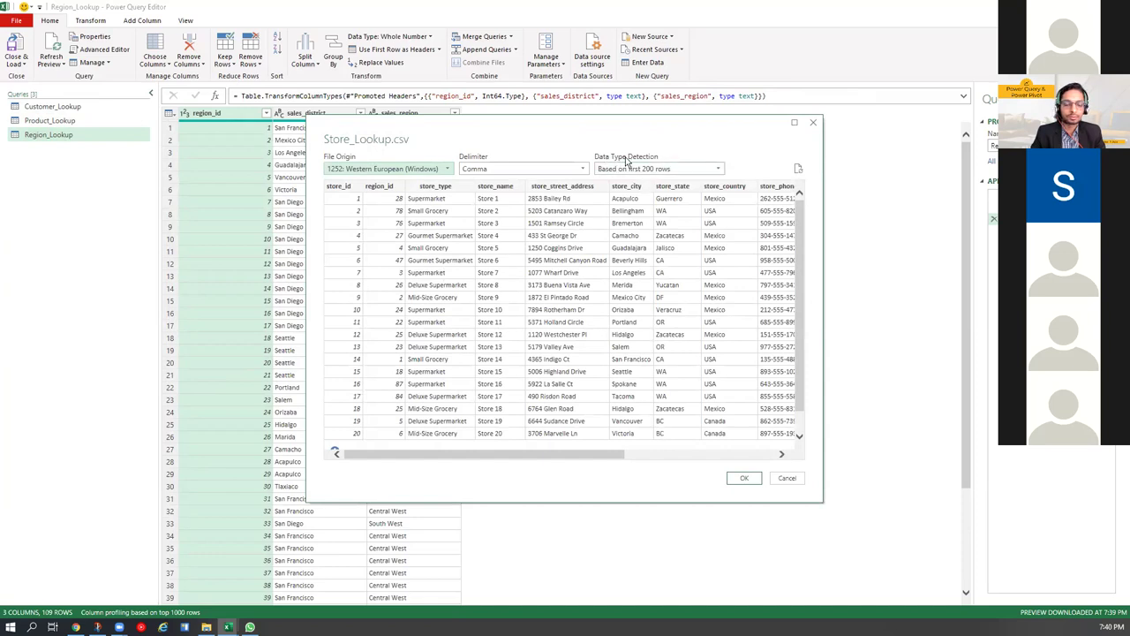
- Keep Data Type Detection on 'Based on first 200 rows' and confirm the Store_Lookup.csv import
click(629, 167)
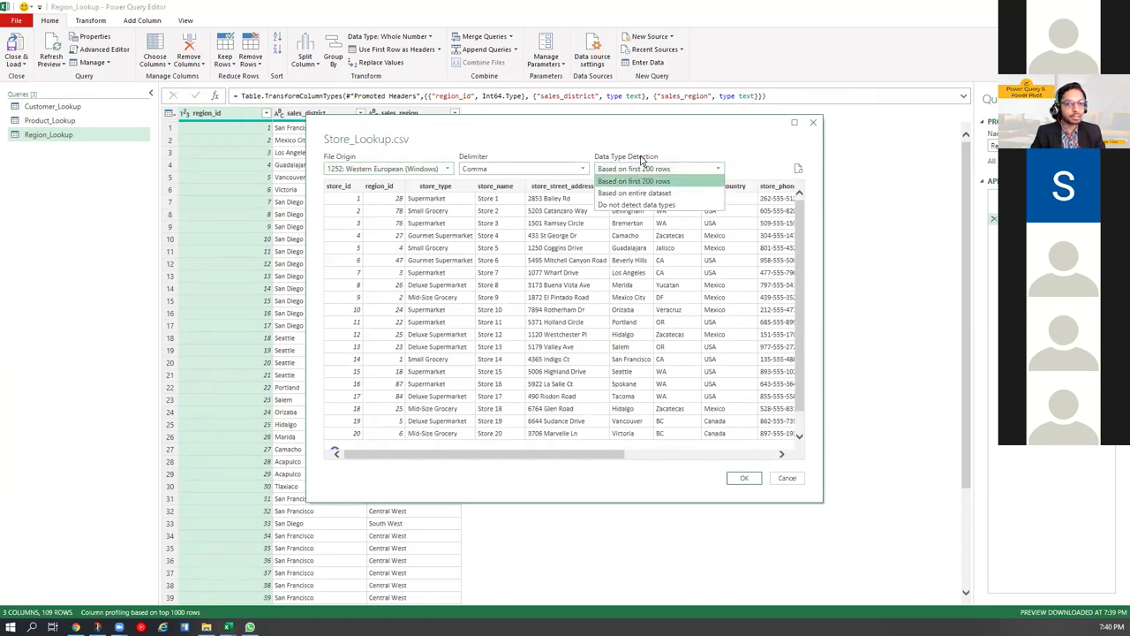
click(642, 160)
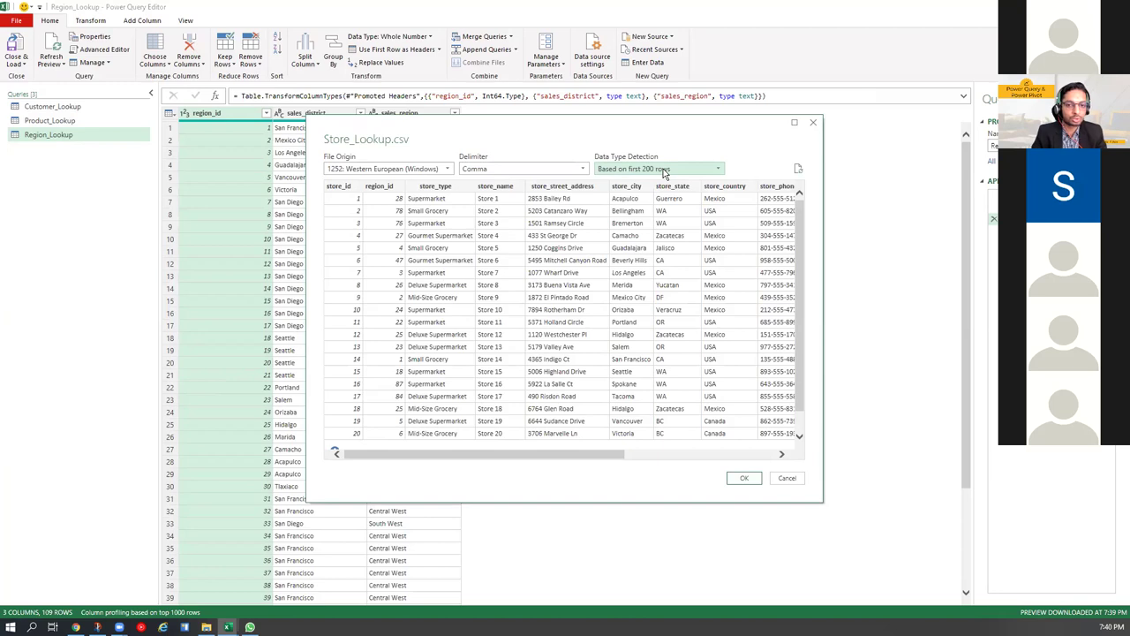
click(653, 172)
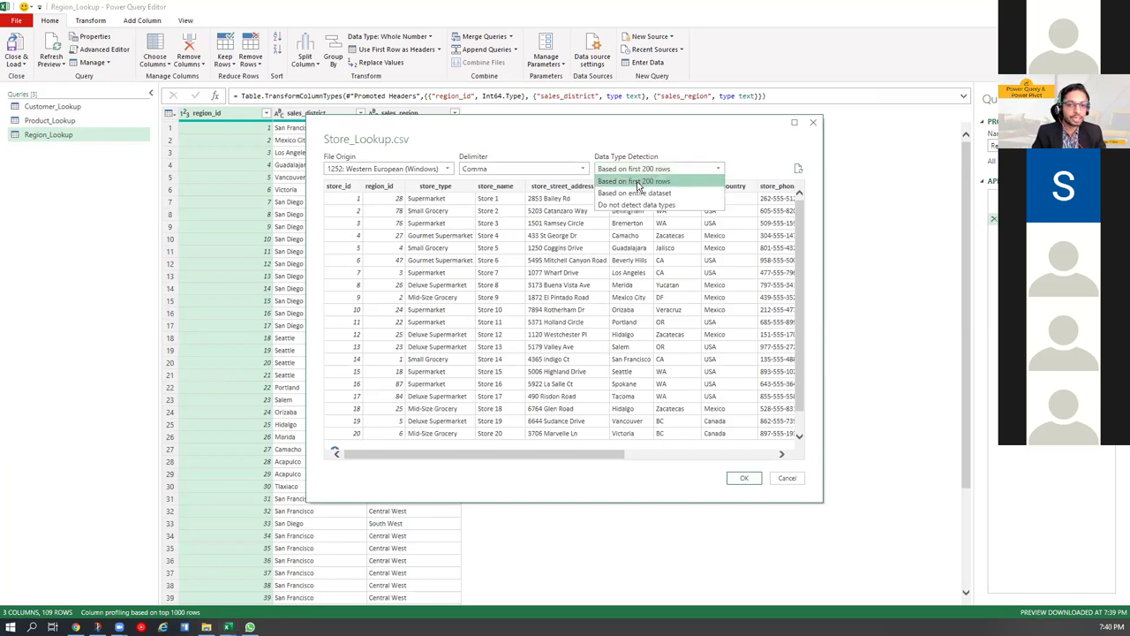
click(641, 183)
click(643, 170)
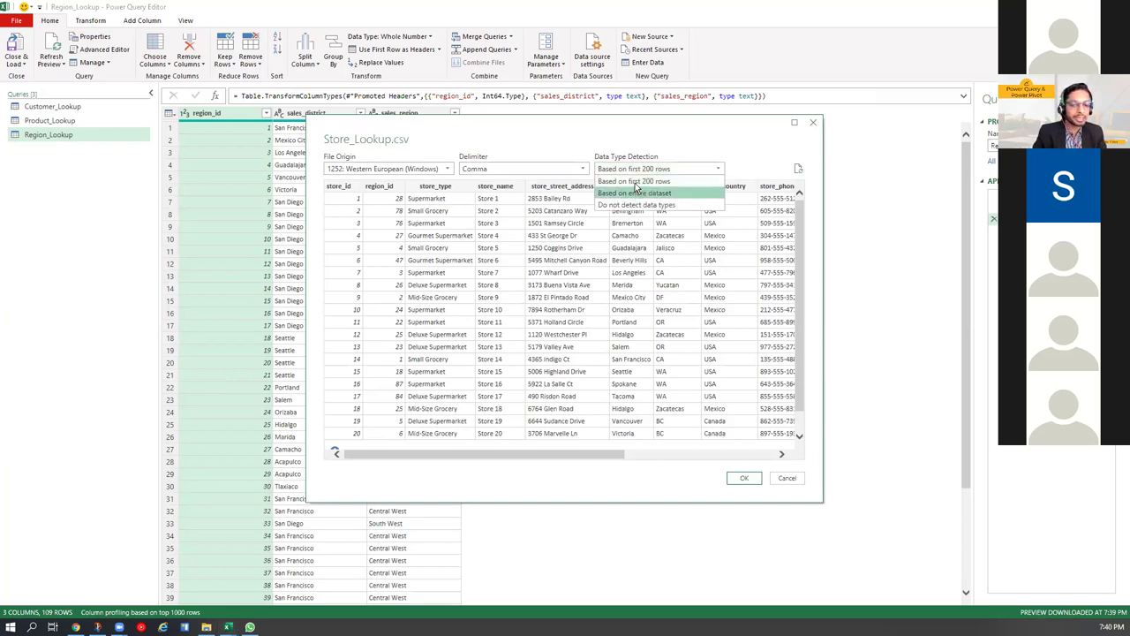
click(668, 179)
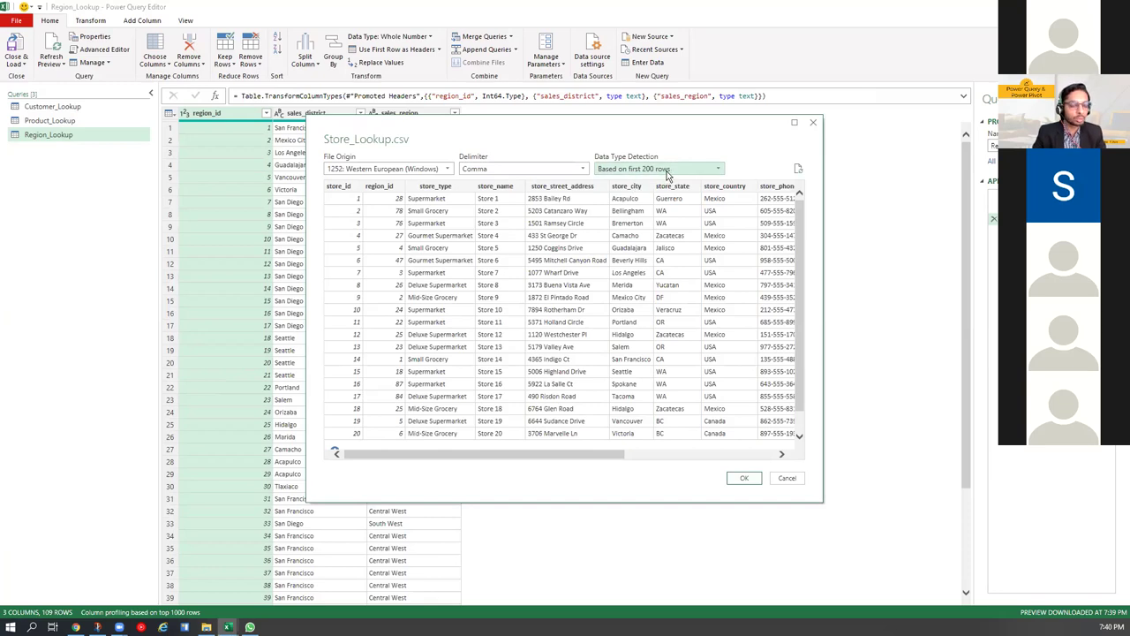
click(743, 478)
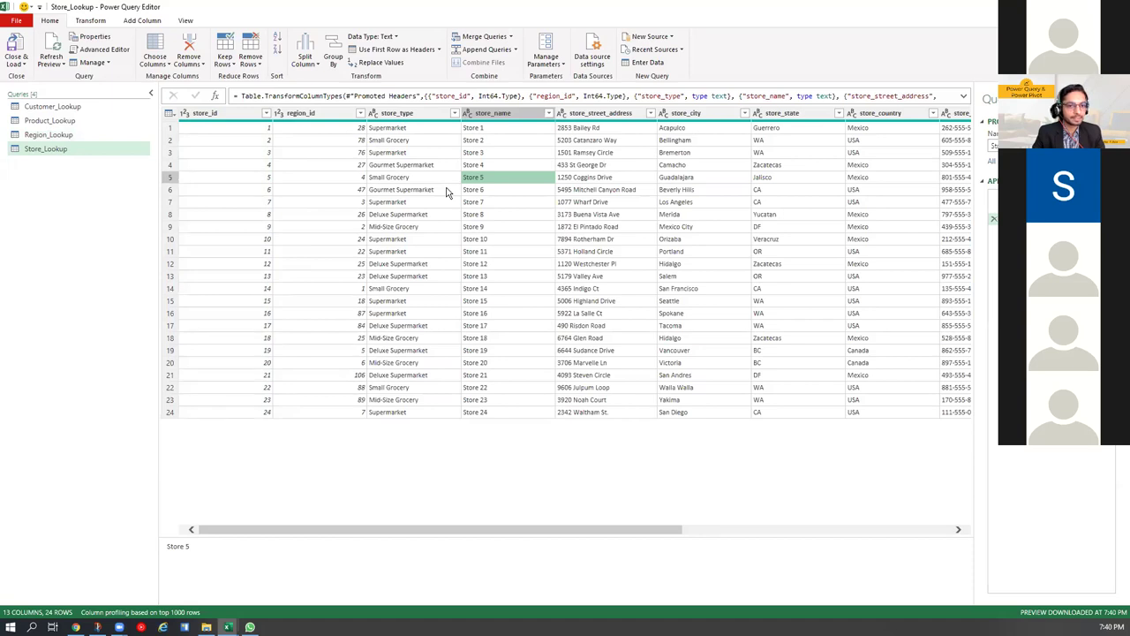
- Dismiss the New Source list, close Power Query Editor and keep the changes
click(649, 36)
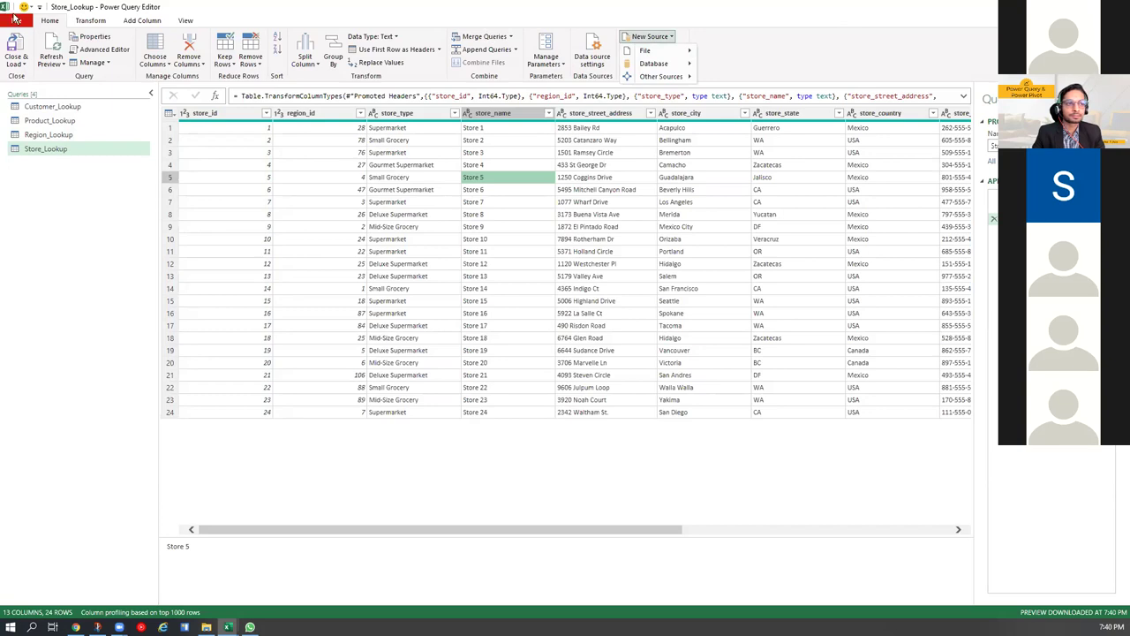
key(Escape)
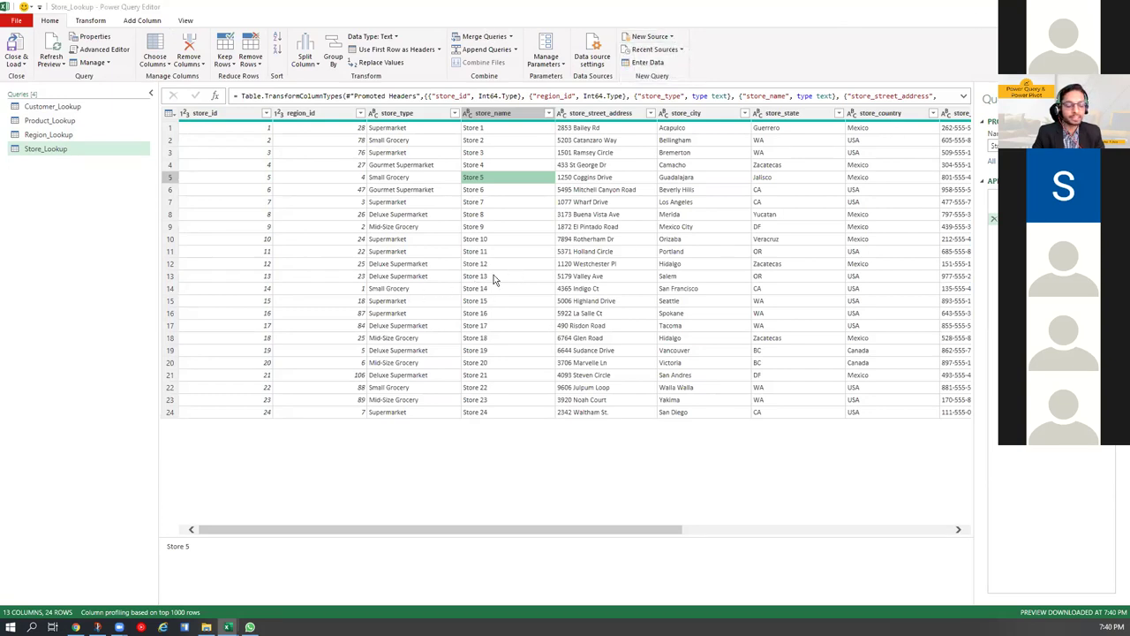
click(575, 331)
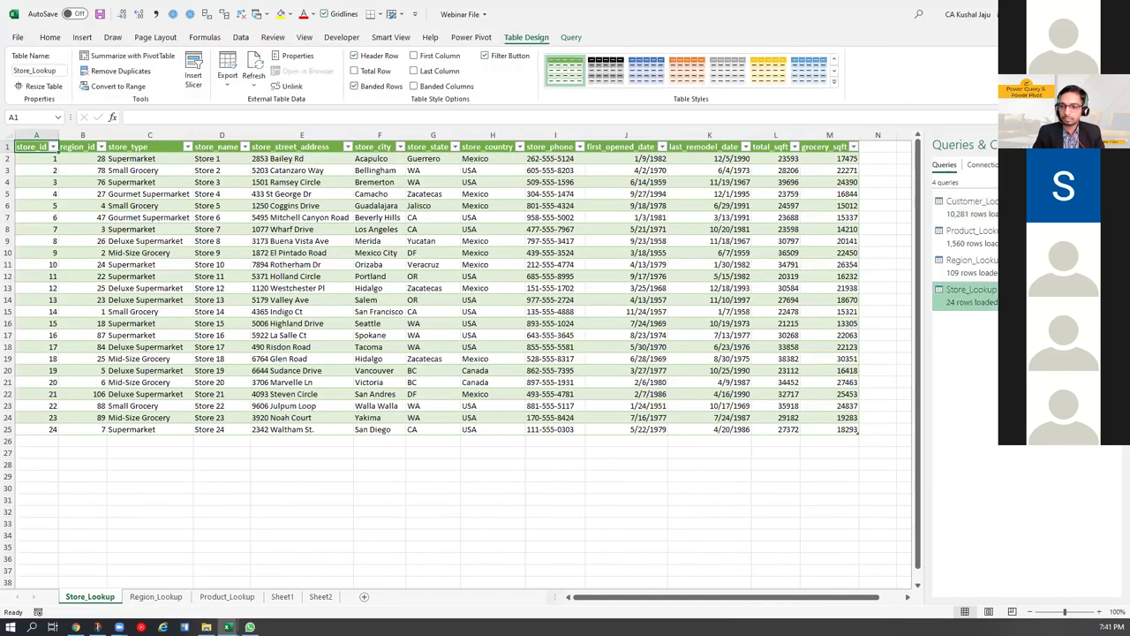
- Reload Store_Lookup as a connection-only Data Model query, accepting removal of its sheet table
right_click(1012, 294)
click(1051, 380)
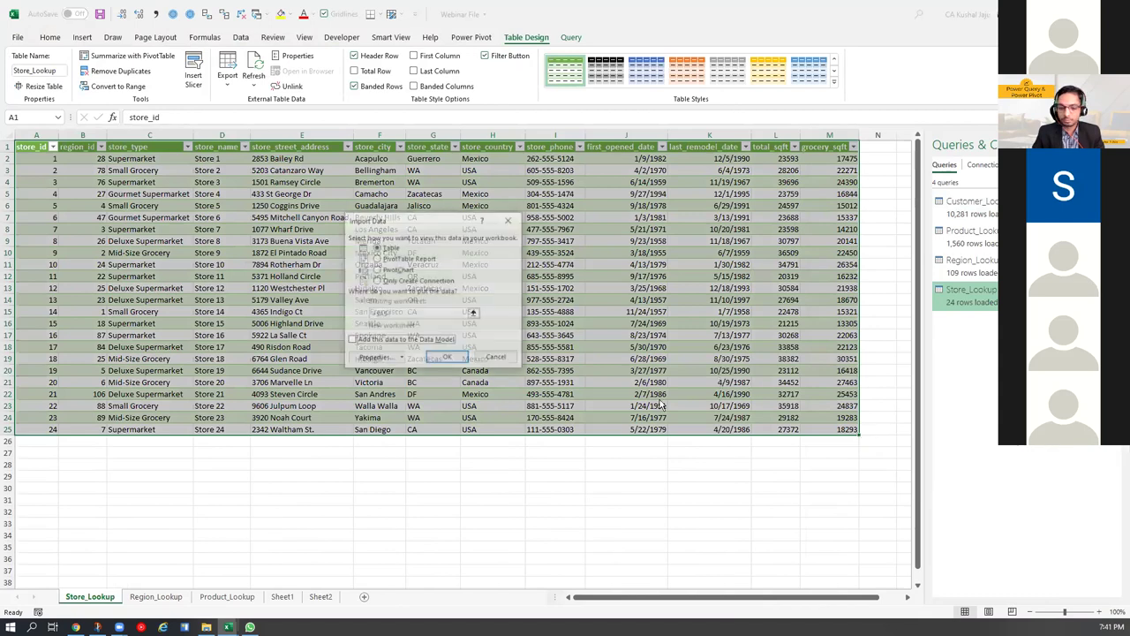
click(361, 340)
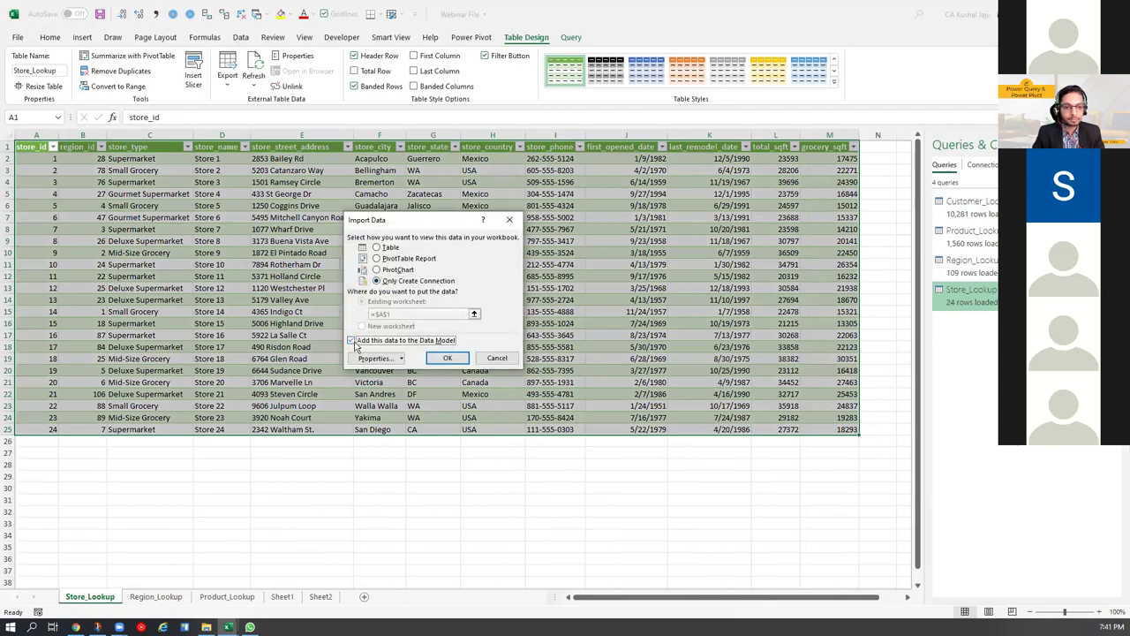
click(447, 358)
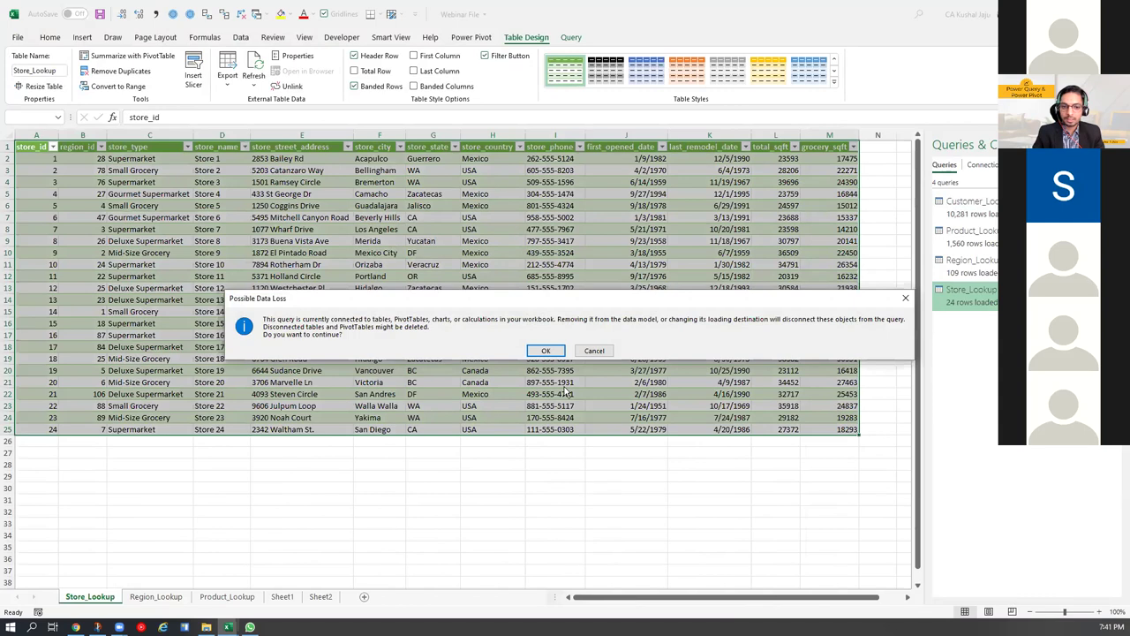
click(549, 351)
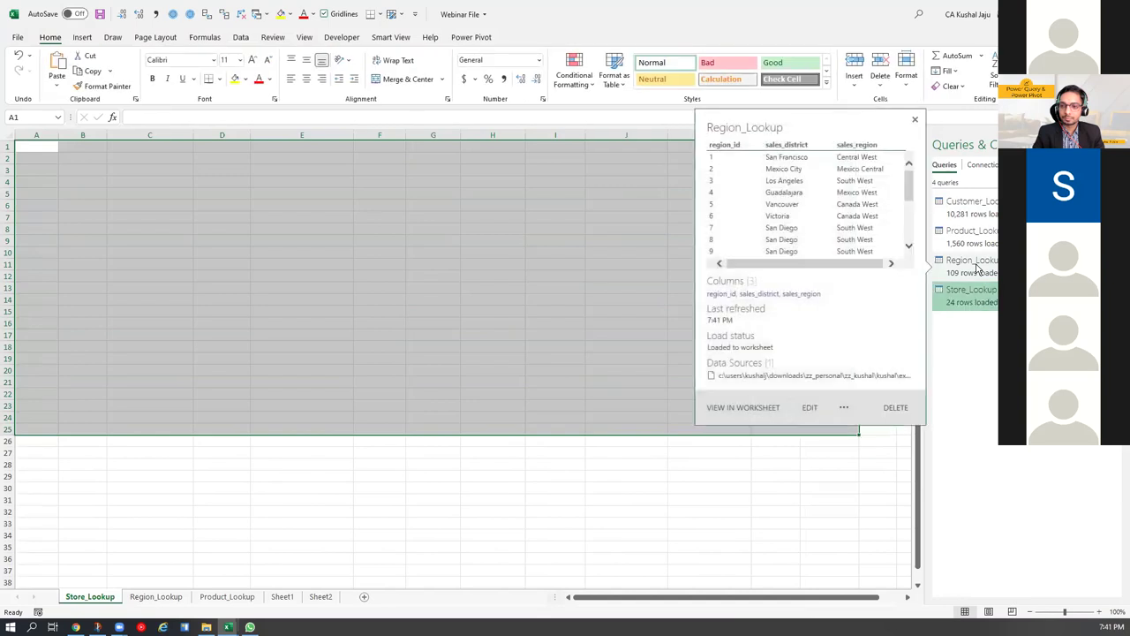
- Select the Region_Lookup and Product_Lookup queries and briefly view the File backstage
click(971, 262)
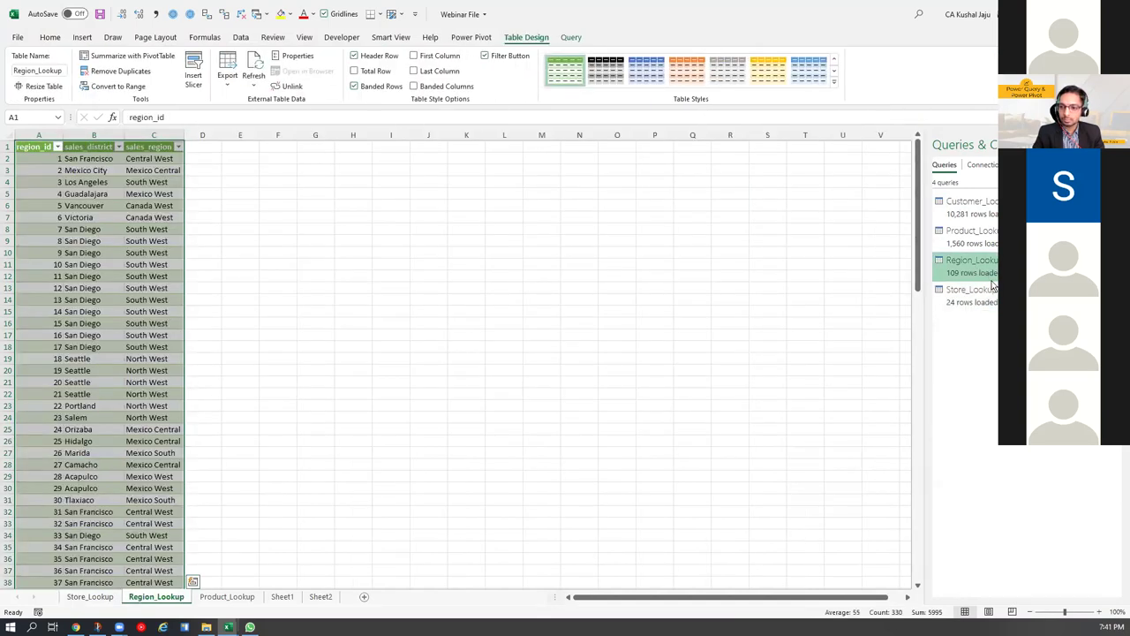
right_click(986, 267)
click(992, 344)
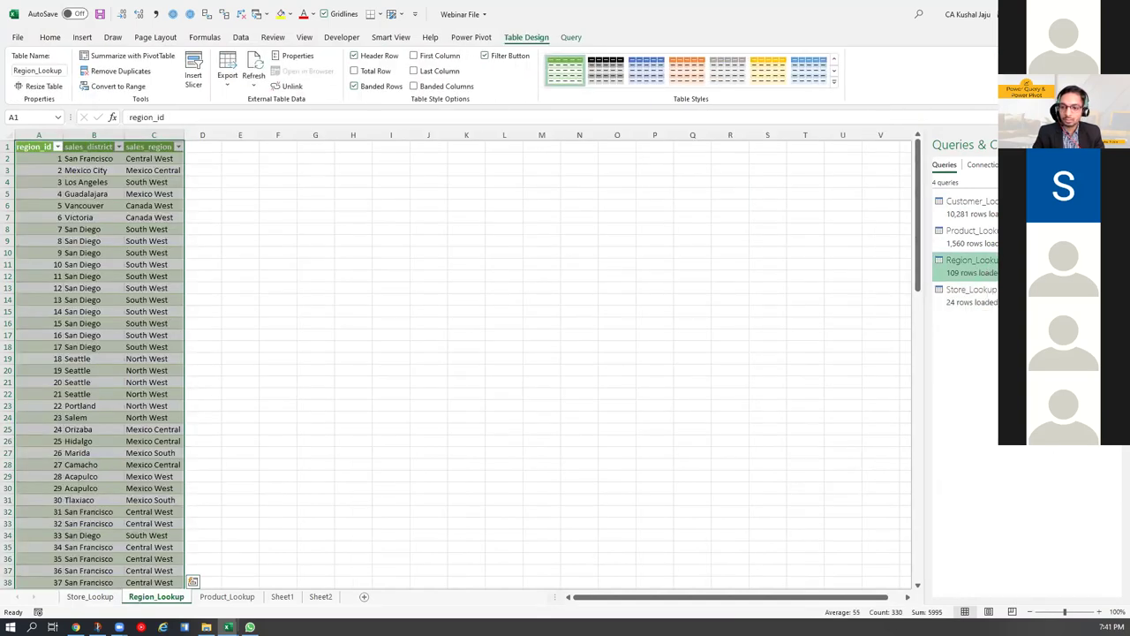
click(971, 232)
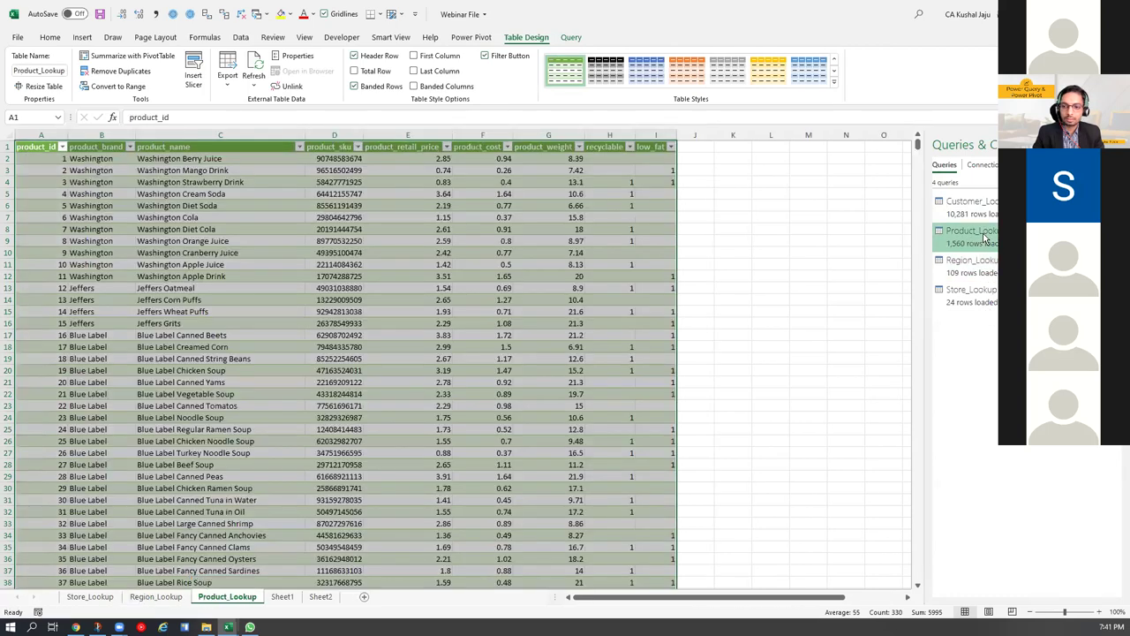
right_click(985, 235)
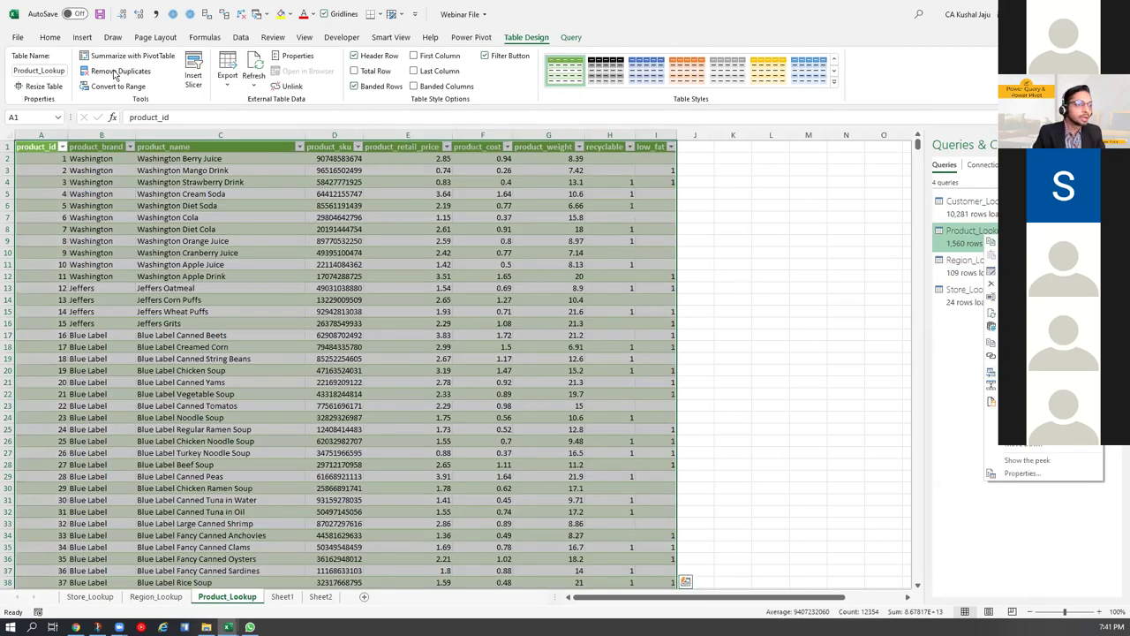
click(17, 39)
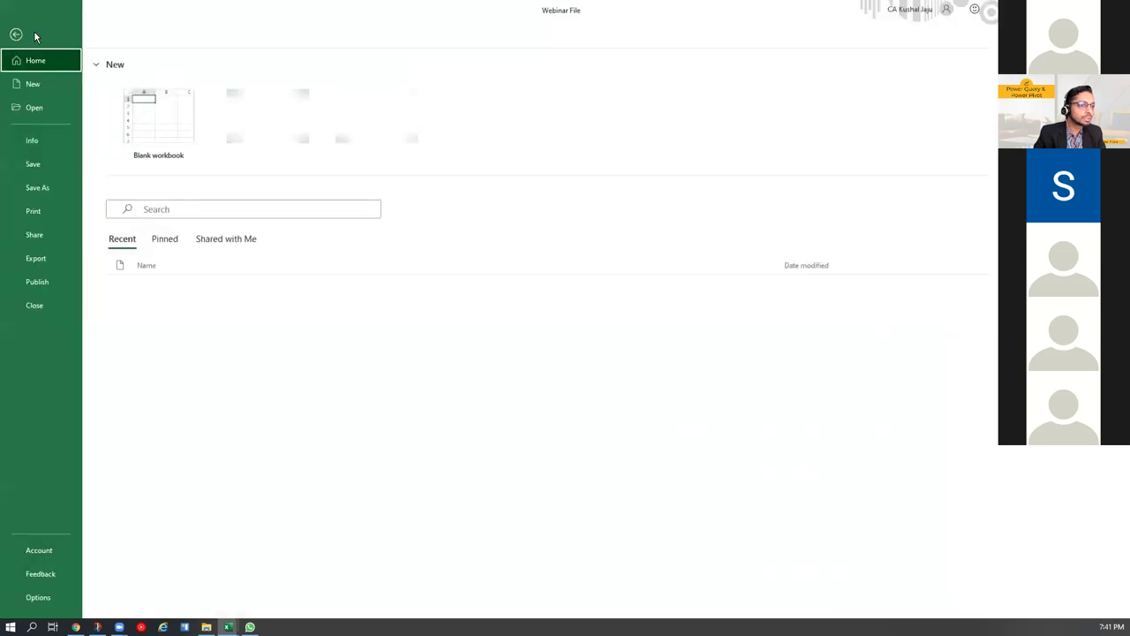
click(17, 35)
click(17, 37)
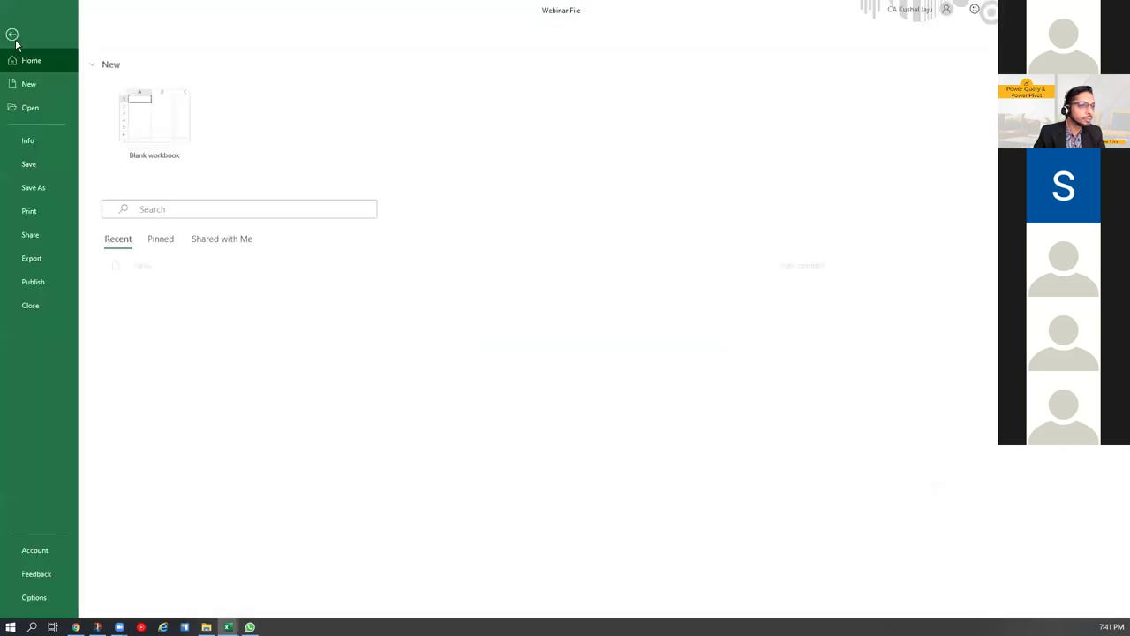
click(38, 549)
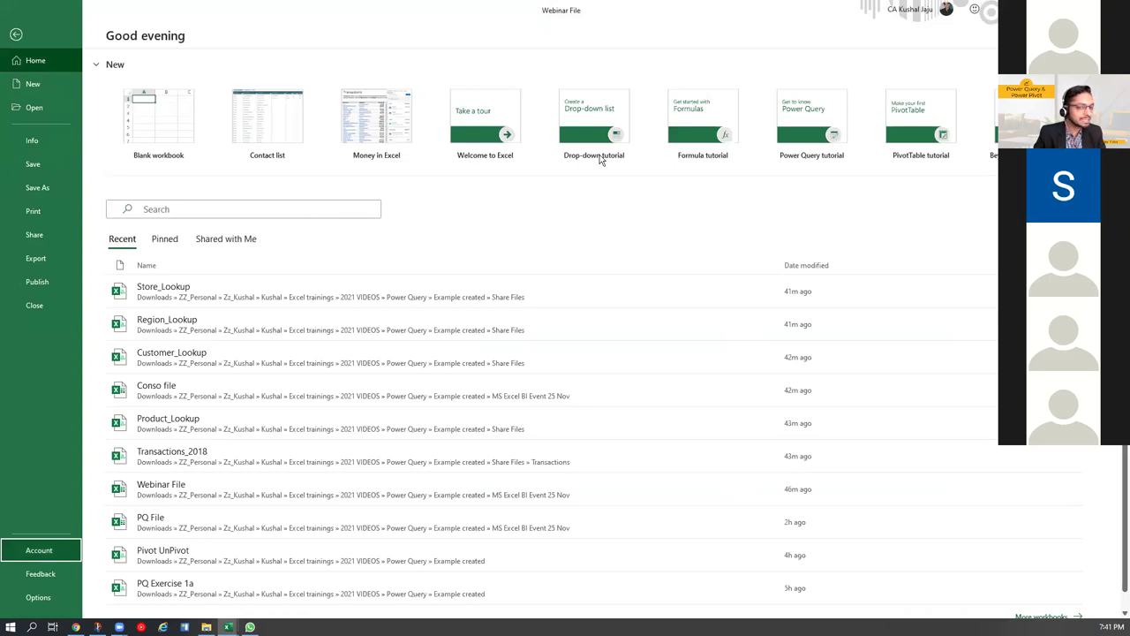
key(Escape)
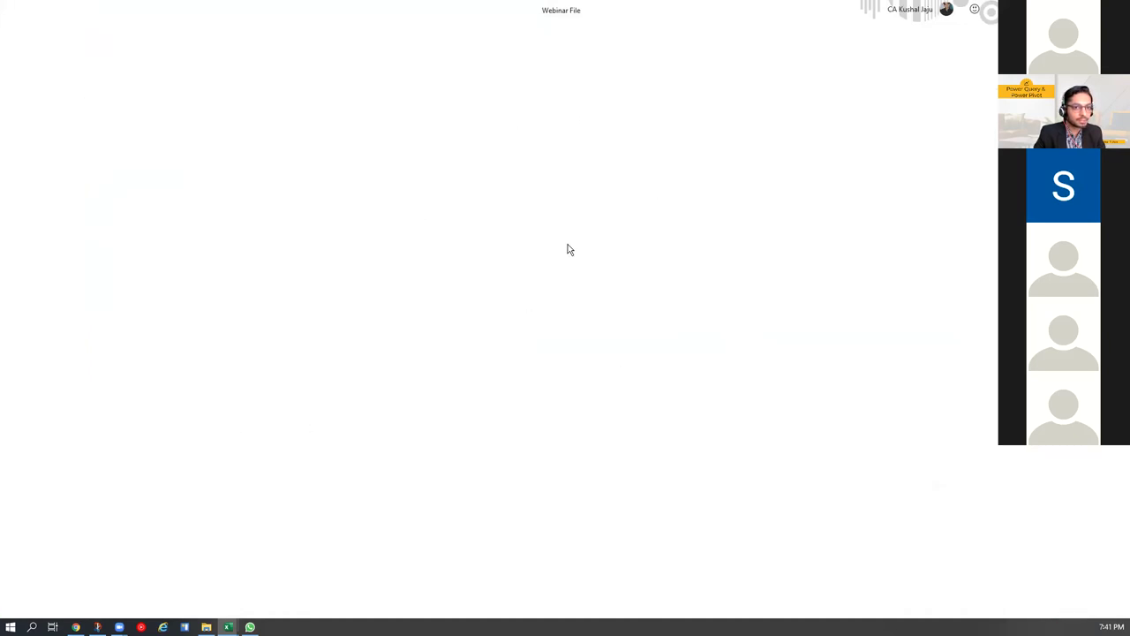
- Reload Product_Lookup as a connection-only Data Model query, accepting removal of its sheet table
right_click(1010, 232)
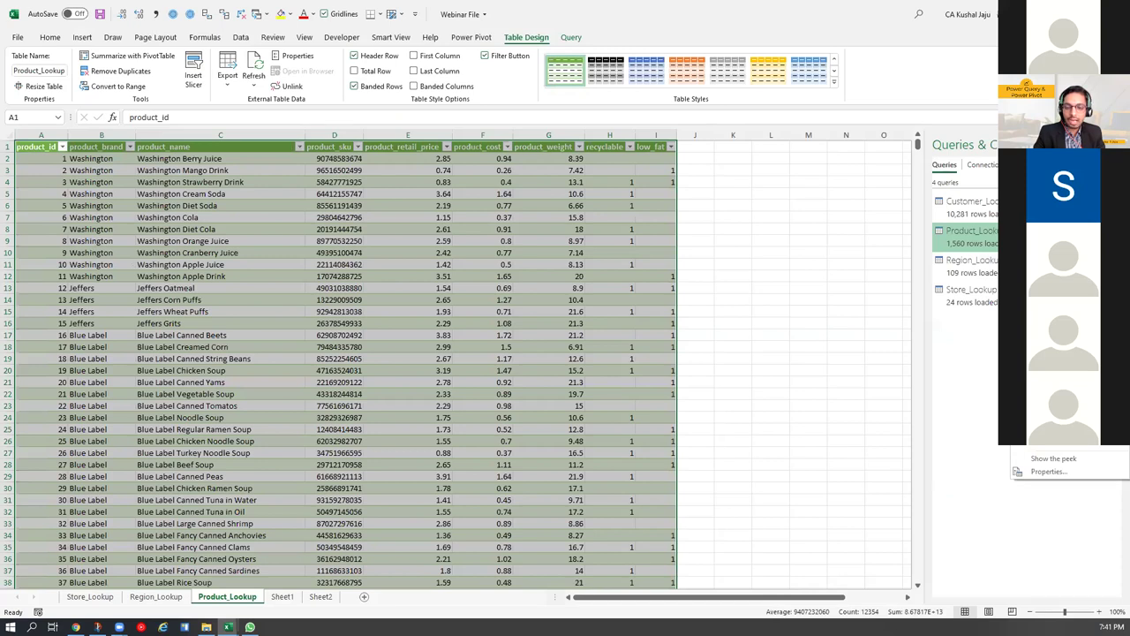
click(1046, 318)
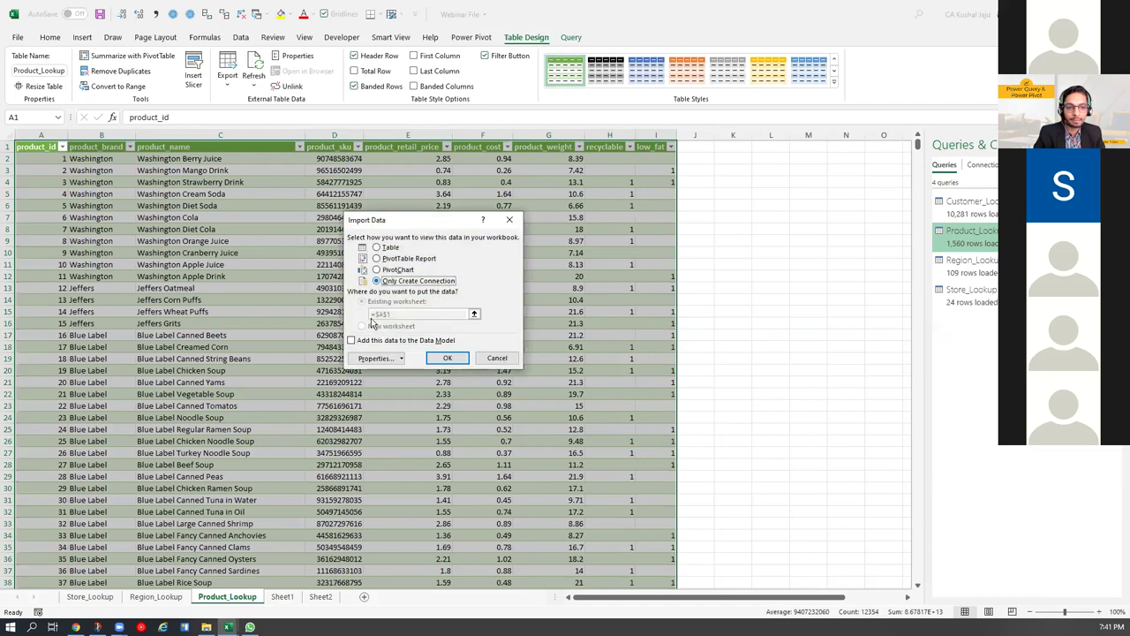
click(352, 340)
click(447, 357)
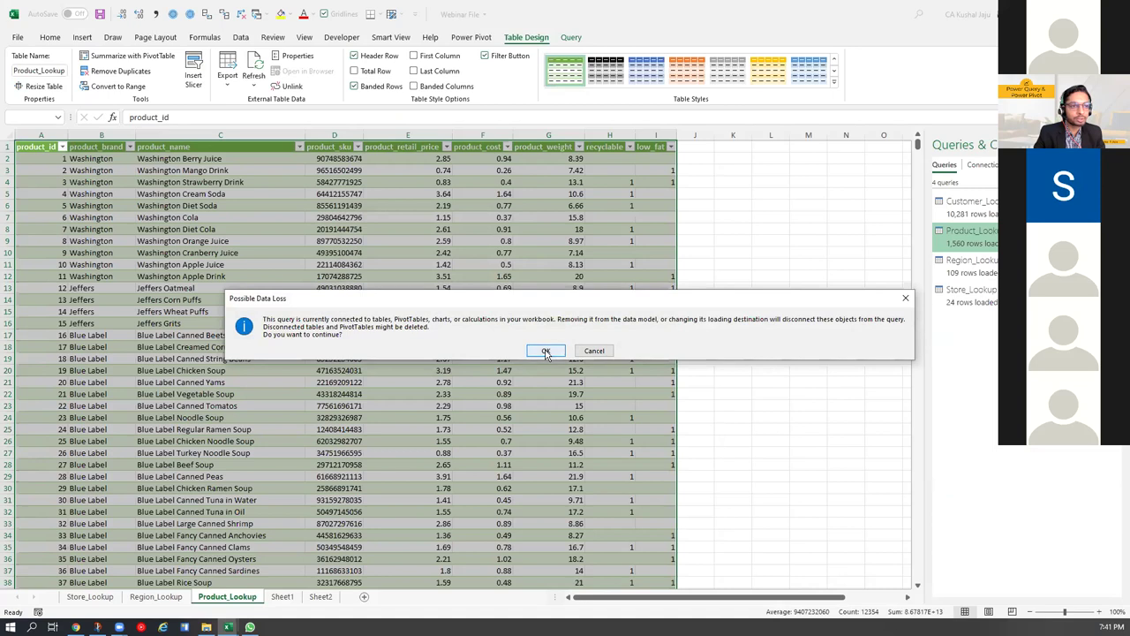
click(546, 351)
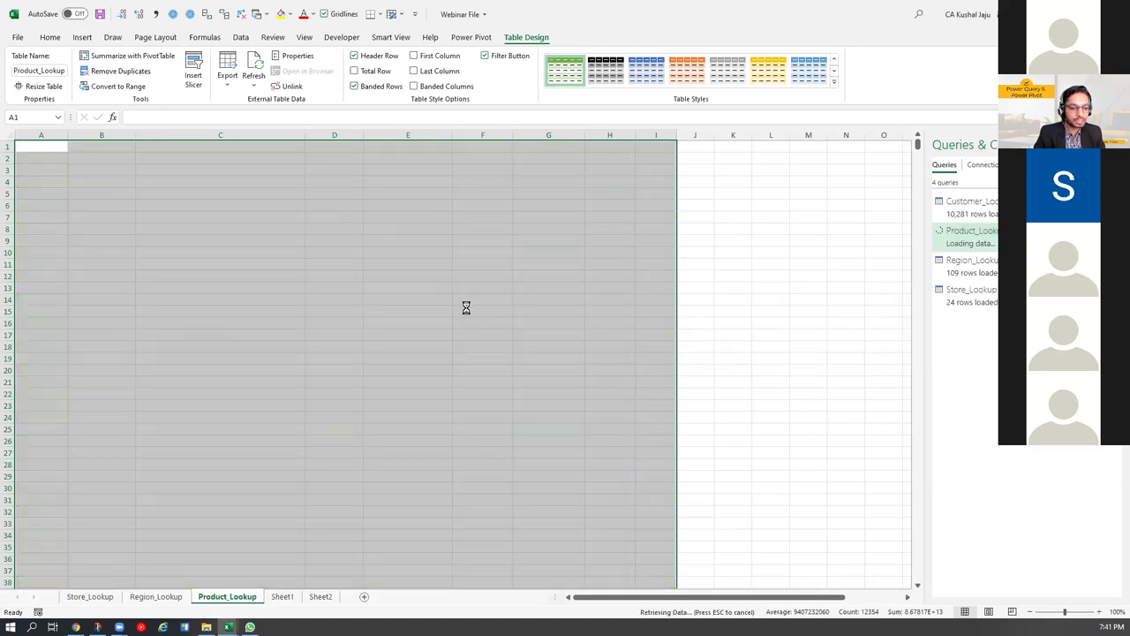
- Reload Region_Lookup as a connection-only query, accepting removal of its sheet table
click(155, 596)
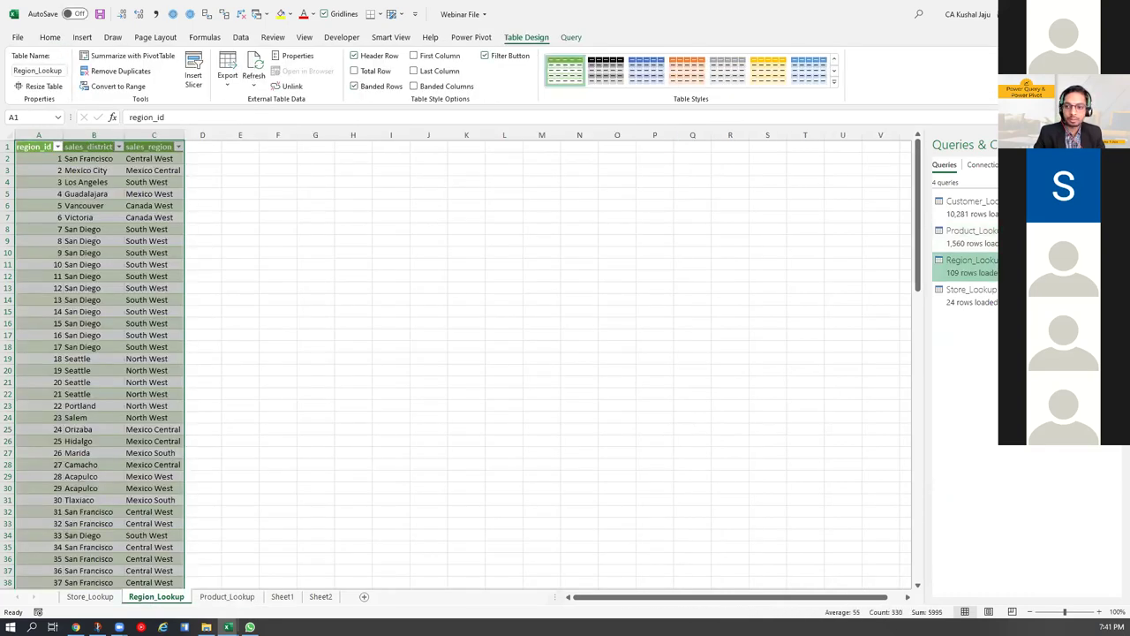
right_click(1011, 263)
click(1046, 355)
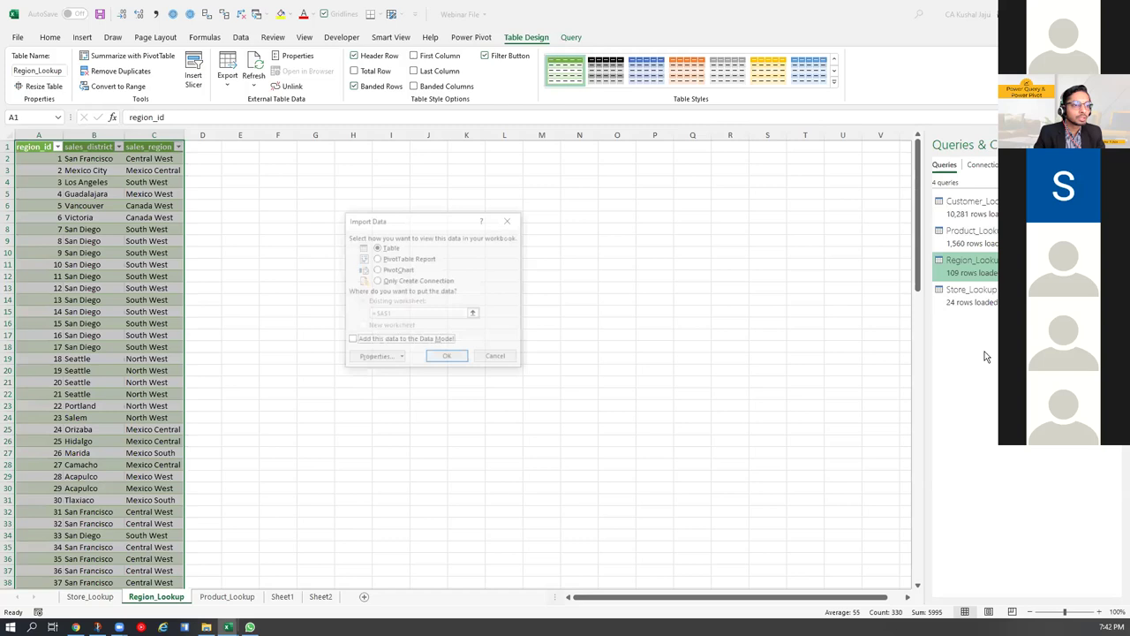
click(378, 281)
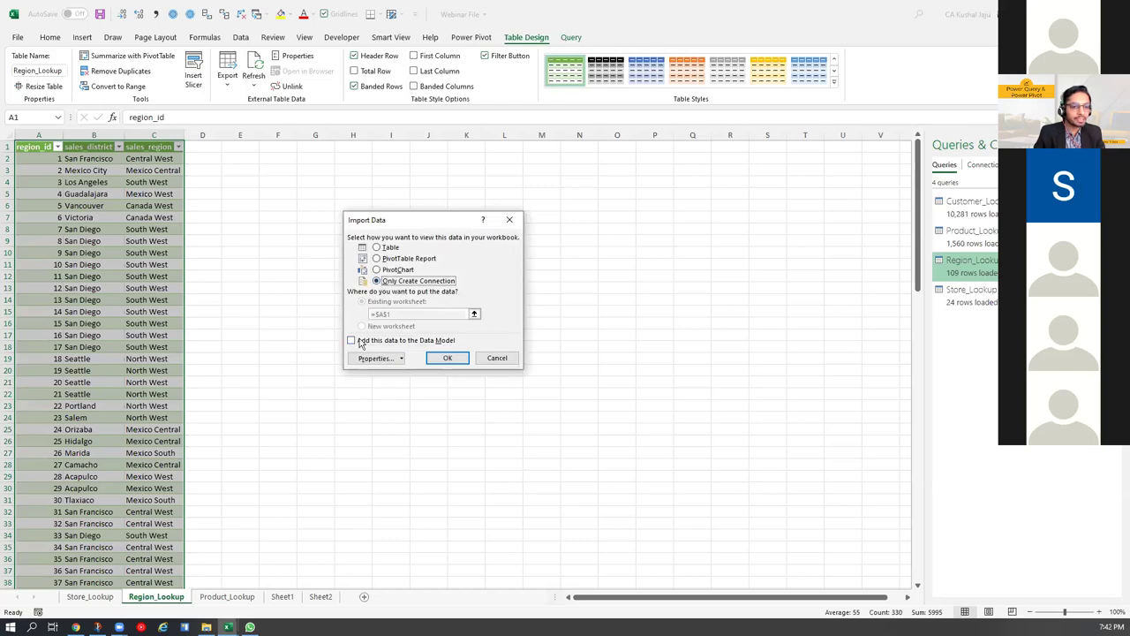
click(447, 357)
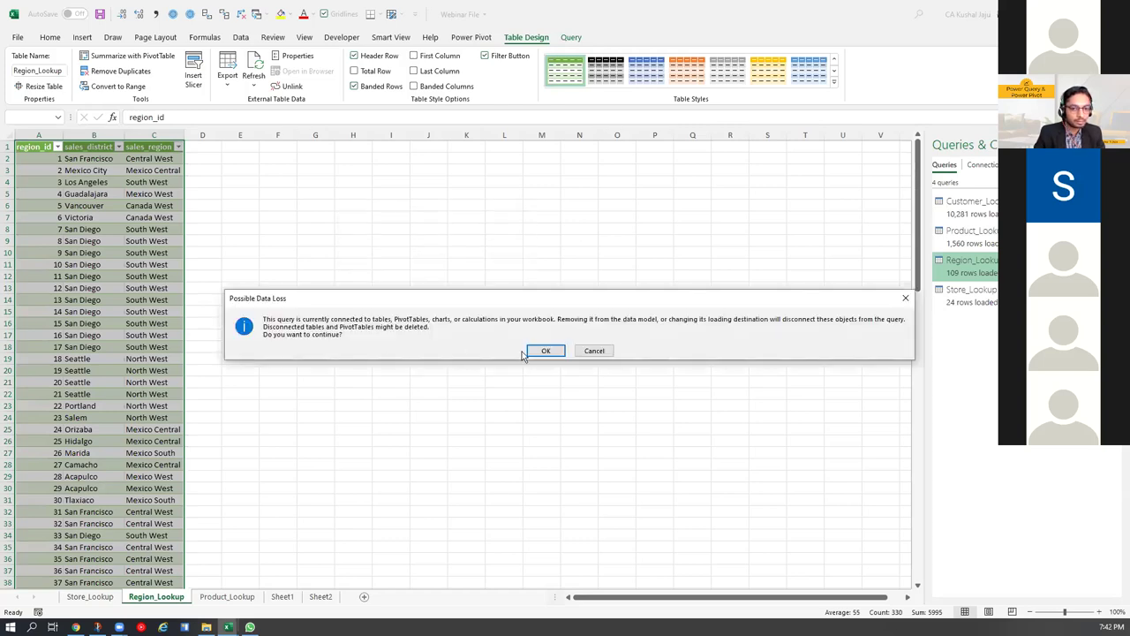
click(532, 352)
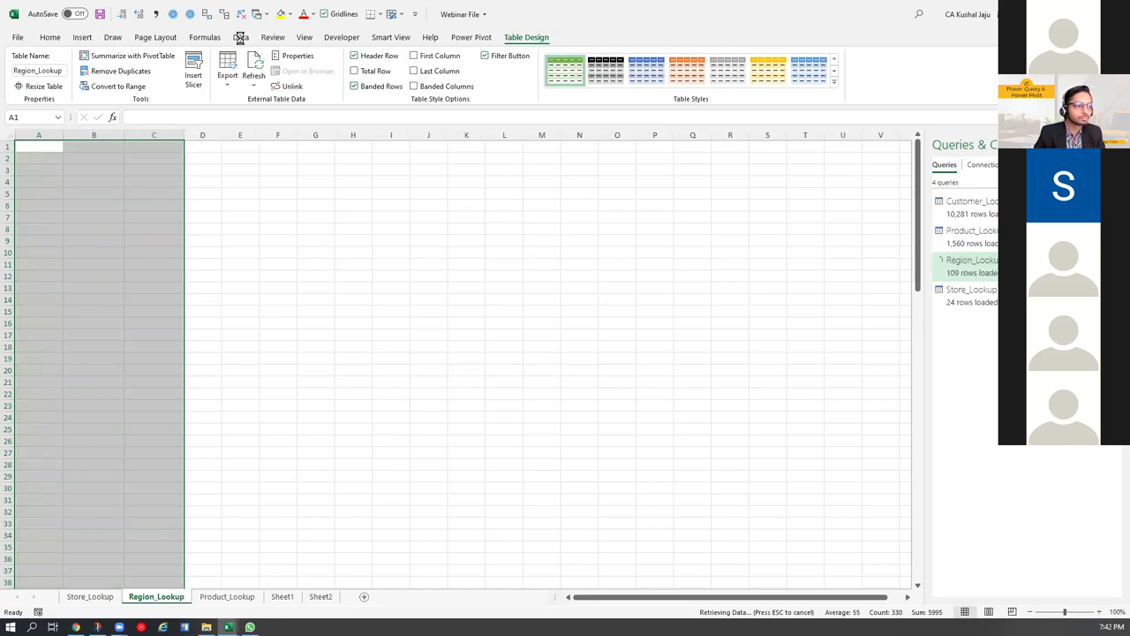
- Delete the grouped Store_Lookup, Region_Lookup and Product_Lookup sheets
click(240, 37)
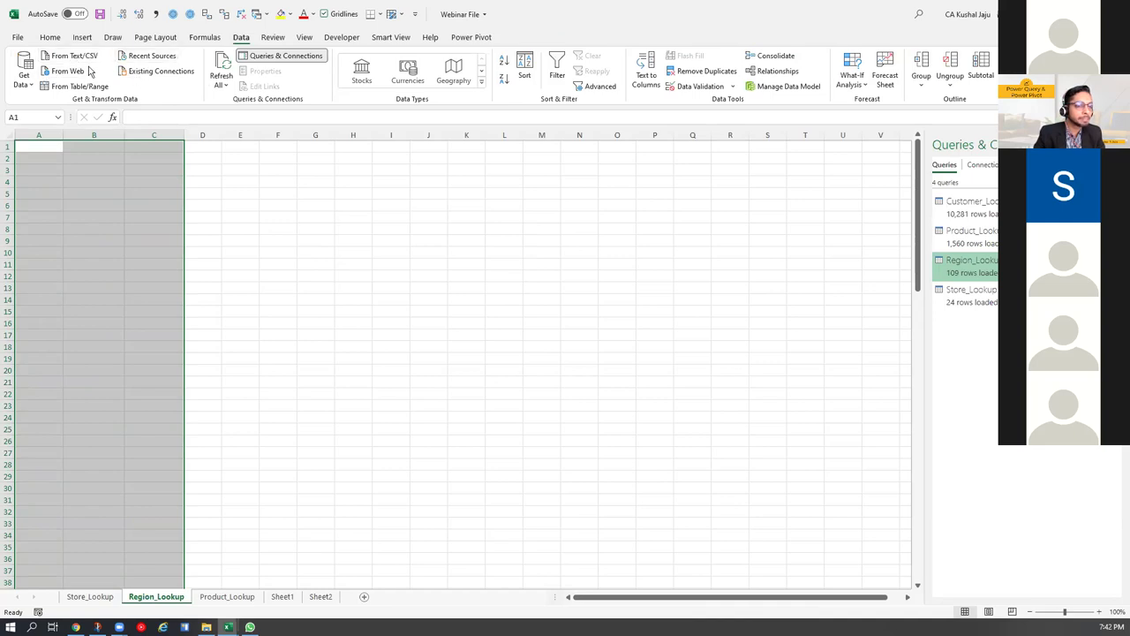
click(25, 84)
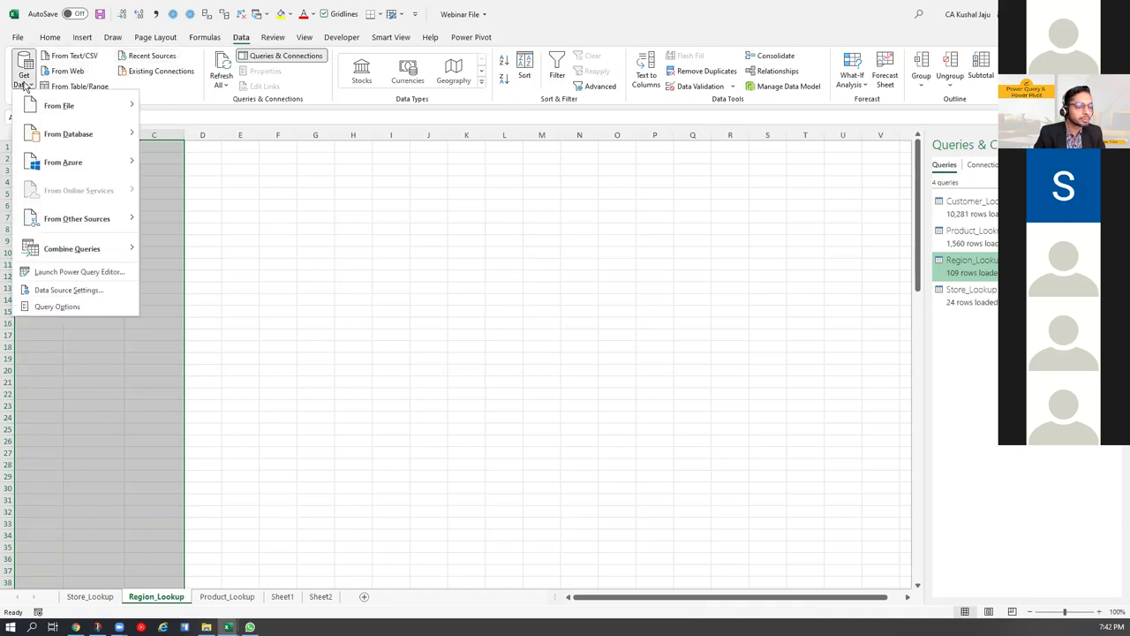
click(273, 349)
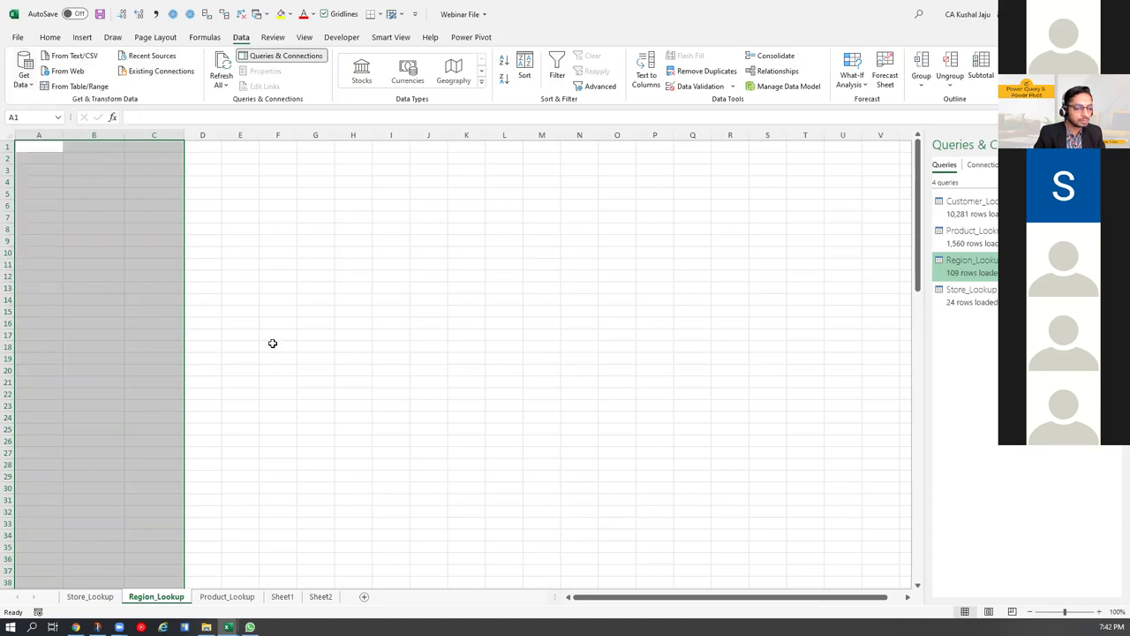
click(229, 597)
click(146, 596)
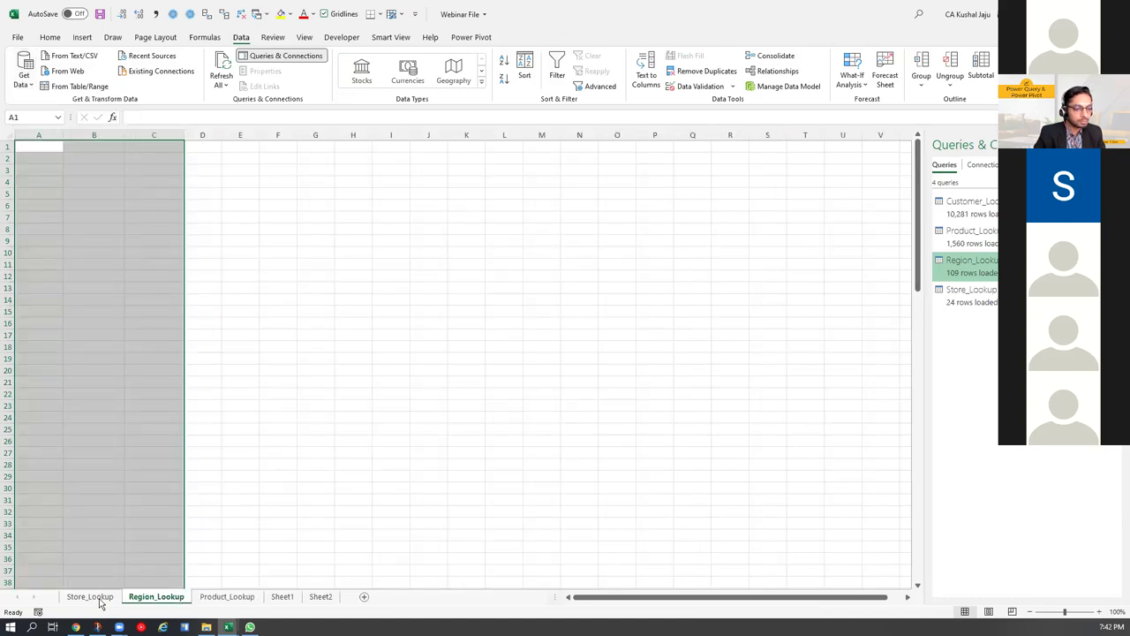
ctrl+click(89, 596)
ctrl+click(227, 597)
right_click(232, 597)
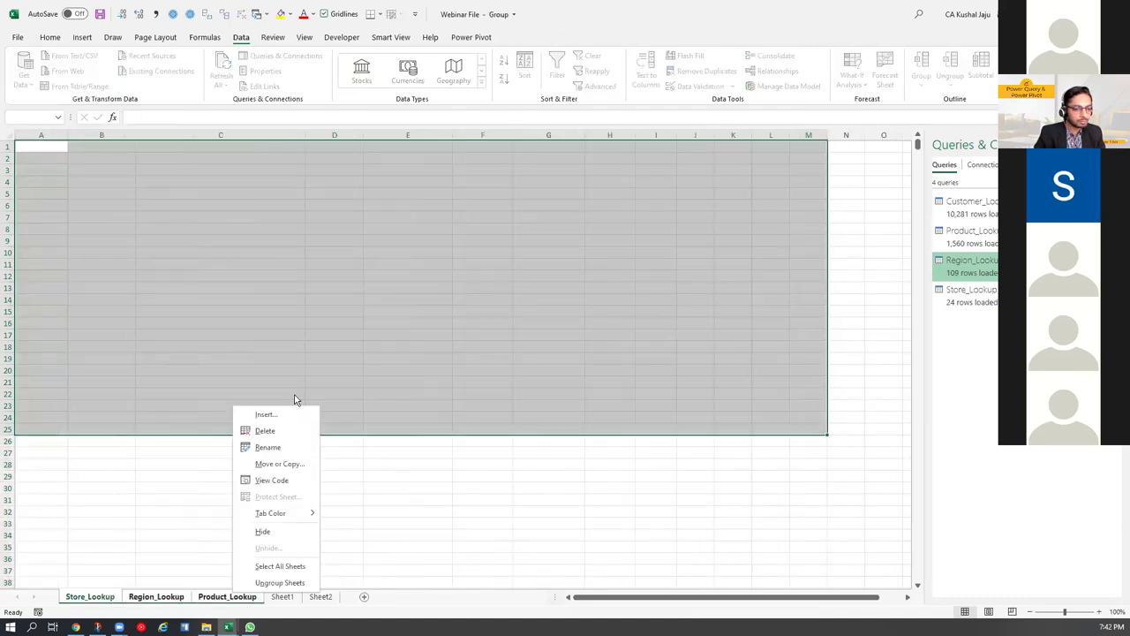
click(265, 429)
click(547, 347)
- Save the Webinar File workbook with Ctrl+S
click(119, 193)
key(Home)
key(ctrl+s)
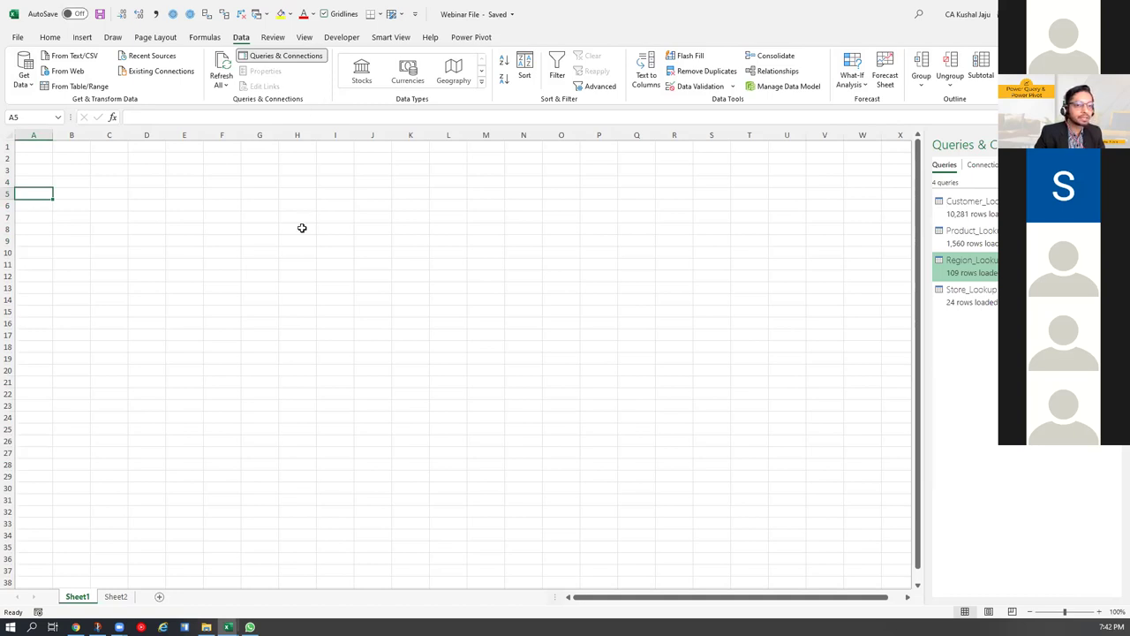
click(340, 250)
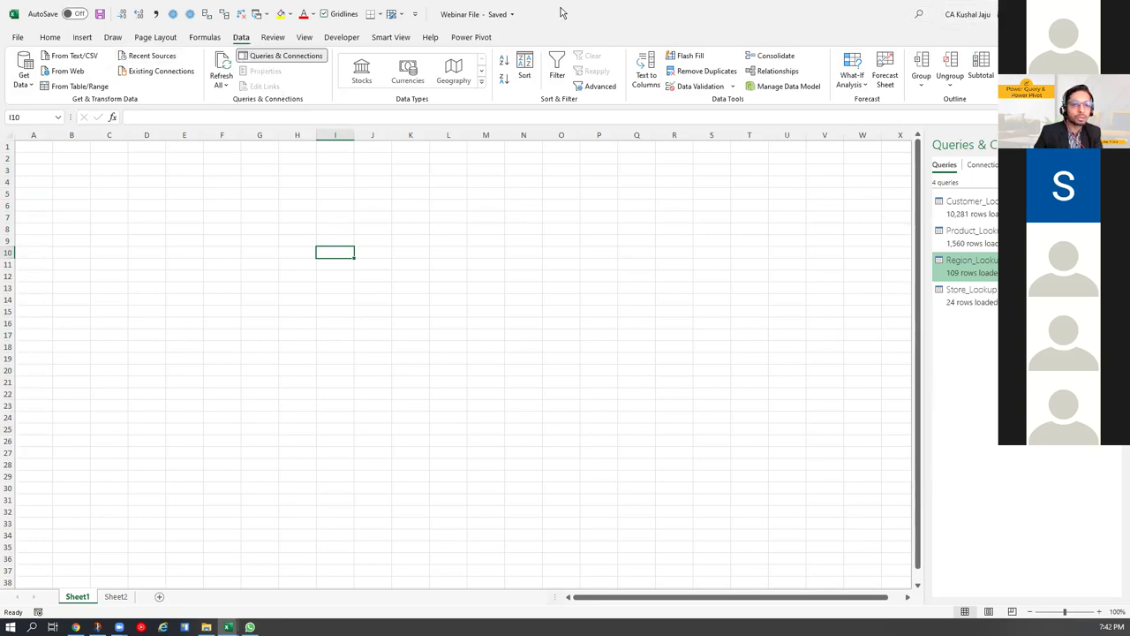
click(915, 17)
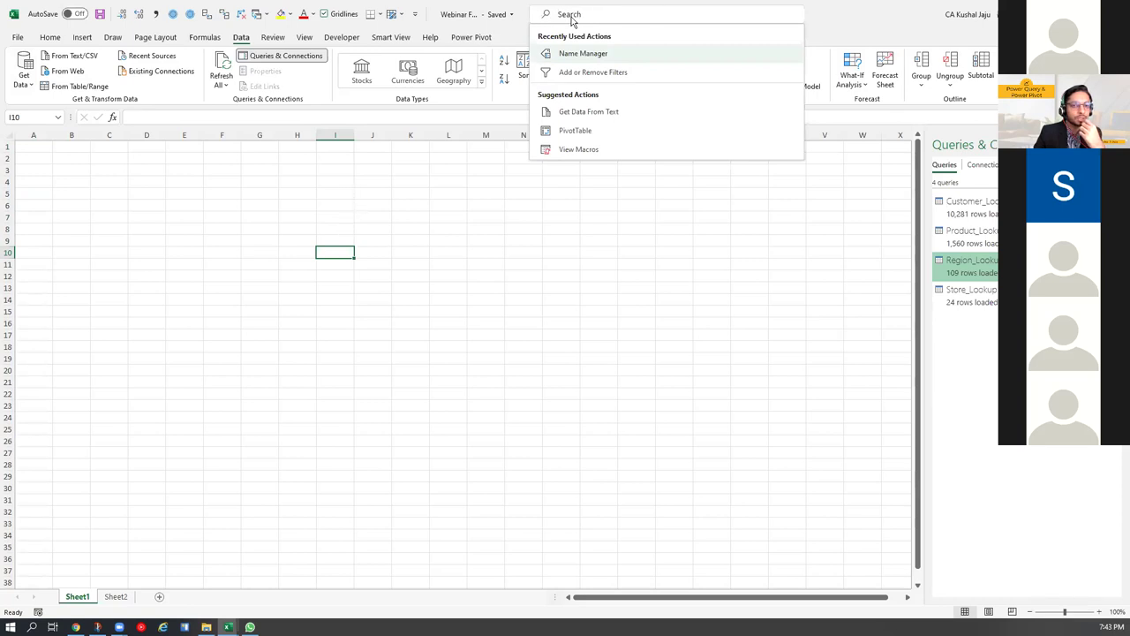
text(get data)
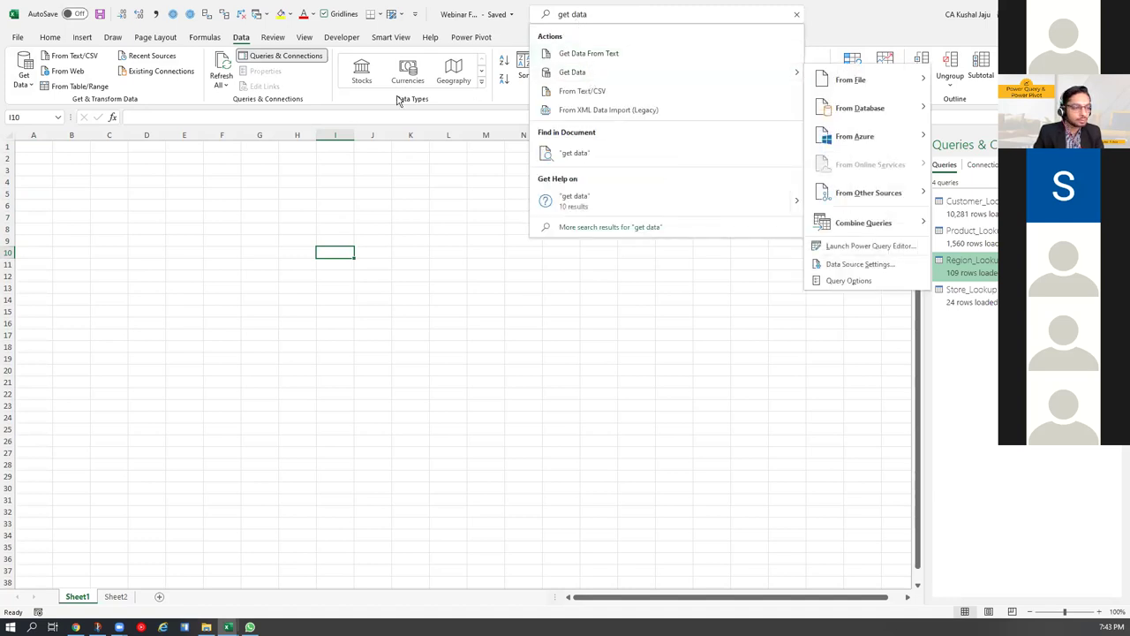
key(Escape)
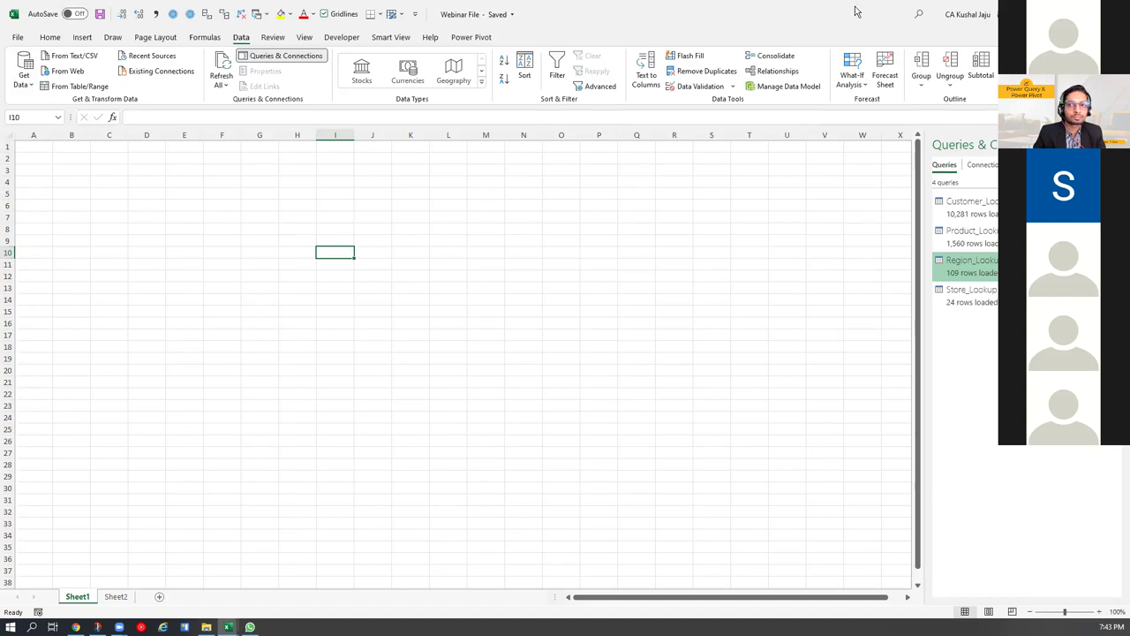
click(918, 18)
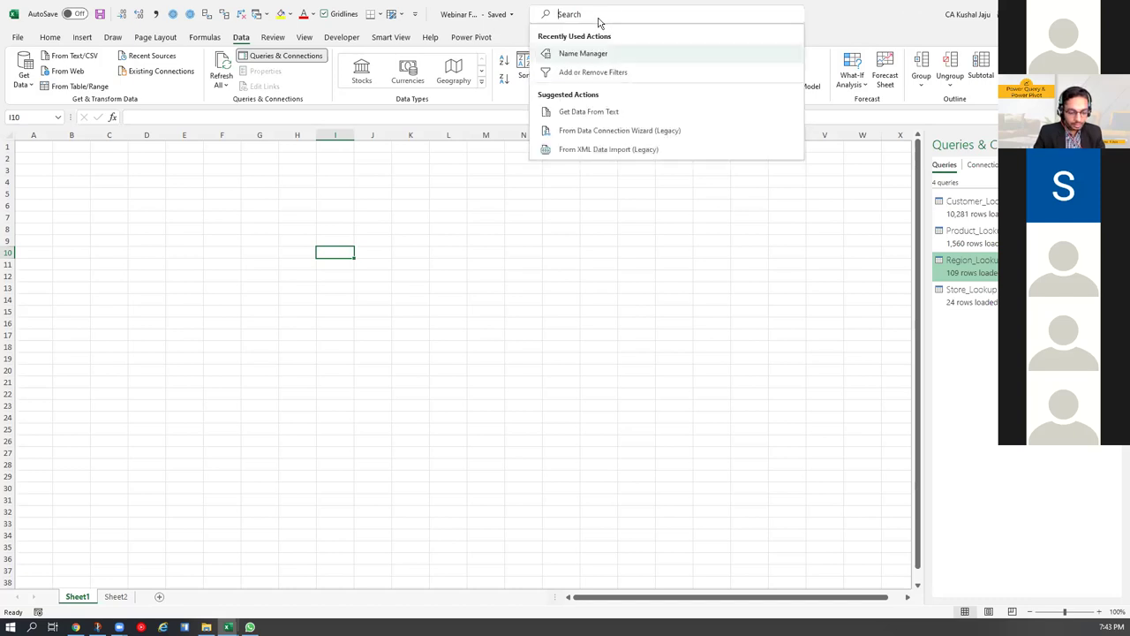
text(get data)
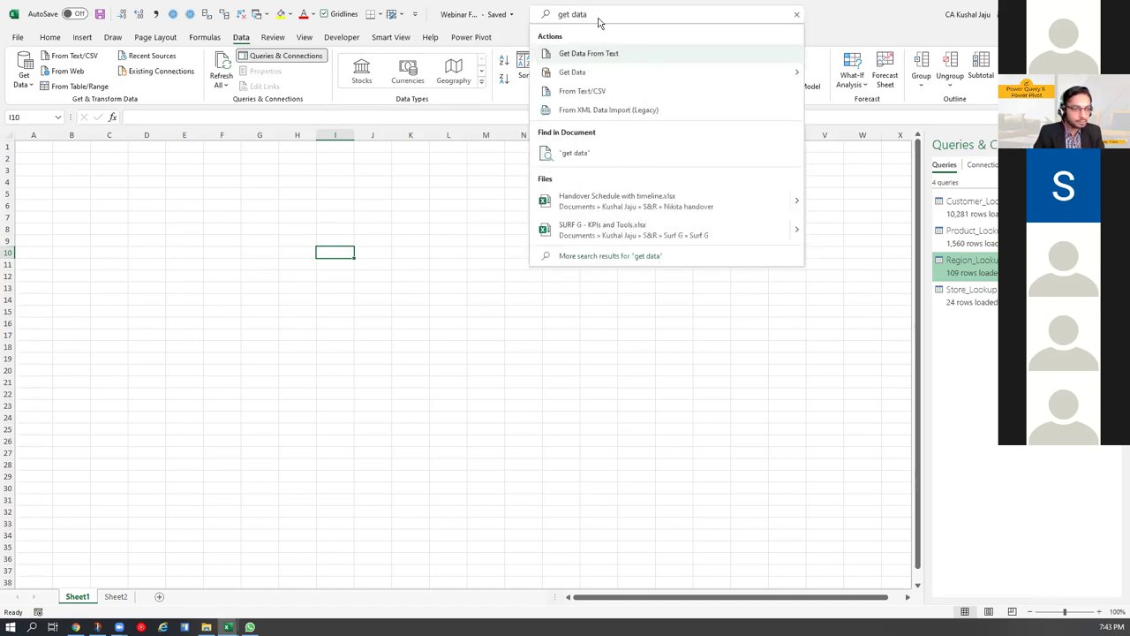
mouse_move(572, 73)
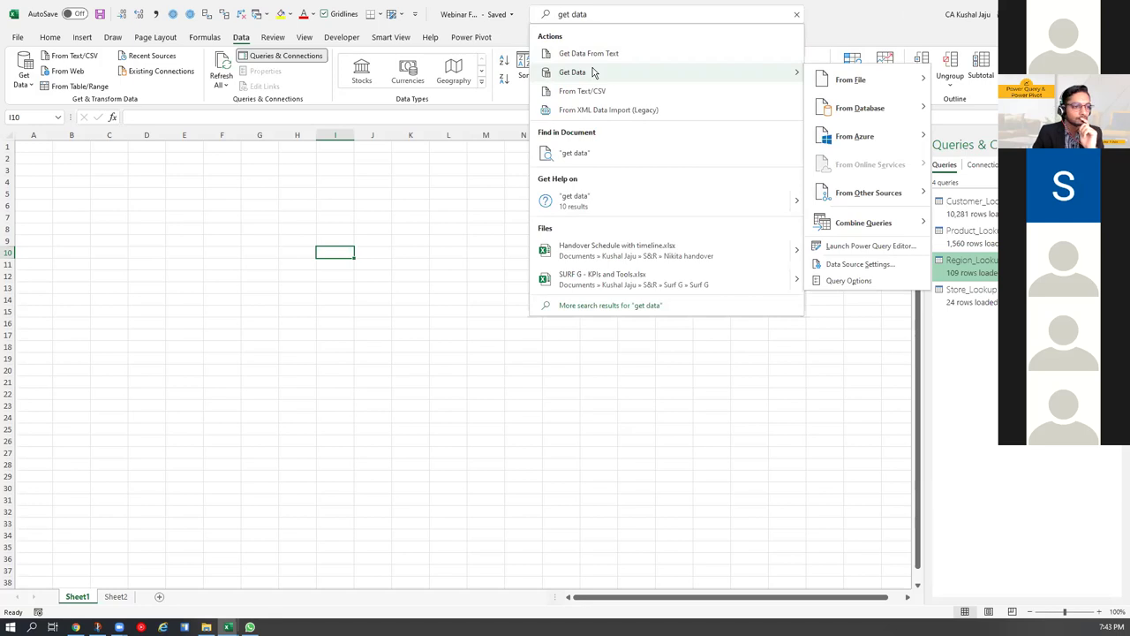
click(325, 268)
click(384, 261)
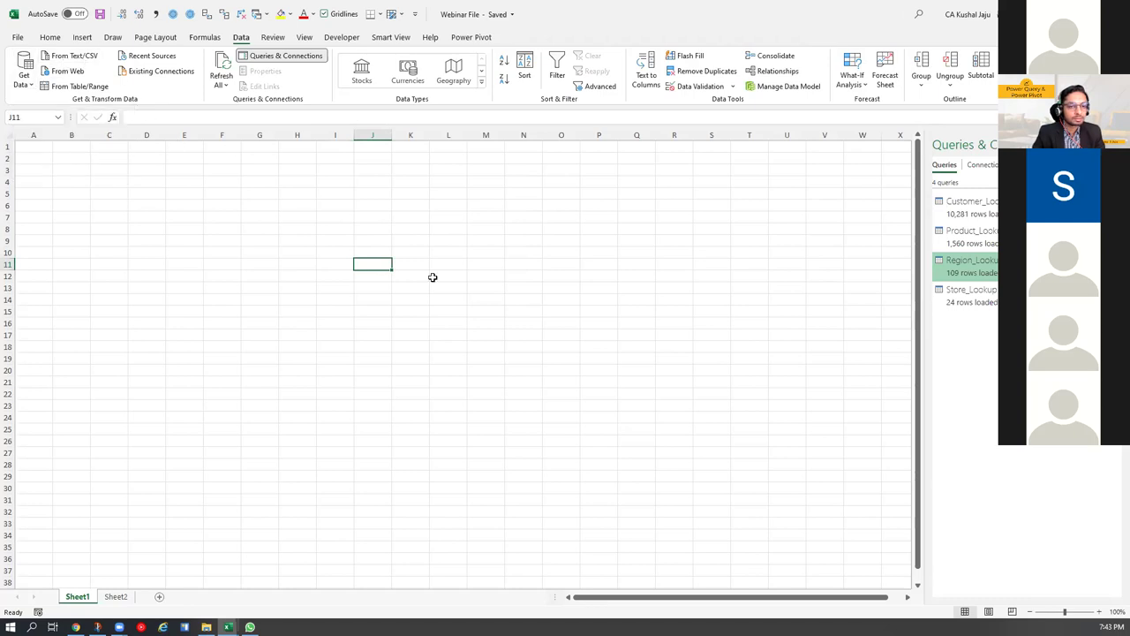
click(404, 243)
key(ctrl+s)
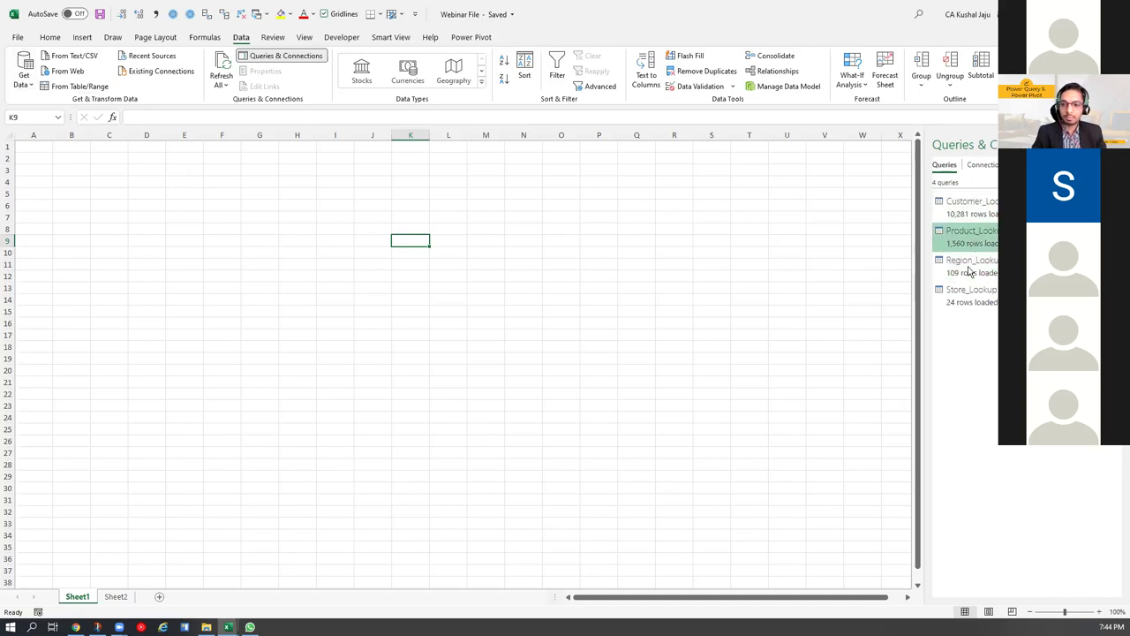
- Import Calendar_Lookup.csv via From Text/CSV and choose Transform Data
click(23, 76)
mouse_move(209, 128)
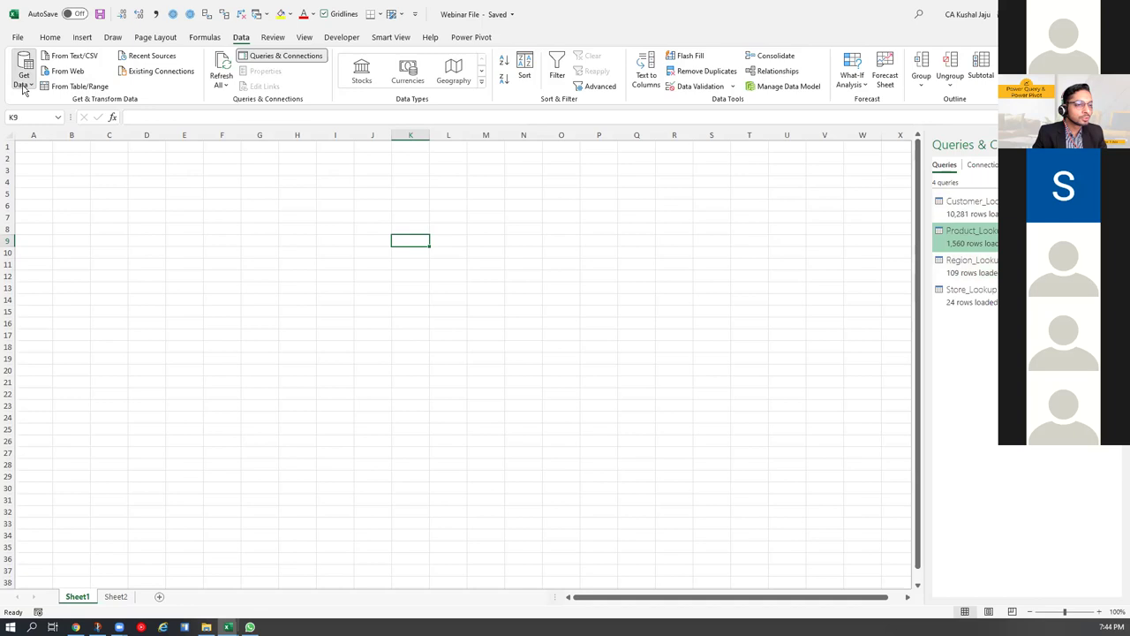
click(211, 134)
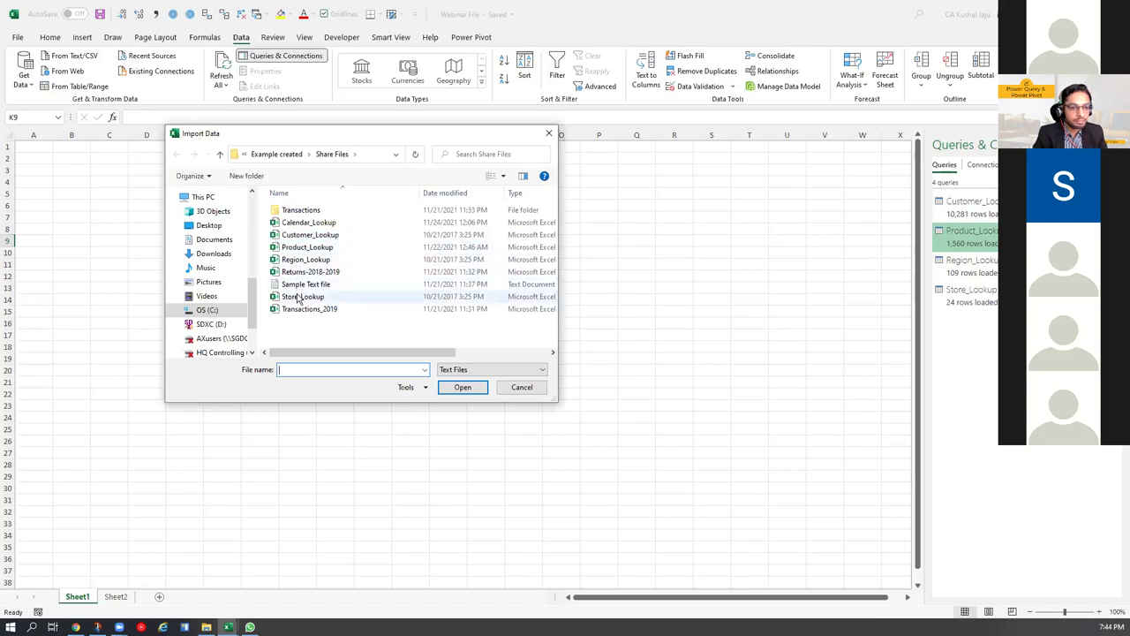
click(308, 225)
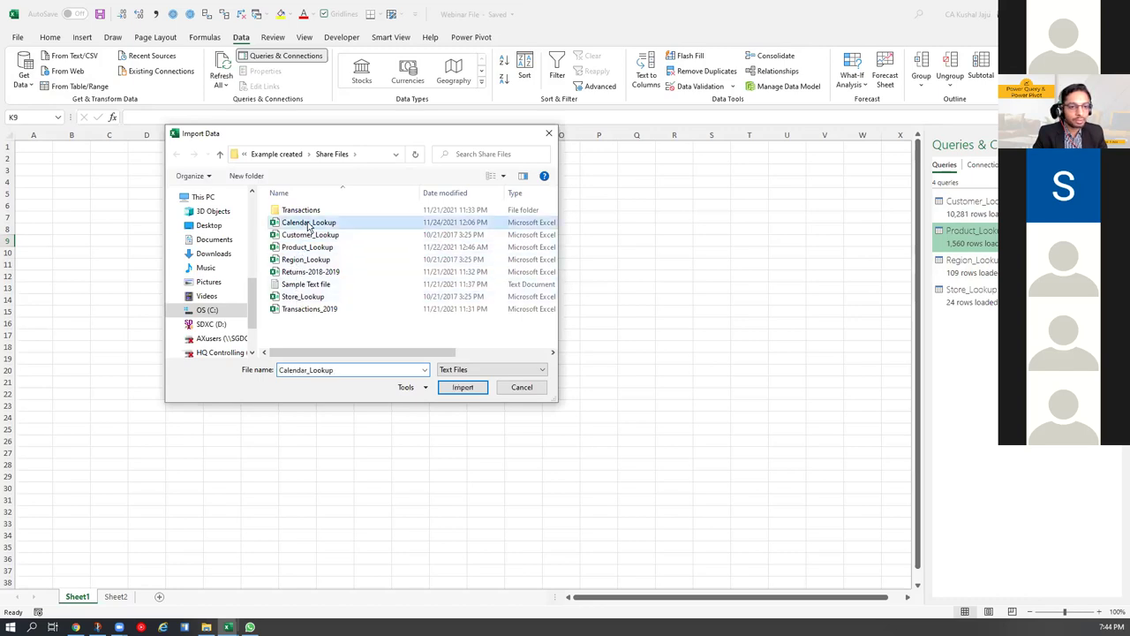
click(459, 388)
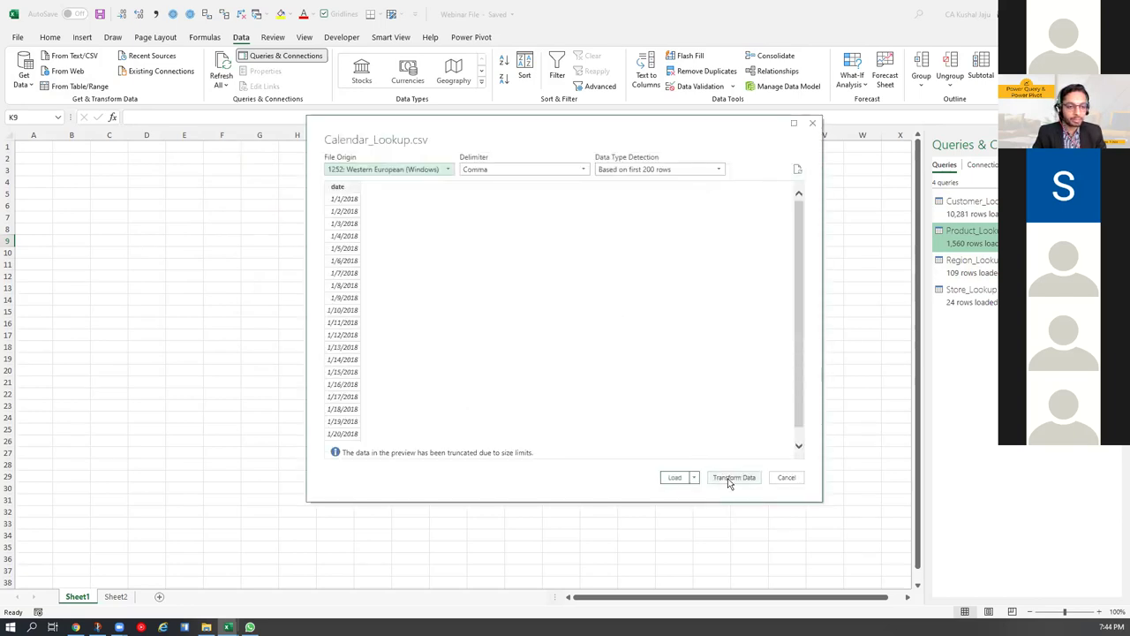
click(729, 479)
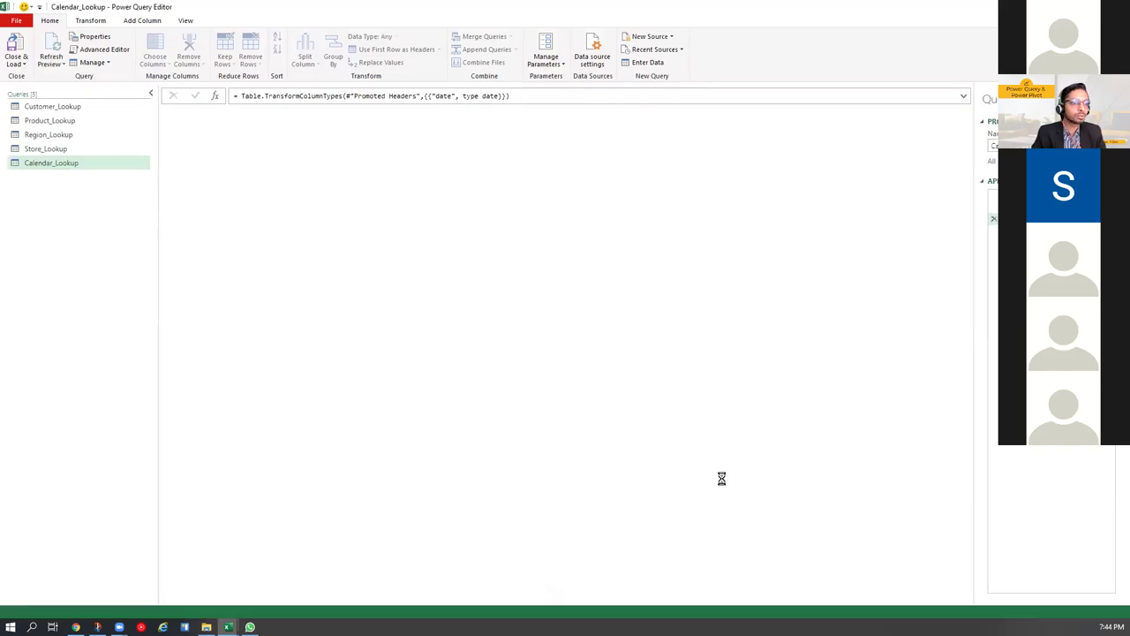
- Review Calendar_Lookup's Source and Changed Type steps, keeping its name unchanged
click(124, 168)
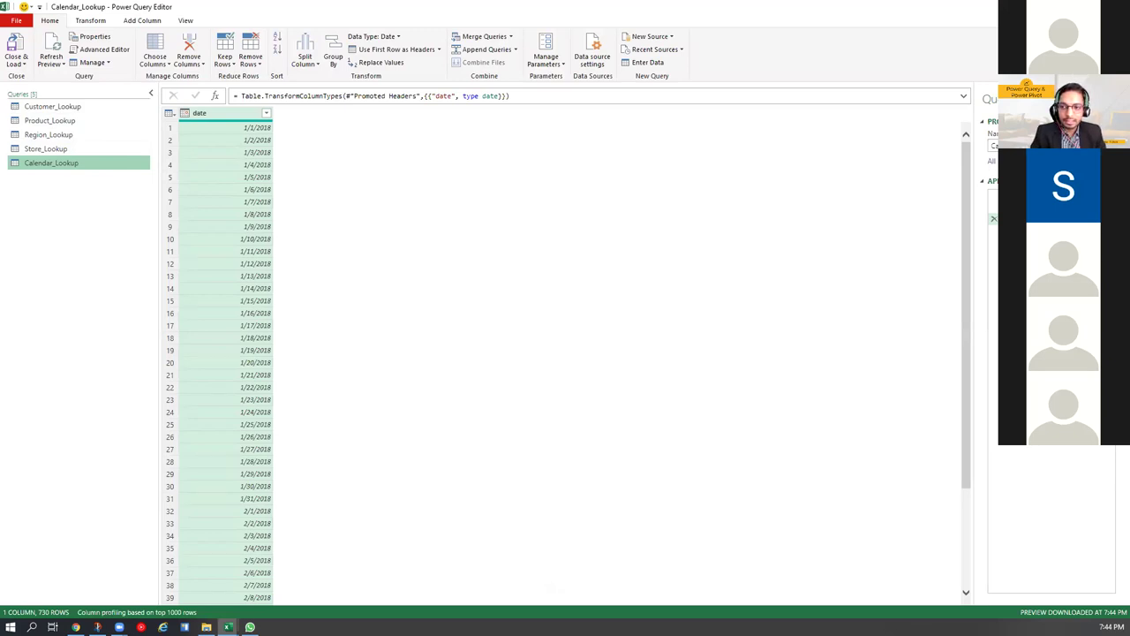
click(987, 147)
key(Return)
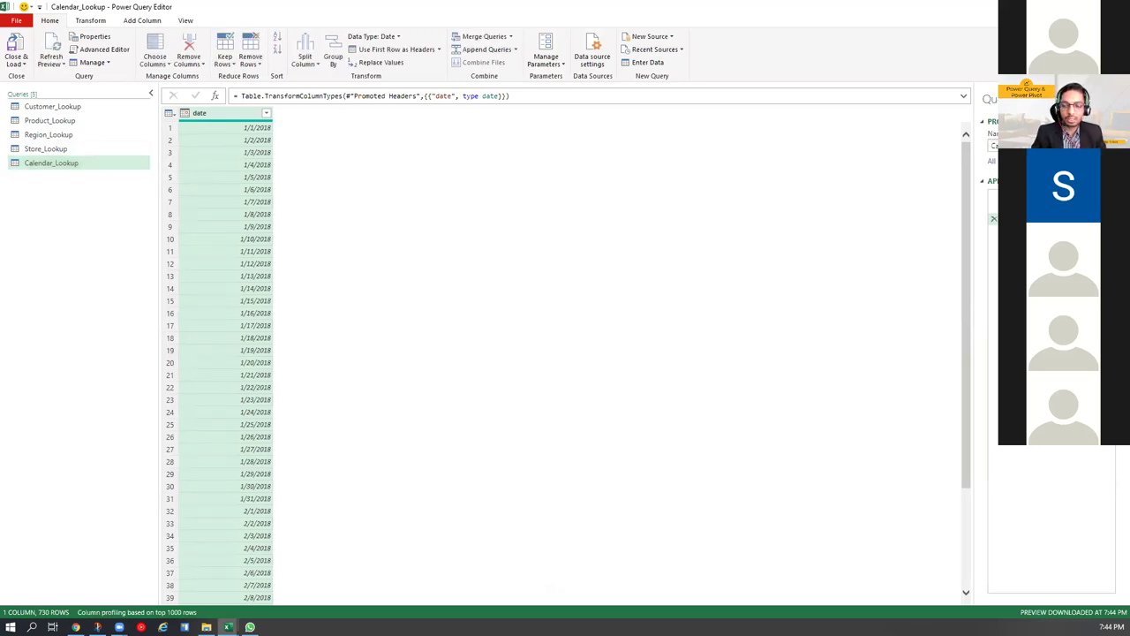
click(991, 194)
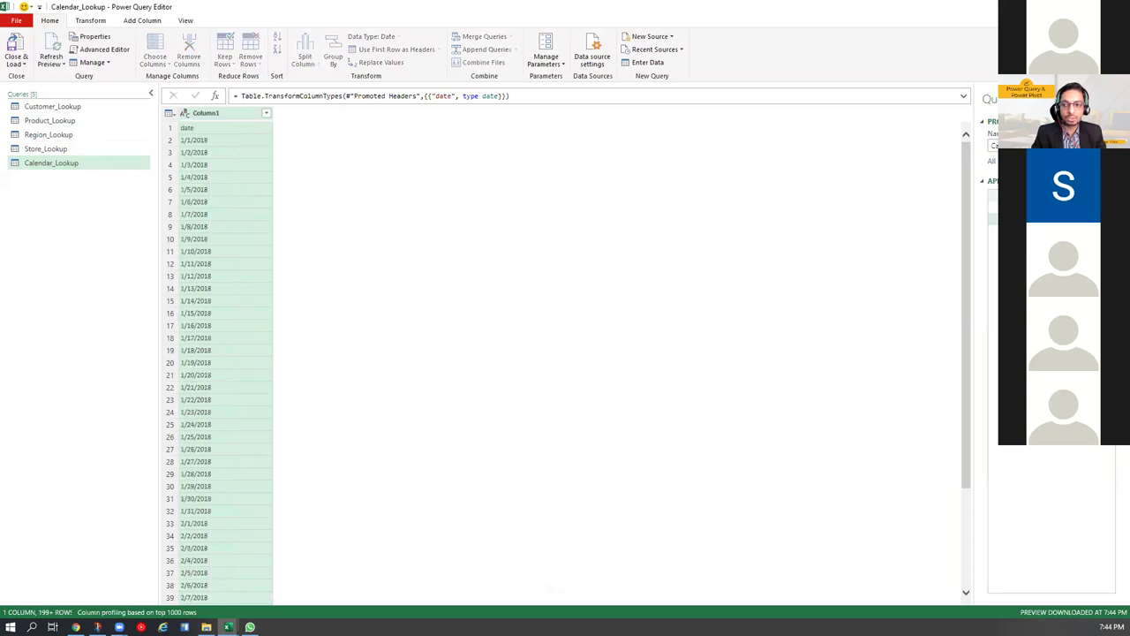
click(990, 219)
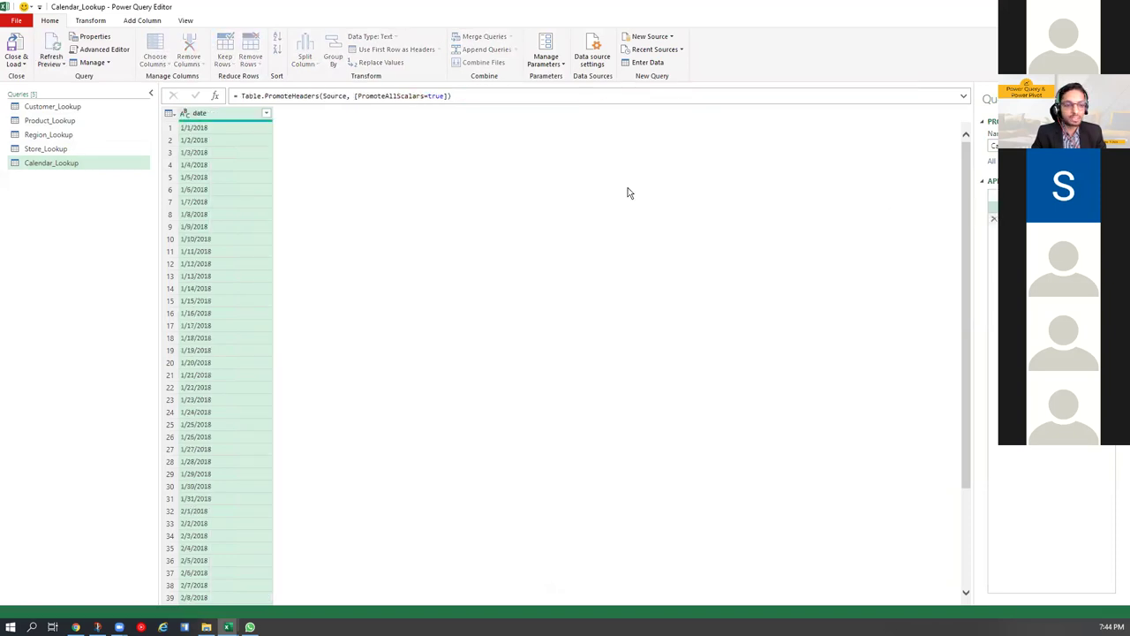
- Switch between Customer_Lookup and Region_Lookup, ending on Customer_Lookup's table
click(56, 107)
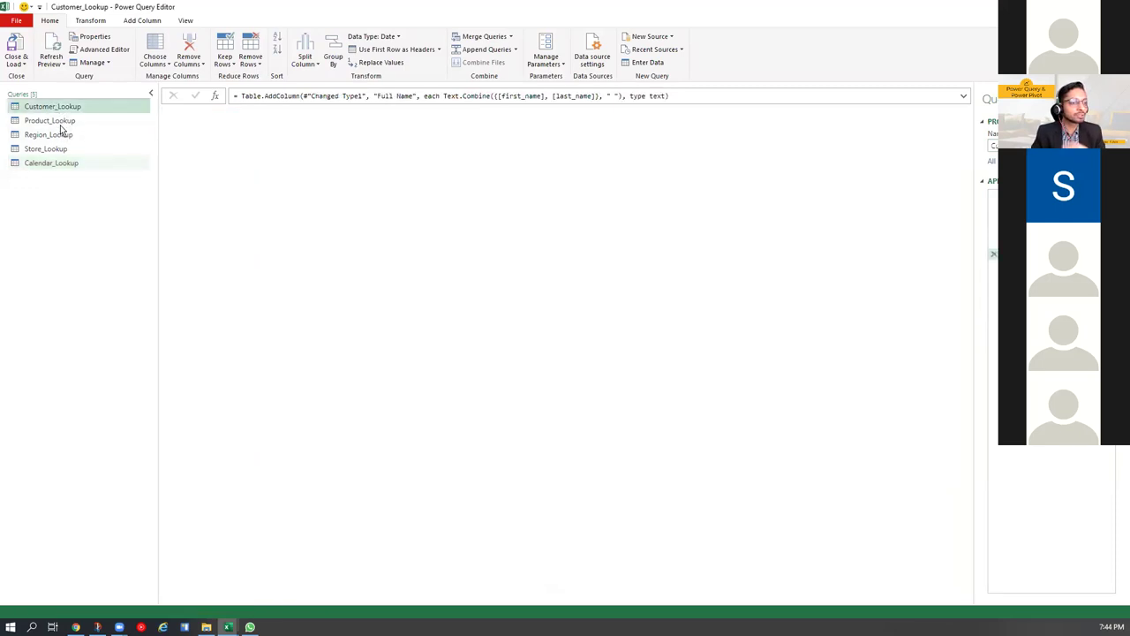
click(58, 136)
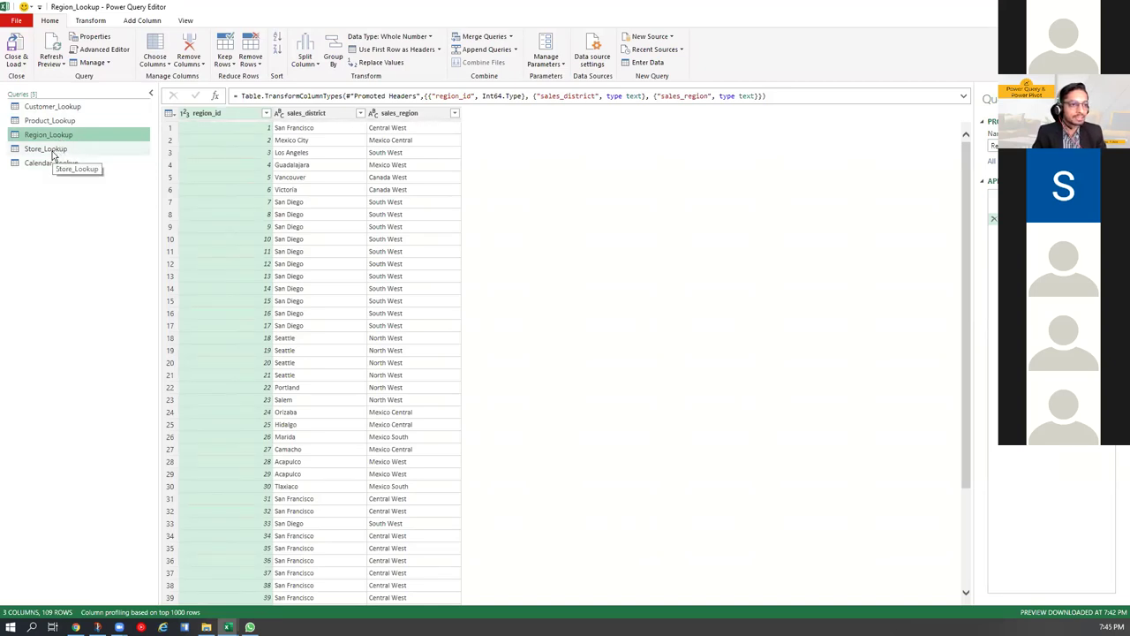
click(55, 107)
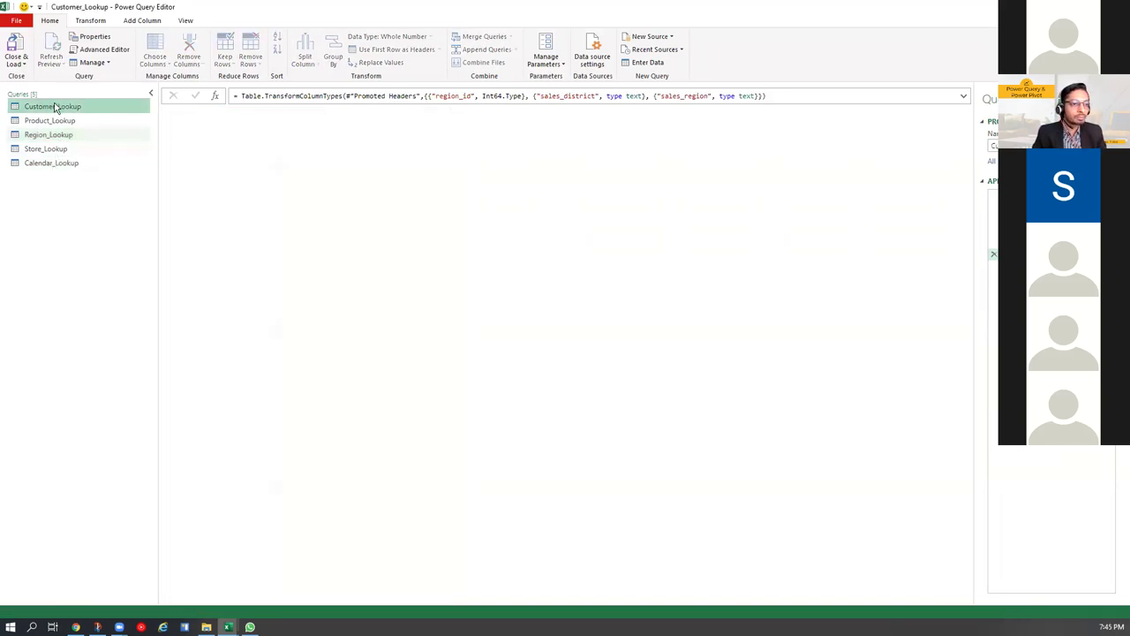
- Under Add Column, select the first_name and last_name columns, then switch to Product_Lookup
click(142, 21)
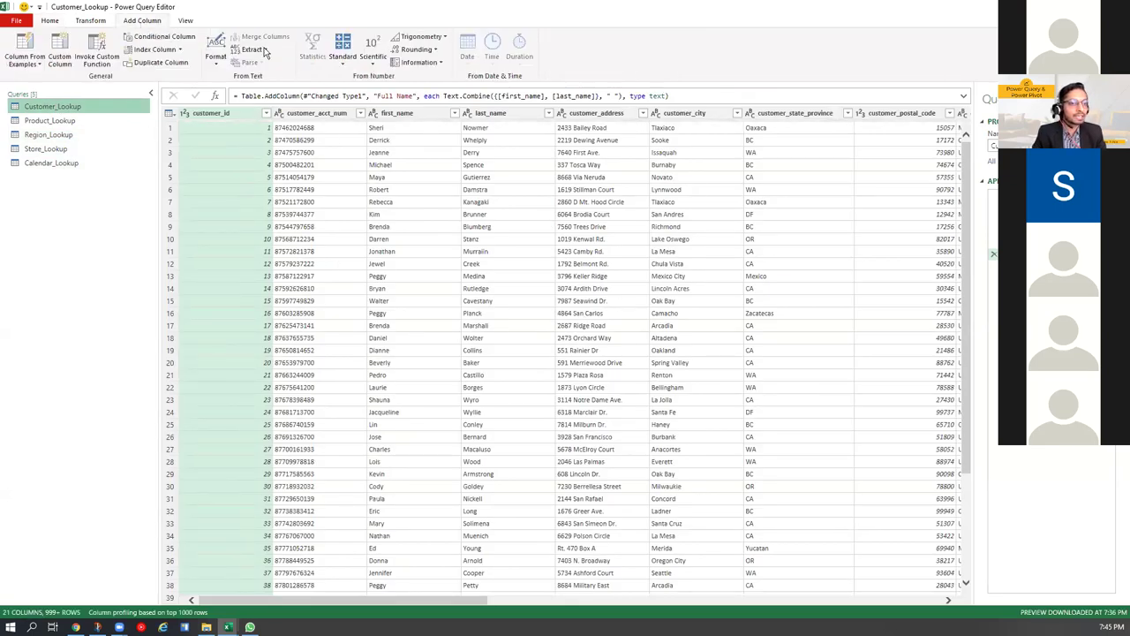
click(420, 109)
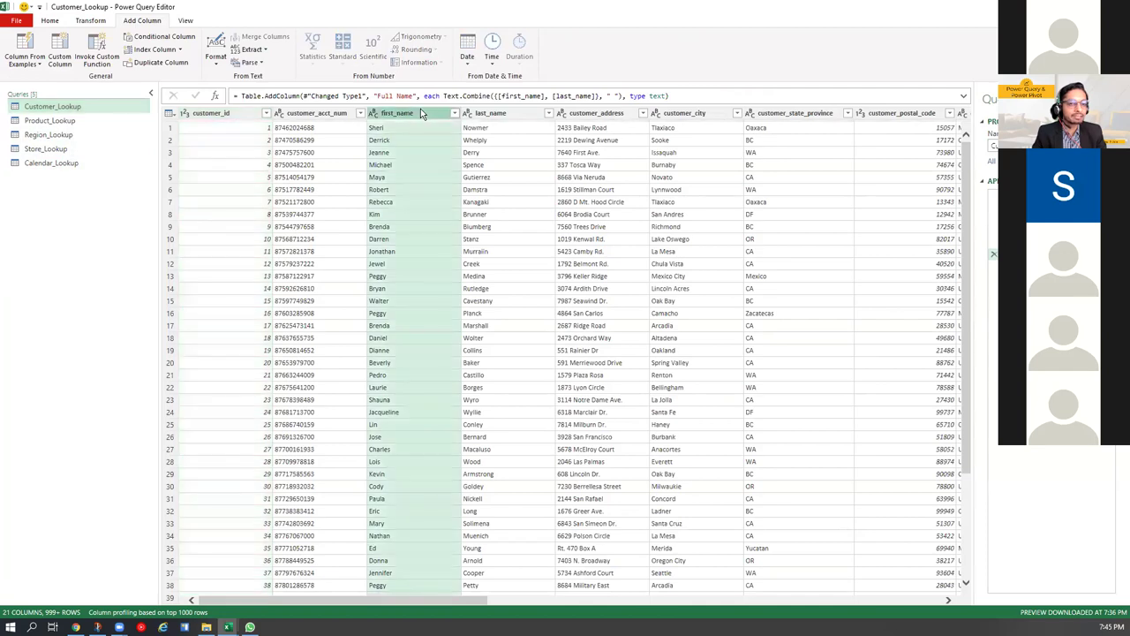
ctrl+click(487, 113)
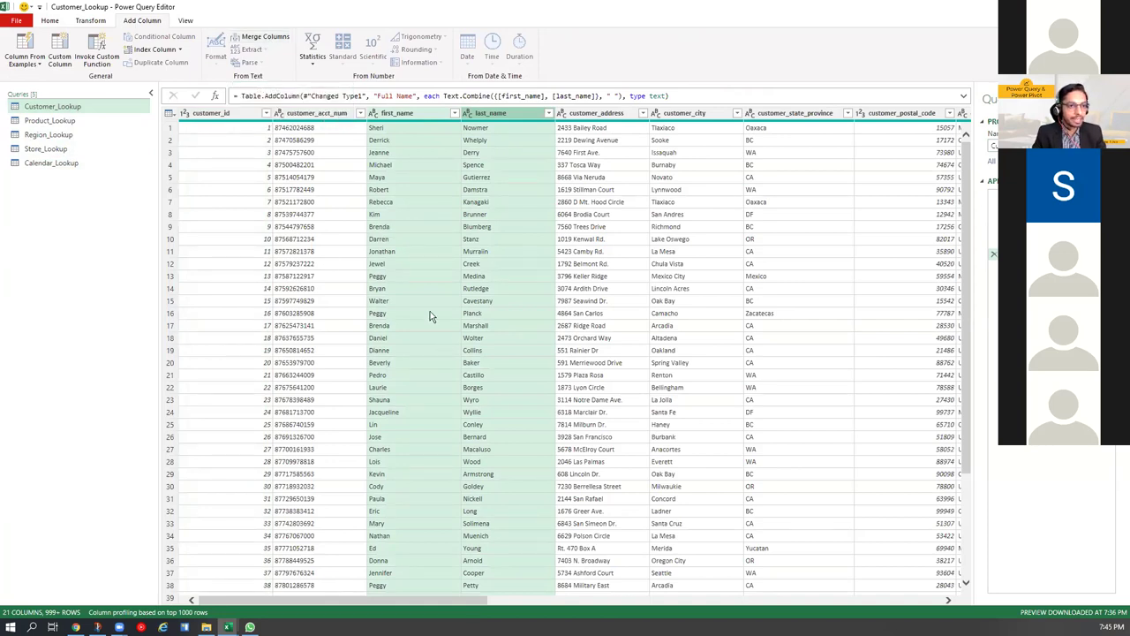
click(50, 122)
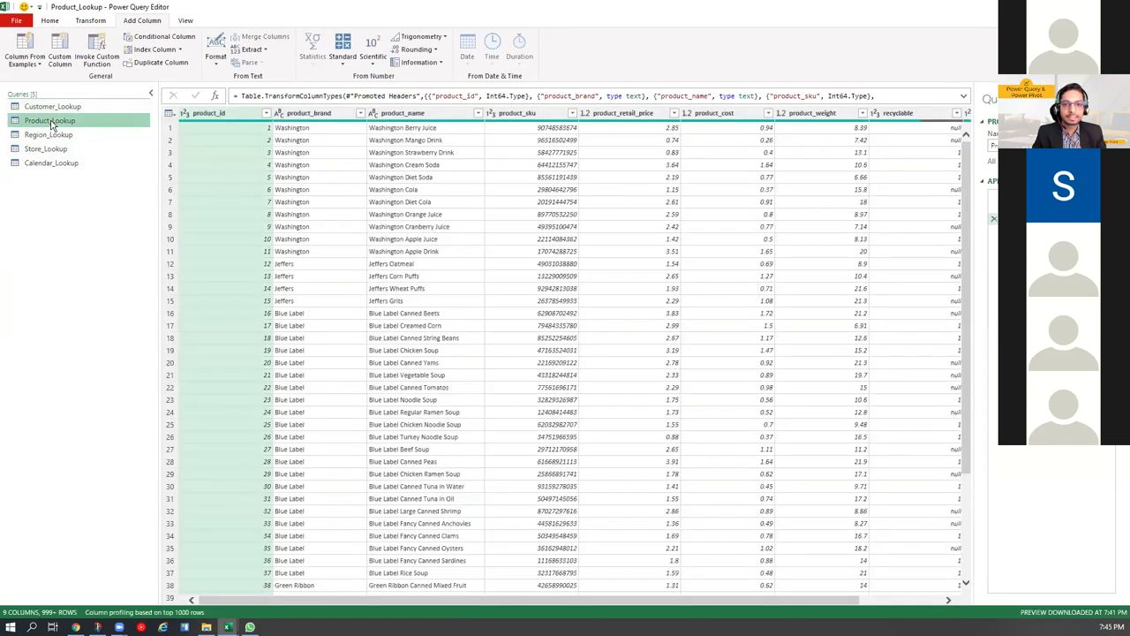
- Change product_retail_price to Currency, replacing the current type conversion
click(585, 113)
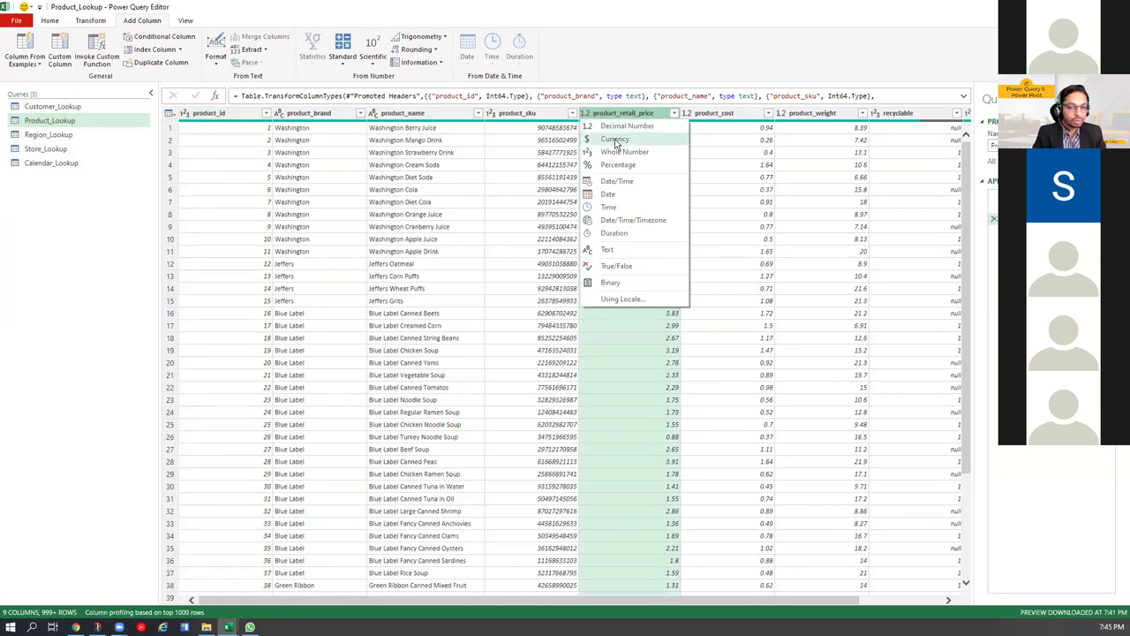
click(615, 138)
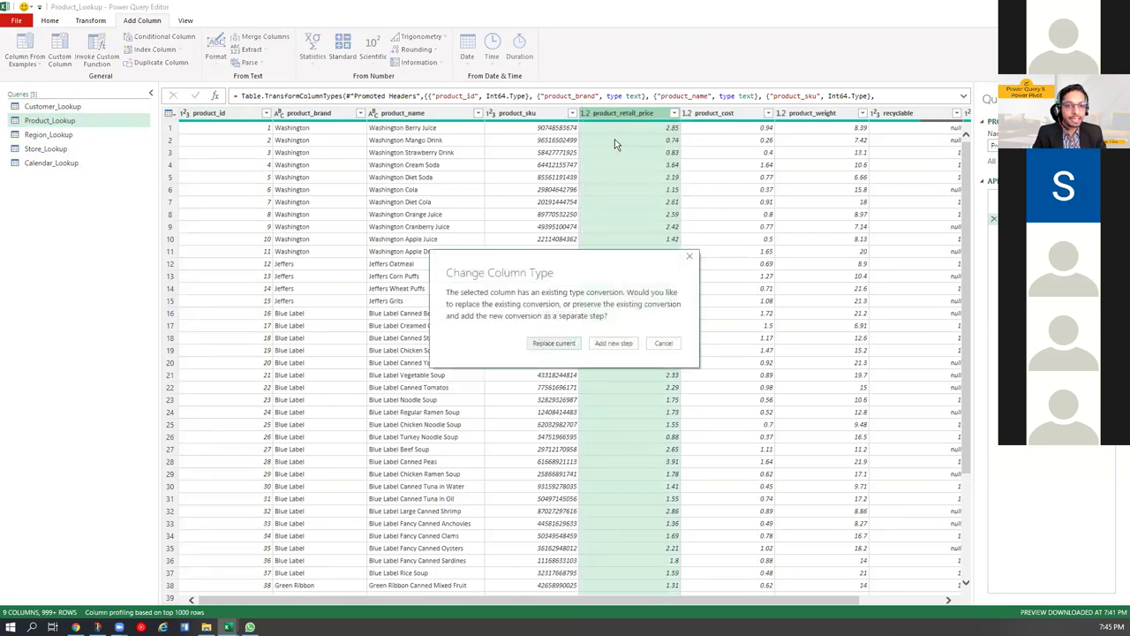
click(570, 344)
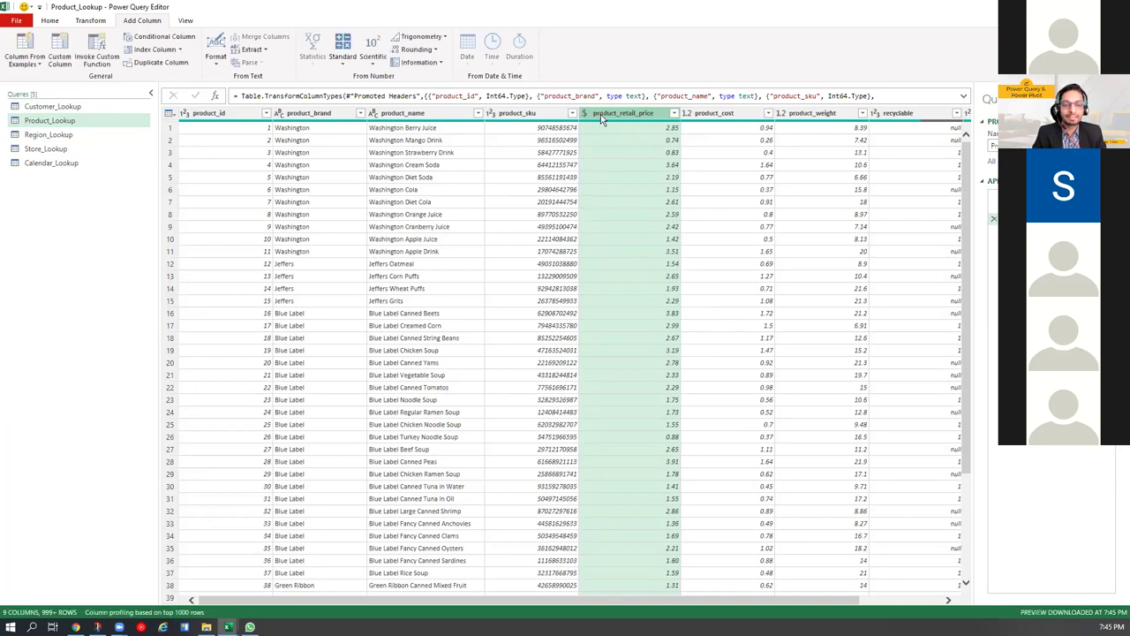
click(618, 177)
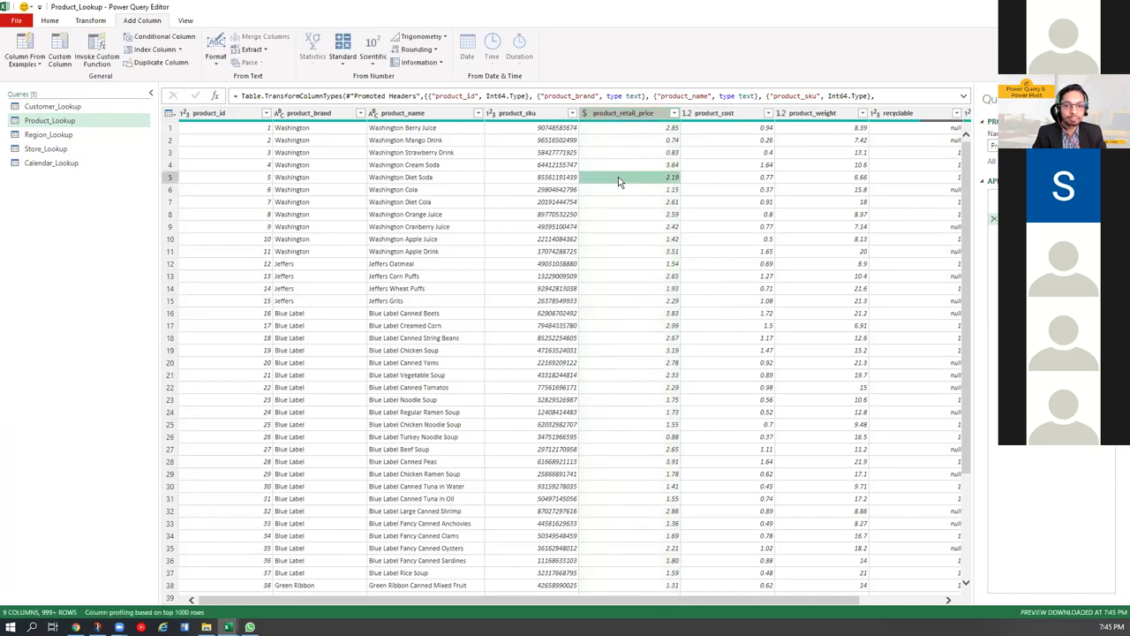
click(584, 113)
click(727, 119)
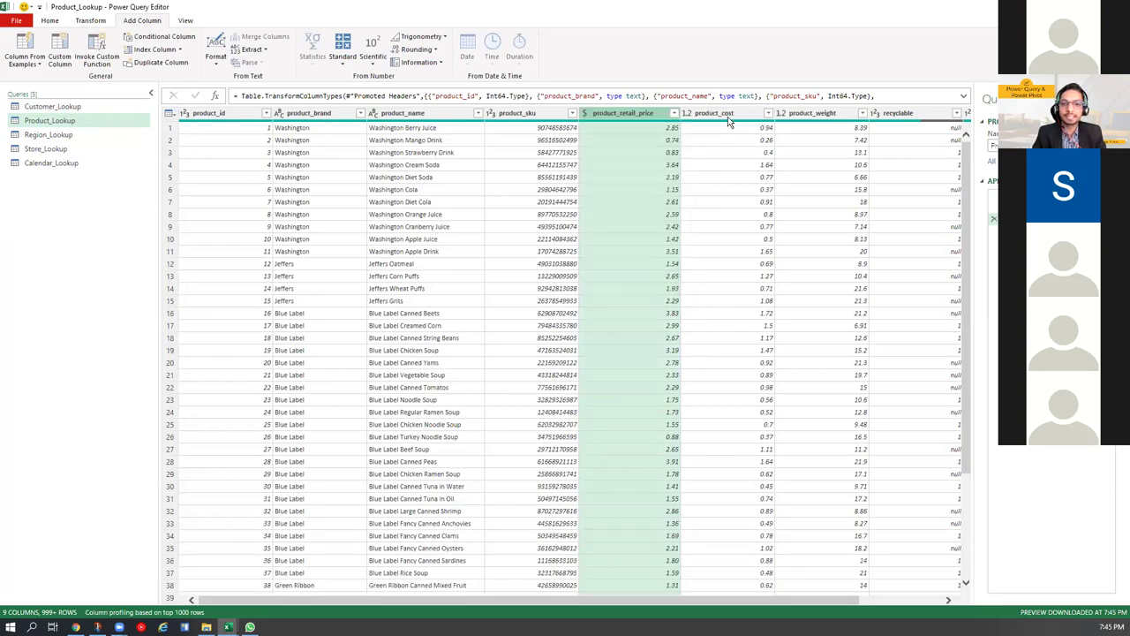
- Inspect the product_cost, product_weight and recyclable columns, including recyclable's null values
click(728, 113)
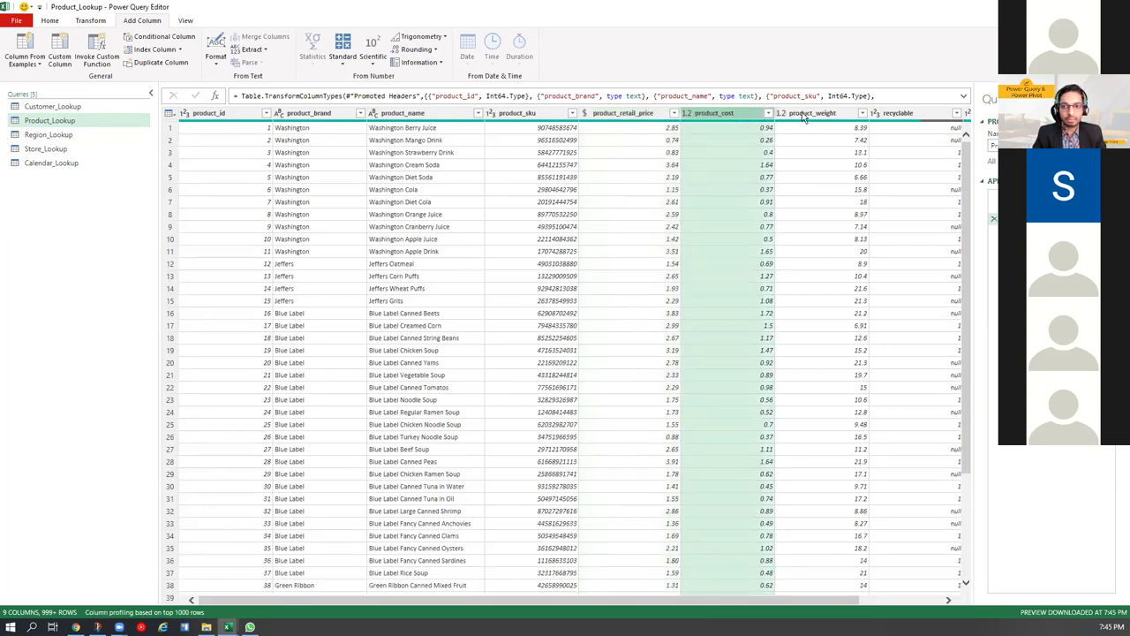
click(804, 113)
drag(815, 602, 904, 607)
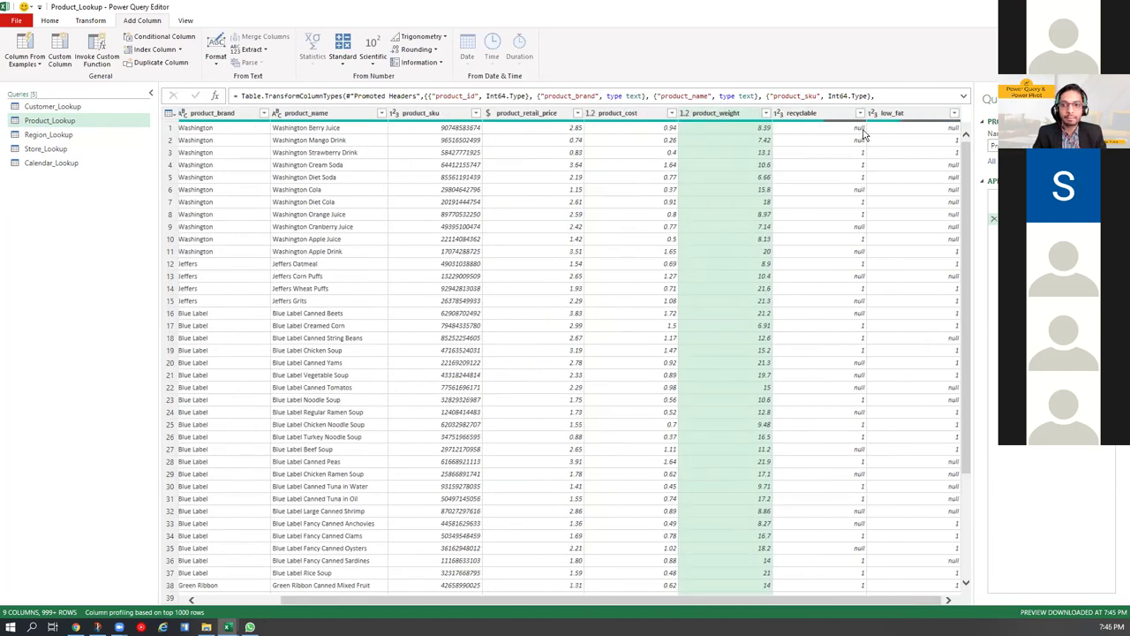
click(847, 128)
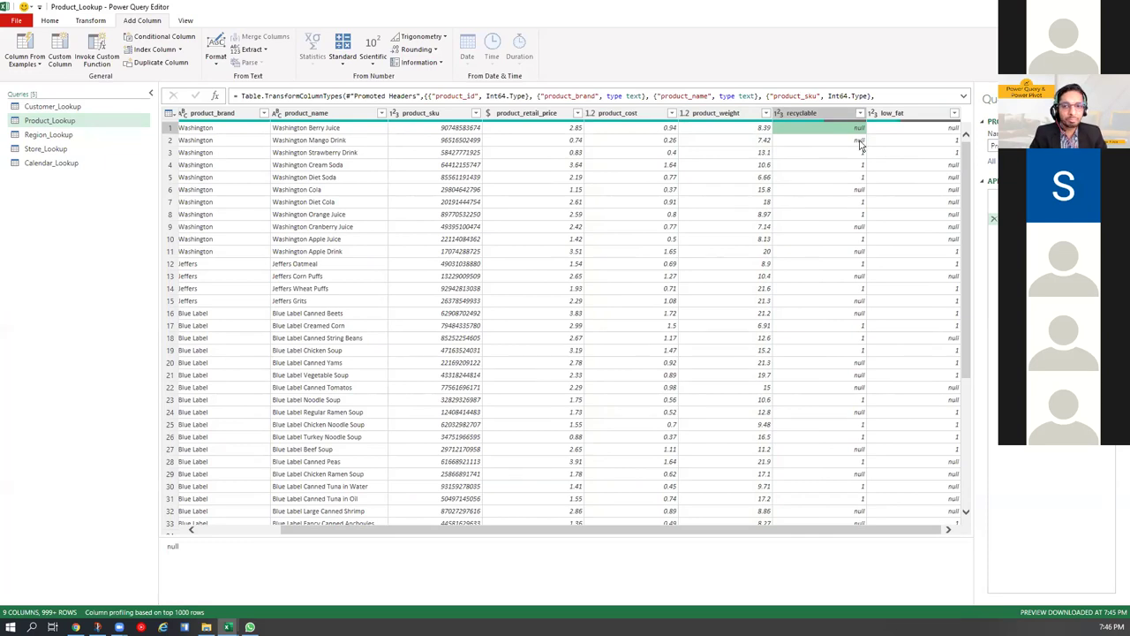
click(830, 115)
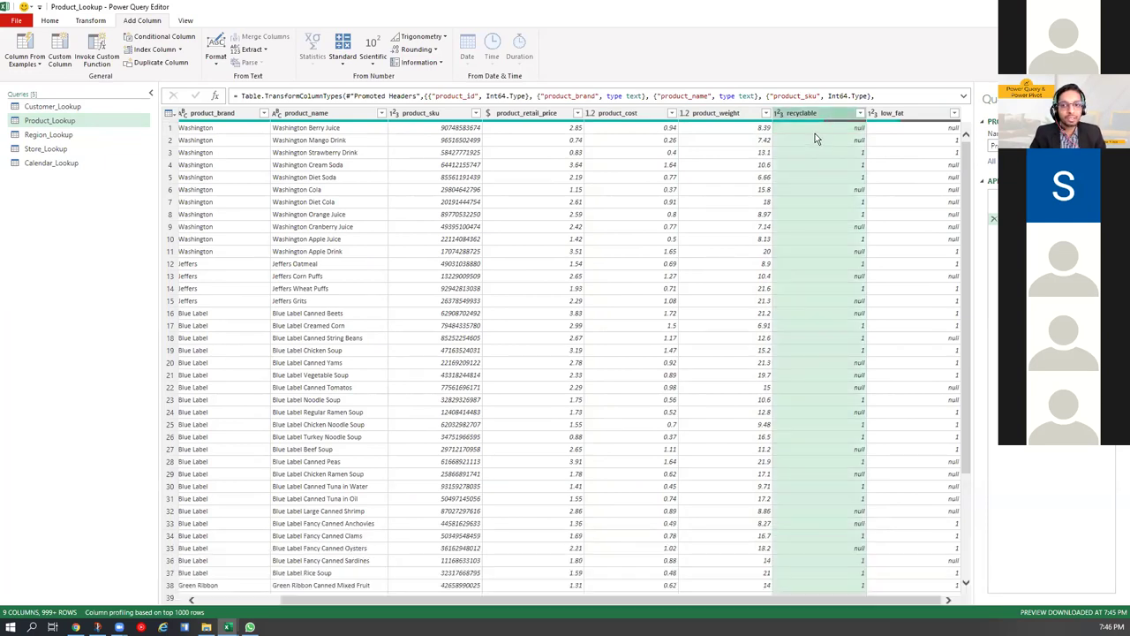
click(823, 128)
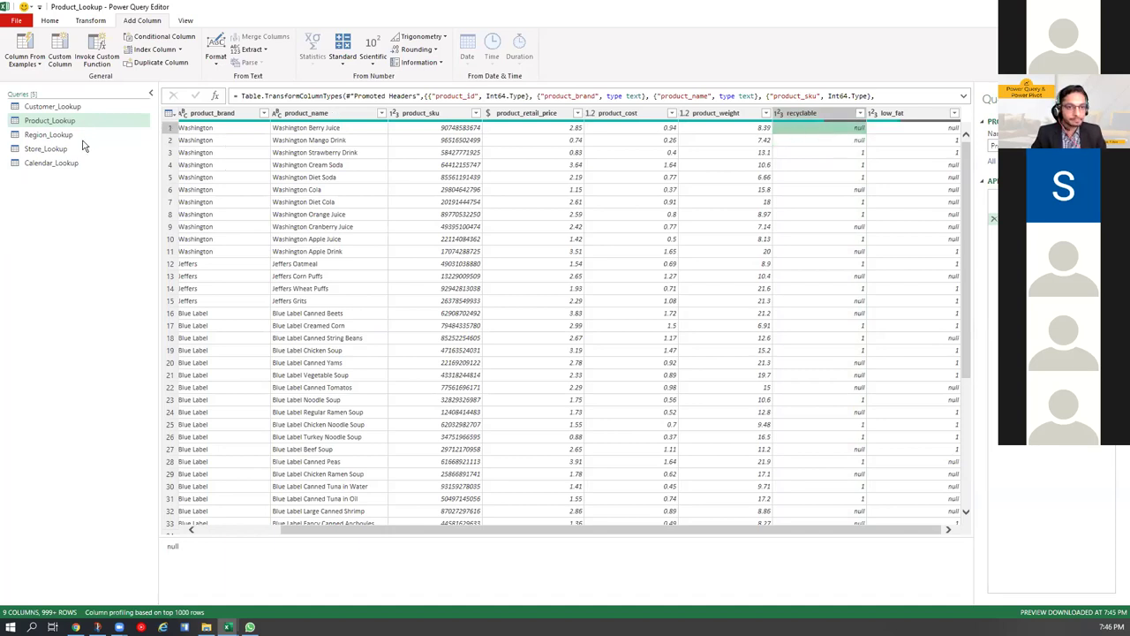
- In Customer_Lookup, delete the old Full Name step and select first_name and last_name
click(51, 136)
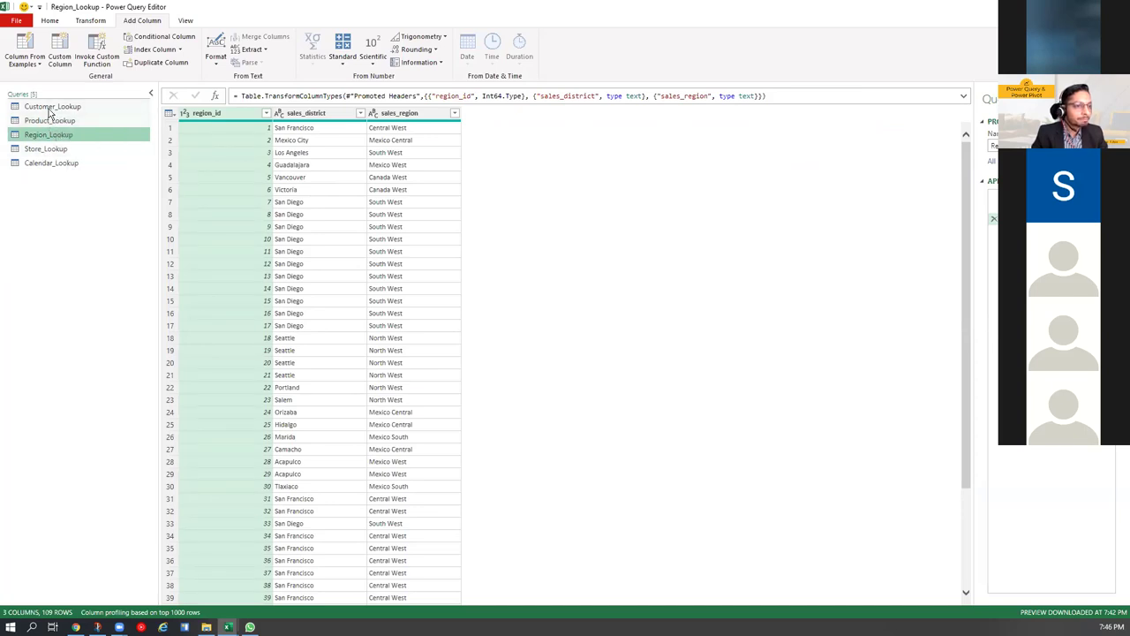
click(48, 108)
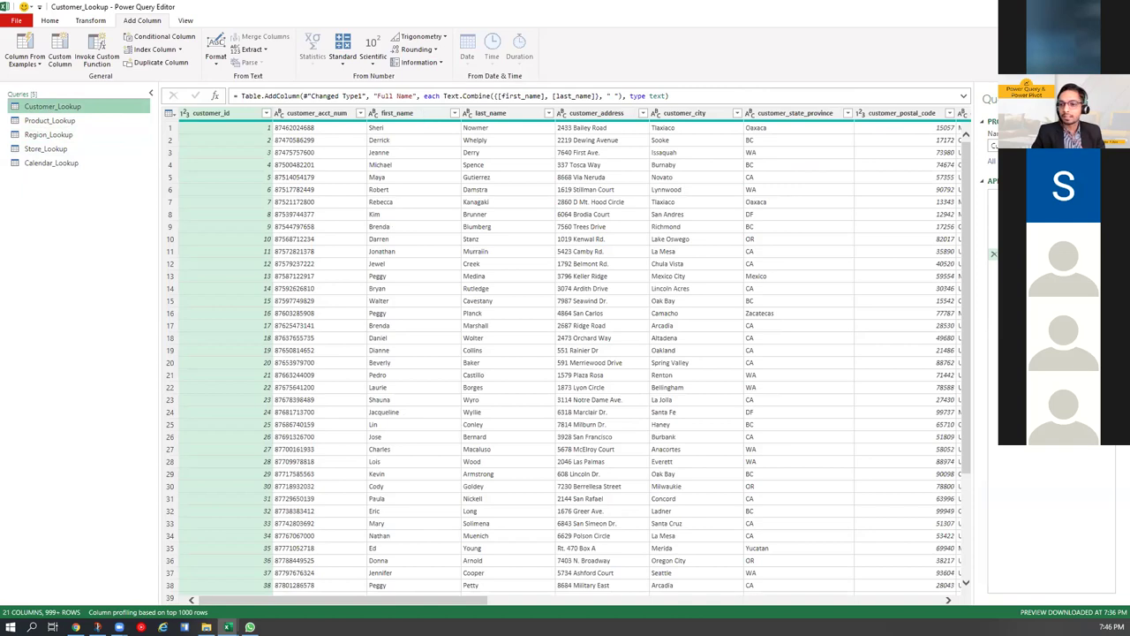
click(993, 245)
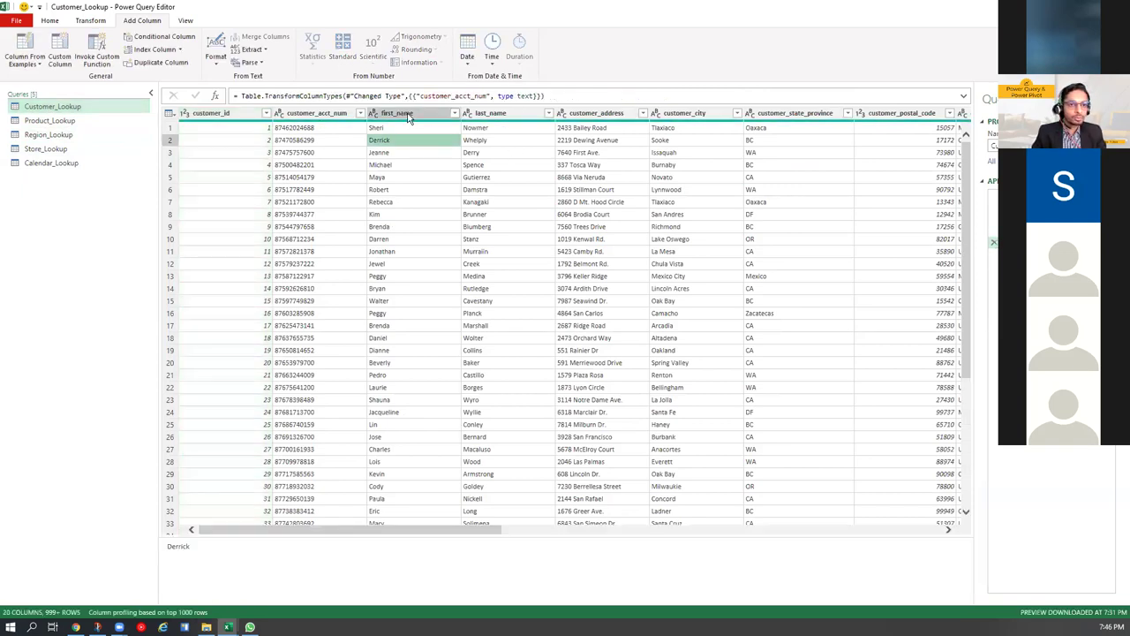
click(408, 117)
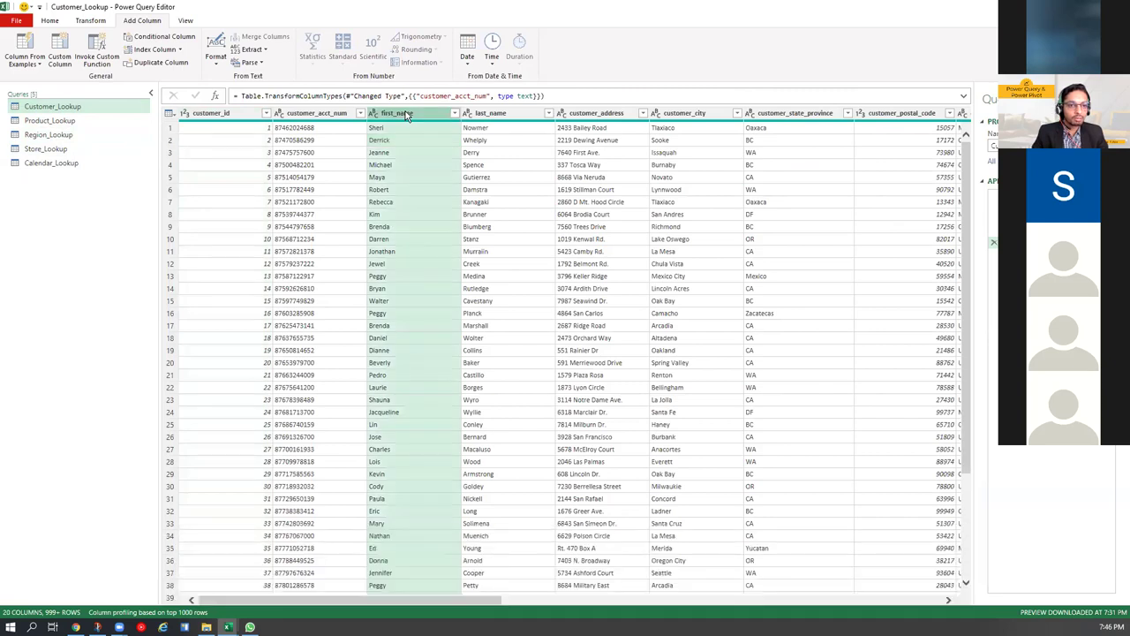
ctrl+click(485, 118)
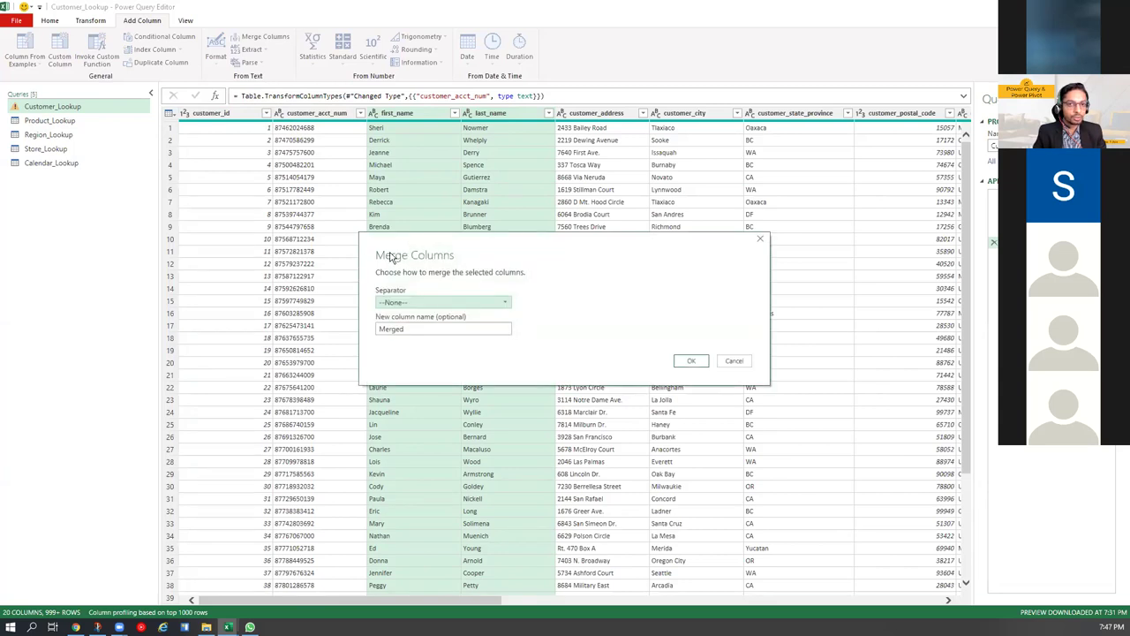
- Merge the two columns with a Space separator into a new column named 'Full Name'
click(402, 302)
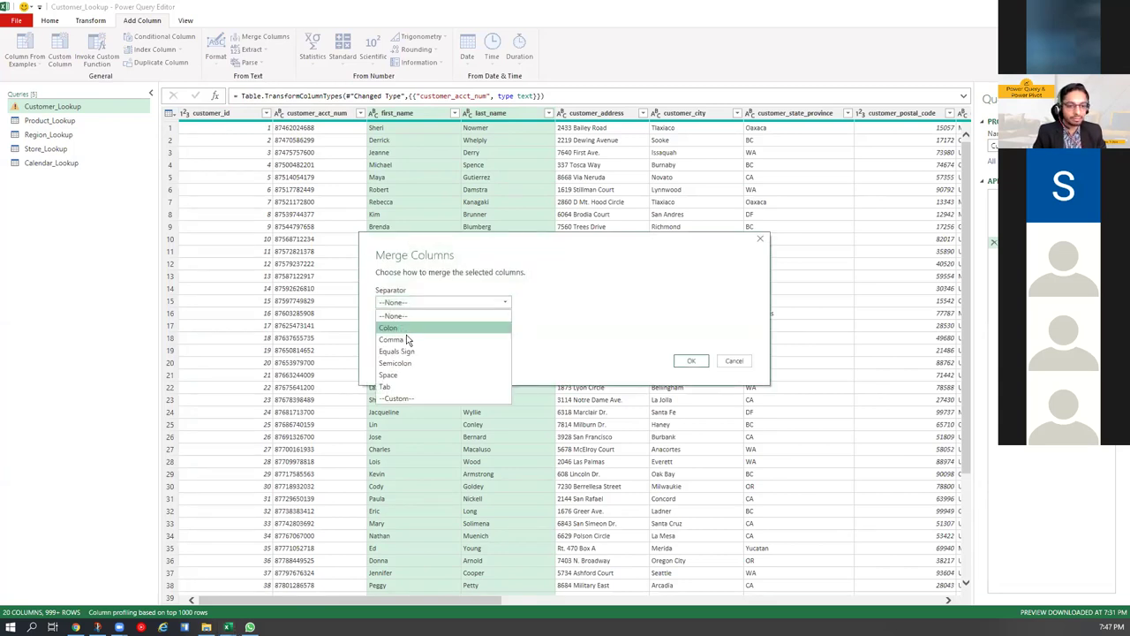
click(389, 376)
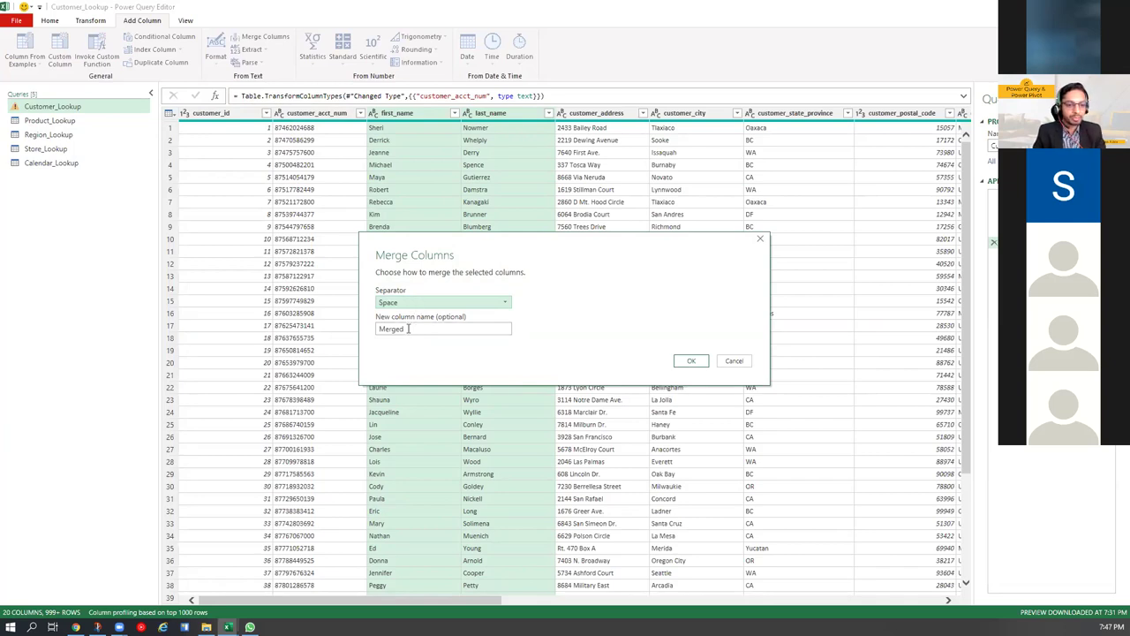
drag(407, 329, 371, 328)
text(Full Name)
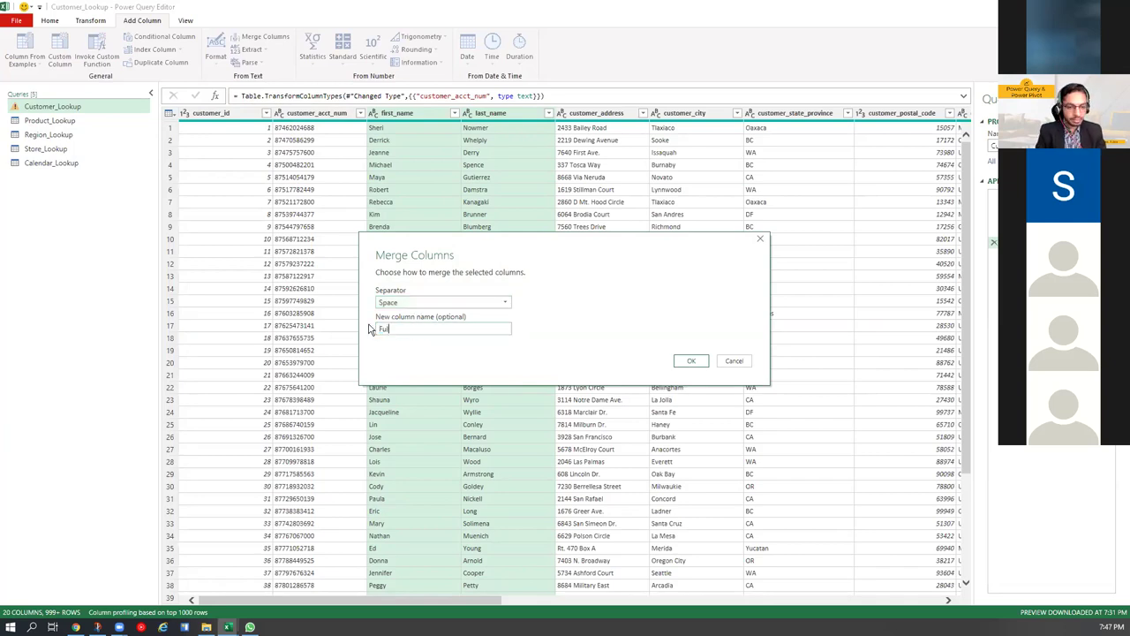
click(692, 361)
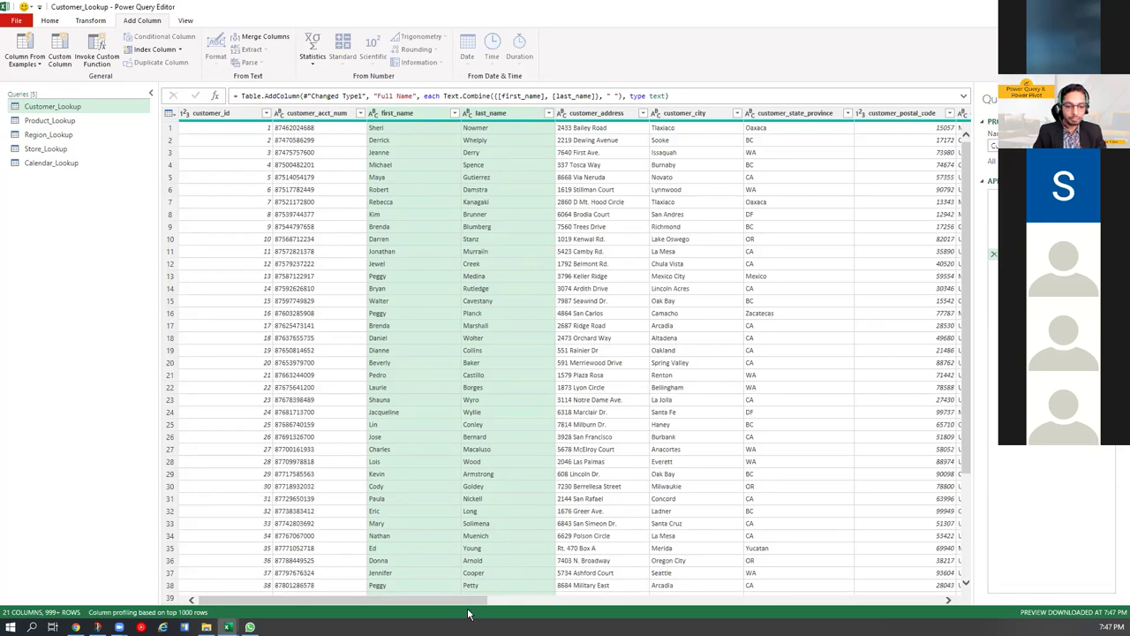
drag(469, 601, 949, 606)
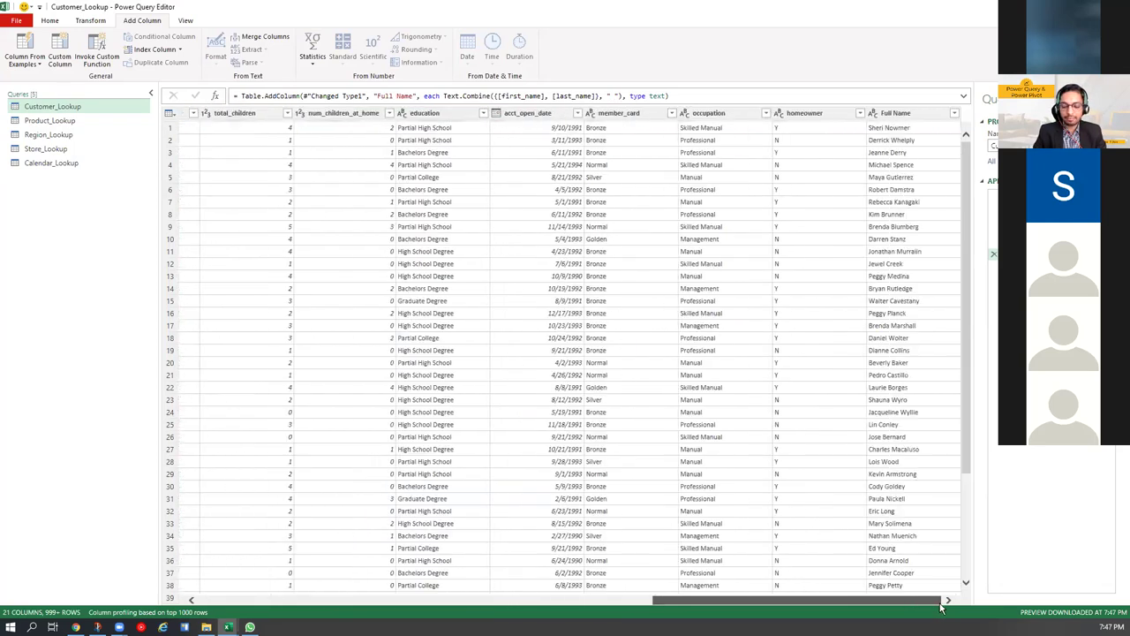
click(910, 113)
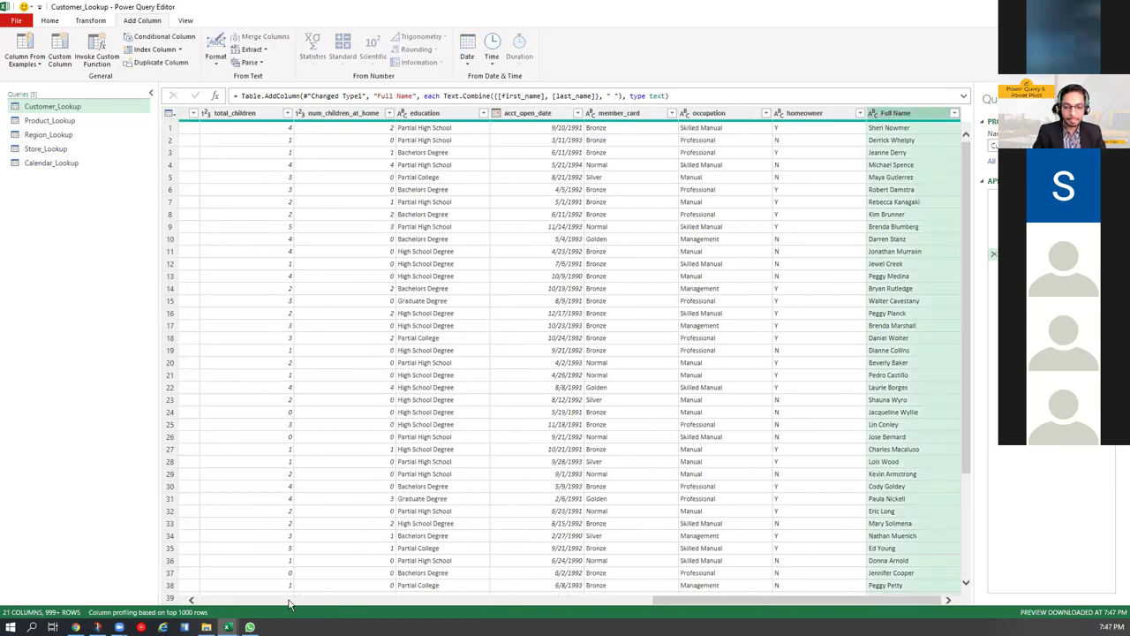
click(210, 605)
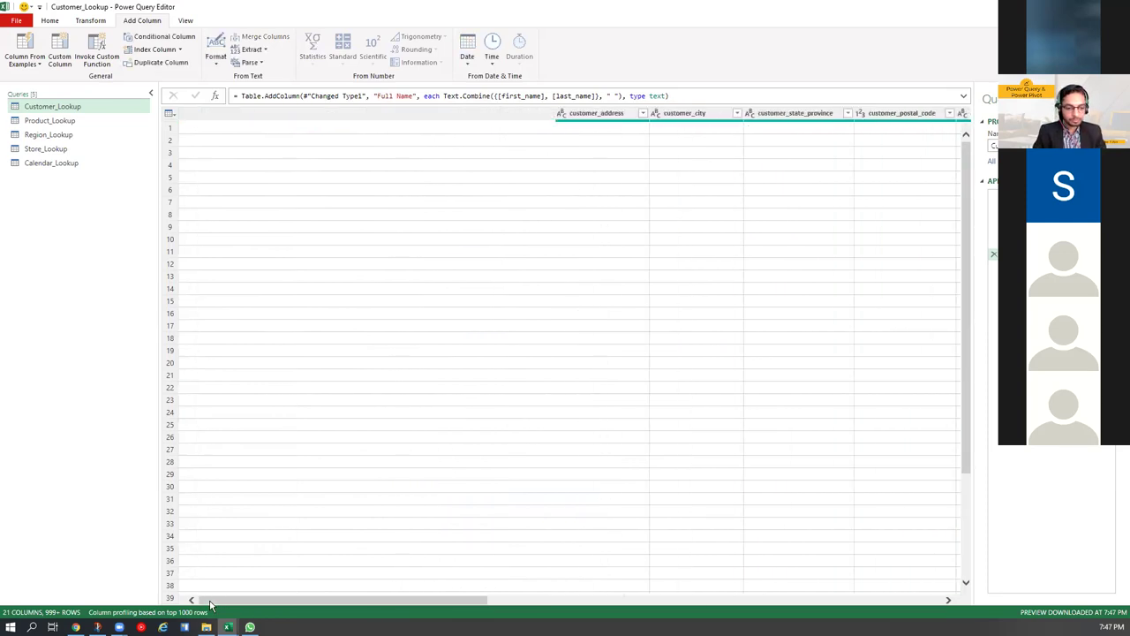
click(55, 121)
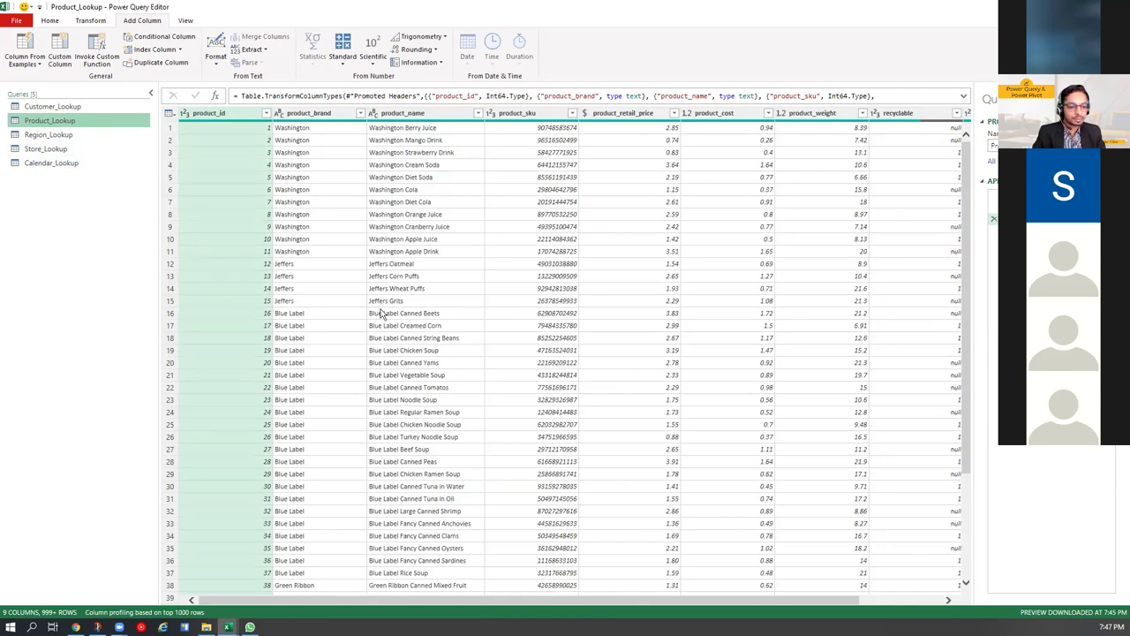
click(63, 107)
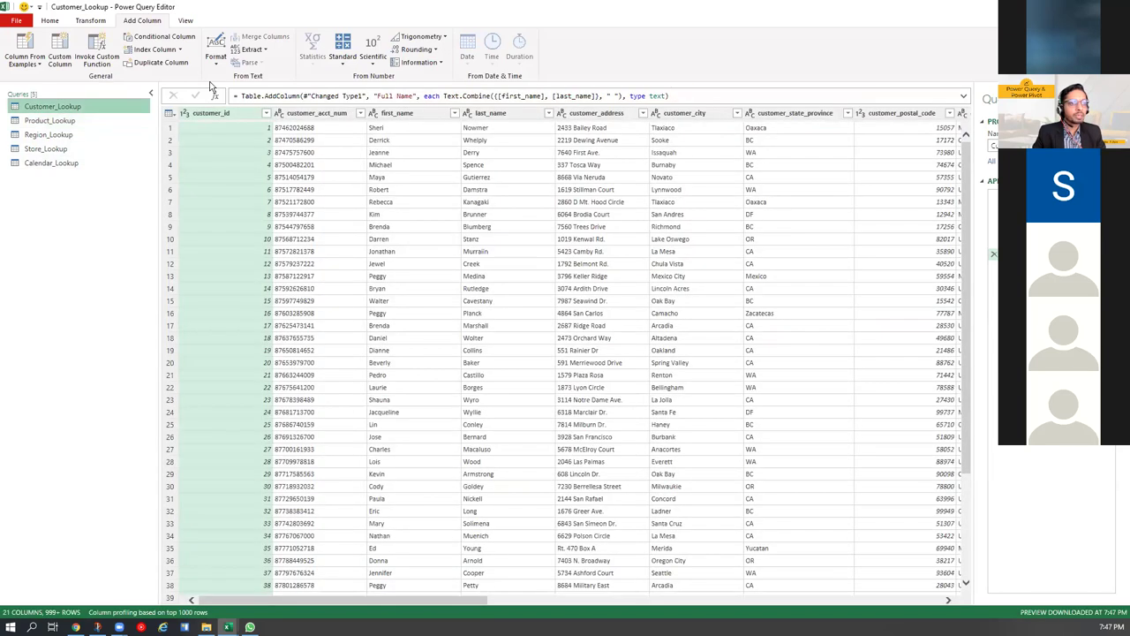
click(92, 21)
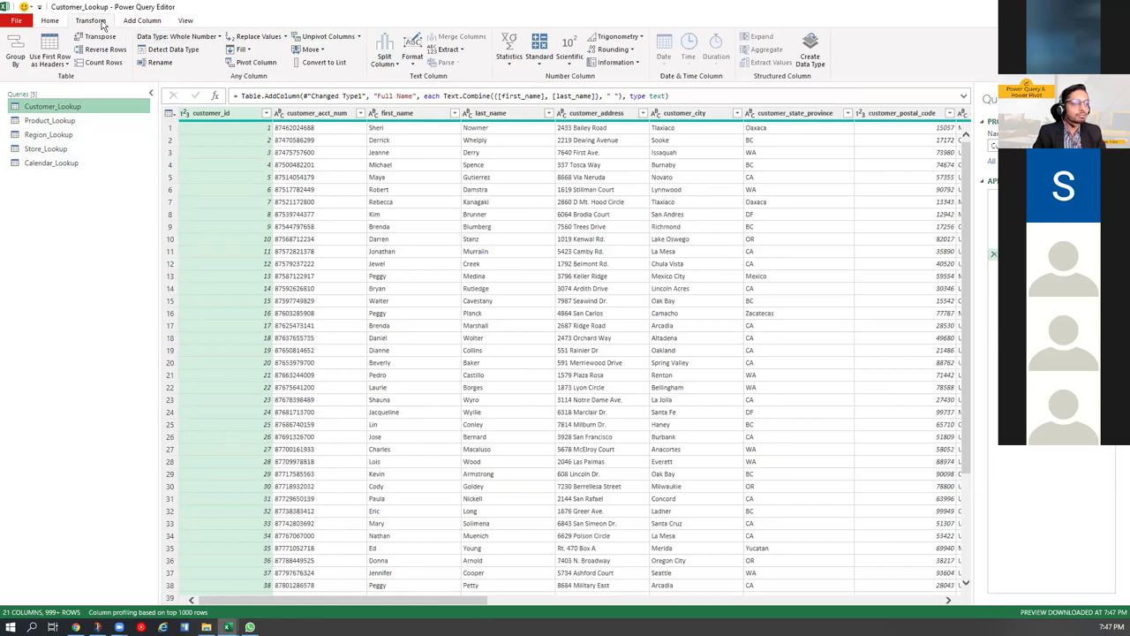
click(434, 113)
ctrl+click(503, 114)
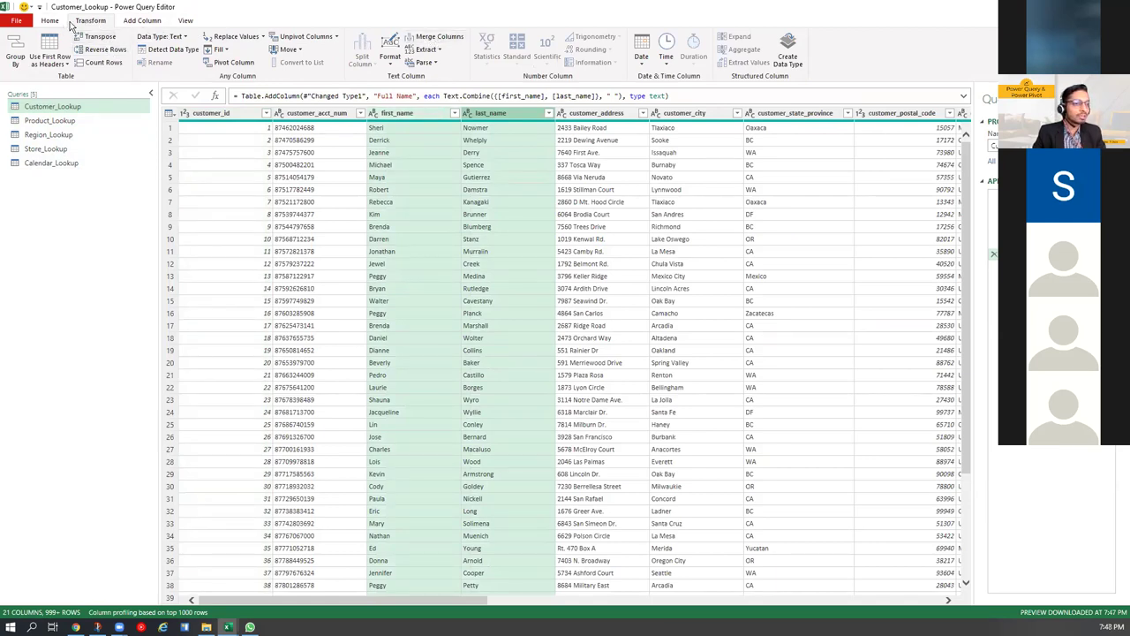
click(434, 42)
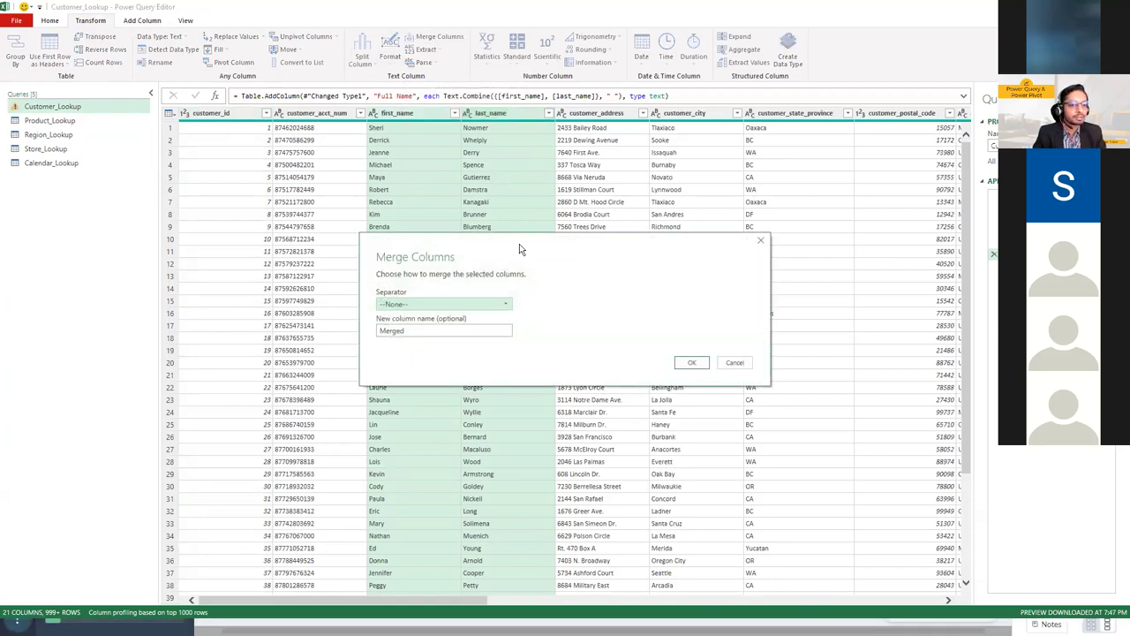
key(Escape)
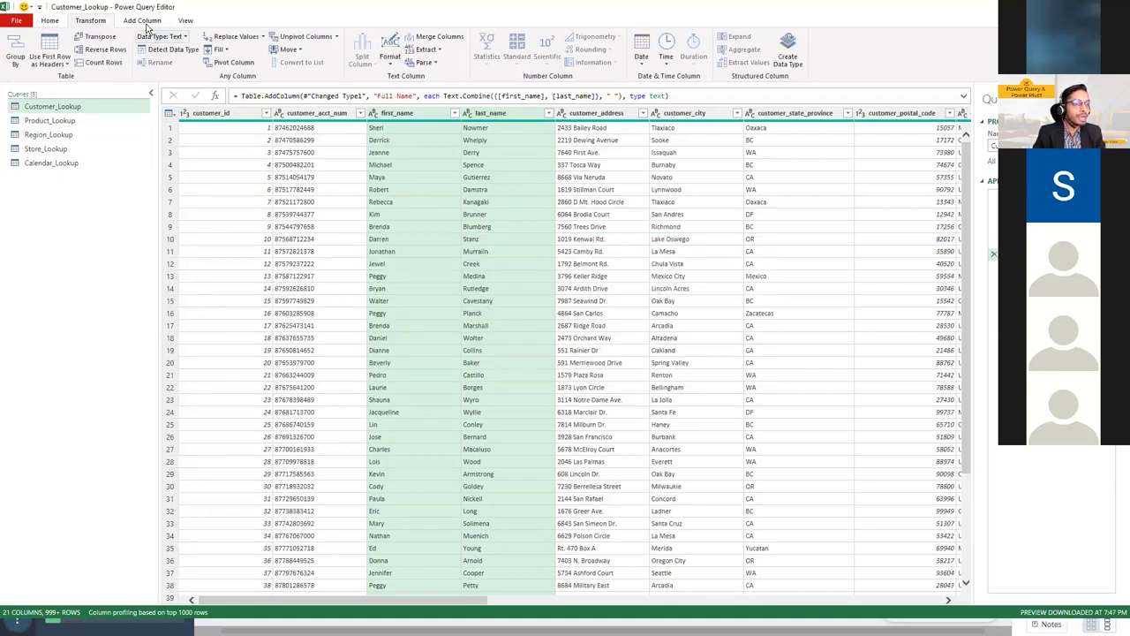
click(143, 21)
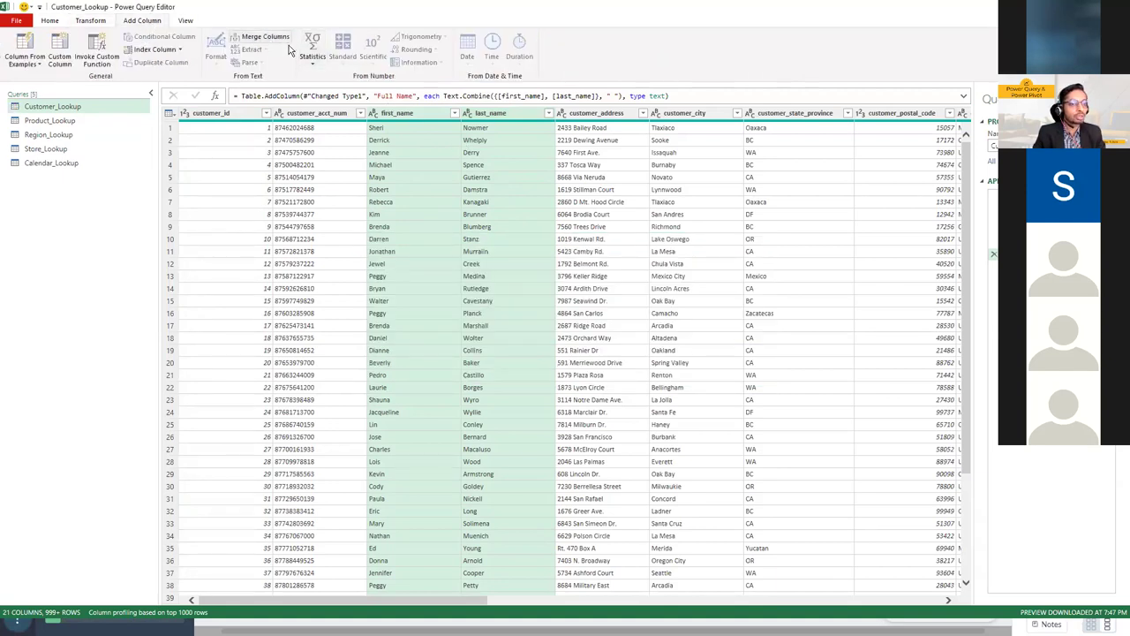
click(427, 227)
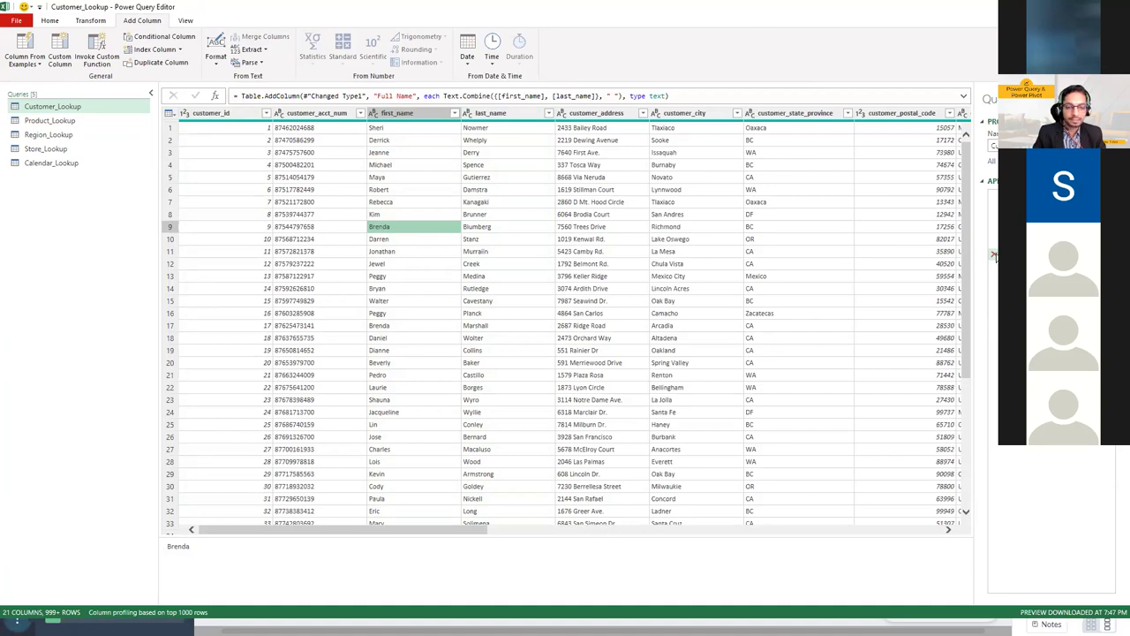
click(398, 112)
ctrl+click(490, 112)
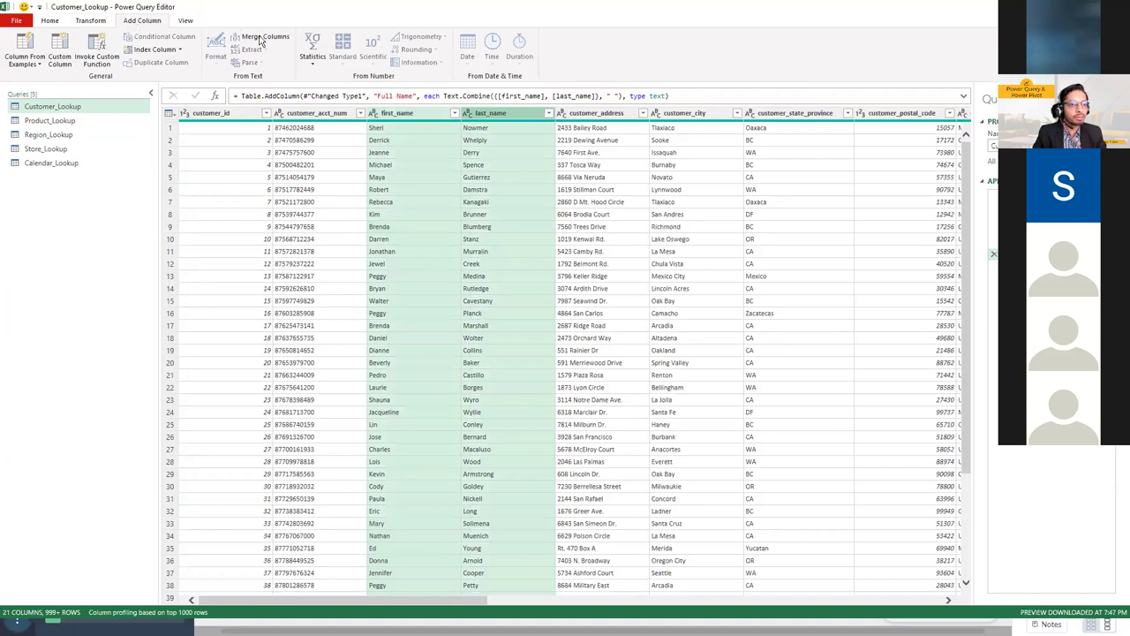
click(92, 22)
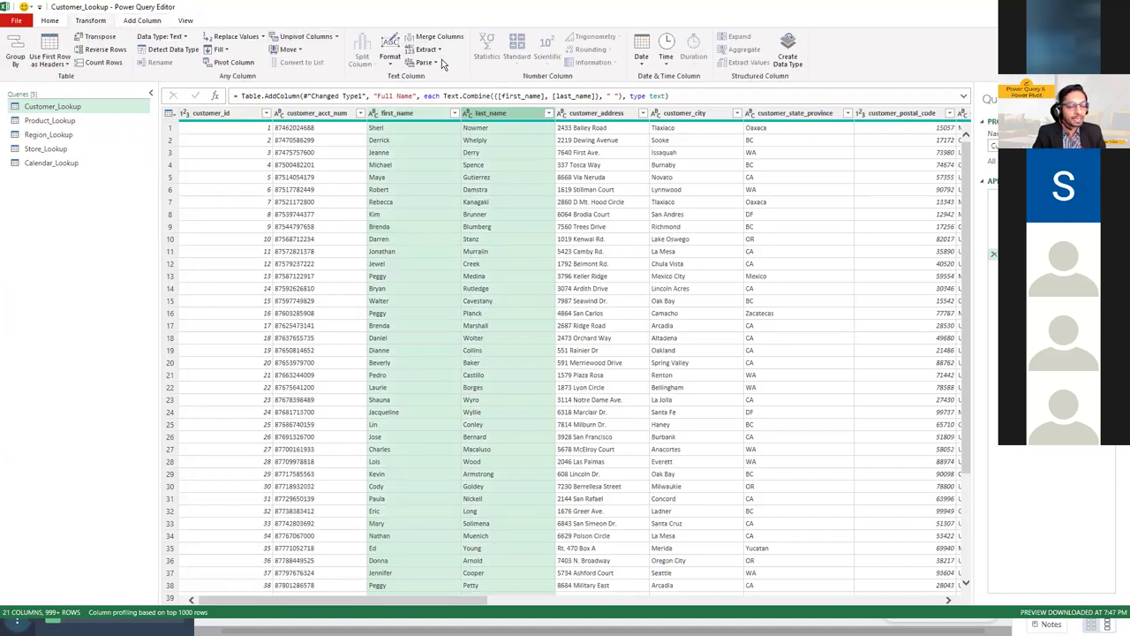
click(130, 24)
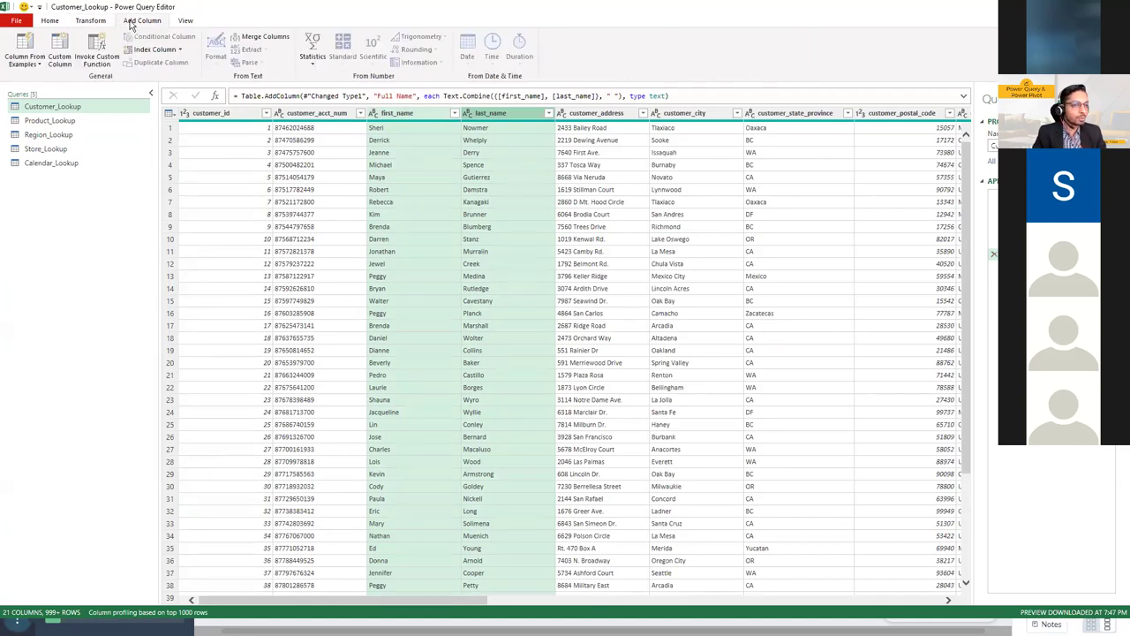
click(94, 22)
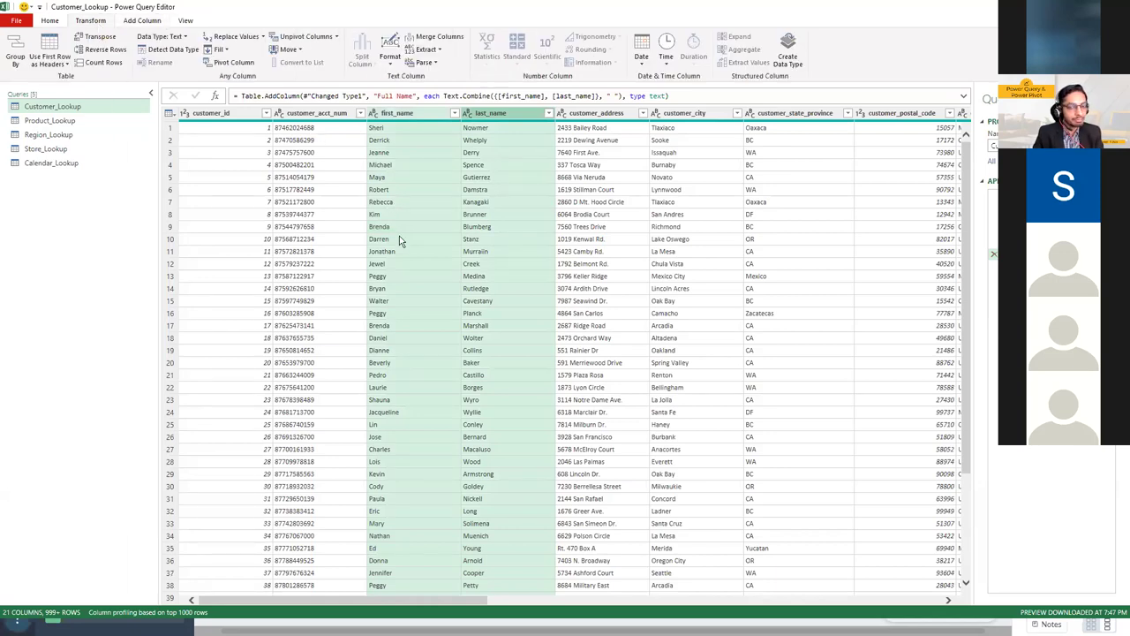
click(138, 22)
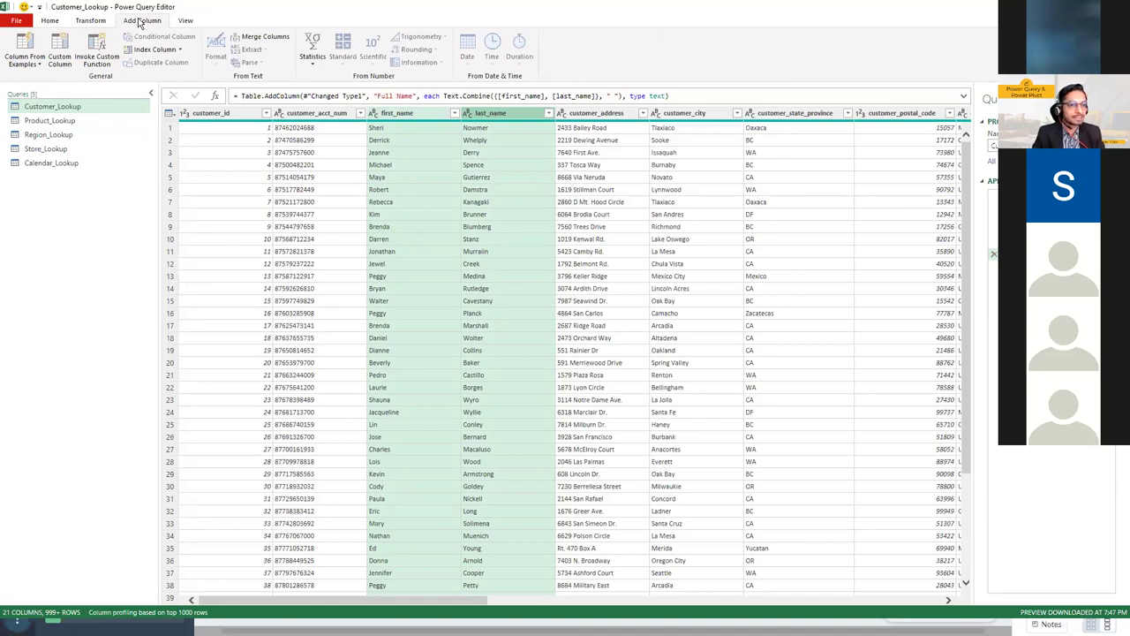
click(99, 23)
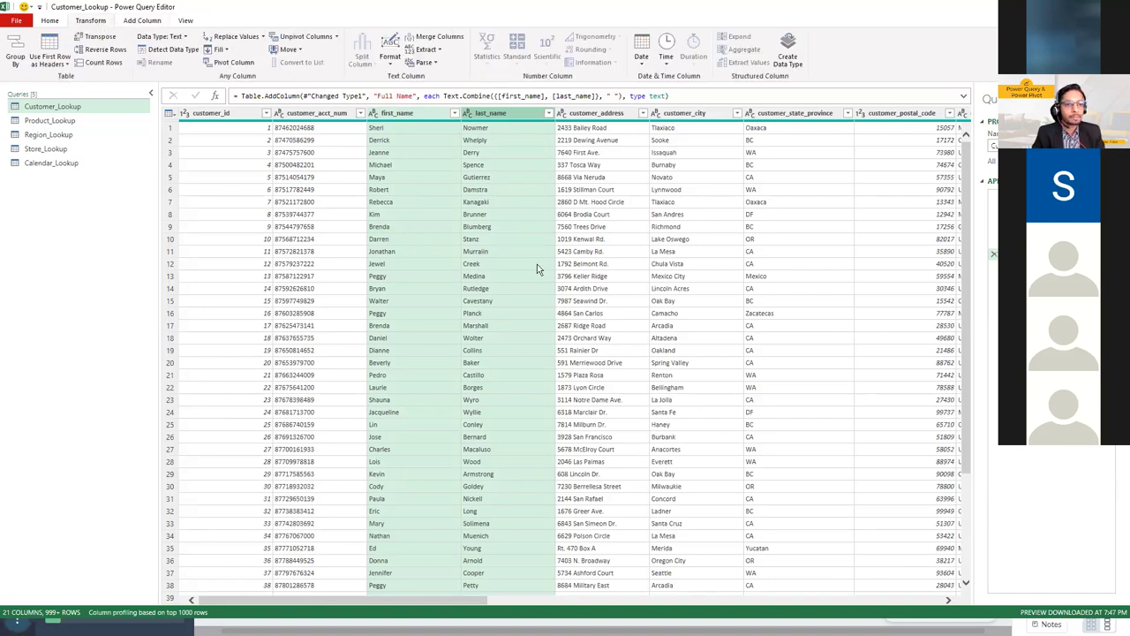
click(413, 227)
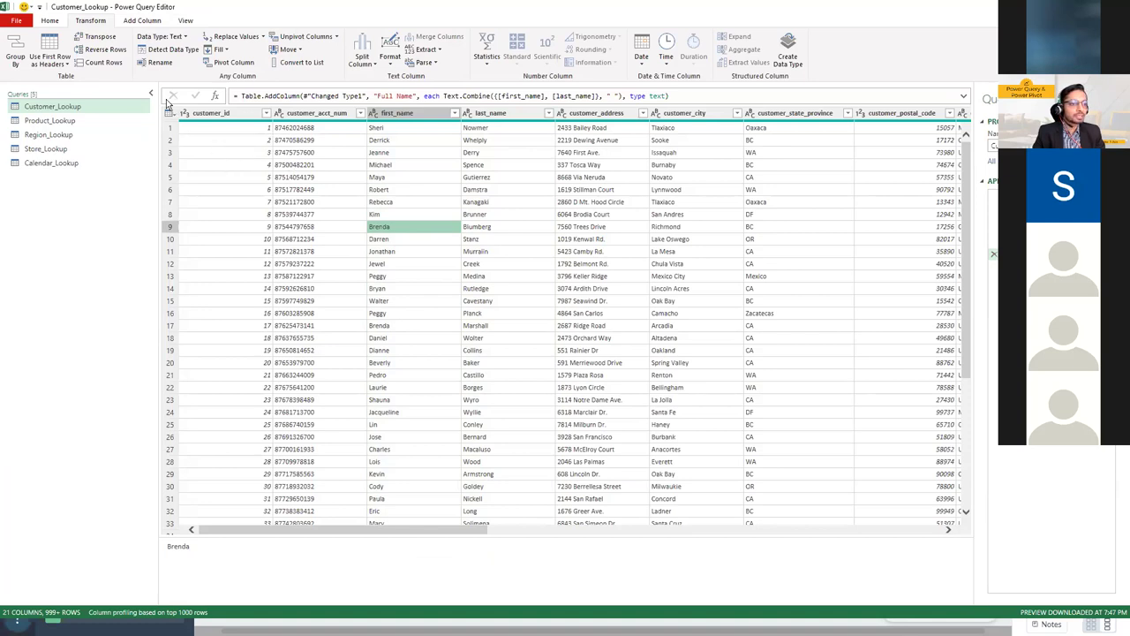
click(49, 20)
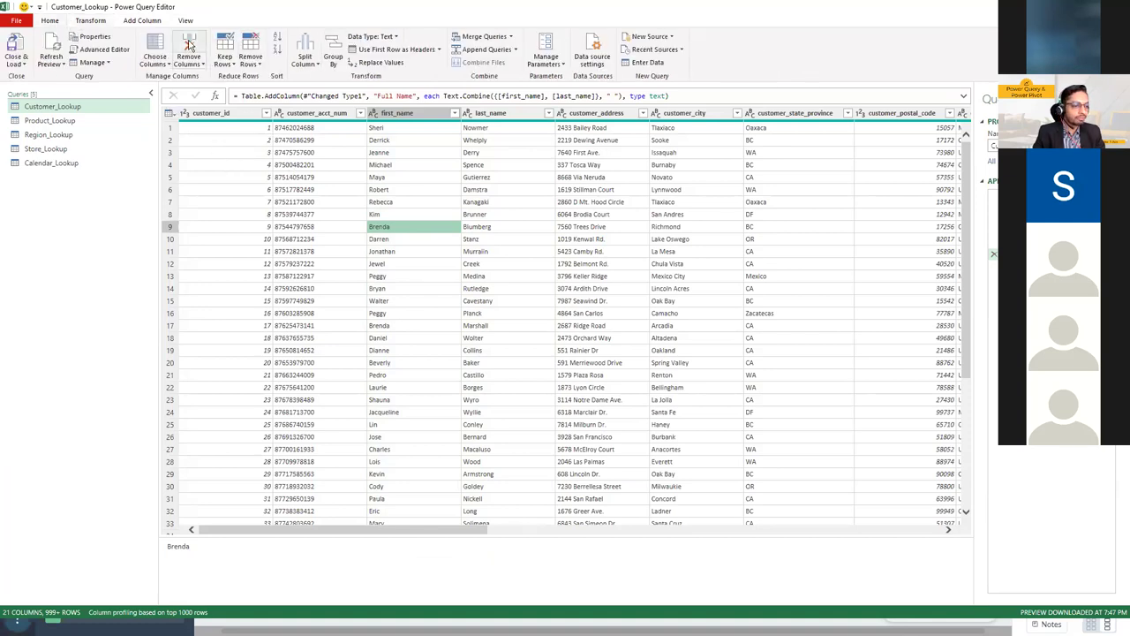
click(342, 176)
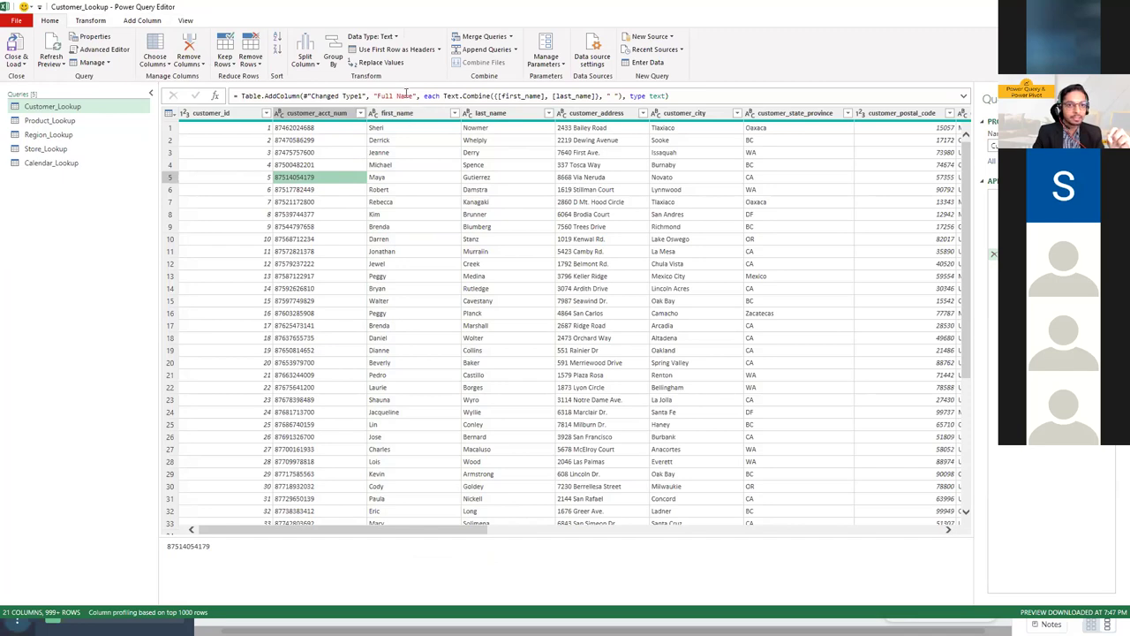
mouse_move(221, 112)
mouse_down()
mouse_move(403, 131)
mouse_move(246, 121)
mouse_up()
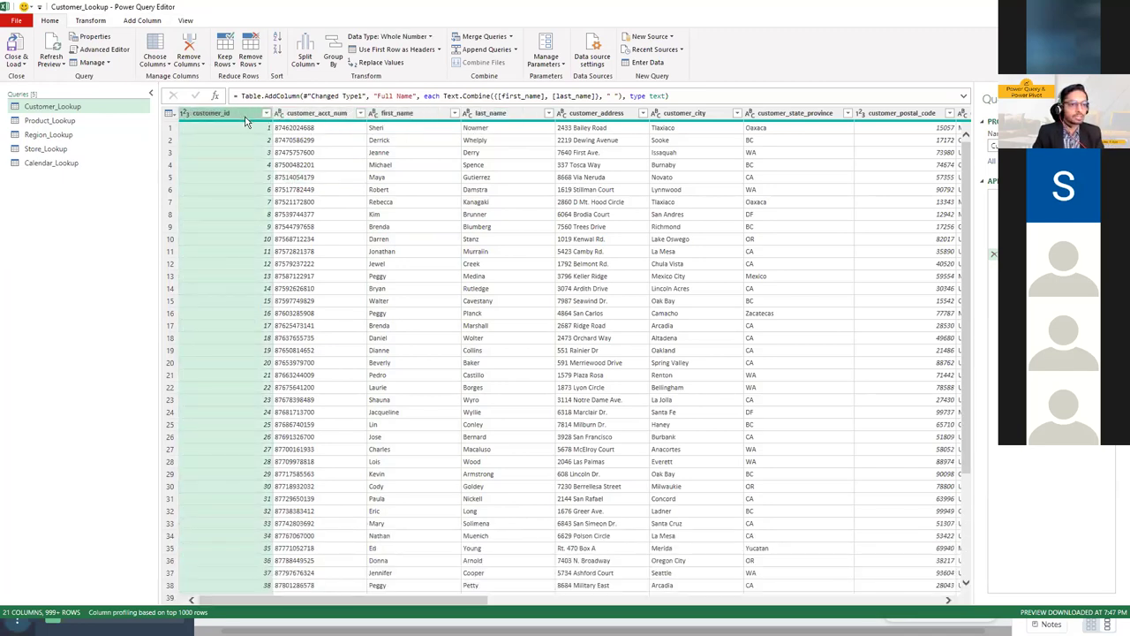
click(291, 164)
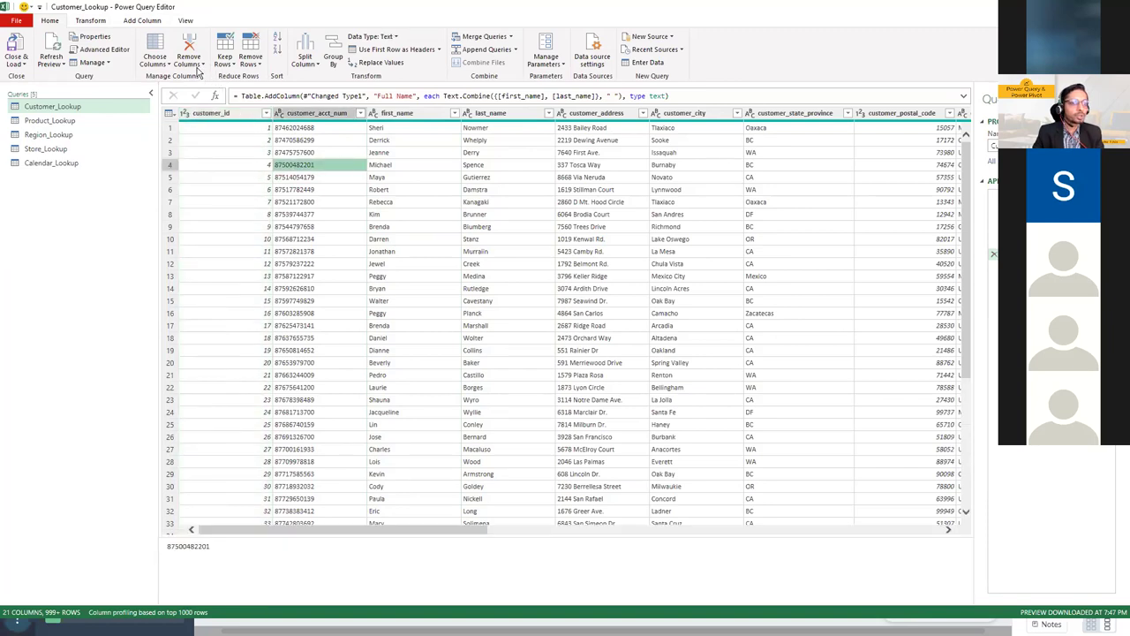
click(169, 128)
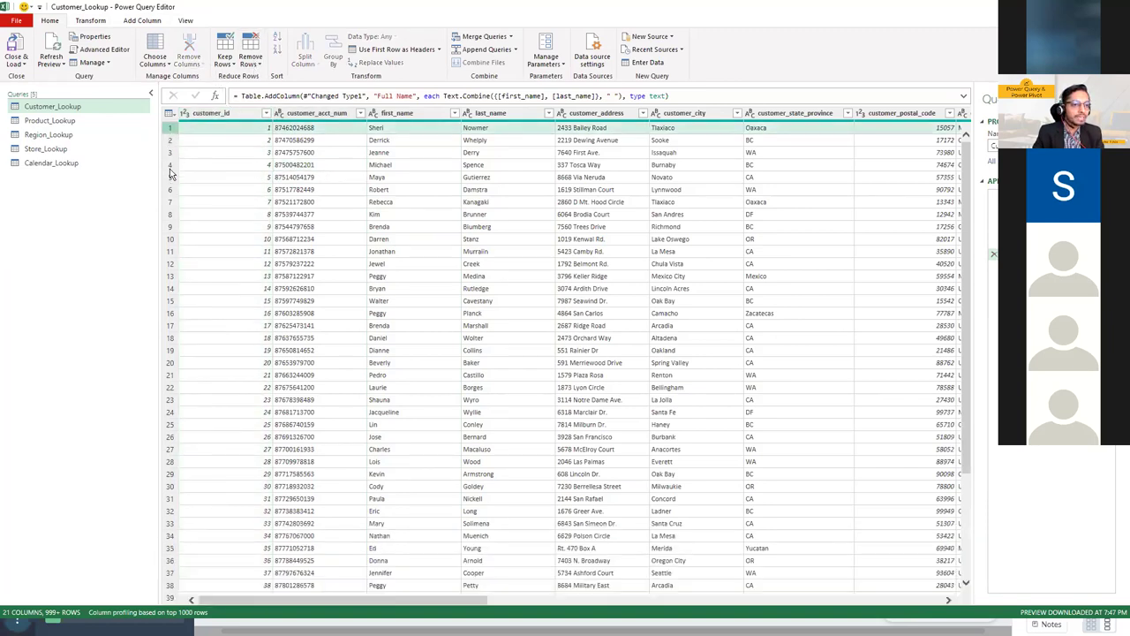
click(211, 151)
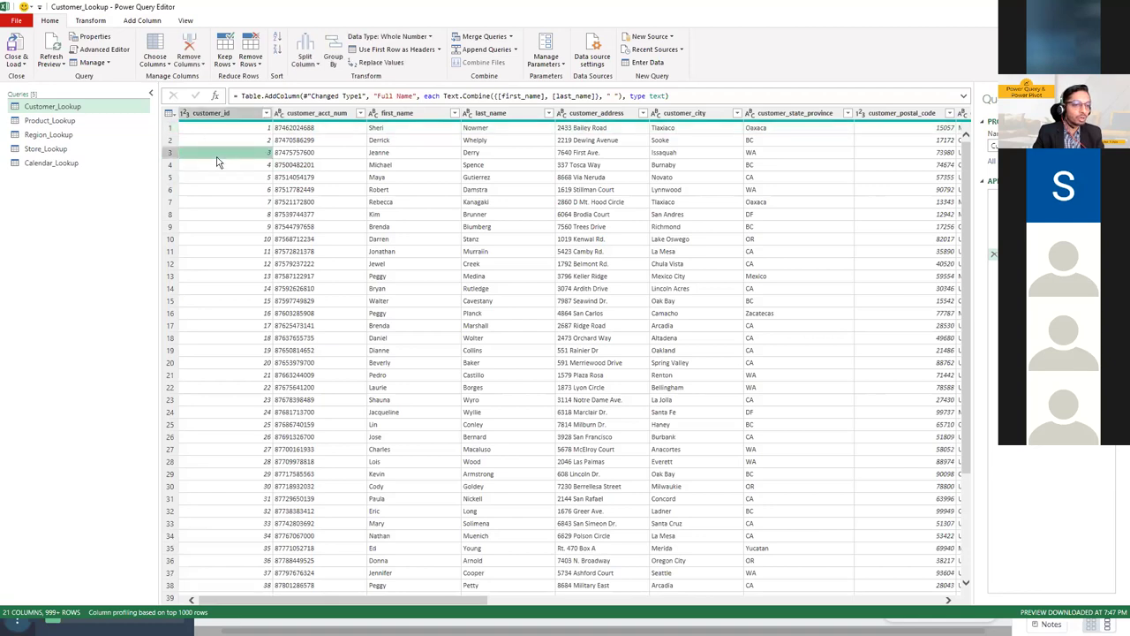
click(258, 64)
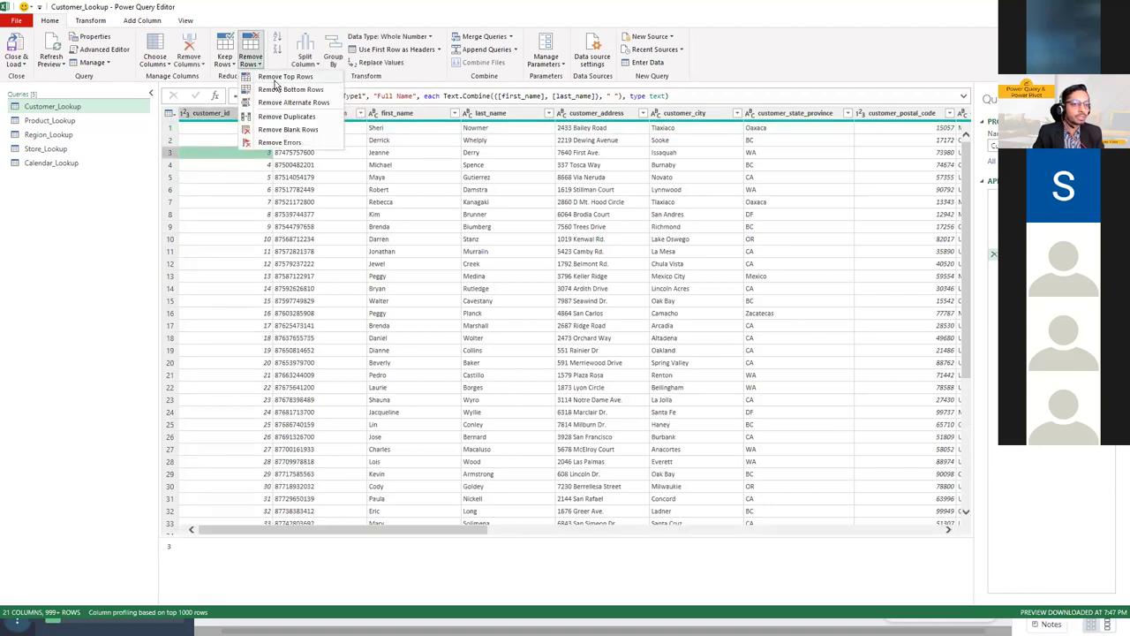
click(305, 155)
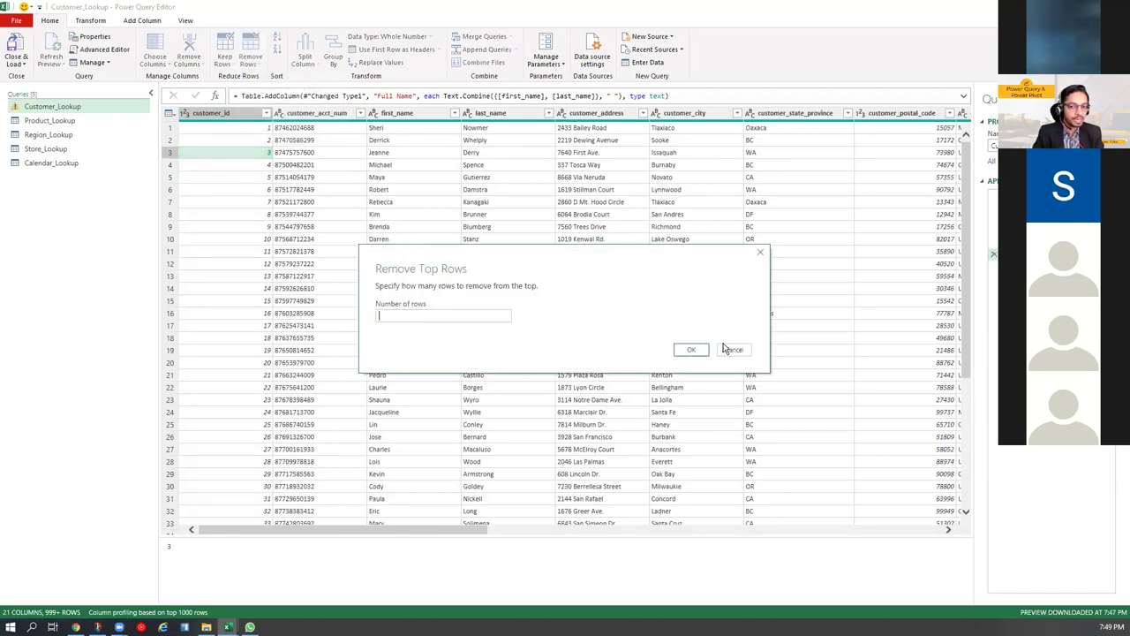
click(732, 351)
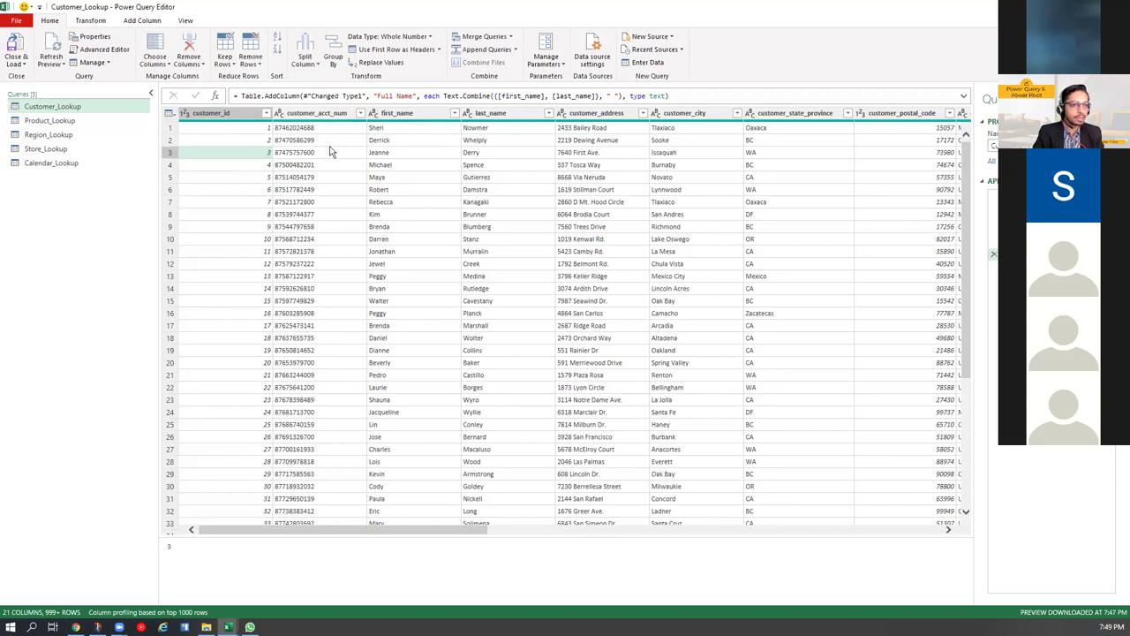
- Remove customer_acct_num, then return to the Full Name step where it still appears
click(231, 70)
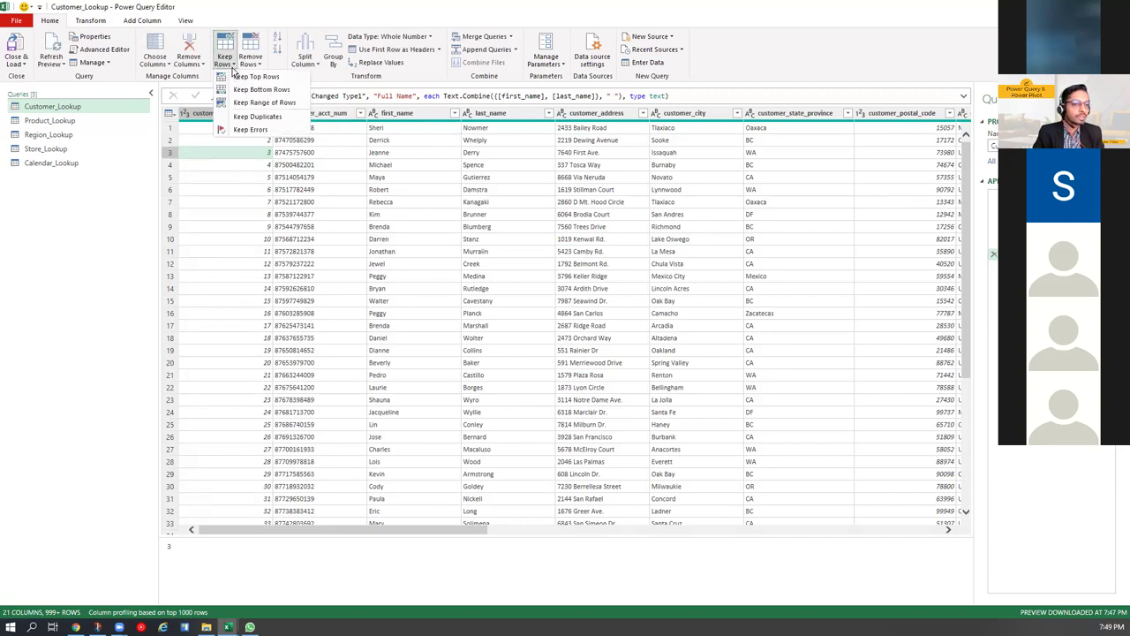
click(192, 69)
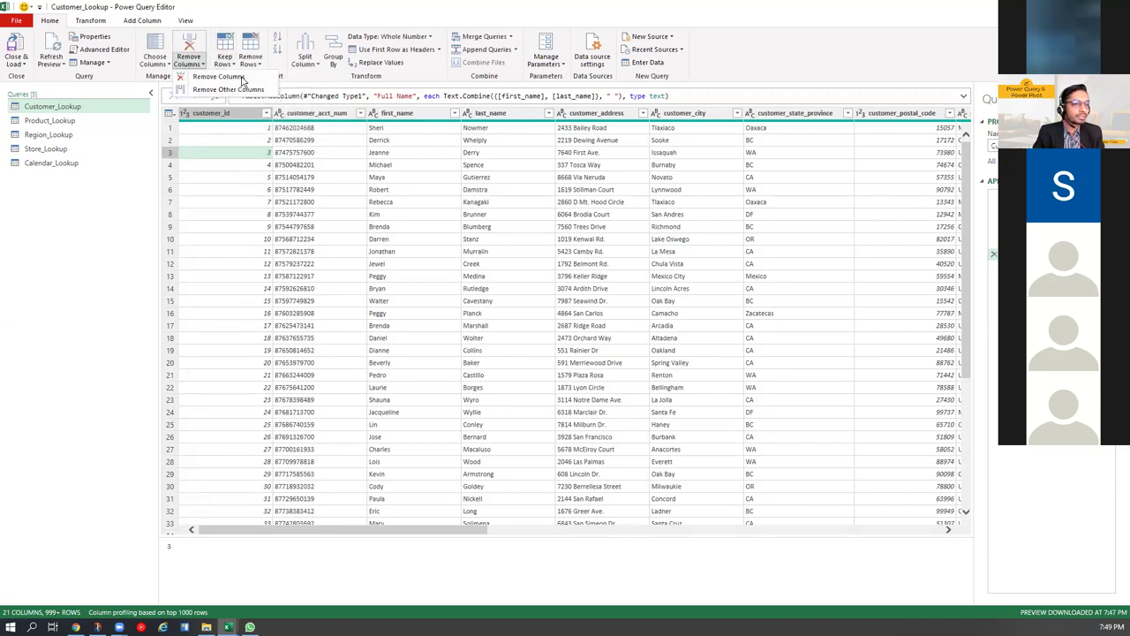
click(219, 116)
click(332, 112)
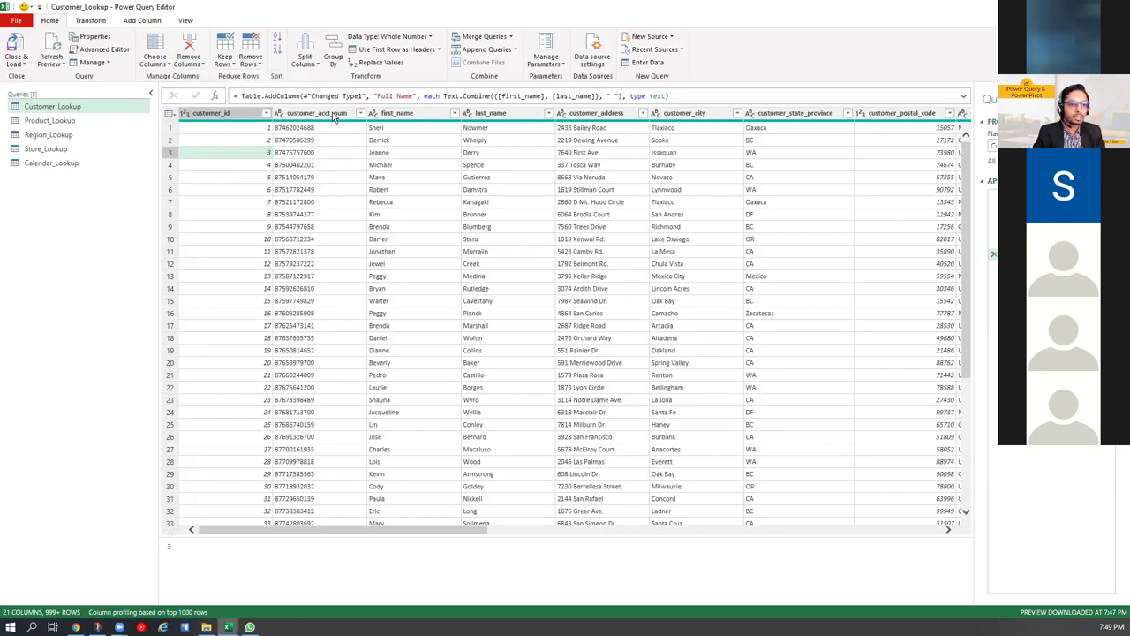
click(200, 67)
click(212, 77)
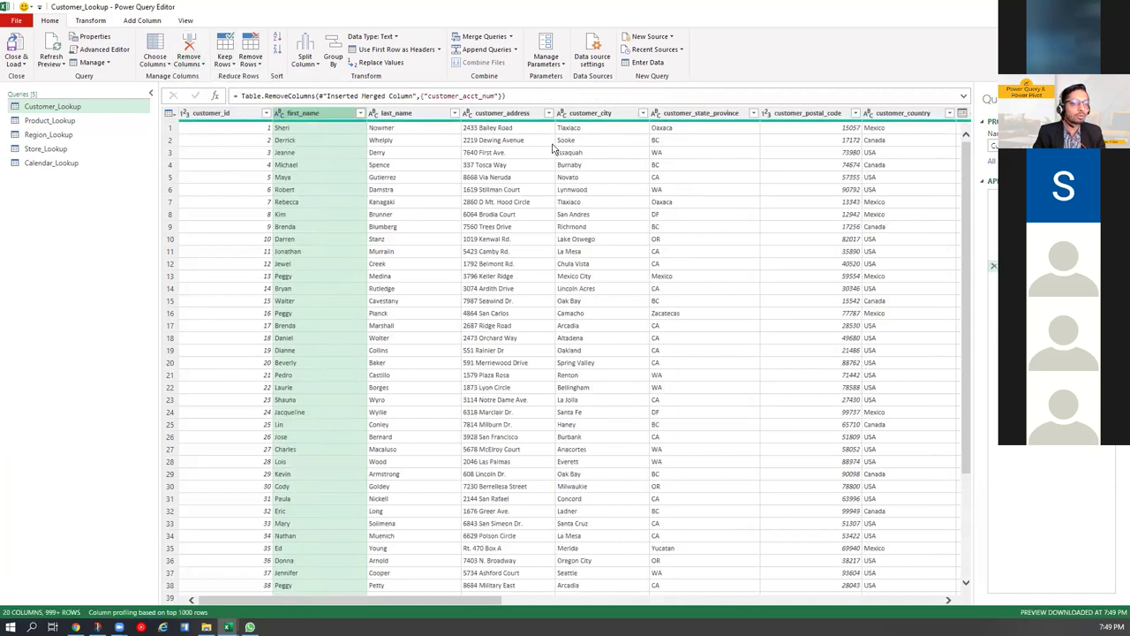
click(992, 256)
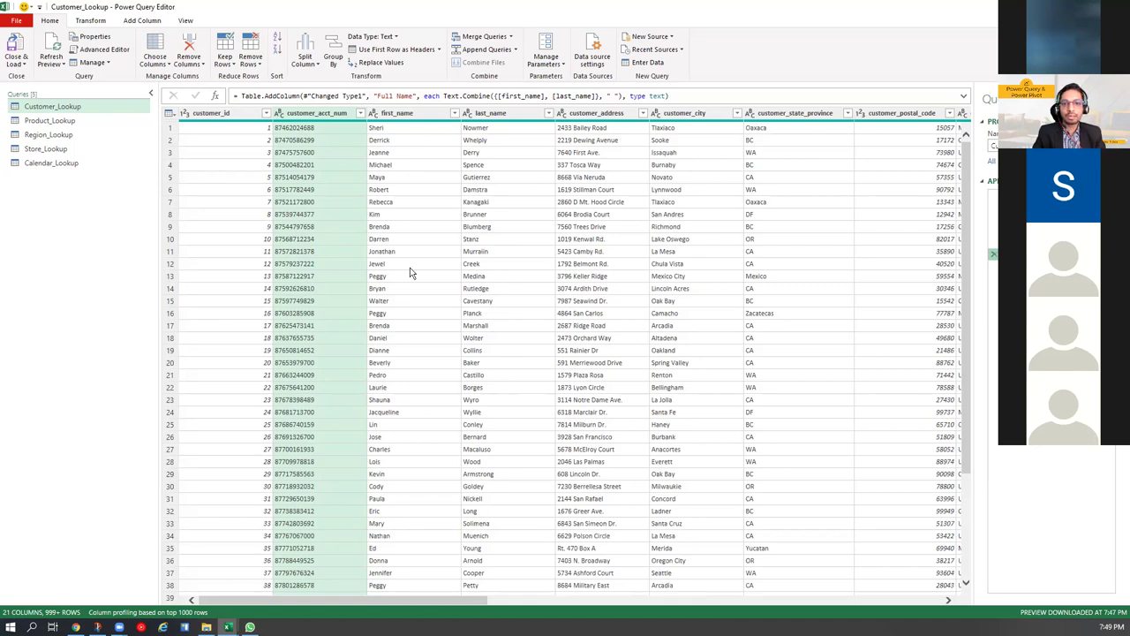
scroll(409, 274, right, 3)
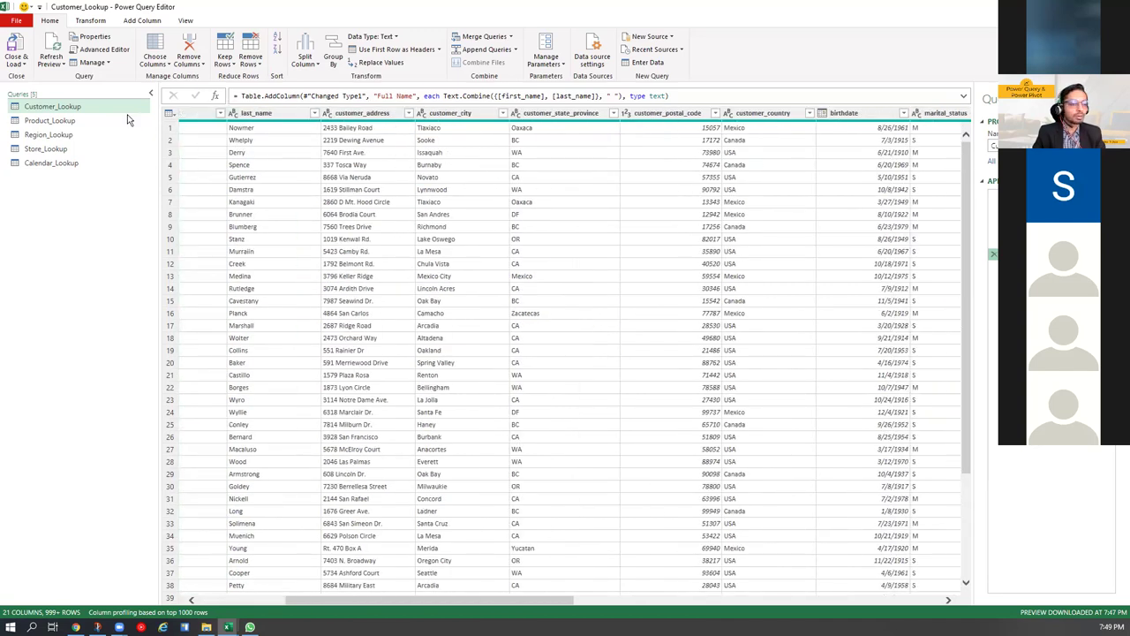
- In Product_Lookup, inspect product_brand, preview Split Column options without splitting, then select product_name
click(61, 122)
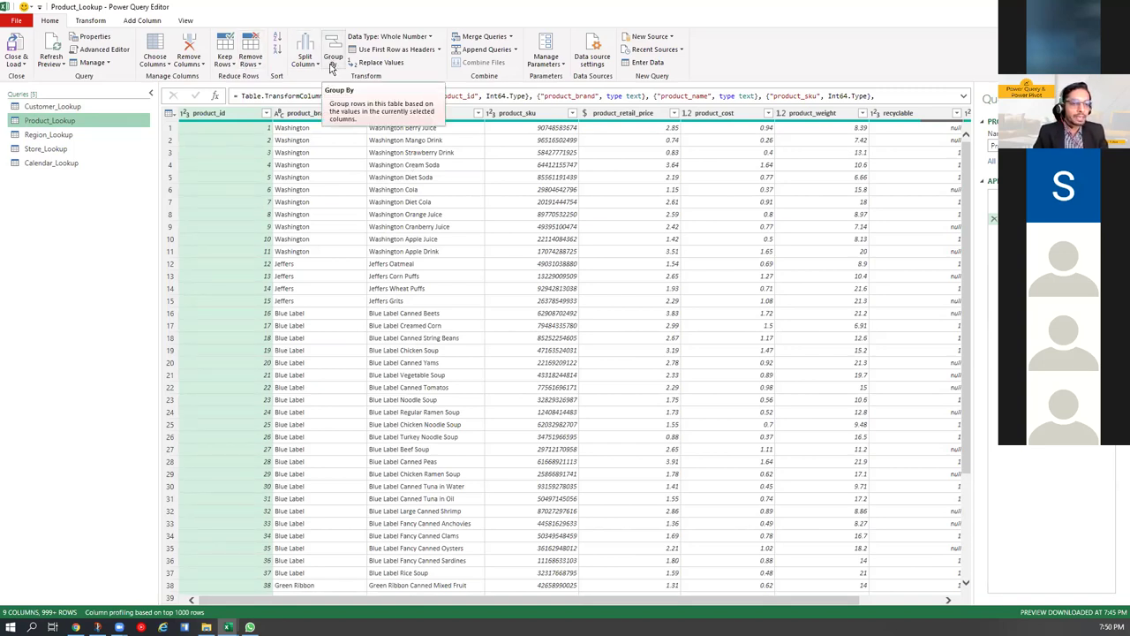
click(311, 114)
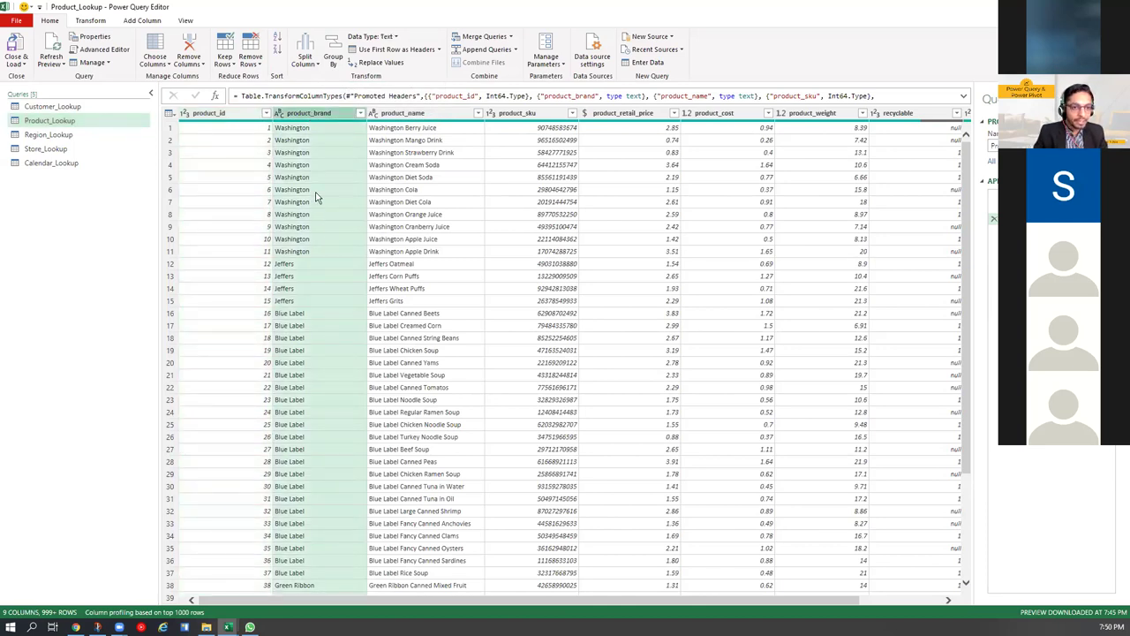
click(316, 193)
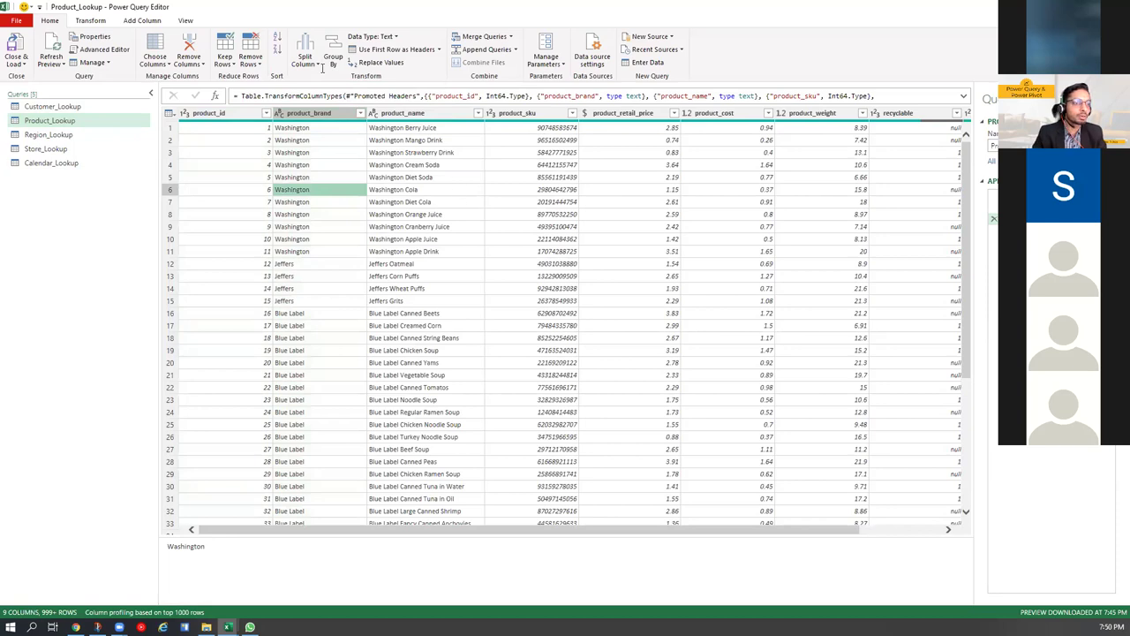
click(98, 21)
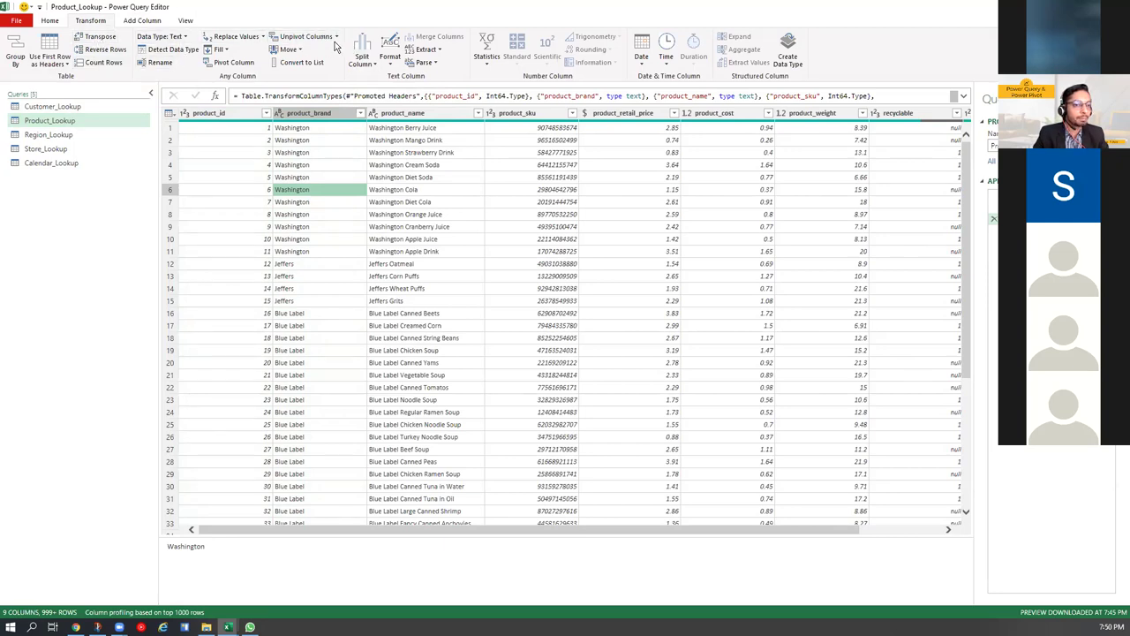
click(360, 69)
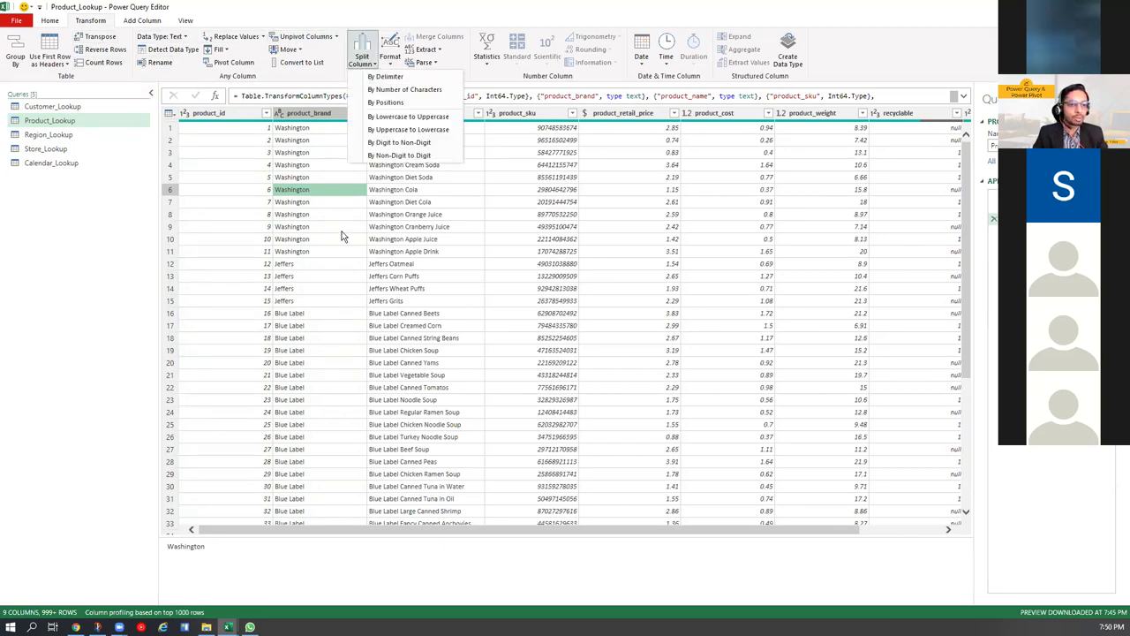
key(Escape)
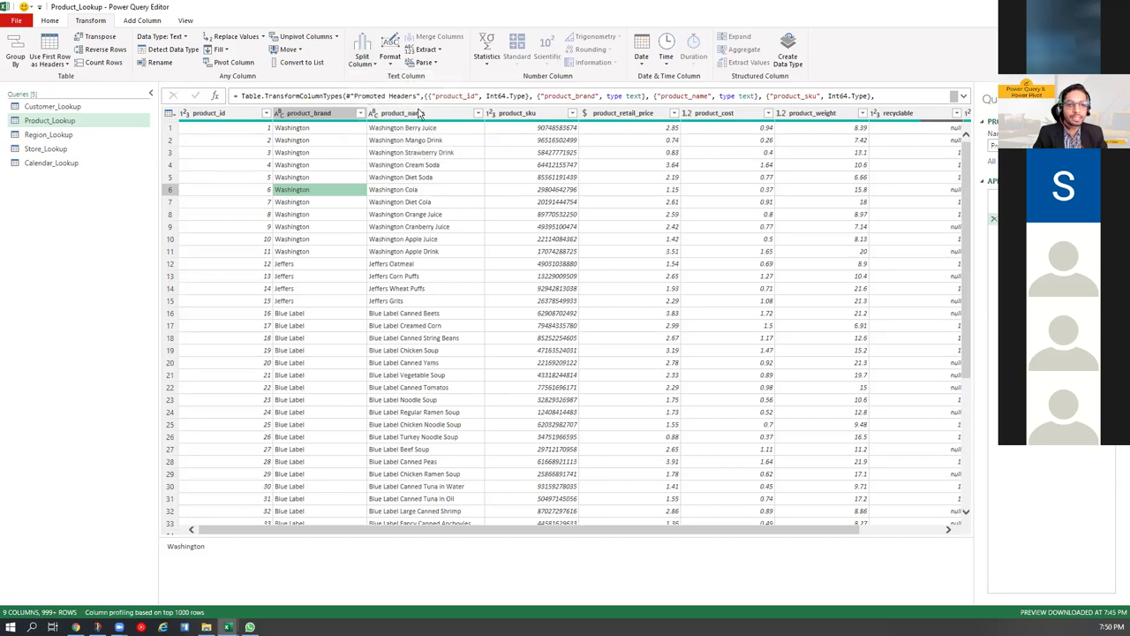
click(420, 113)
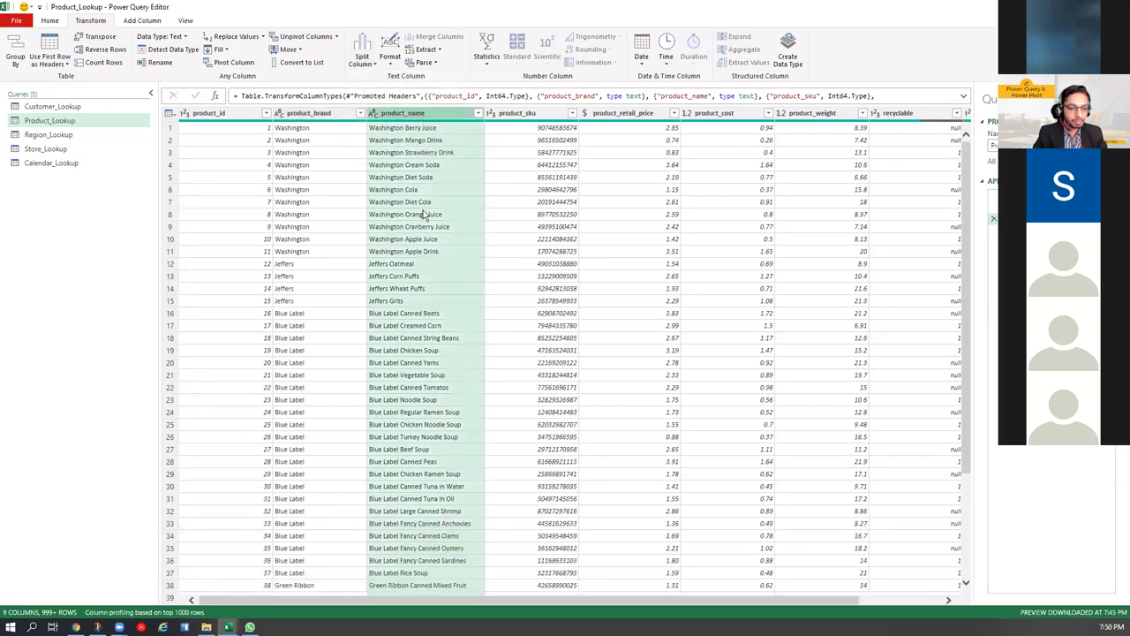
scroll(534, 177, right, 2)
scroll(534, 178, left, 2)
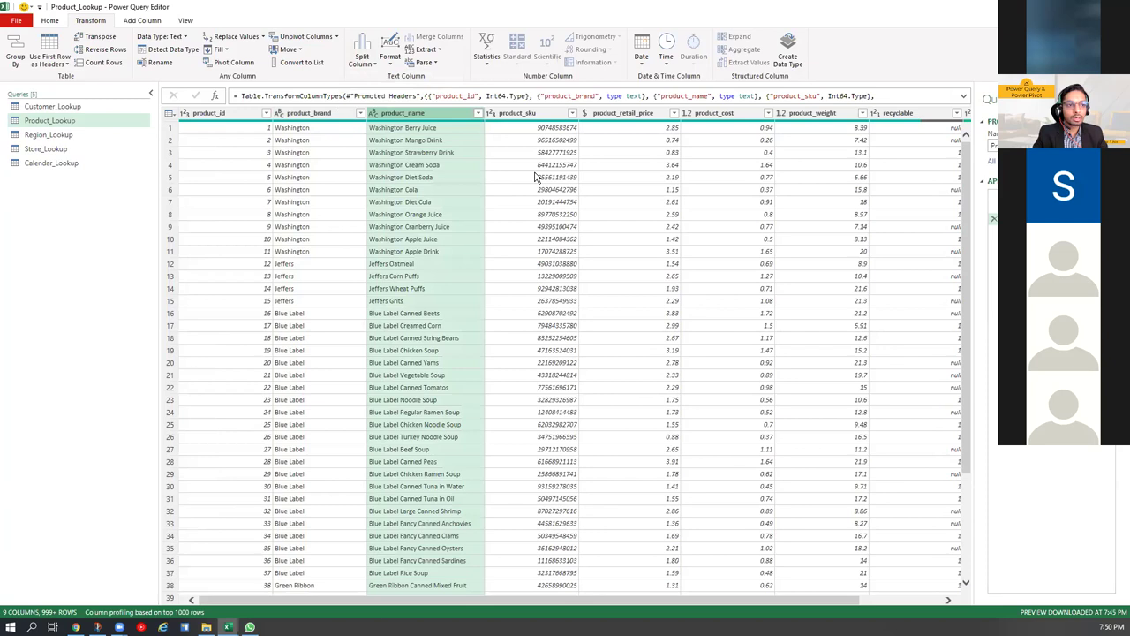
- In Customer_Lookup, extract the text before the space delimiter from Full Name
click(51, 107)
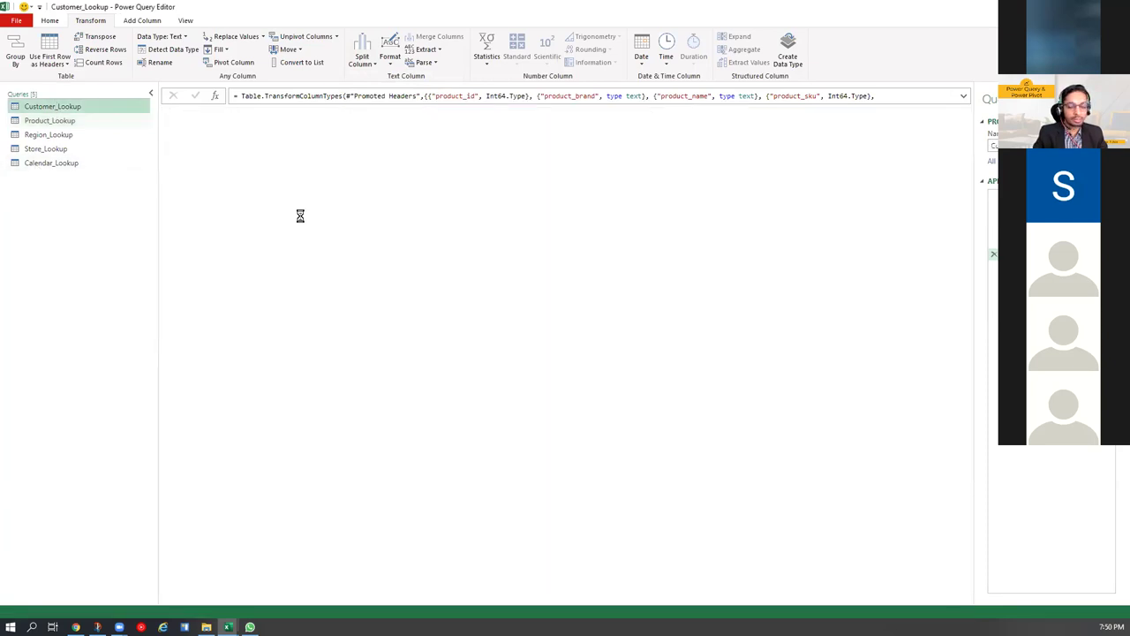
click(918, 606)
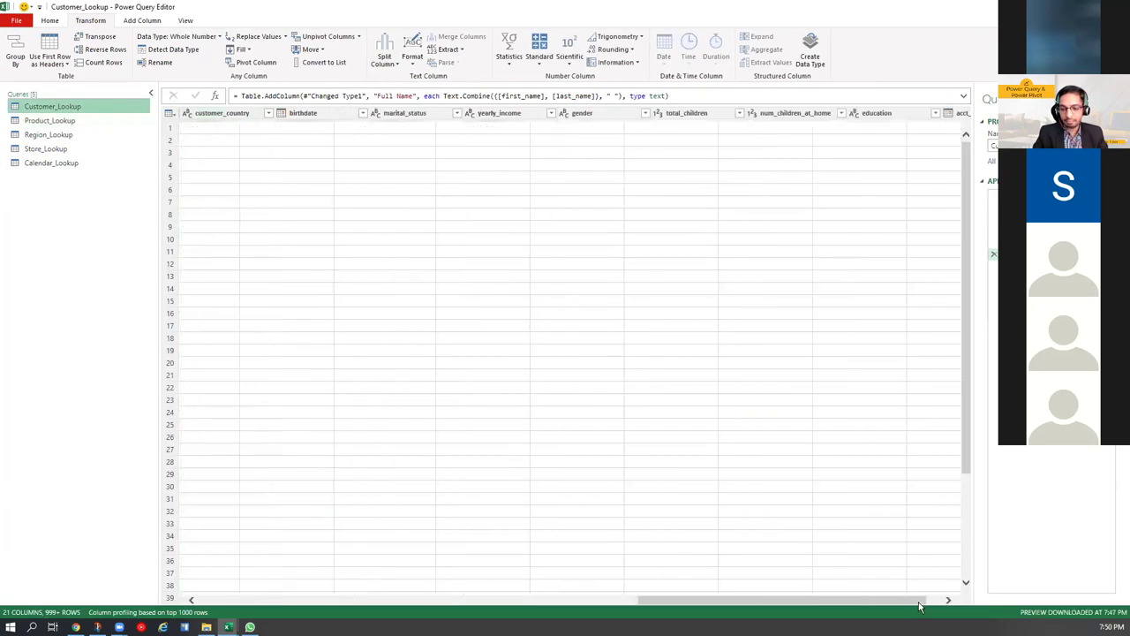
click(908, 119)
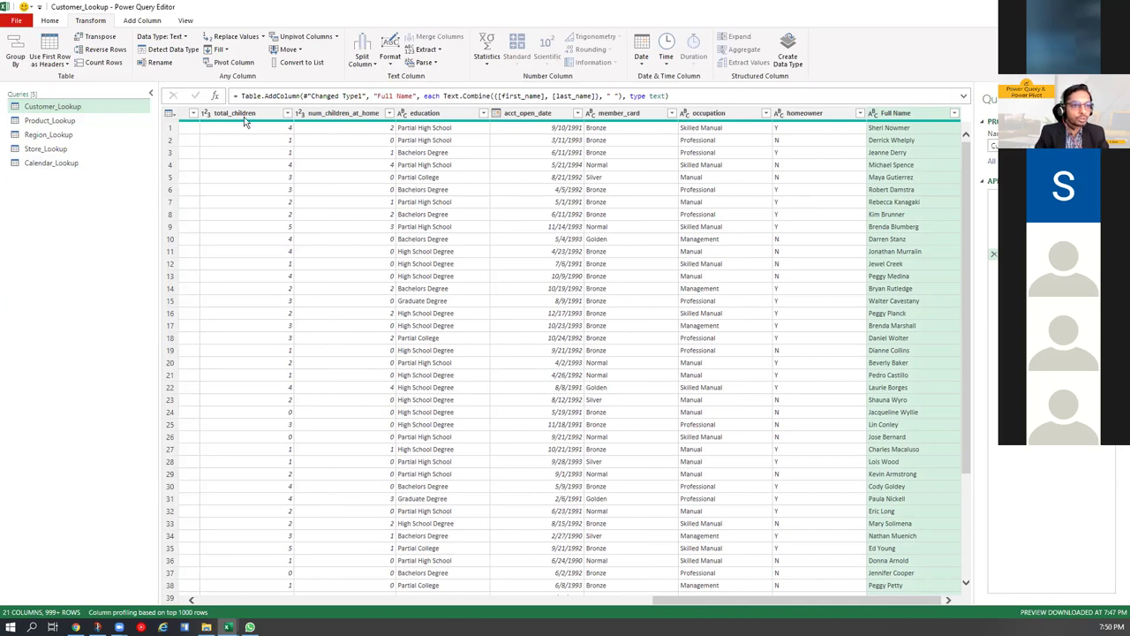
click(143, 19)
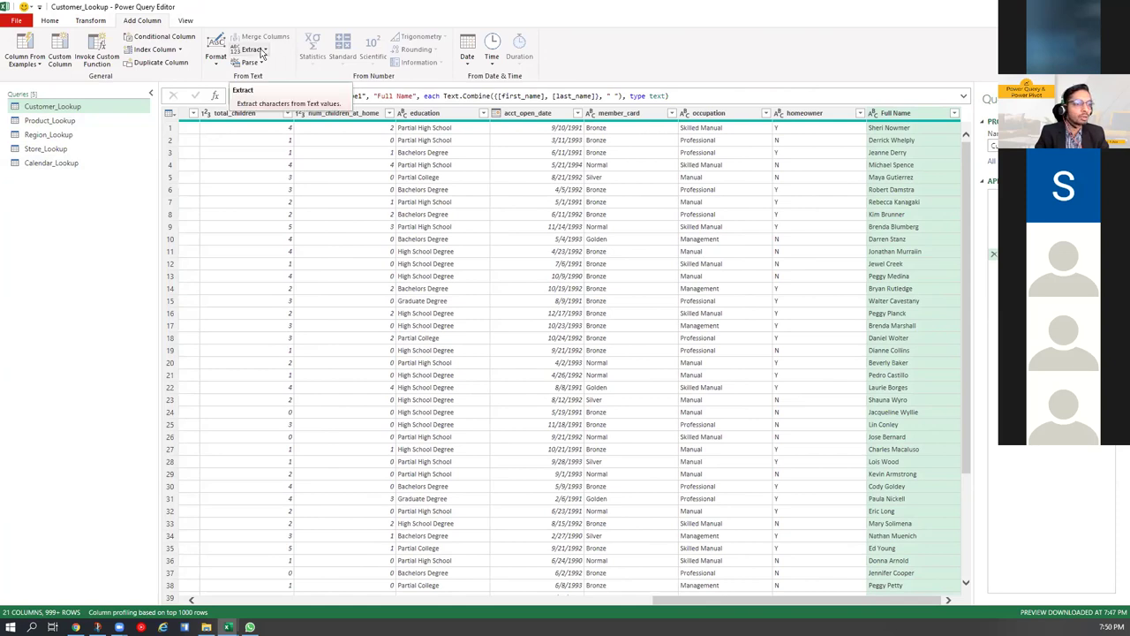
click(261, 53)
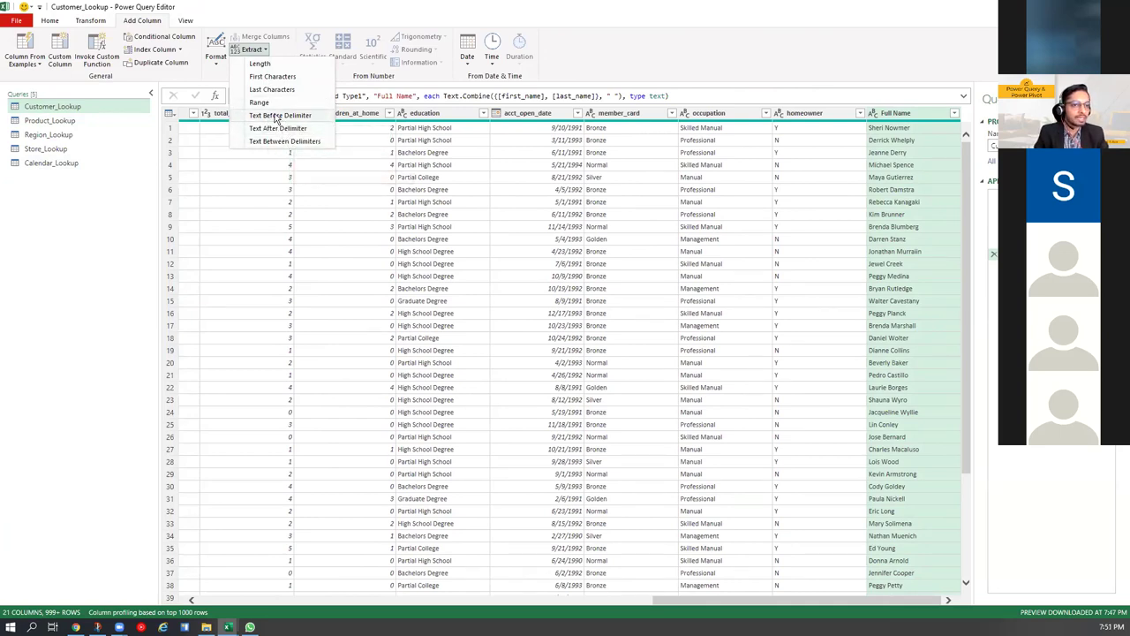
key(Escape)
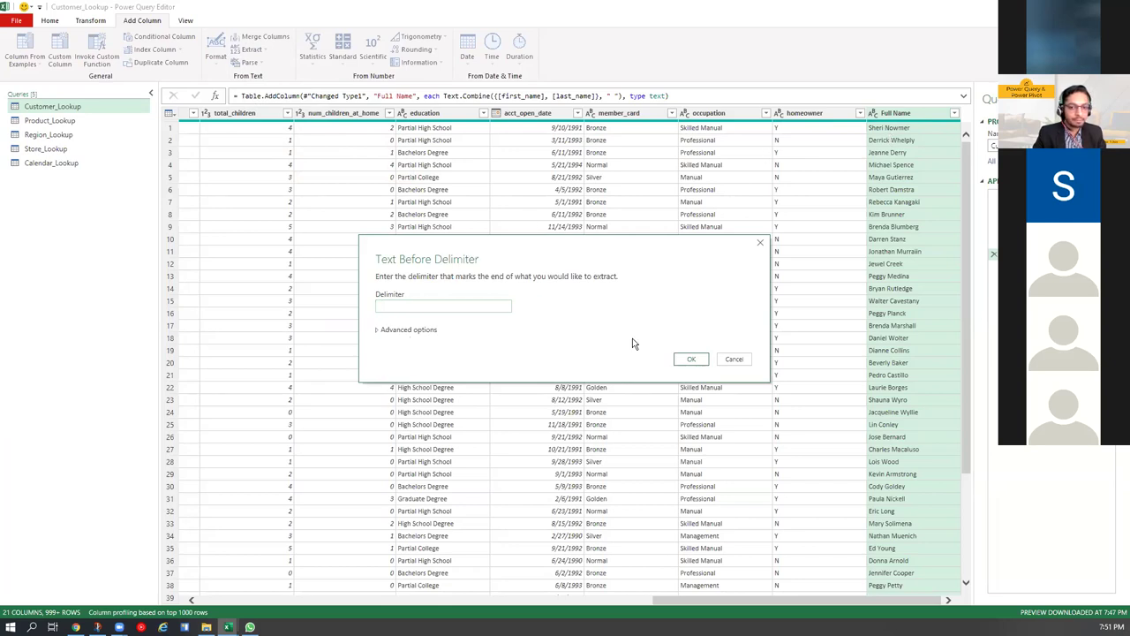
click(688, 360)
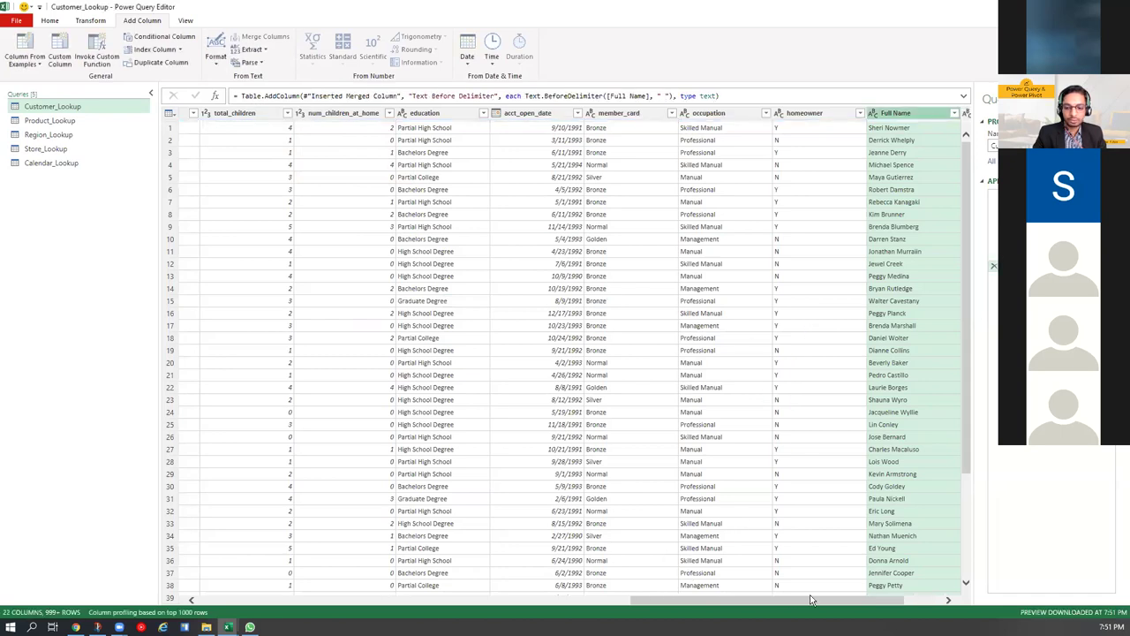
- Check the extracted first names, then delete that extraction step
click(933, 603)
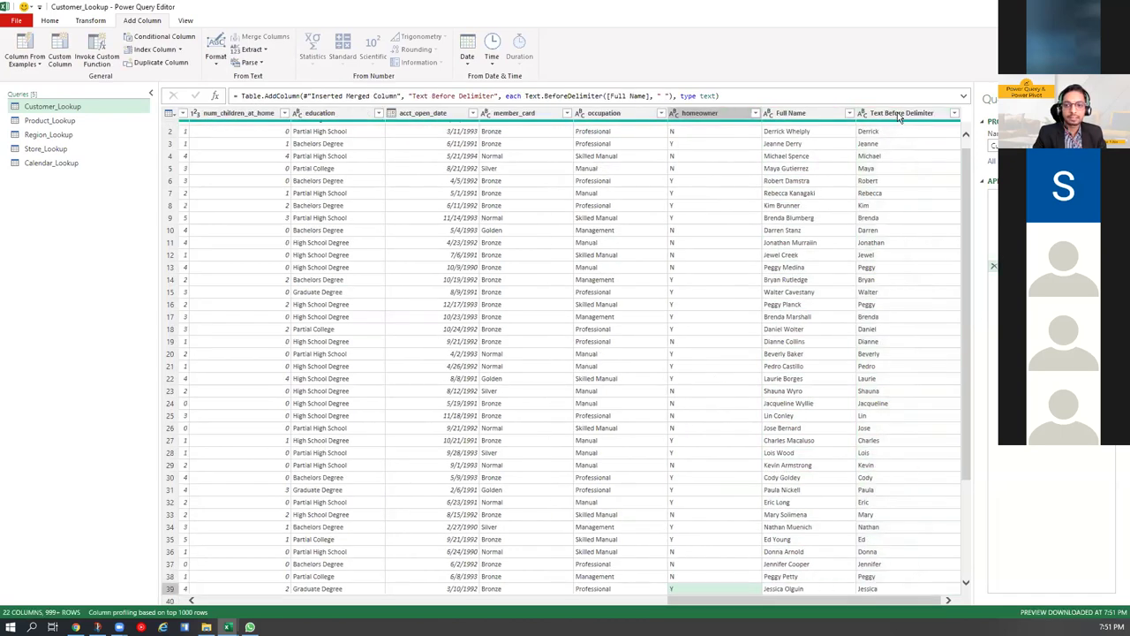
click(786, 132)
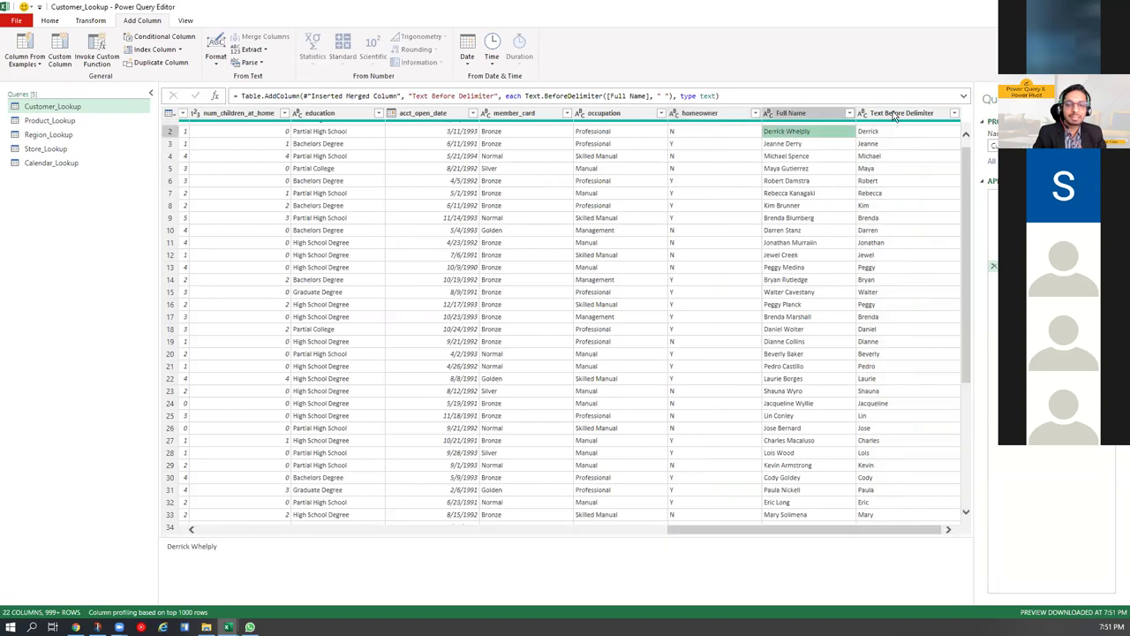
click(993, 270)
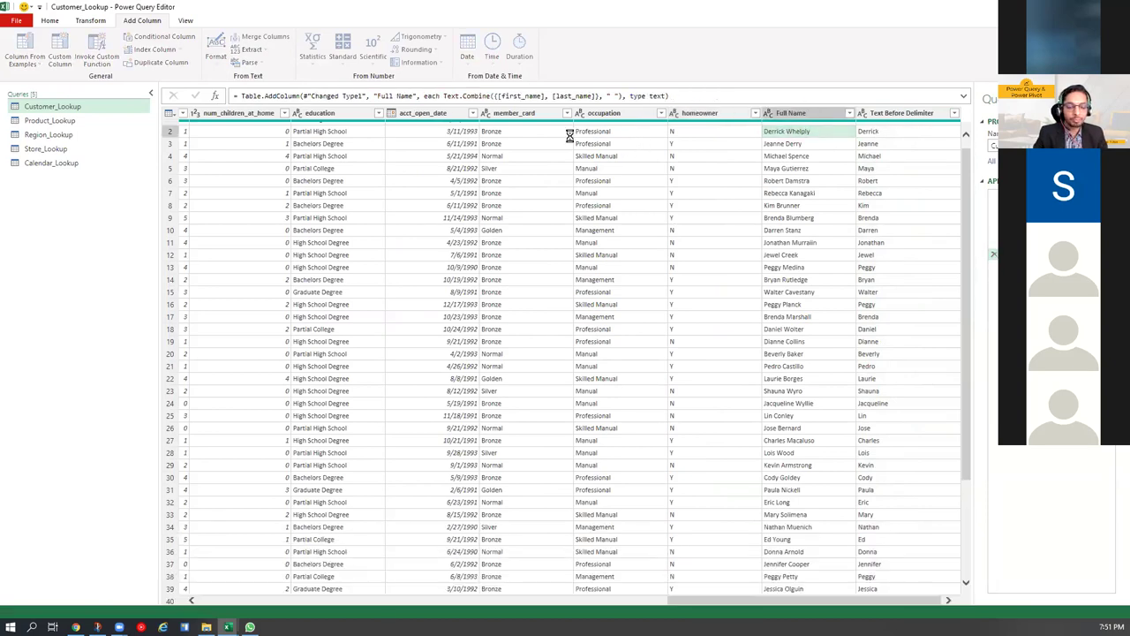
click(91, 20)
- Split Full Name by the Space delimiter at each occurrence
click(50, 21)
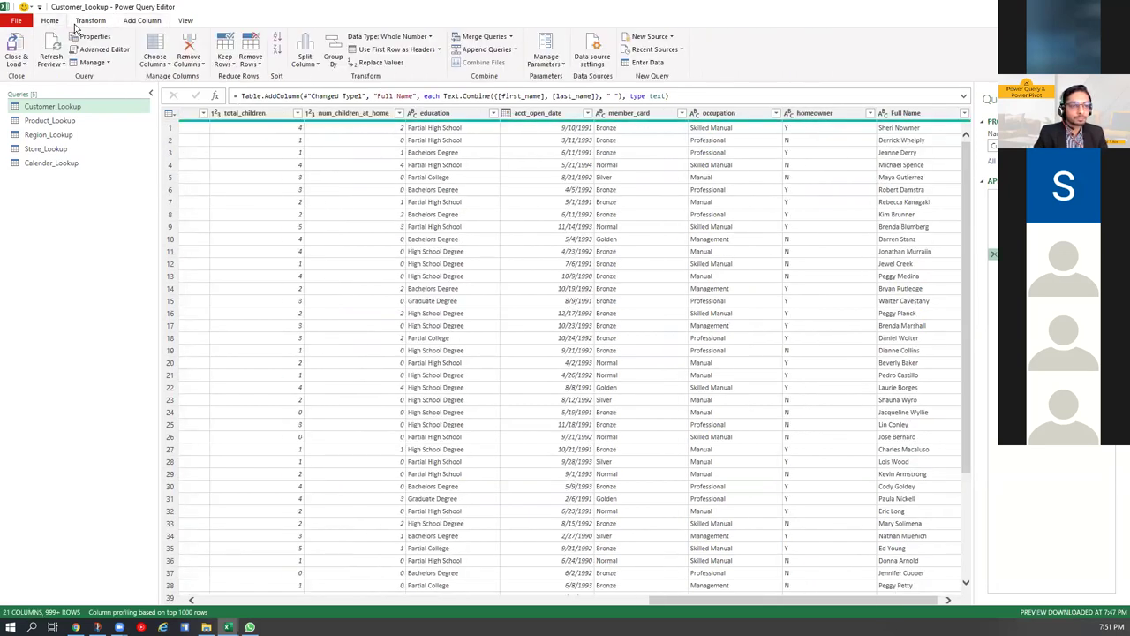
click(904, 113)
click(305, 60)
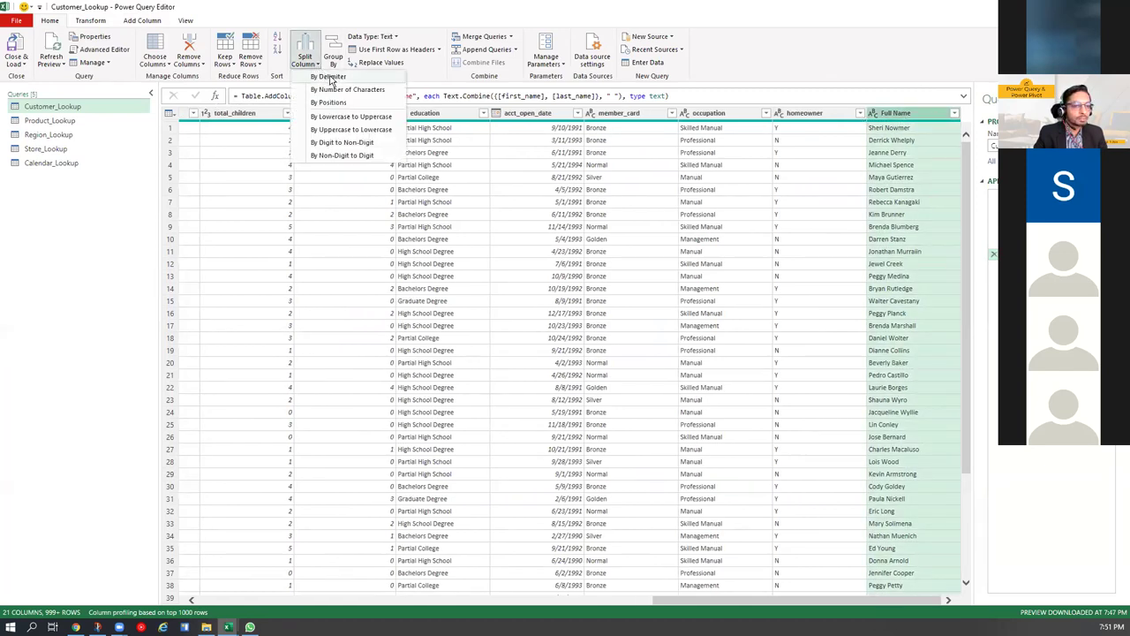
key(Escape)
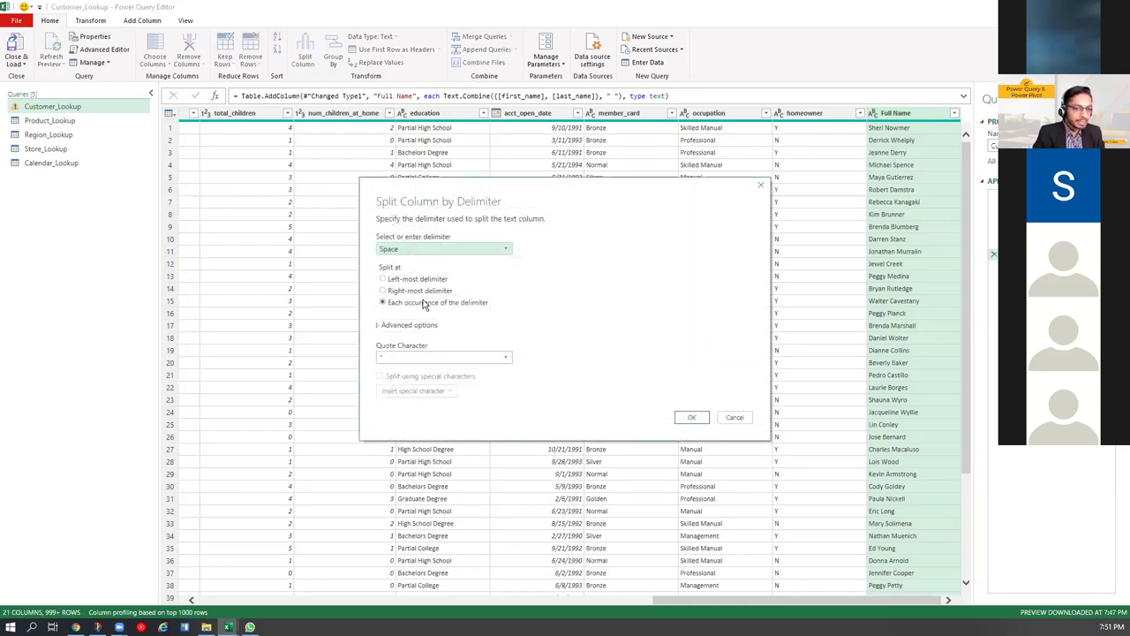
click(406, 248)
click(411, 255)
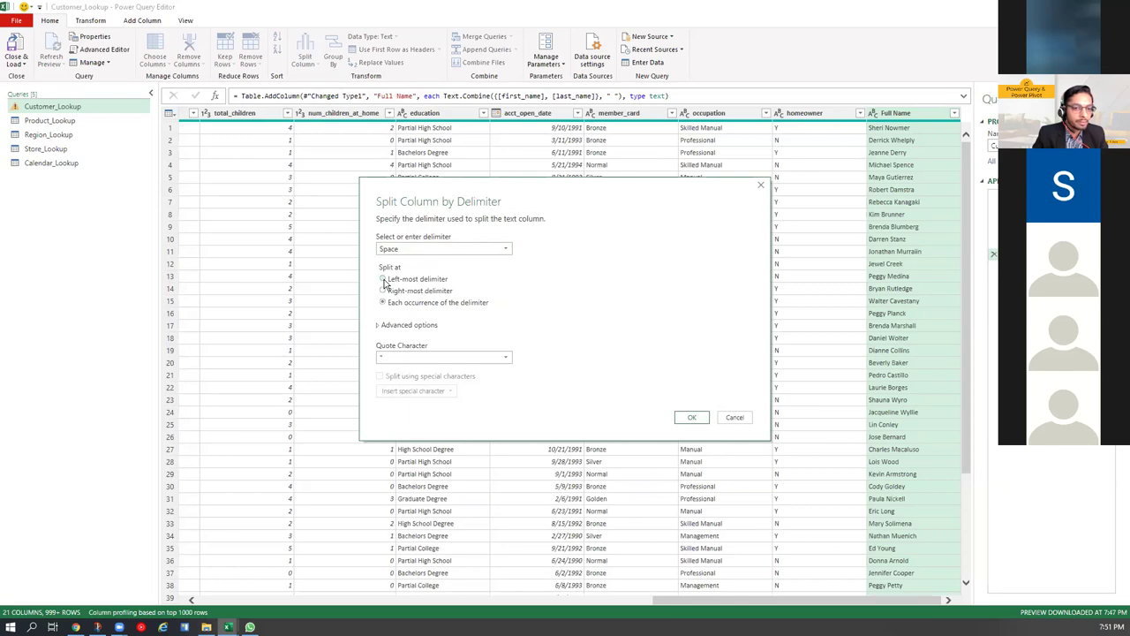
click(384, 279)
click(383, 290)
click(385, 303)
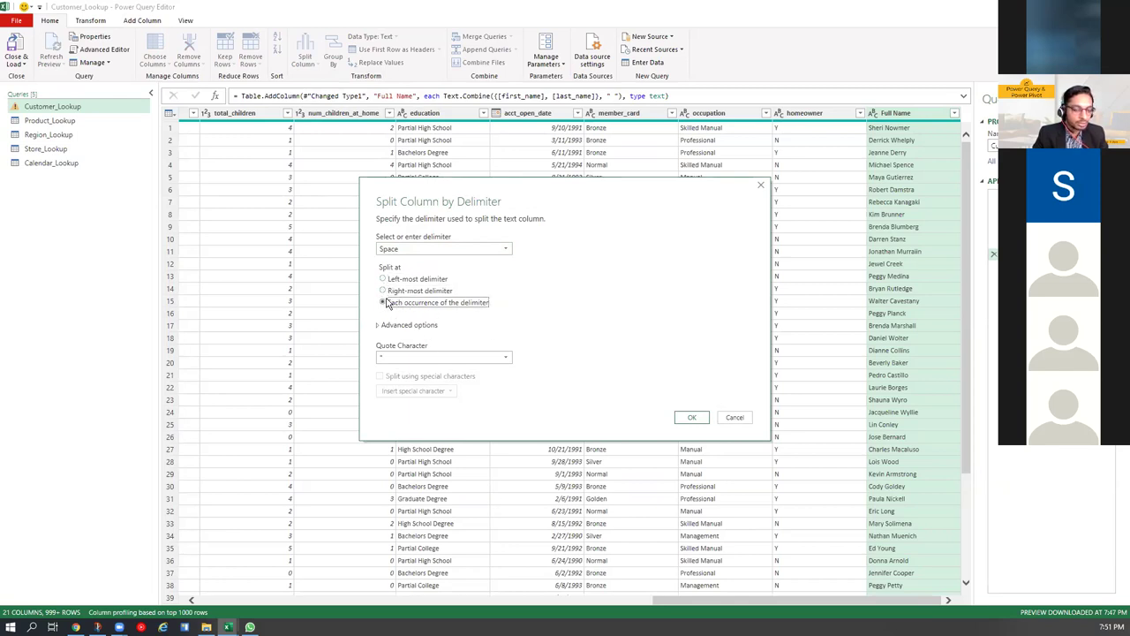
click(691, 417)
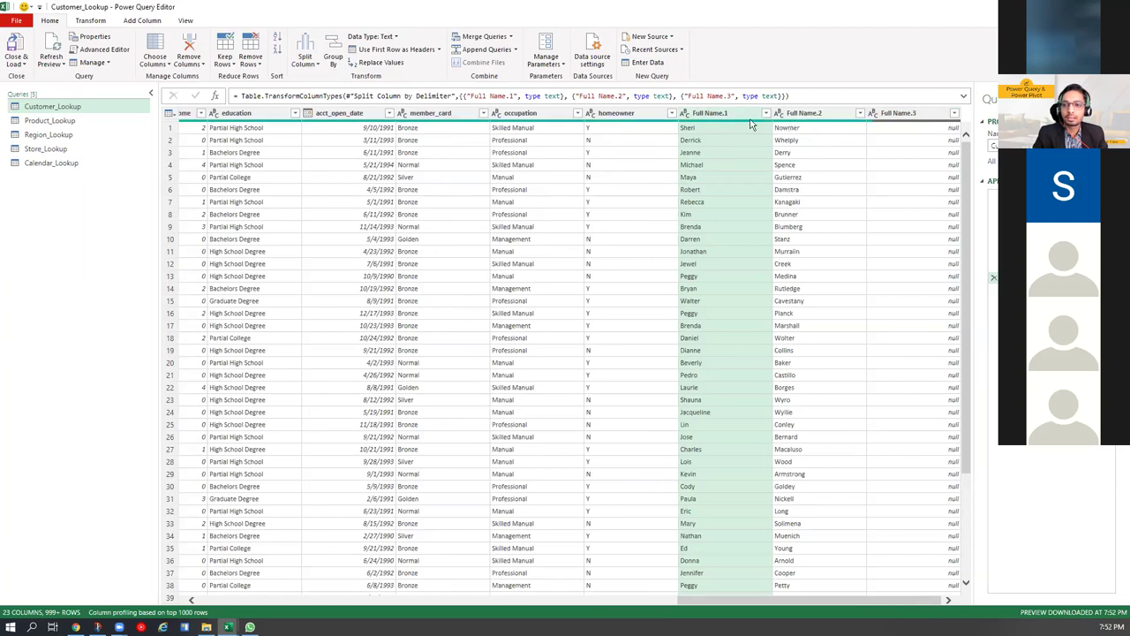
- Inspect the first-name and last-name values in Full Name.1 and Full Name.2
click(802, 116)
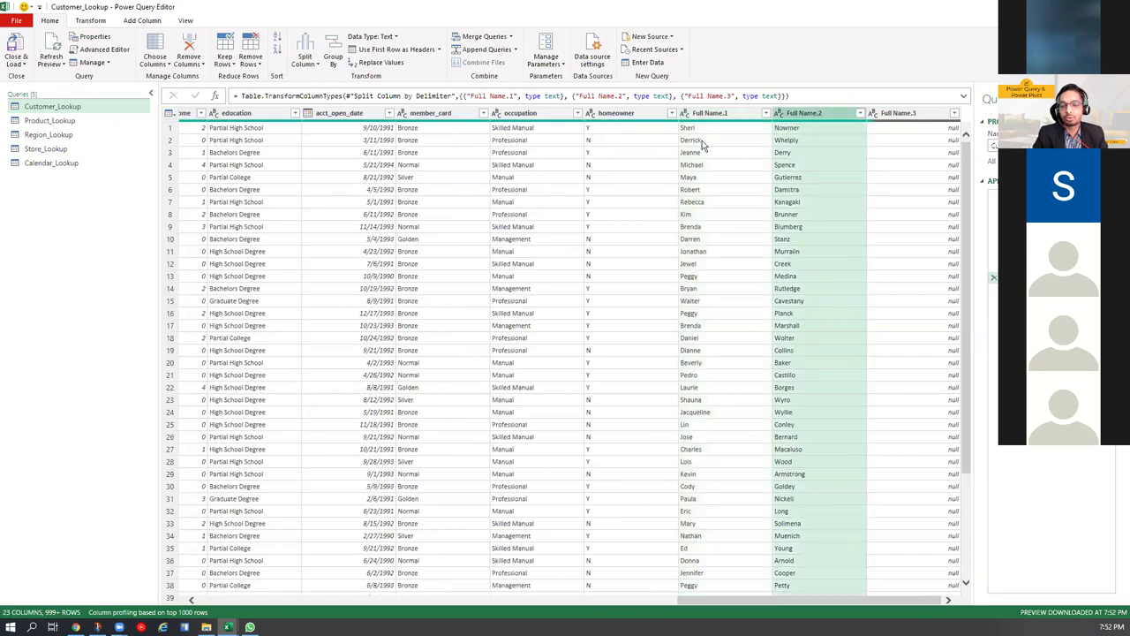
click(704, 142)
click(805, 141)
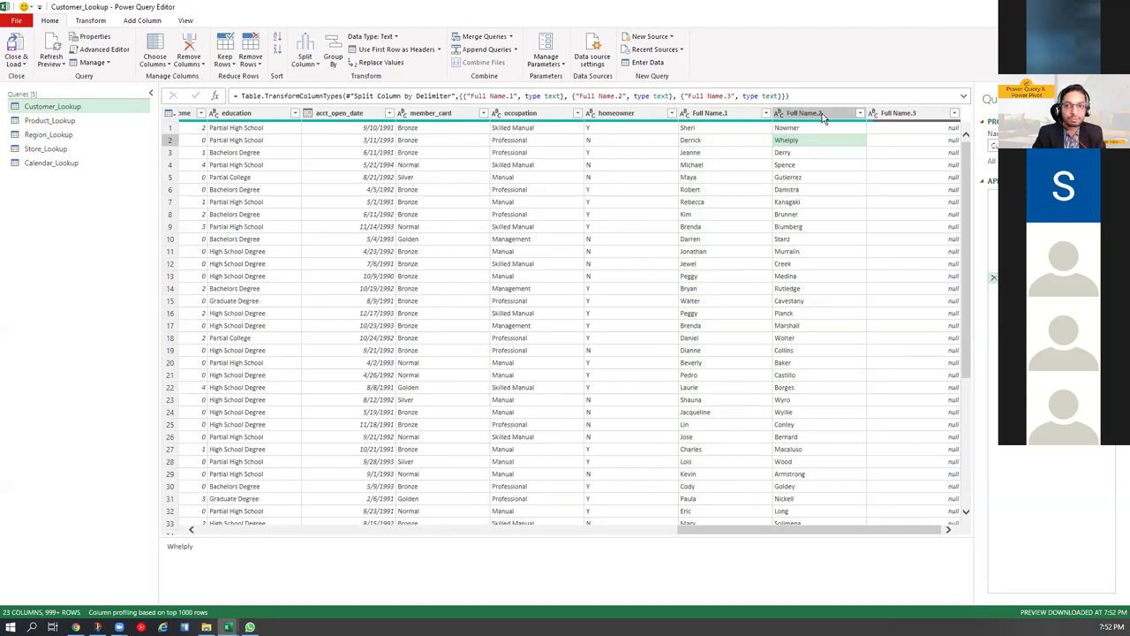
click(812, 129)
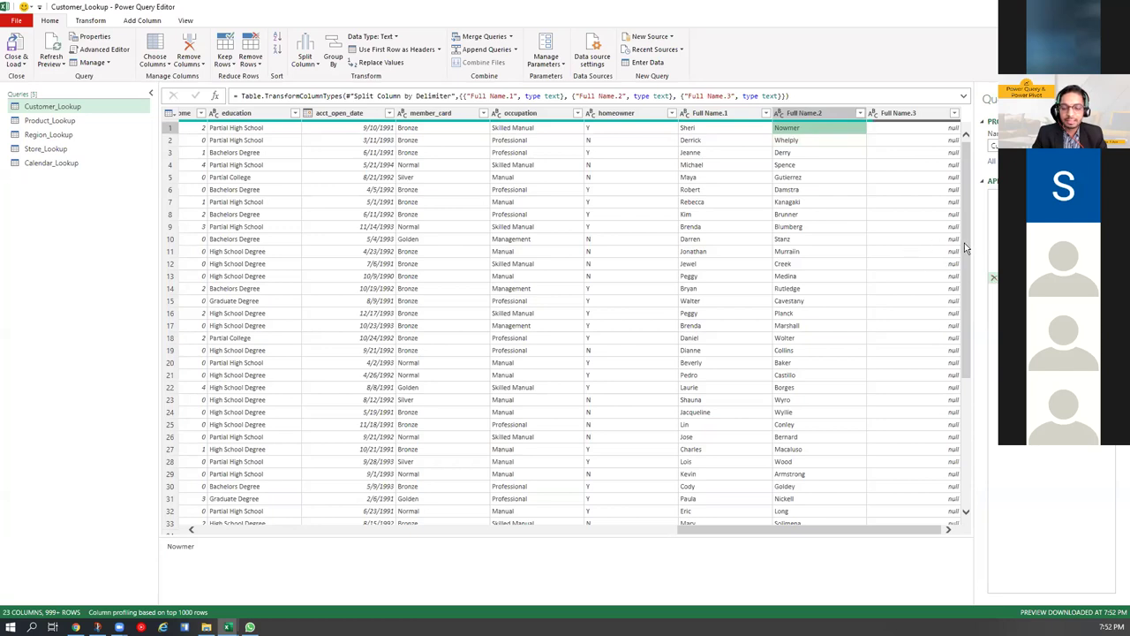
drag(967, 247, 956, 403)
click(956, 404)
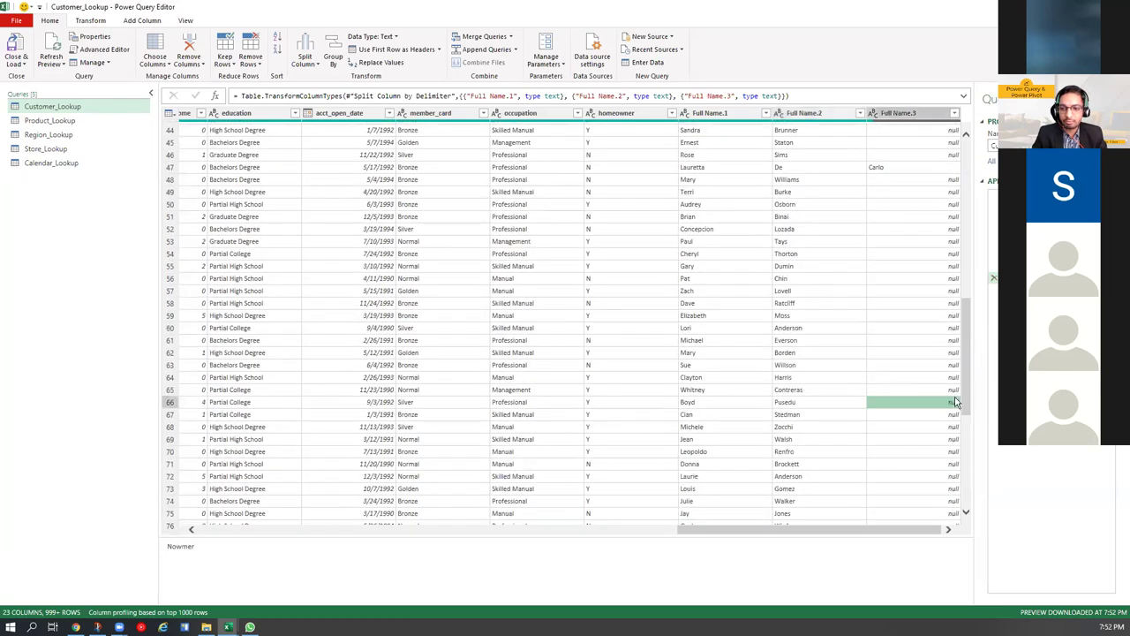
click(730, 168)
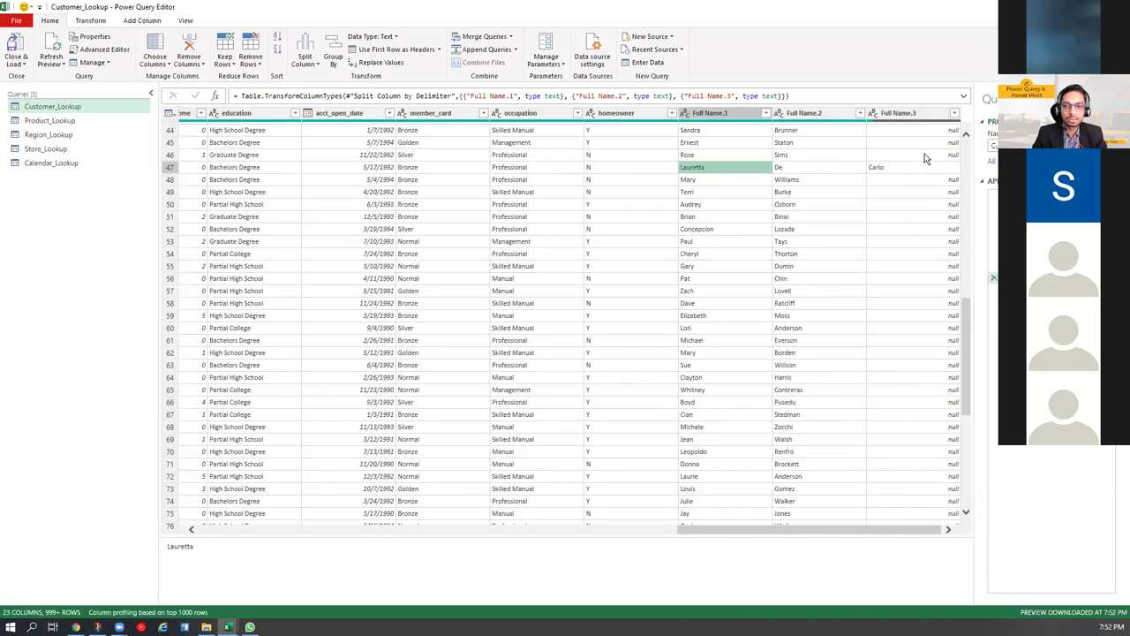
- Check Full Name.3, comparing row 47's three name parts and the empty cells
click(918, 117)
click(928, 152)
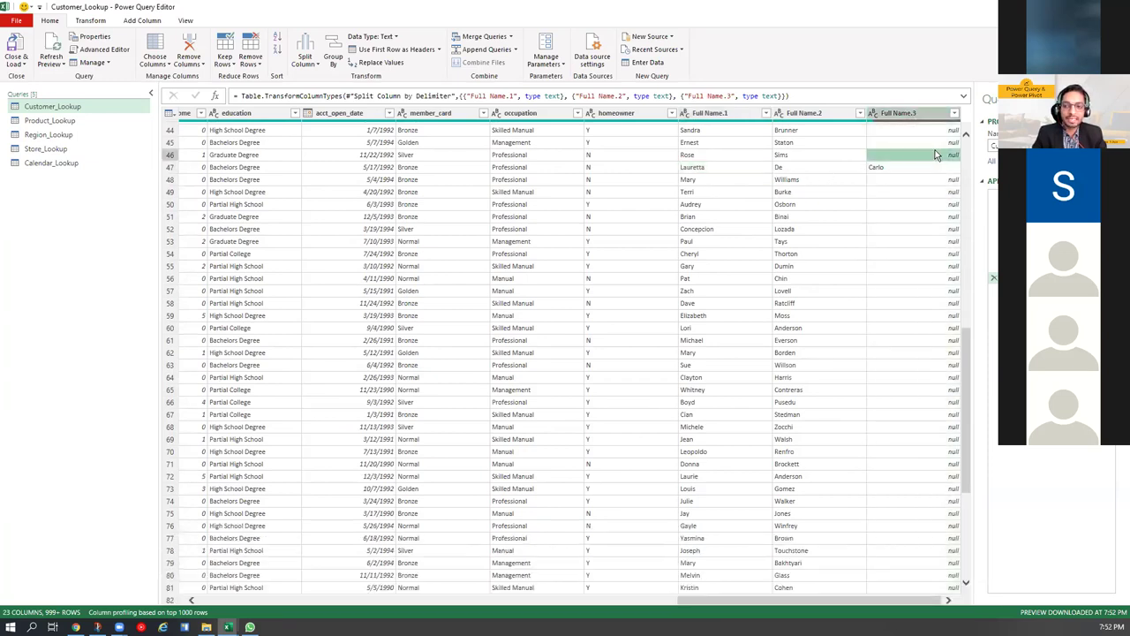
click(888, 168)
click(695, 171)
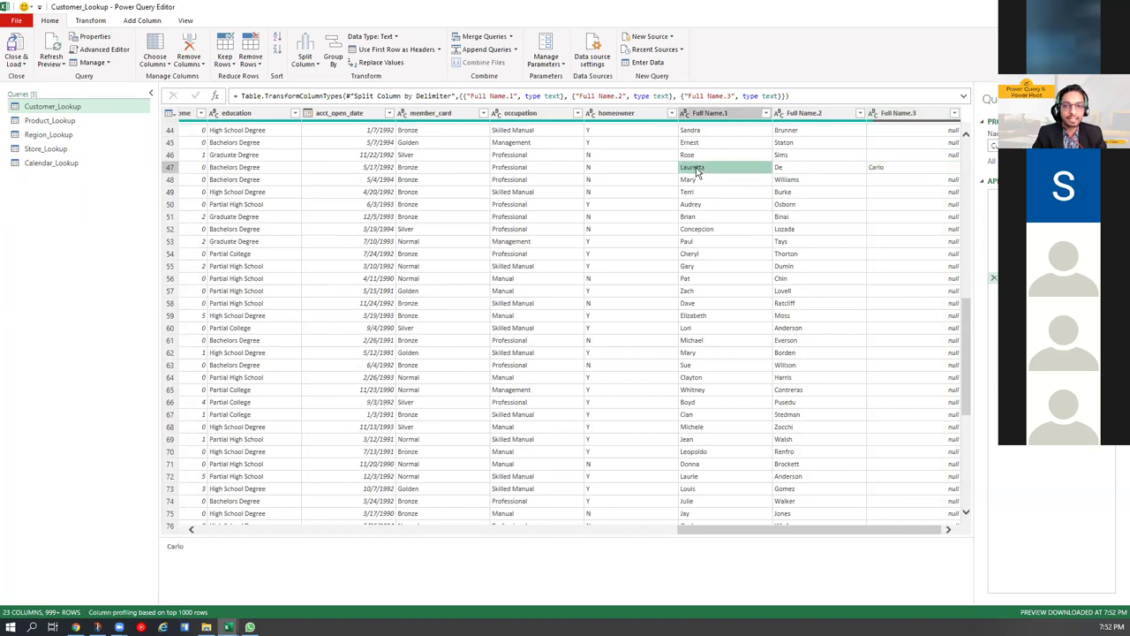
click(804, 169)
click(892, 171)
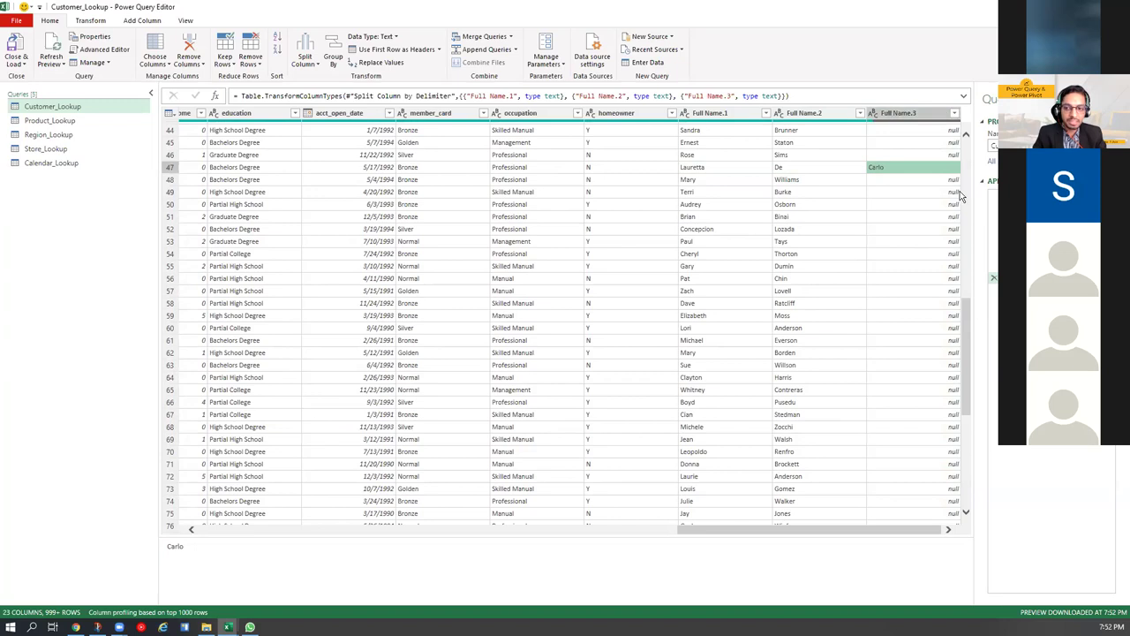
click(993, 280)
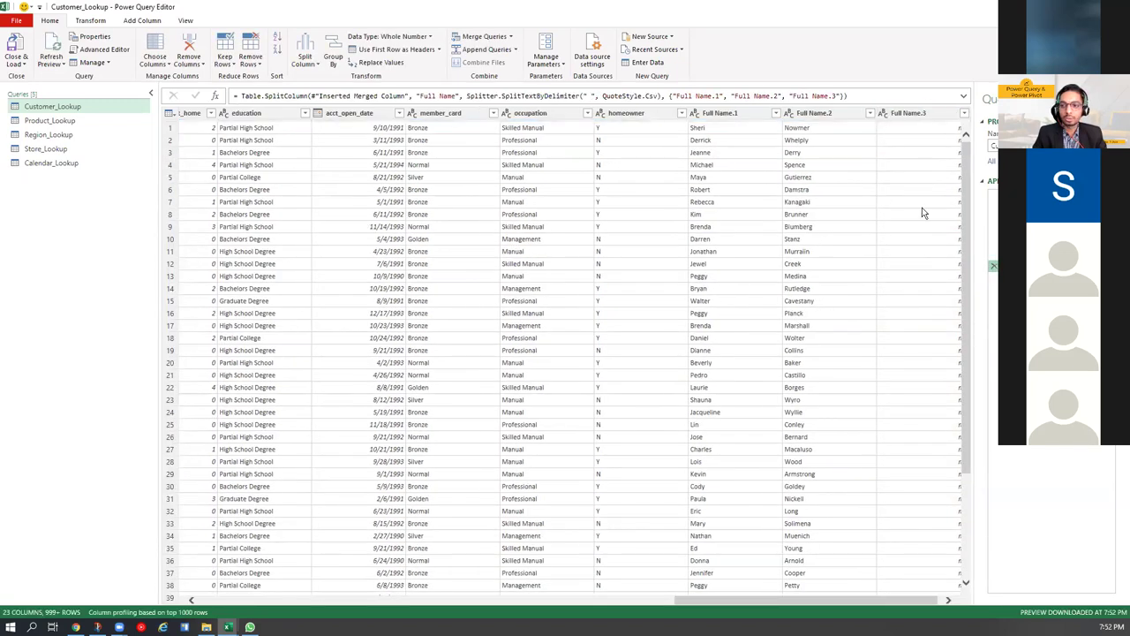
- Step through the Product, Region and Store lookup queries, then start a New Source import from File
click(993, 255)
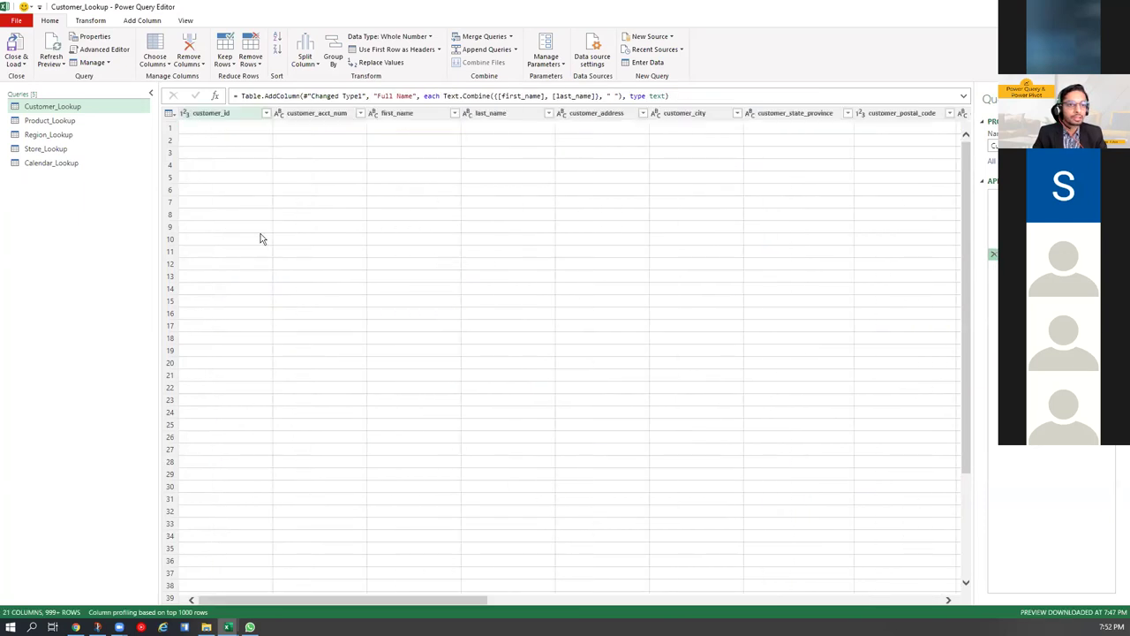
click(51, 120)
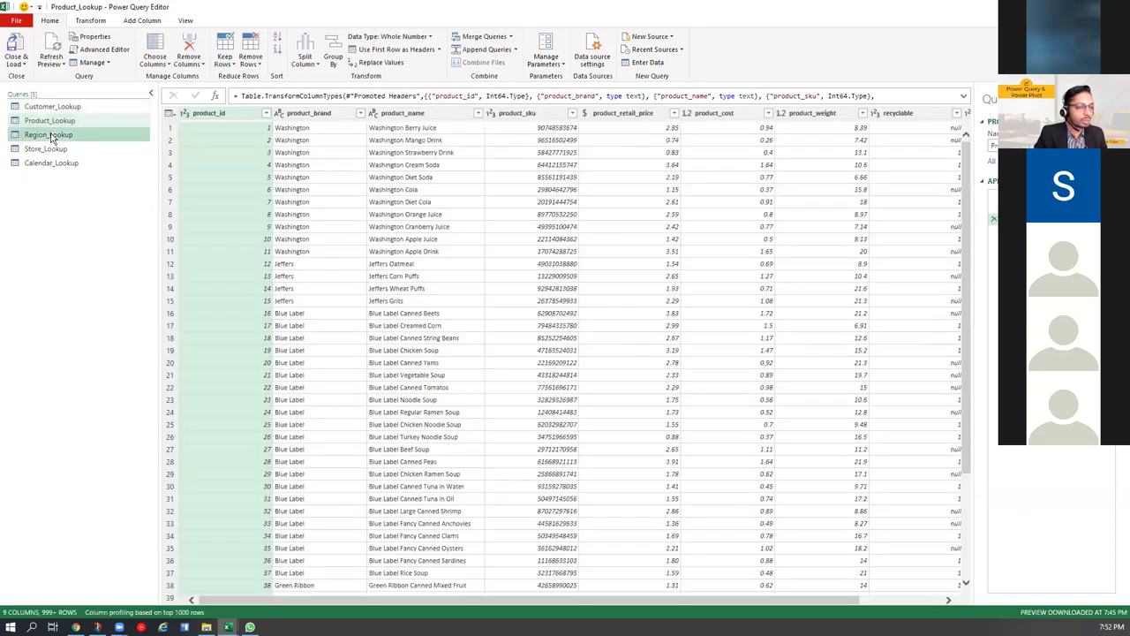
click(49, 134)
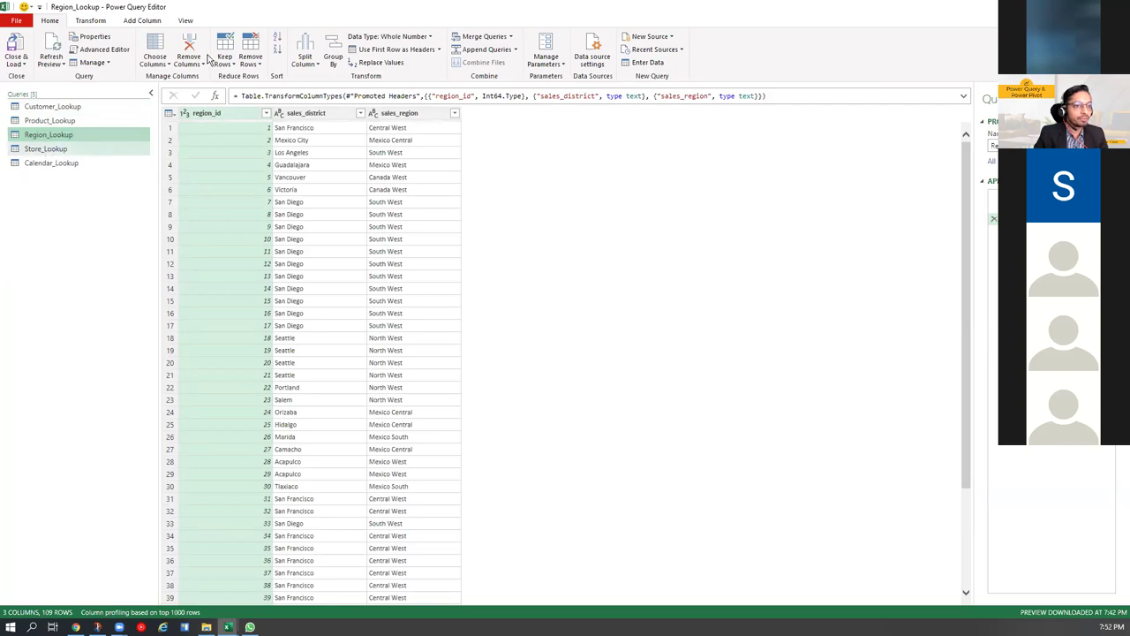
key(Down)
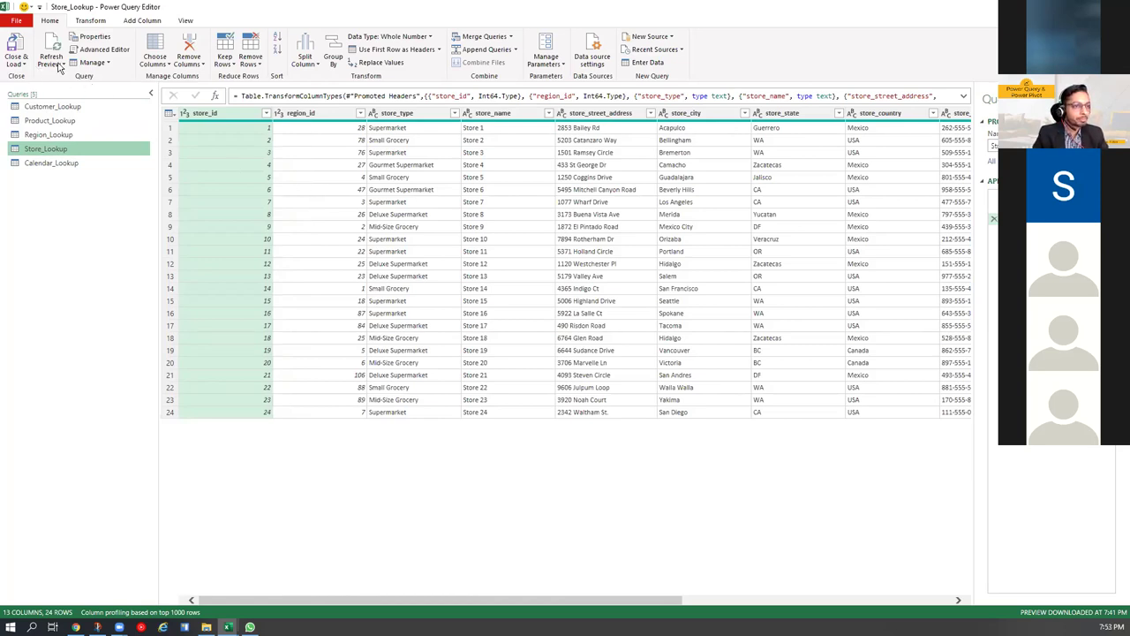
click(666, 41)
mouse_move(645, 50)
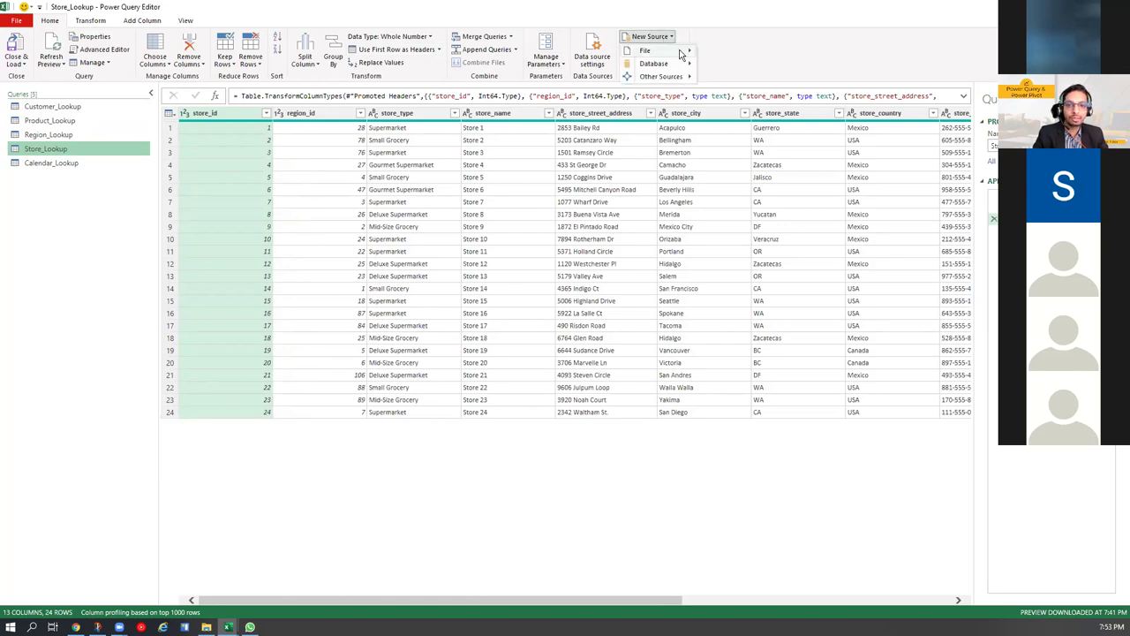
click(738, 84)
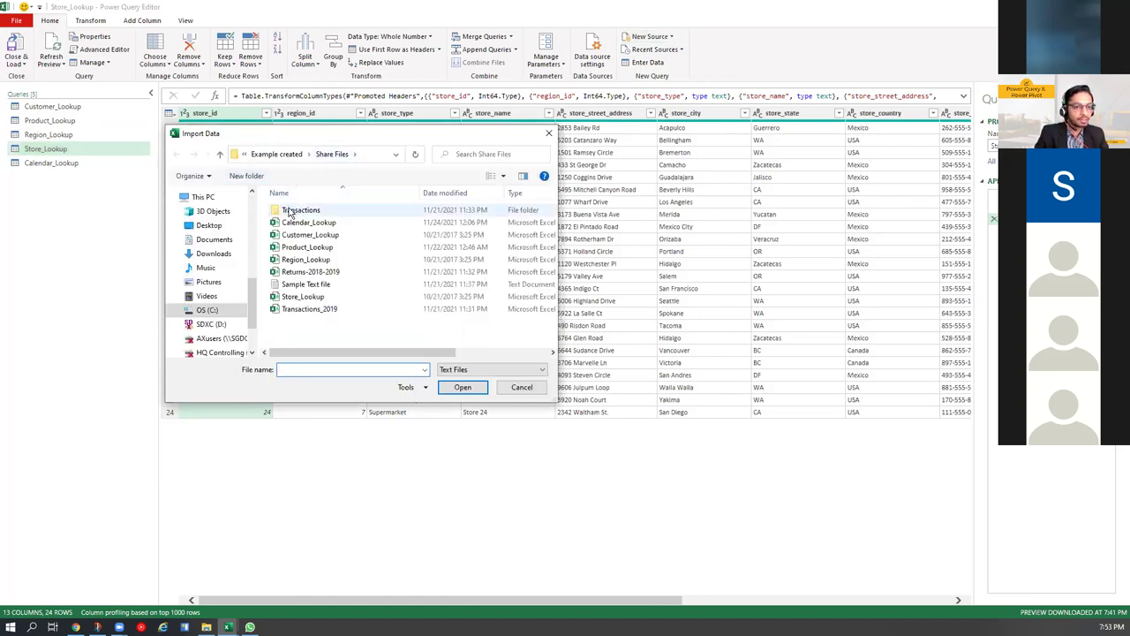
- Import Transactions_2018.csv from the Transactions folder with the Comma delimiter
double_click(288, 210)
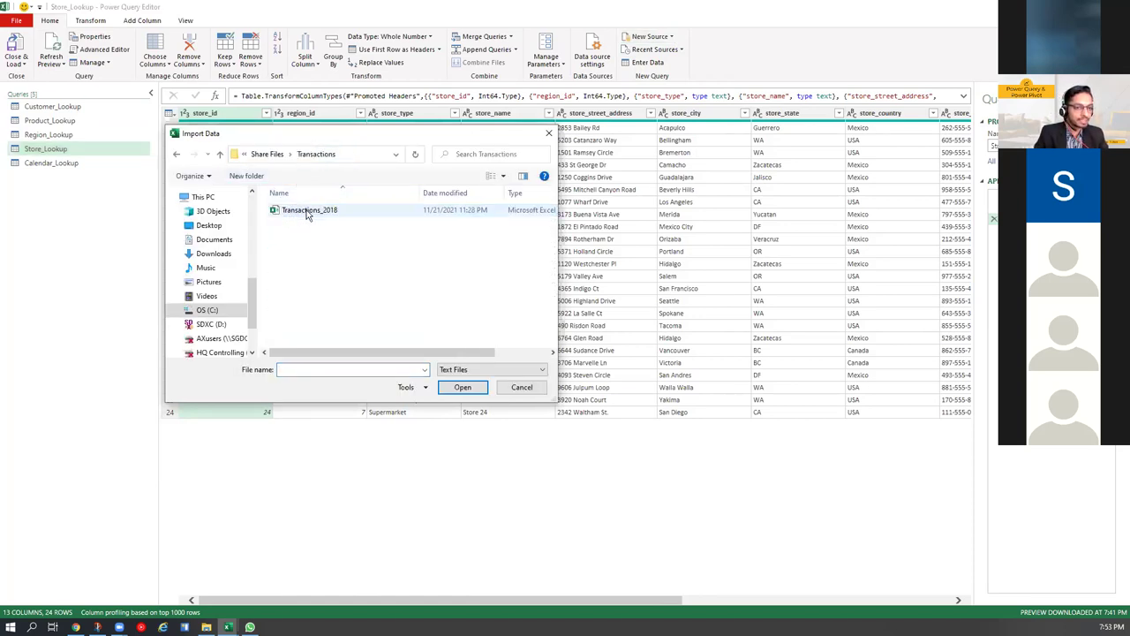
click(311, 211)
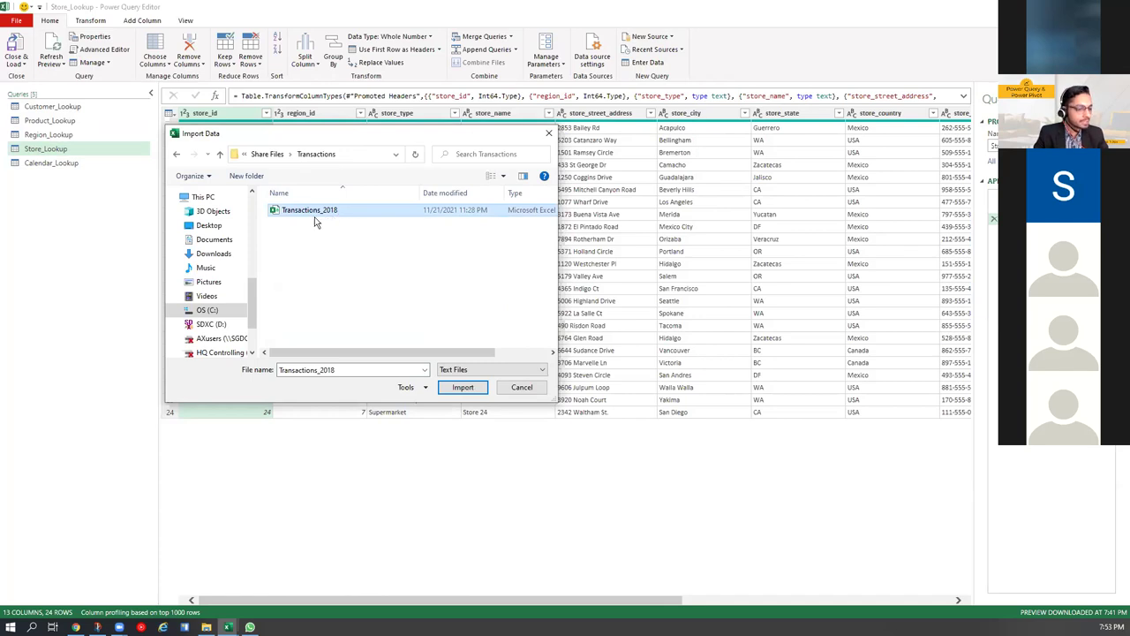
click(461, 387)
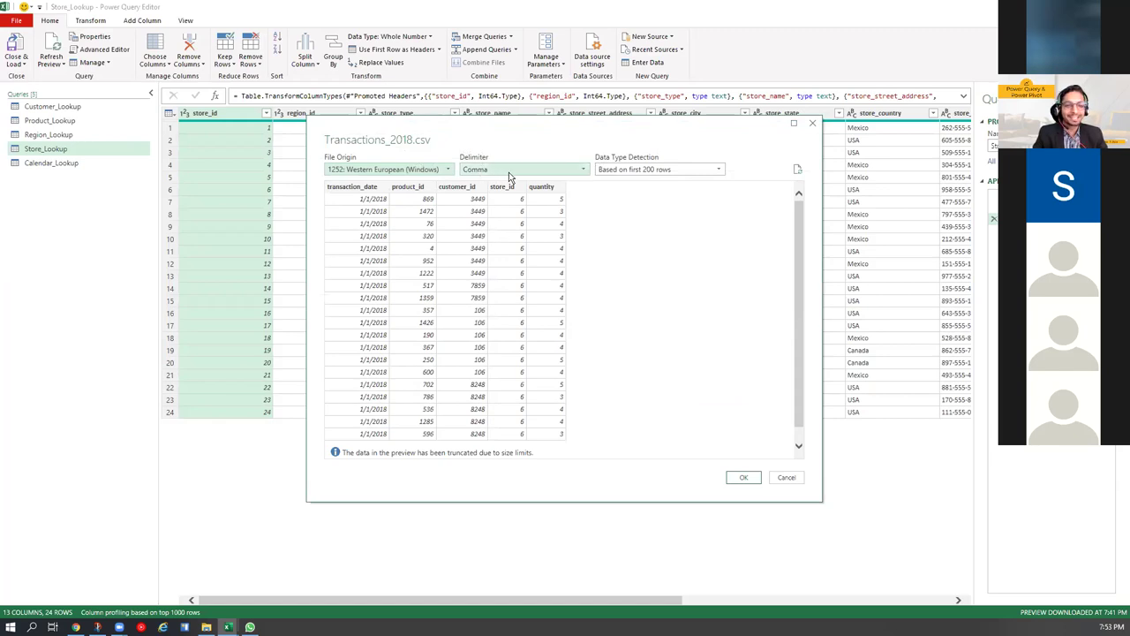
click(508, 177)
click(508, 175)
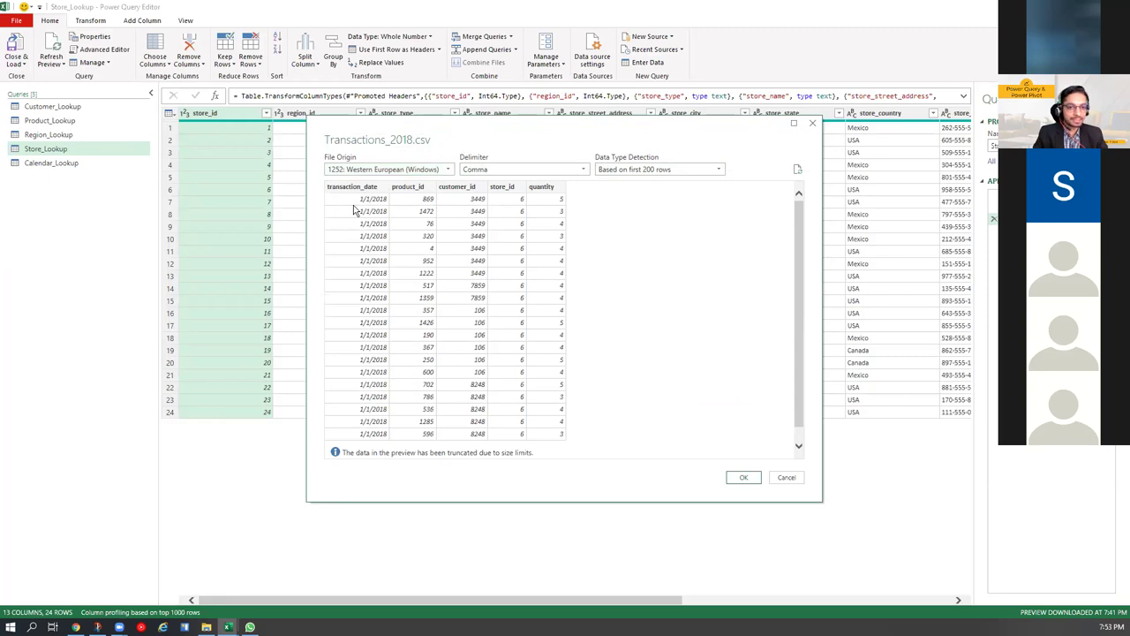
click(740, 477)
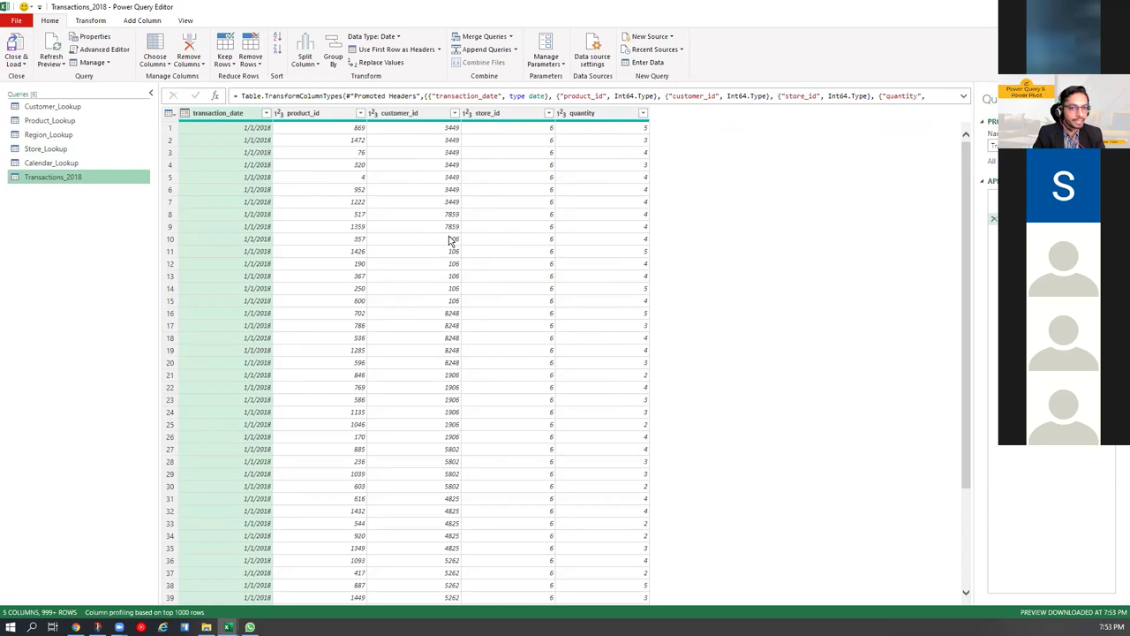
click(246, 153)
click(207, 113)
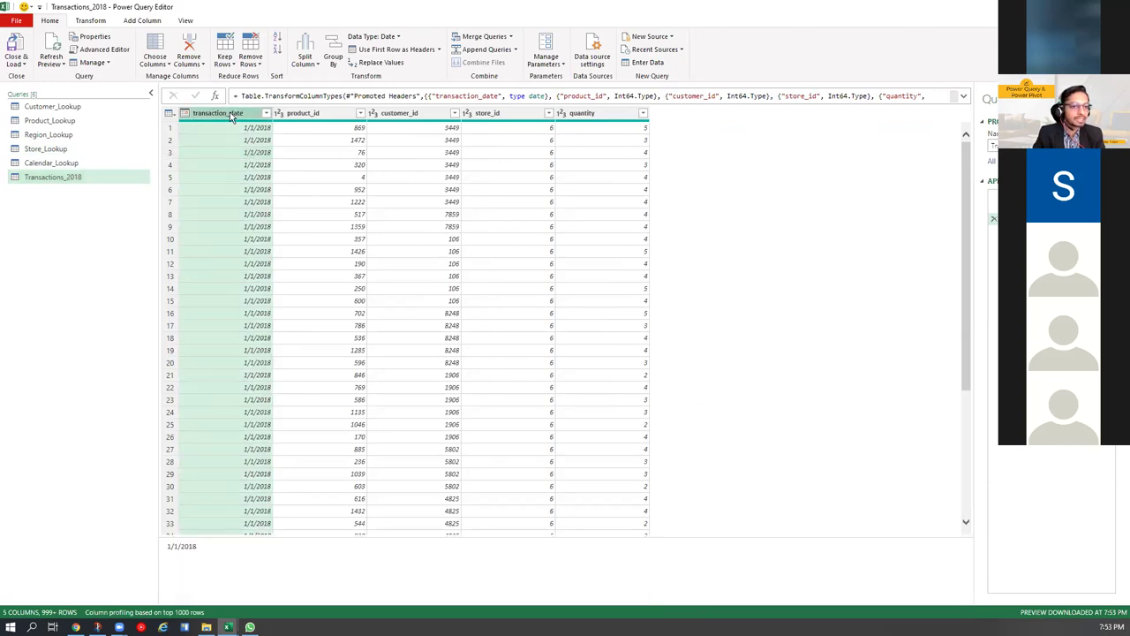
click(184, 116)
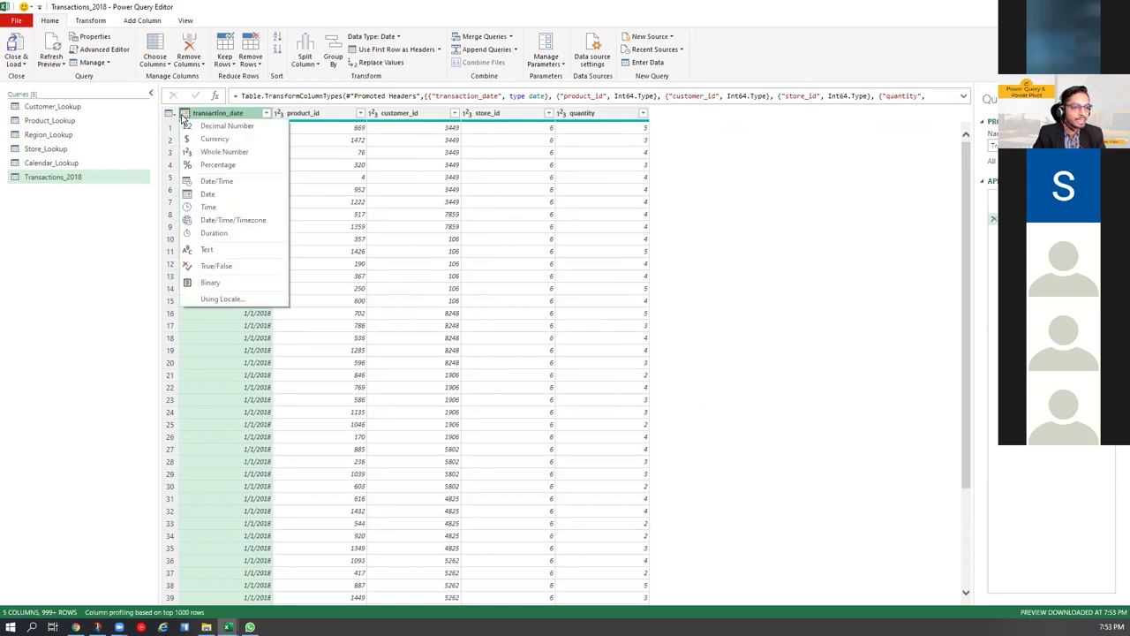
click(208, 193)
click(319, 115)
click(397, 115)
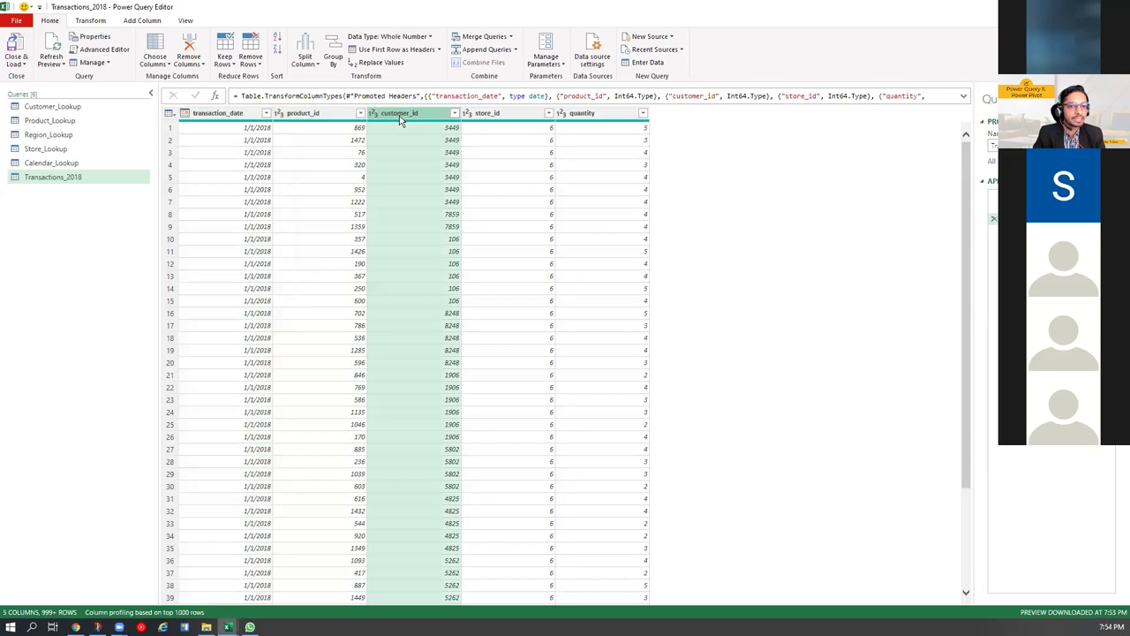
click(496, 117)
click(599, 117)
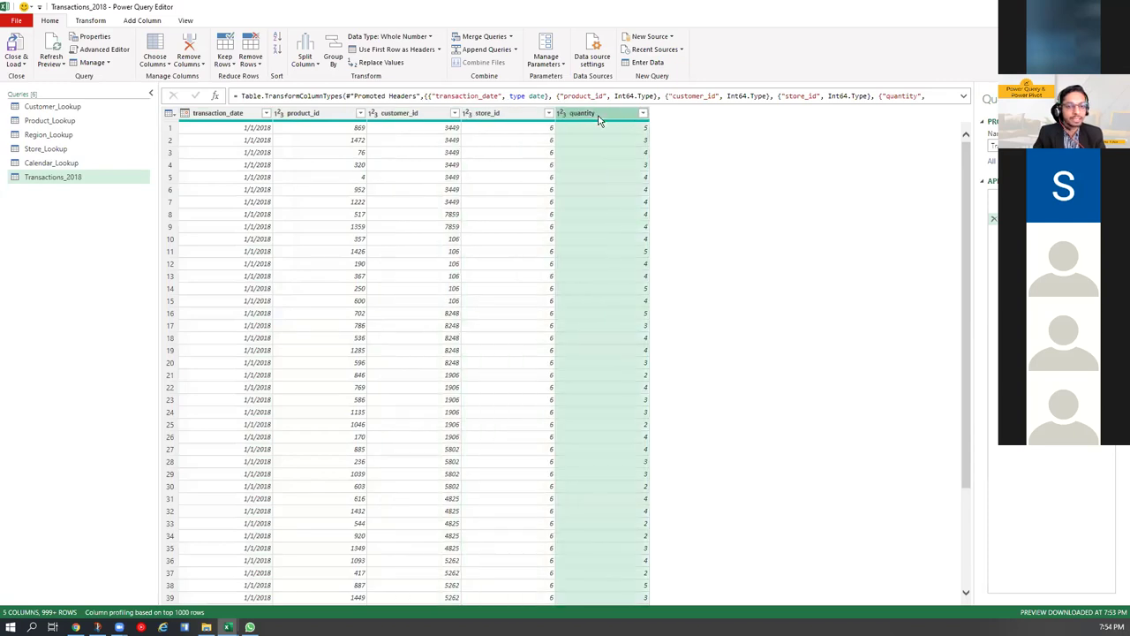
click(336, 191)
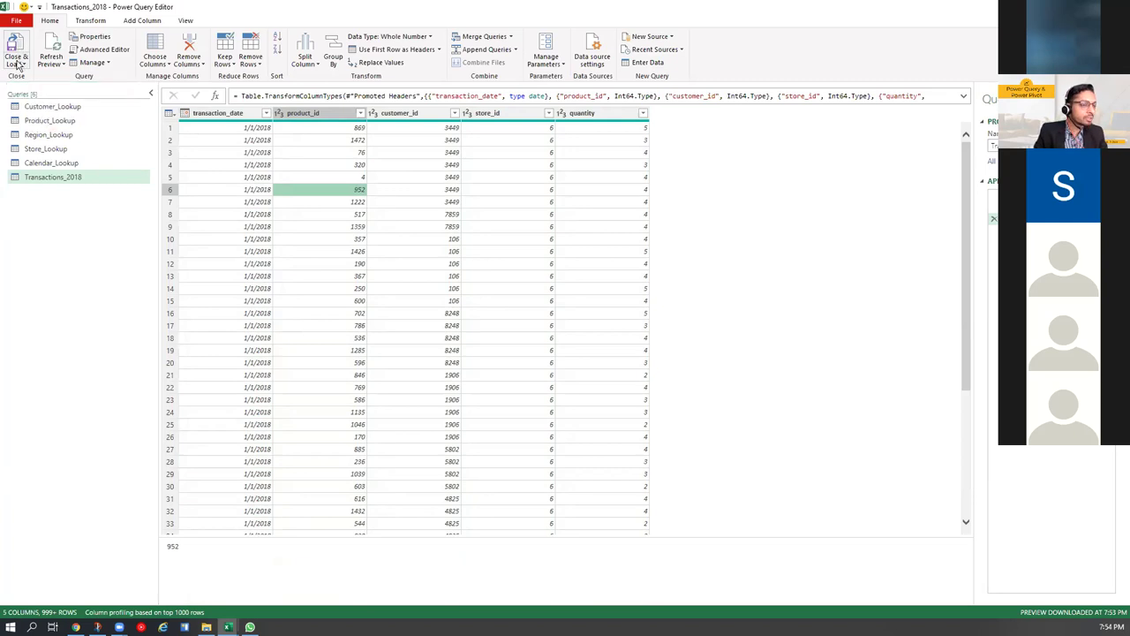
- Load Transactions_2018 as a connection only, with the data added to the Data Model
click(17, 64)
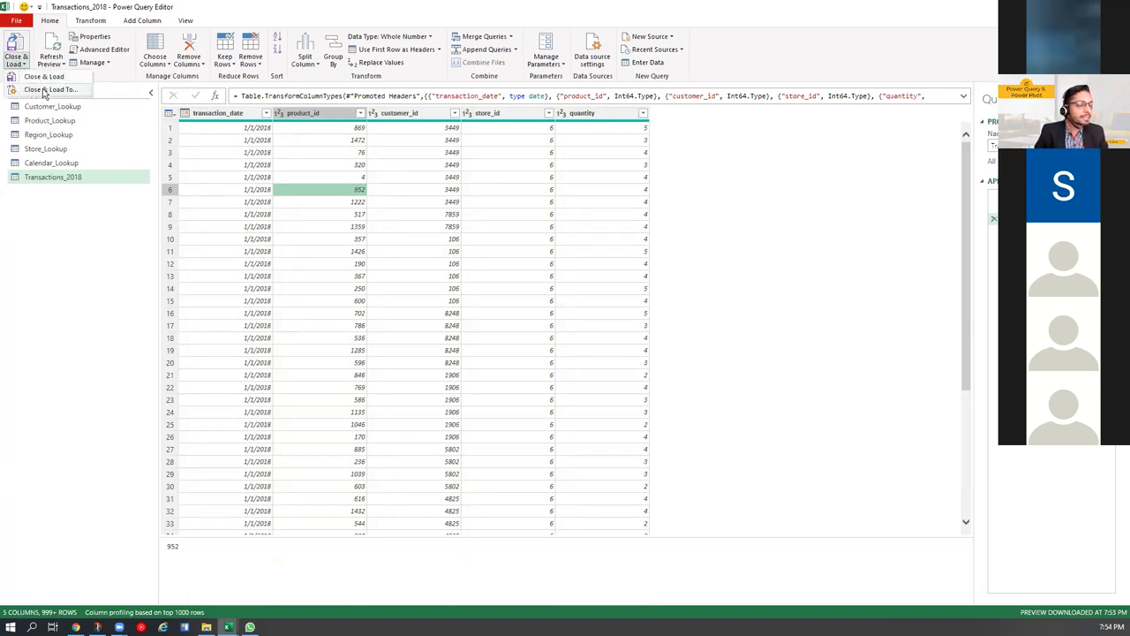
click(43, 77)
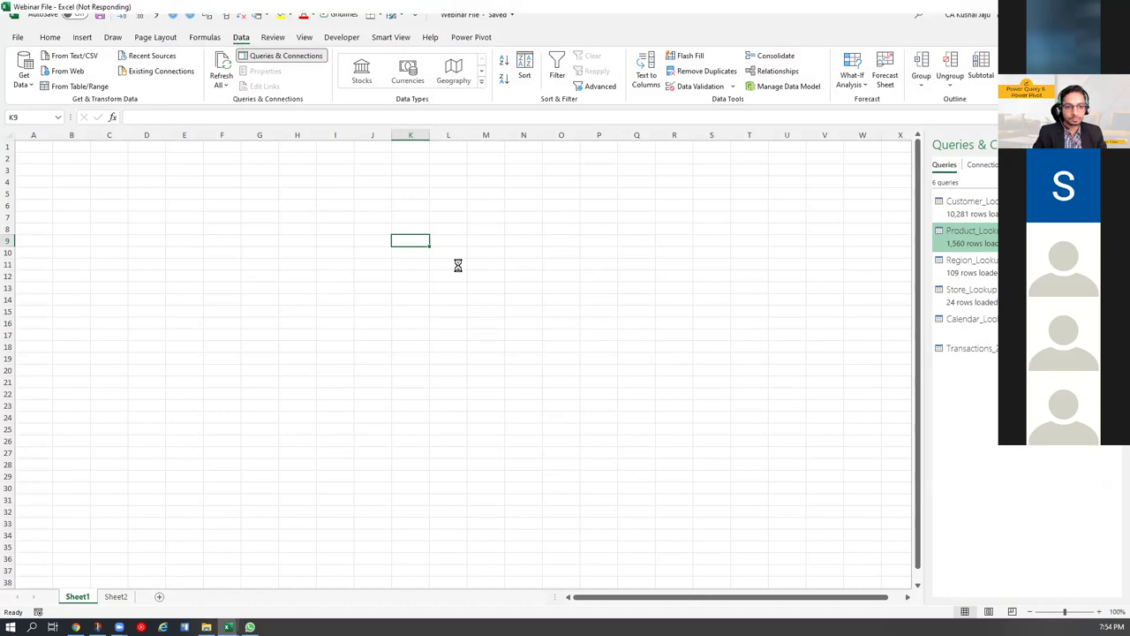
click(383, 280)
click(350, 340)
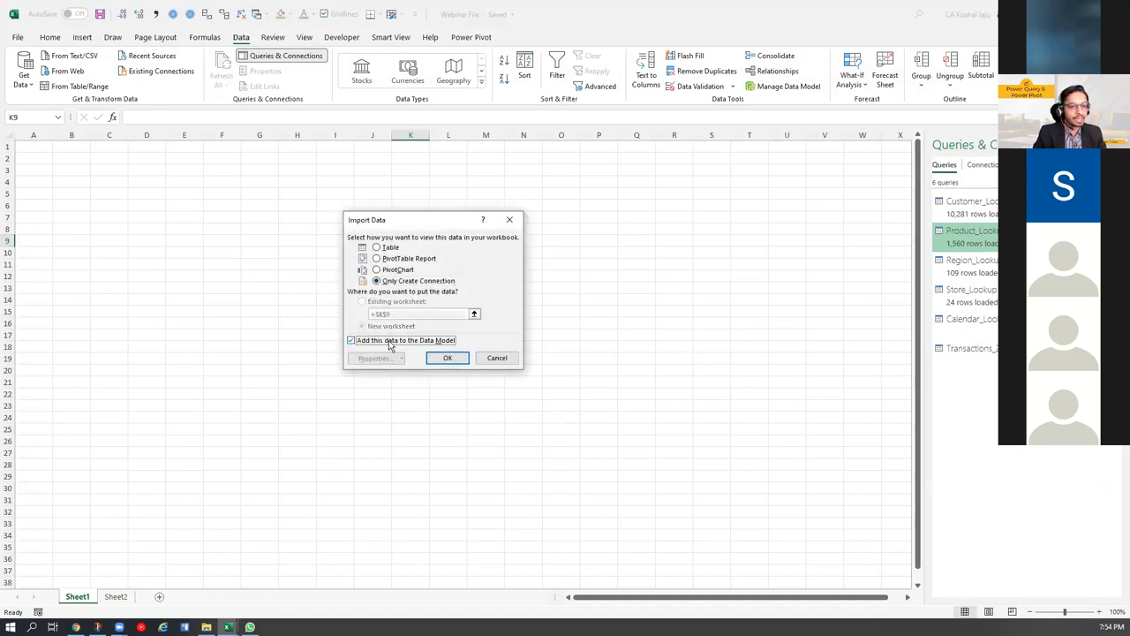
click(449, 358)
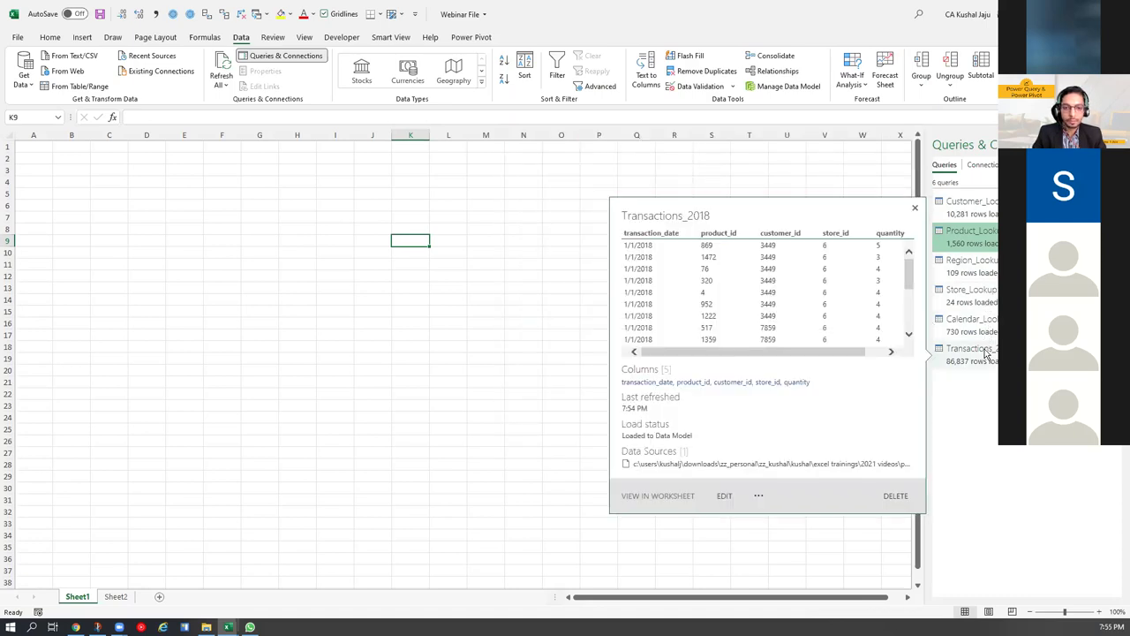
click(443, 250)
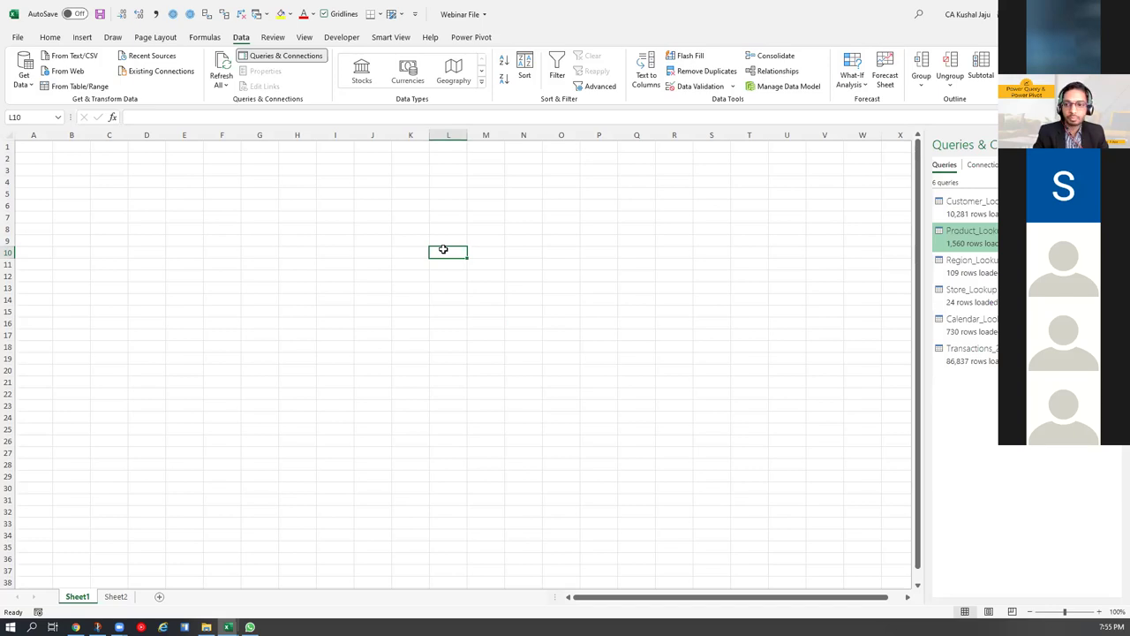
right_click(826, 239)
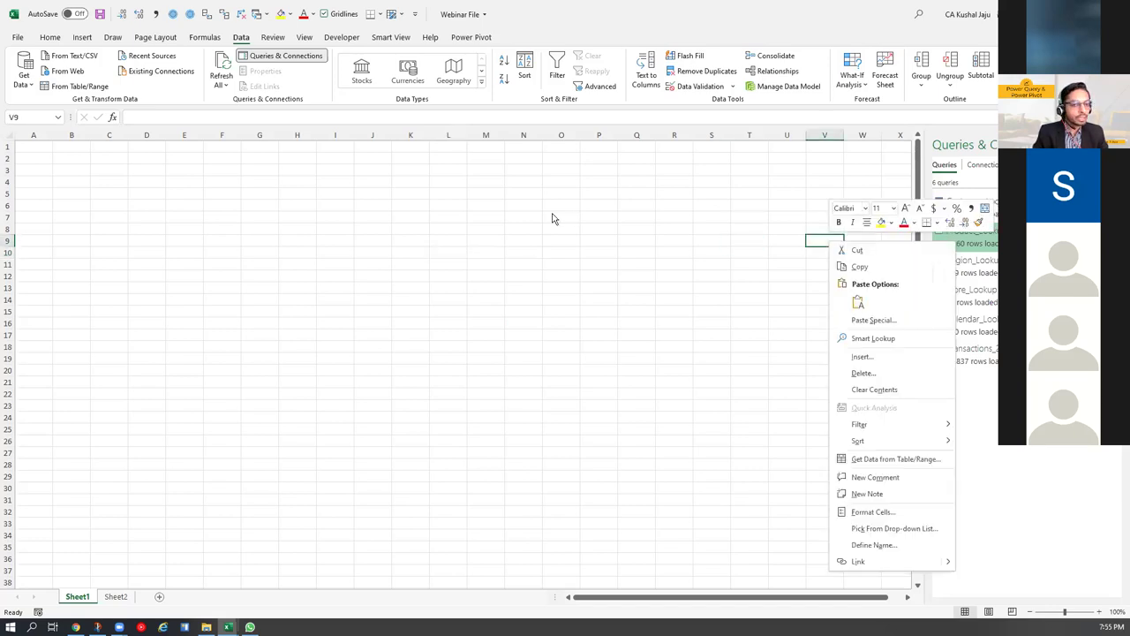
key(Escape)
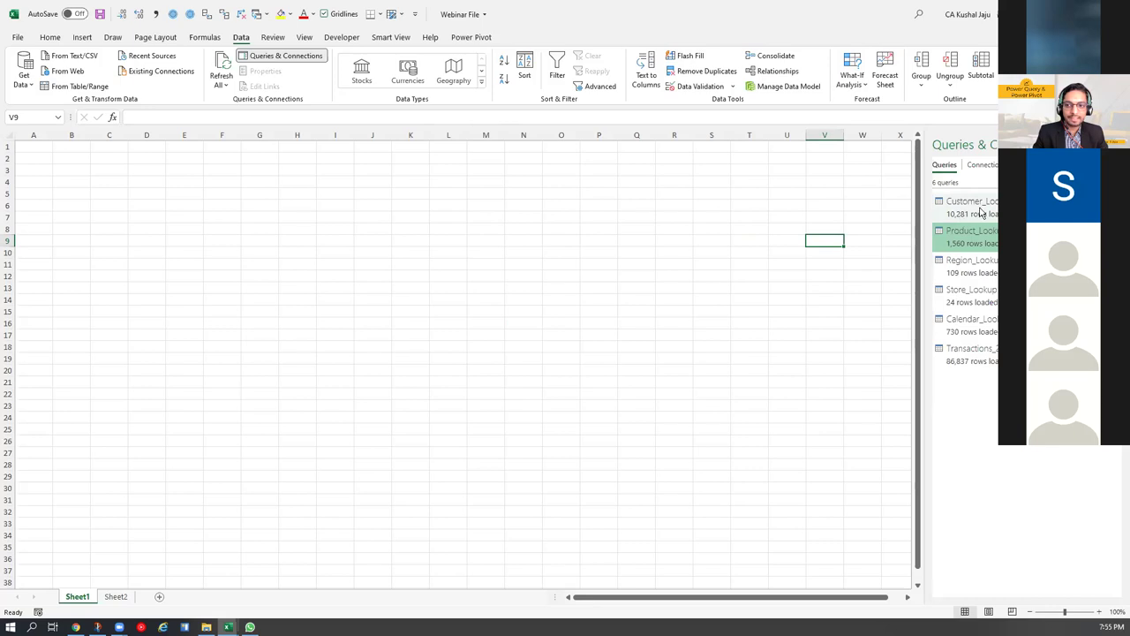
mouse_move(967, 207)
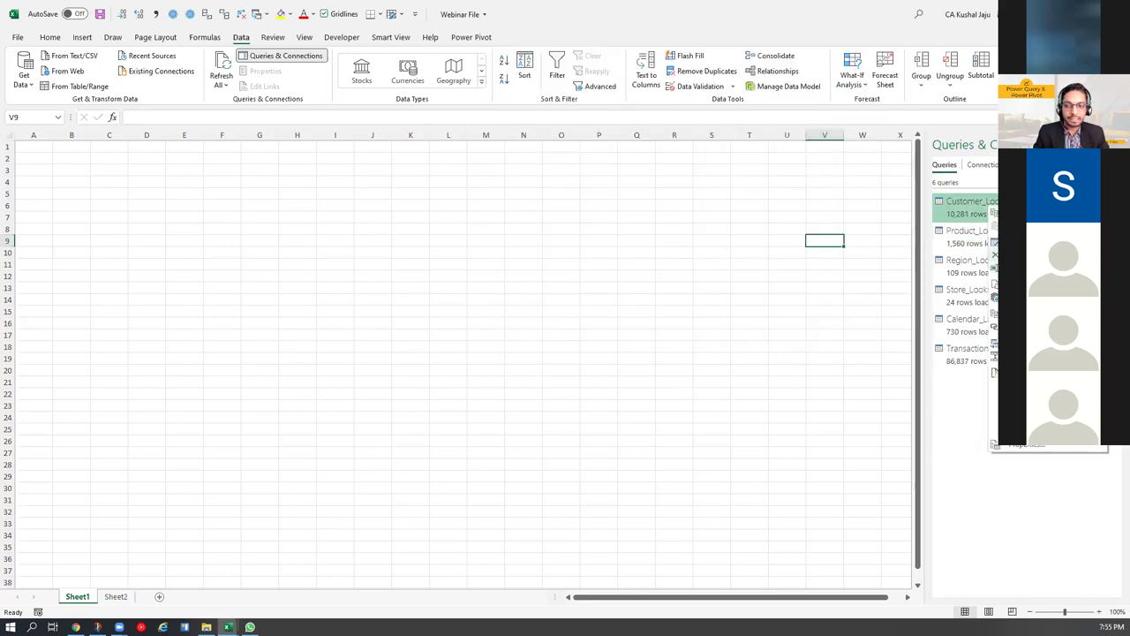
click(498, 238)
key(ctrl+Home)
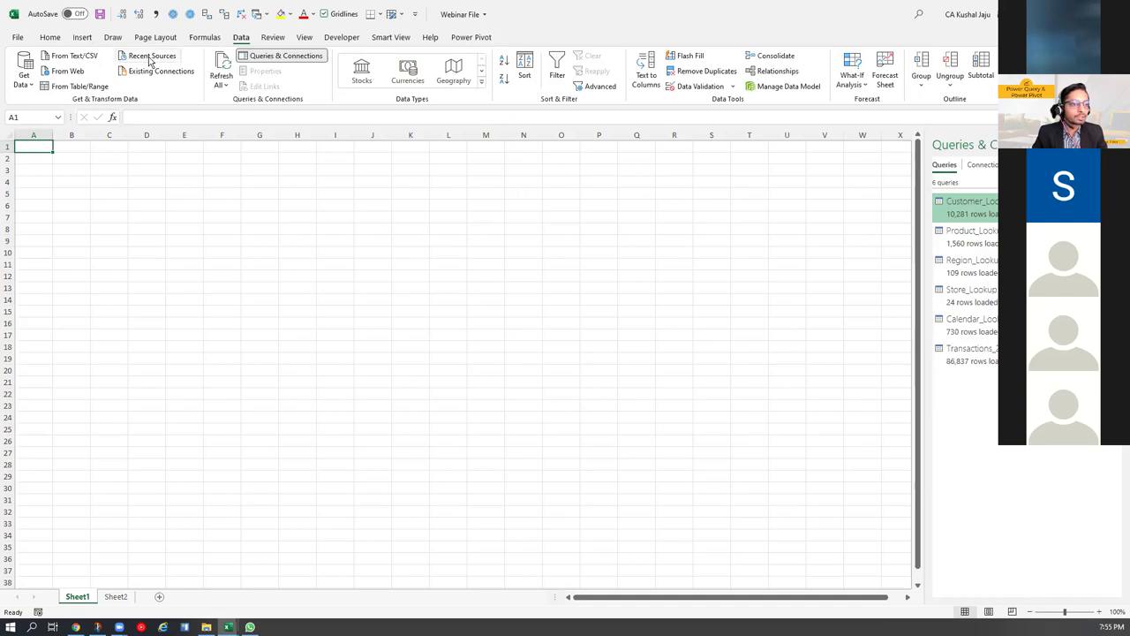
- Open Customer_Lookup in Power Query Editor, then close and load it back to the workbook
double_click(967, 206)
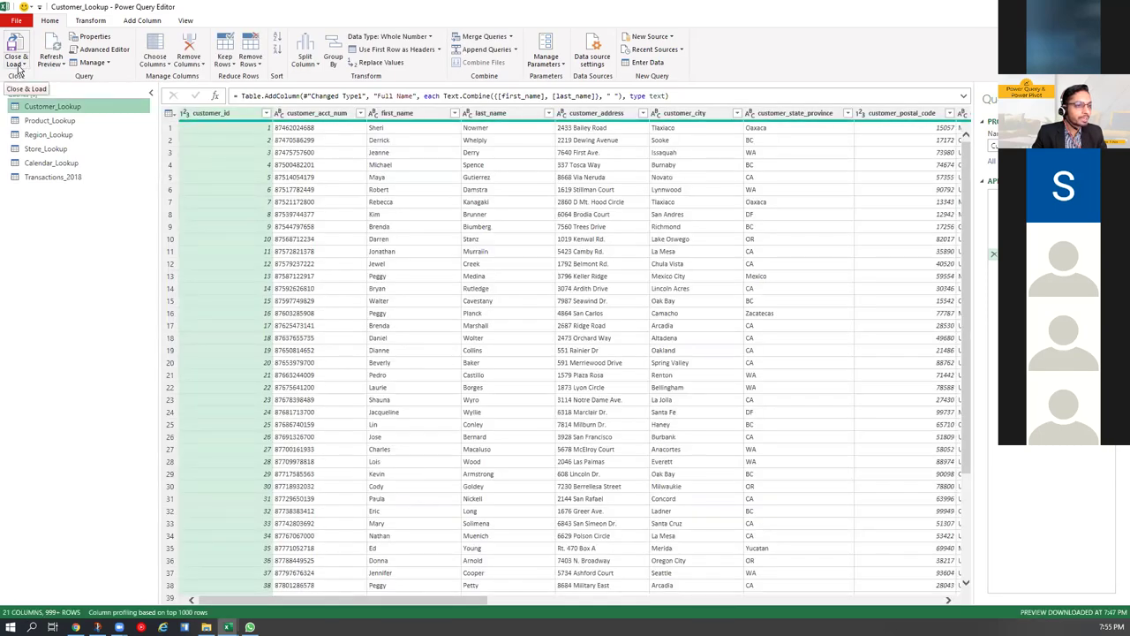
click(17, 71)
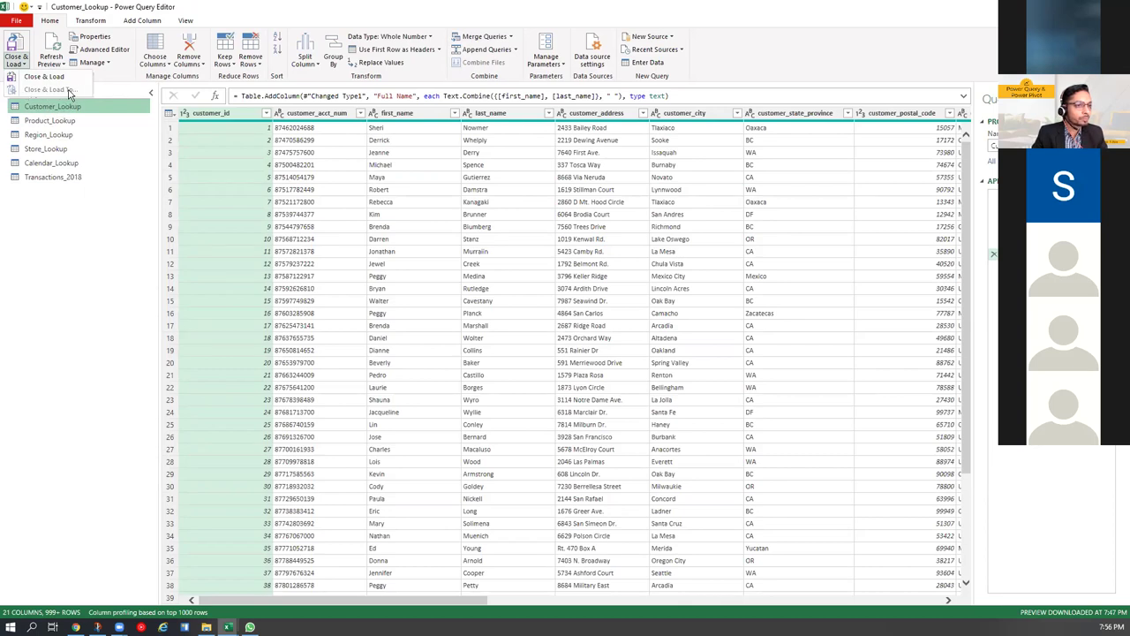
click(80, 77)
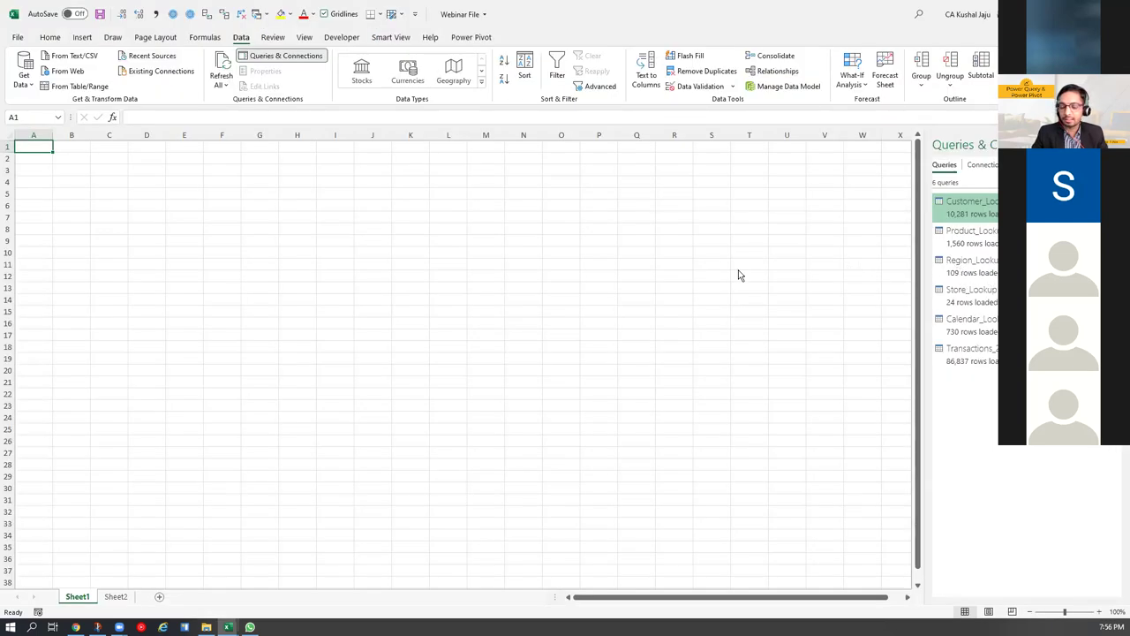
- Load Region_Lookup via Load To… as Only Create Connection, keeping Add to Data Model
click(967, 265)
right_click(971, 266)
click(988, 356)
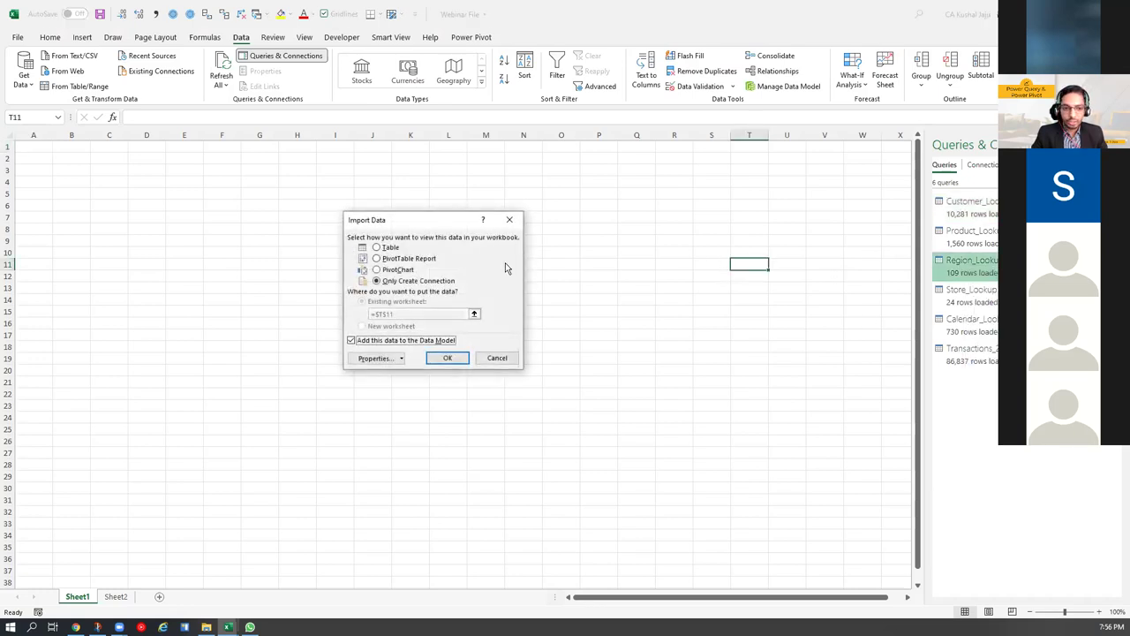
drag(407, 226, 389, 201)
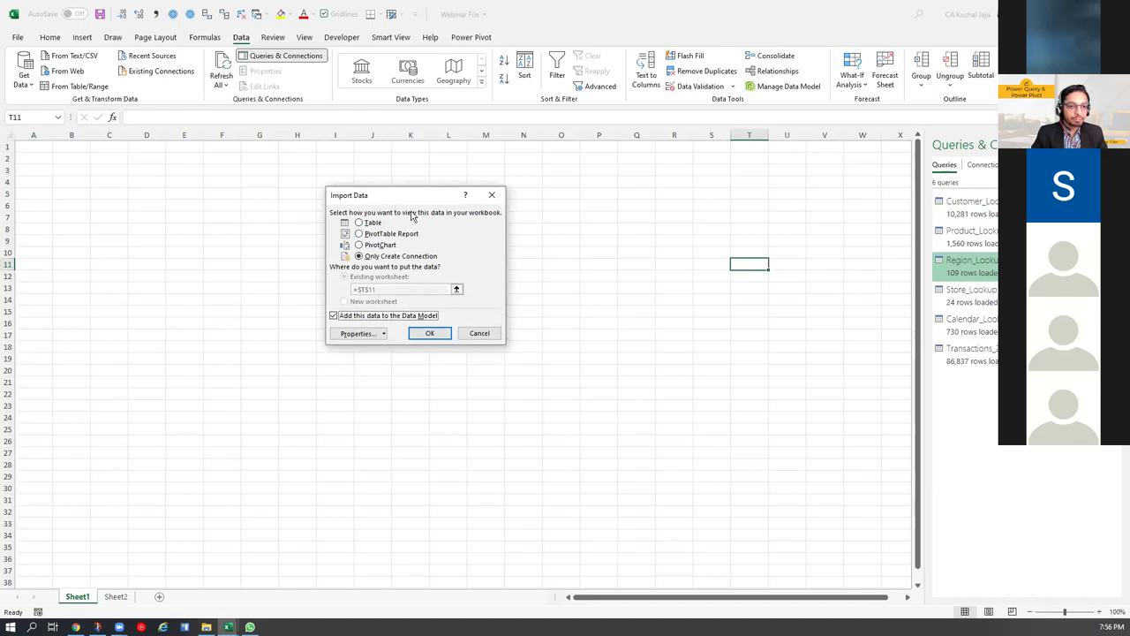
click(396, 258)
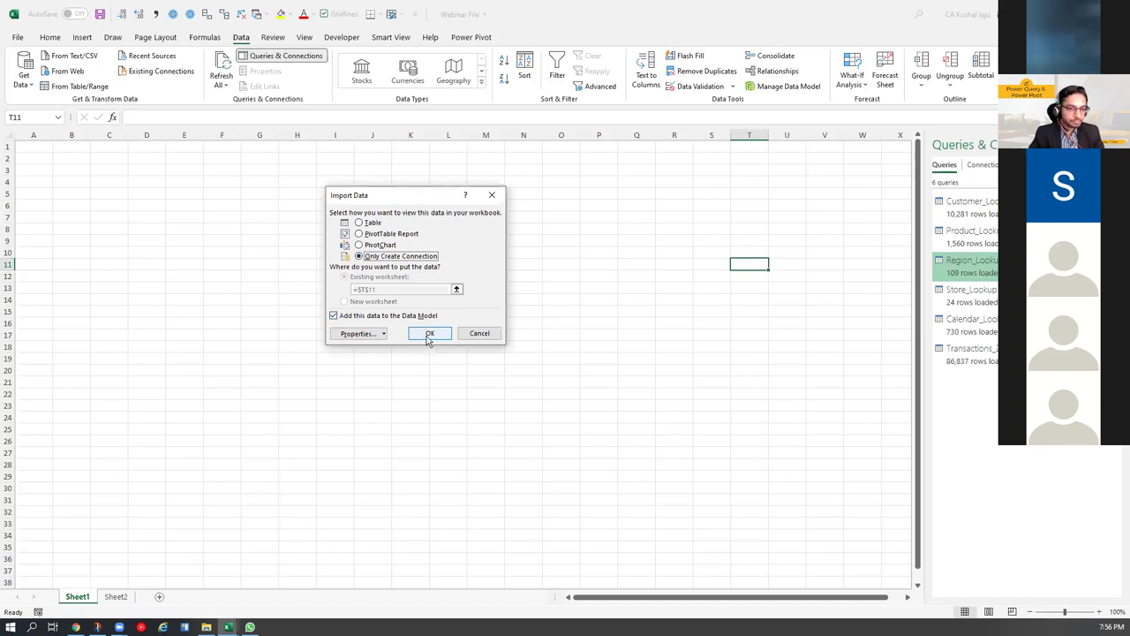
click(429, 336)
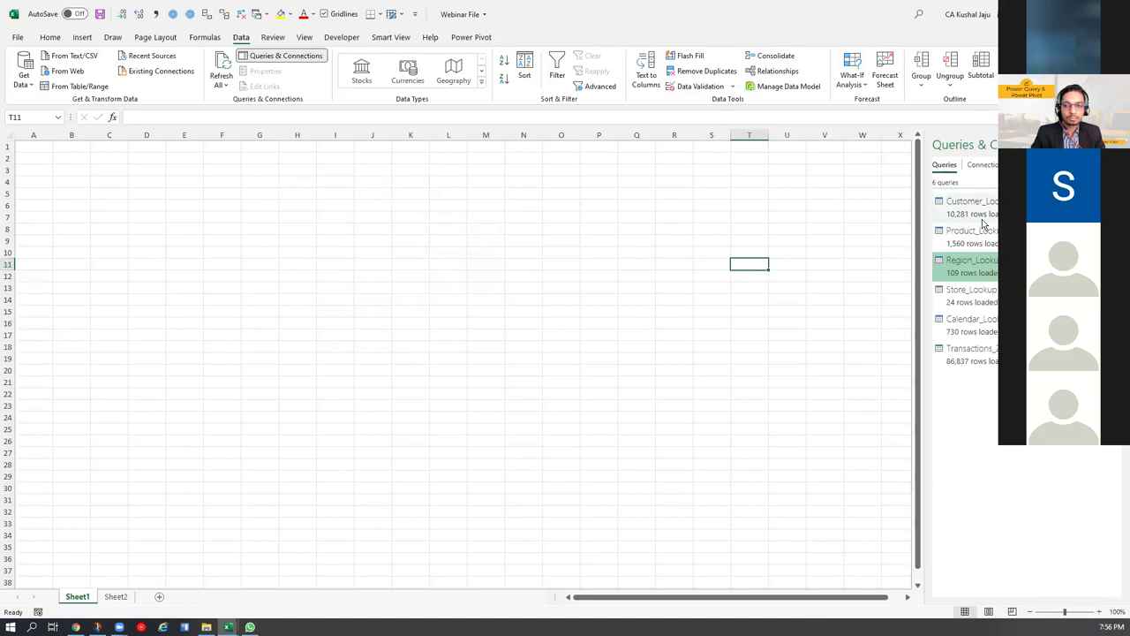
mouse_move(30, 148)
mouse_down()
mouse_move(164, 278)
mouse_move(431, 345)
mouse_up()
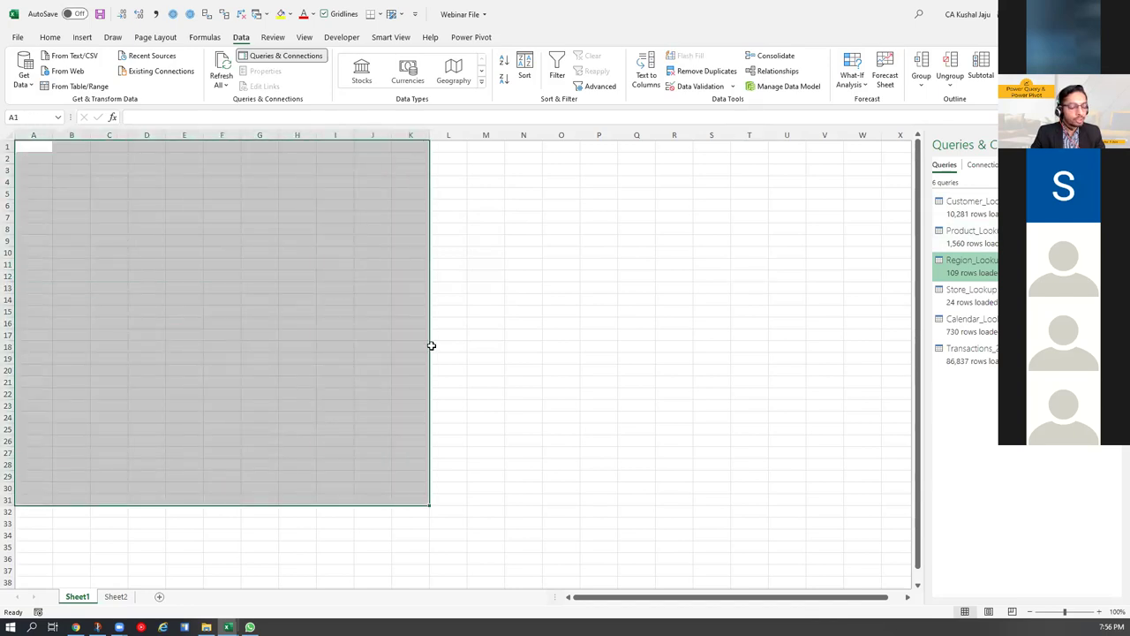
click(451, 343)
click(360, 289)
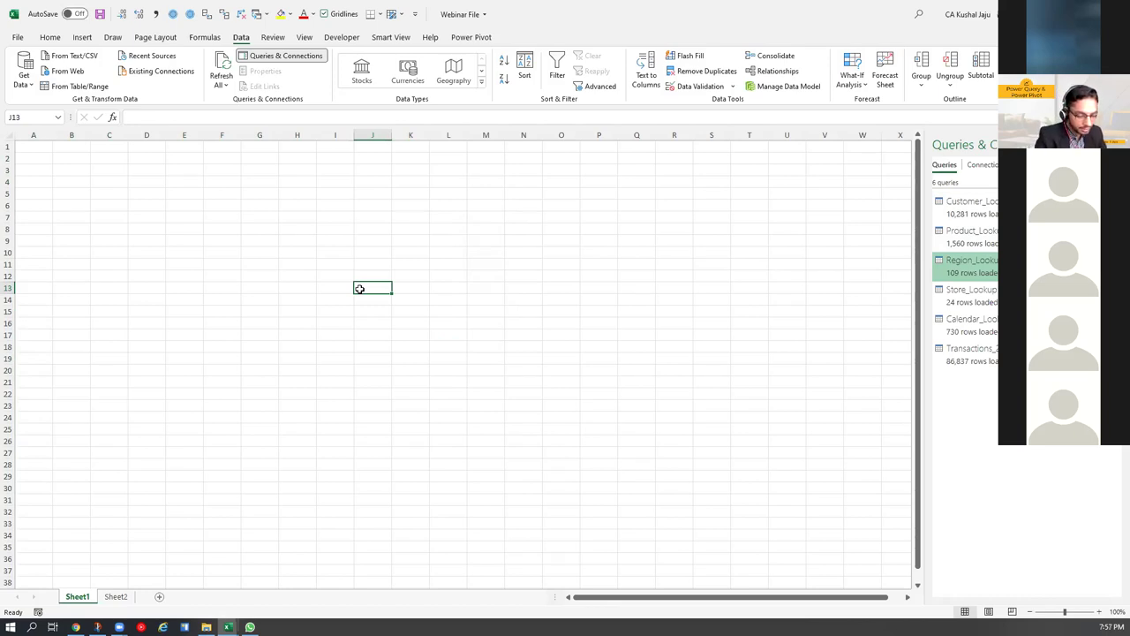
click(36, 157)
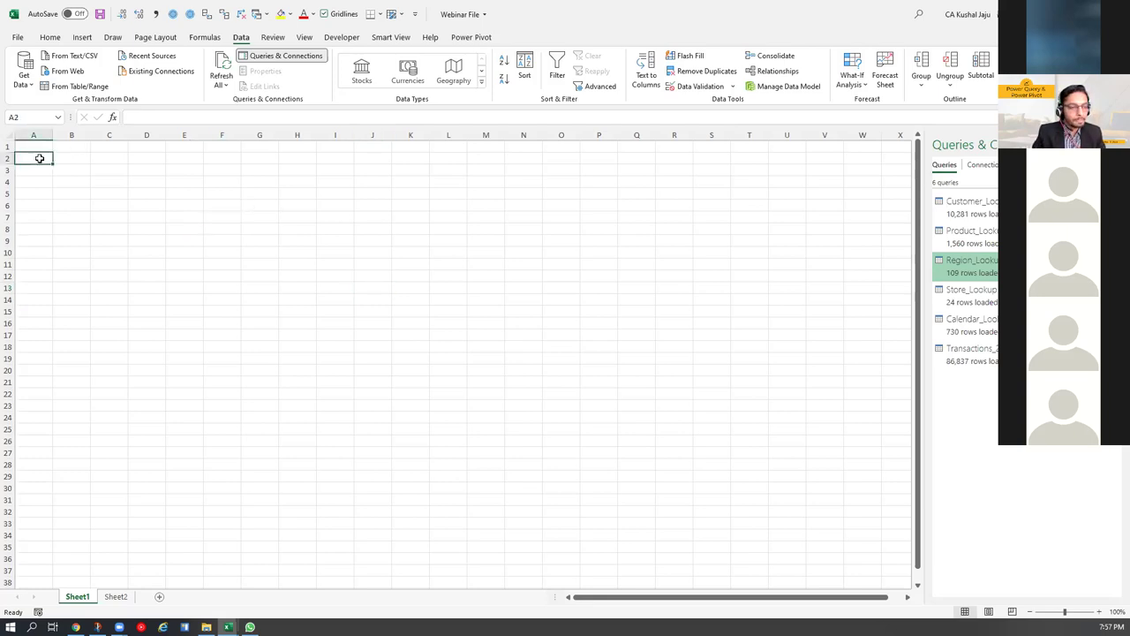
click(42, 147)
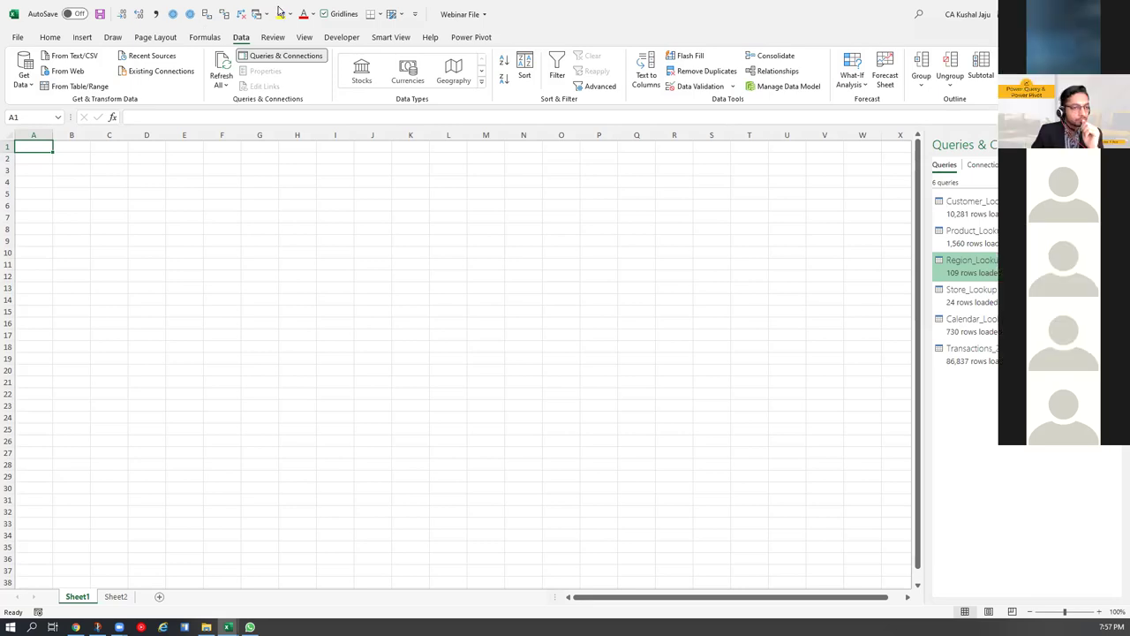
click(79, 178)
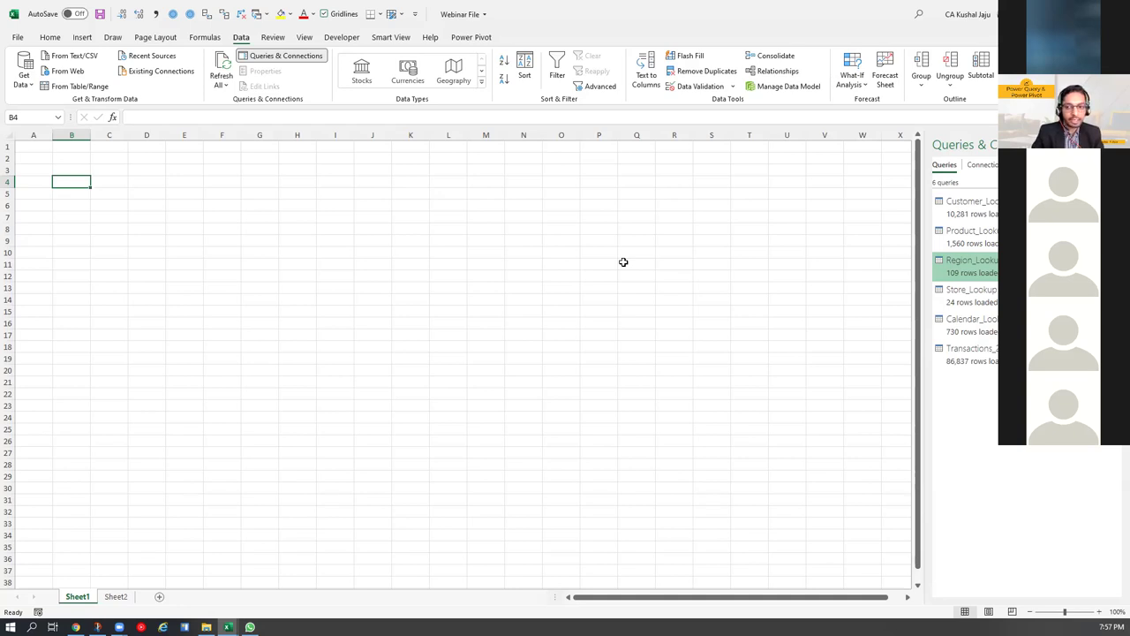
click(989, 214)
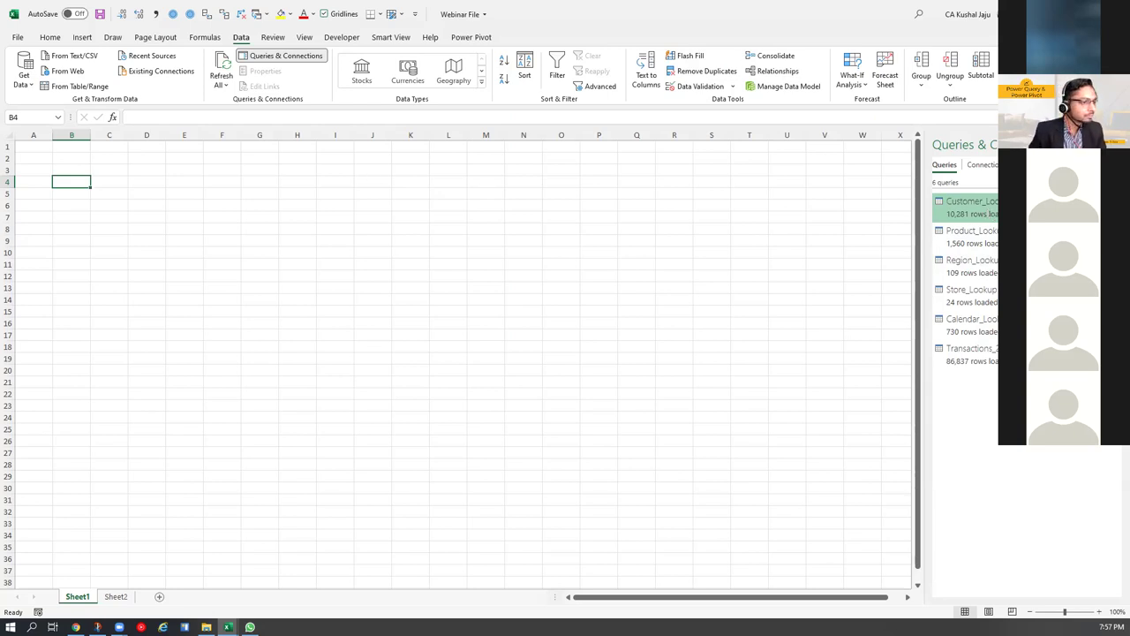
key(alt+Tab)
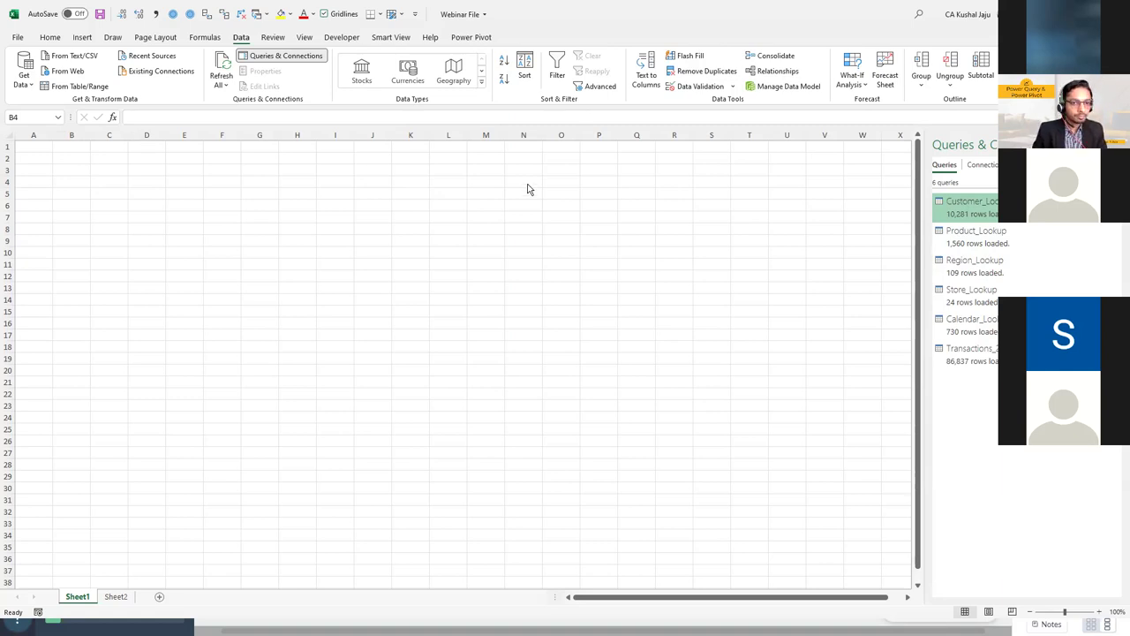
key(Up)
key(Up)
key(Left)
key(Up)
key(Right)
key(Left)
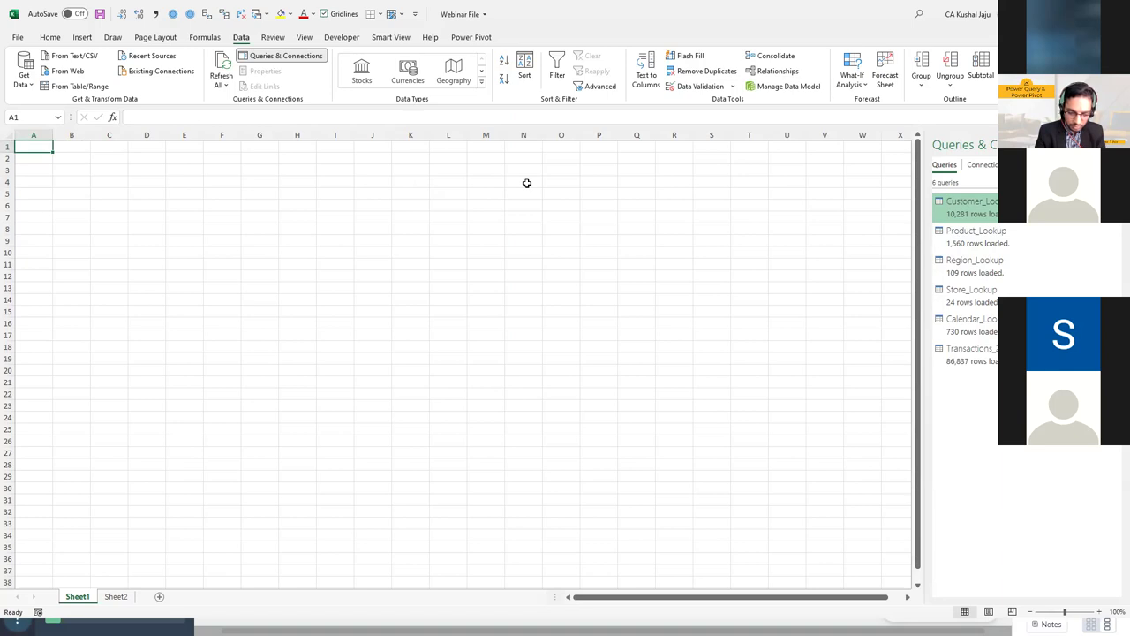
click(976, 359)
- Open Transactions_2018 in Power Query Editor and look over its rows and query options
double_click(977, 358)
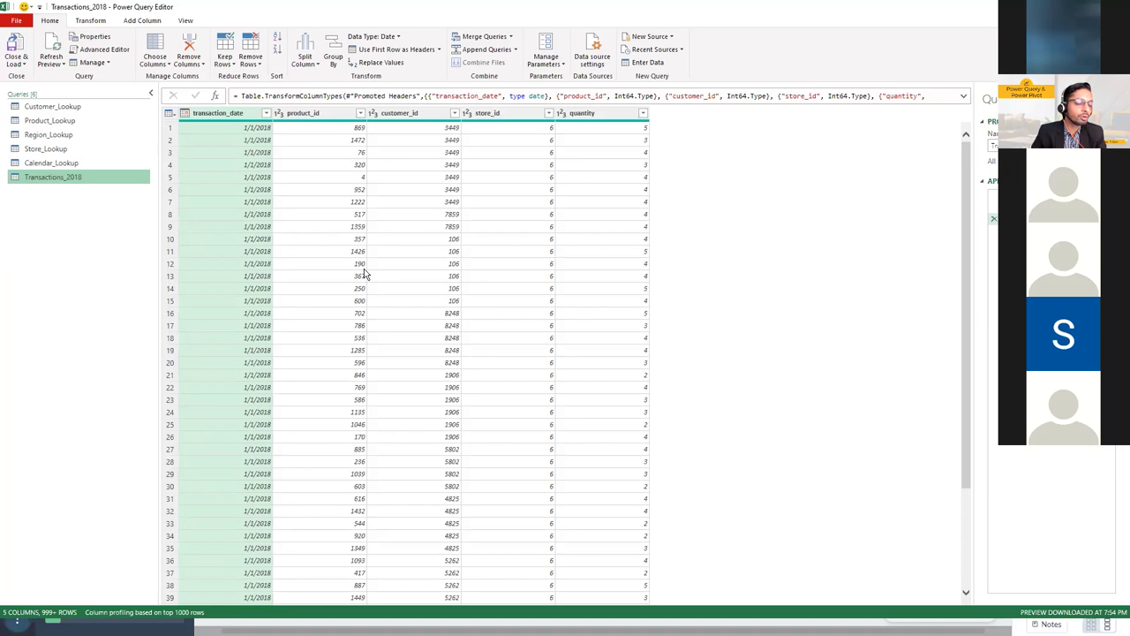
click(363, 267)
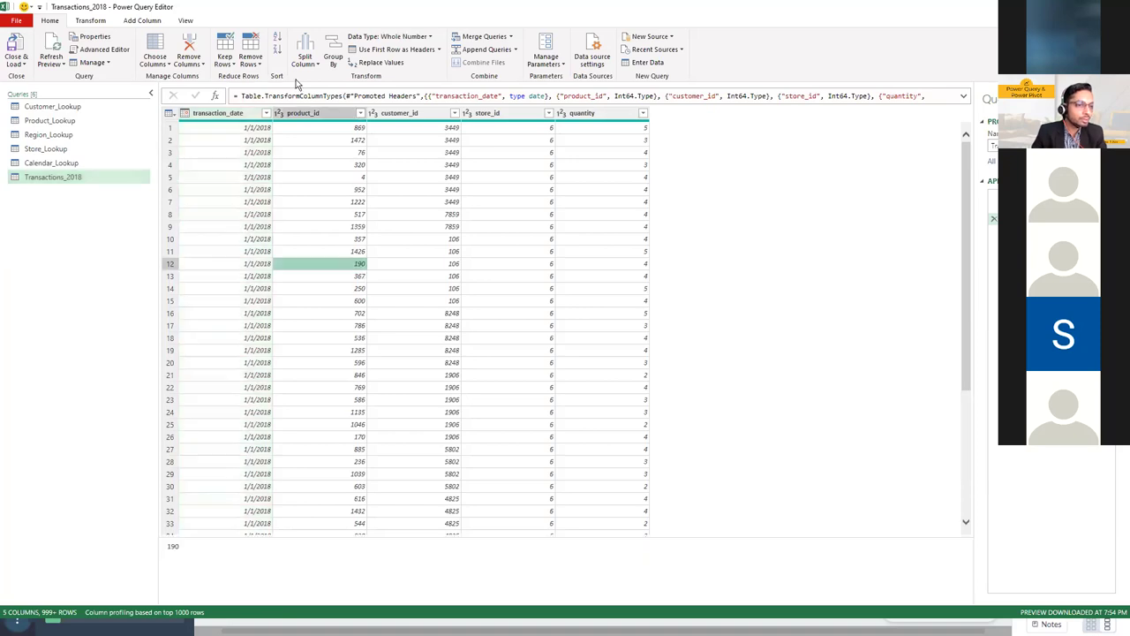
right_click(64, 176)
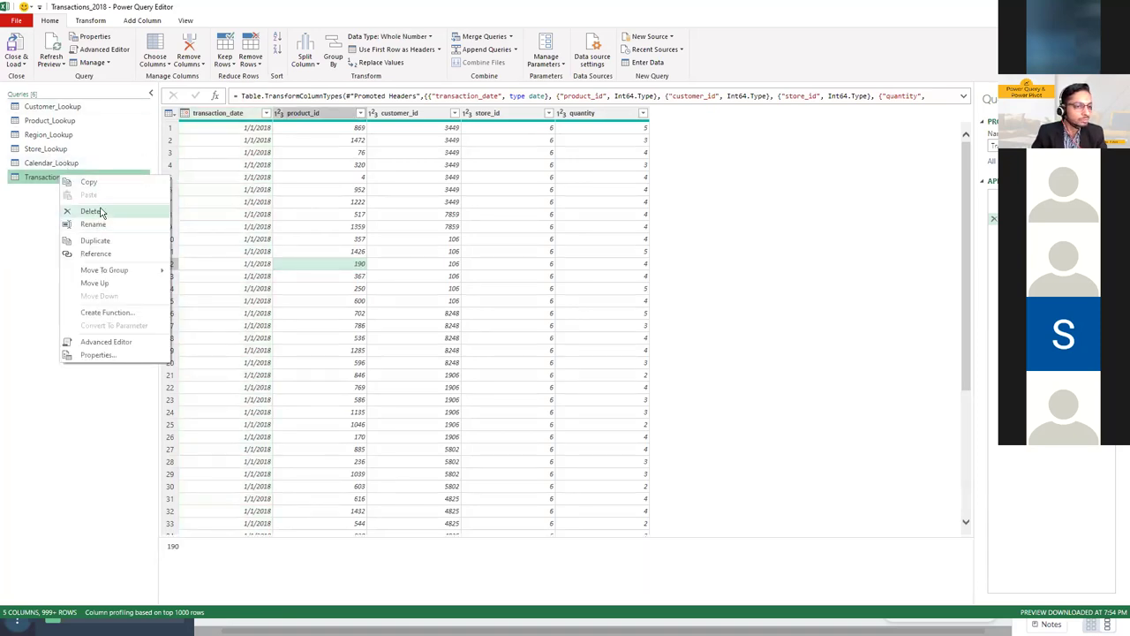
click(306, 189)
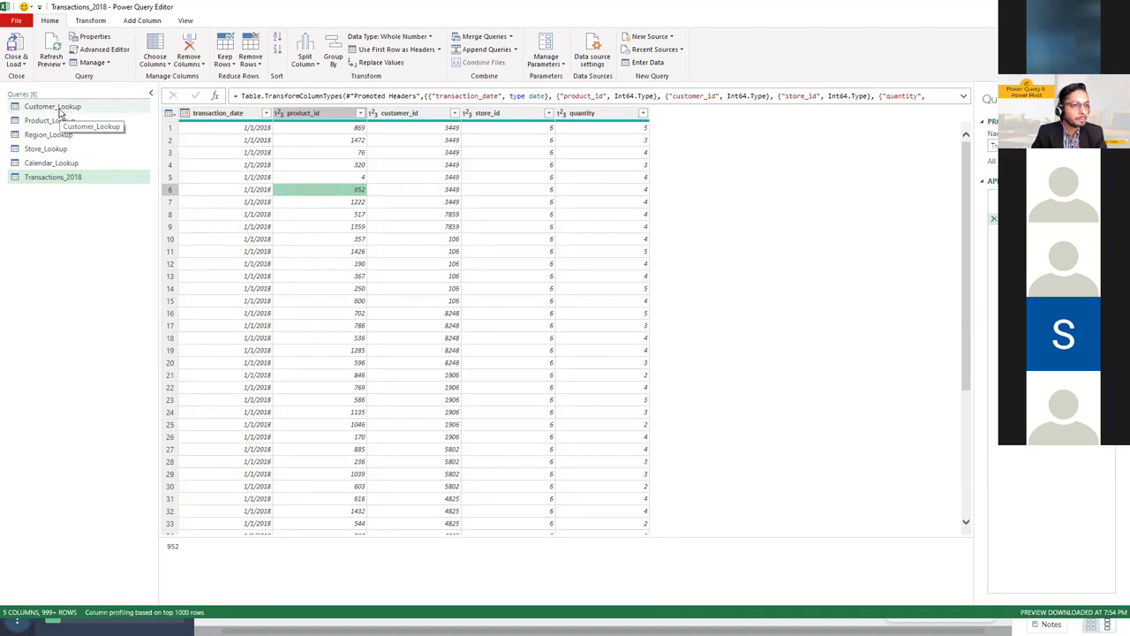
- Switch to Customer_Lookup, show the Add Column commands, and scroll the grid right to member_card
click(60, 107)
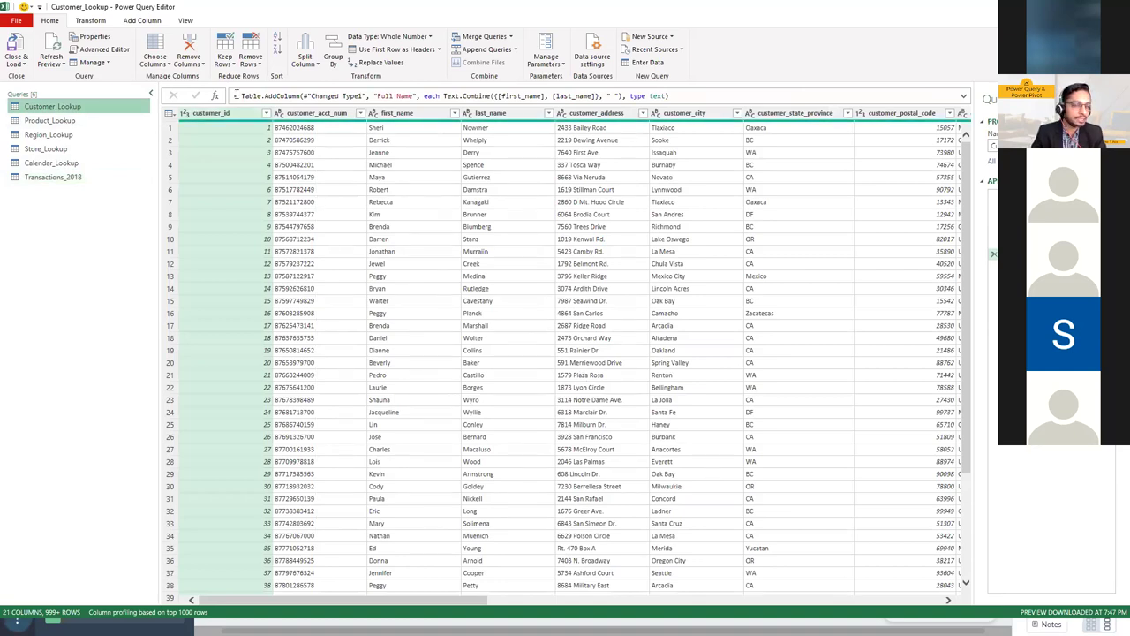
click(140, 19)
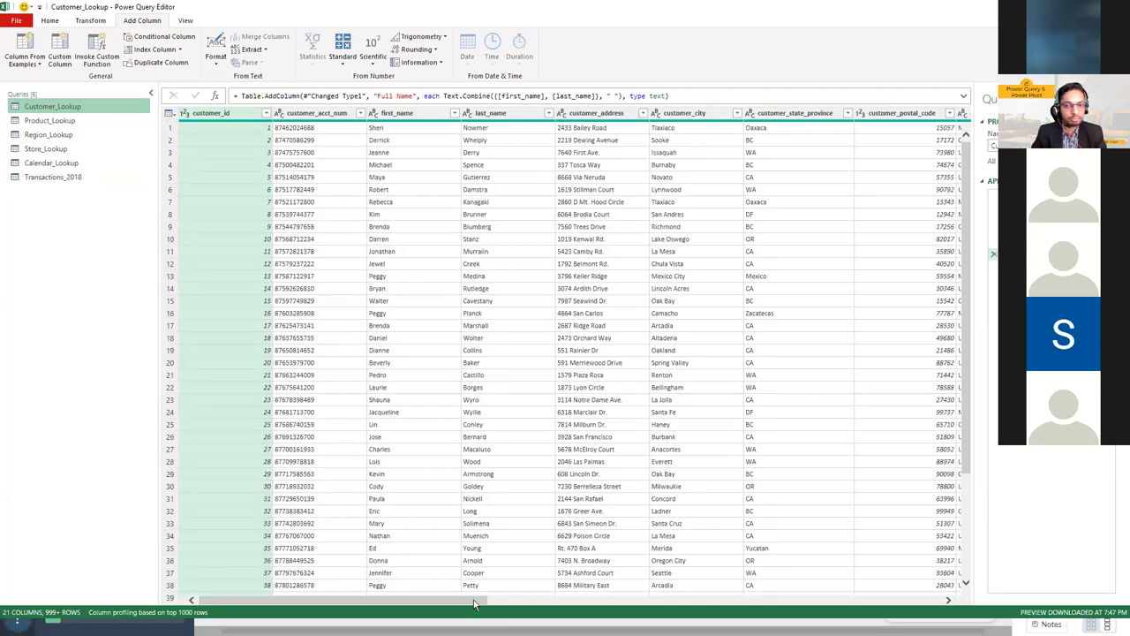
drag(556, 603, 645, 603)
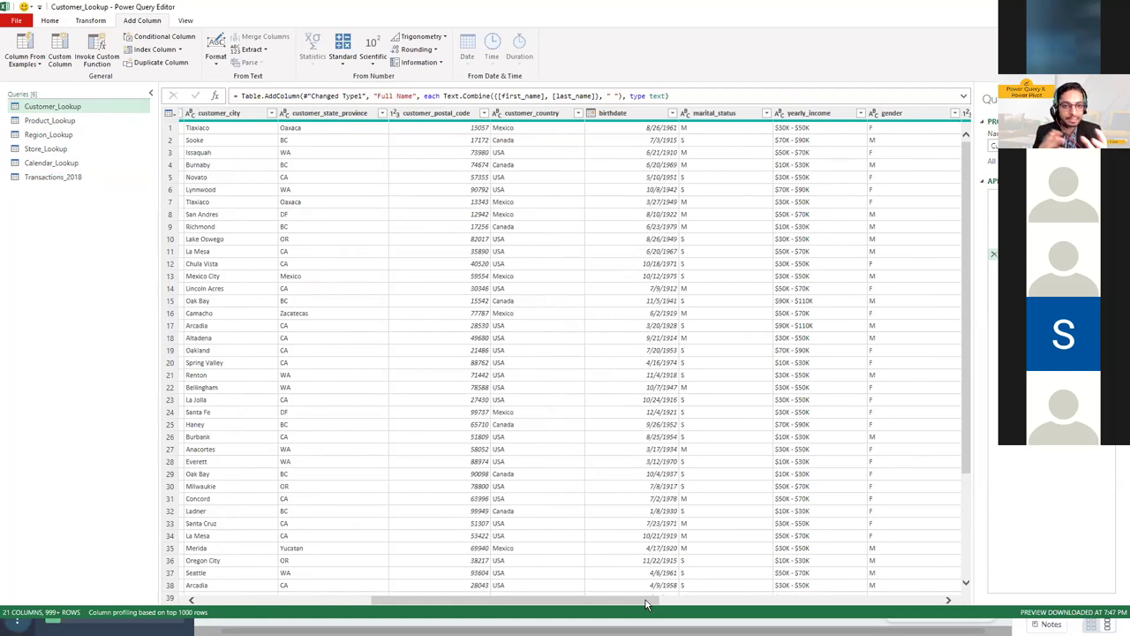
mouse_move(645, 603)
mouse_down()
mouse_move(847, 615)
mouse_move(926, 598)
mouse_up()
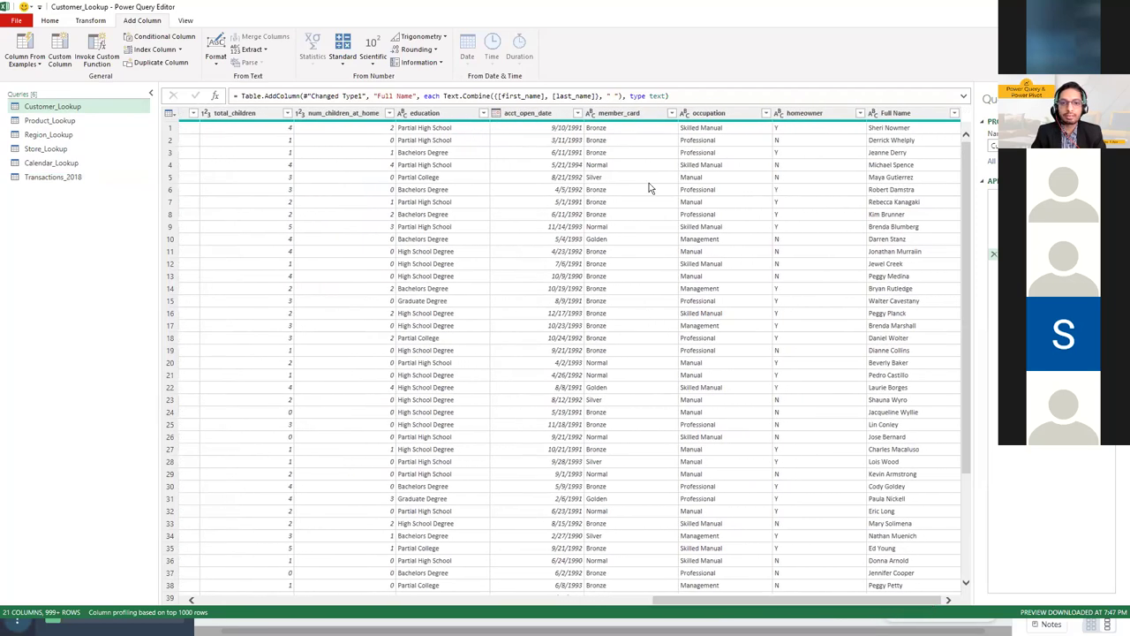
click(643, 116)
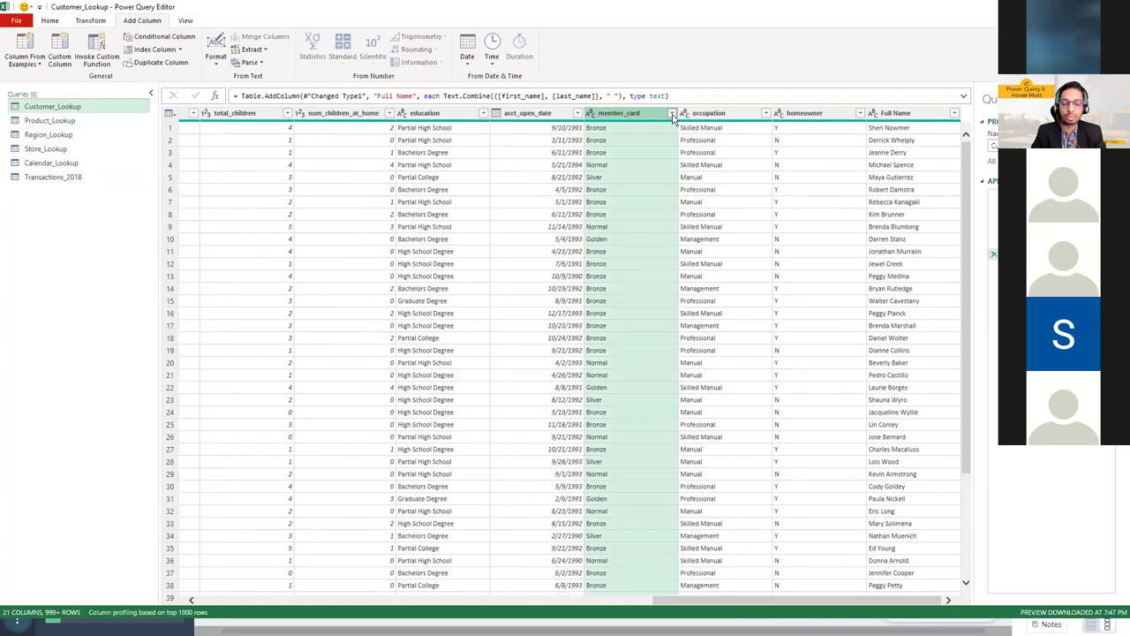
click(671, 113)
click(650, 300)
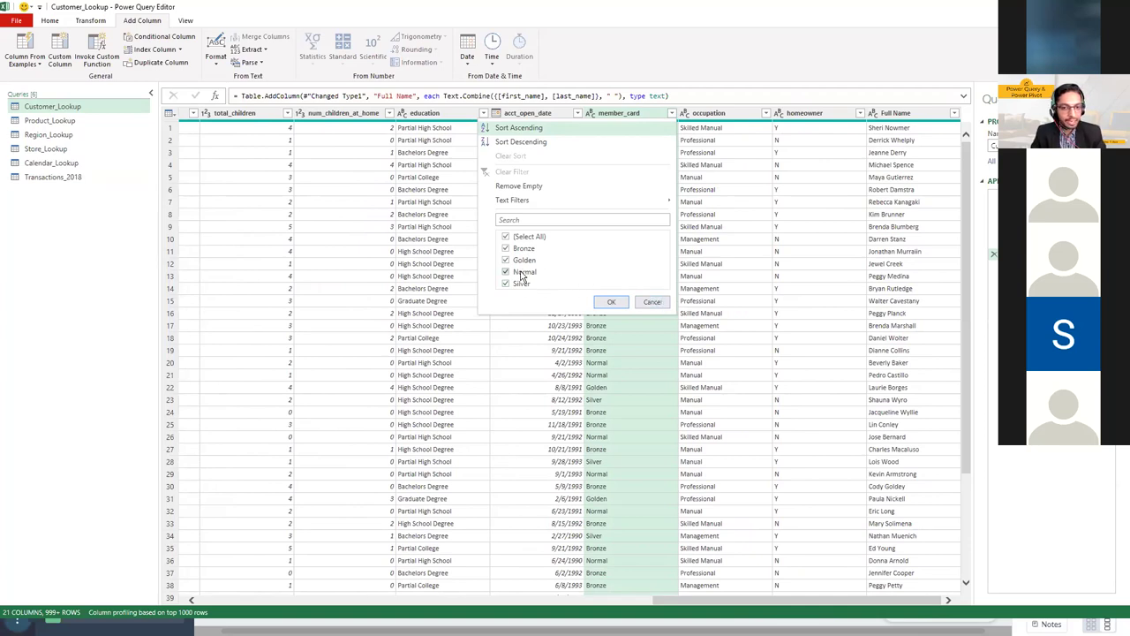
click(524, 261)
click(521, 285)
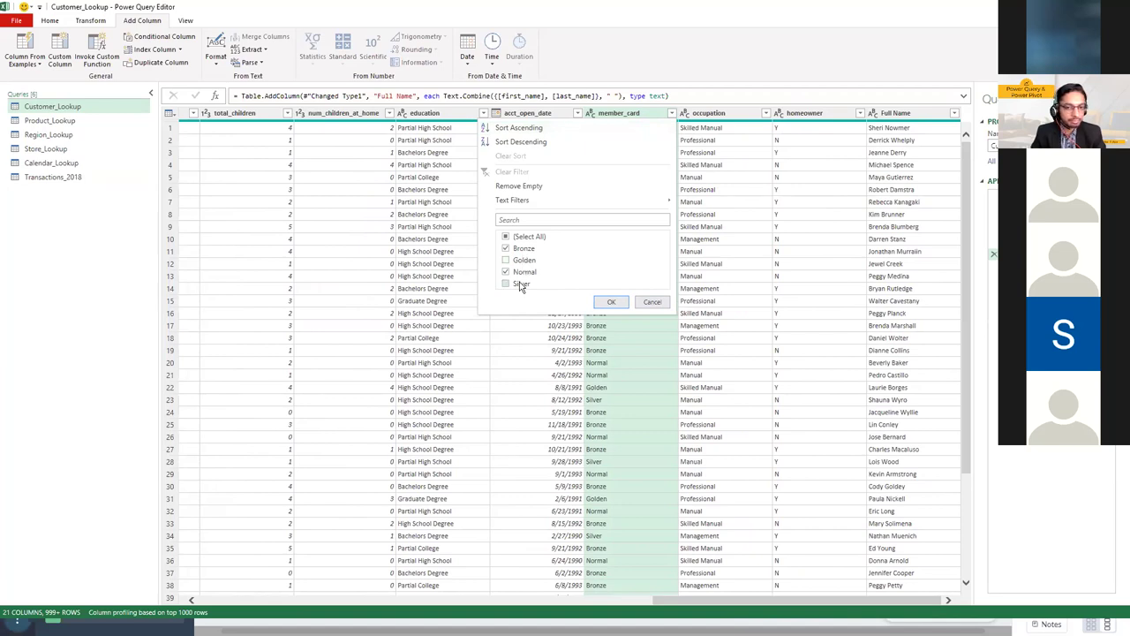
click(521, 272)
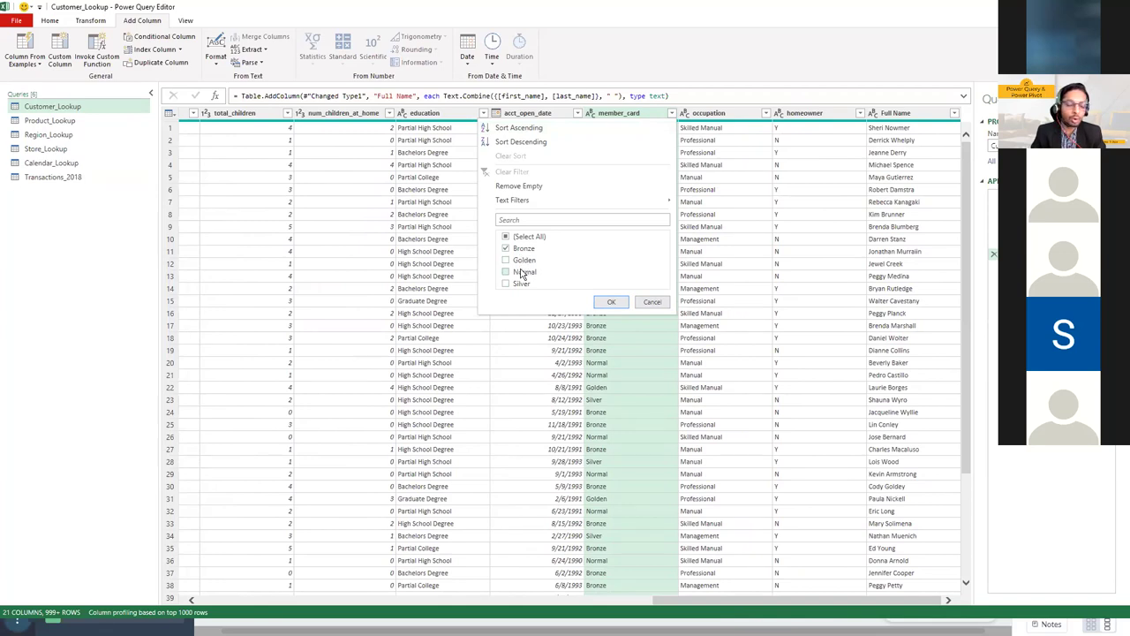
click(521, 251)
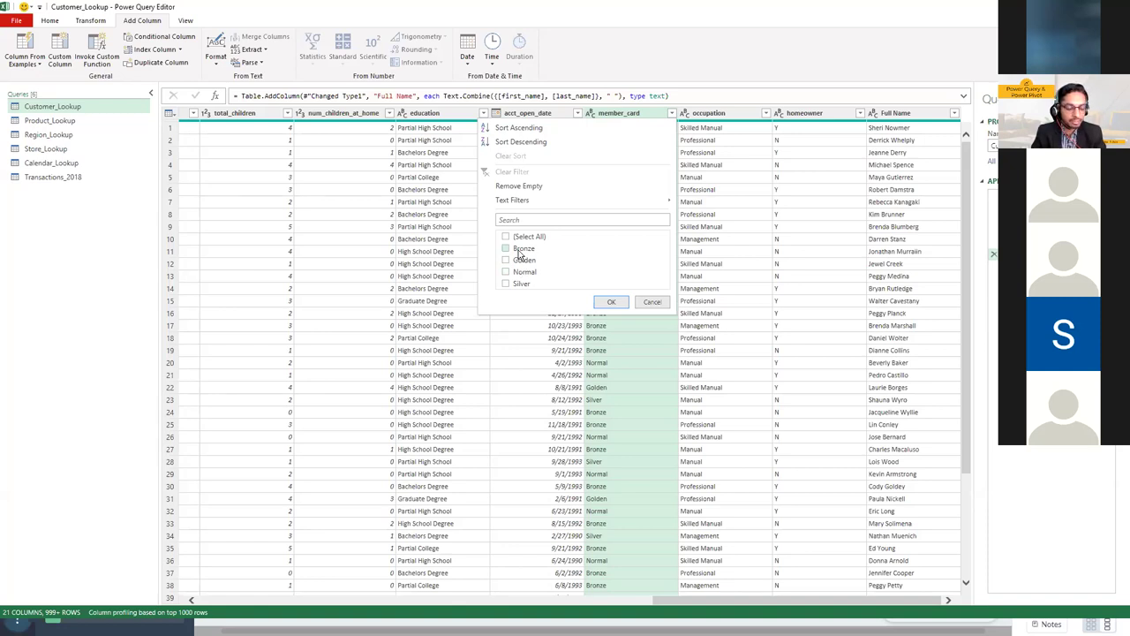
click(653, 302)
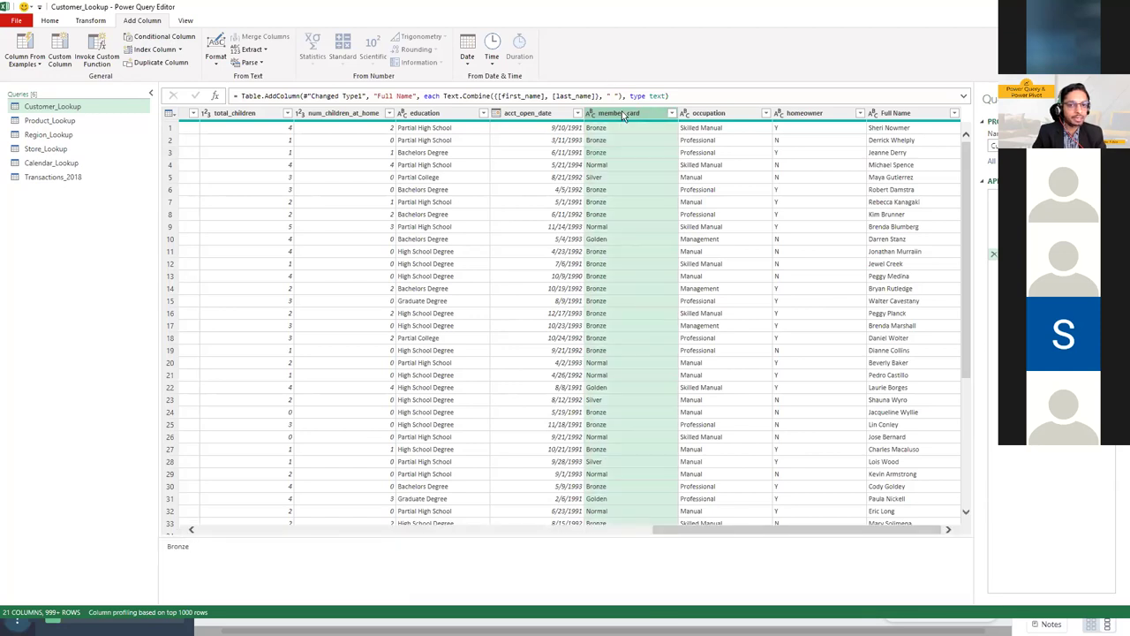
- Start a conditional column named CustomerPriority where member_card equals Gold gives Priority
click(151, 38)
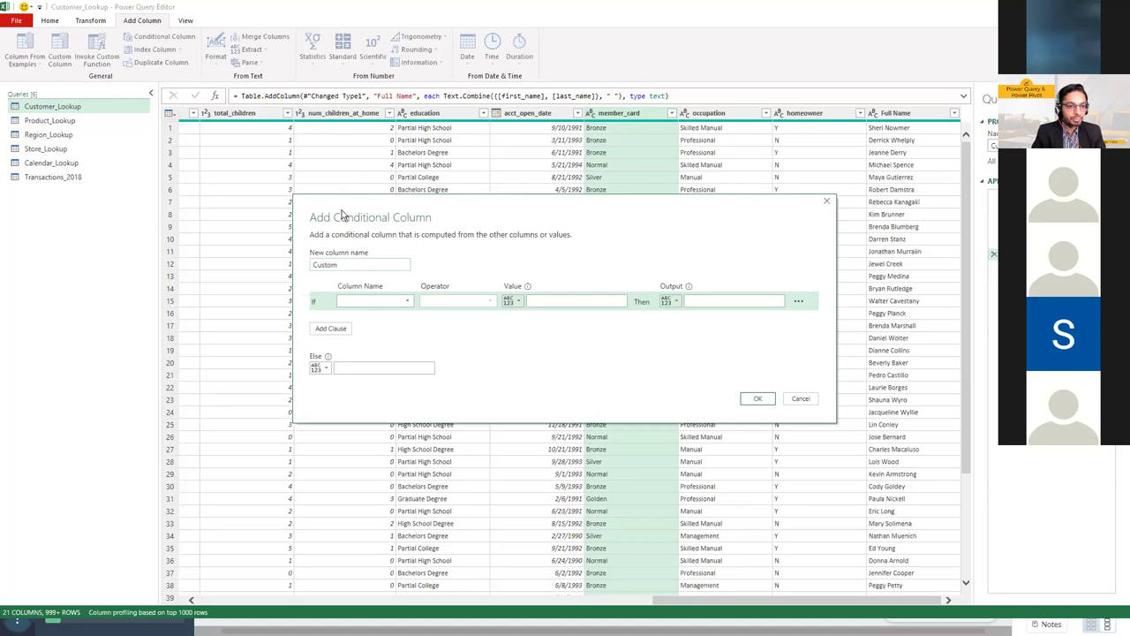
click(342, 265)
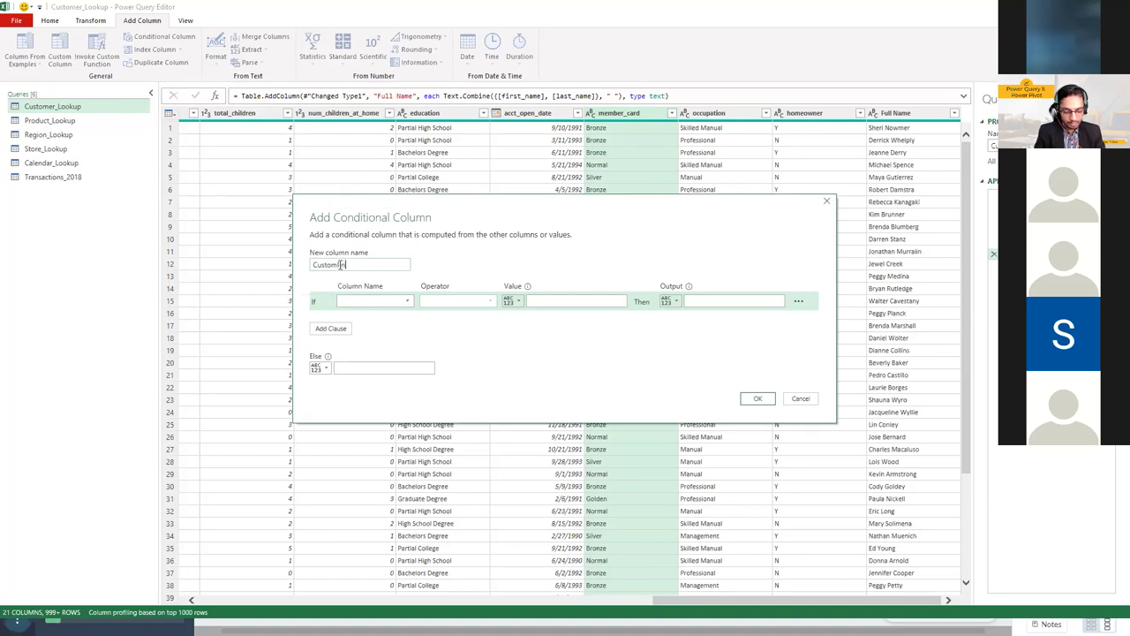
double_click(342, 265)
text(Custome)
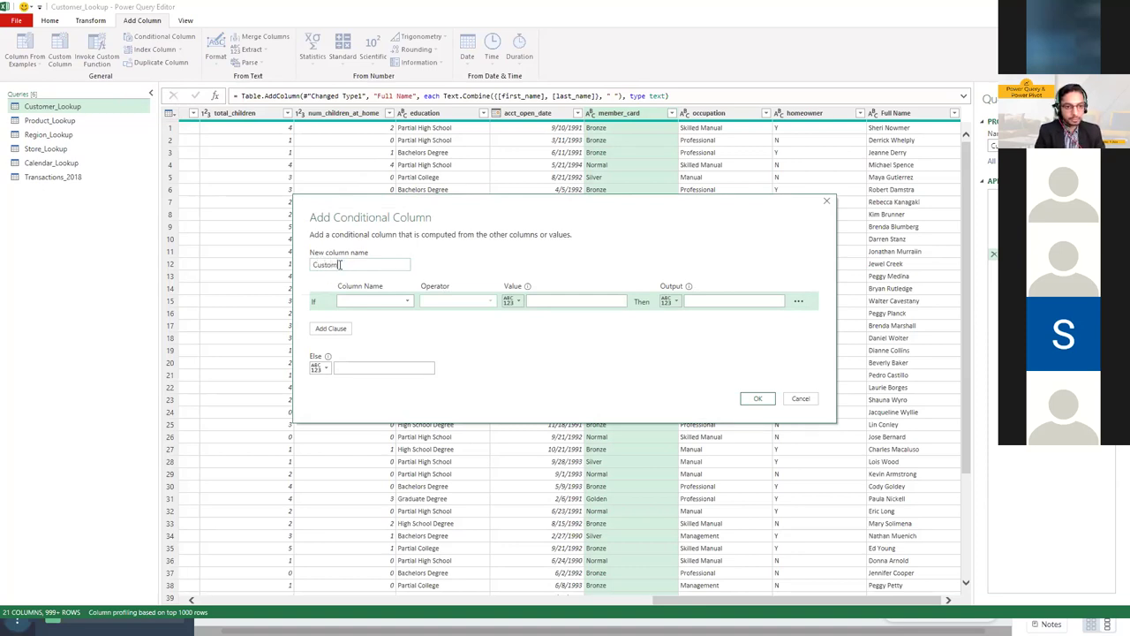
text(rPriority)
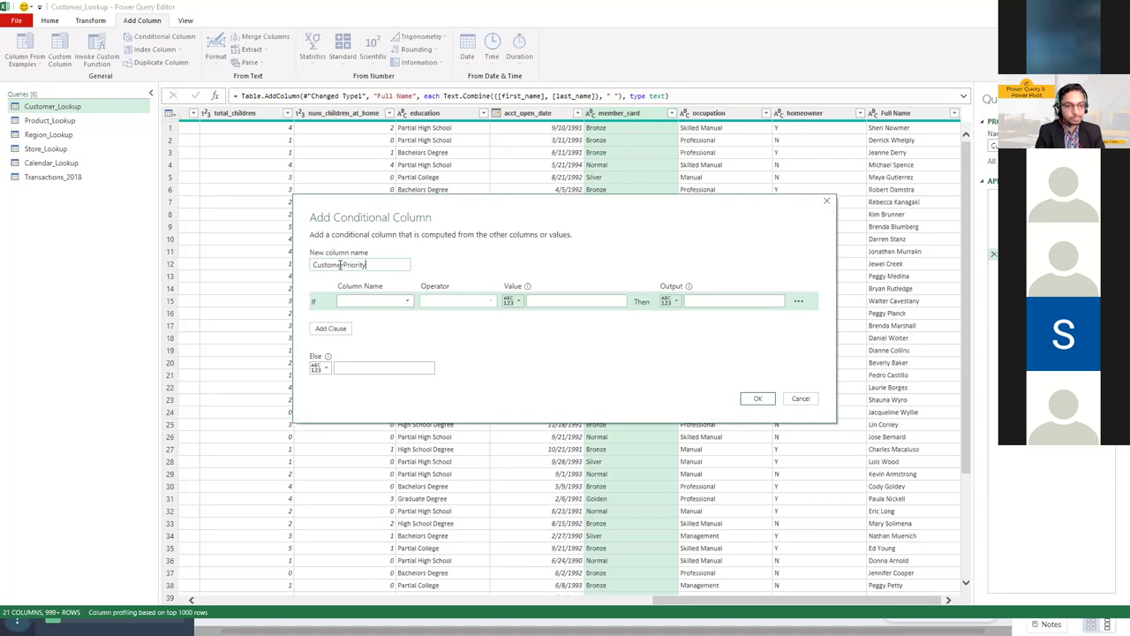
click(395, 301)
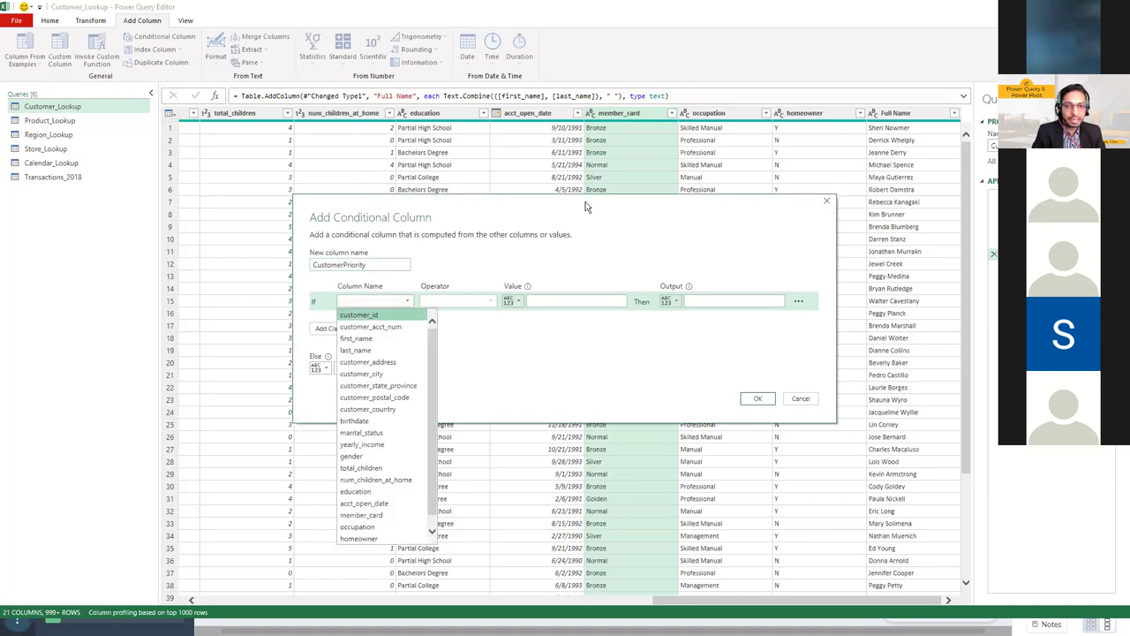
click(371, 516)
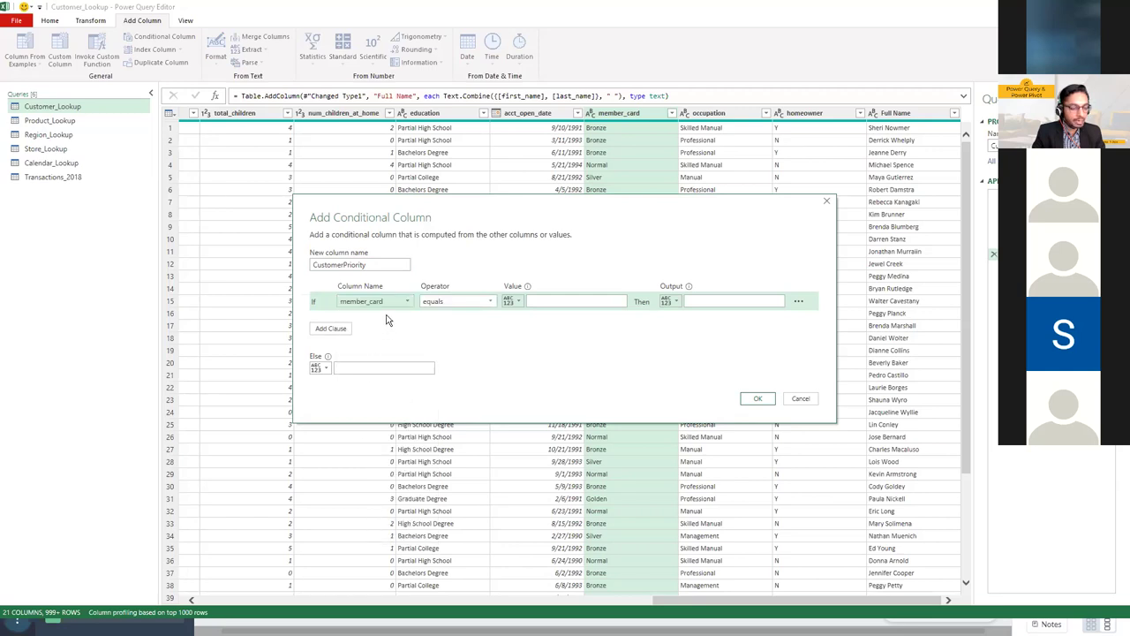
click(563, 300)
text(Gold)
click(699, 301)
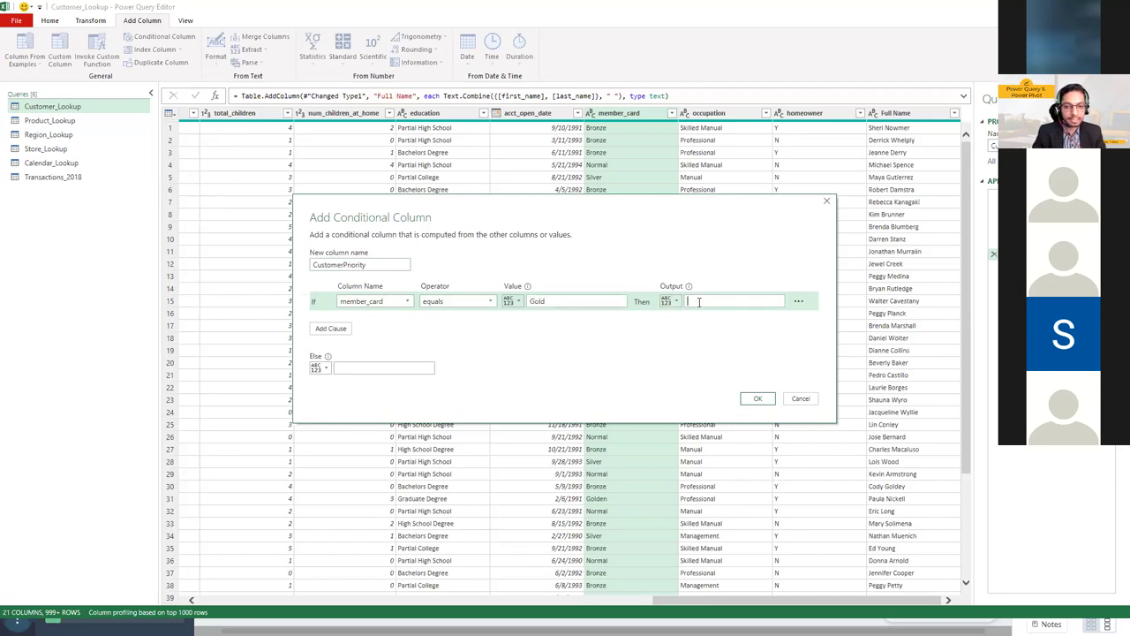
text(Priority)
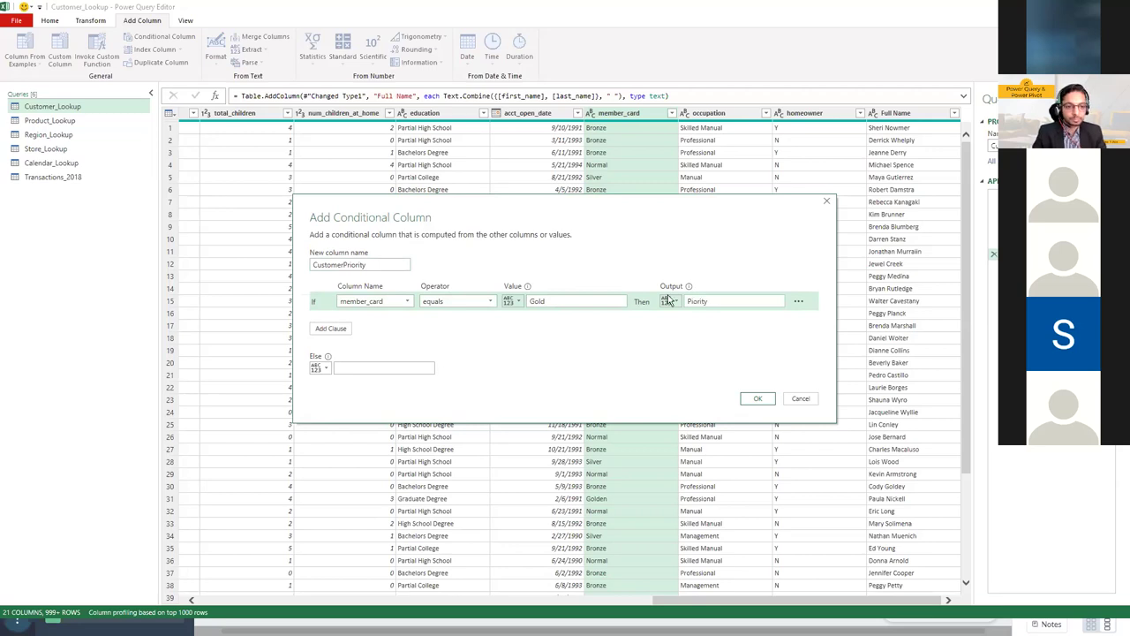
- Add a second member_card clause for Silver → Priority and fix the misspelled first output
click(327, 333)
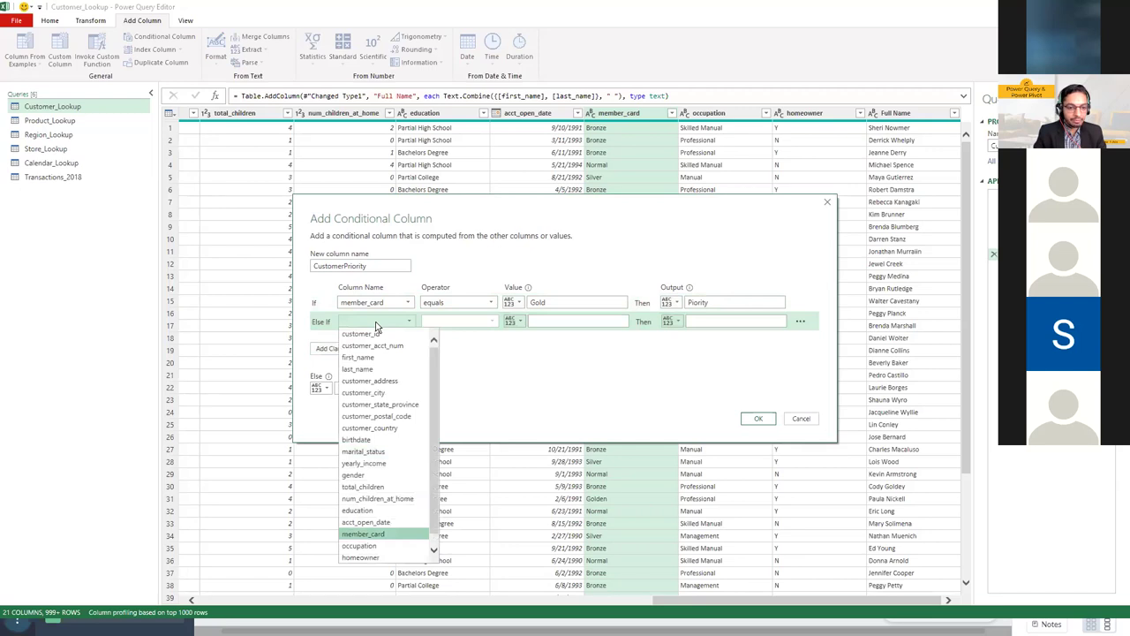
key(Return)
click(580, 320)
text(Silver)
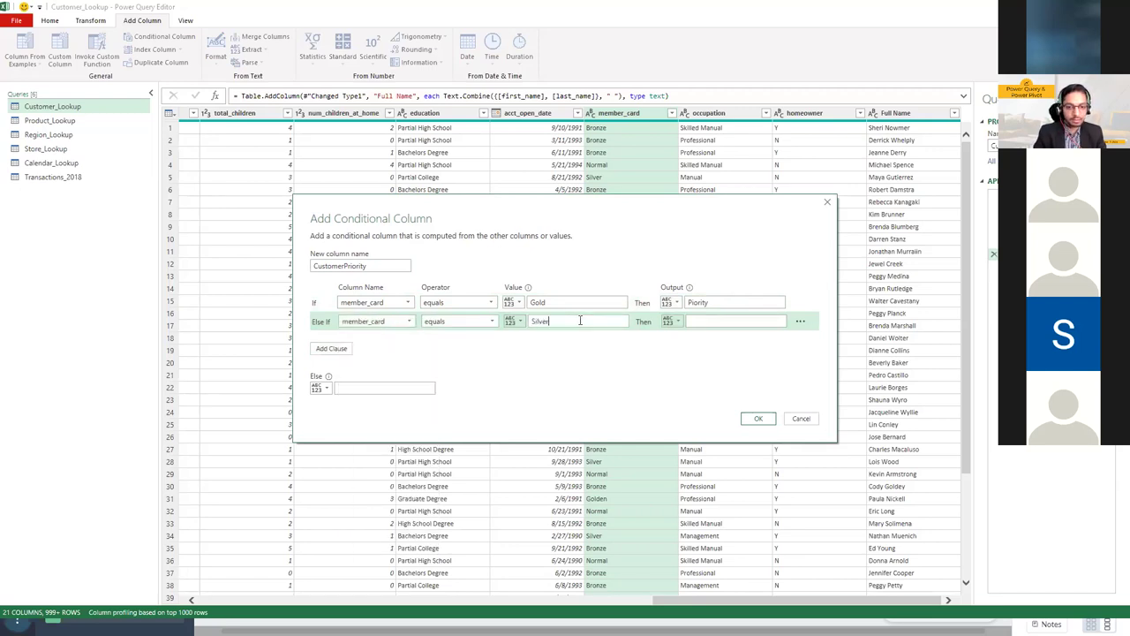
click(716, 305)
double_click(716, 306)
text(Pri)
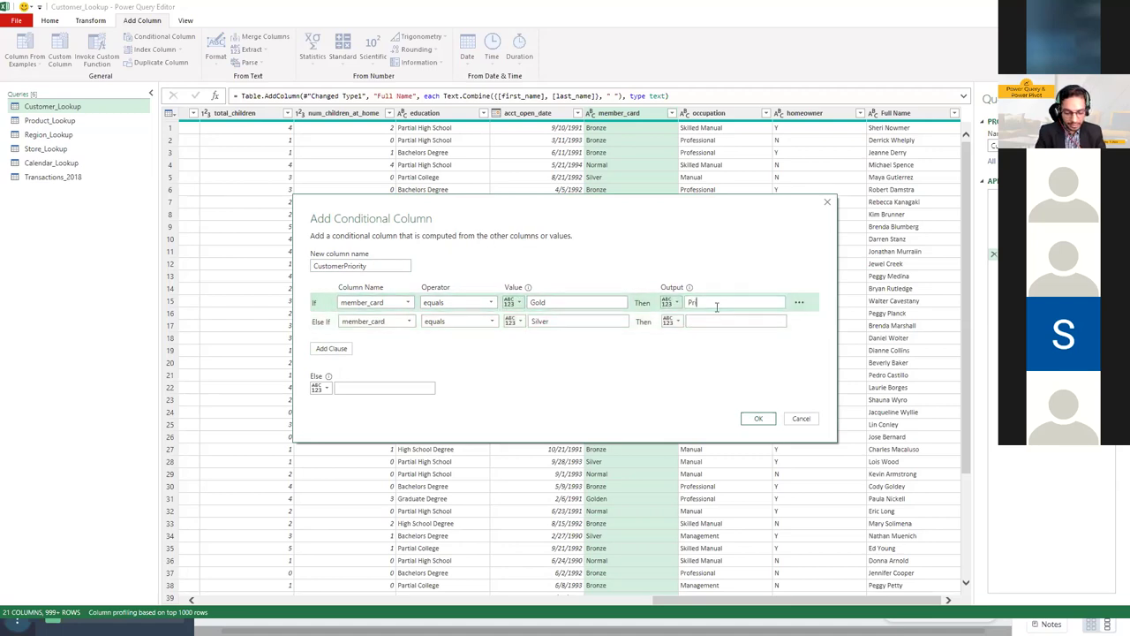
click(753, 323)
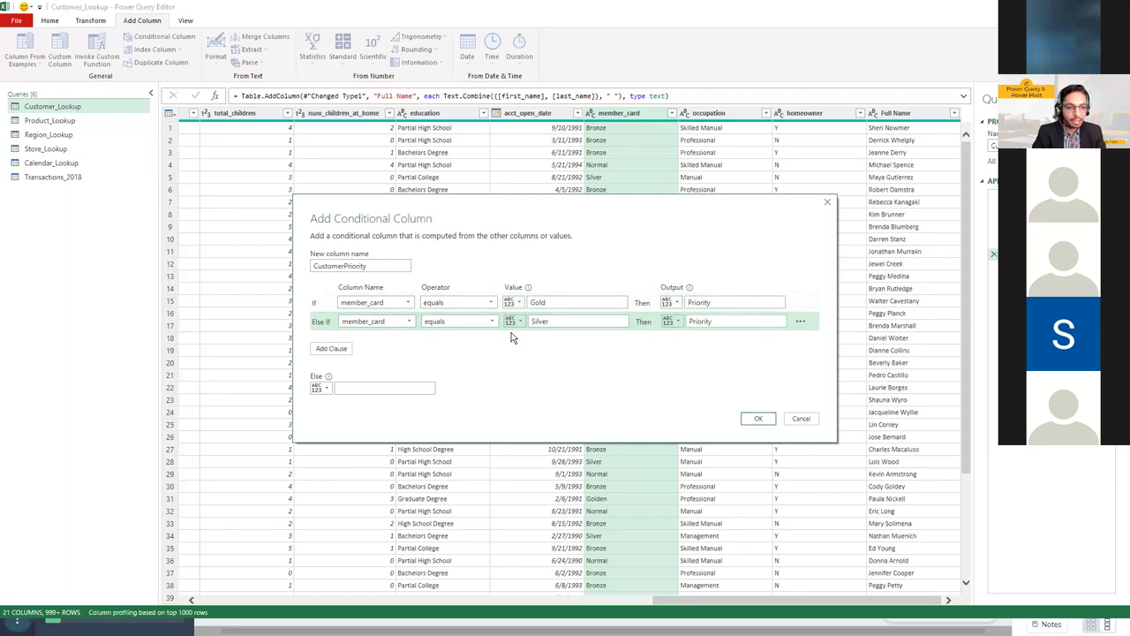
- Add a third clause: member_card equals Normal gives Opportunity
click(342, 348)
click(396, 341)
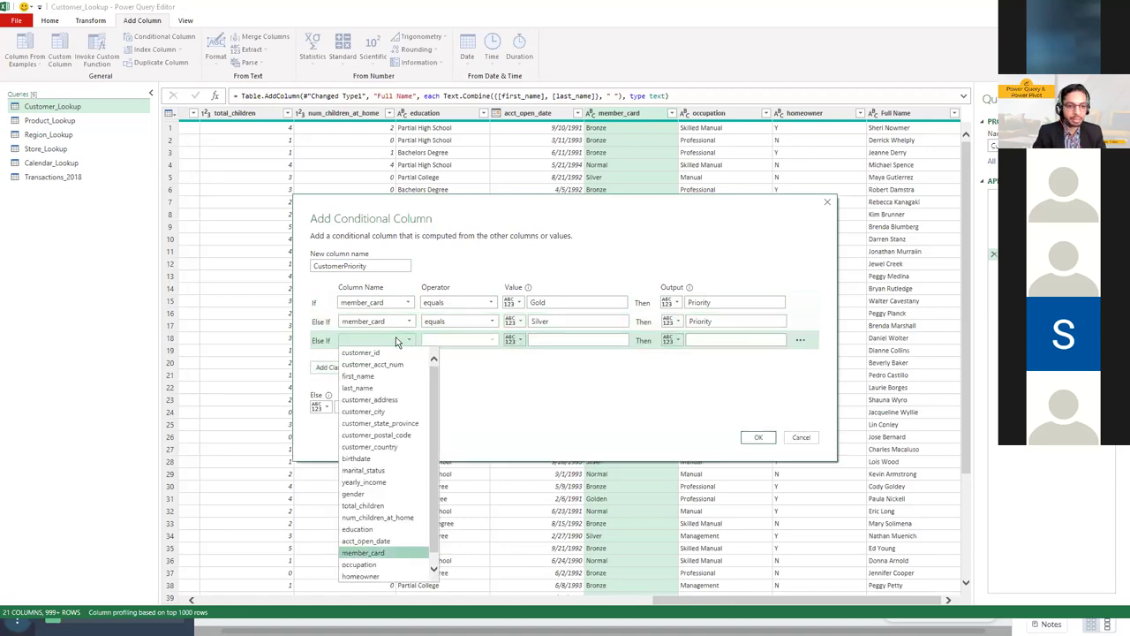
click(362, 551)
click(570, 336)
text(Normal)
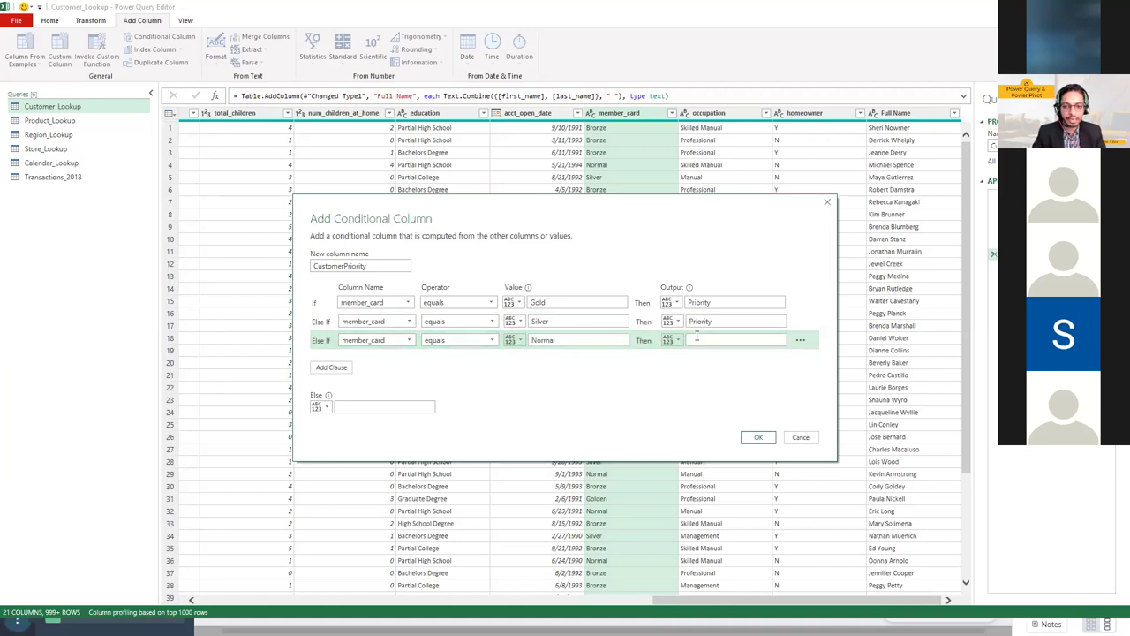
click(709, 333)
click(356, 404)
text(Low Priority)
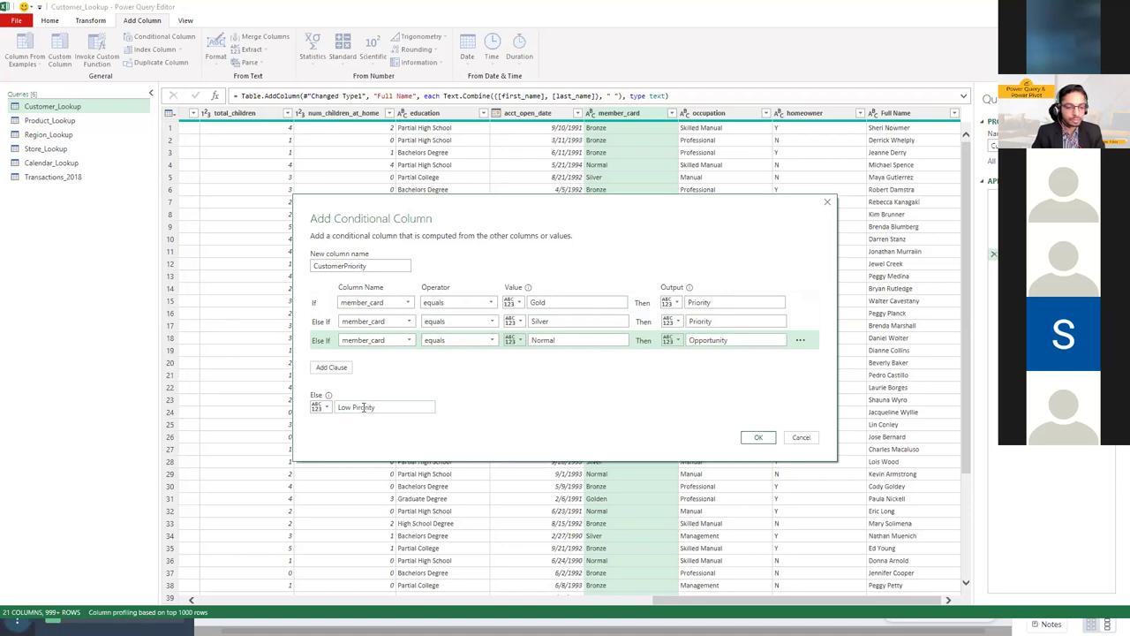
- Set the Else value to Low Priority and create the CustomerPriority column
double_click(363, 407)
text(P)
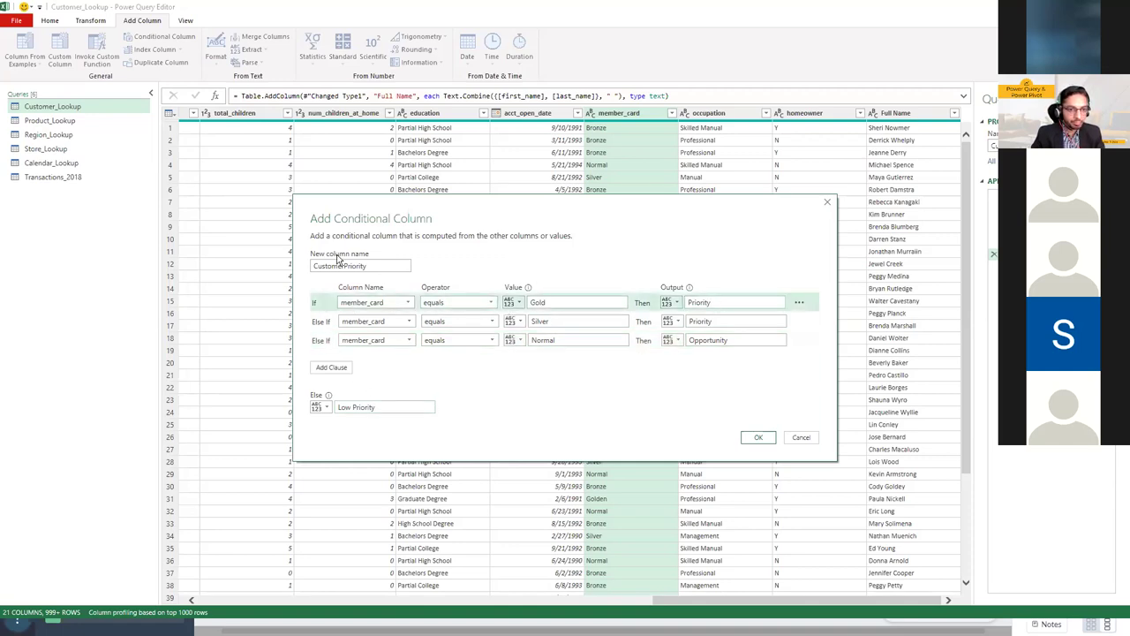
mouse_move(565, 322)
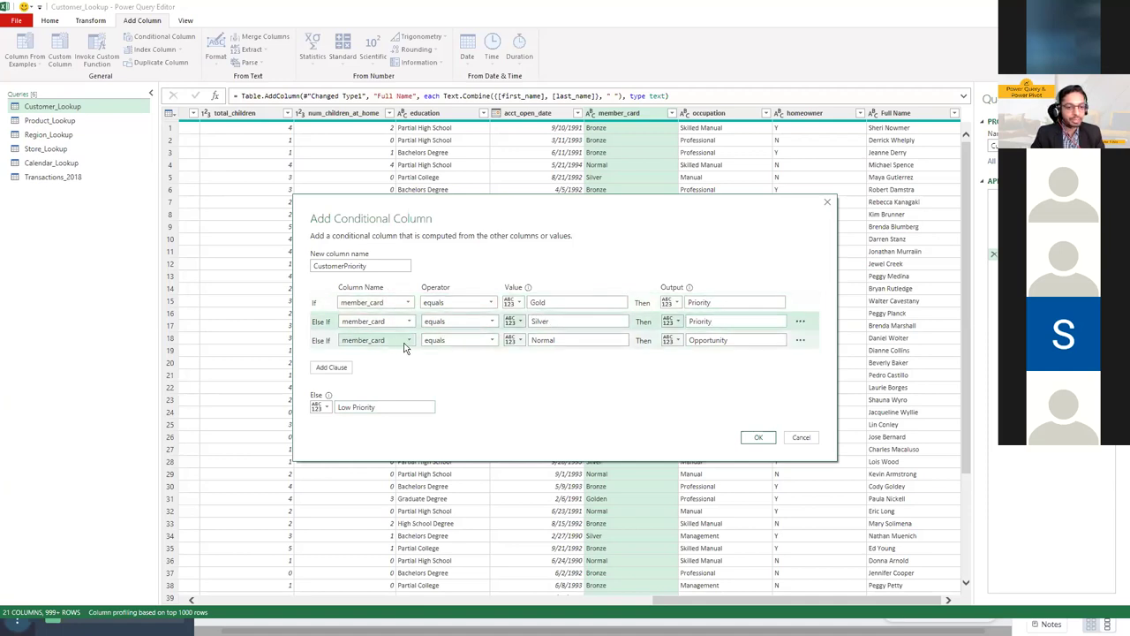
click(582, 340)
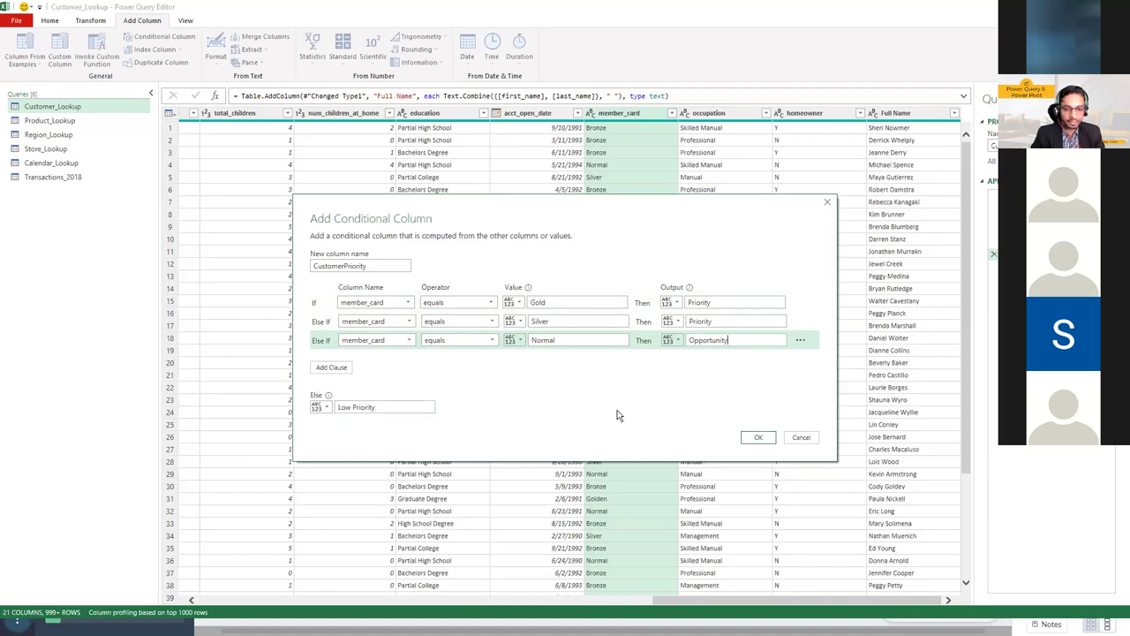
click(744, 439)
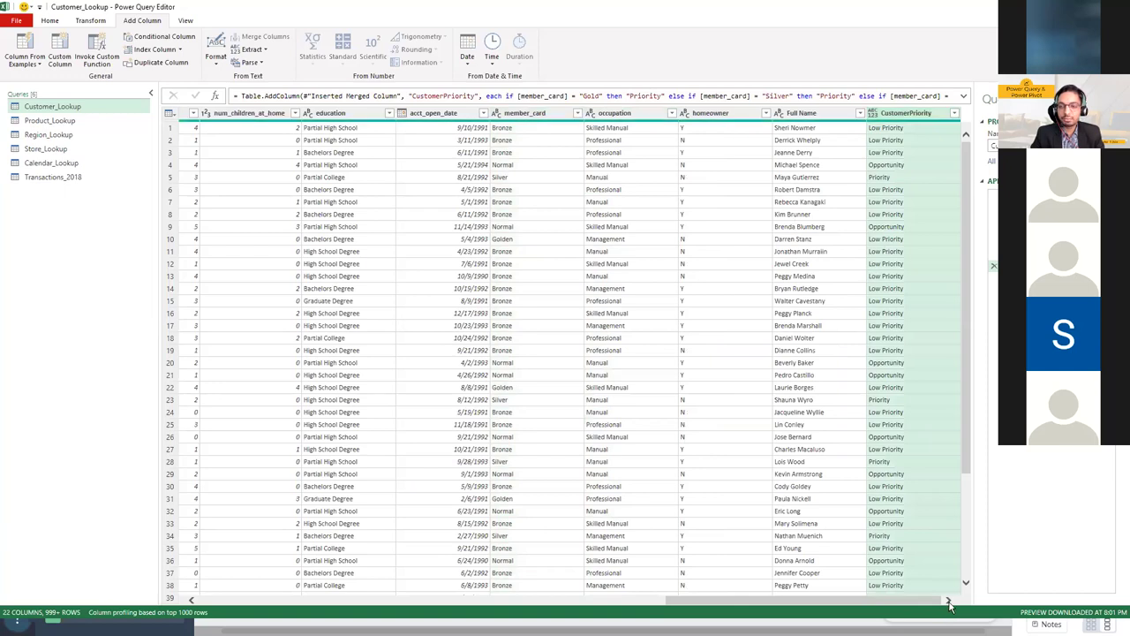
click(954, 113)
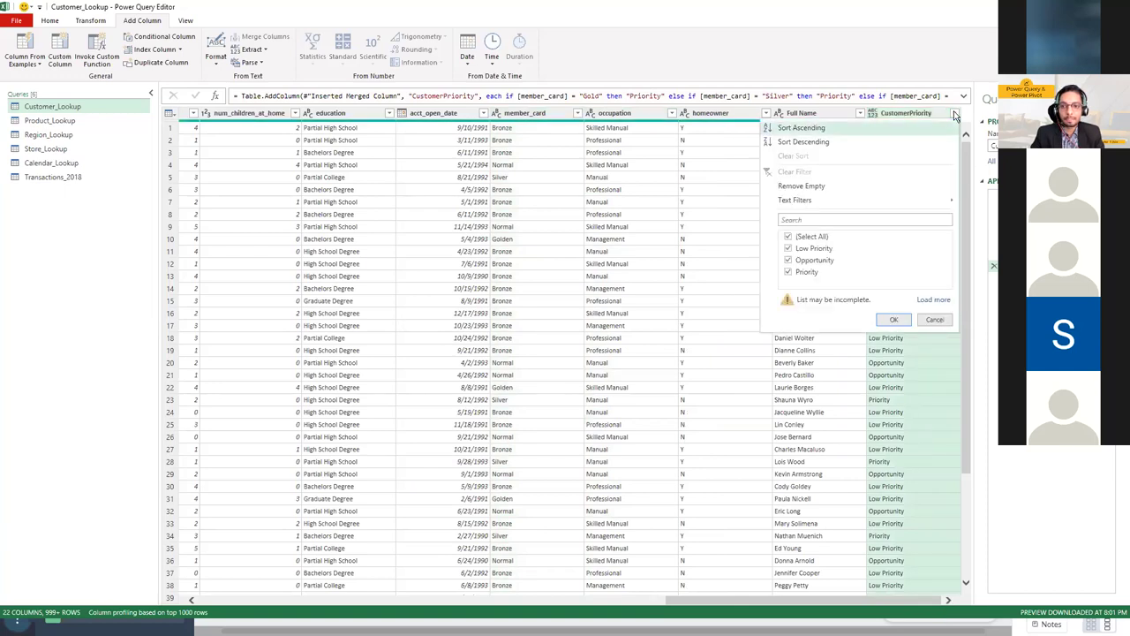
click(931, 299)
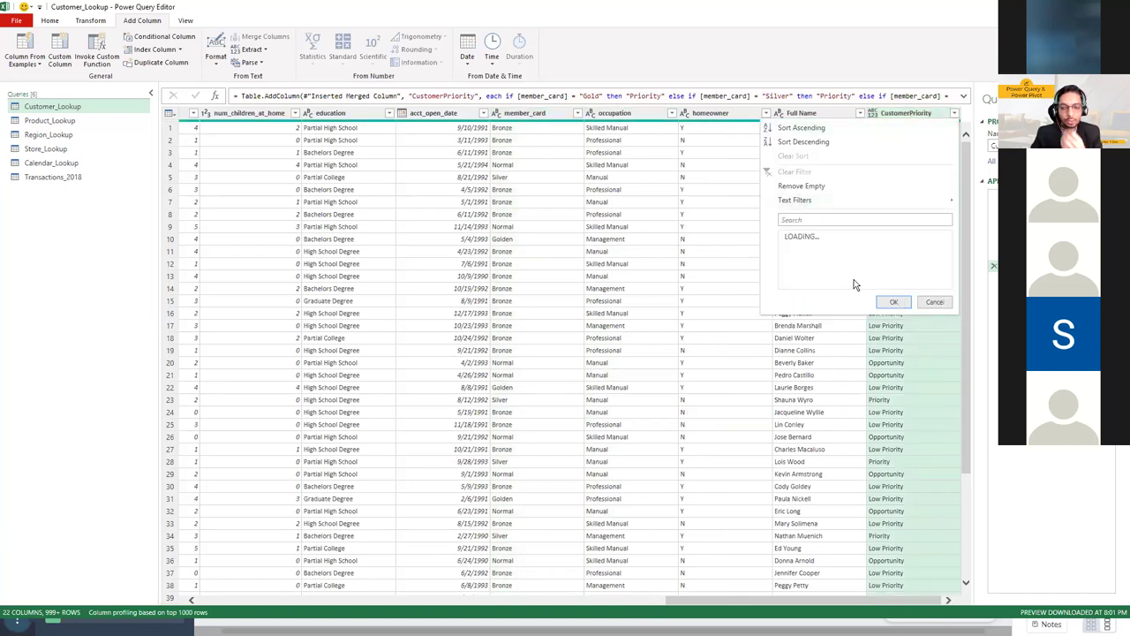
click(924, 301)
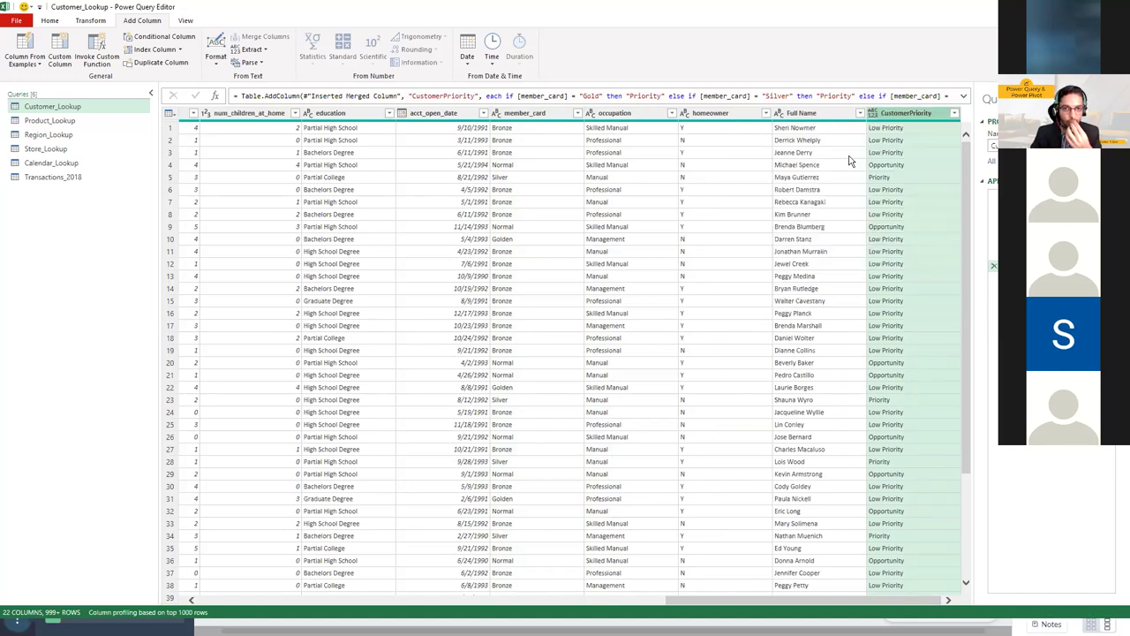
click(521, 129)
click(183, 132)
click(900, 132)
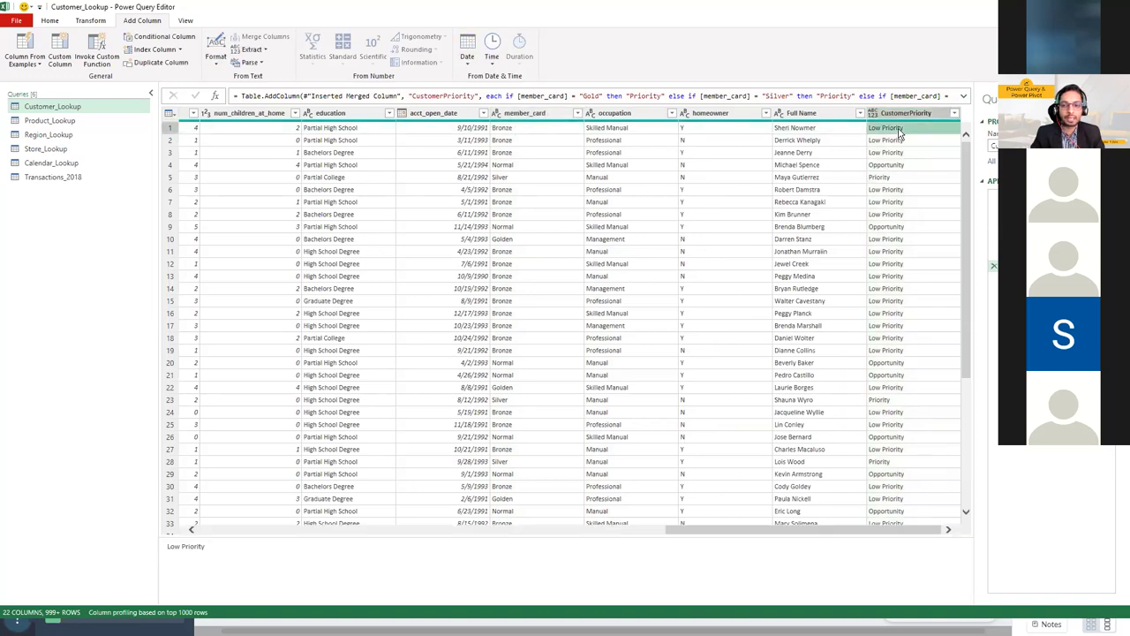
click(166, 180)
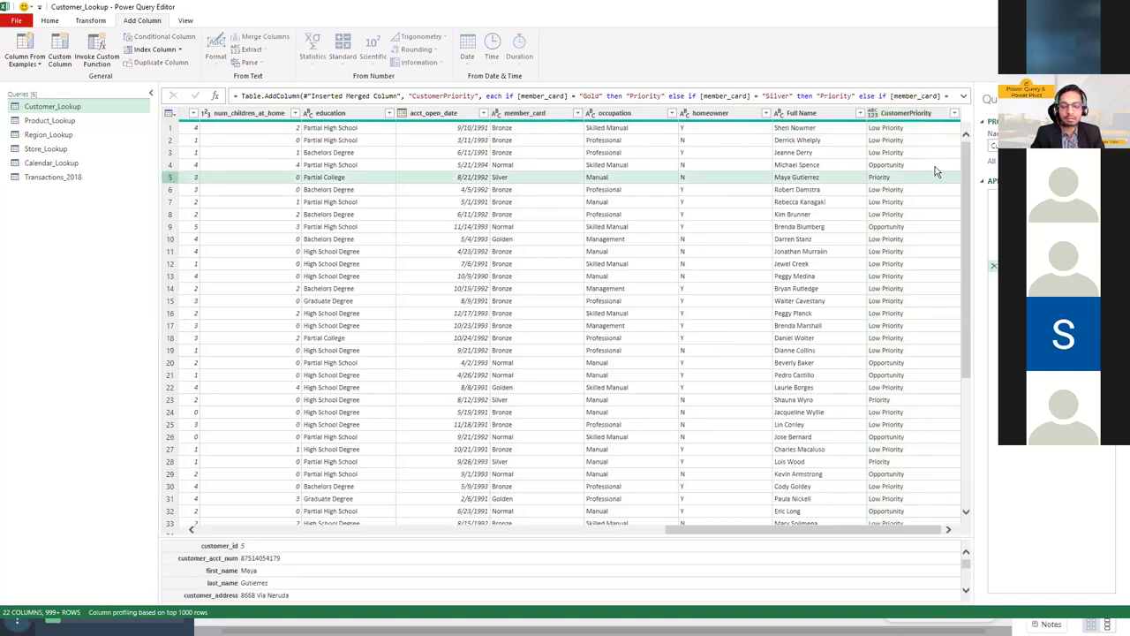
click(897, 178)
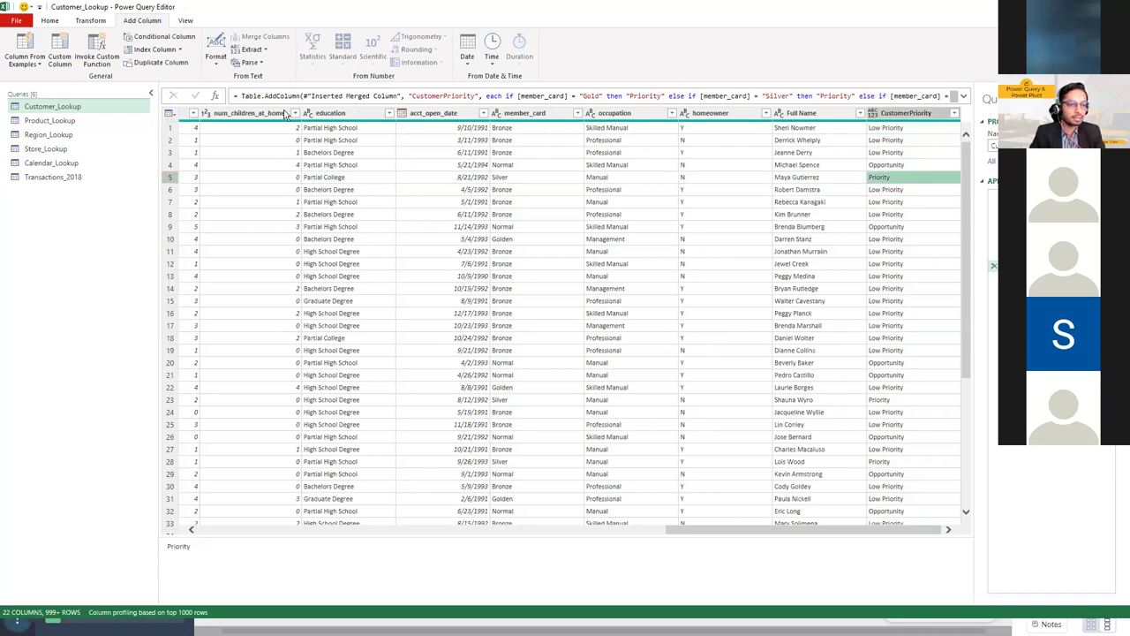
click(251, 115)
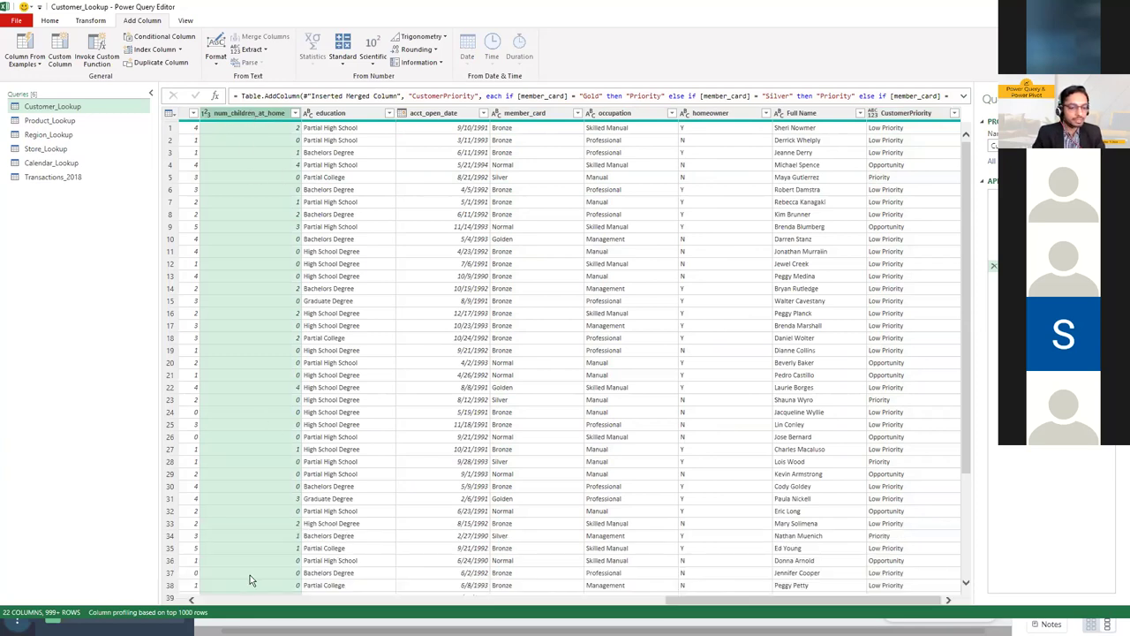
click(223, 603)
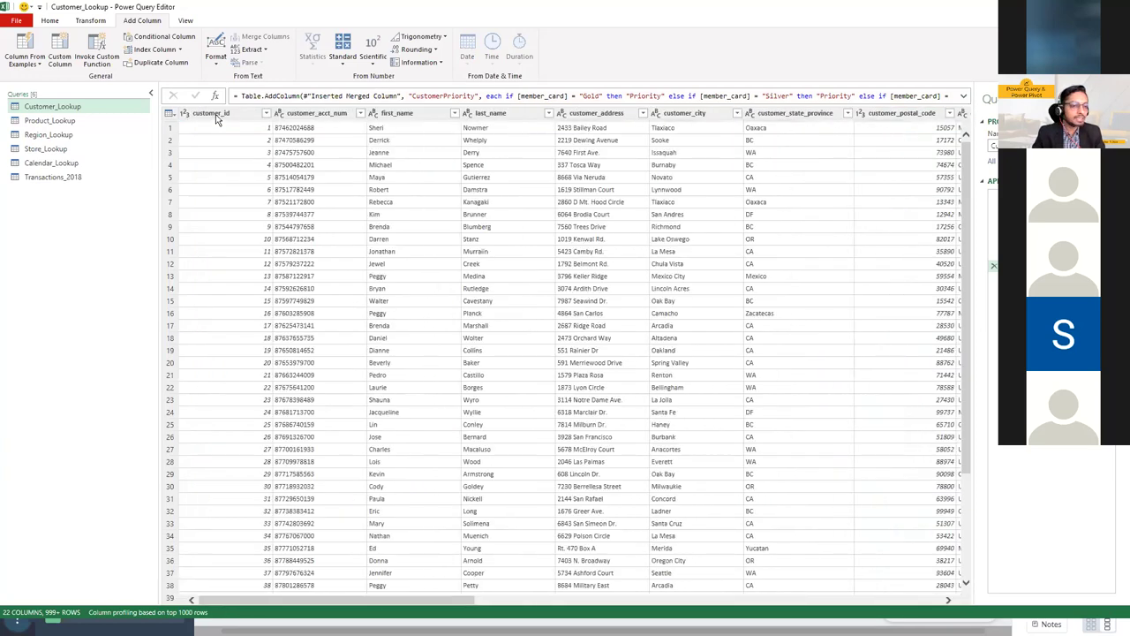
click(216, 114)
click(344, 58)
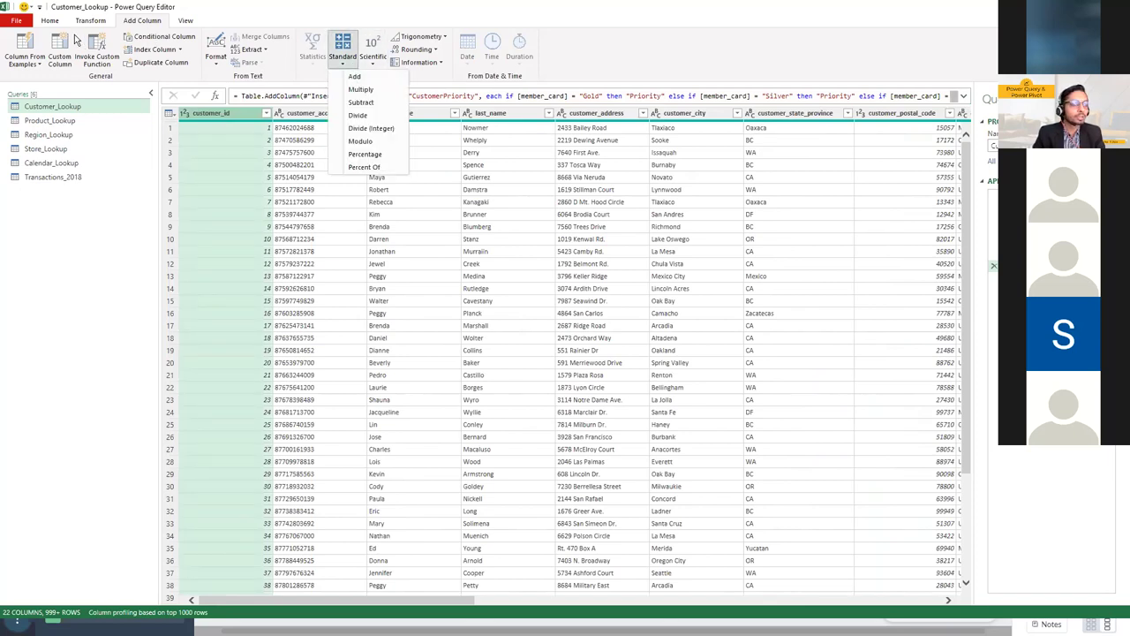
click(50, 23)
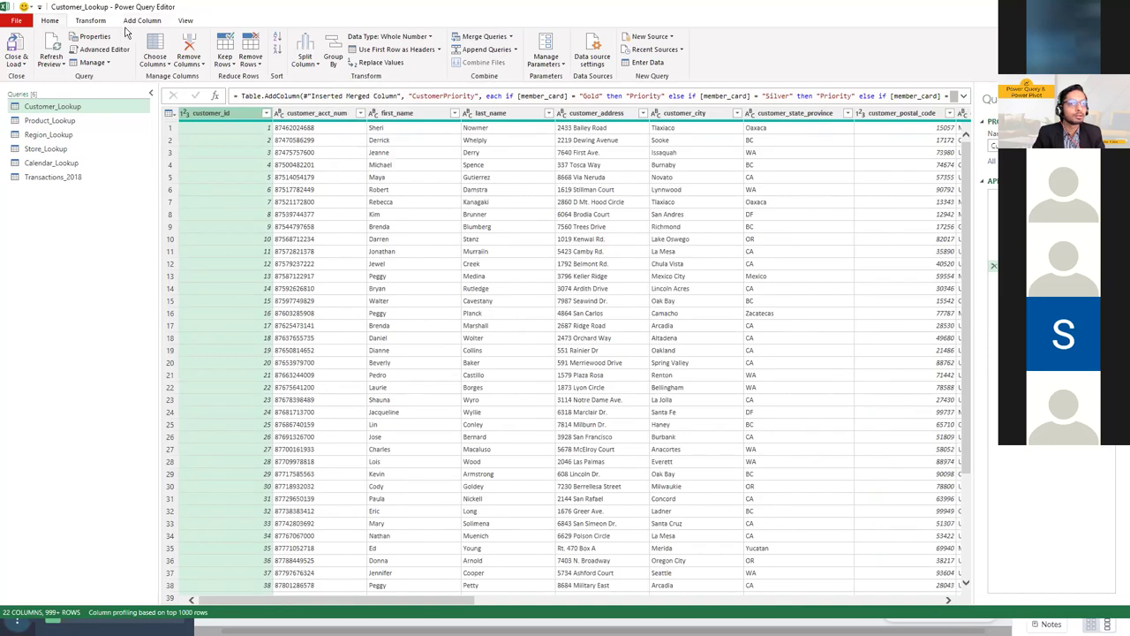
click(97, 23)
click(508, 53)
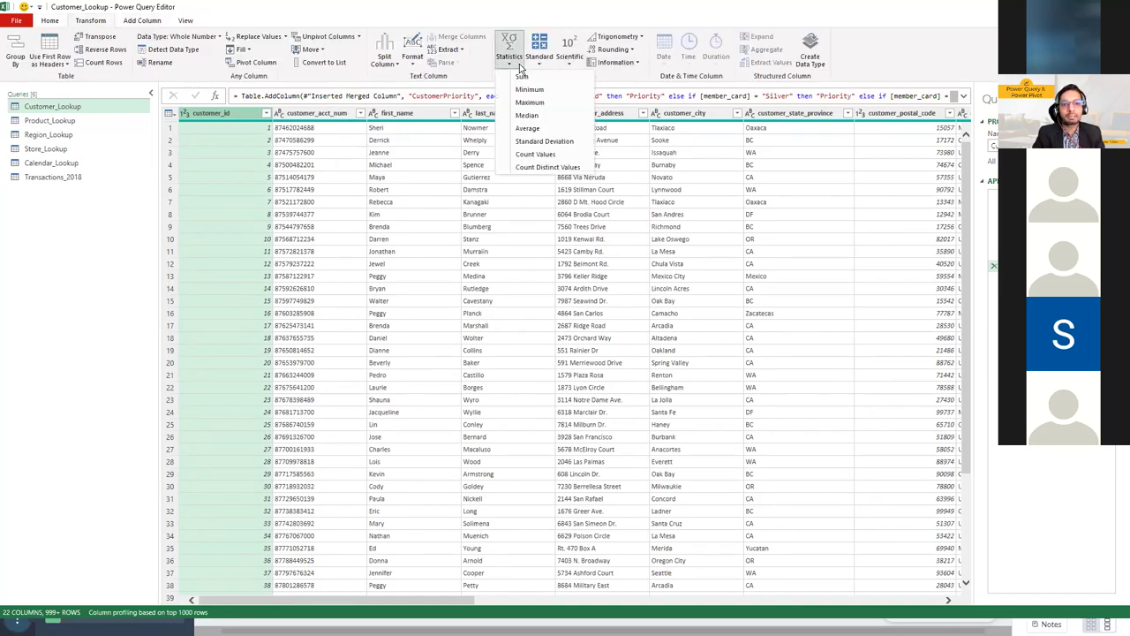
click(537, 156)
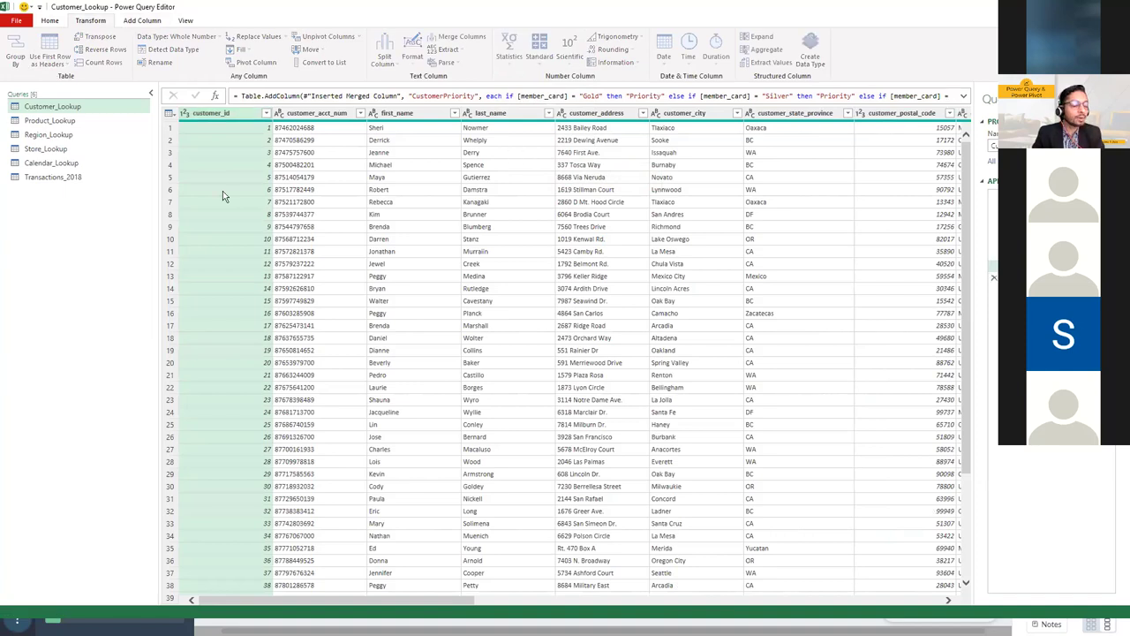
click(177, 114)
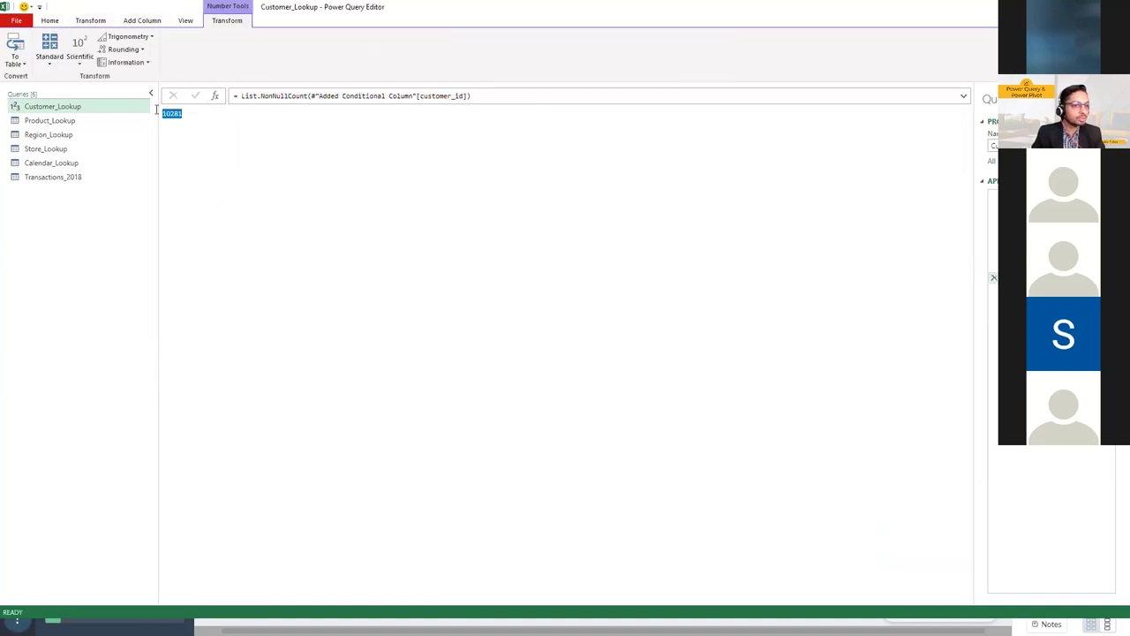
click(993, 277)
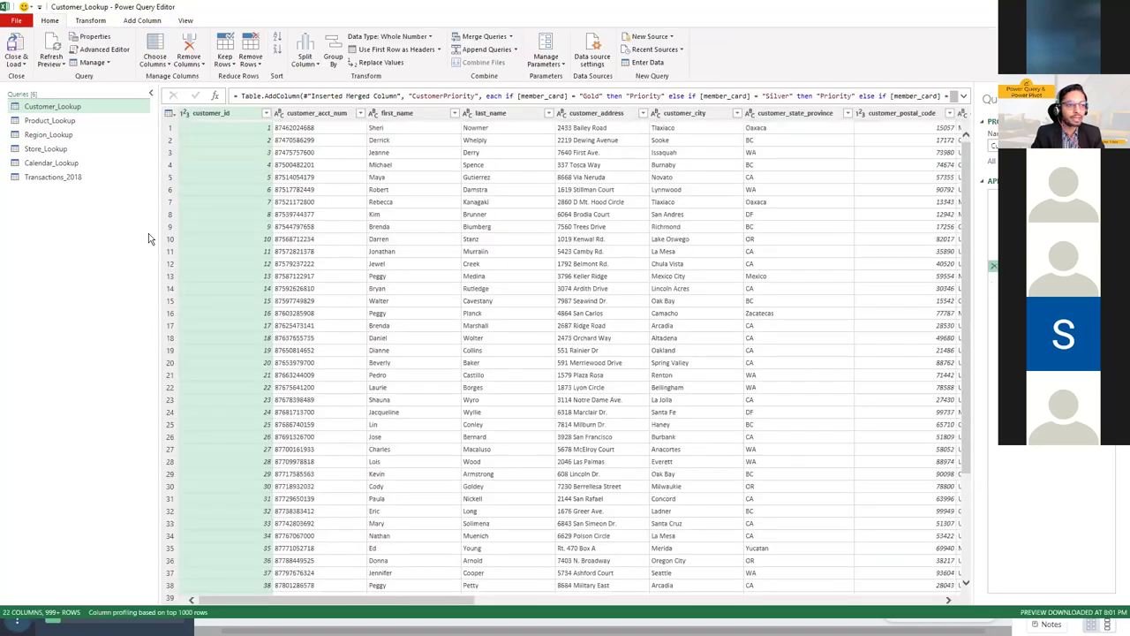
- Close Power Query Editor and load Customer_Lookup into the workbook
click(16, 60)
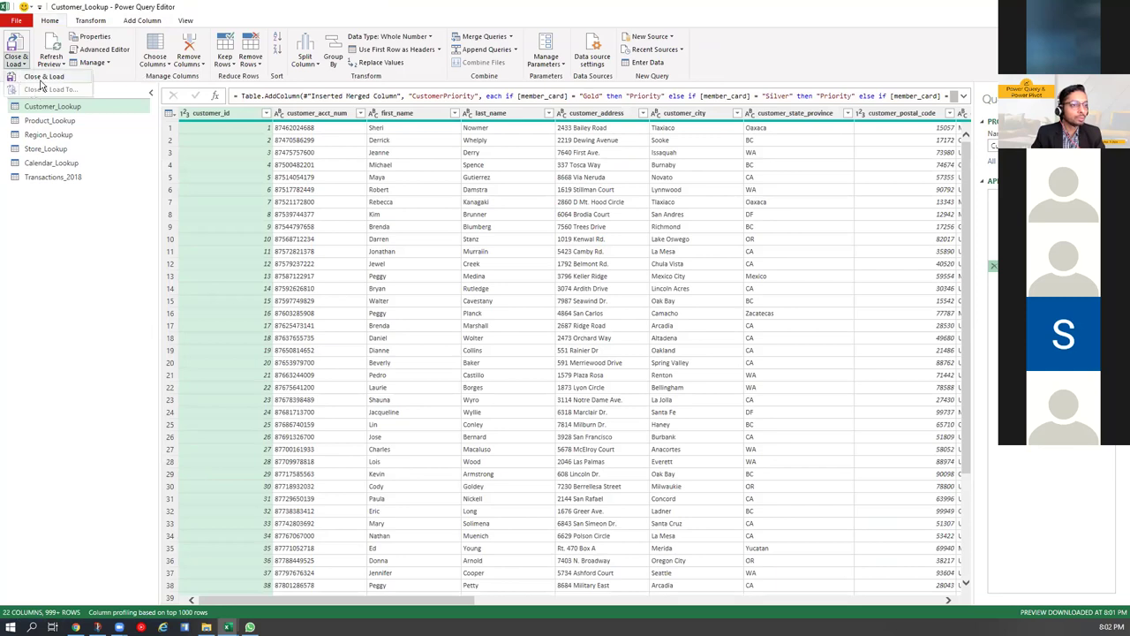
click(15, 45)
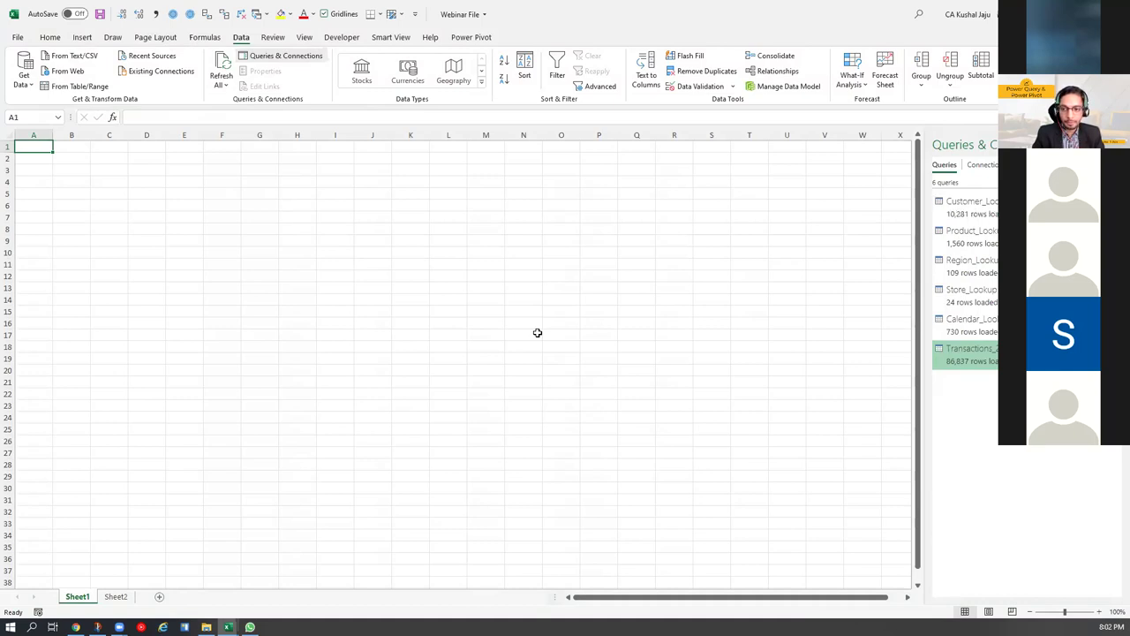
click(345, 284)
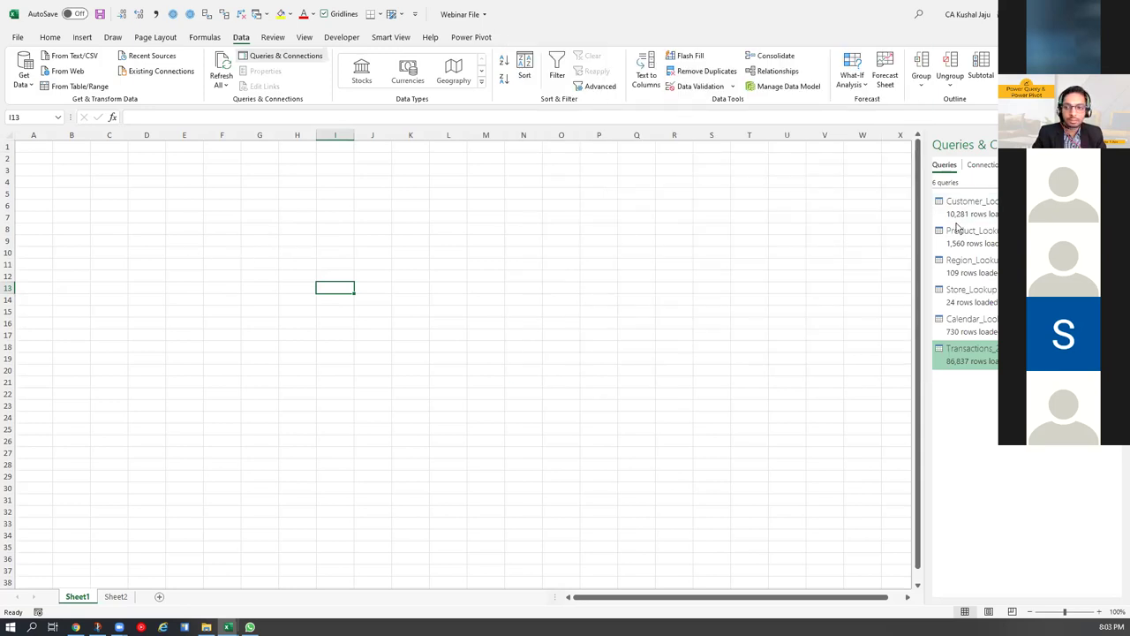
- Reopen Customer_Lookup from the Queries & Connections pane for editing
right_click(983, 210)
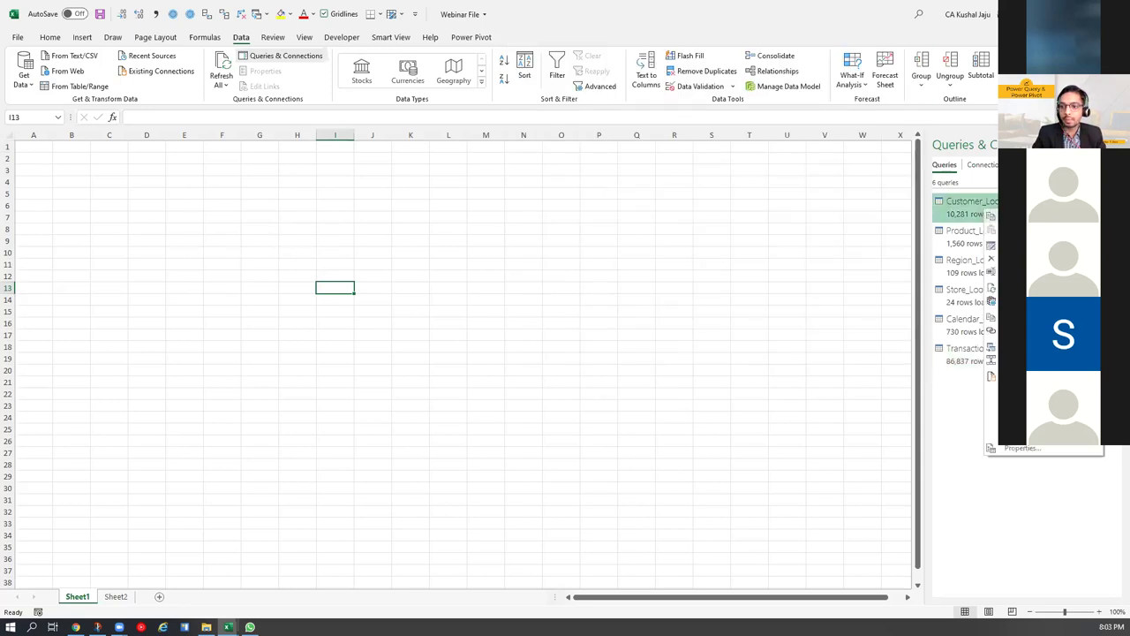
click(943, 211)
double_click(944, 212)
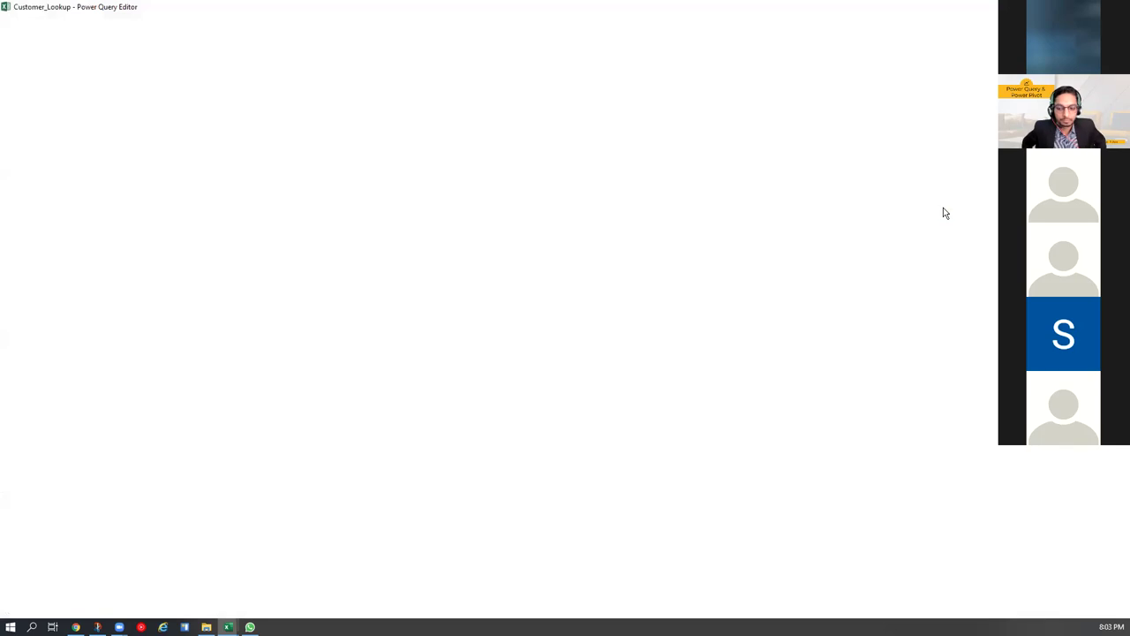
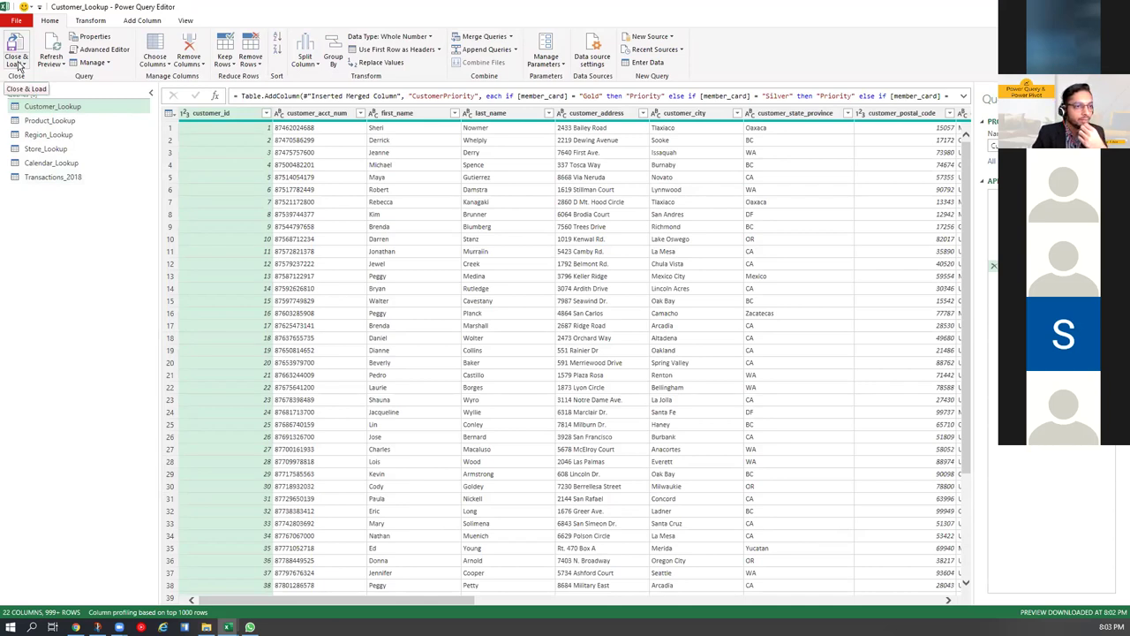
- Close Power Query Editor and load all six queries, including Customer_Lookup, into the workbook
click(17, 62)
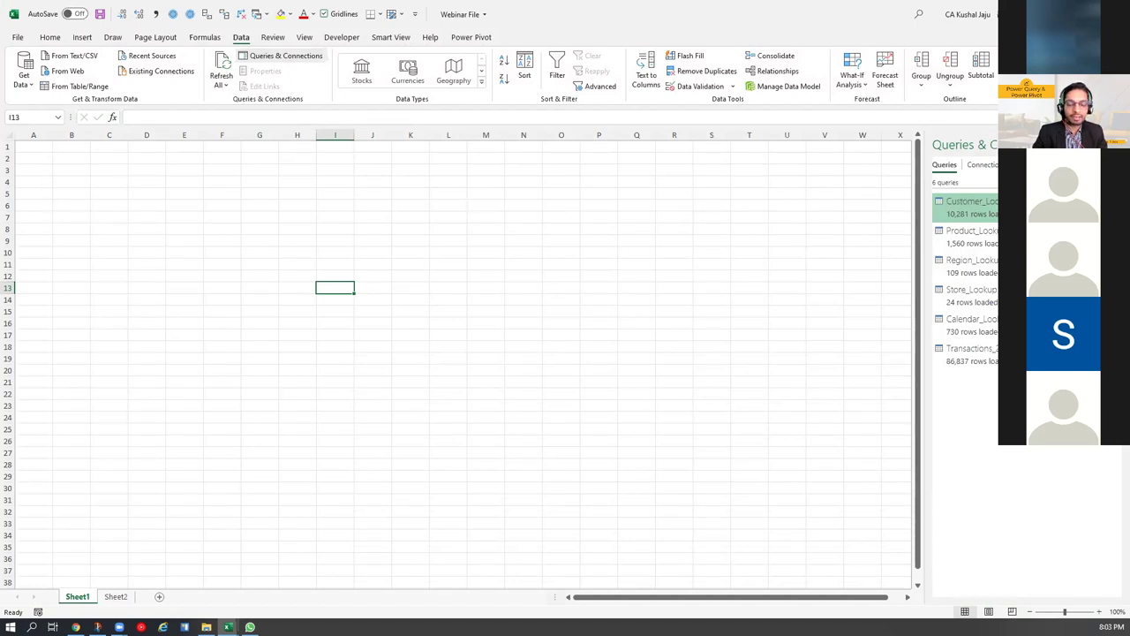
- Load Customer_Lookup as a table on Sheet1 at $A$1, also added to the Data Model
click(386, 242)
key(ctrl+Home)
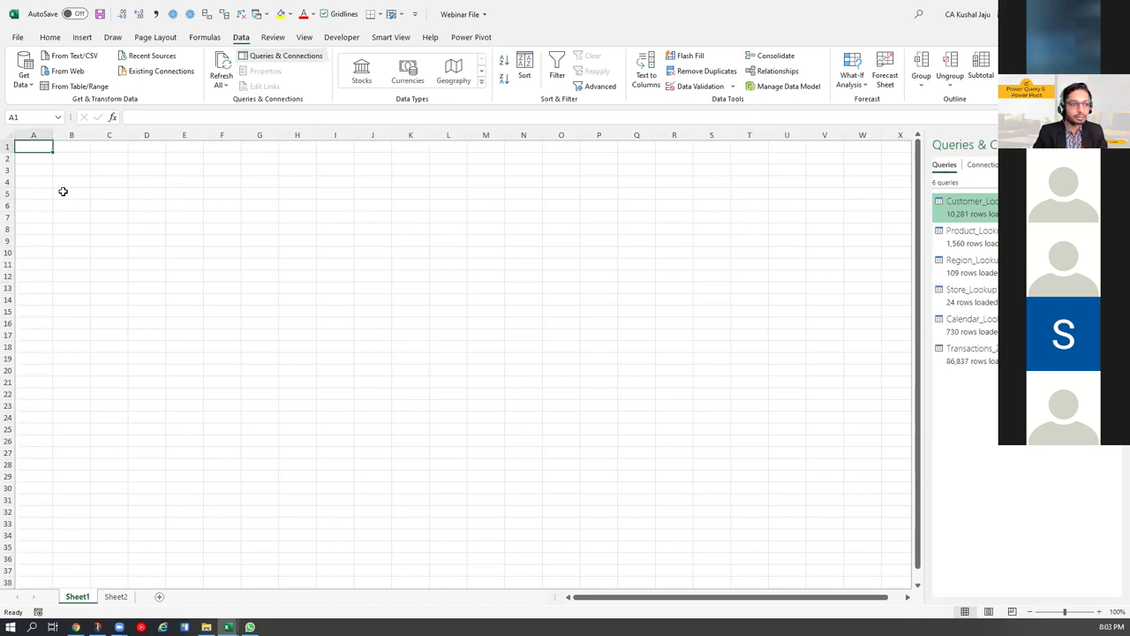
right_click(967, 210)
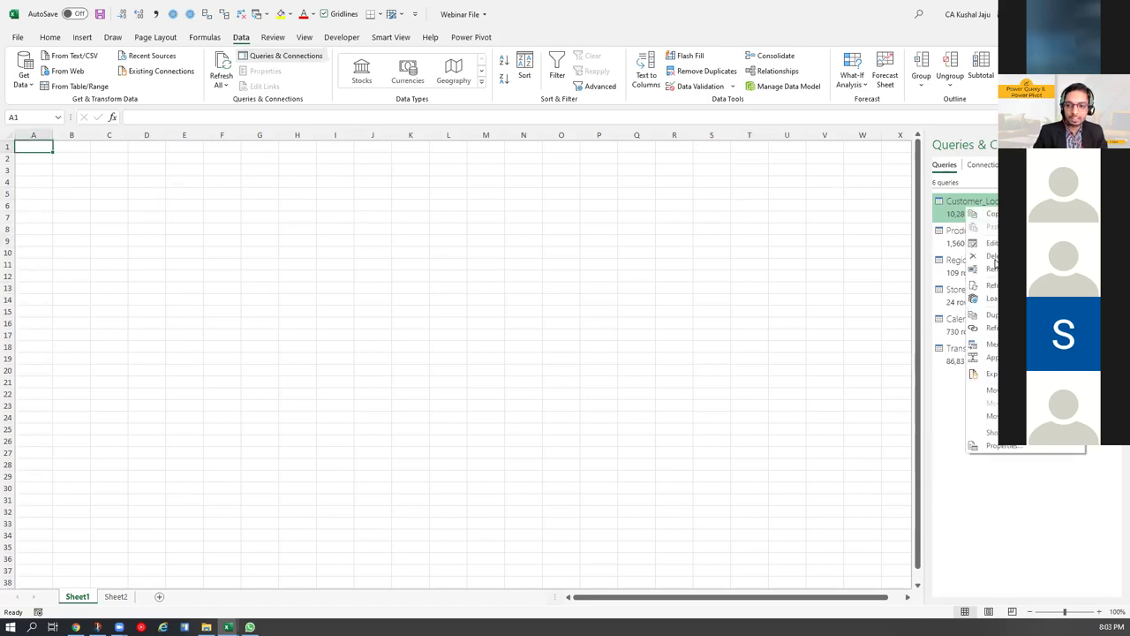
click(989, 298)
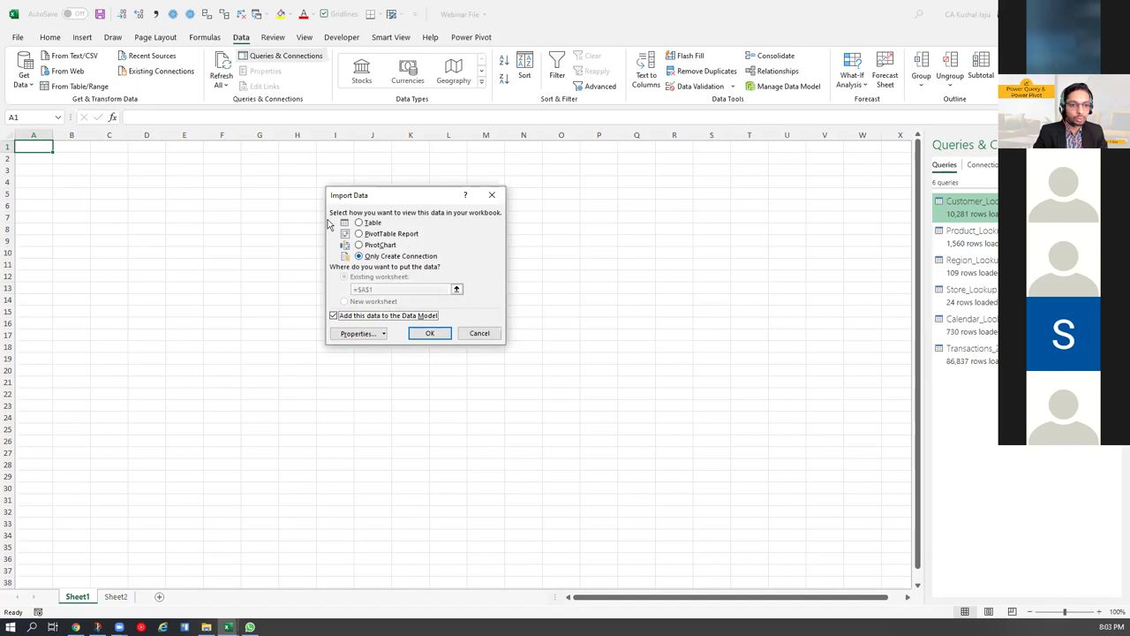
click(370, 224)
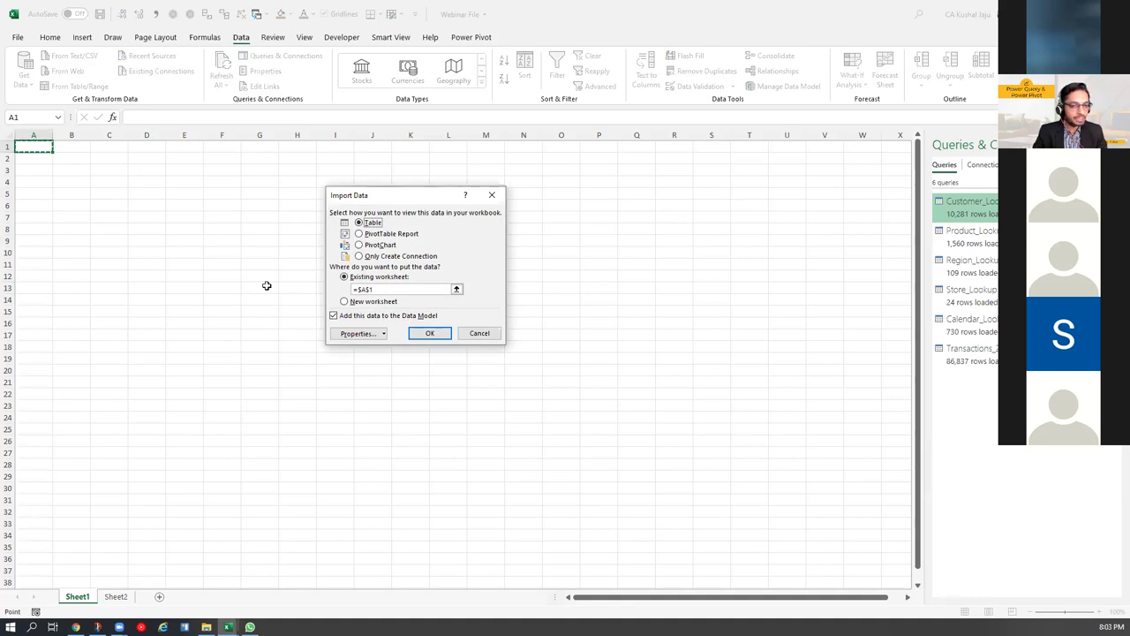
click(361, 256)
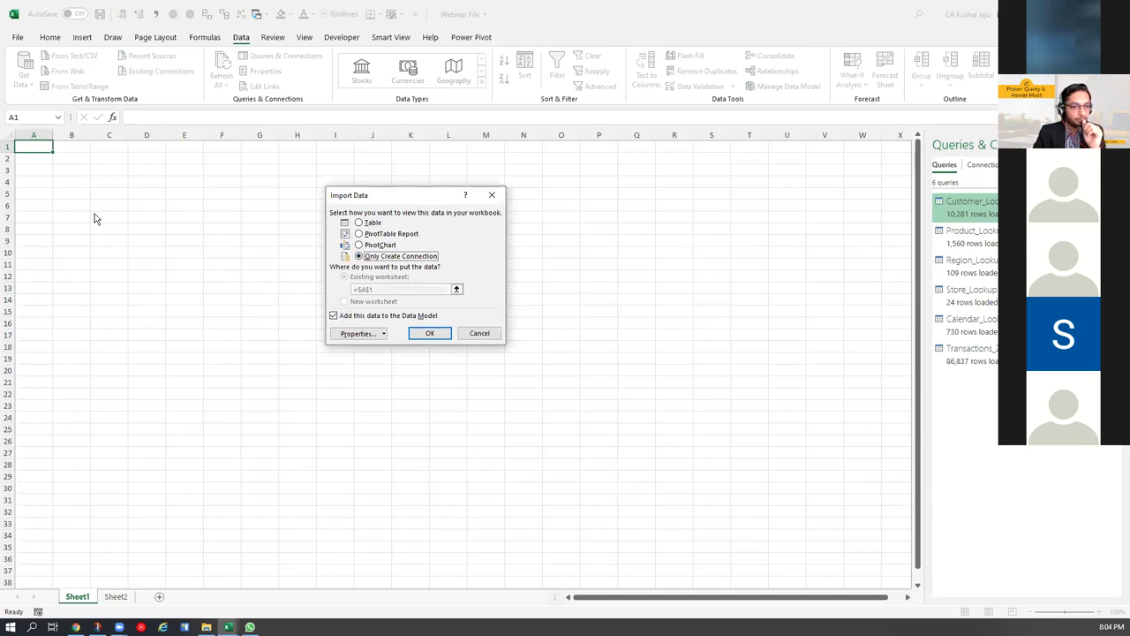
click(371, 222)
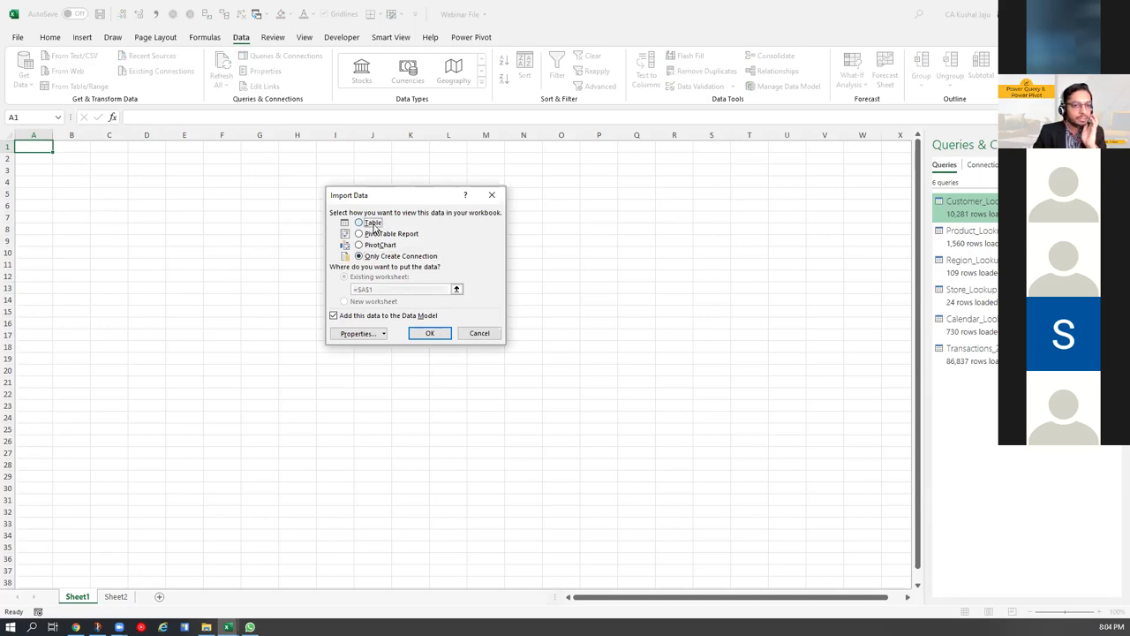
click(433, 335)
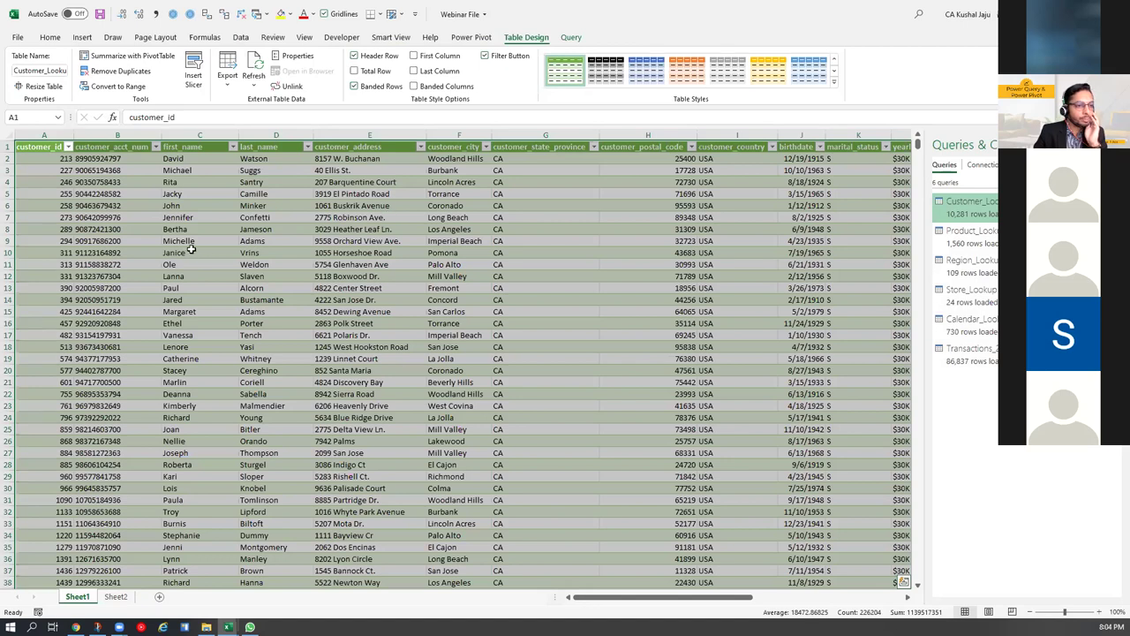
- Switch Customer_Lookup to Only Create Connection and accept the data-loss warning, leaving Sheet1 empty
right_click(980, 214)
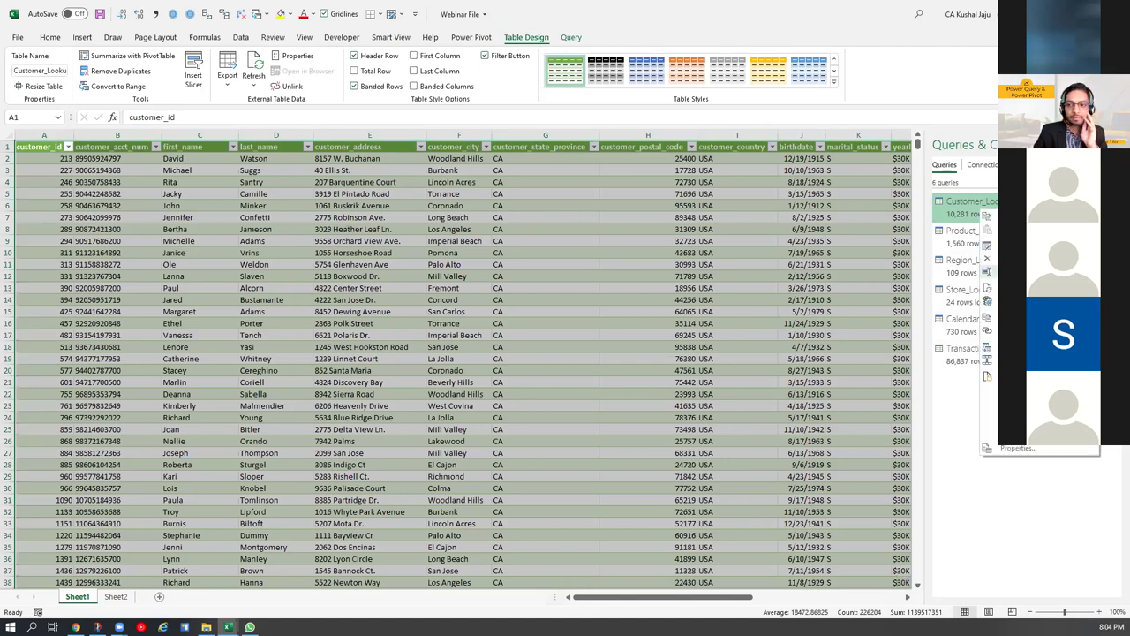
click(988, 301)
click(387, 256)
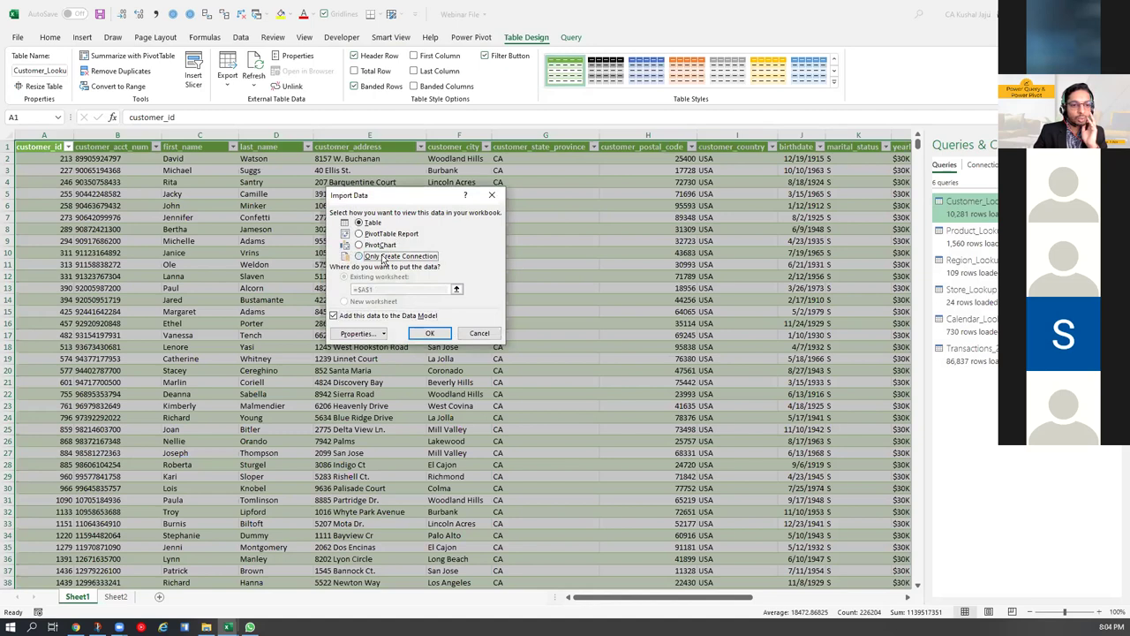
click(429, 333)
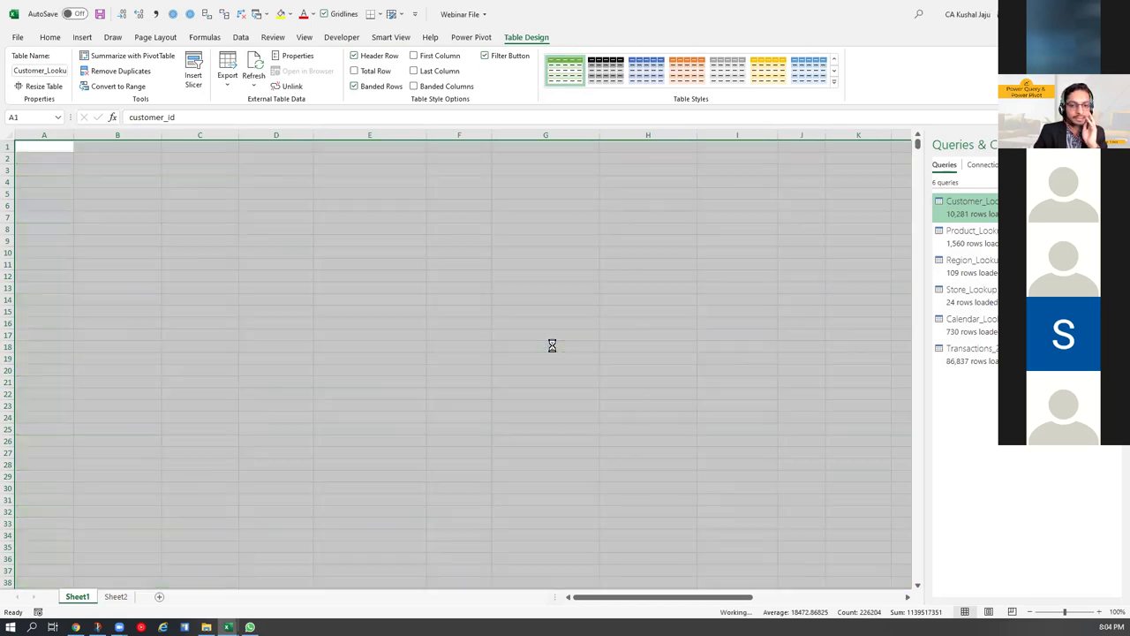
click(555, 347)
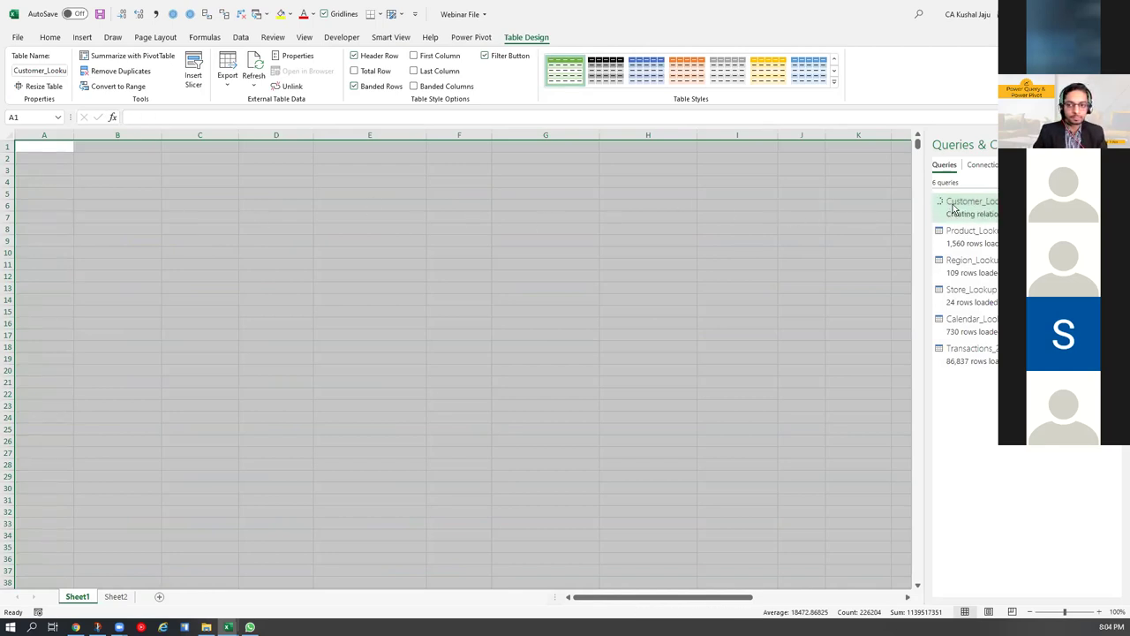
click(198, 204)
key(ctrl+Home)
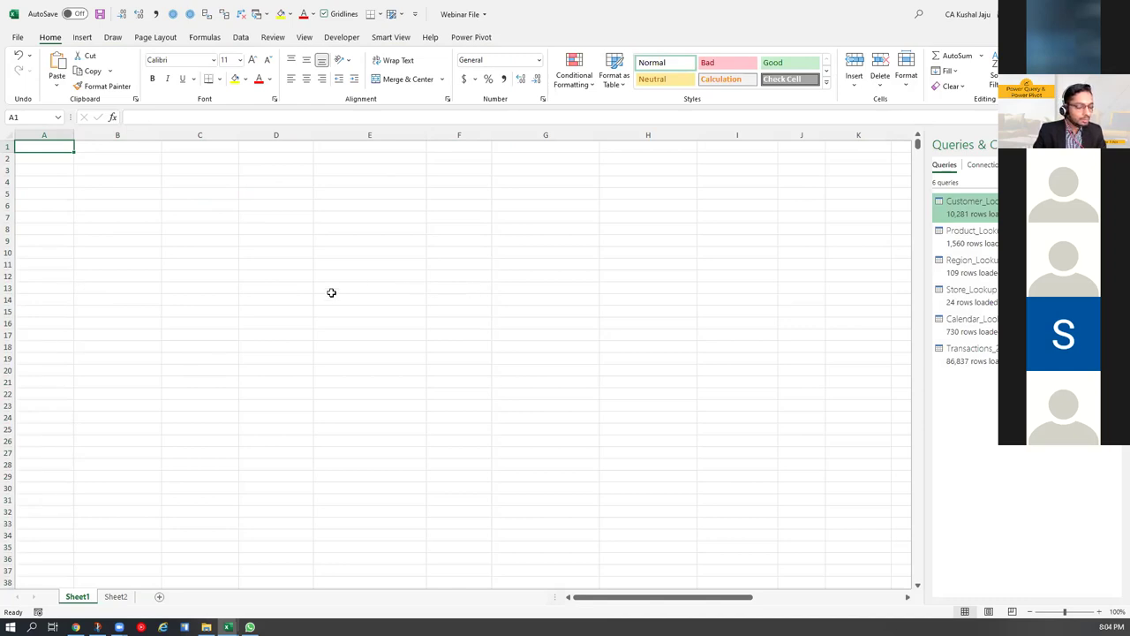
- Show the Power Pivot ribbon tab in the Excel workbook
click(392, 216)
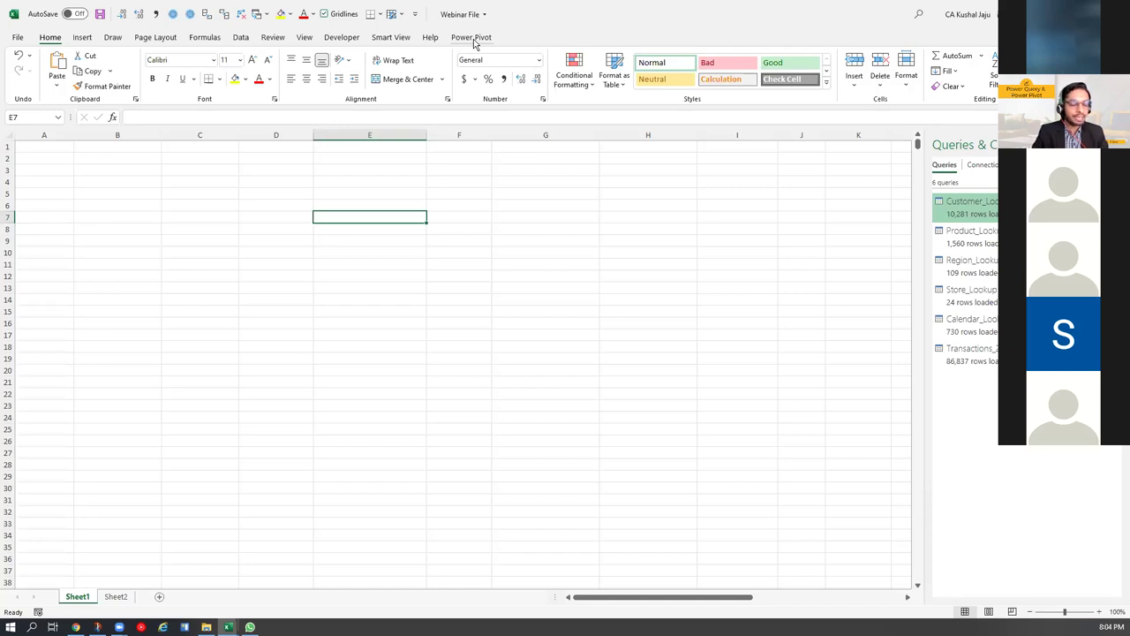
click(474, 40)
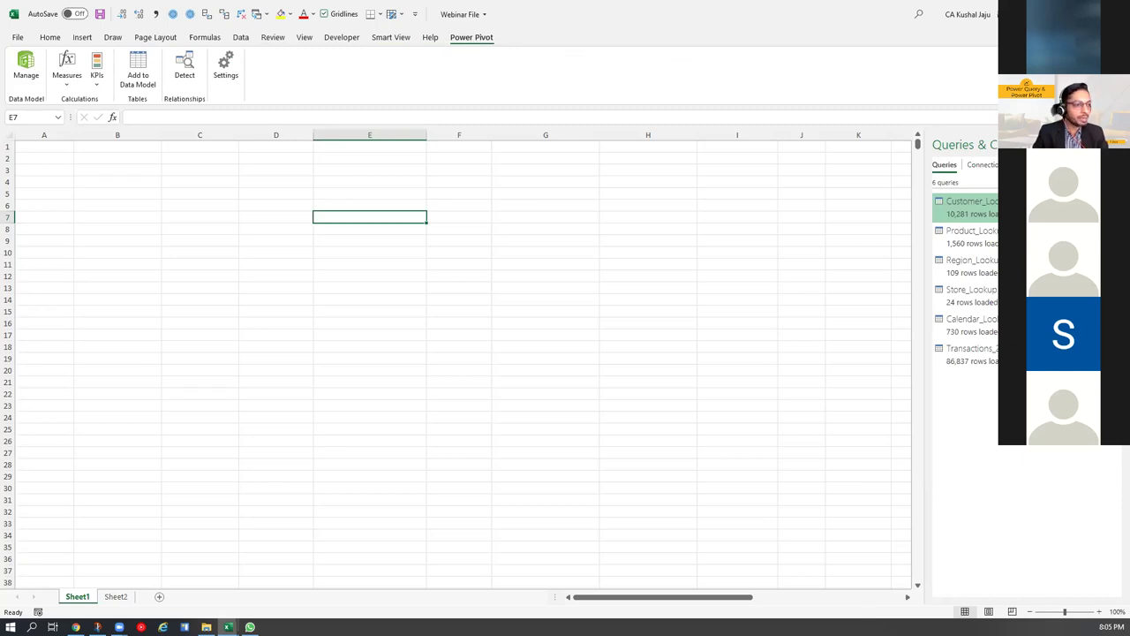
key(alt+Tab)
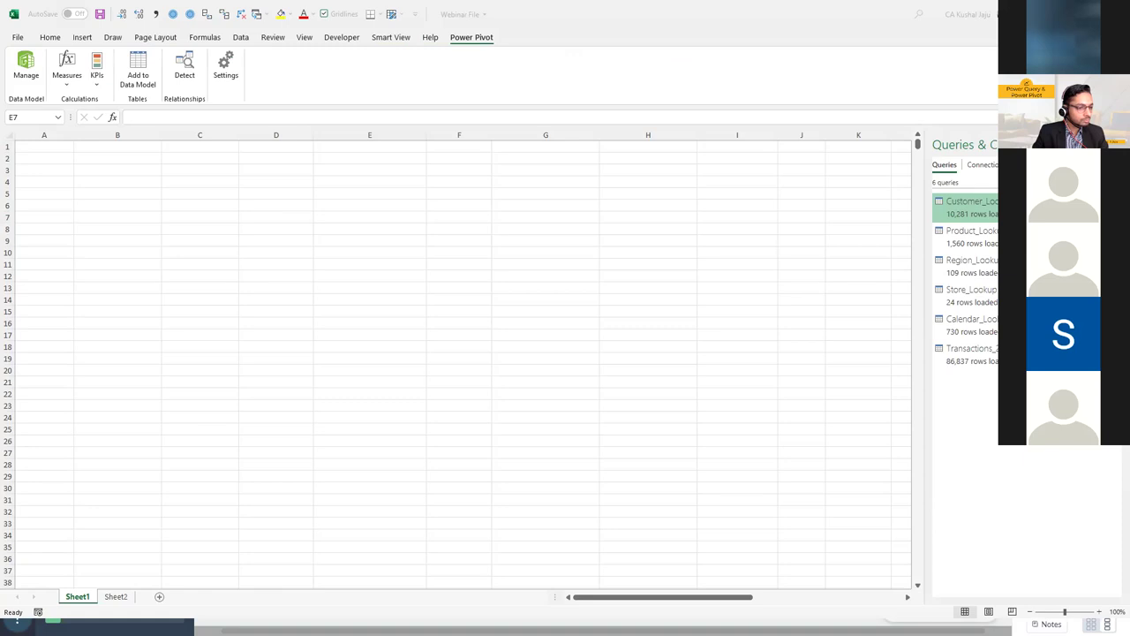
key(alt+Tab)
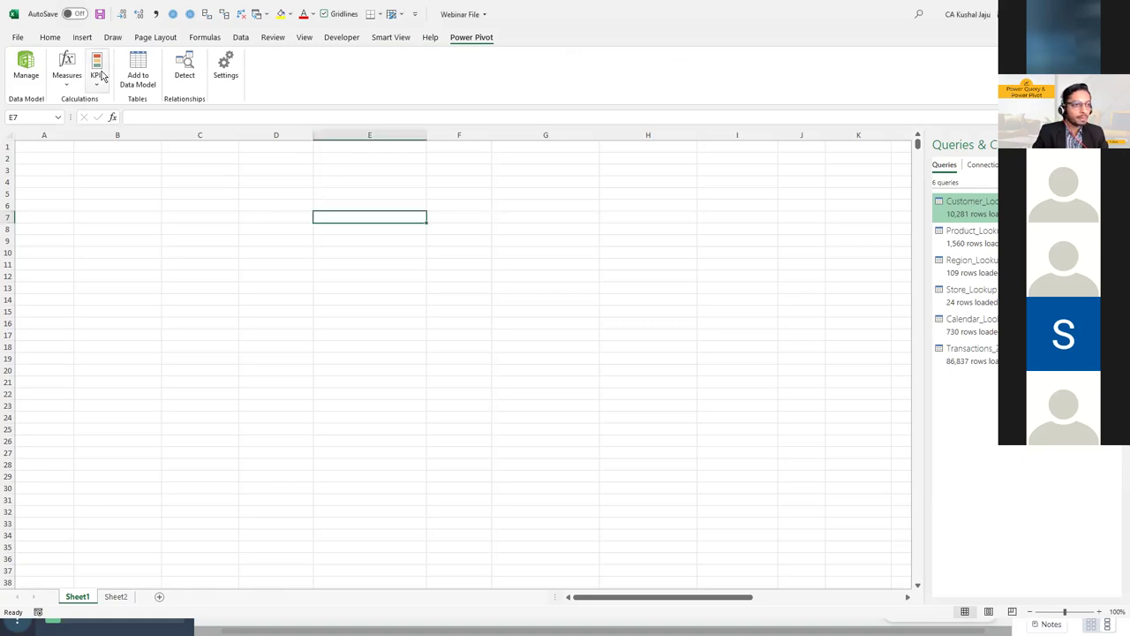
- Browse the File start page, then return to cell A1 of the worksheet
click(17, 38)
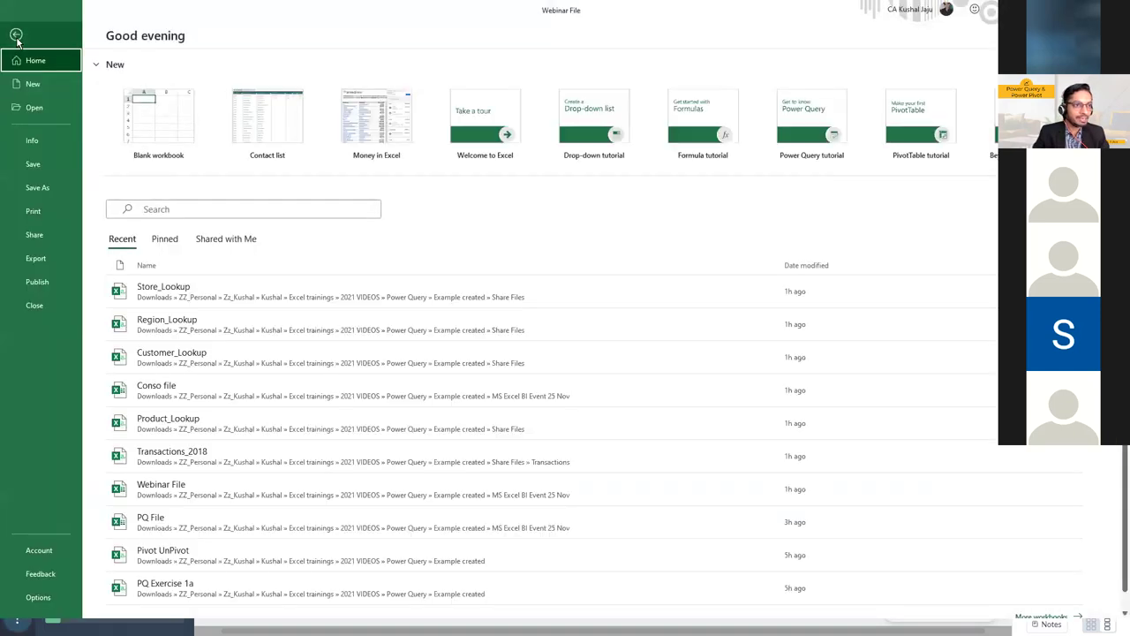
key(Escape)
key(alt+f)
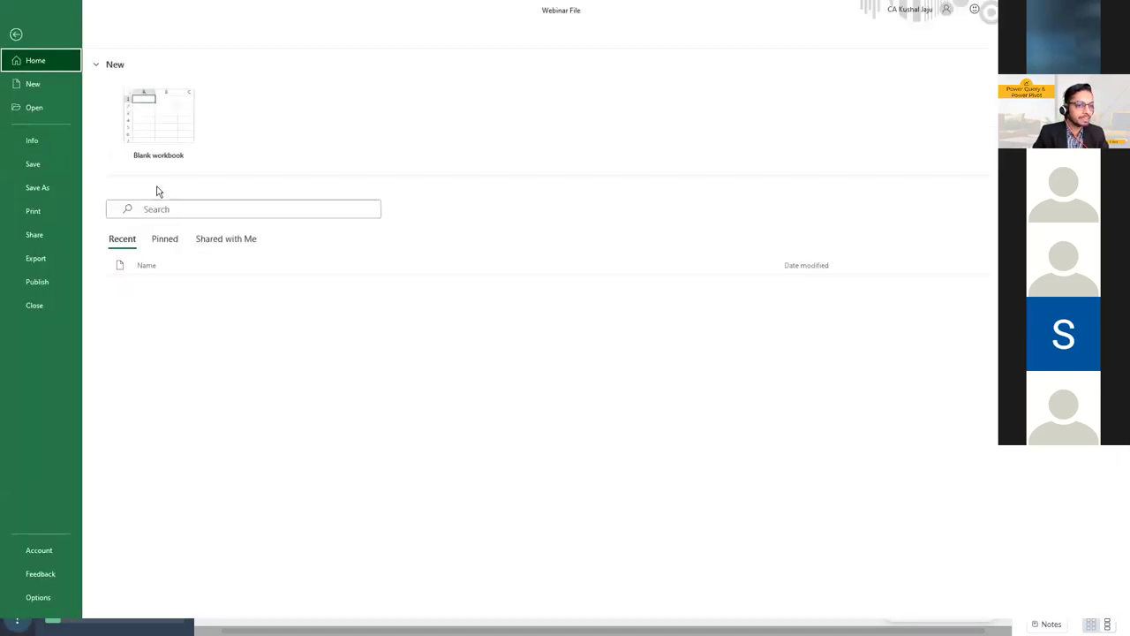
key(Escape)
key(ctrl+Home)
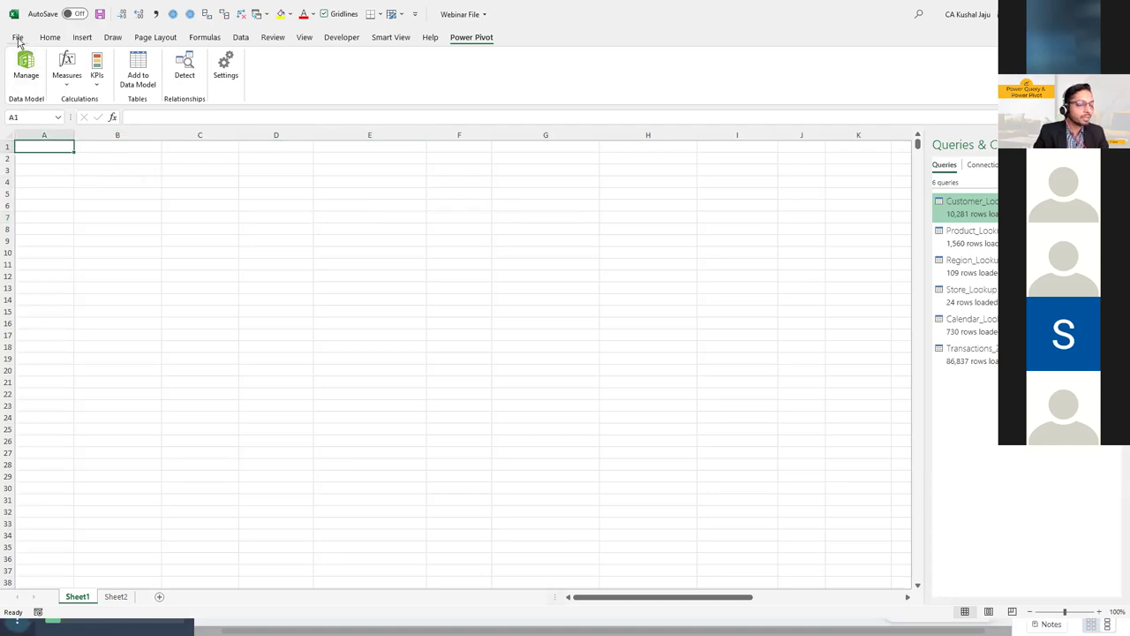
- In Excel Options > Add-ins, manage COM Add-ins to list Microsoft Power Pivot for Excel
click(18, 37)
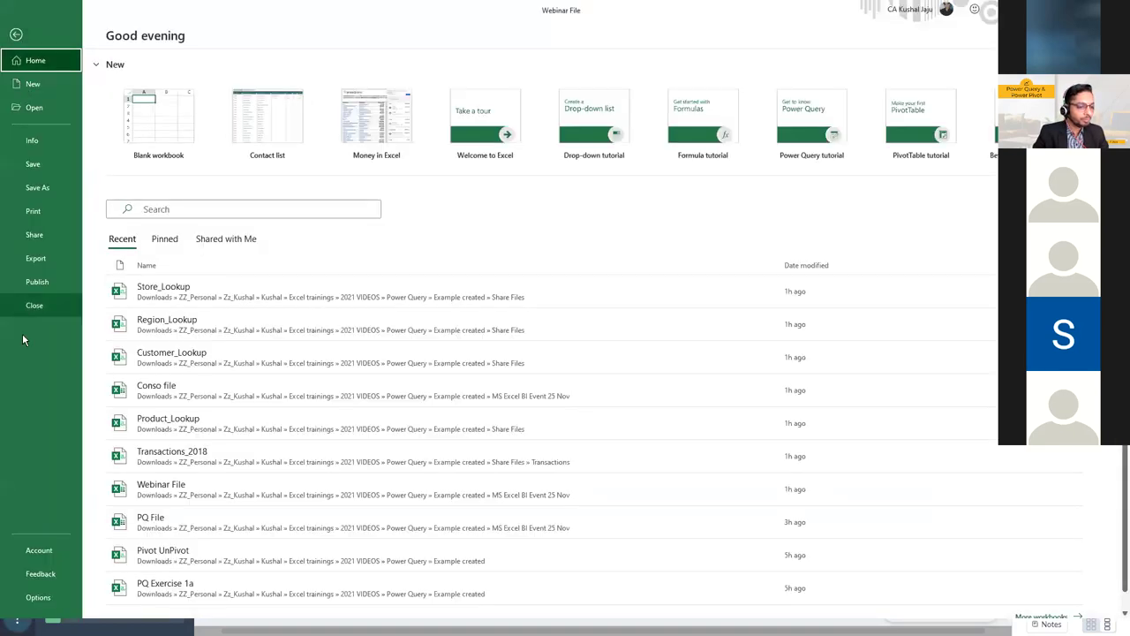
click(38, 598)
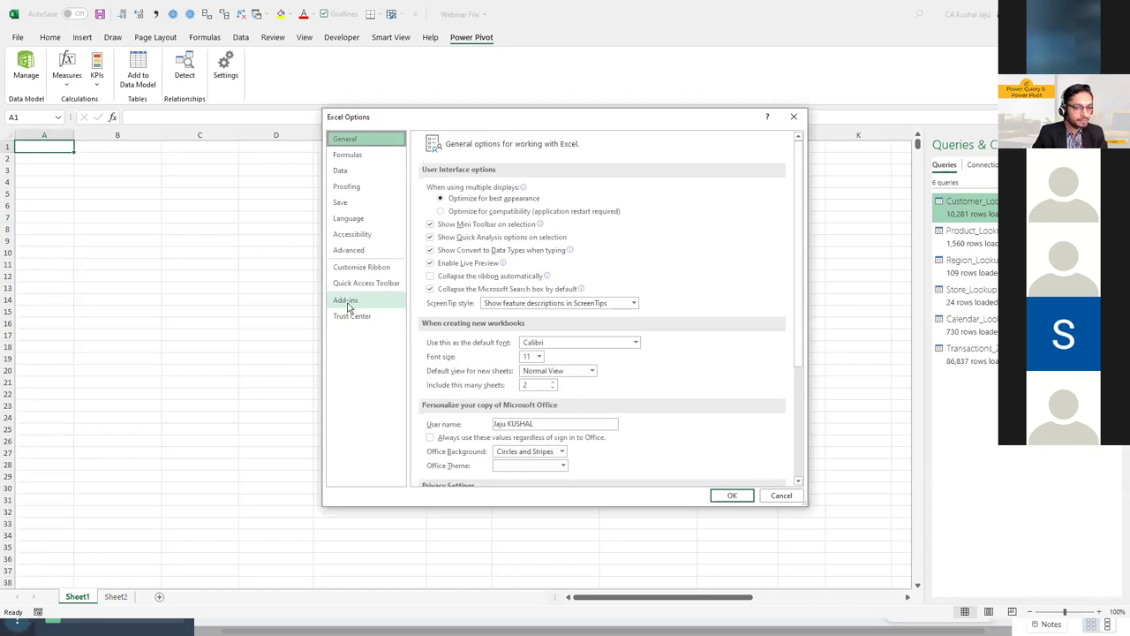
click(345, 301)
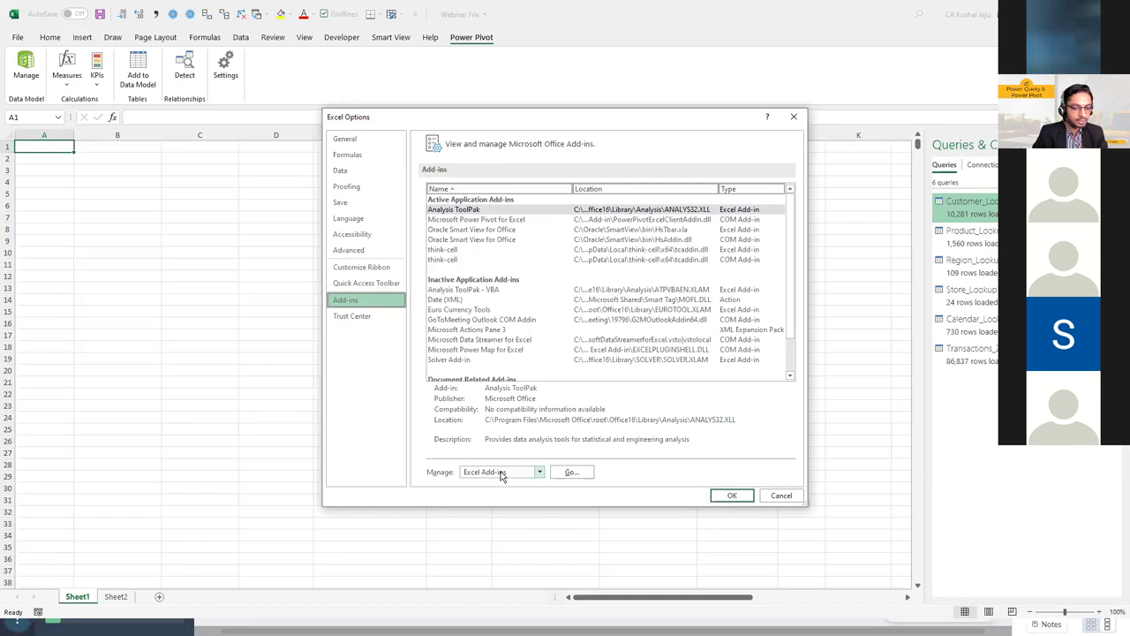
click(500, 473)
click(490, 495)
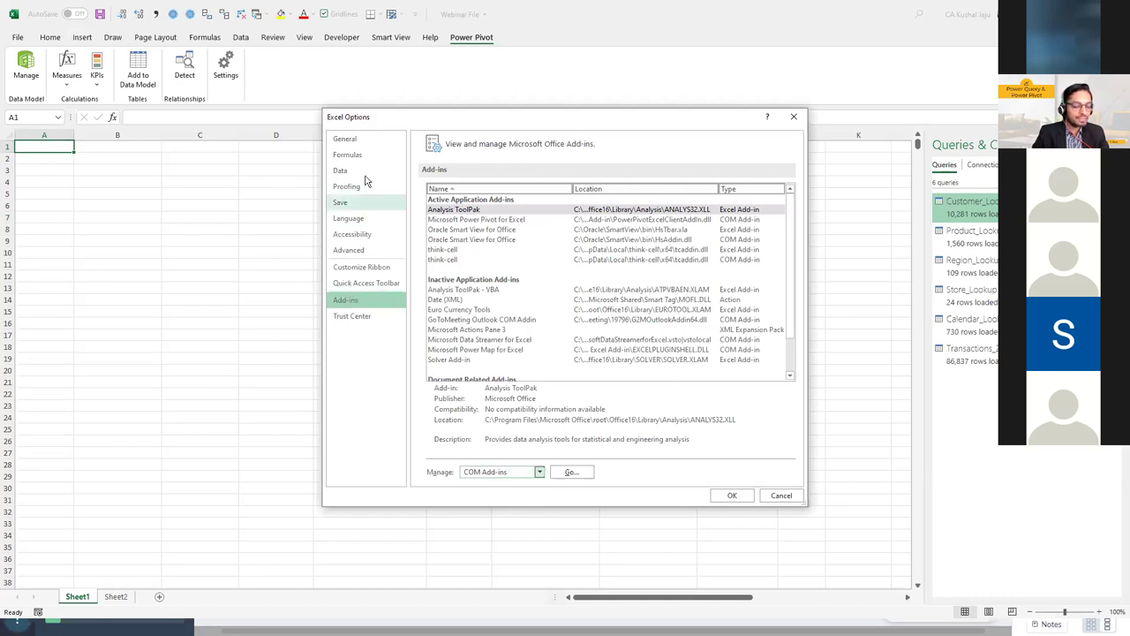
click(351, 301)
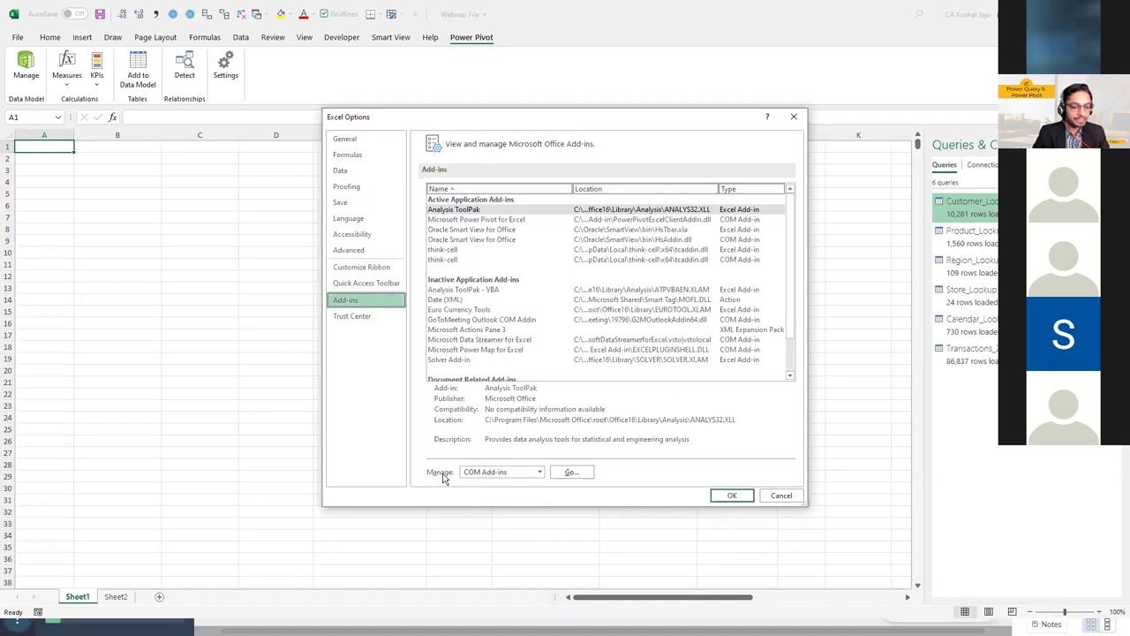
click(491, 476)
click(485, 493)
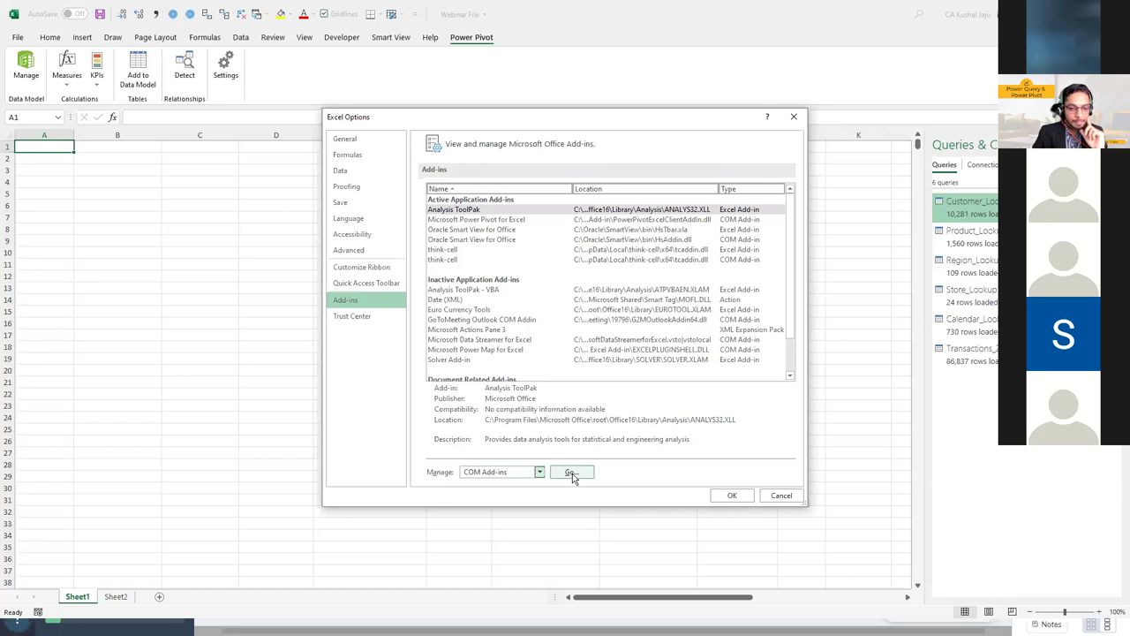
click(571, 474)
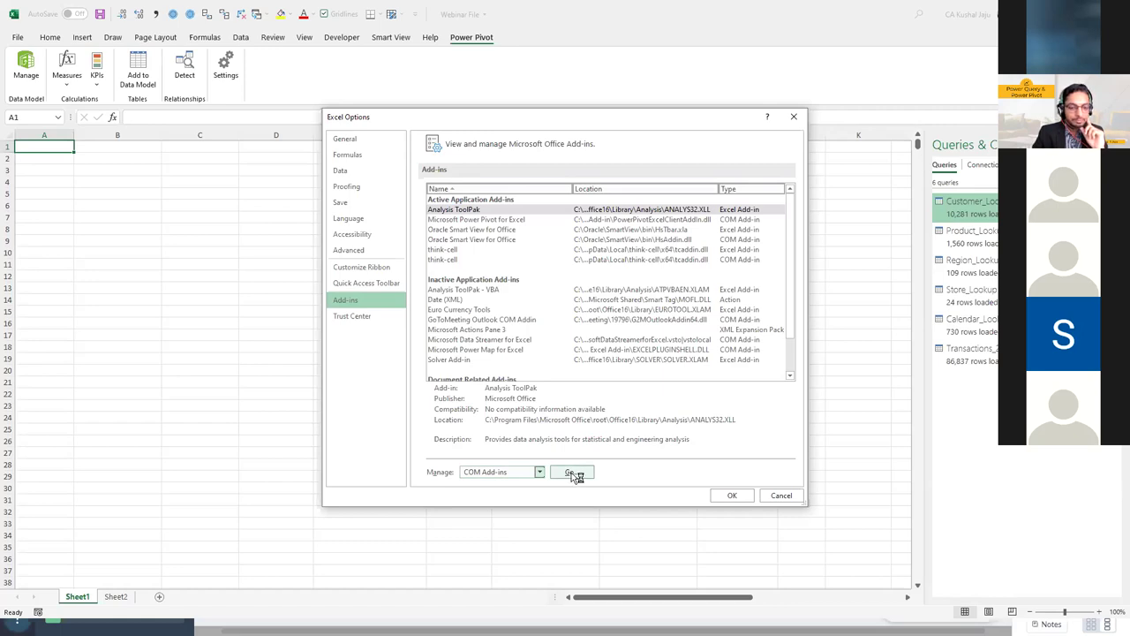
click(571, 474)
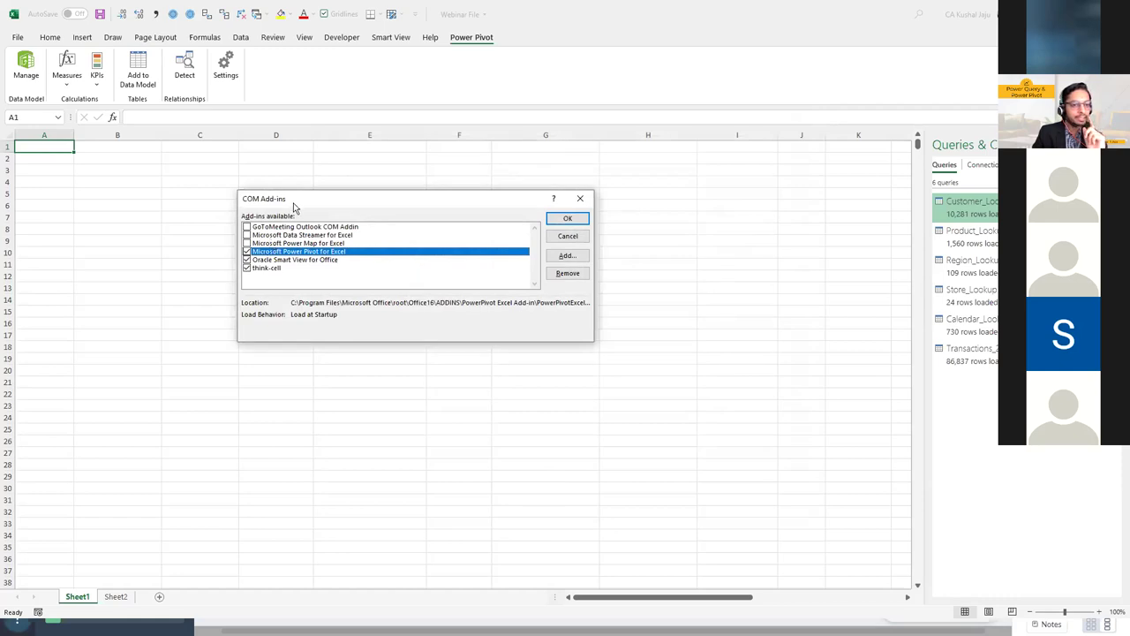
- Tick Microsoft Power Pivot for Excel in the COM Add-ins dialog, then cancel it
drag(294, 201, 289, 188)
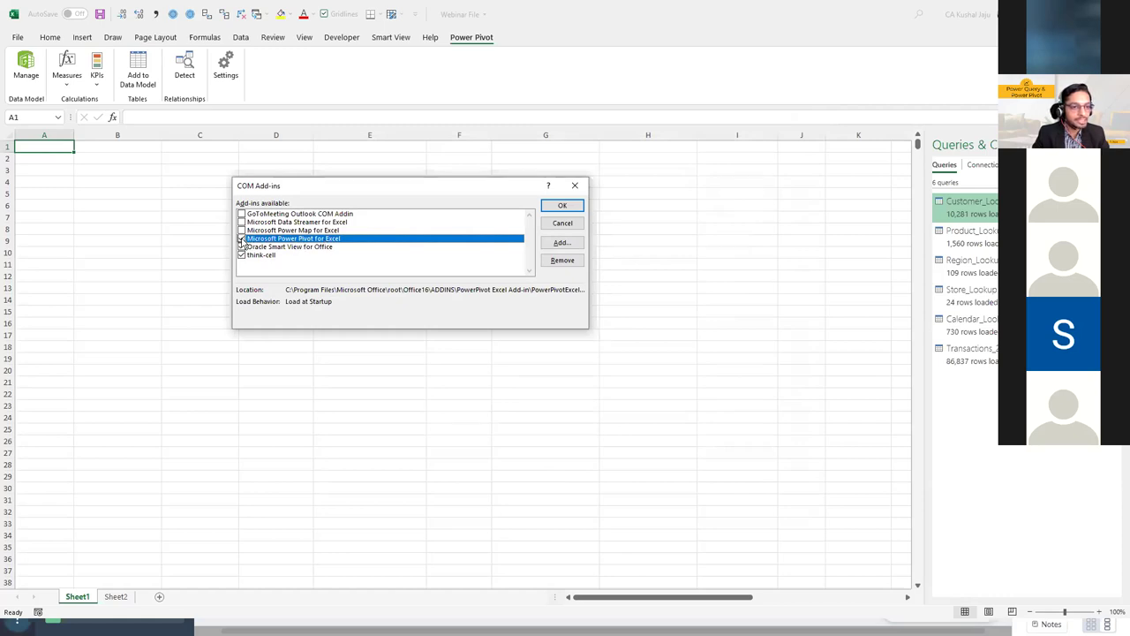
click(242, 239)
click(565, 226)
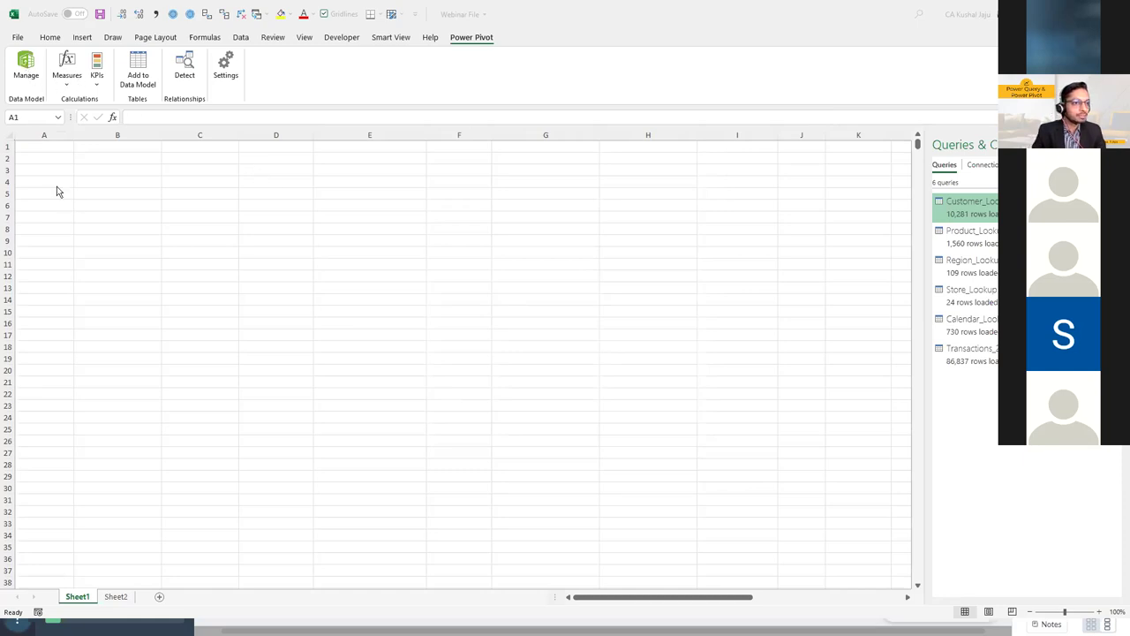
click(42, 143)
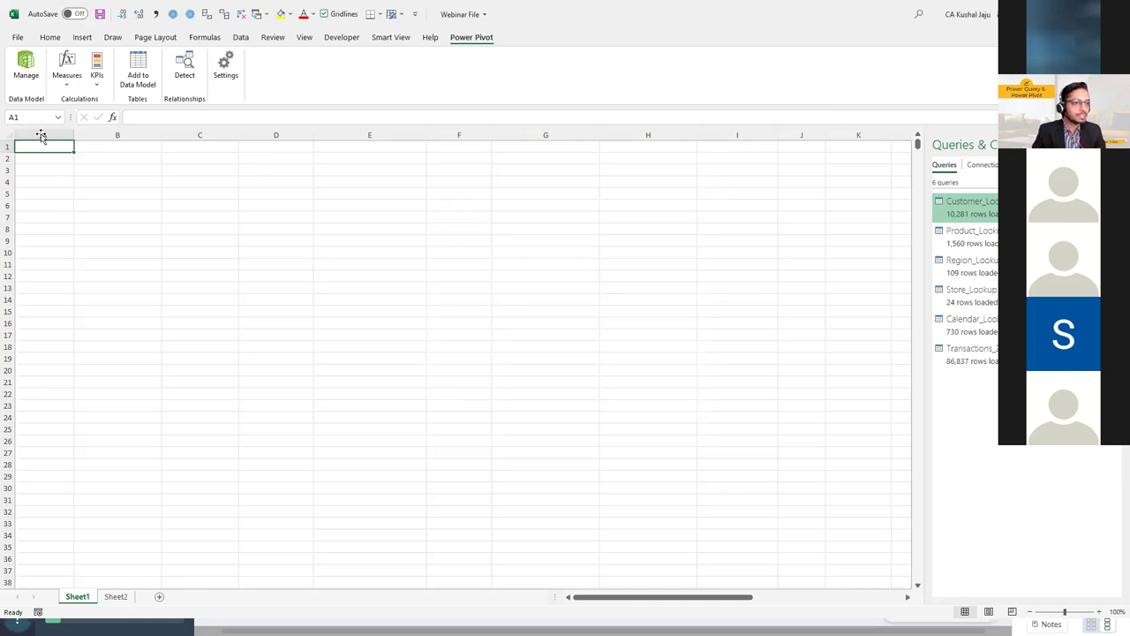
click(67, 81)
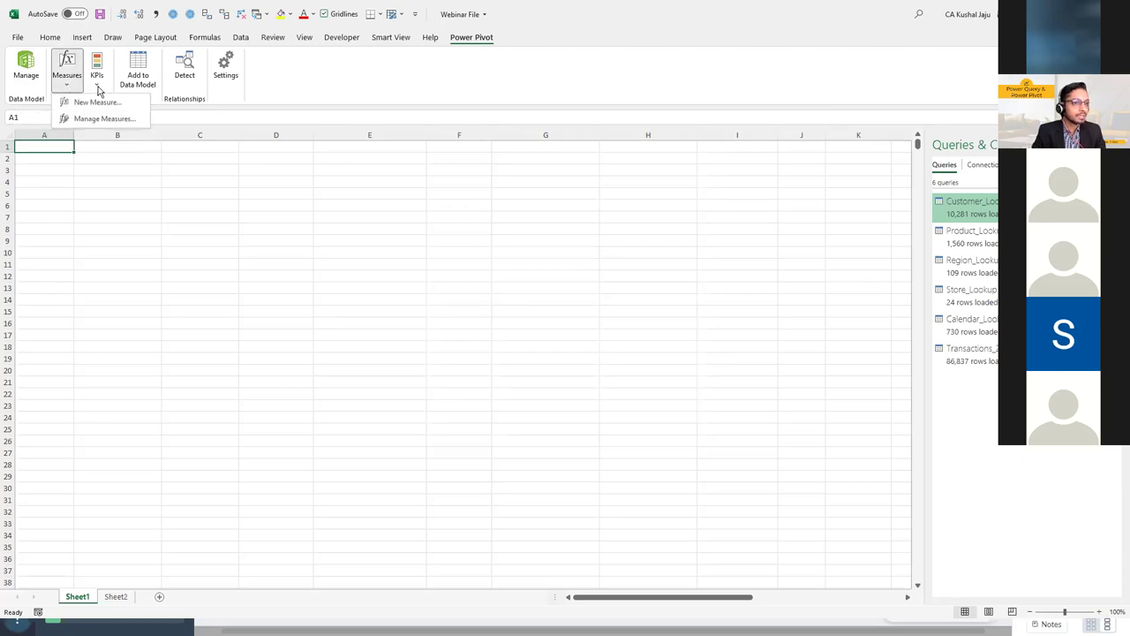
click(98, 87)
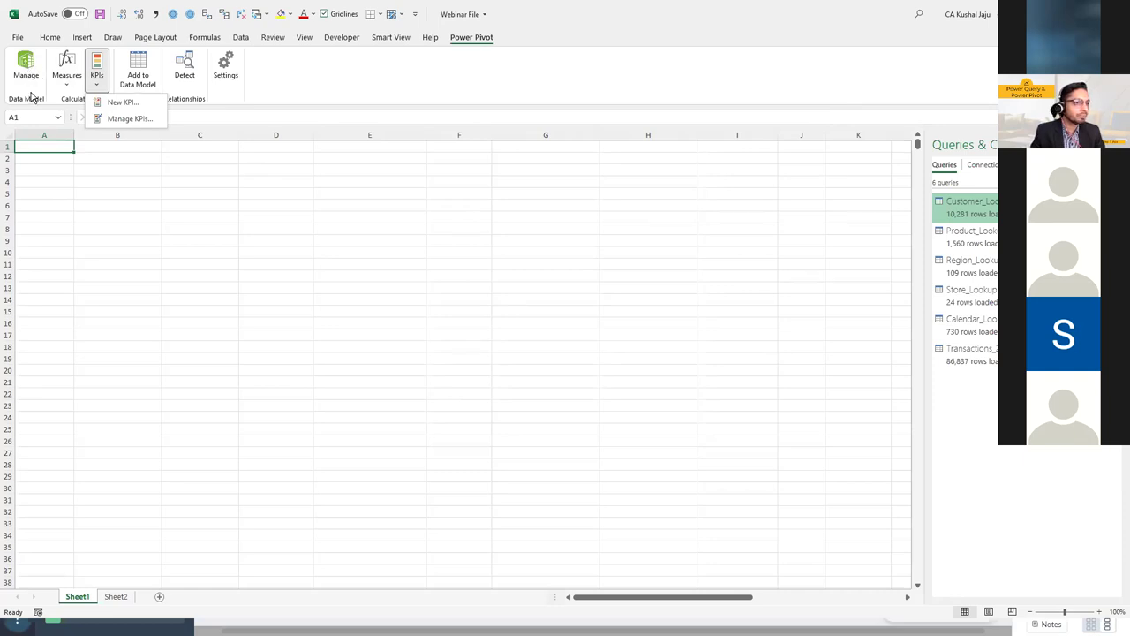
- Open Power Pivot's Manage window and show the Data Model in Diagram View
click(27, 71)
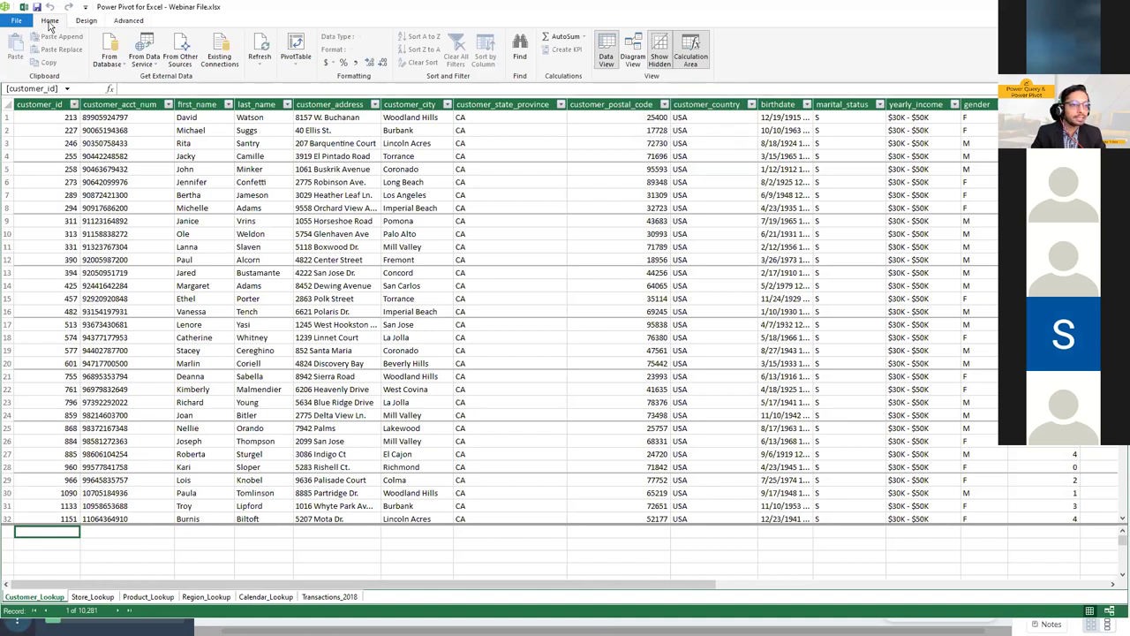
click(632, 56)
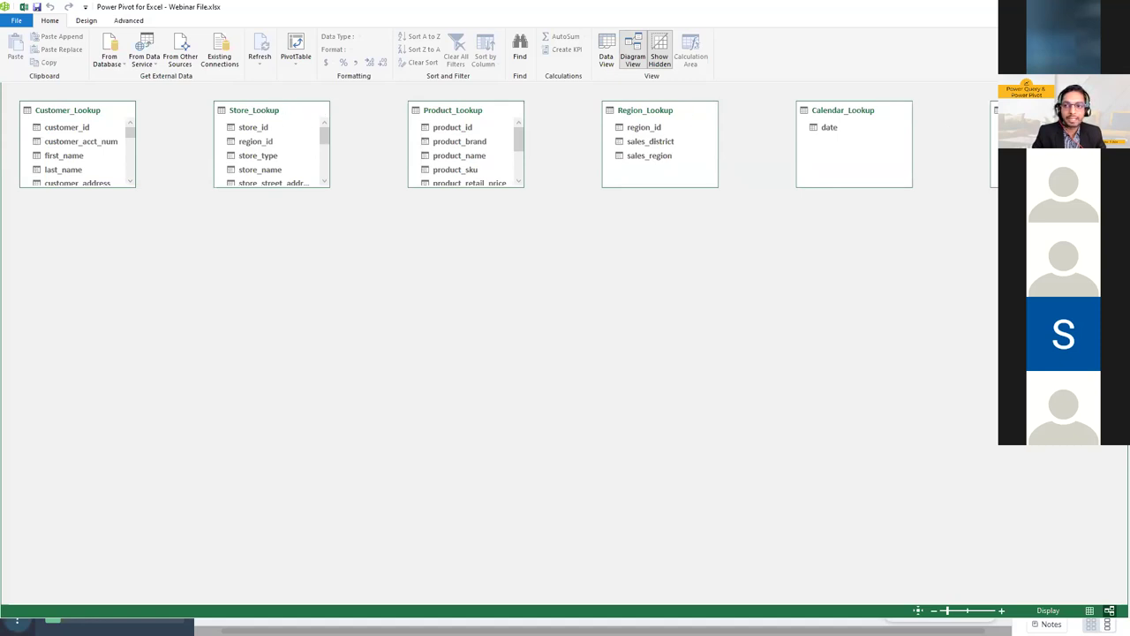
- Place Transactions_2018 centred below the lookup tables and enlarge it to show all five fields
drag(993, 109, 419, 352)
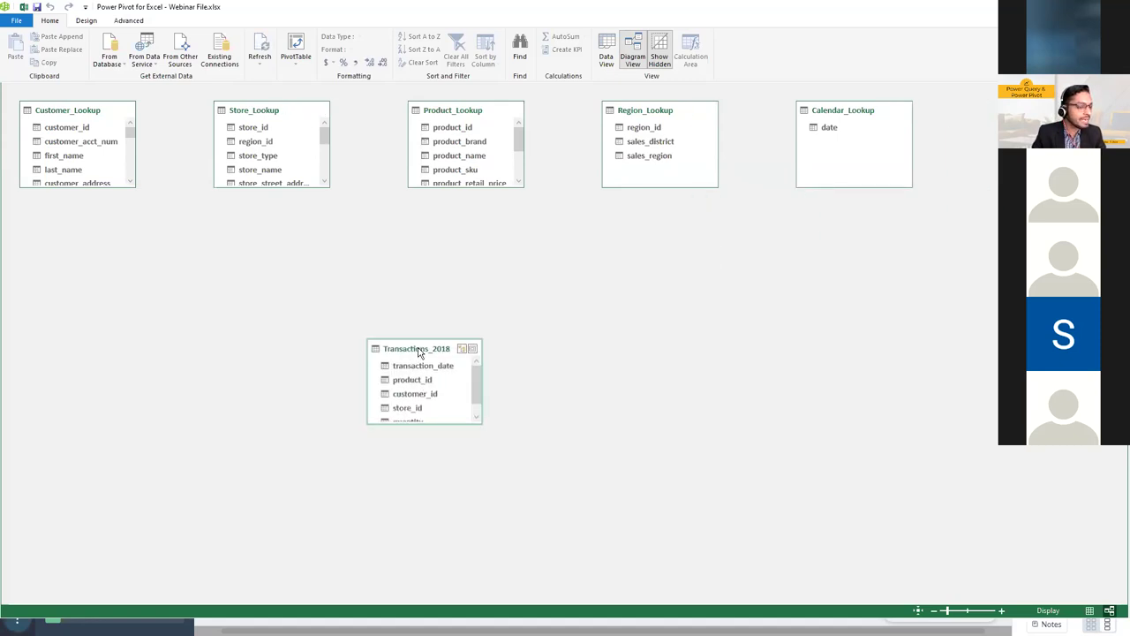
mouse_move(447, 366)
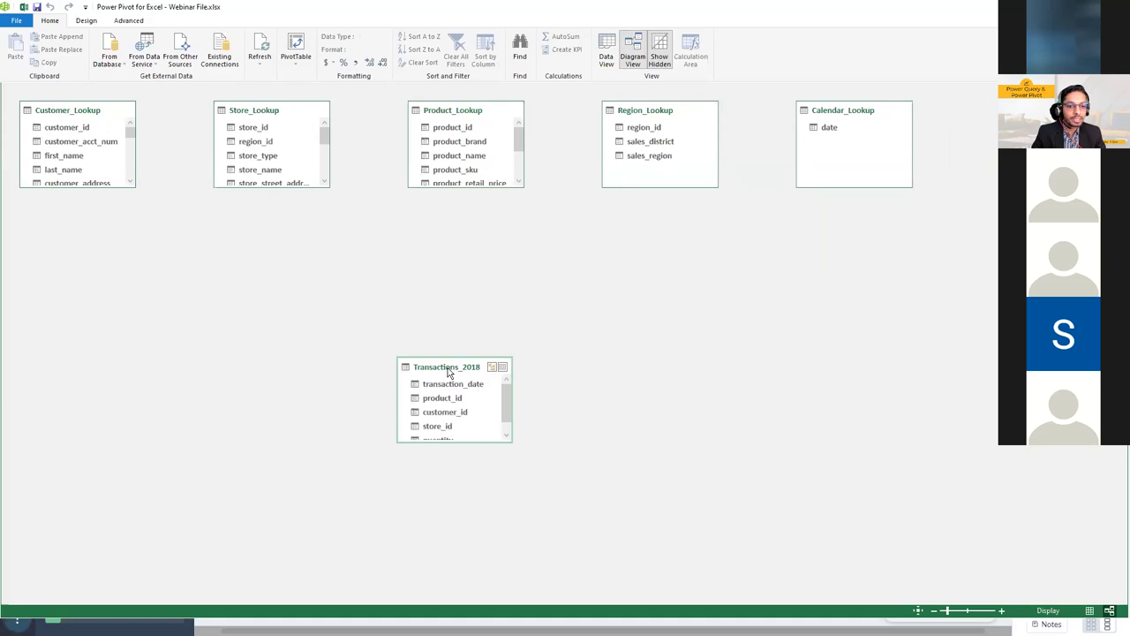
drag(419, 351, 448, 392)
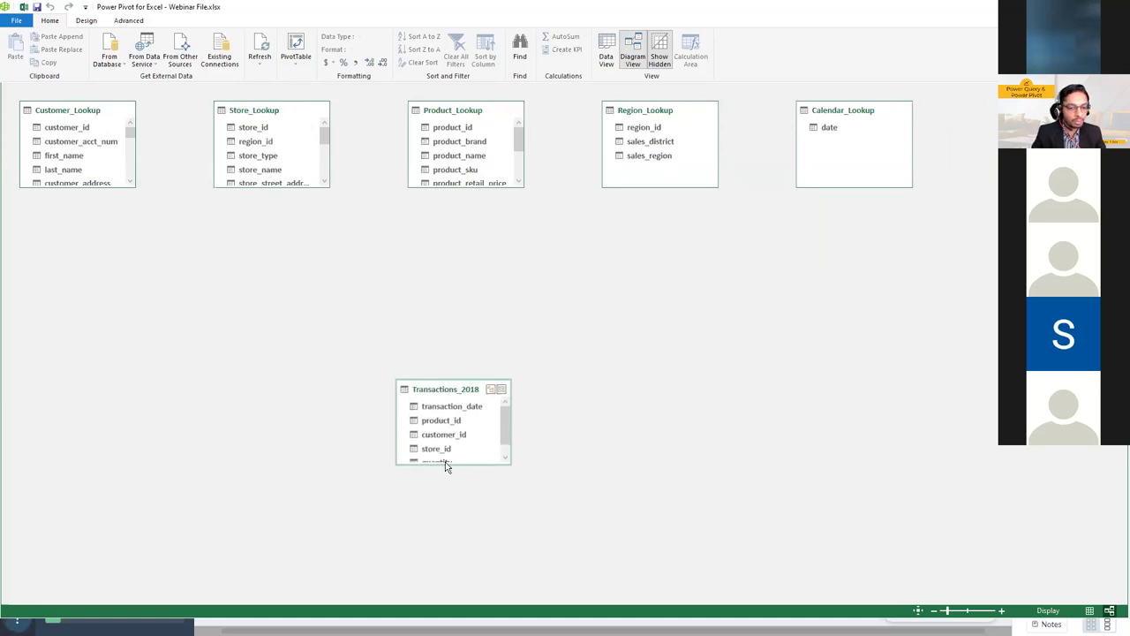
drag(444, 463, 431, 570)
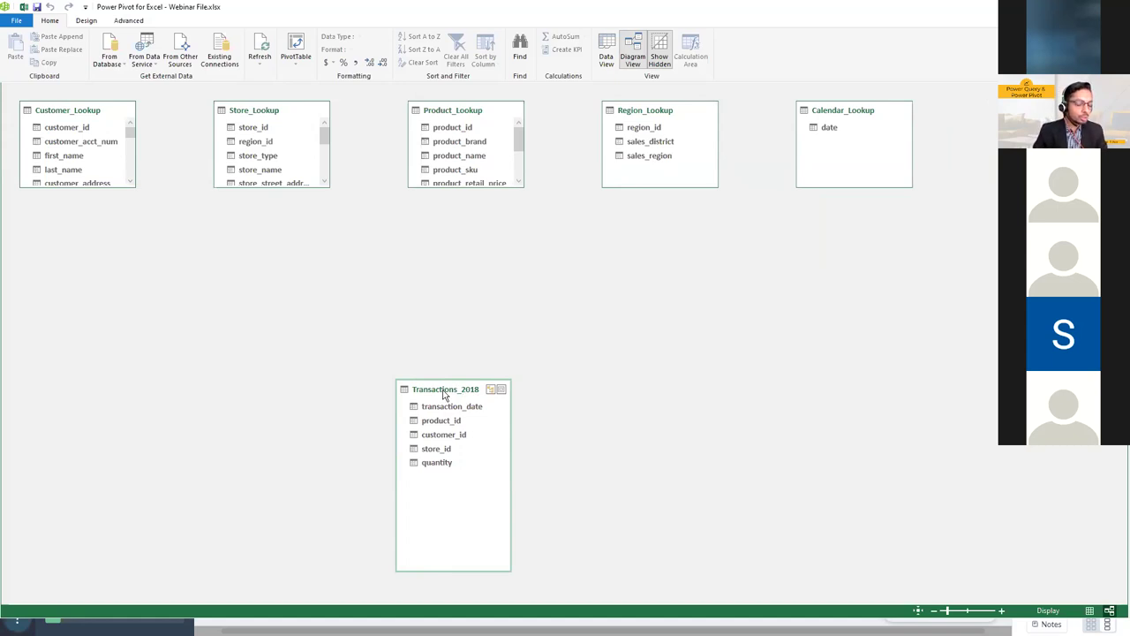
drag(443, 395, 460, 293)
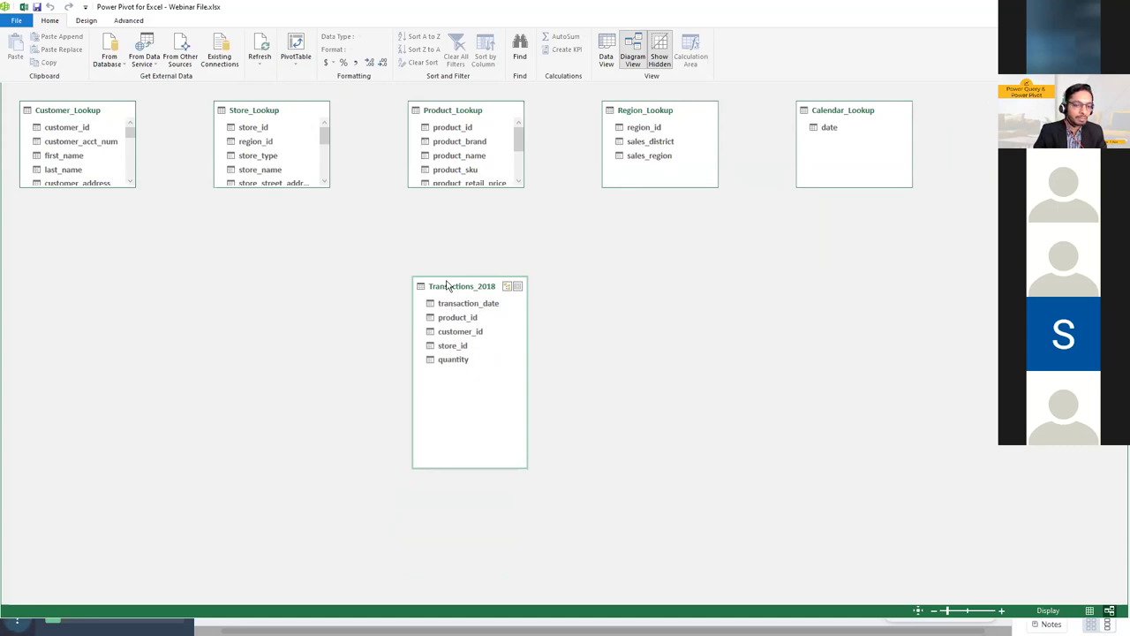
drag(459, 293, 449, 367)
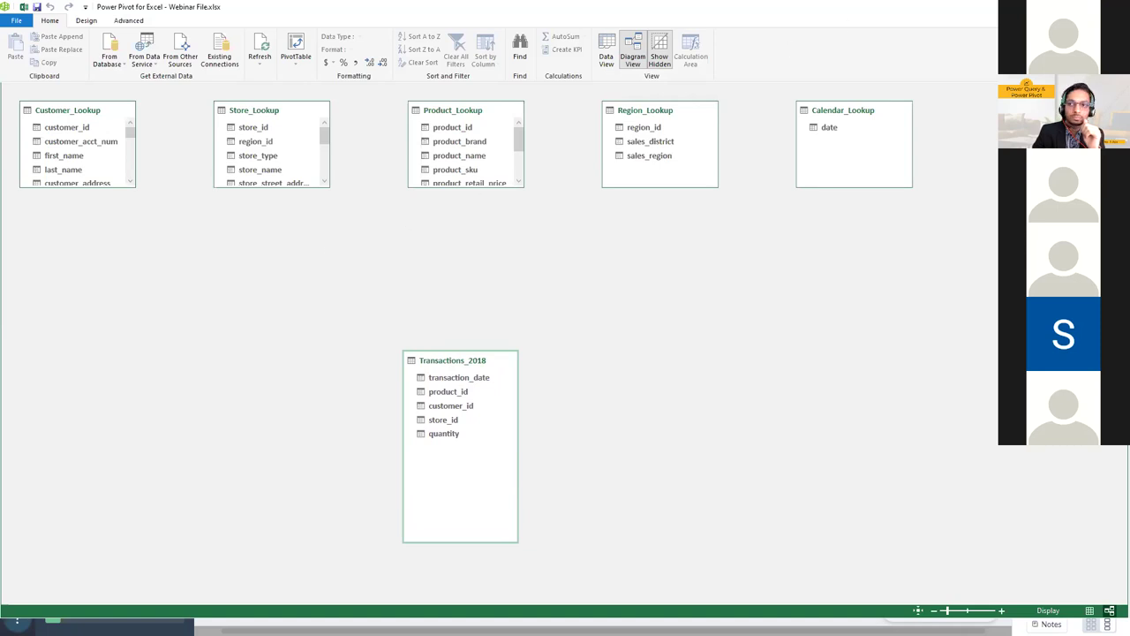
- Reopen Power Pivot Manage, after checking Settings, to show Customer_Lookup's 10,281 rows in Data View
key(alt+Tab)
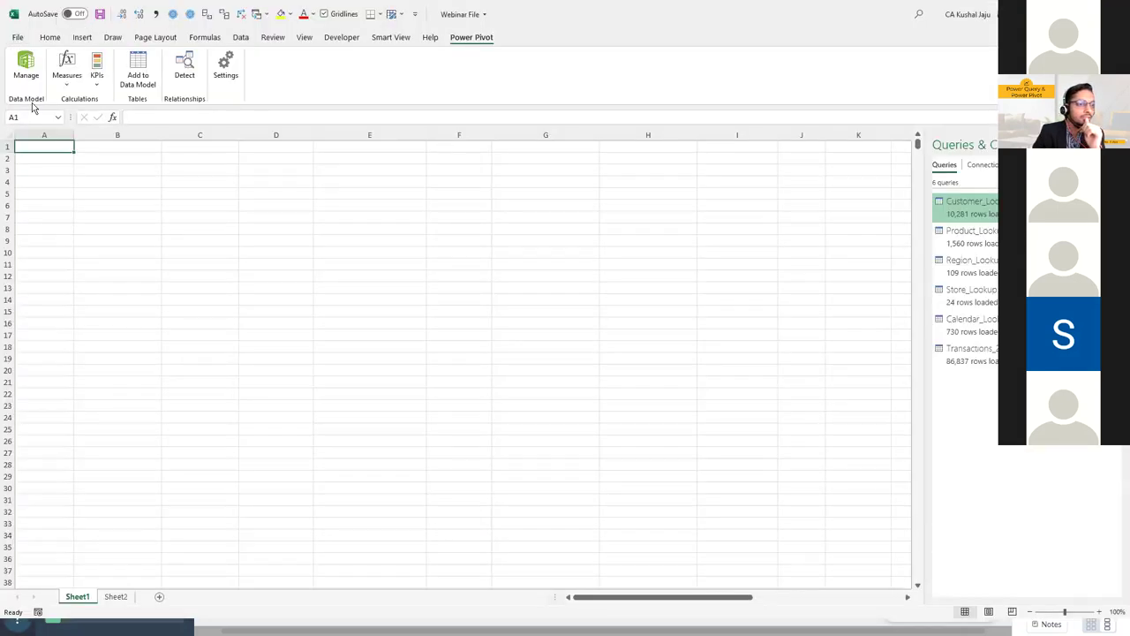
click(30, 76)
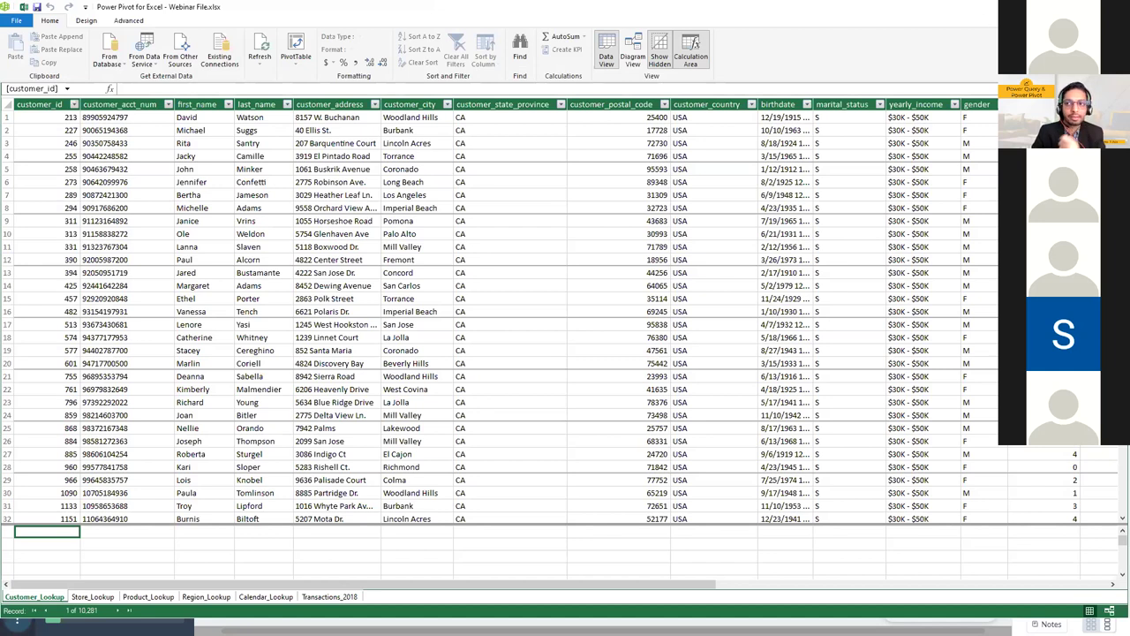
key(alt+Tab)
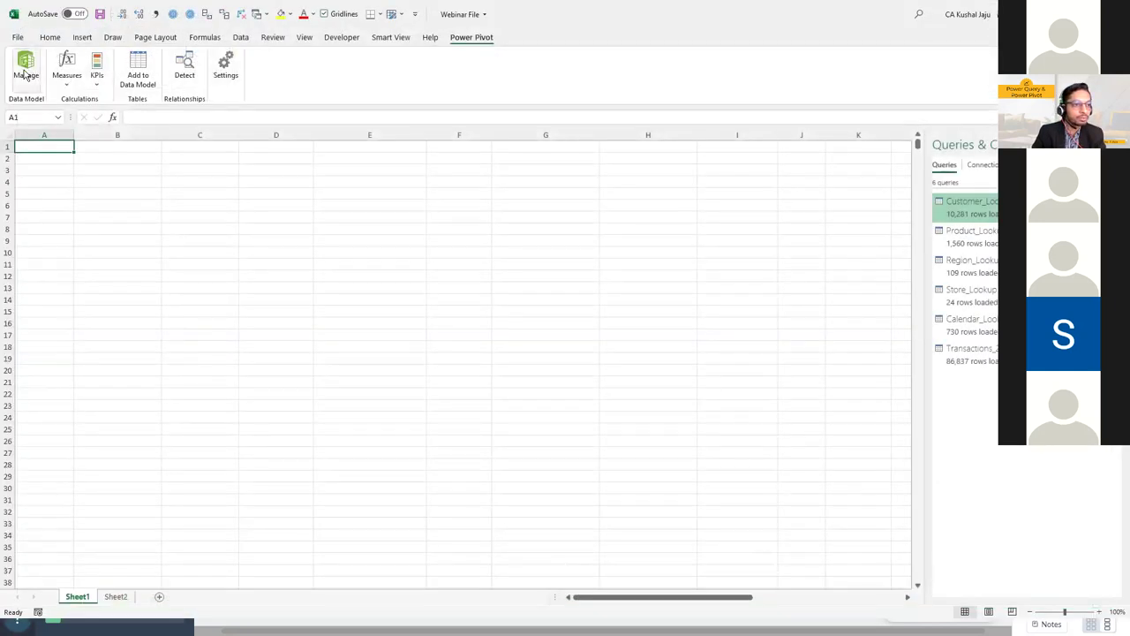
click(193, 195)
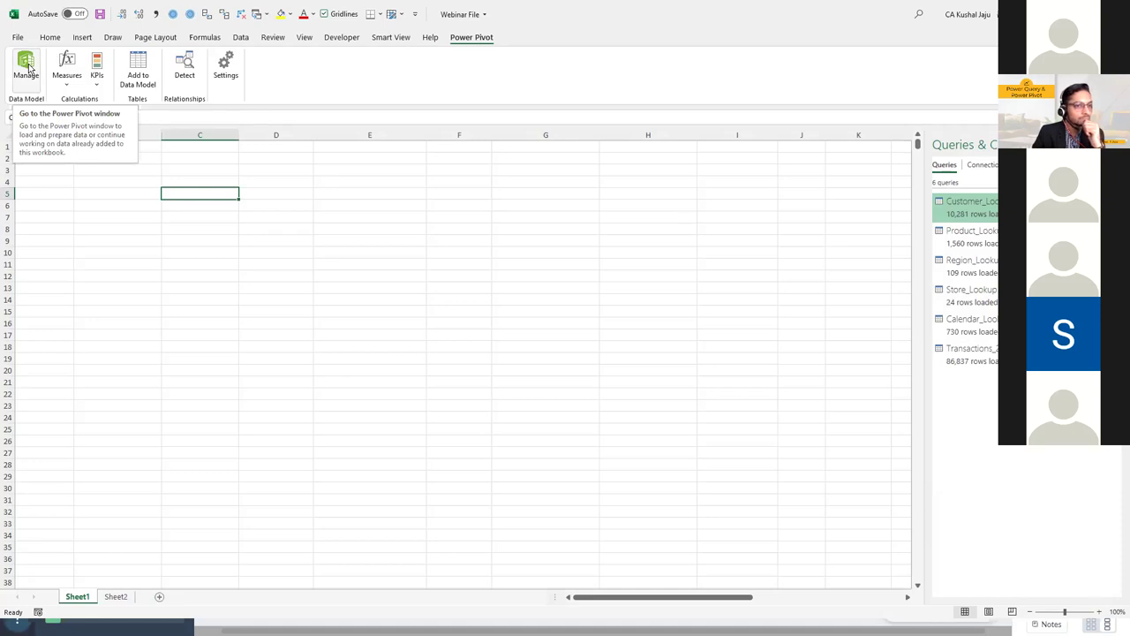
click(225, 64)
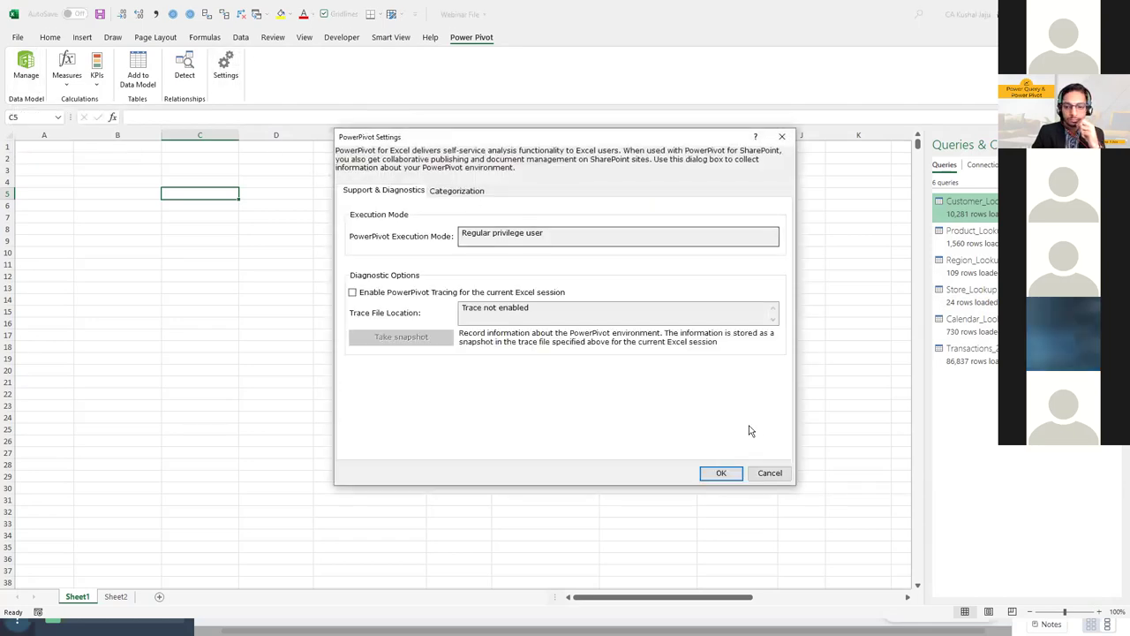
click(770, 473)
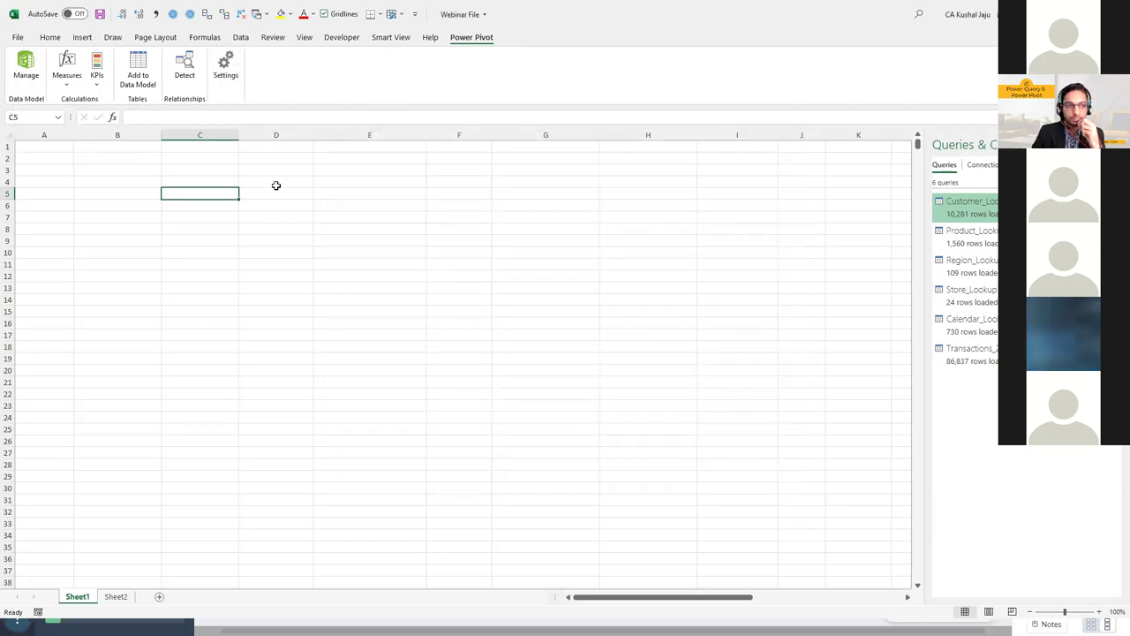
click(25, 69)
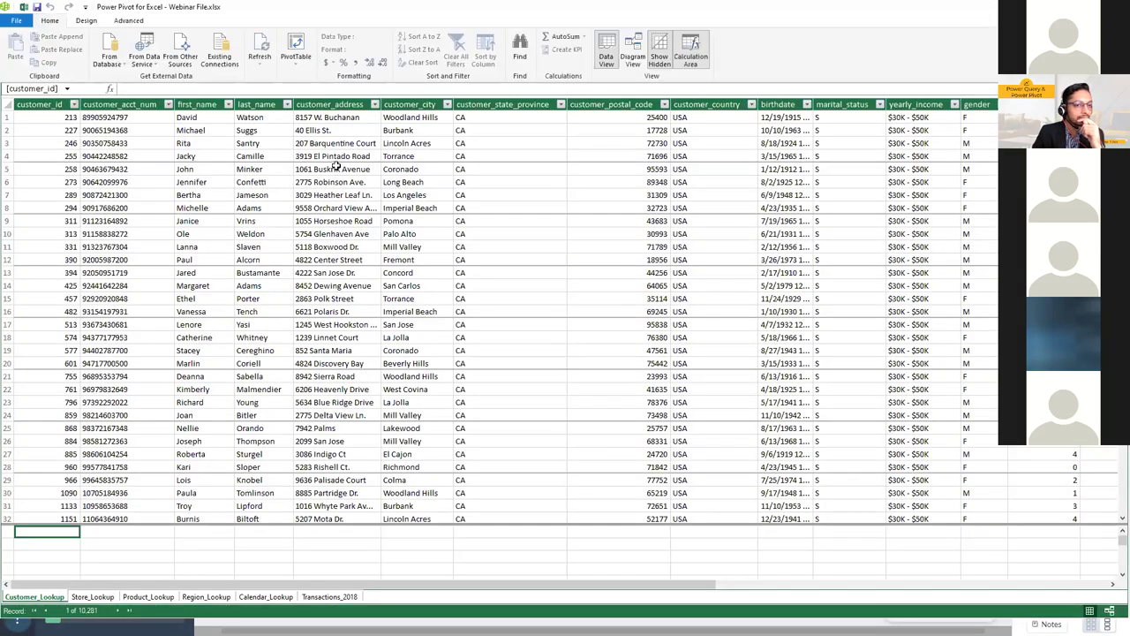
key(alt+Tab)
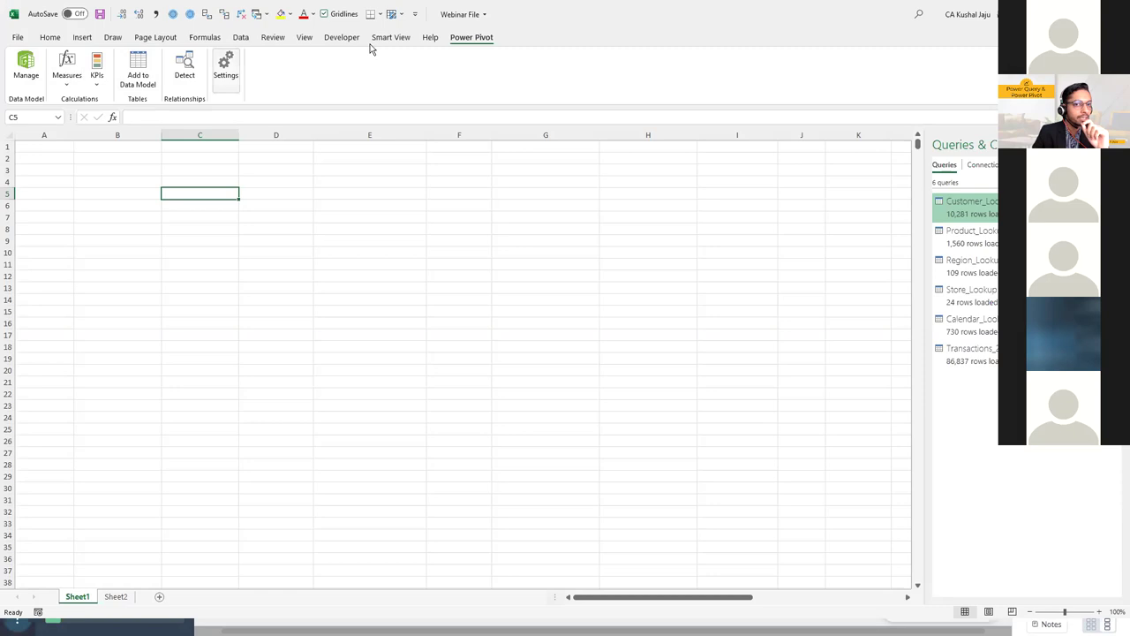
click(22, 68)
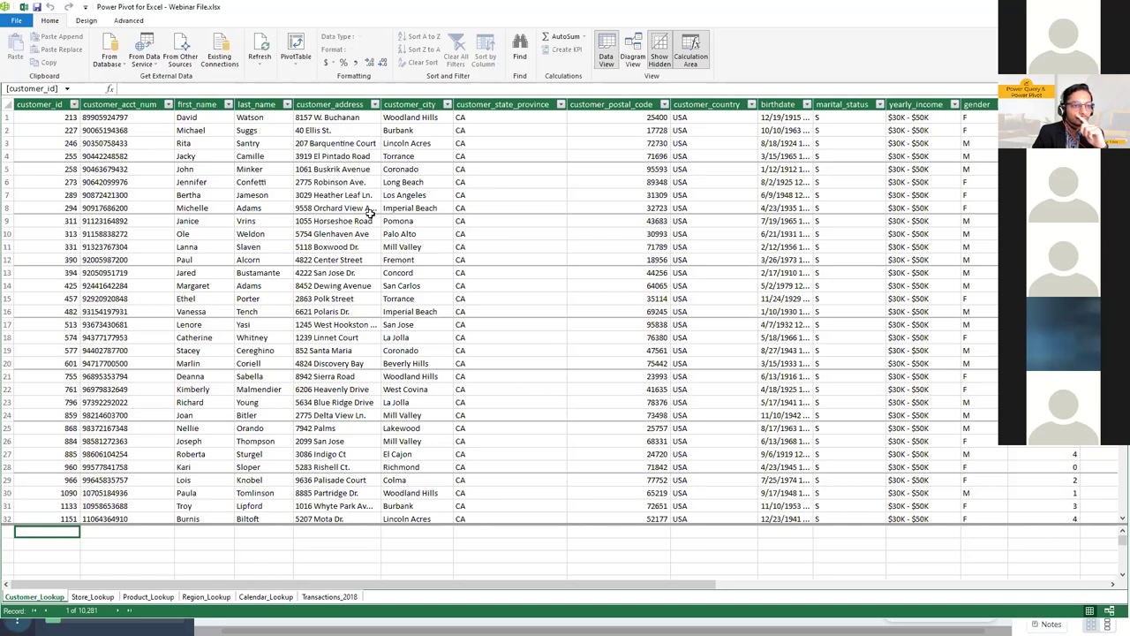
- Browse the Design, Advanced, Home, From Database and Refresh menus, then return to Excel's Sheet1
click(86, 23)
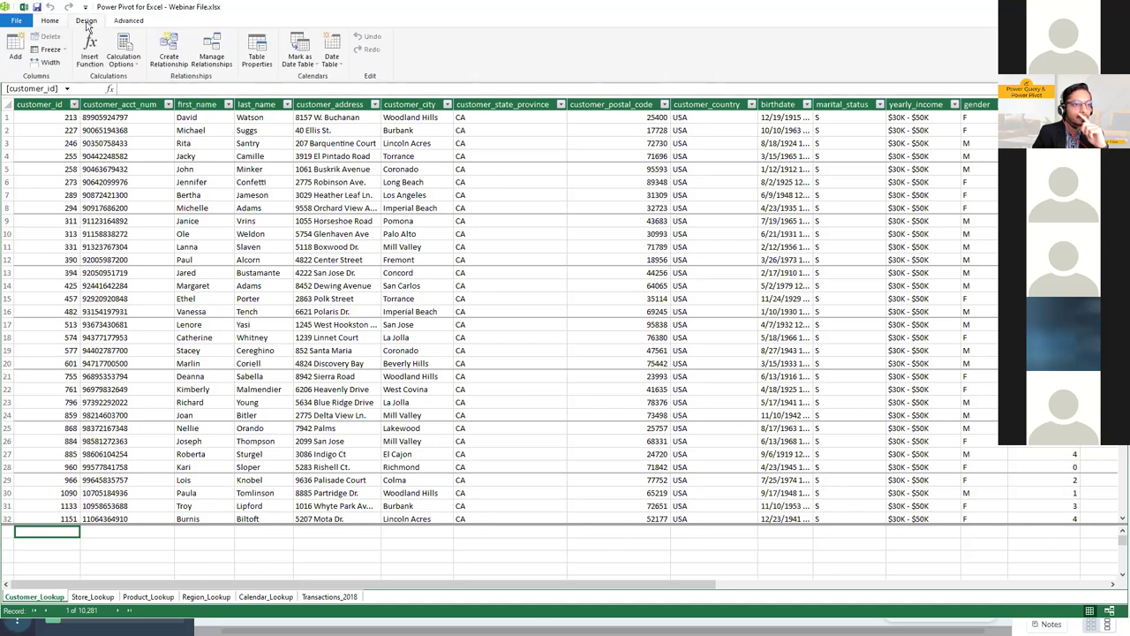
click(131, 24)
click(48, 22)
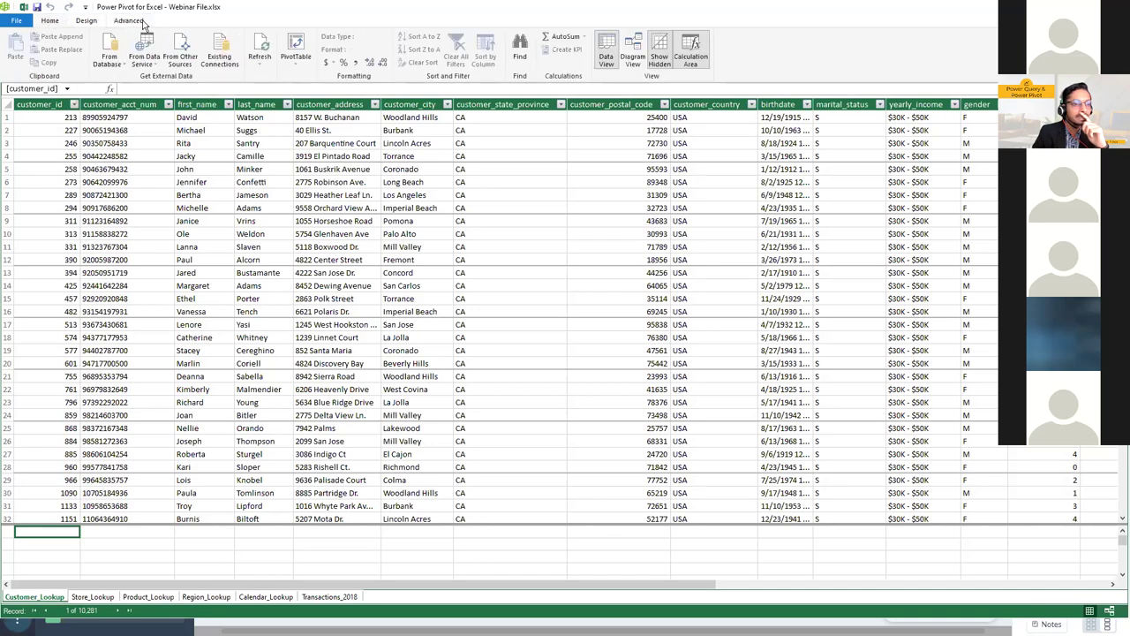
click(109, 64)
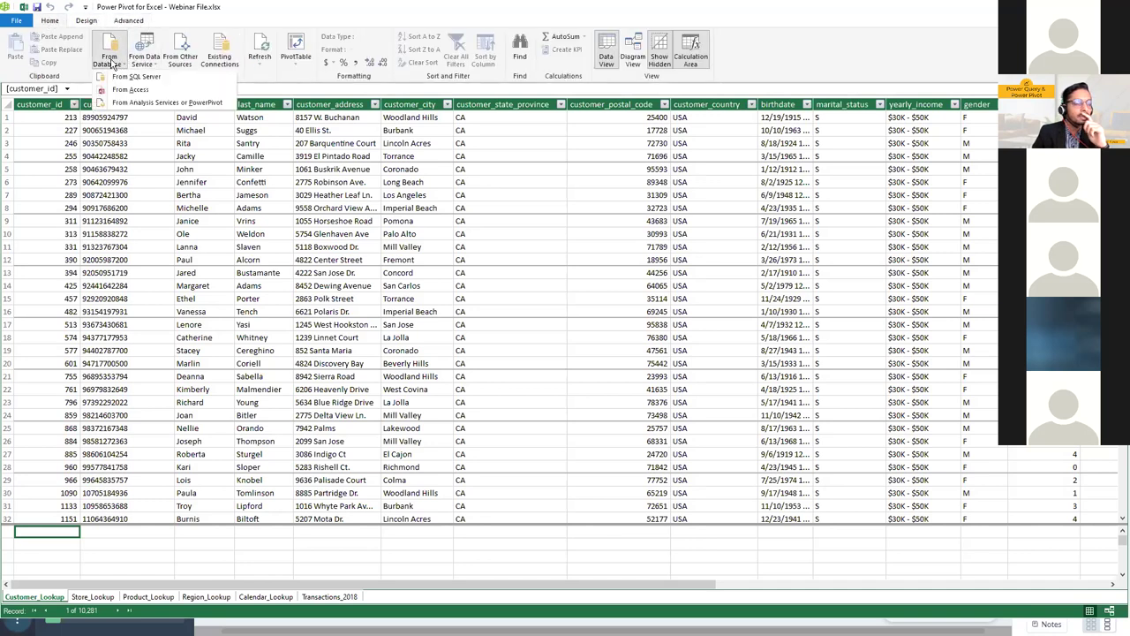
click(264, 67)
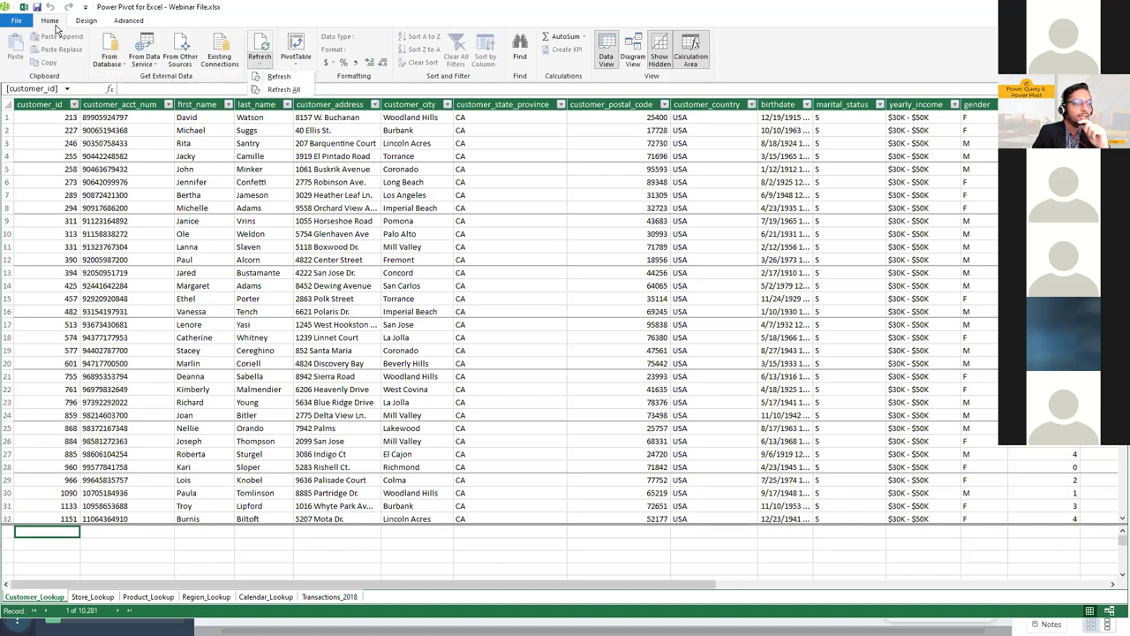
click(261, 67)
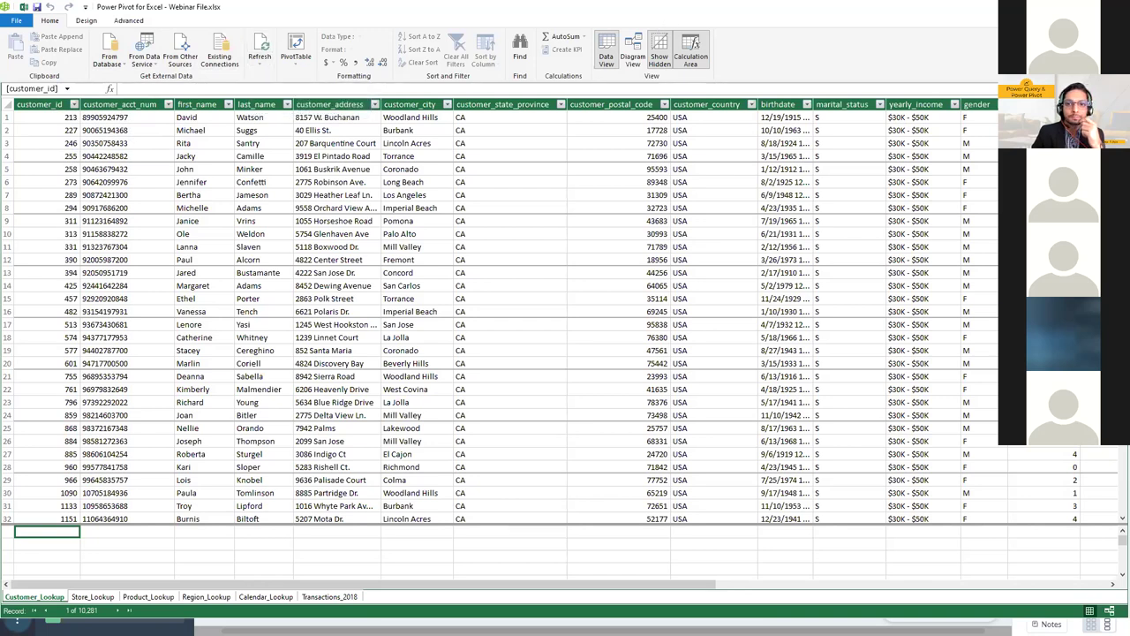
key(alt+Tab)
click(199, 192)
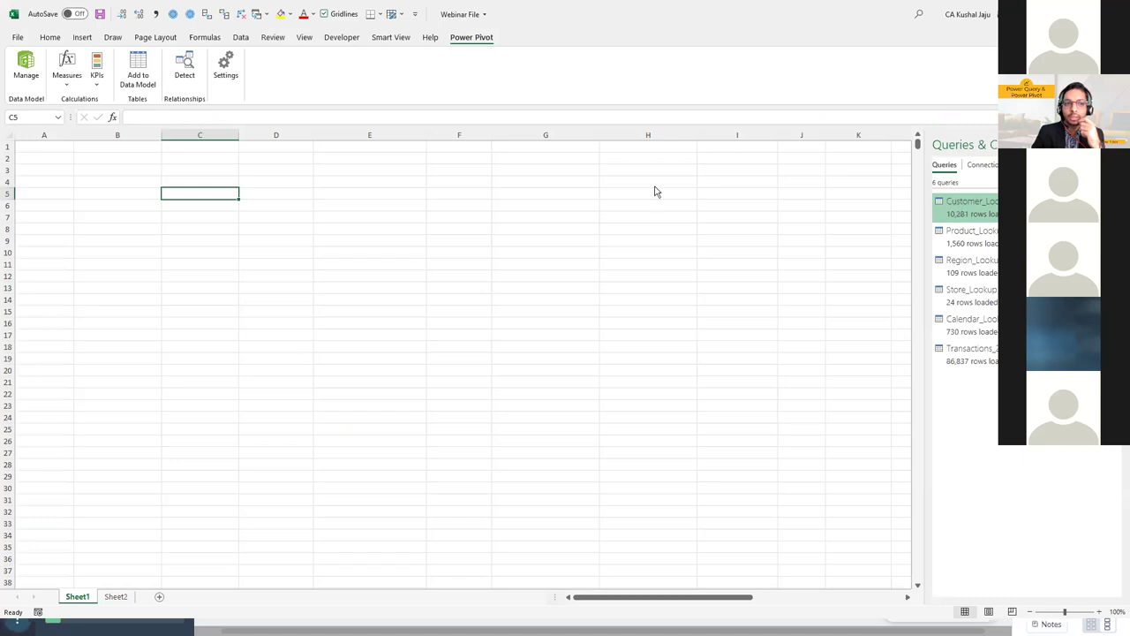
- Open Load To for the Customer_Lookup query, showing connection-only settings added to the Data Model
click(432, 247)
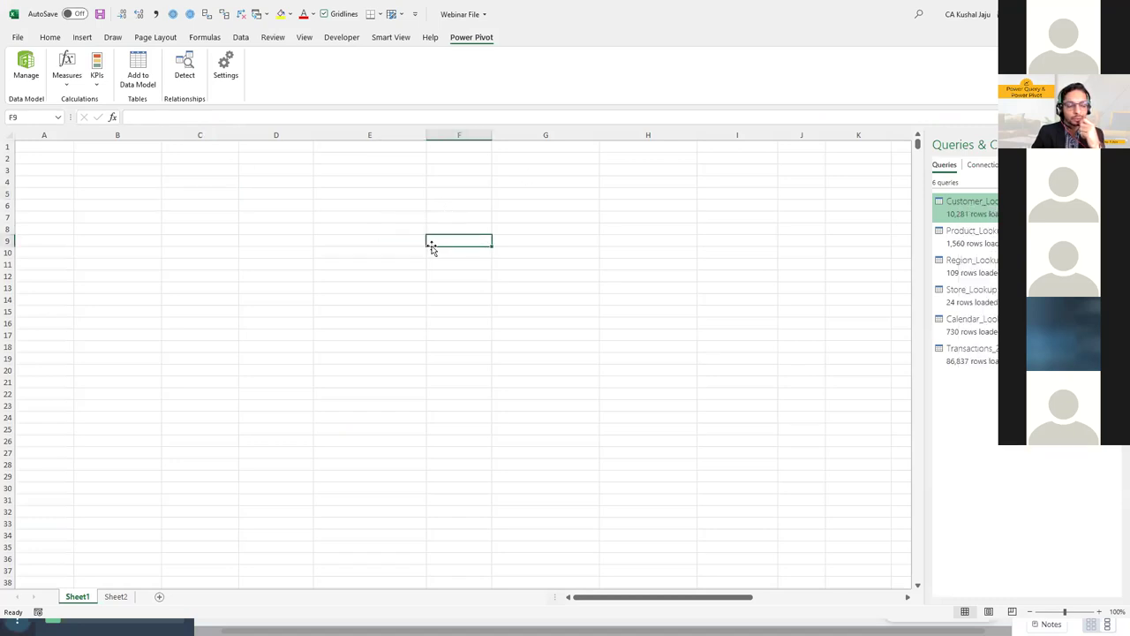
click(980, 168)
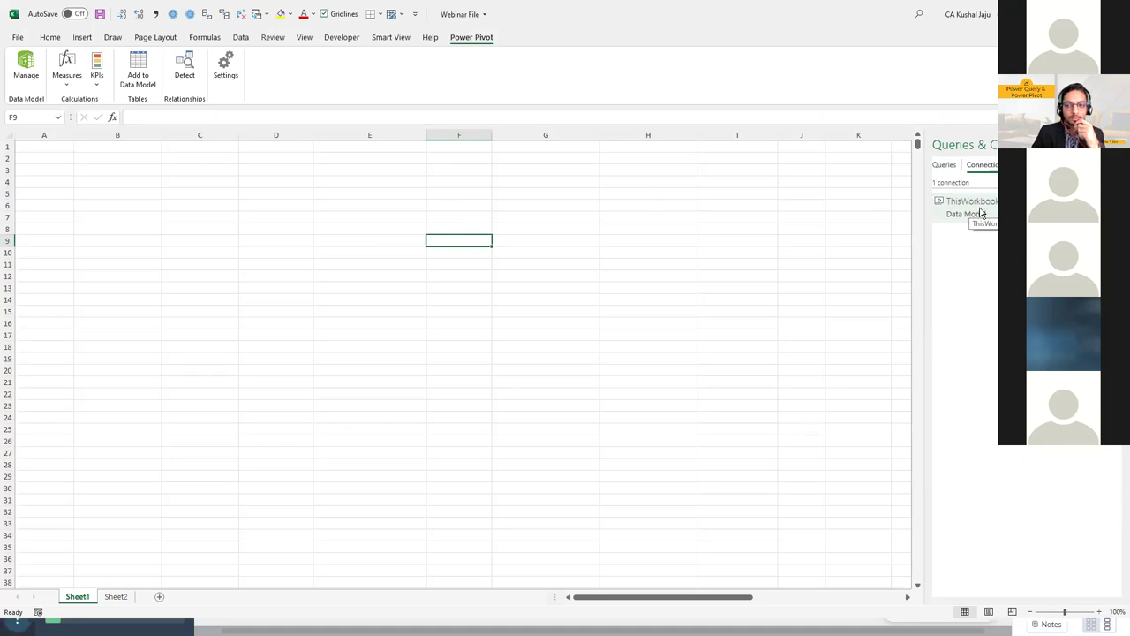
click(945, 165)
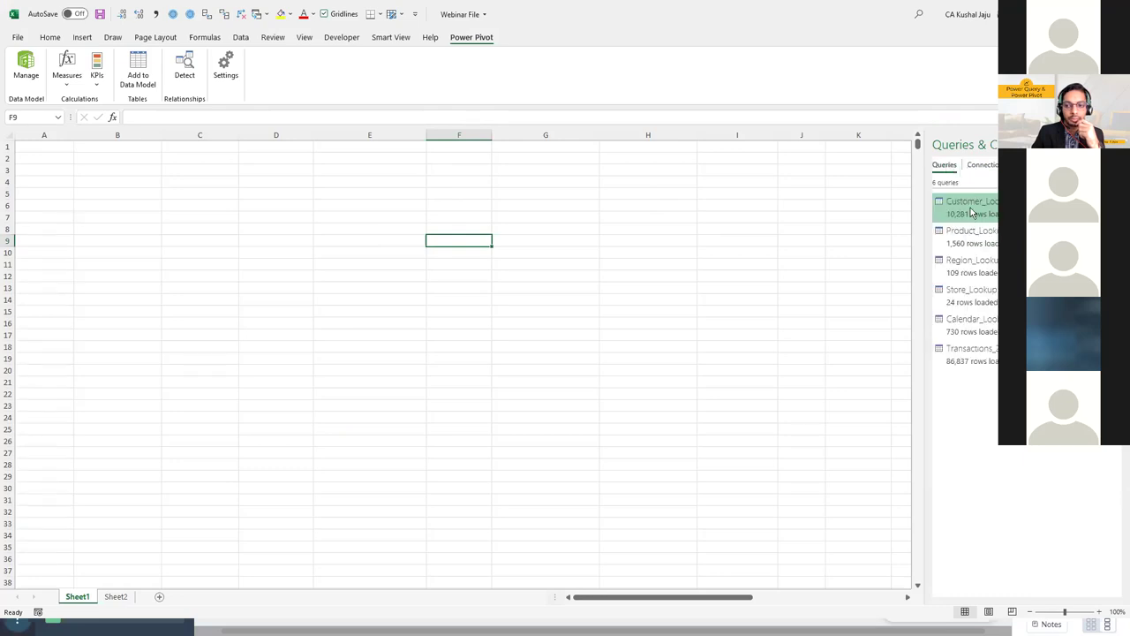
right_click(971, 211)
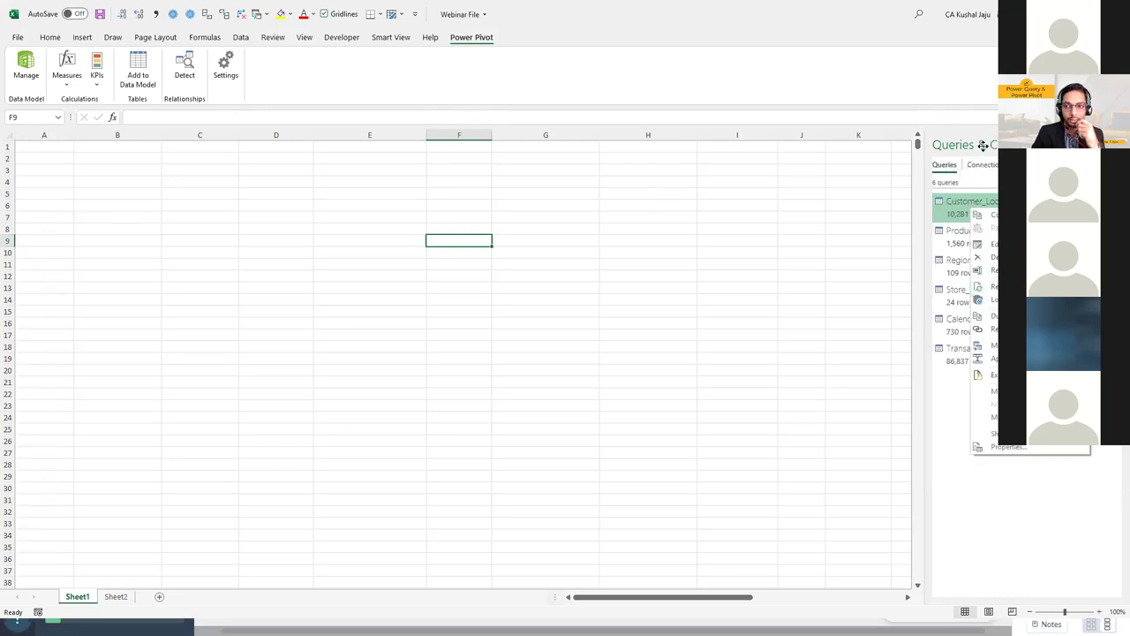
click(984, 299)
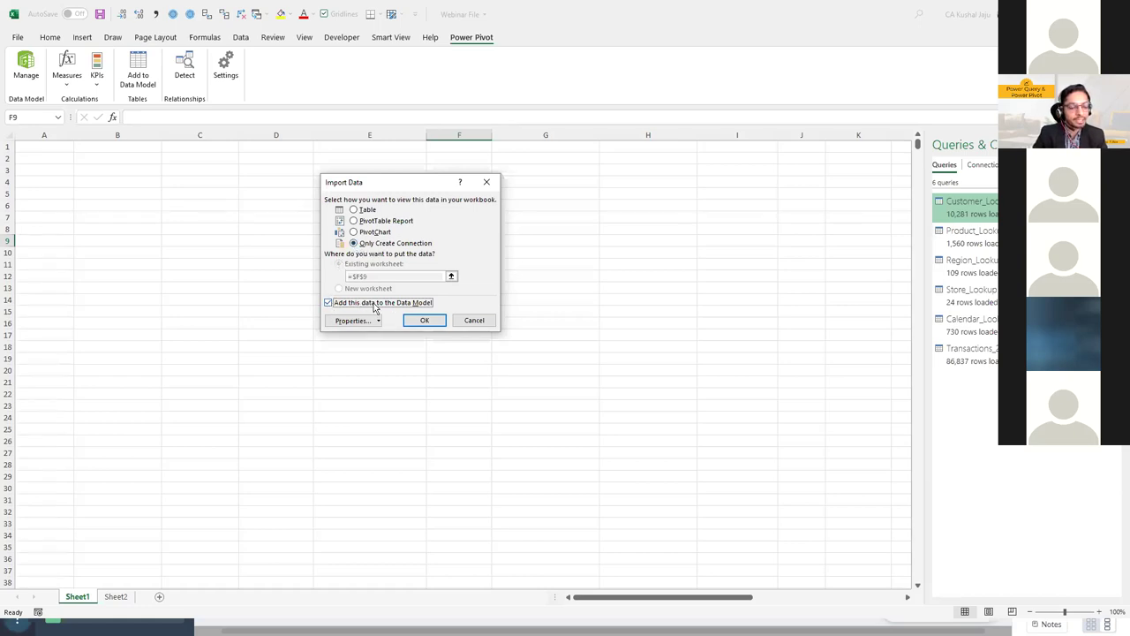
click(441, 320)
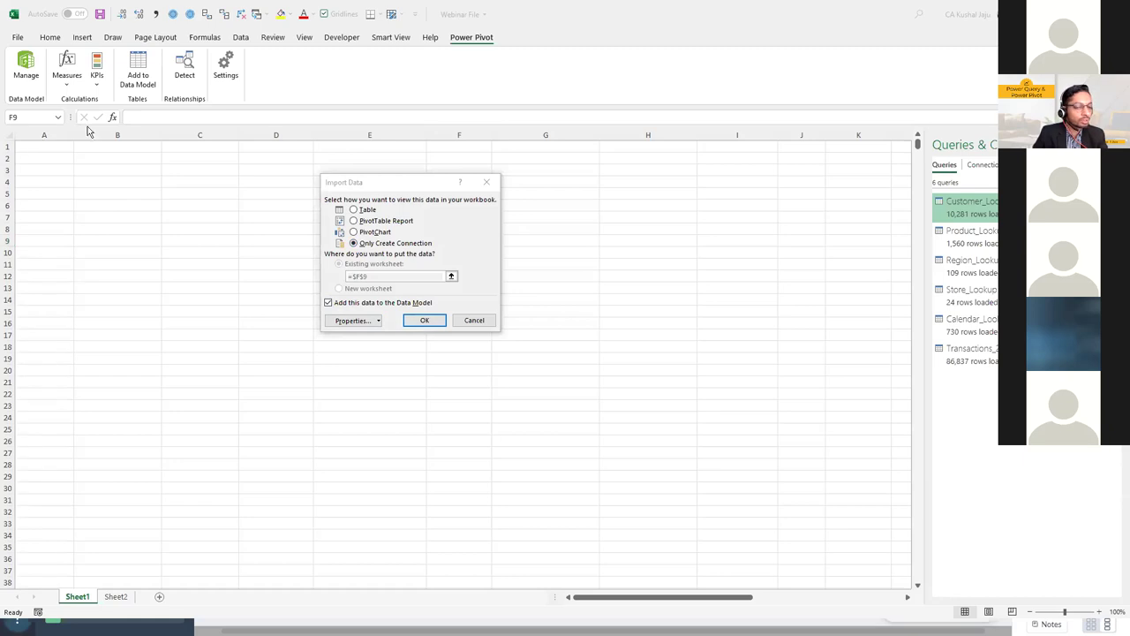
click(474, 320)
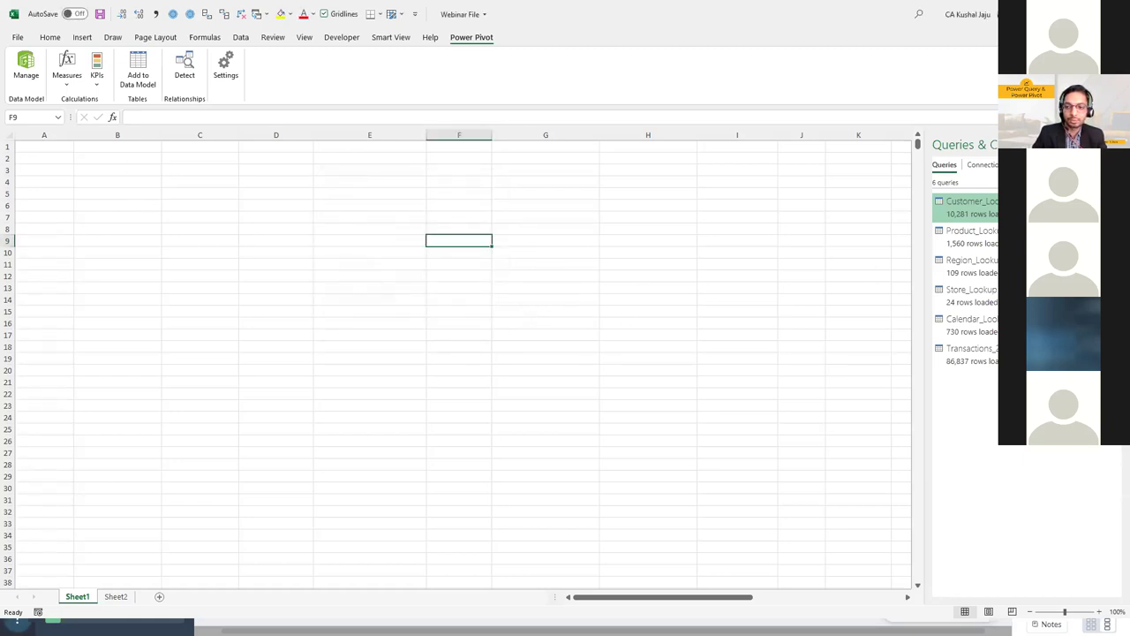
right_click(1001, 203)
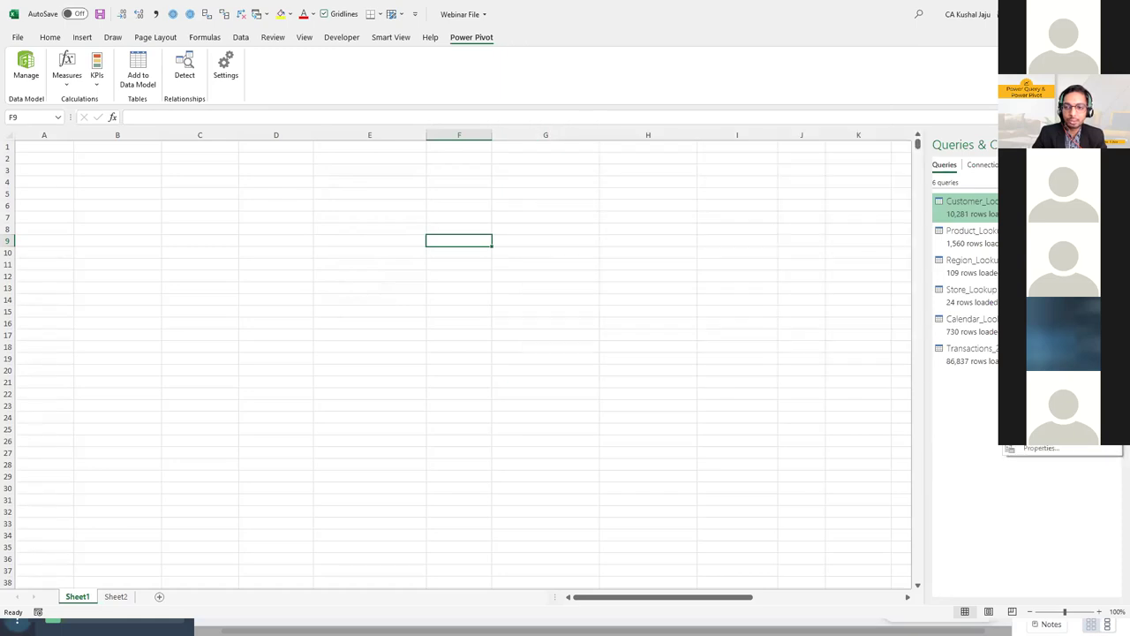
click(1033, 328)
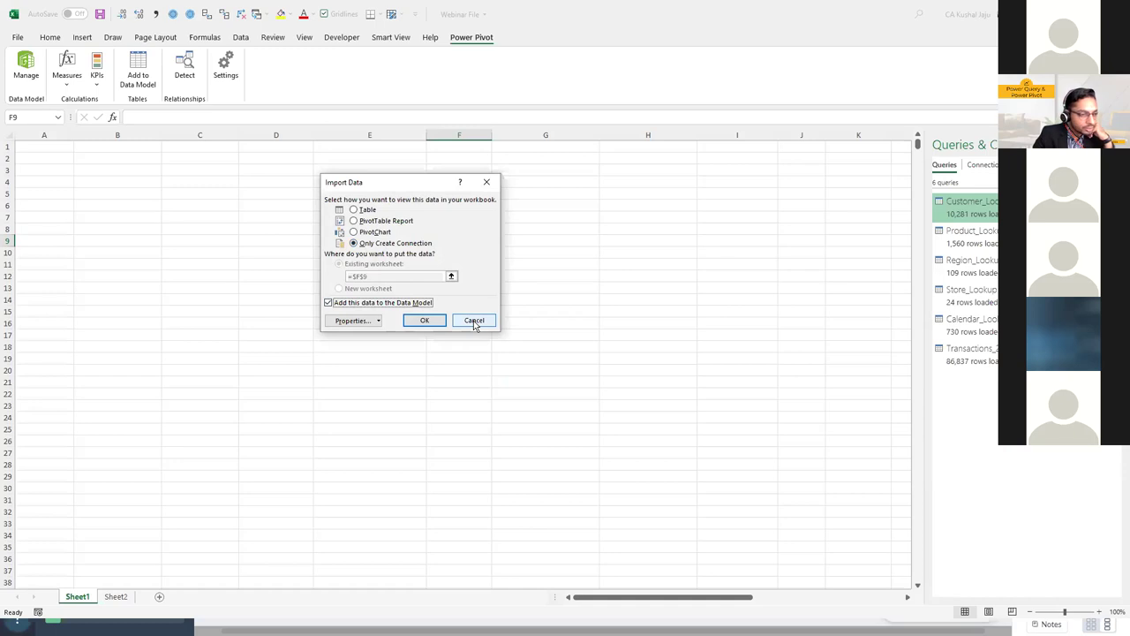
click(474, 320)
right_click(961, 212)
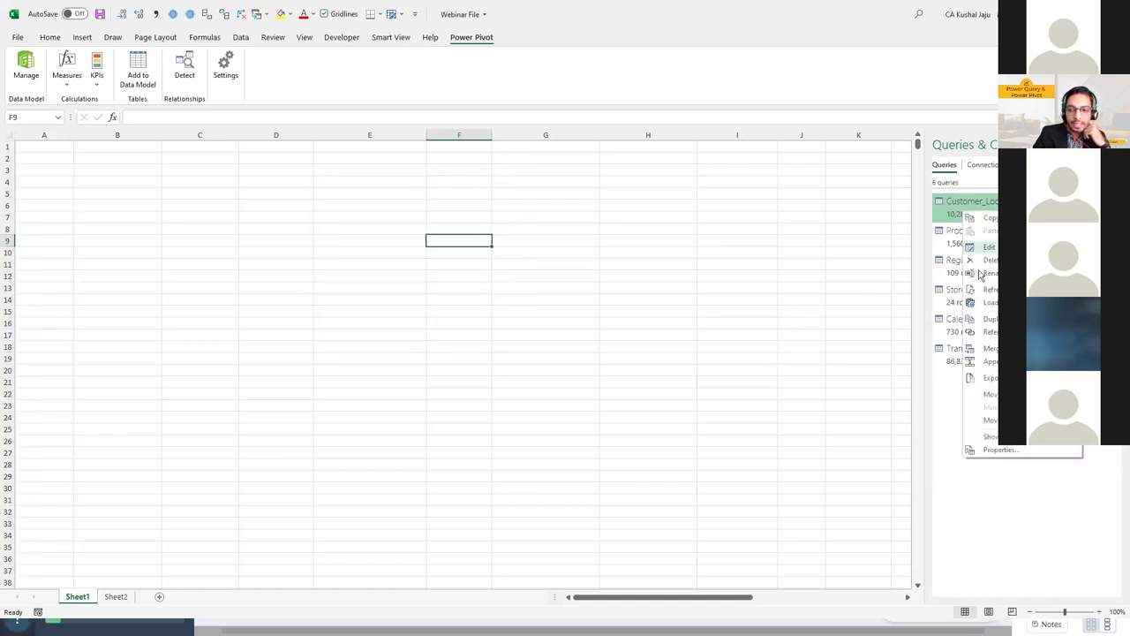
click(989, 302)
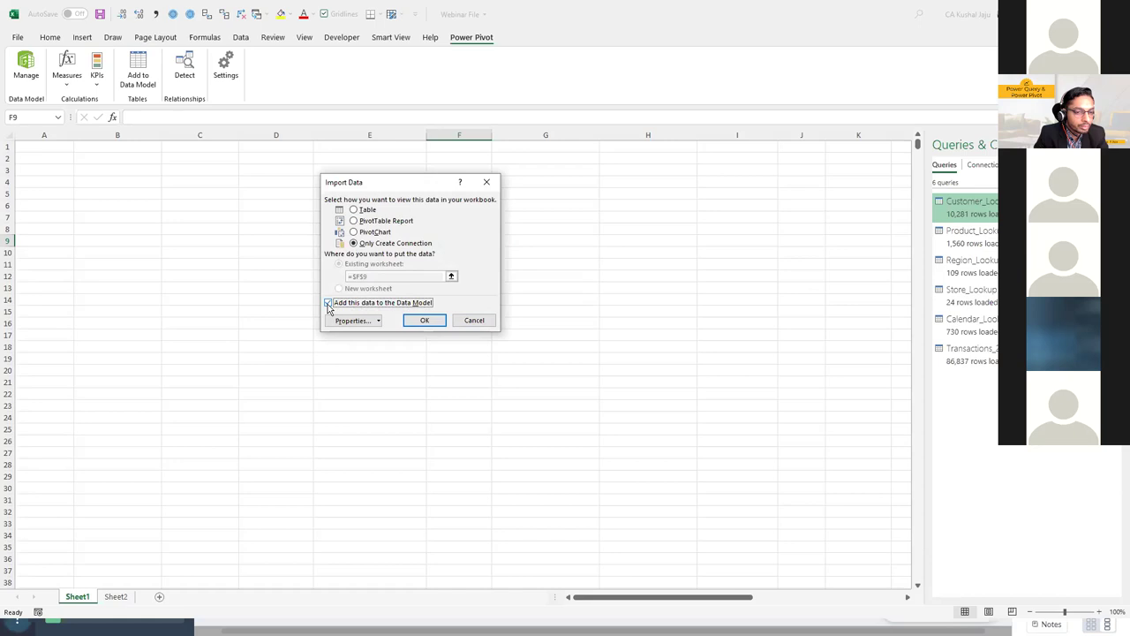
click(475, 320)
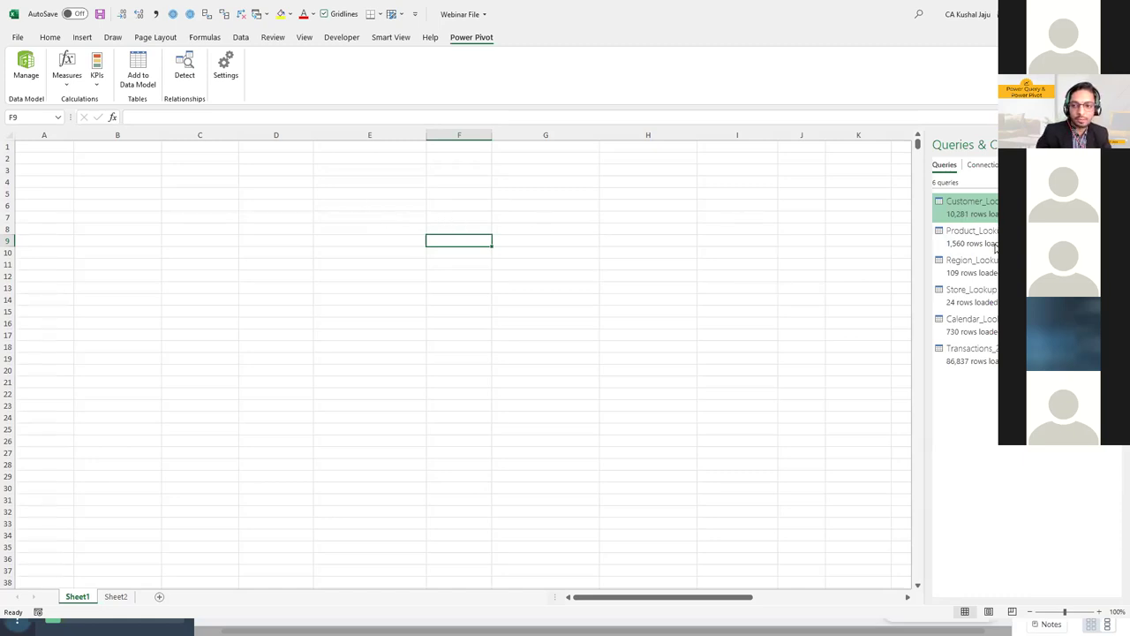
right_click(967, 215)
click(989, 304)
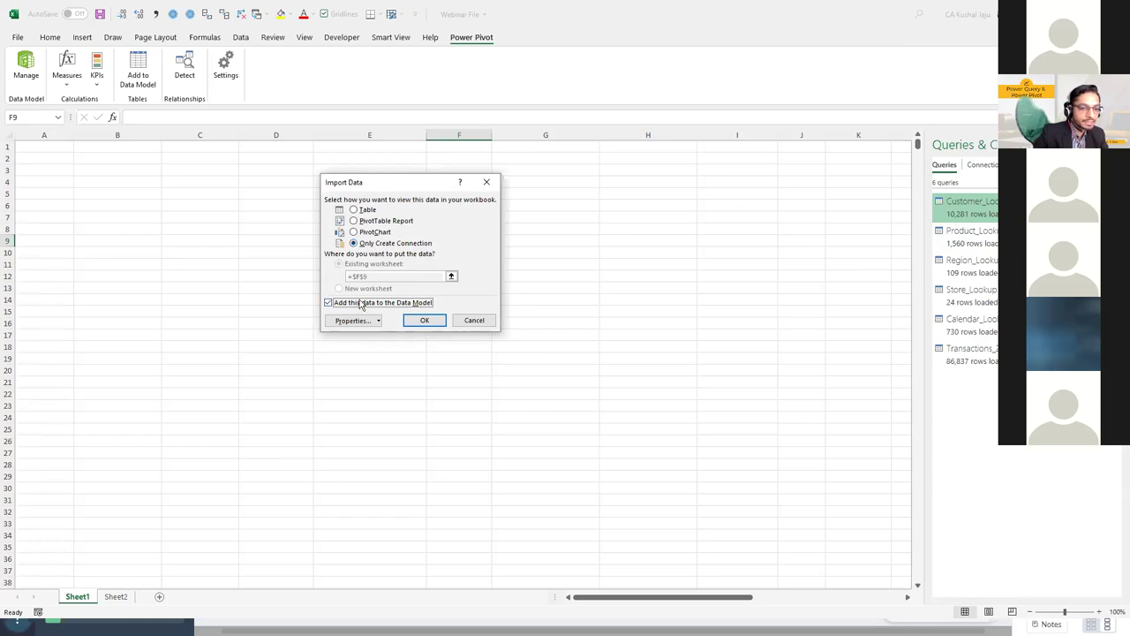
click(475, 321)
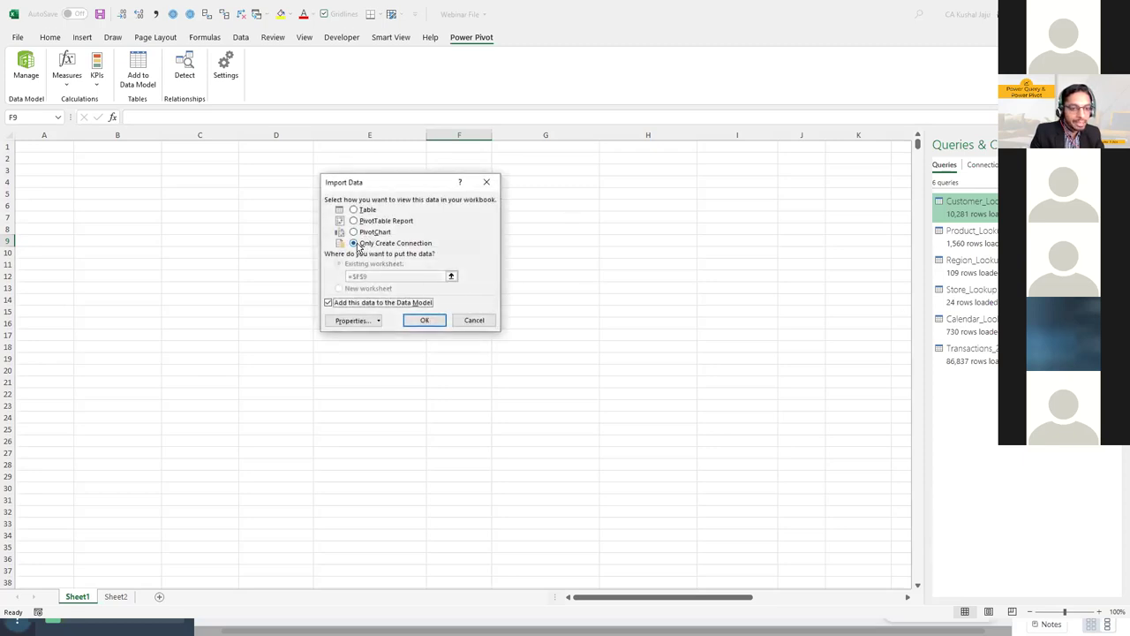
click(368, 246)
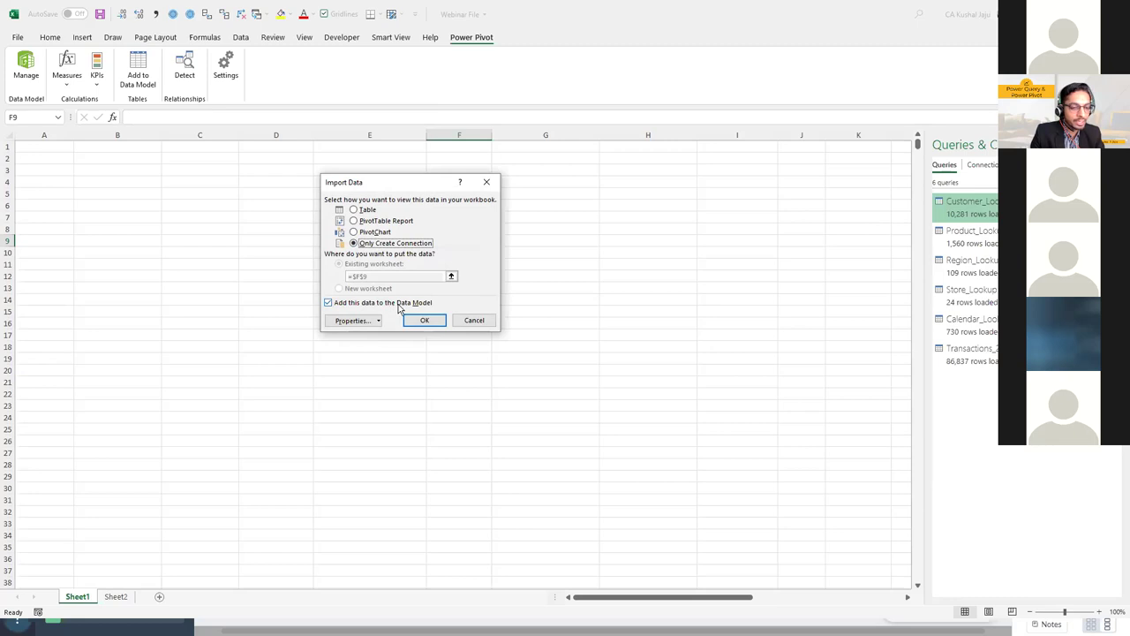
click(474, 320)
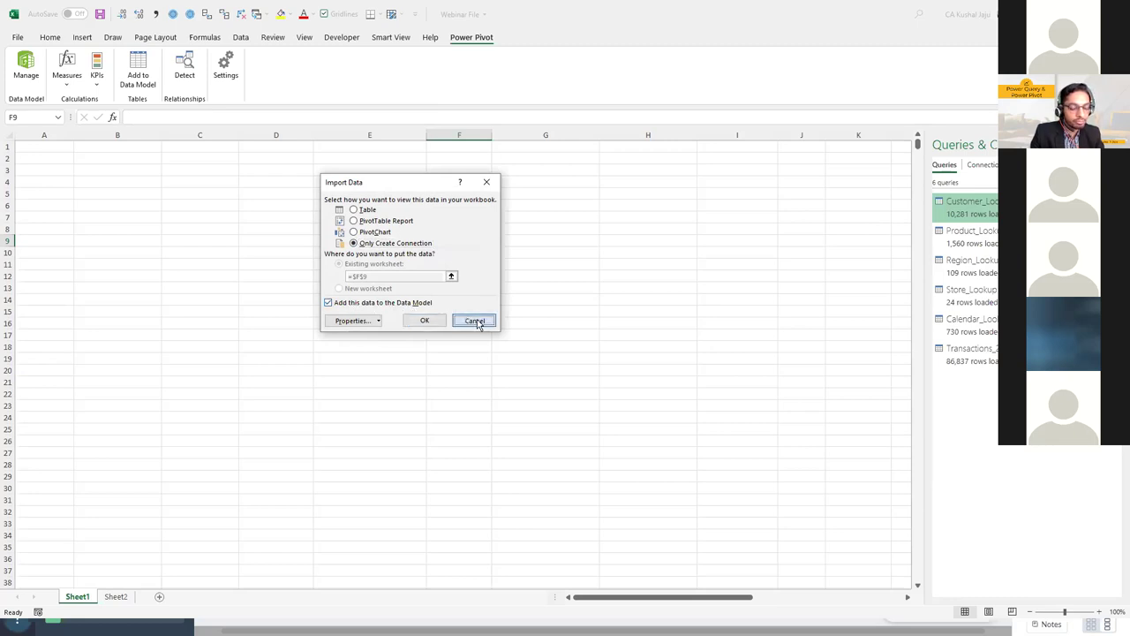
click(520, 298)
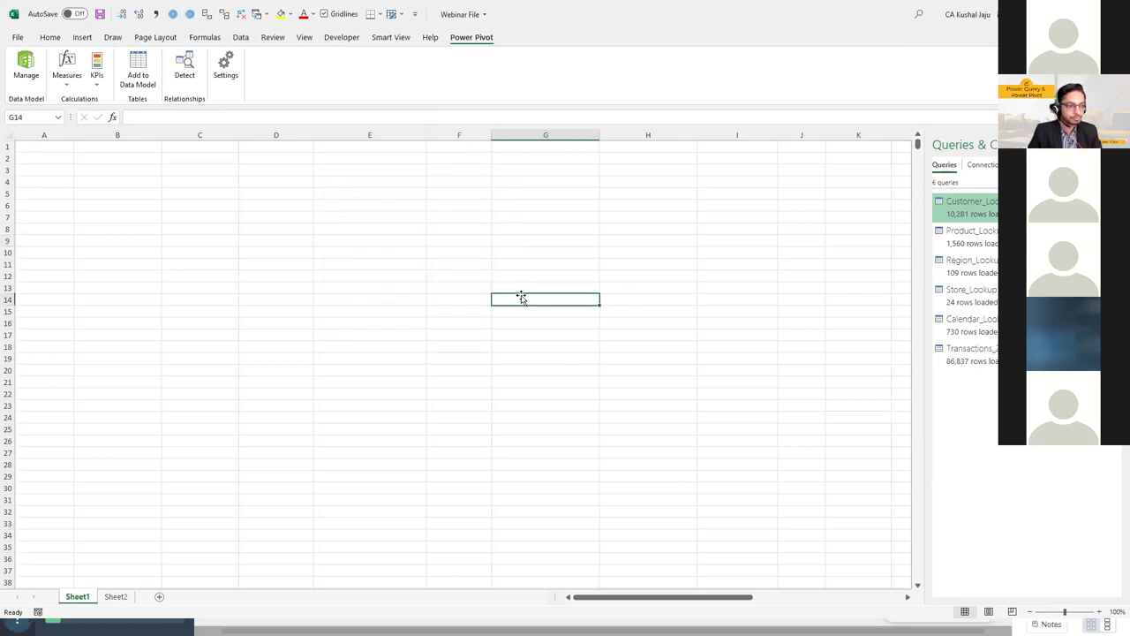
- Open the Power Pivot Manage window and switch it to Diagram View
key(ctrl+Home)
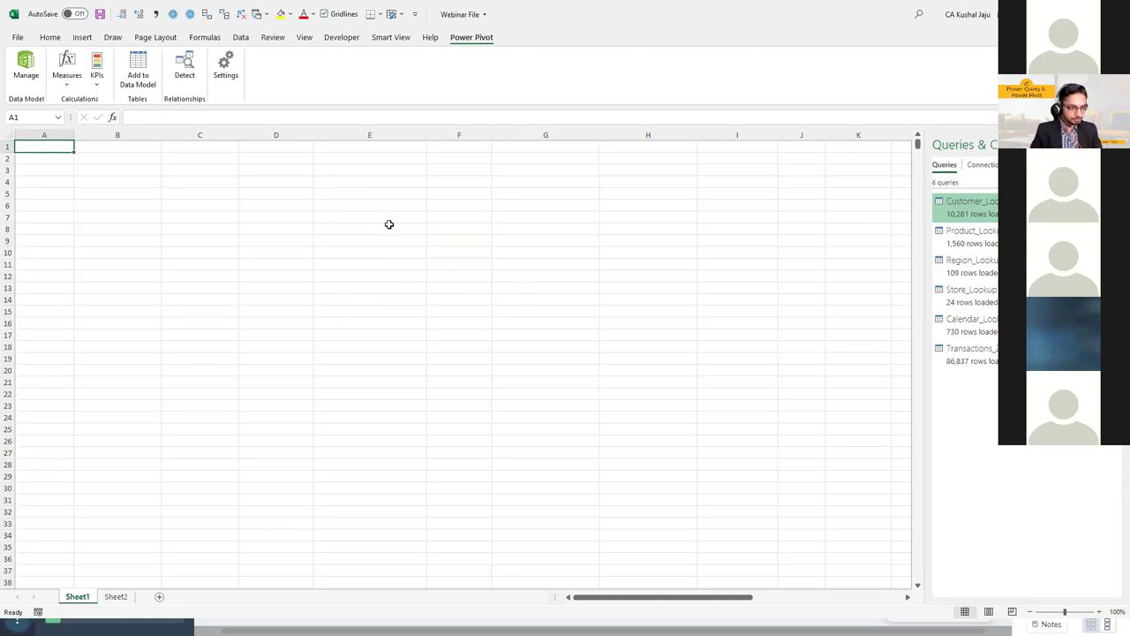
click(298, 190)
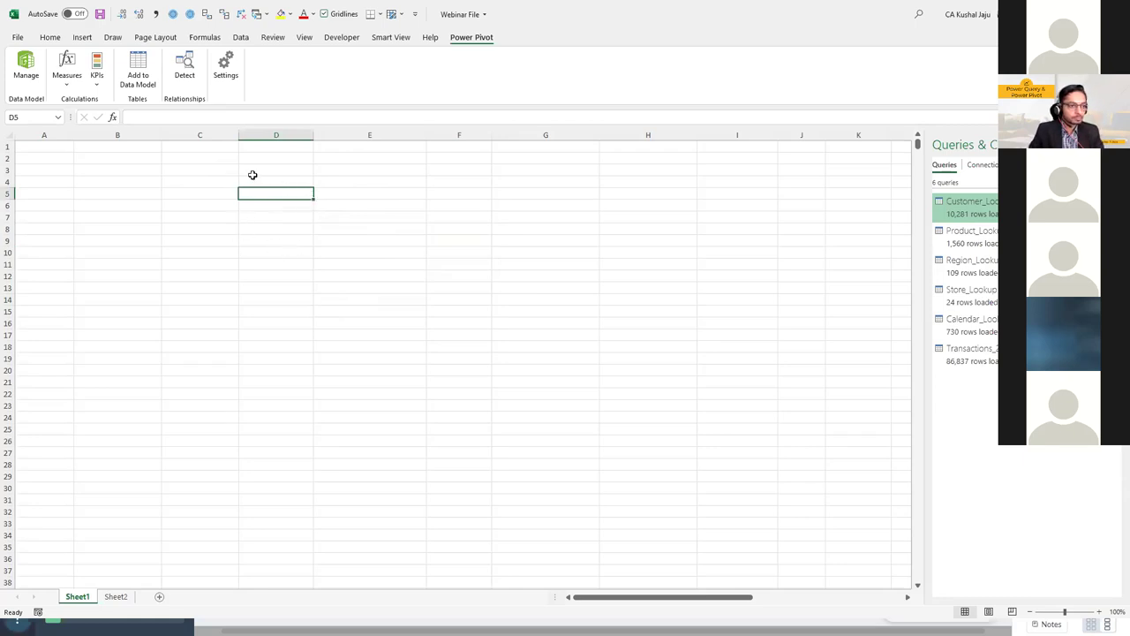
click(82, 168)
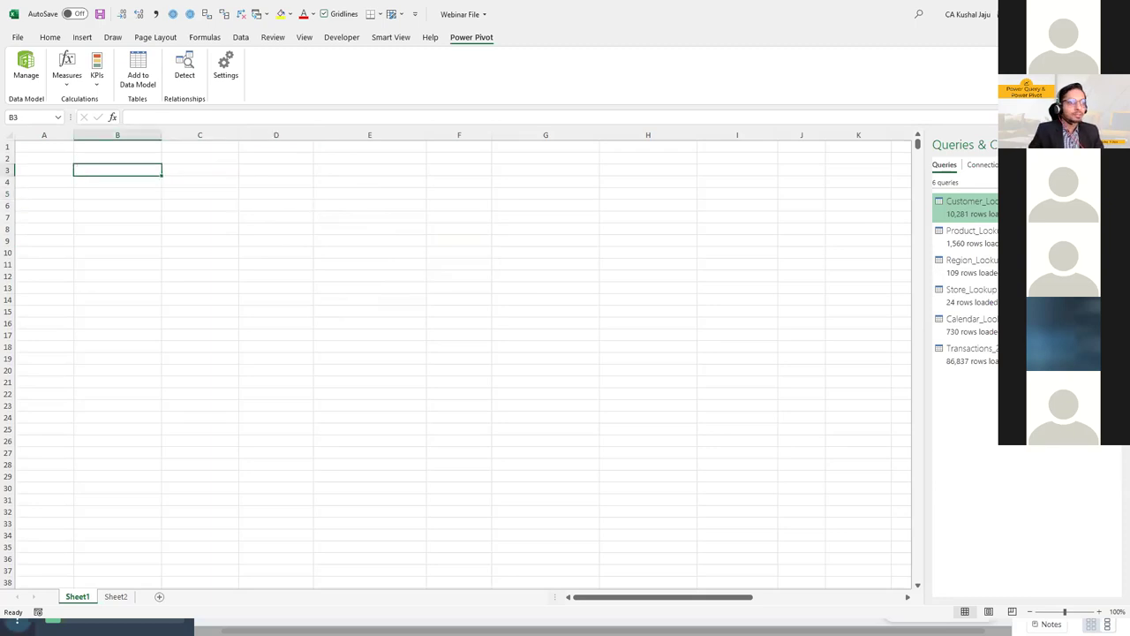
click(24, 79)
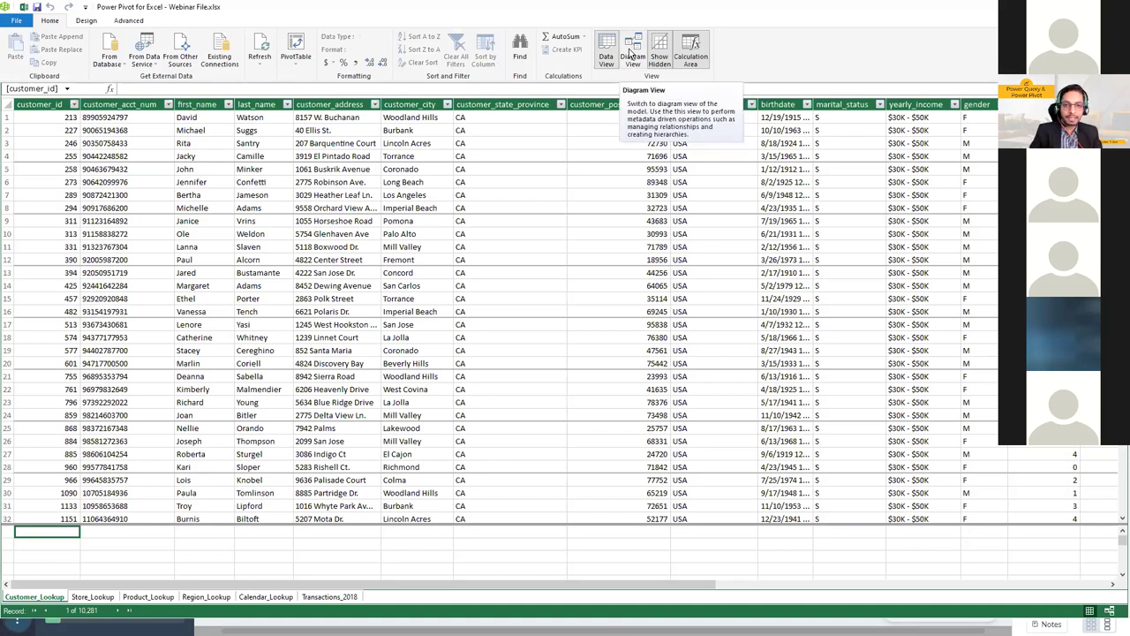
click(630, 54)
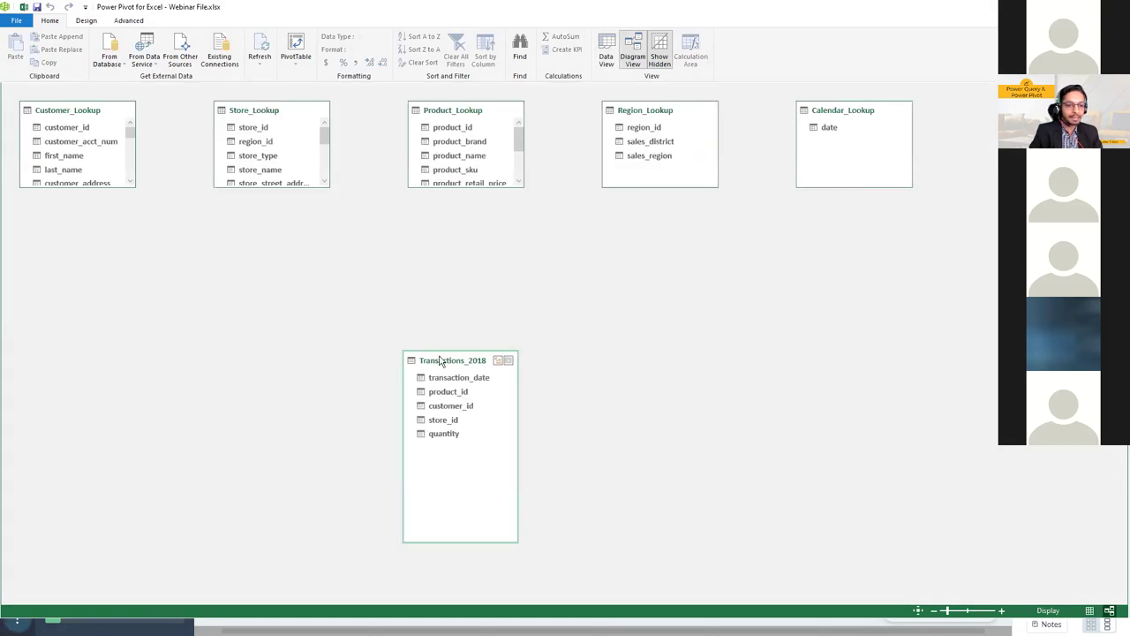
- Move Transactions_2018 up and enlarge Customer_Lookup, Store_Lookup and Product_Lookup to show more fields
mouse_move(443, 360)
mouse_down()
mouse_move(432, 306)
mouse_move(438, 322)
mouse_up()
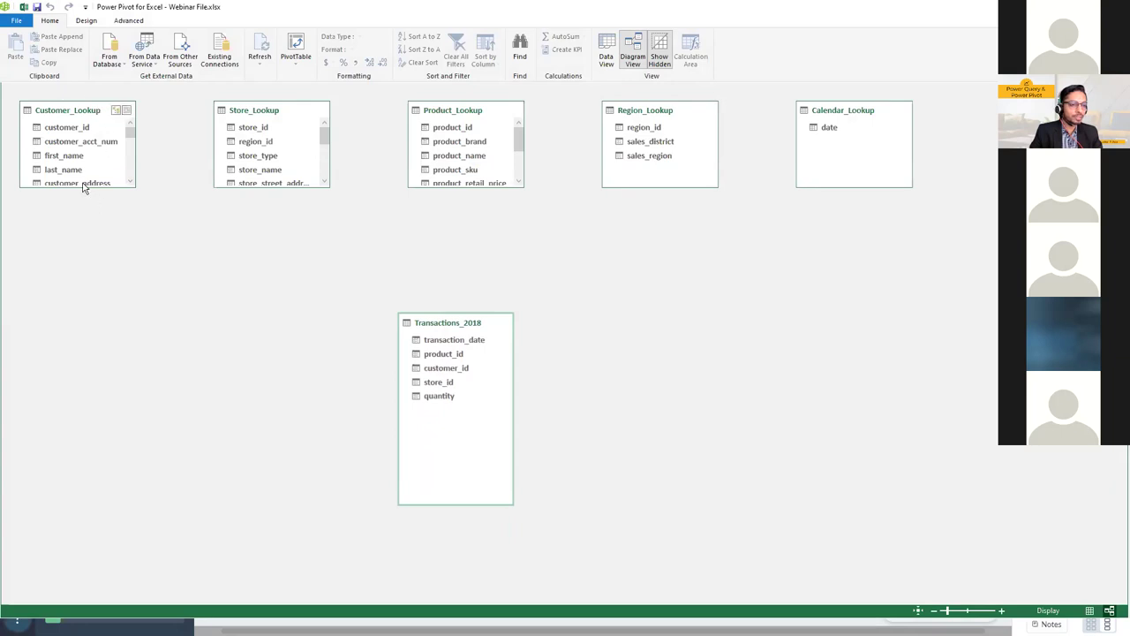
drag(81, 187, 73, 266)
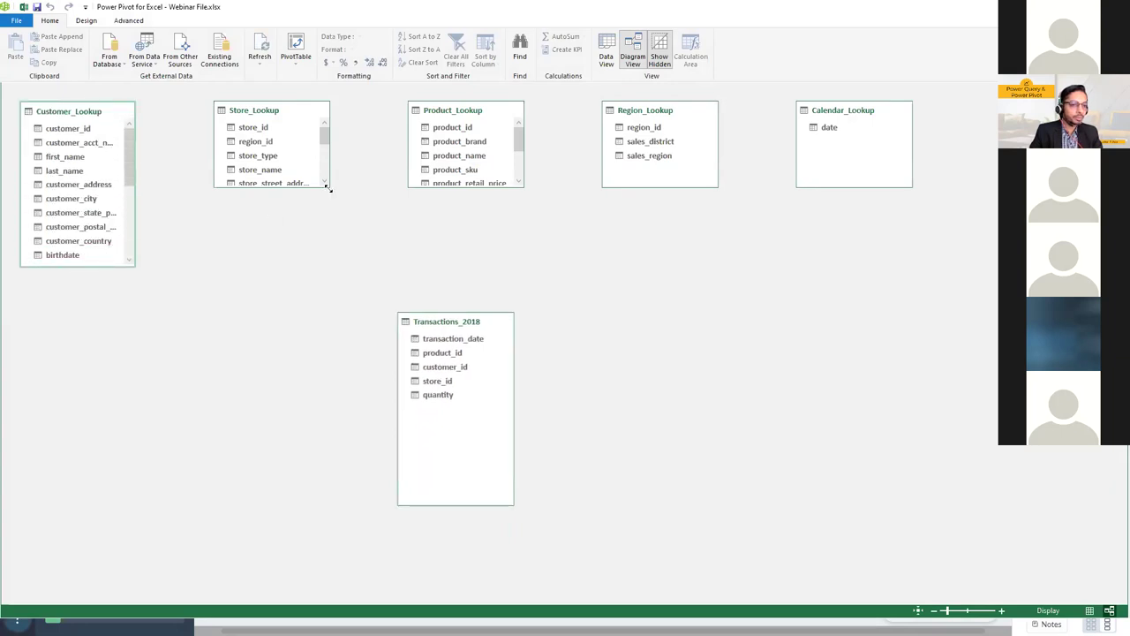
drag(285, 186, 272, 289)
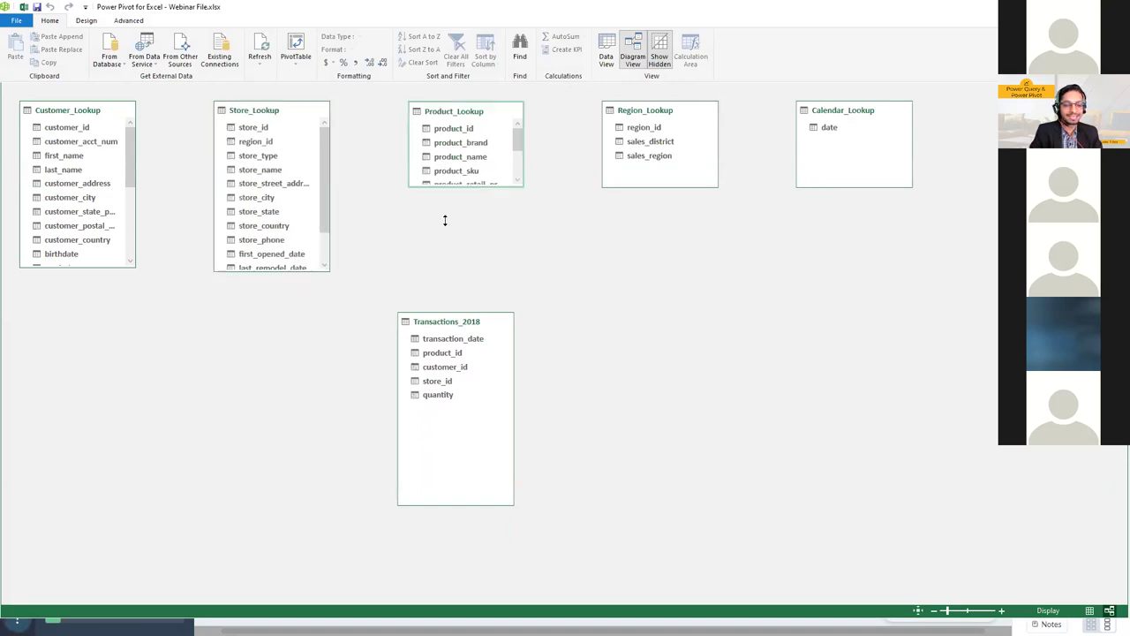
drag(449, 185, 445, 250)
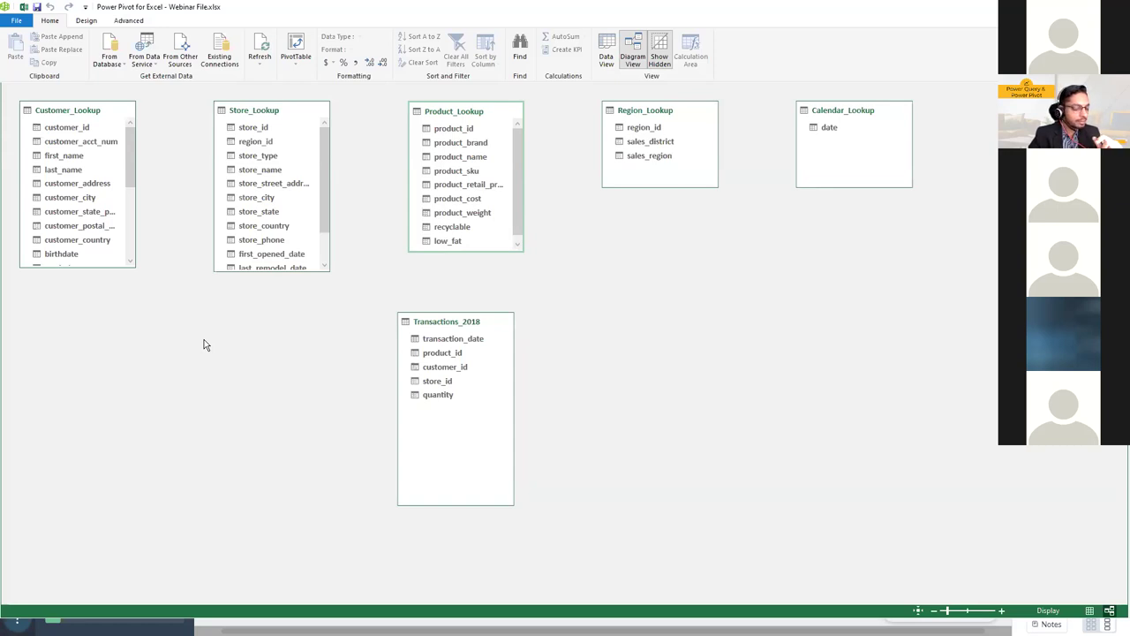
- Highlight each lookup table's key: customer_id, store_id, product_id, region_id and Calendar_Lookup's date
click(280, 113)
click(65, 129)
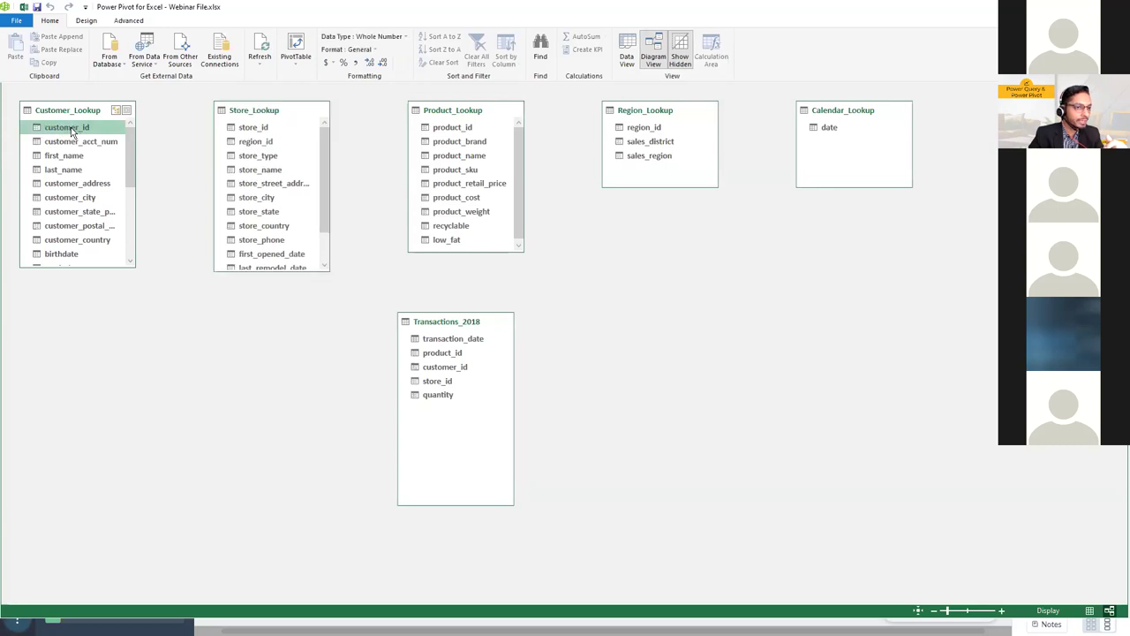
click(261, 130)
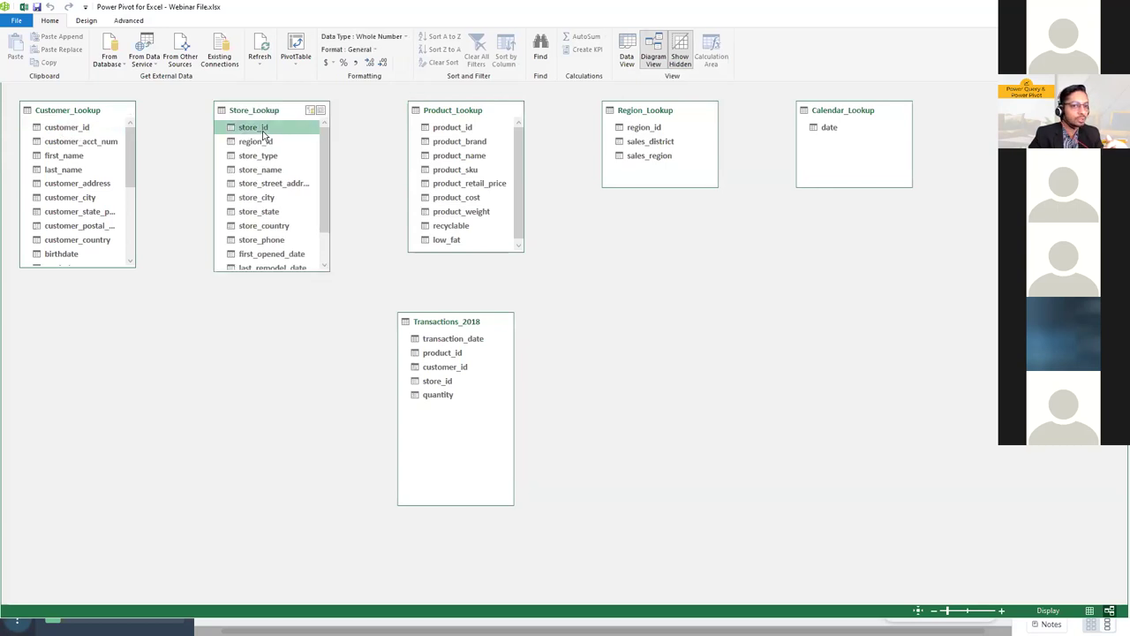
click(458, 129)
mouse_move(659, 134)
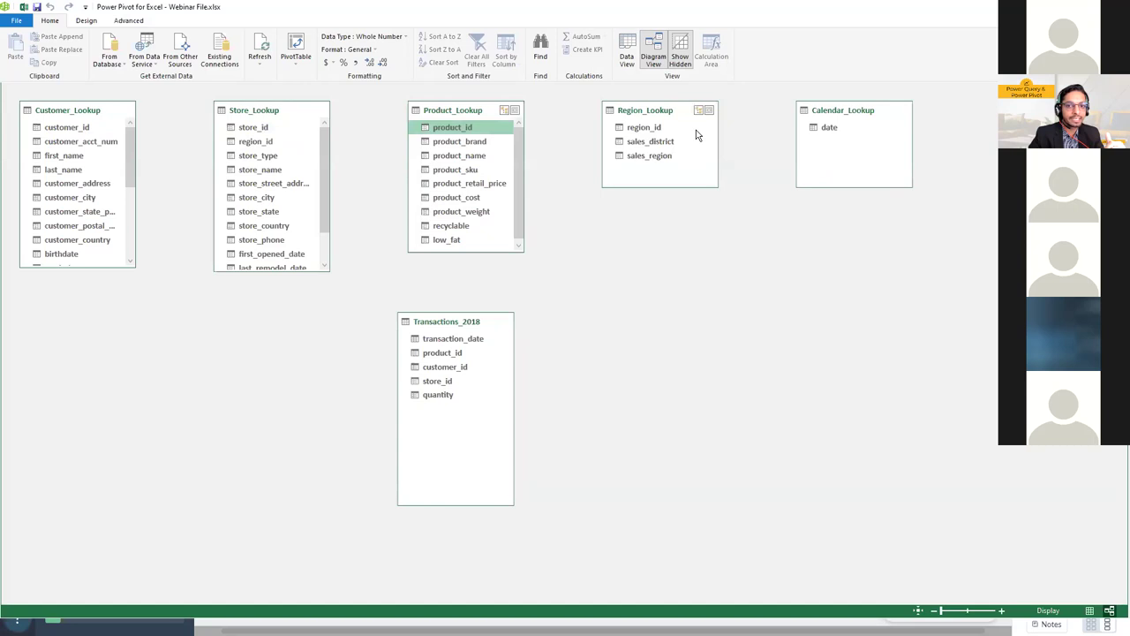
click(669, 128)
click(844, 130)
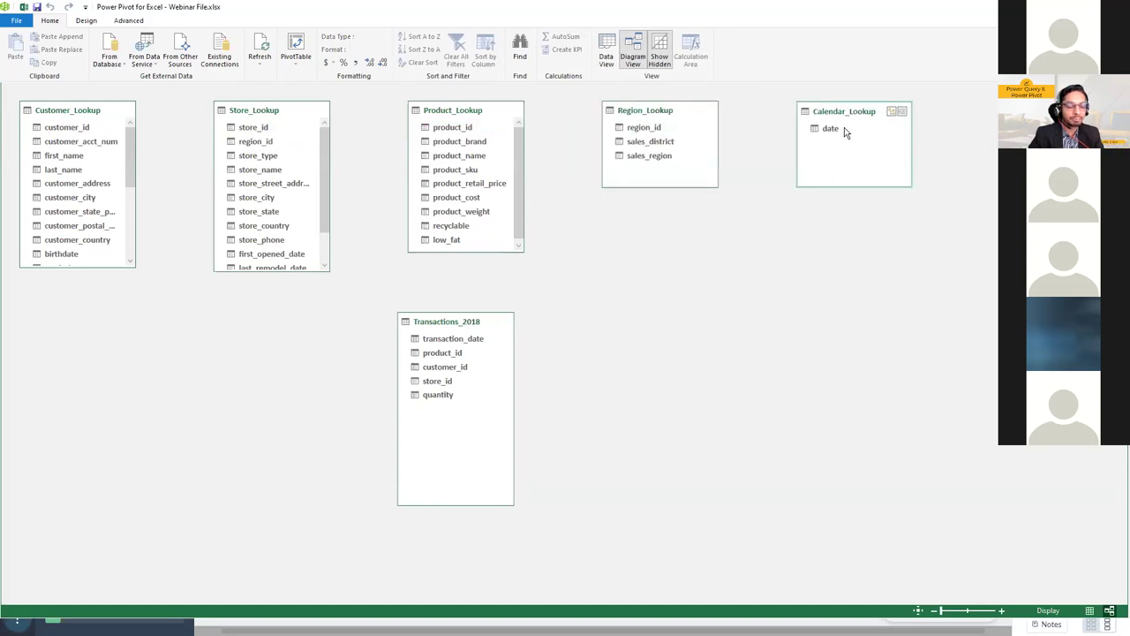
click(839, 130)
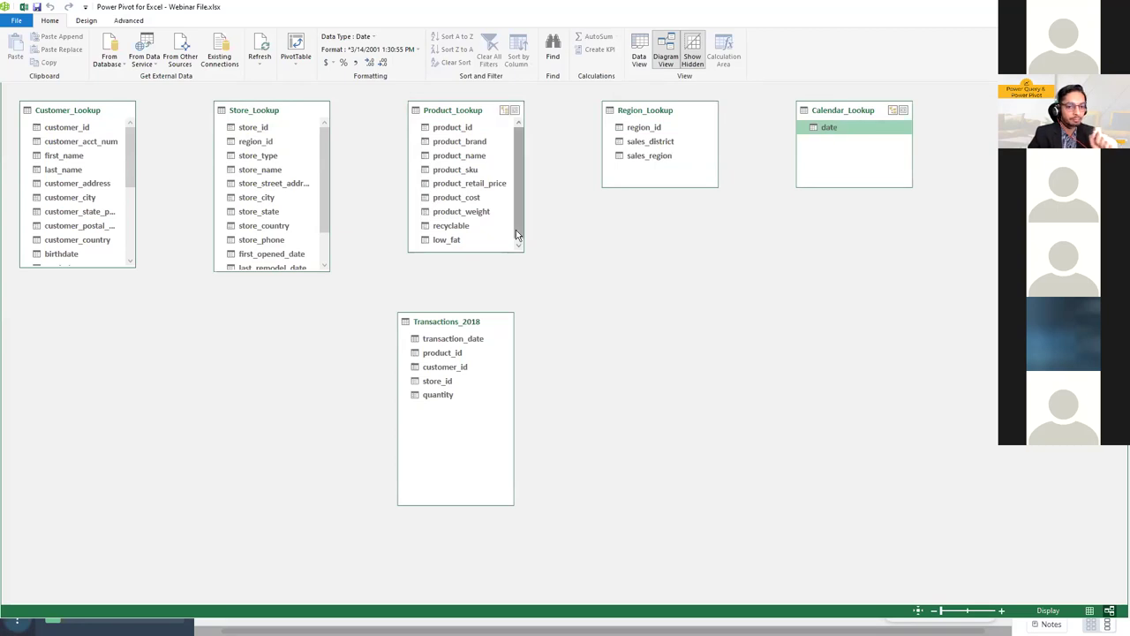
- Highlight Transactions_2018's matching fields: product_id, customer_id, store_id and transaction_date
click(435, 324)
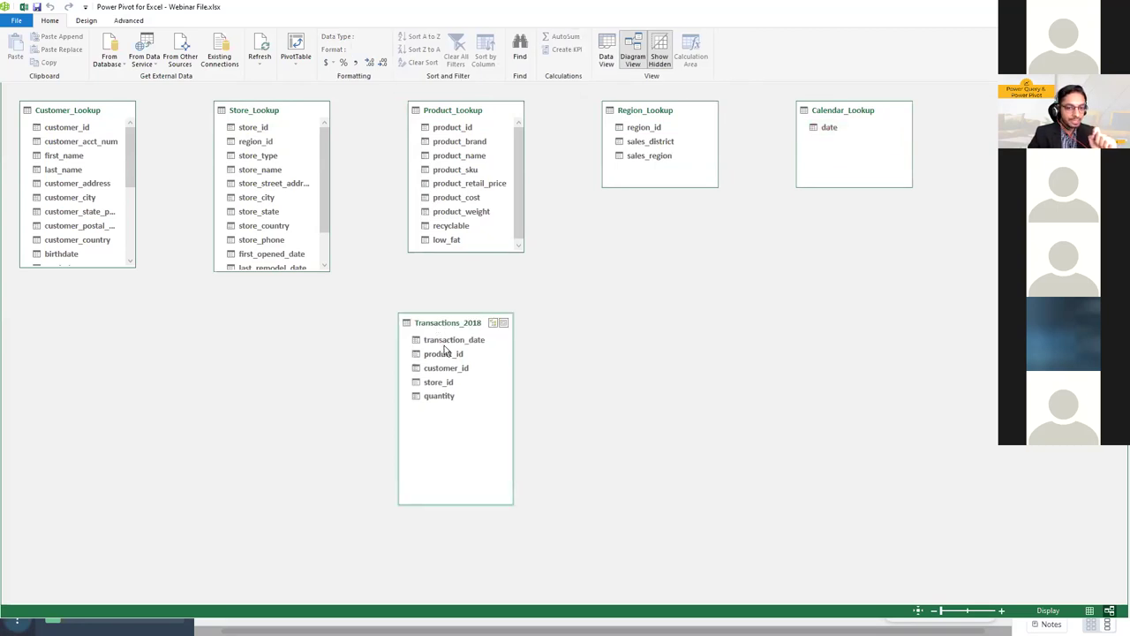
click(444, 354)
click(443, 367)
click(444, 381)
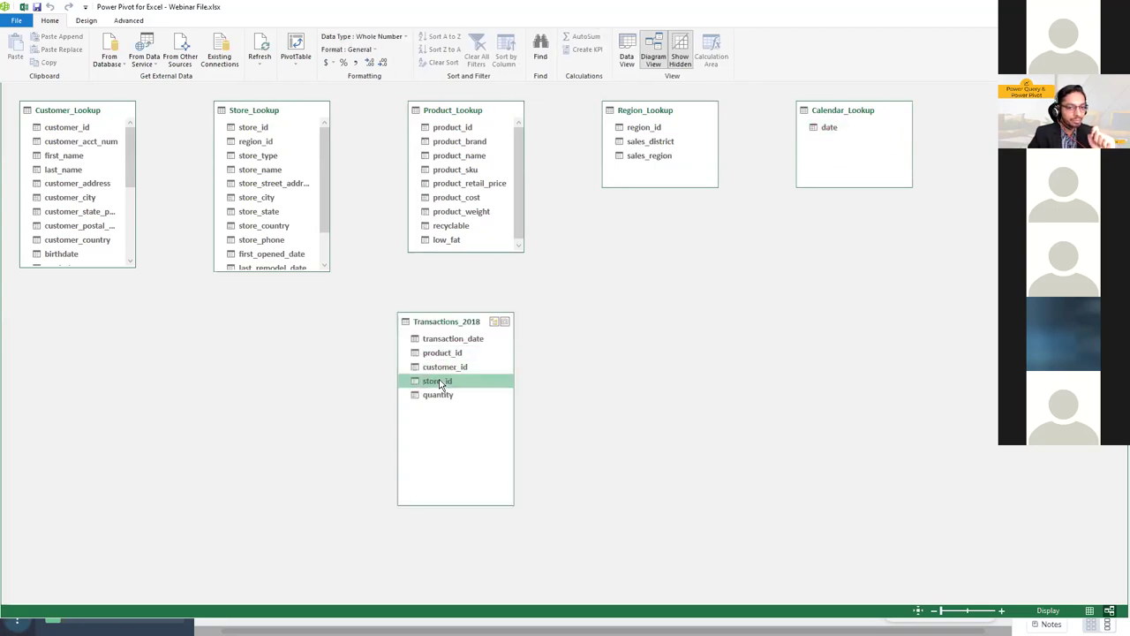
click(444, 341)
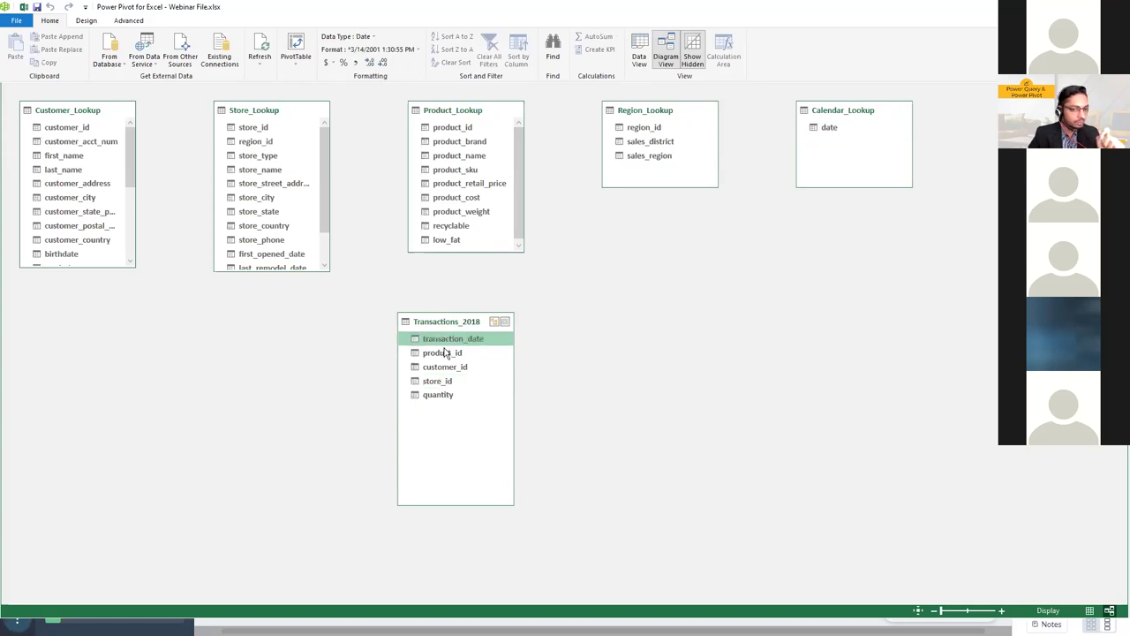
click(445, 354)
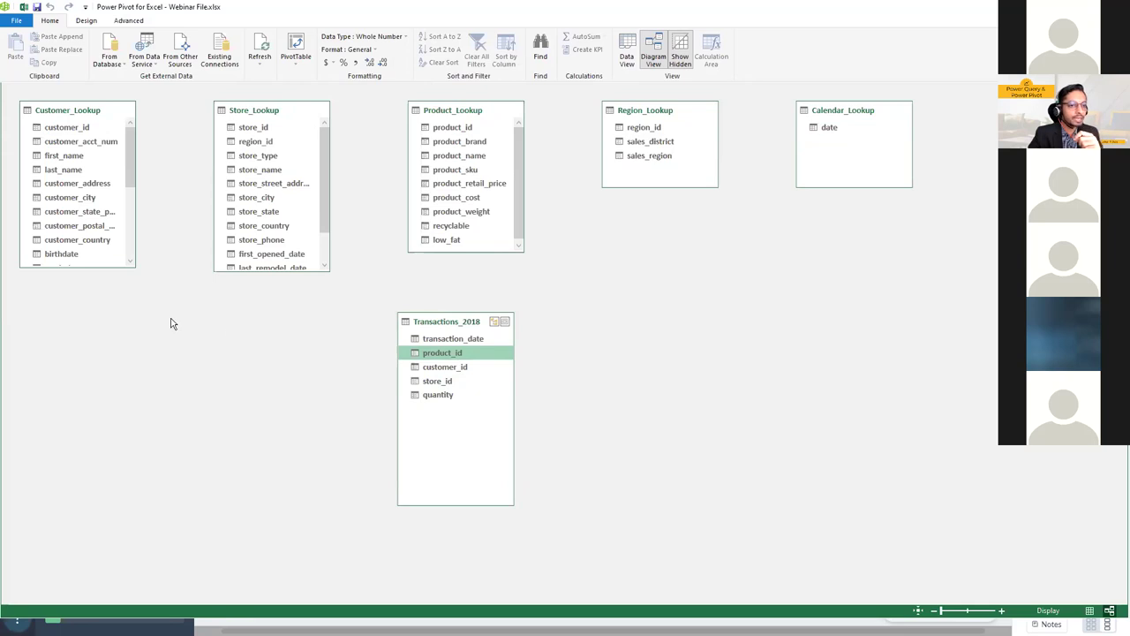
mouse_move(67, 128)
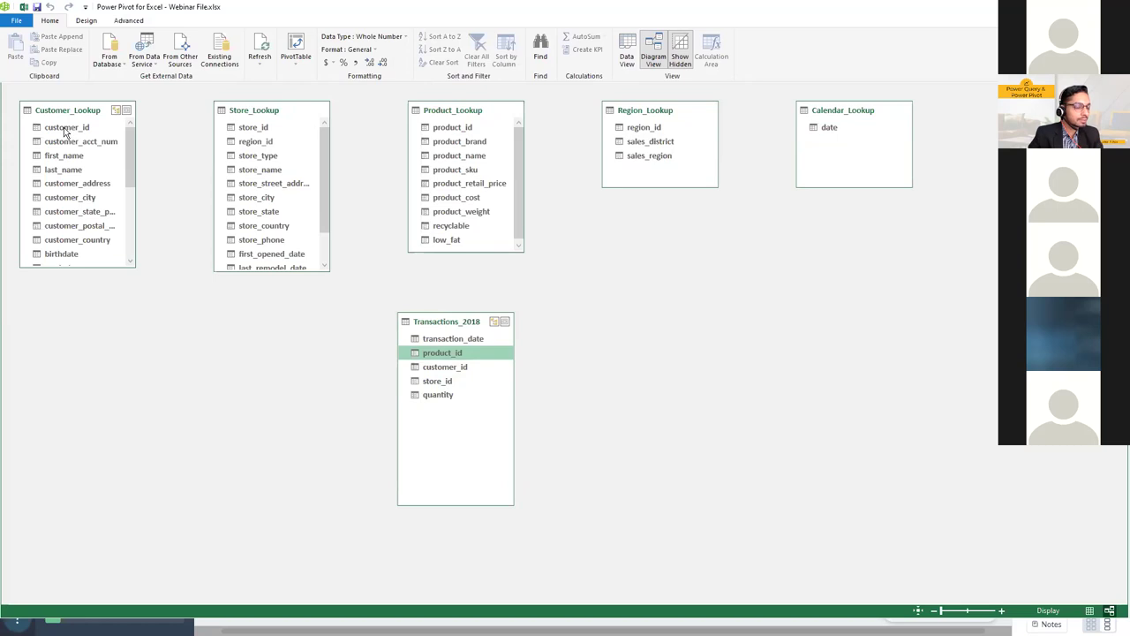
click(64, 129)
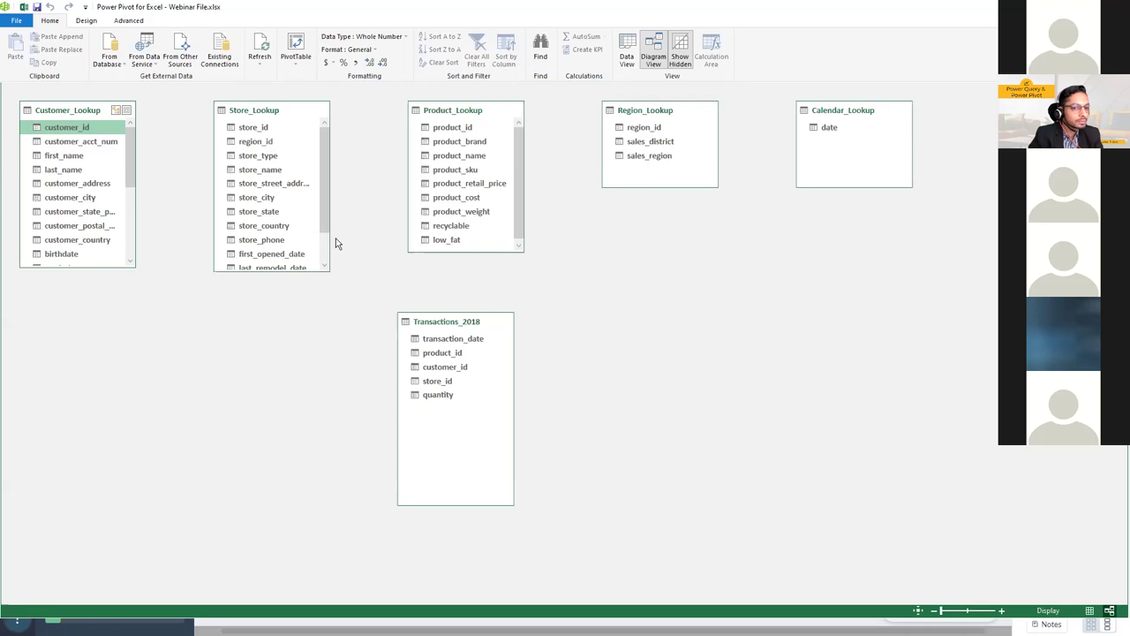
- Nudge Transactions_2018 slightly right and down beneath the lookup tables
click(415, 326)
right_click(404, 327)
click(349, 318)
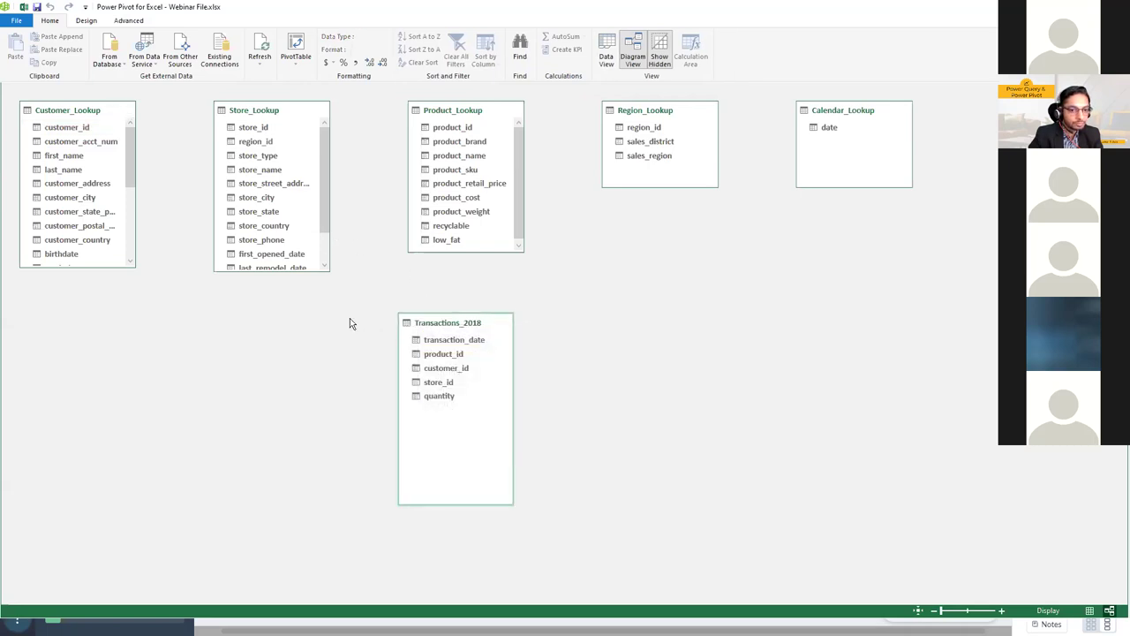
mouse_move(458, 326)
mouse_down()
mouse_move(736, 323)
mouse_move(442, 320)
mouse_move(515, 320)
mouse_move(436, 311)
mouse_move(494, 324)
mouse_move(458, 330)
mouse_up()
mouse_move(463, 328)
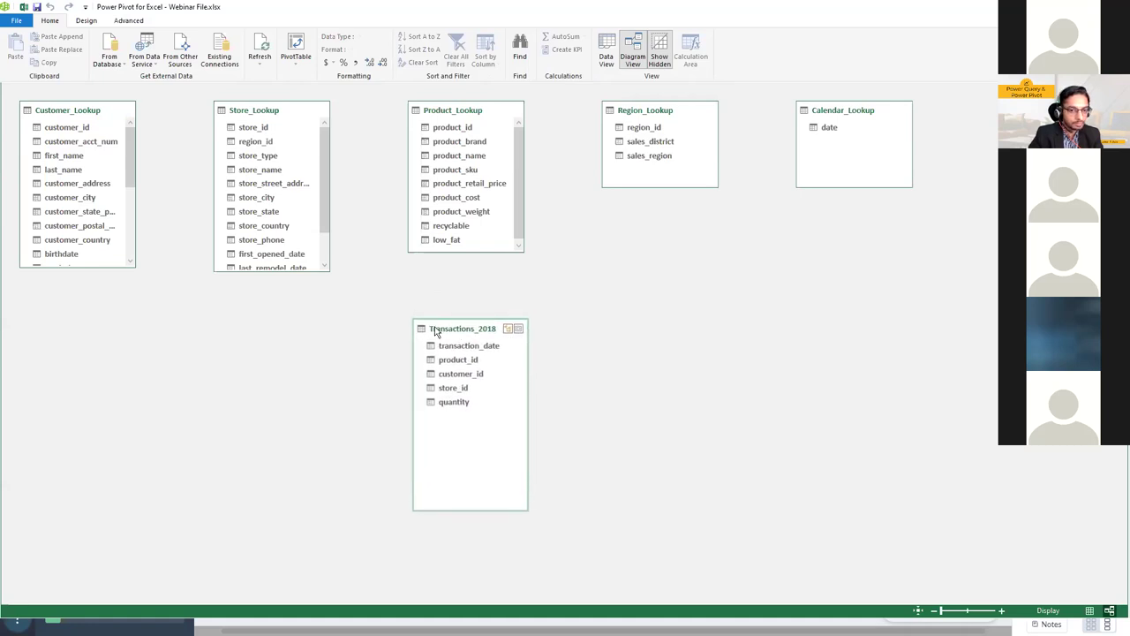
right_click(435, 329)
click(336, 321)
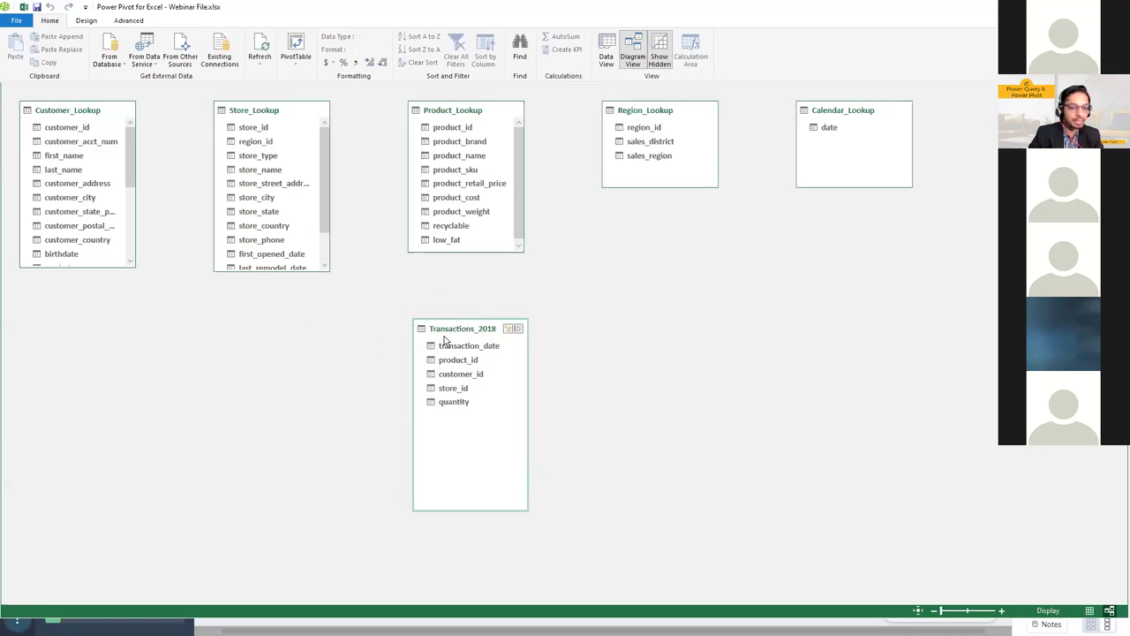
- Drag customer_id from Customer_Lookup onto Transactions_2018's customer_id, then lower the transactions table
right_click(454, 324)
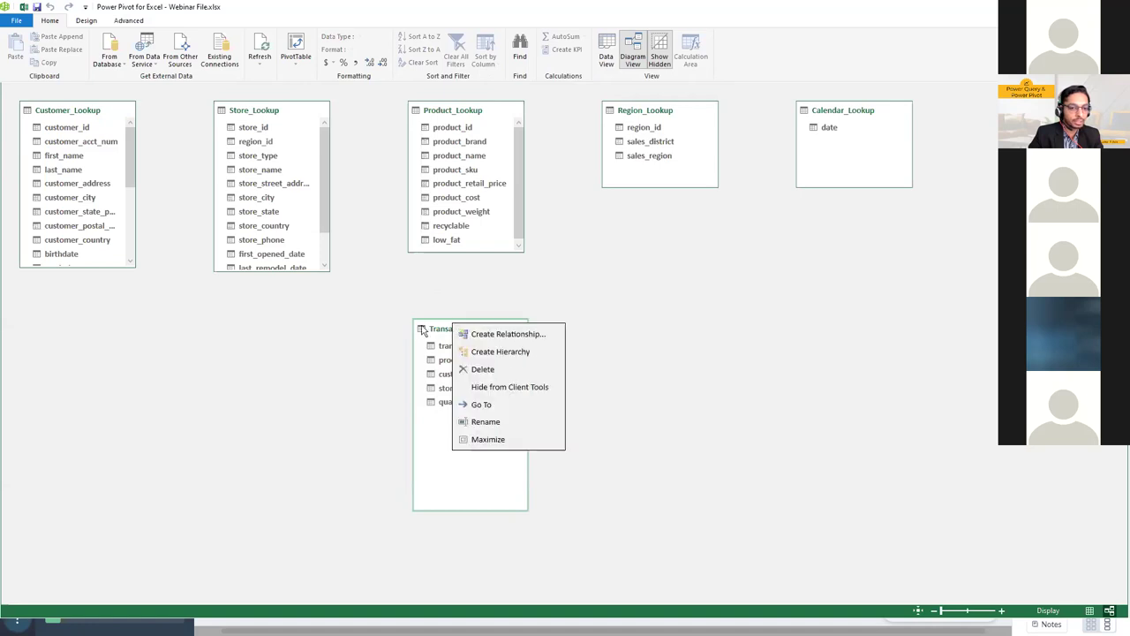
click(491, 334)
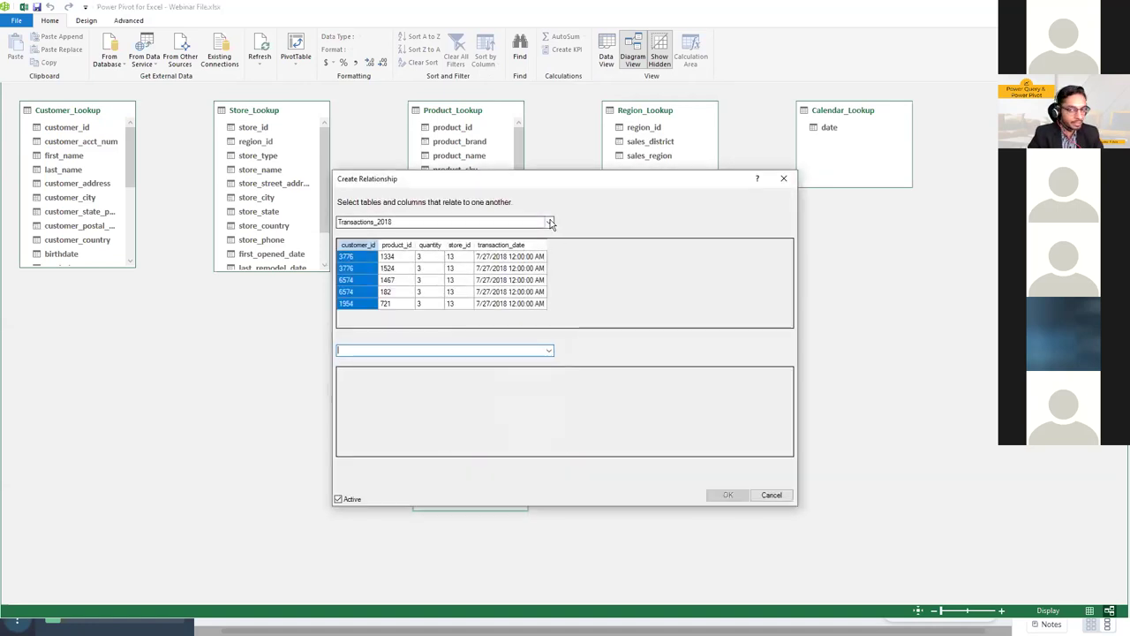
click(771, 494)
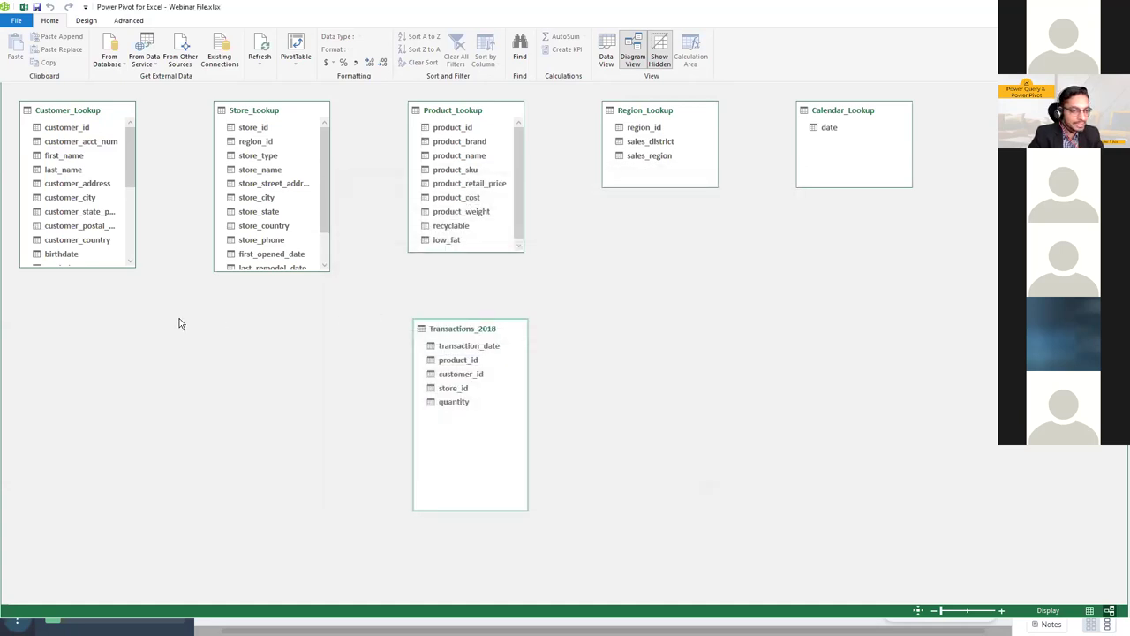
mouse_move(60, 133)
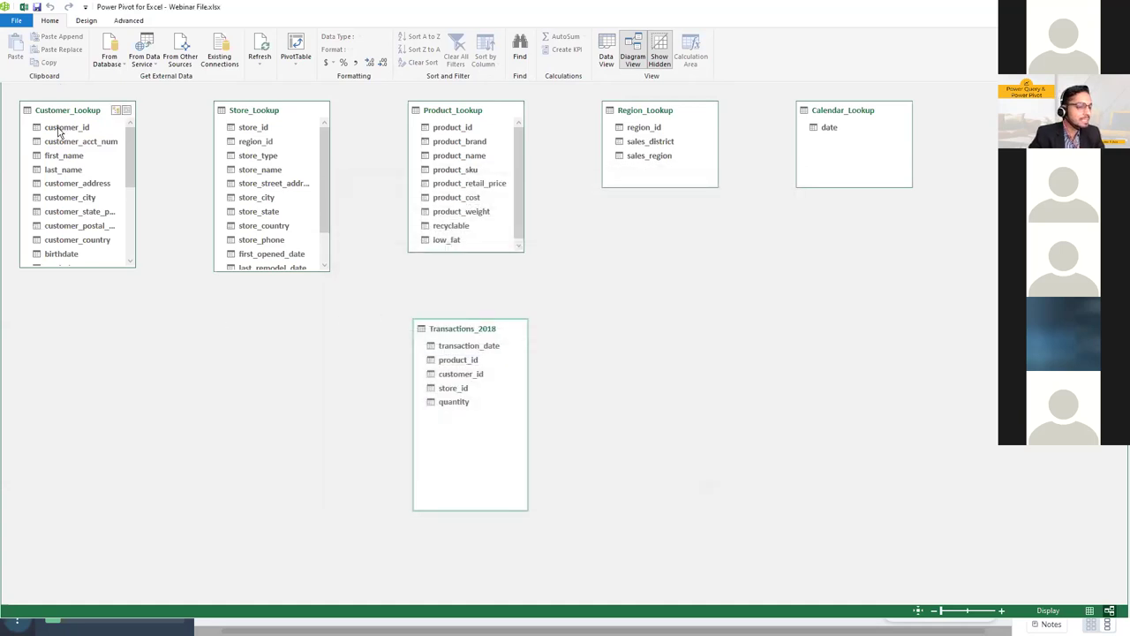
drag(59, 131, 446, 375)
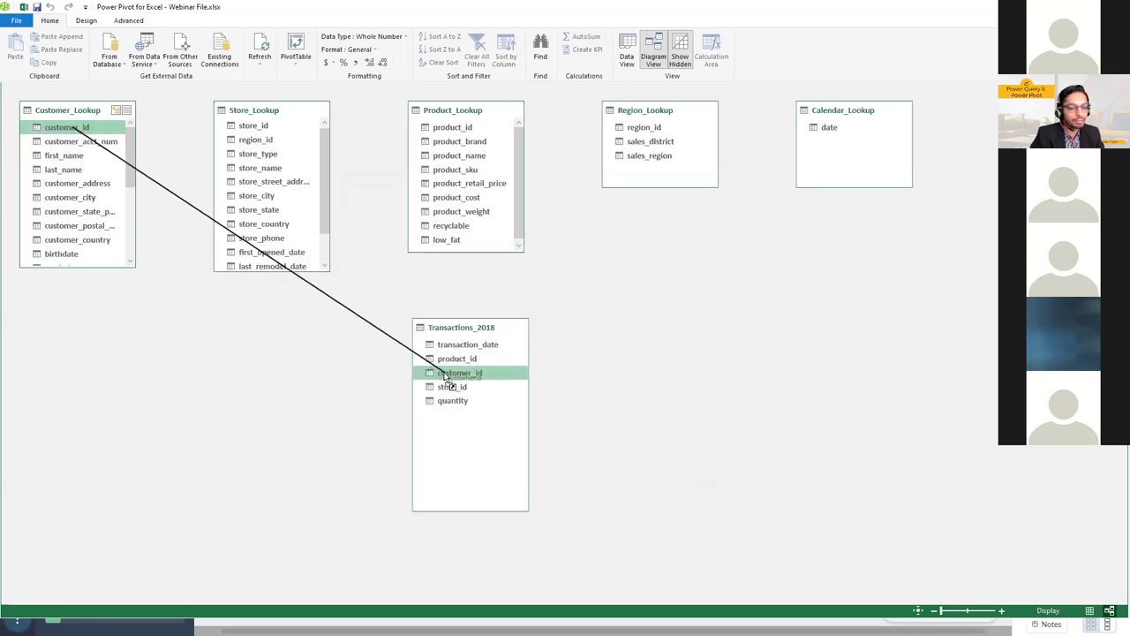
drag(446, 375, 443, 374)
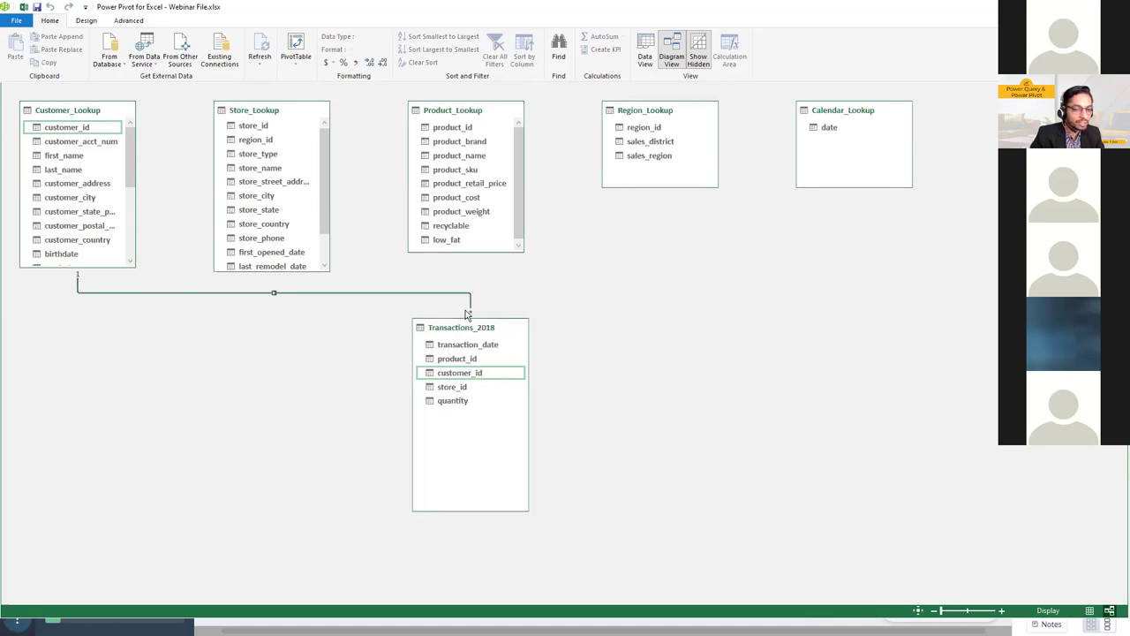
drag(471, 327, 471, 346)
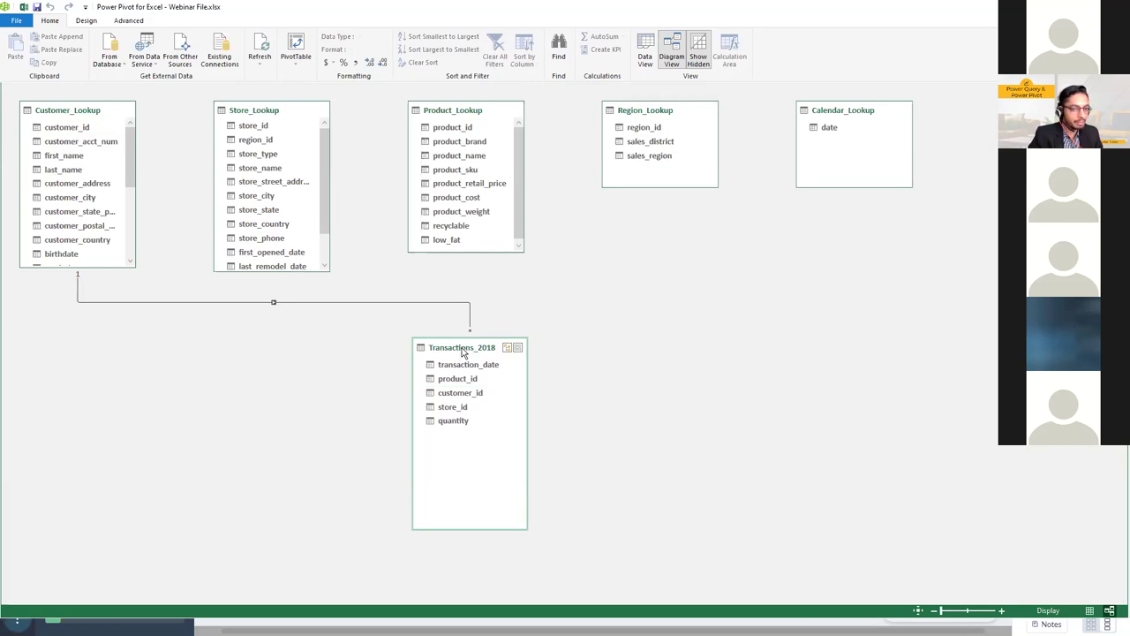
drag(460, 352, 462, 371)
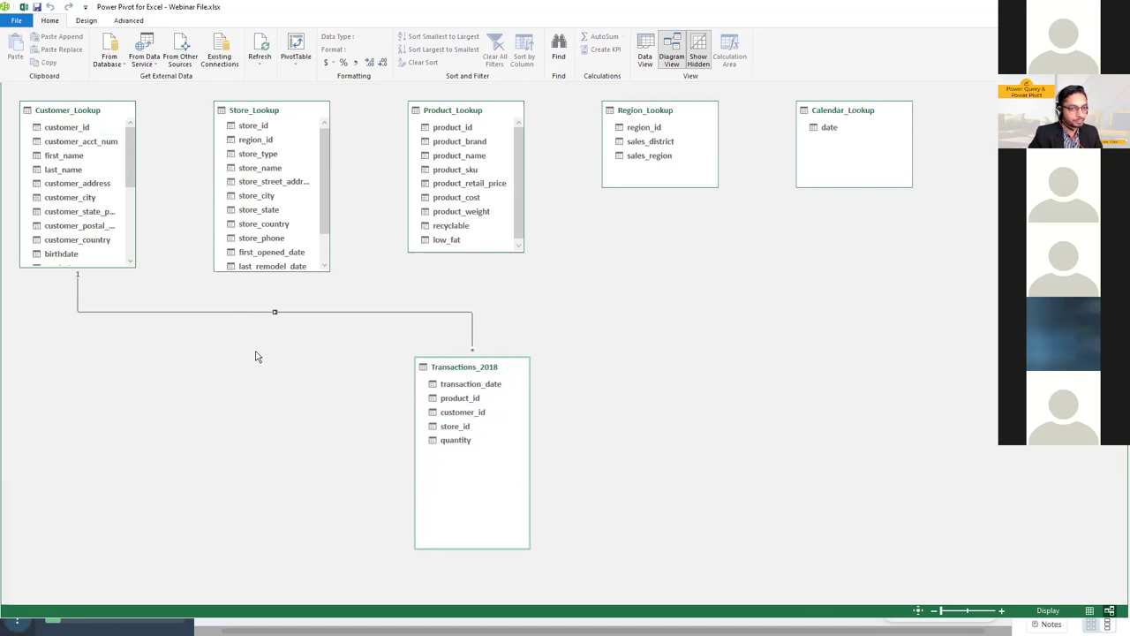
right_click(453, 365)
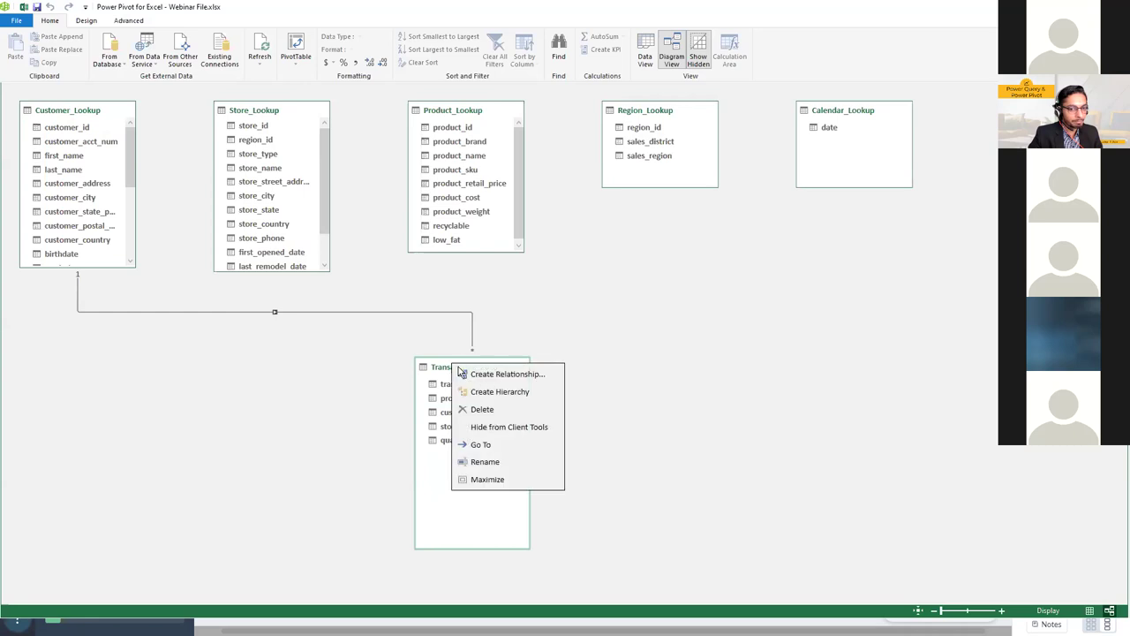
click(214, 341)
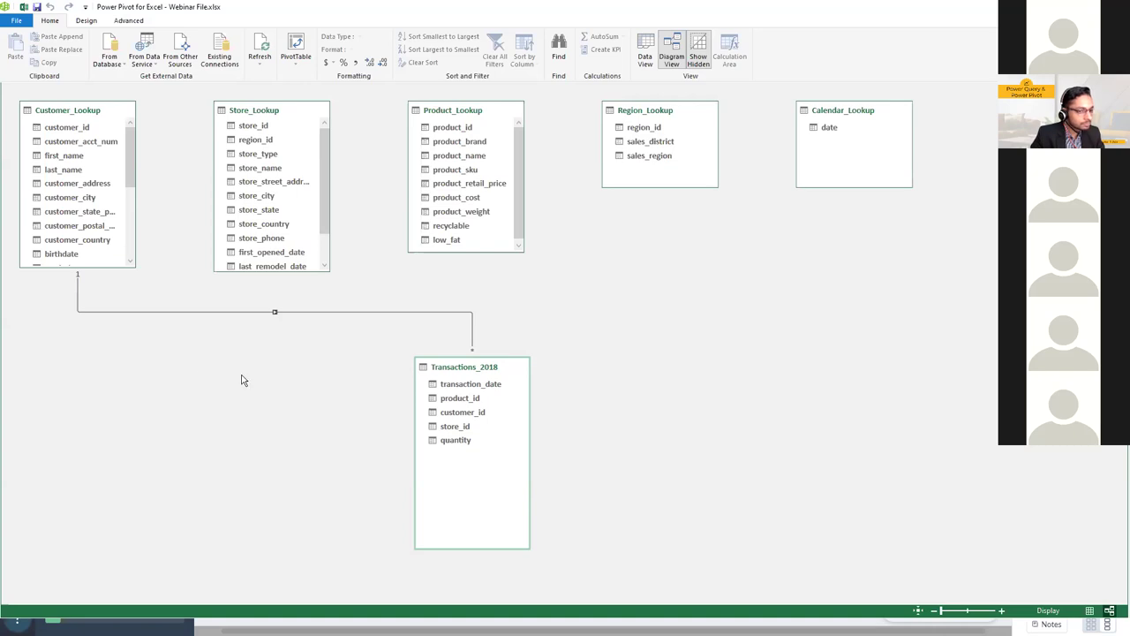
click(292, 317)
click(390, 384)
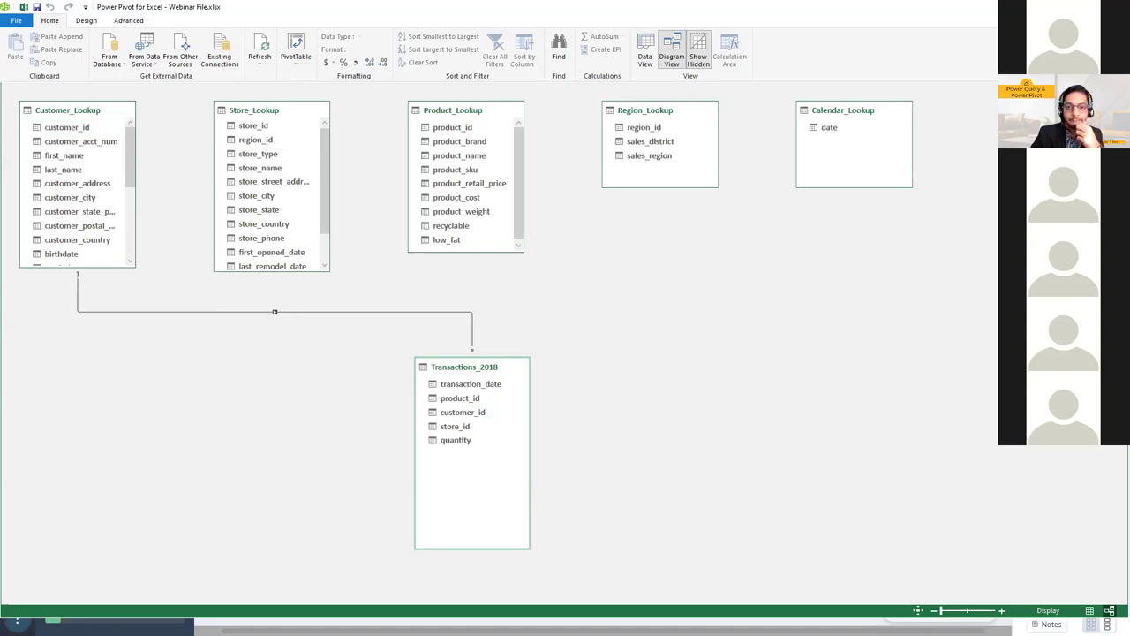
- Back in Excel, open the Transactions_2018 query in Power Query Editor to review it, then close it
key(alt+Tab)
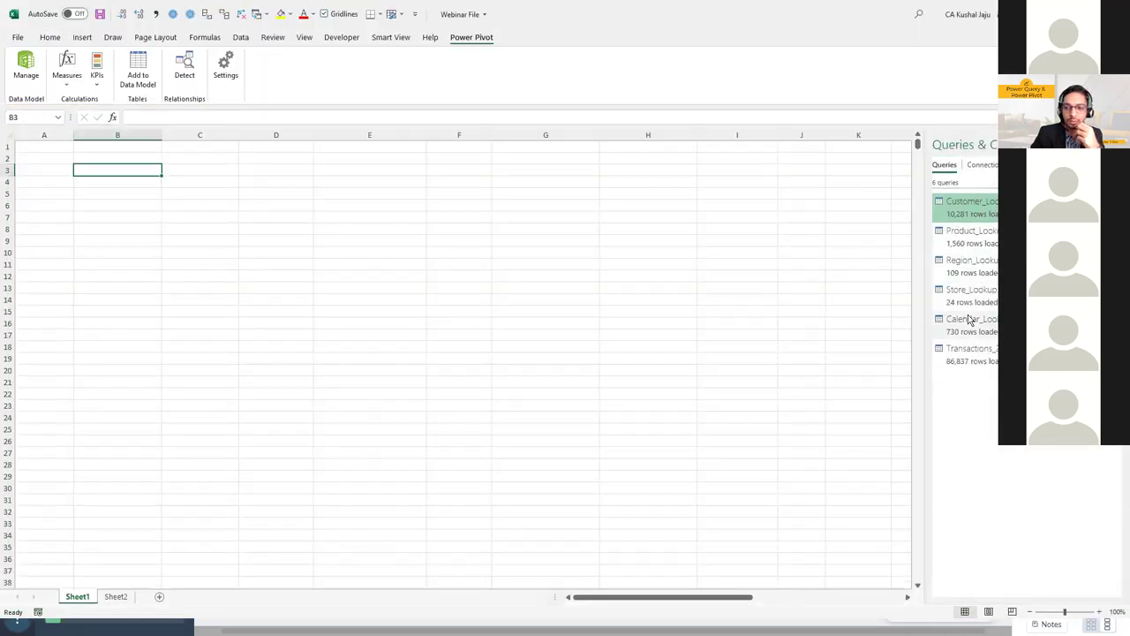
mouse_move(968, 354)
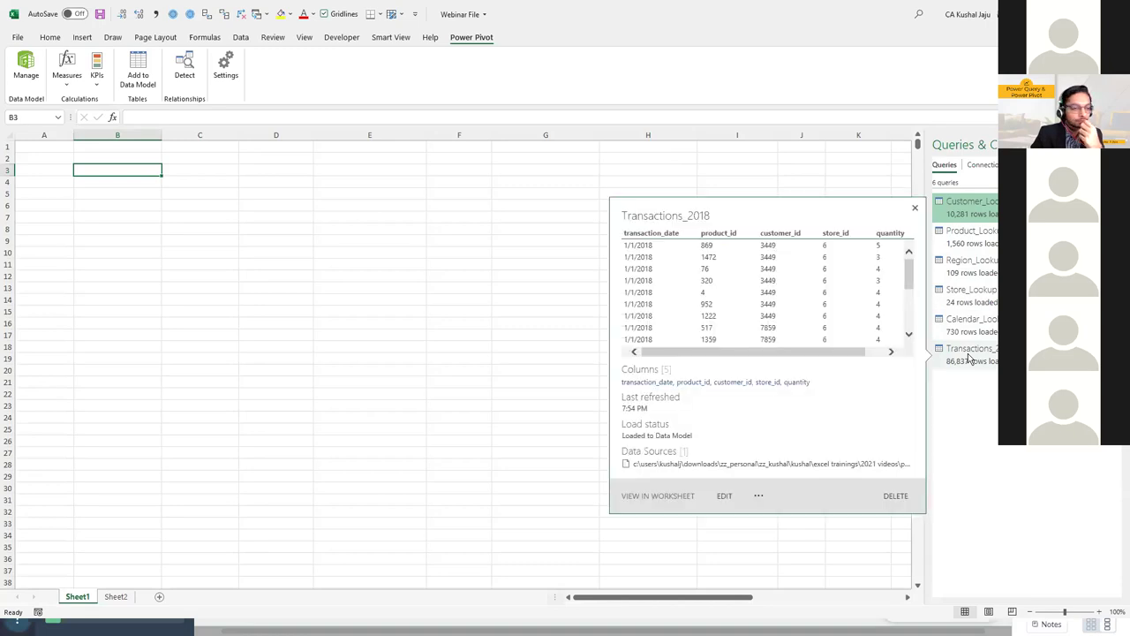
click(969, 357)
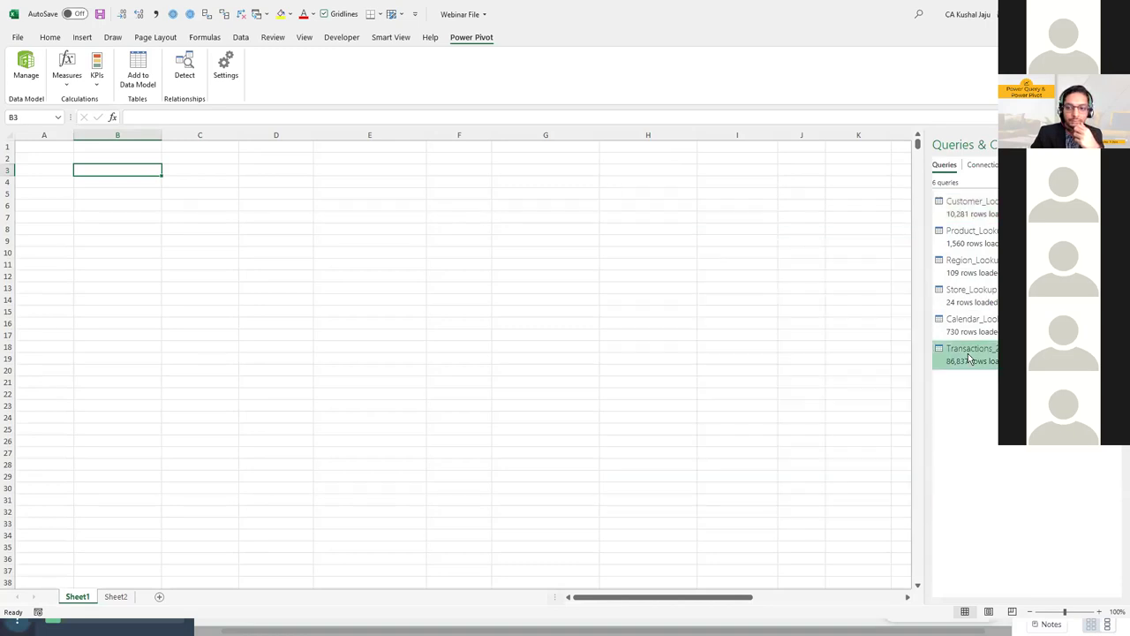
double_click(973, 358)
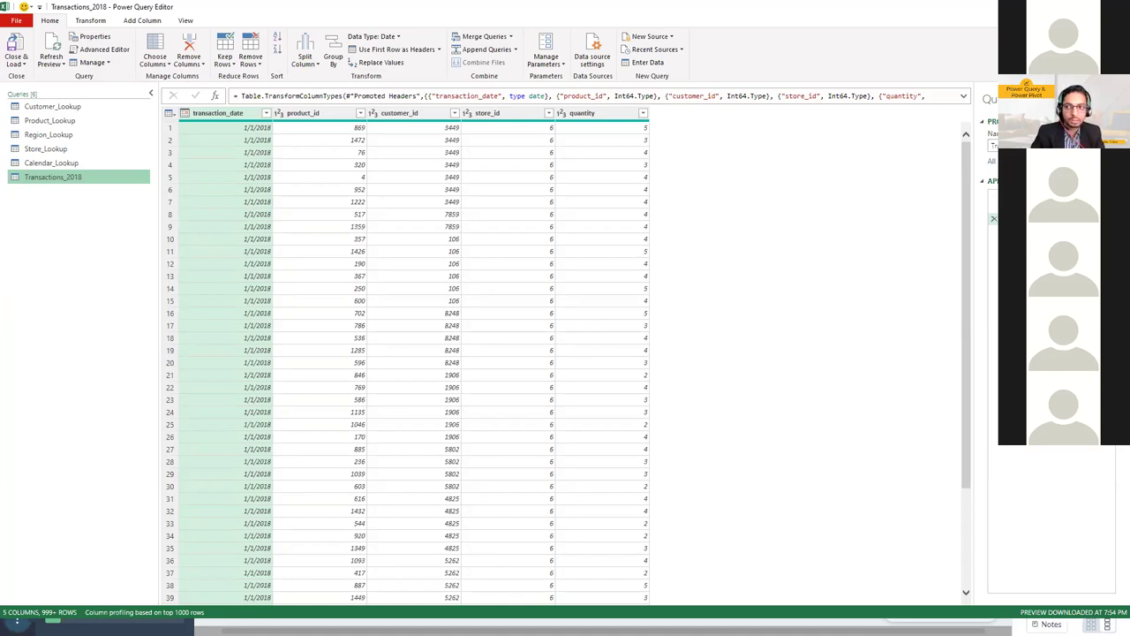
key(alt+Tab)
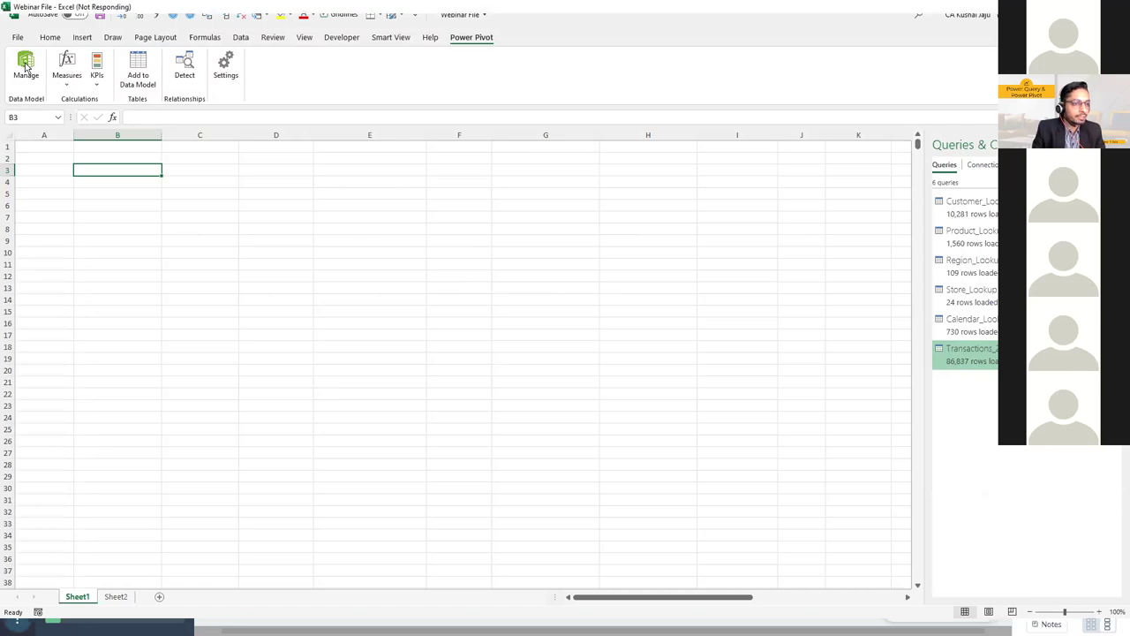
- Reopen the Power Pivot window and switch it to Diagram View
click(25, 67)
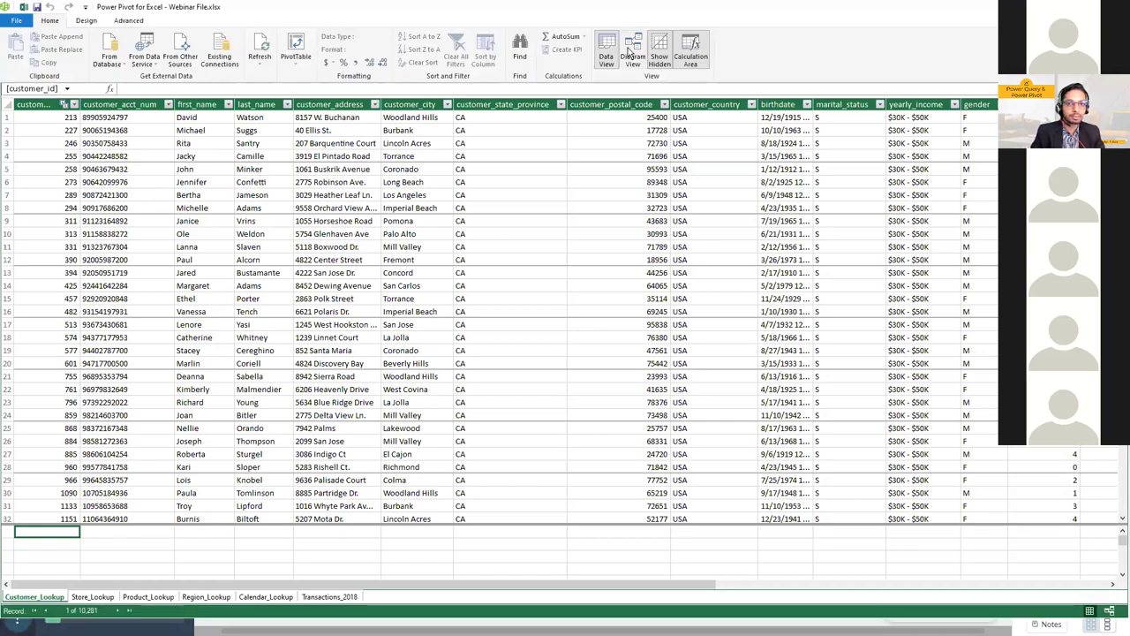
click(631, 55)
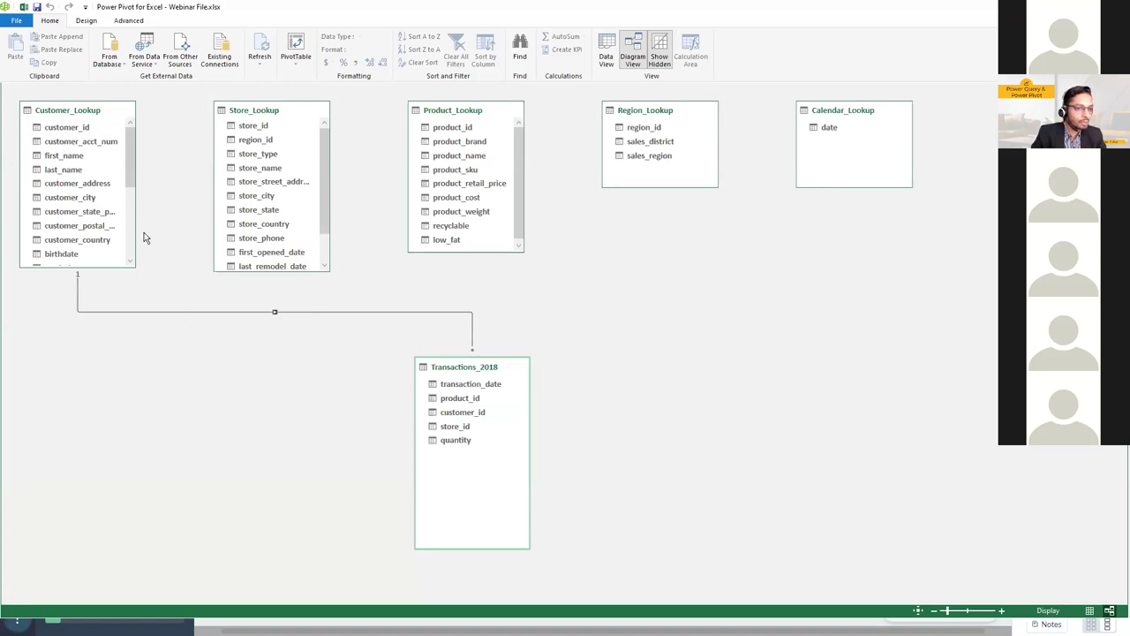
mouse_move(464, 367)
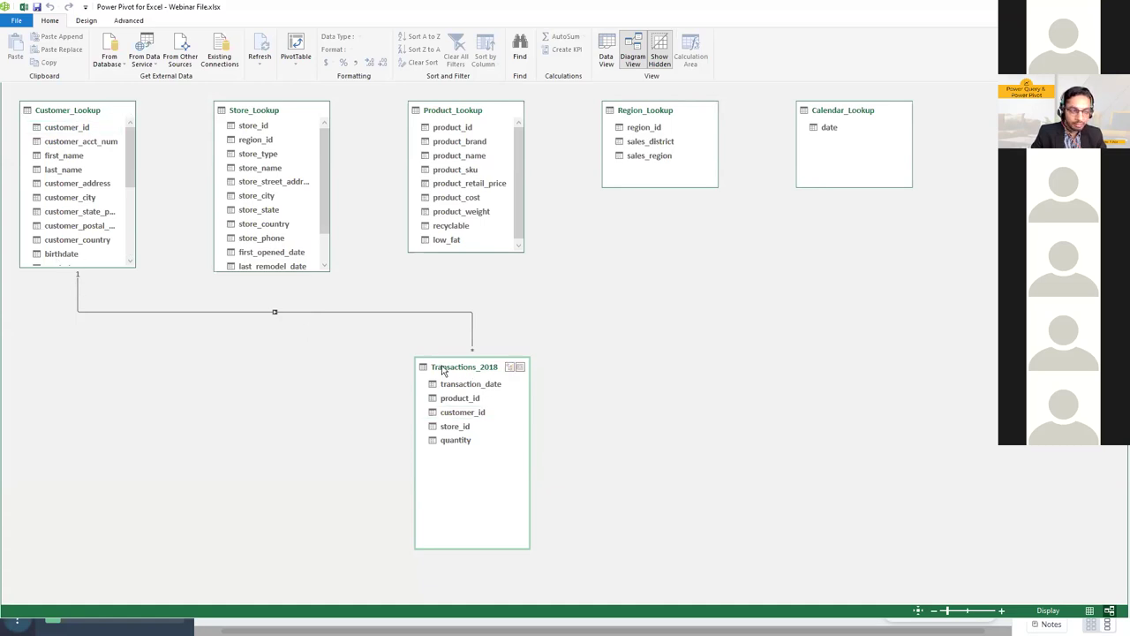
- Create a relationship from Store_Lookup's store_id to Transactions_2018's store_id
right_click(445, 369)
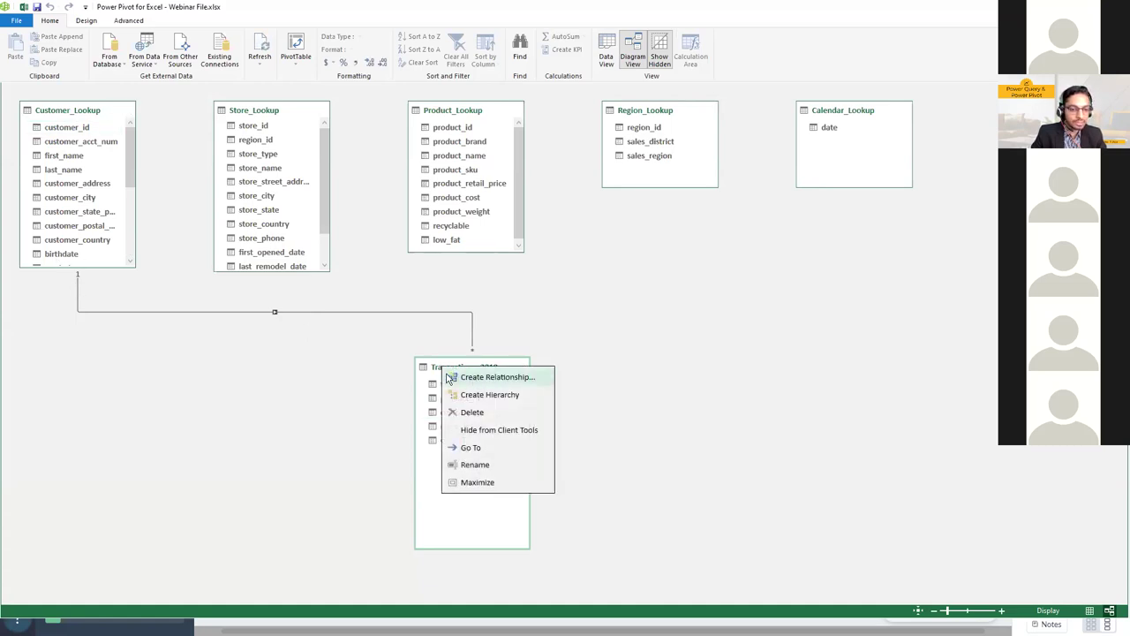
click(468, 378)
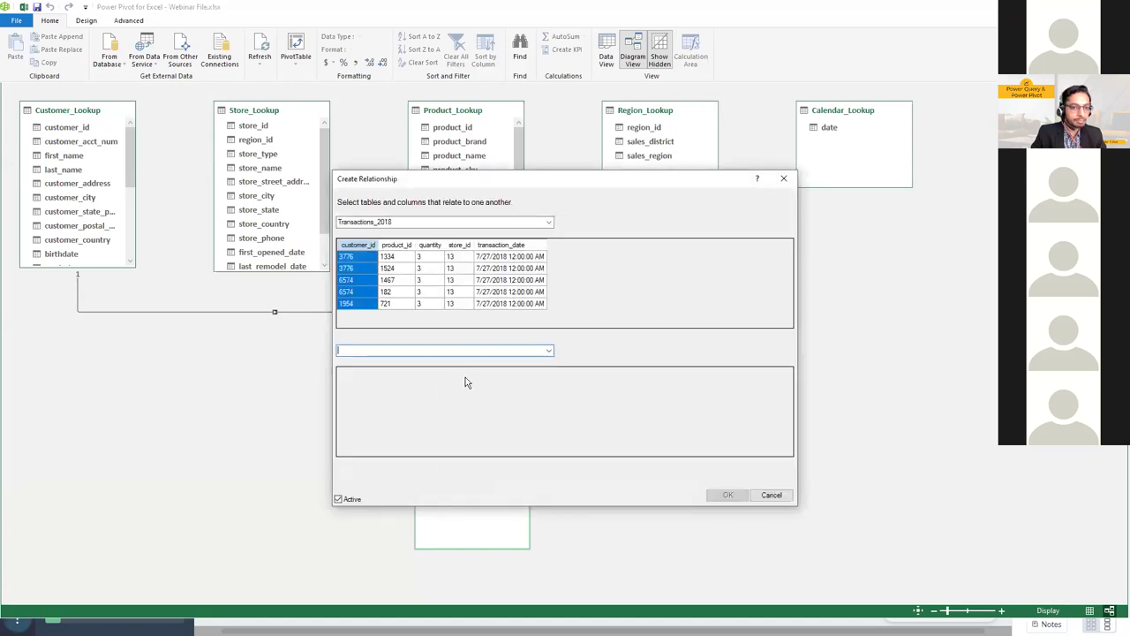
click(546, 224)
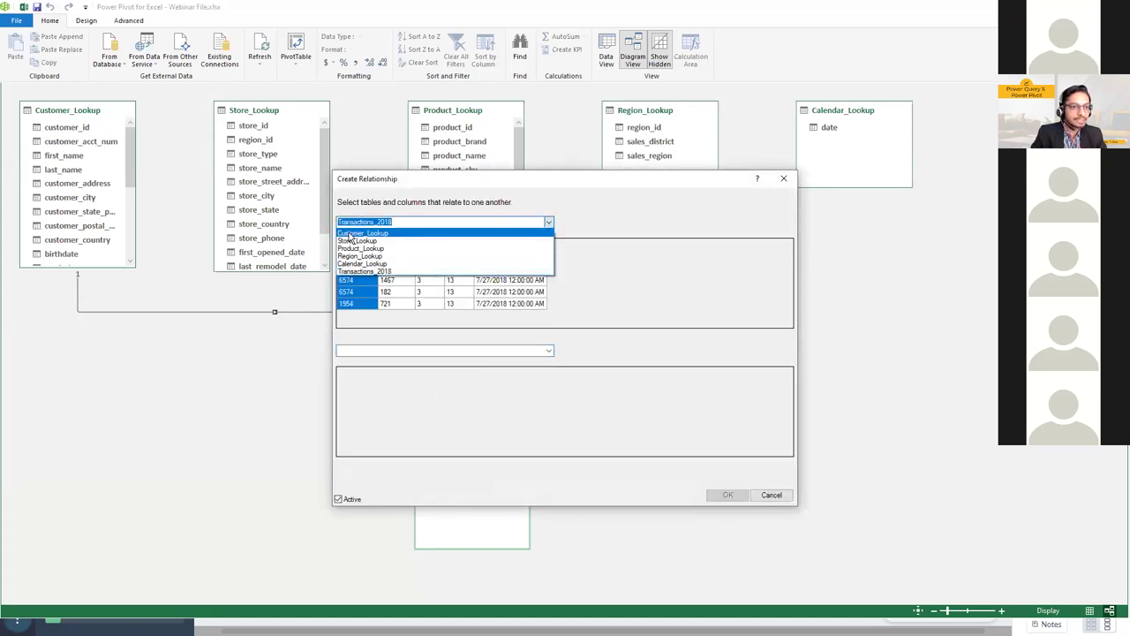
click(362, 240)
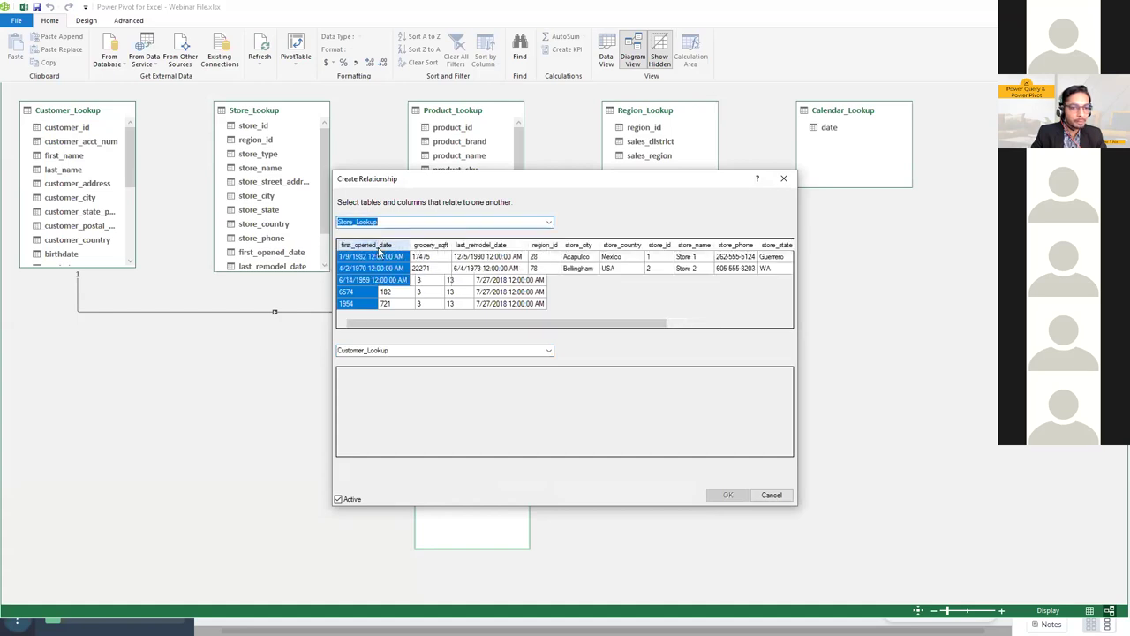
click(547, 350)
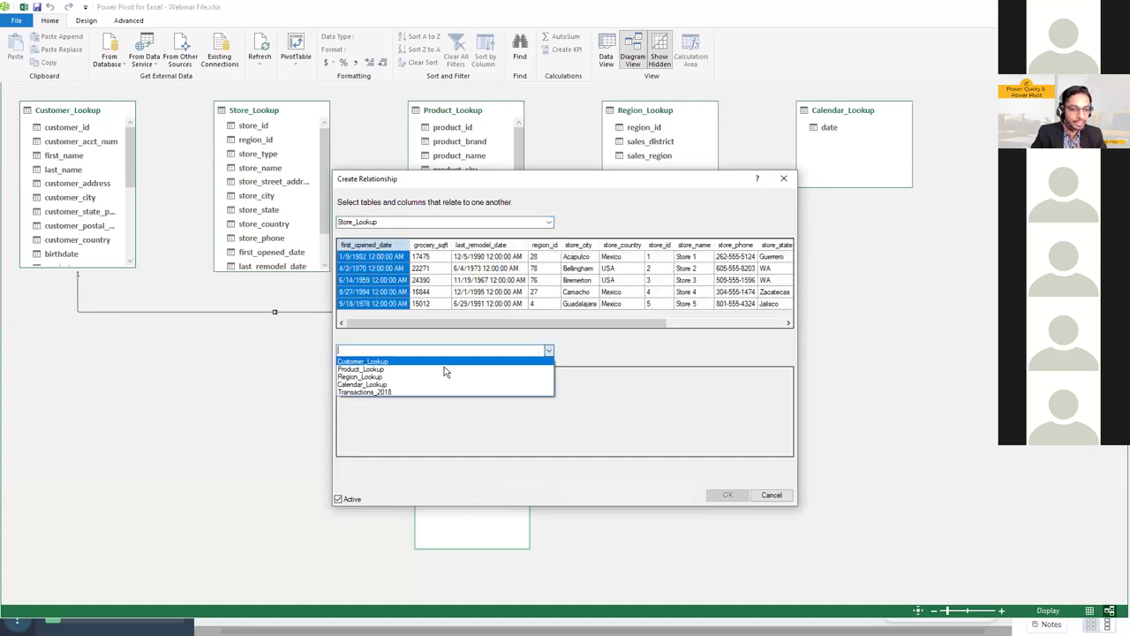
click(375, 391)
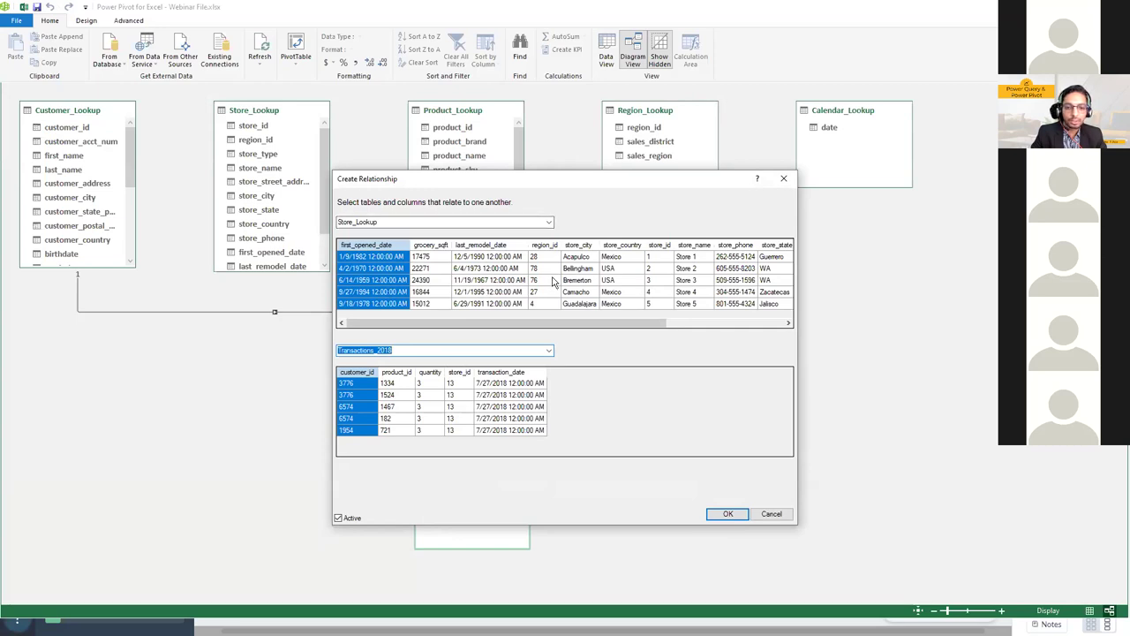
click(660, 245)
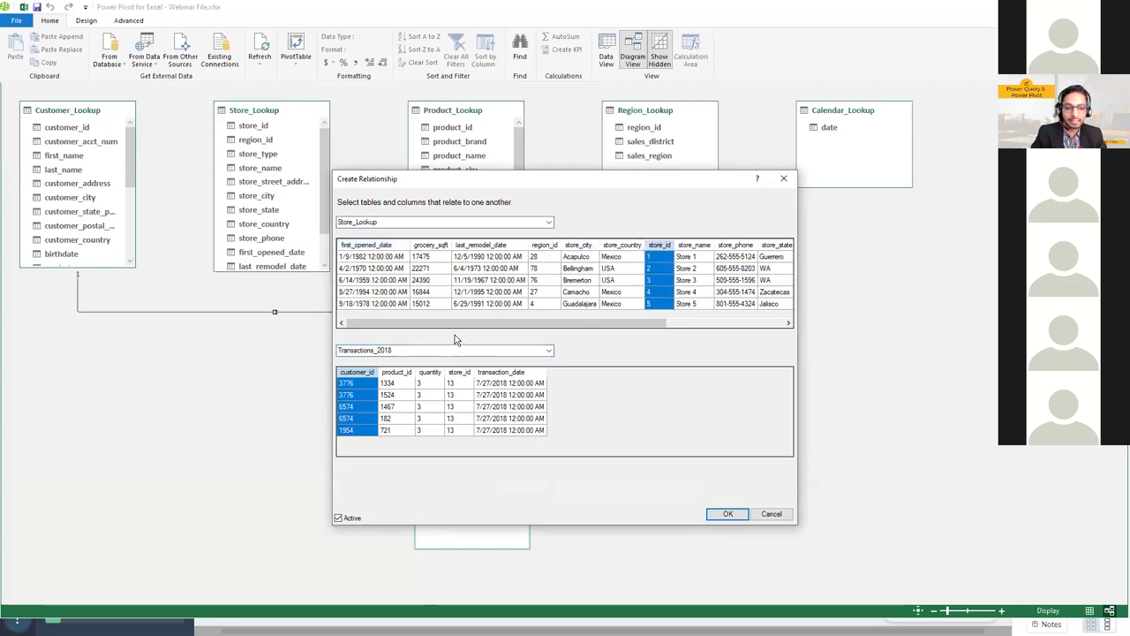
click(458, 371)
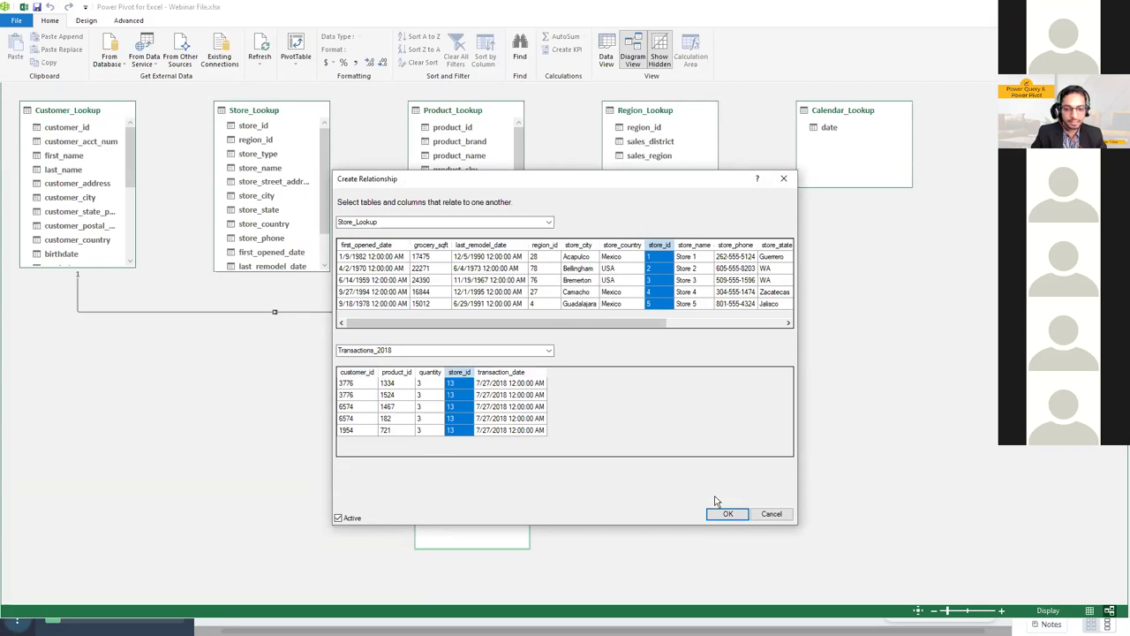
click(727, 520)
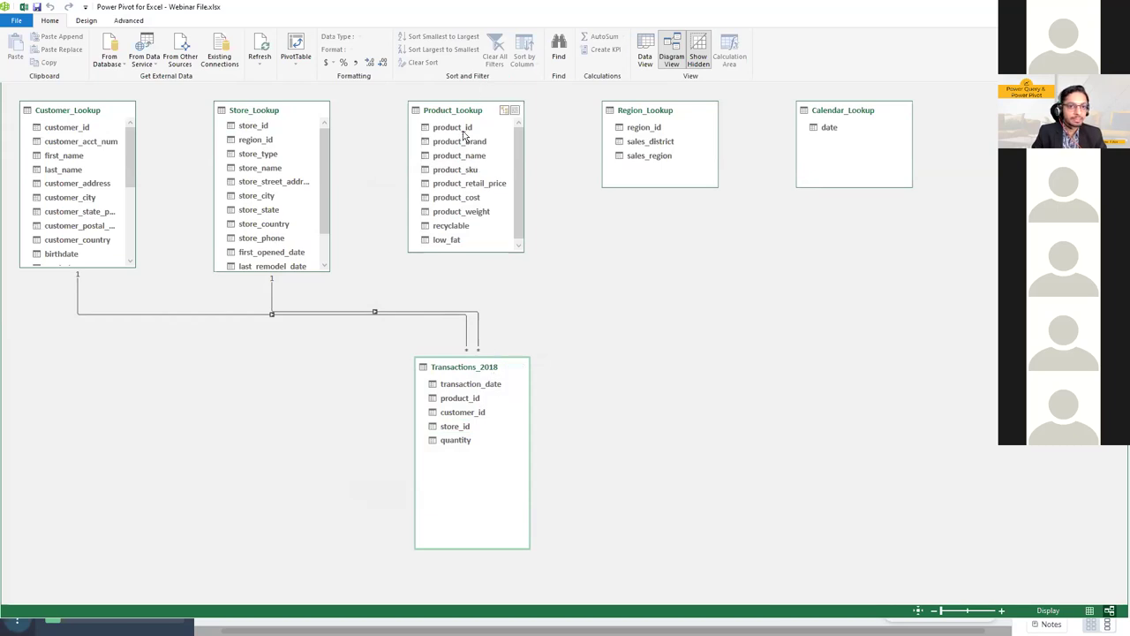
- Link Product_Lookup's product_id and Calendar_Lookup's date to Transactions_2018's product_id and transaction_date
drag(465, 131, 460, 157)
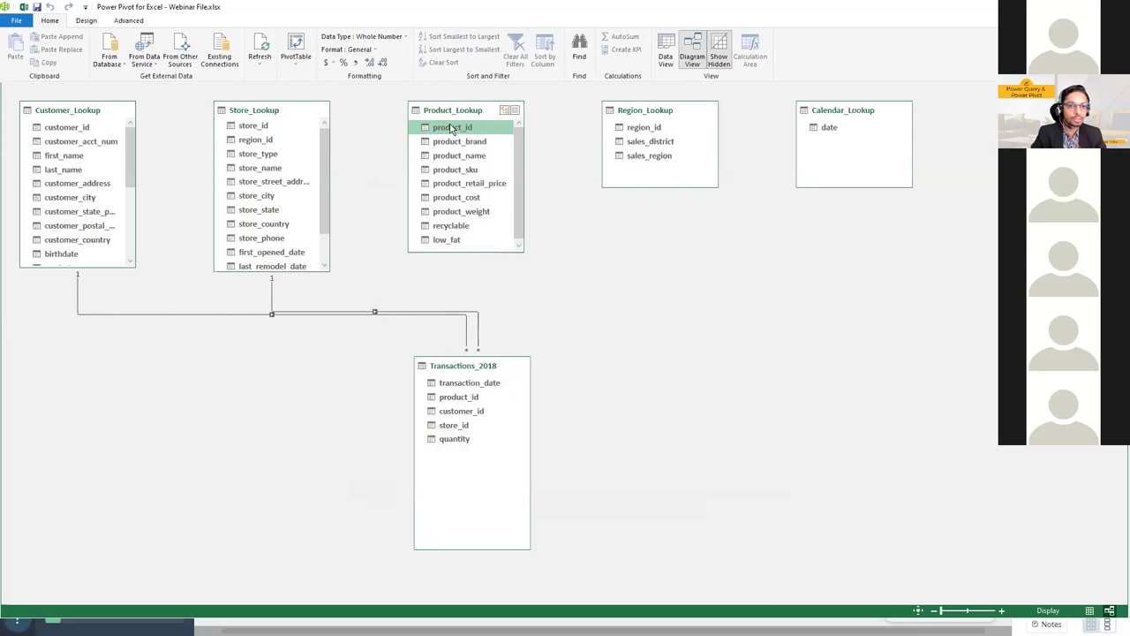
drag(460, 157, 457, 399)
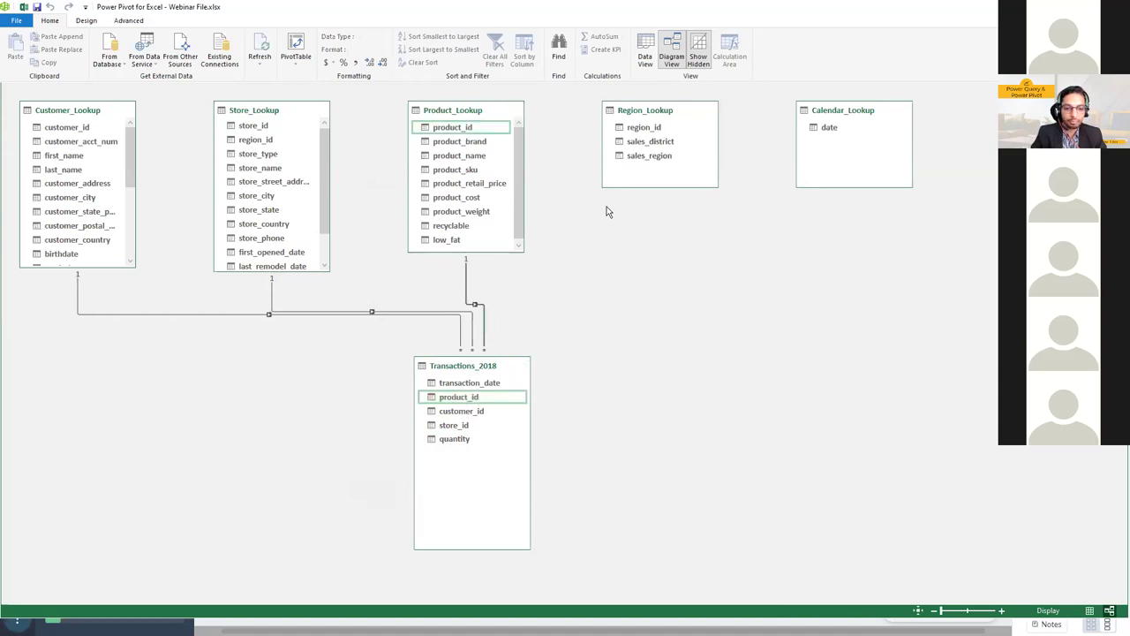
mouse_move(854, 141)
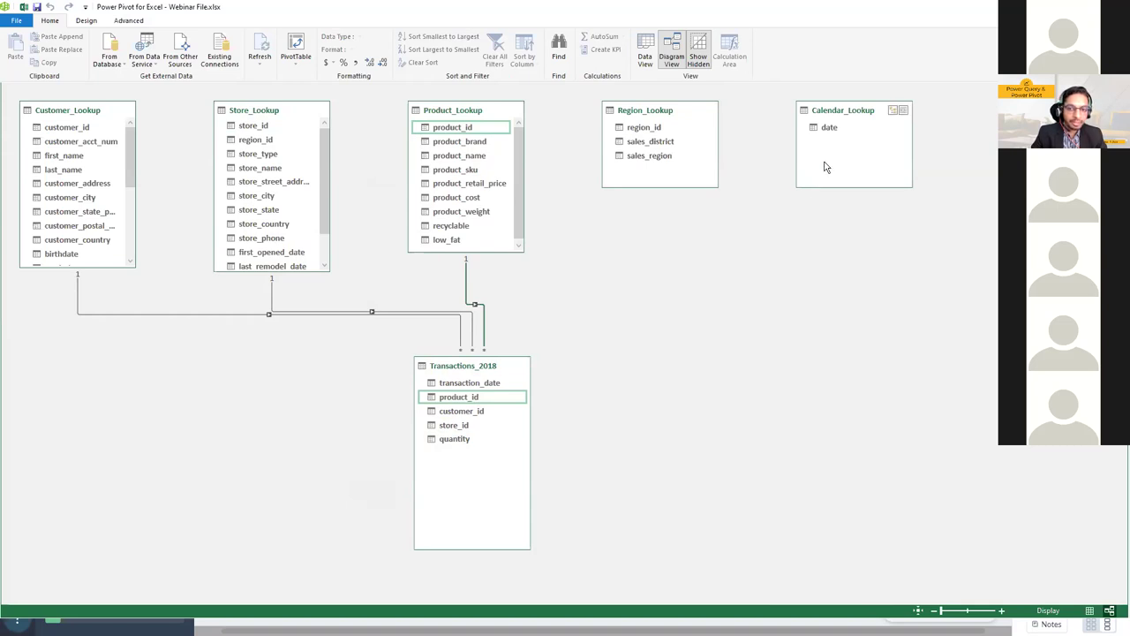
mouse_move(825, 132)
mouse_down()
mouse_move(433, 401)
mouse_move(439, 384)
mouse_up()
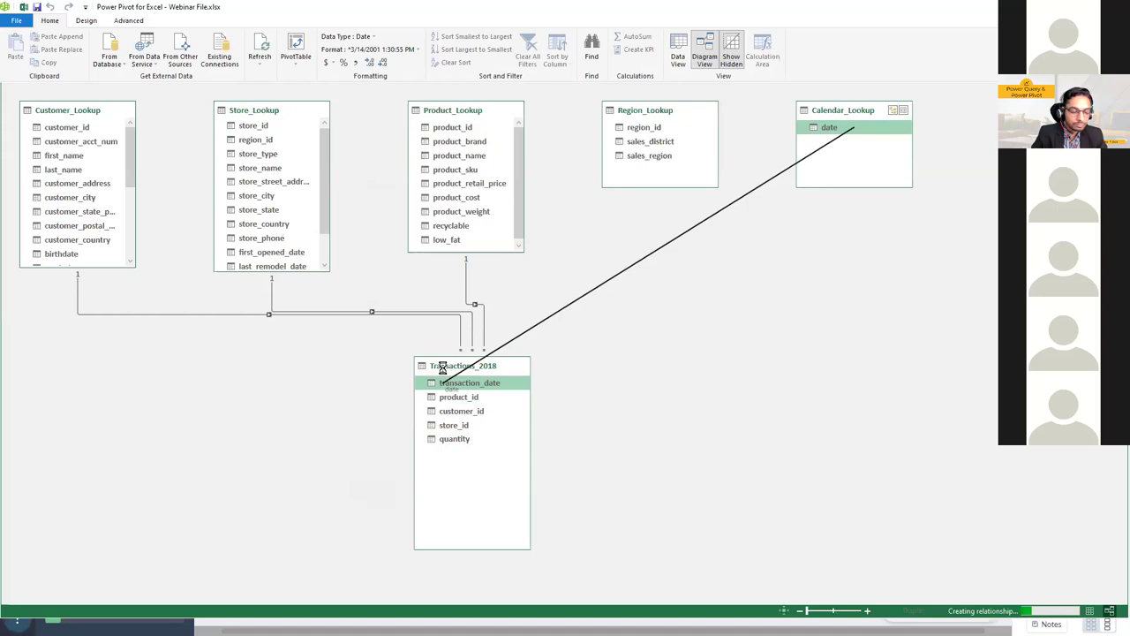
- Define a Store_Lookup store_id to Transactions_2018 store_id relationship in Create Relationship and confirm it
right_click(444, 372)
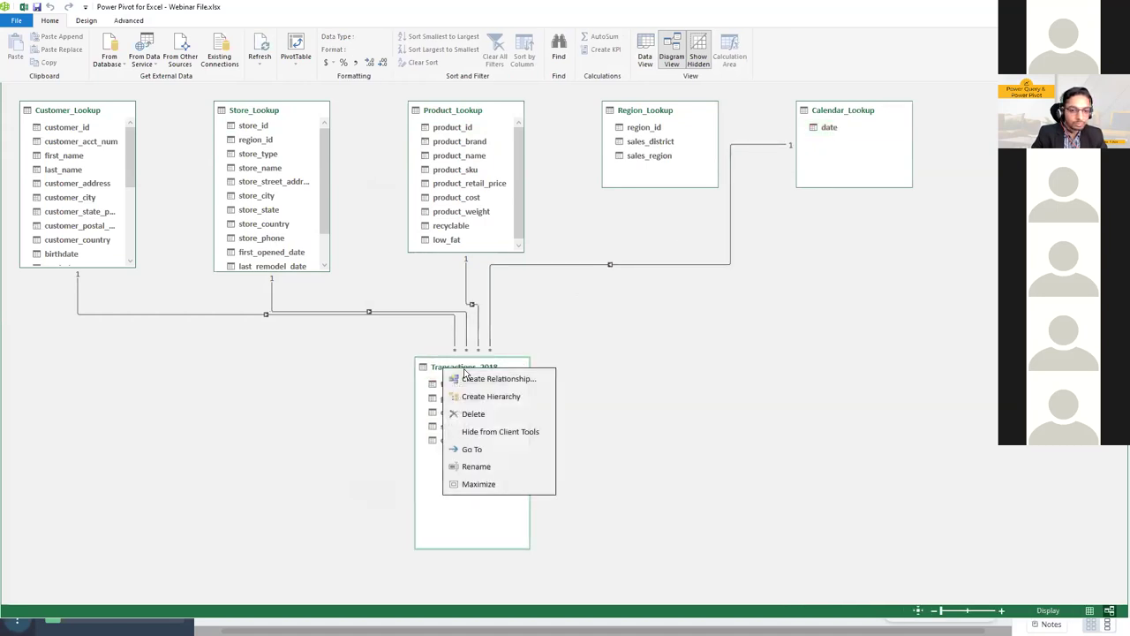
click(486, 379)
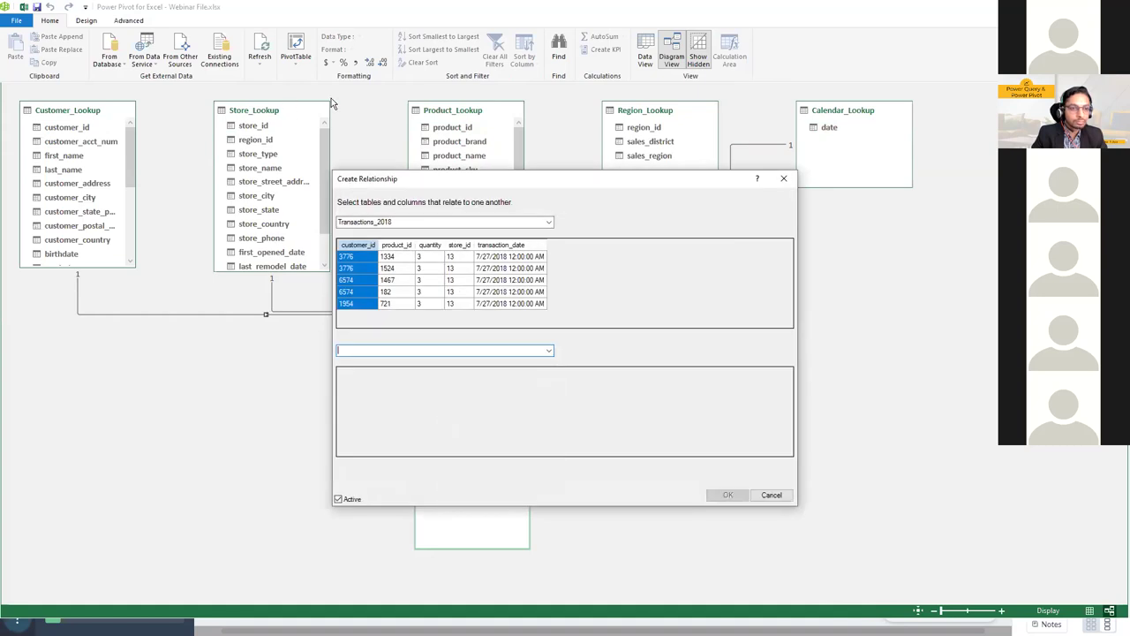
click(477, 222)
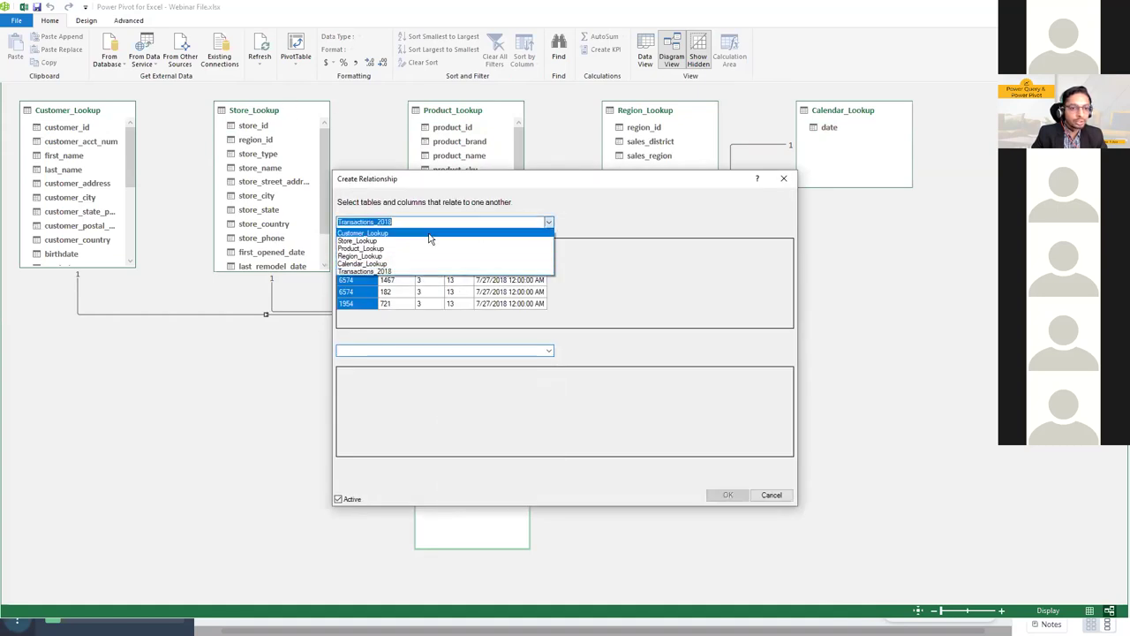
click(378, 241)
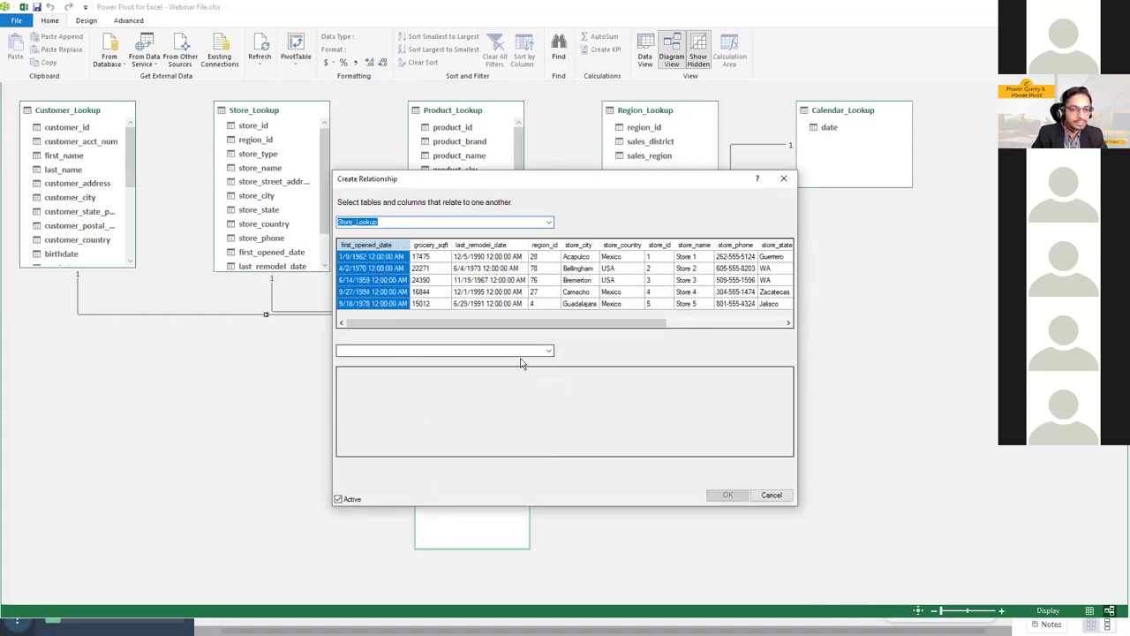
click(538, 352)
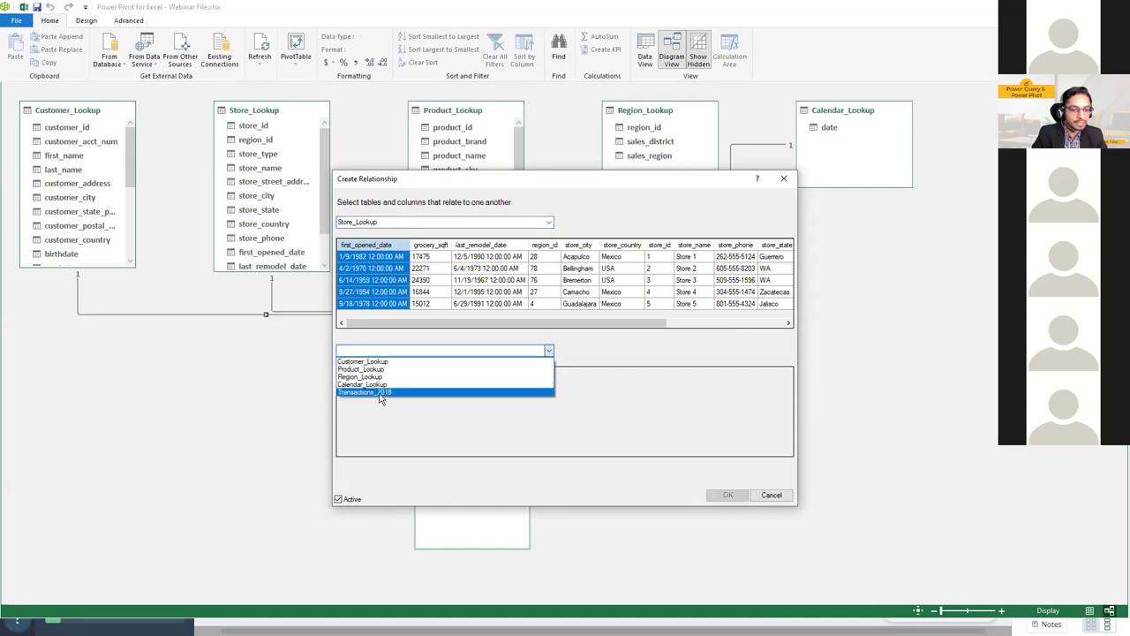
click(378, 393)
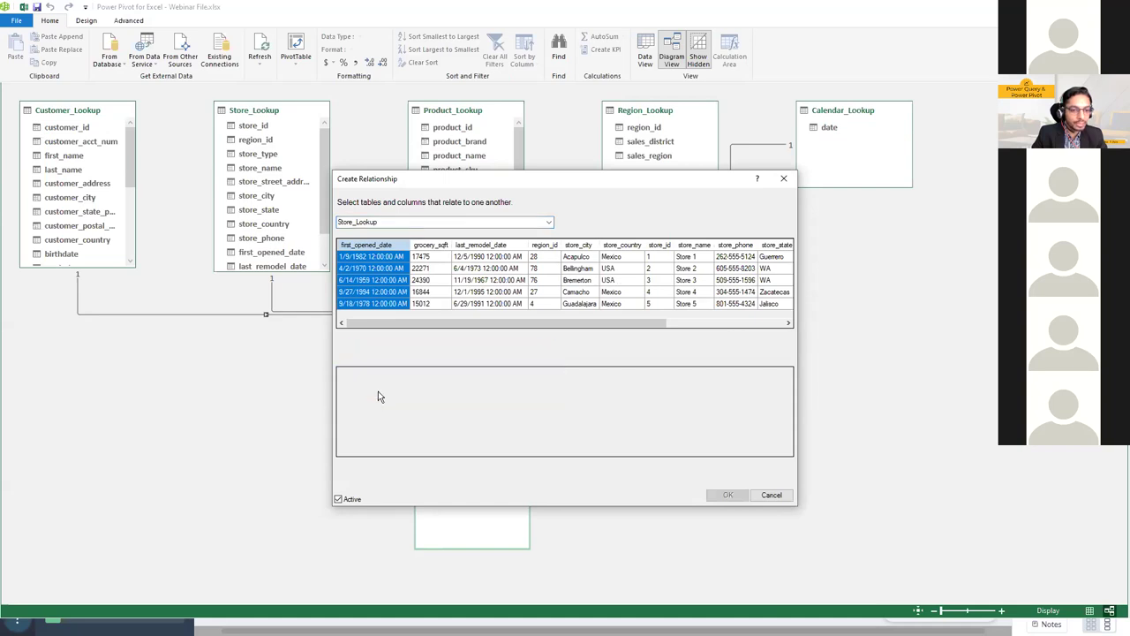
click(658, 249)
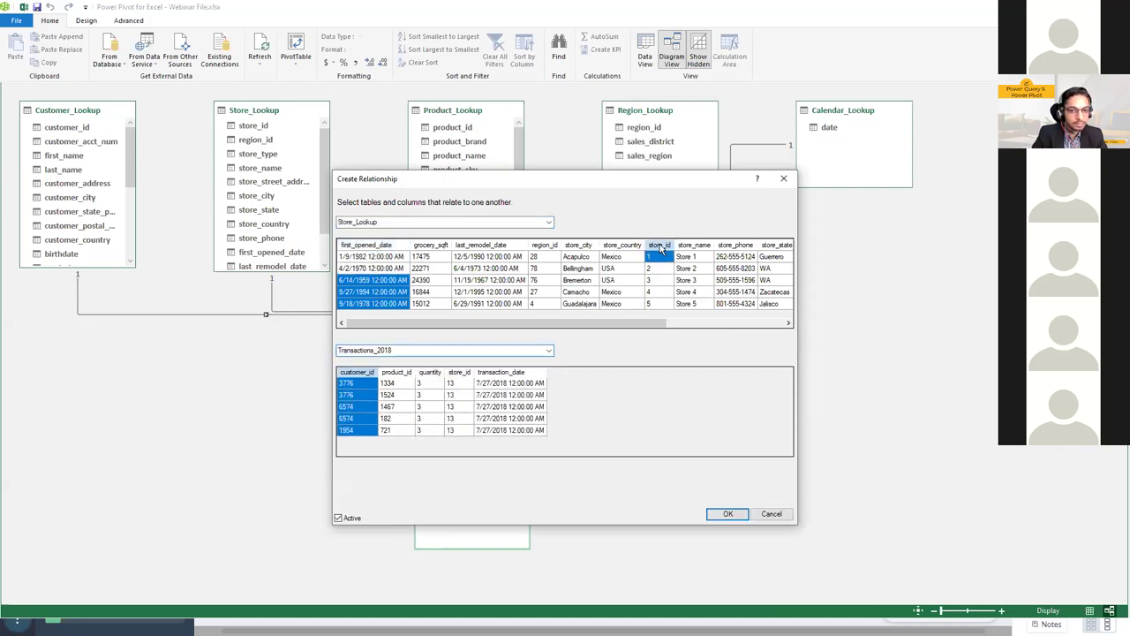
click(459, 373)
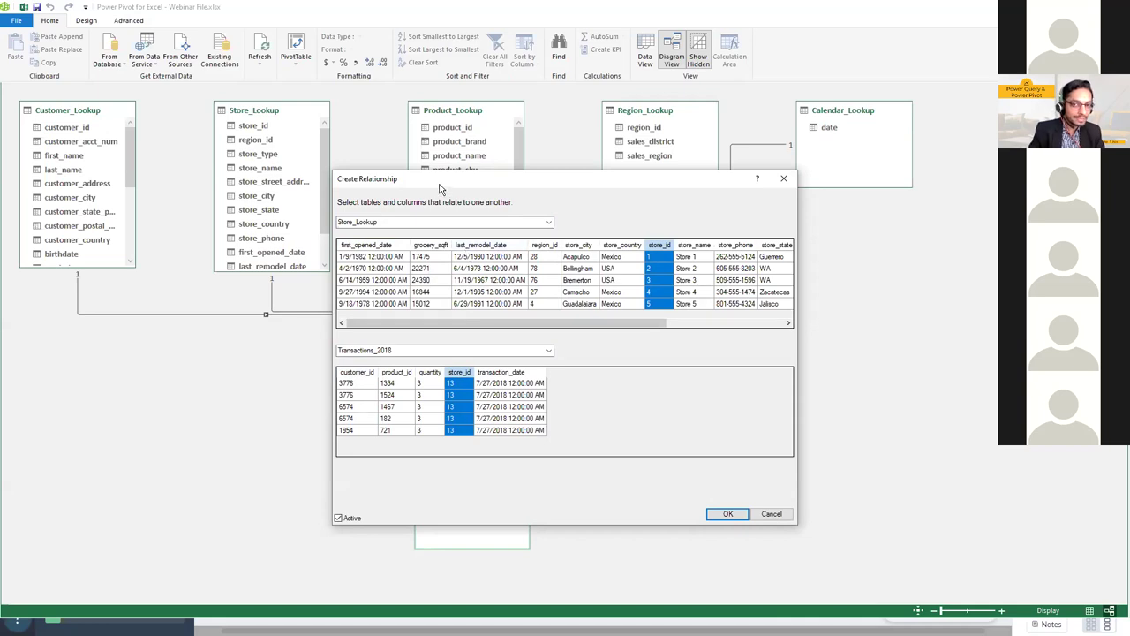
drag(440, 182, 450, 179)
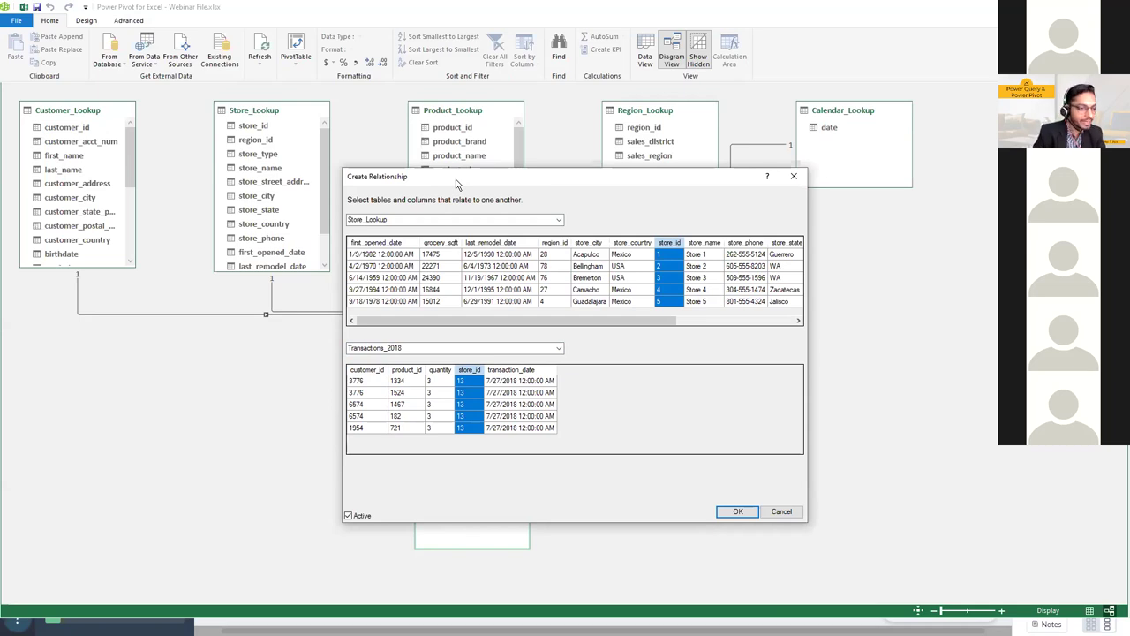
drag(455, 179, 493, 199)
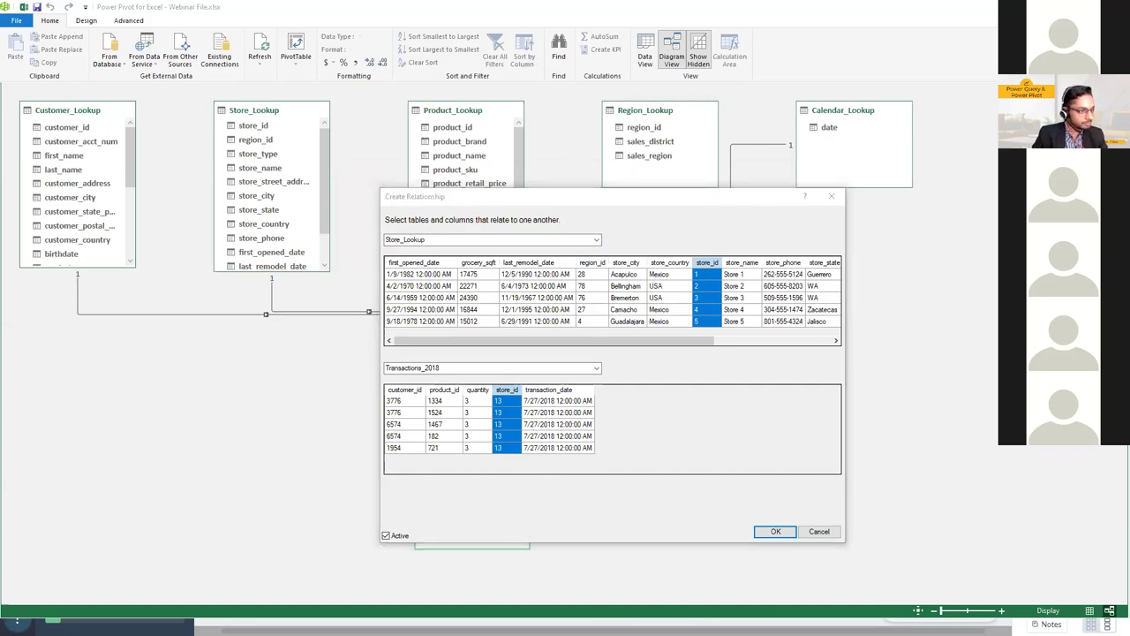
click(819, 532)
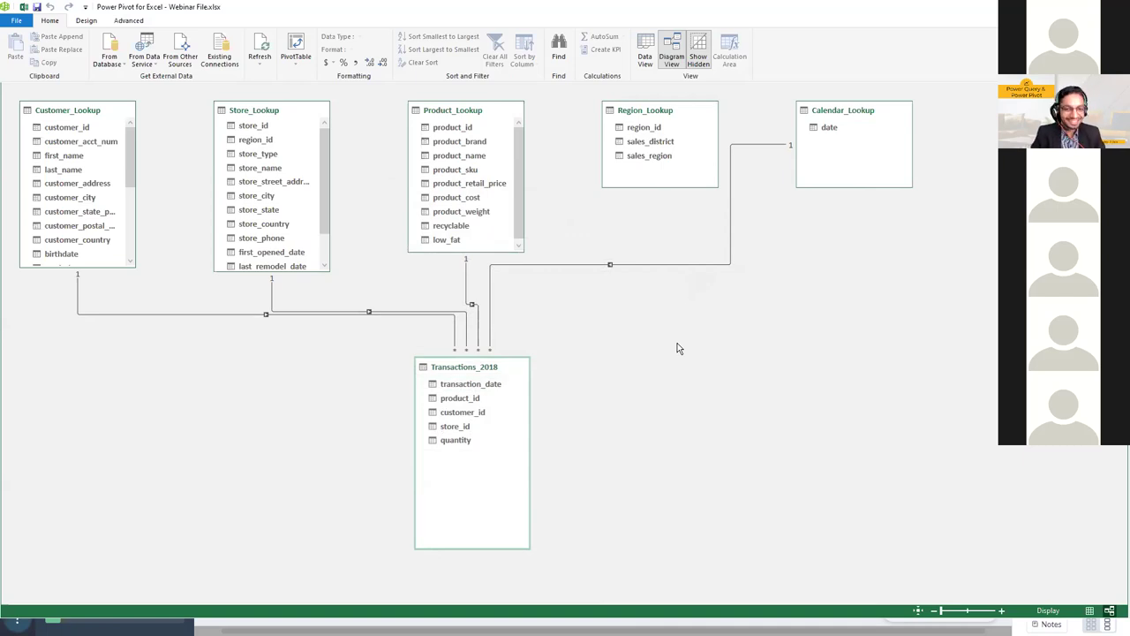
- Lower Transactions_2018, put Region_Lookup beside Store_Lookup, shift Calendar_Lookup left, and move Product_Lookup right
mouse_move(484, 366)
drag(481, 378, 472, 417)
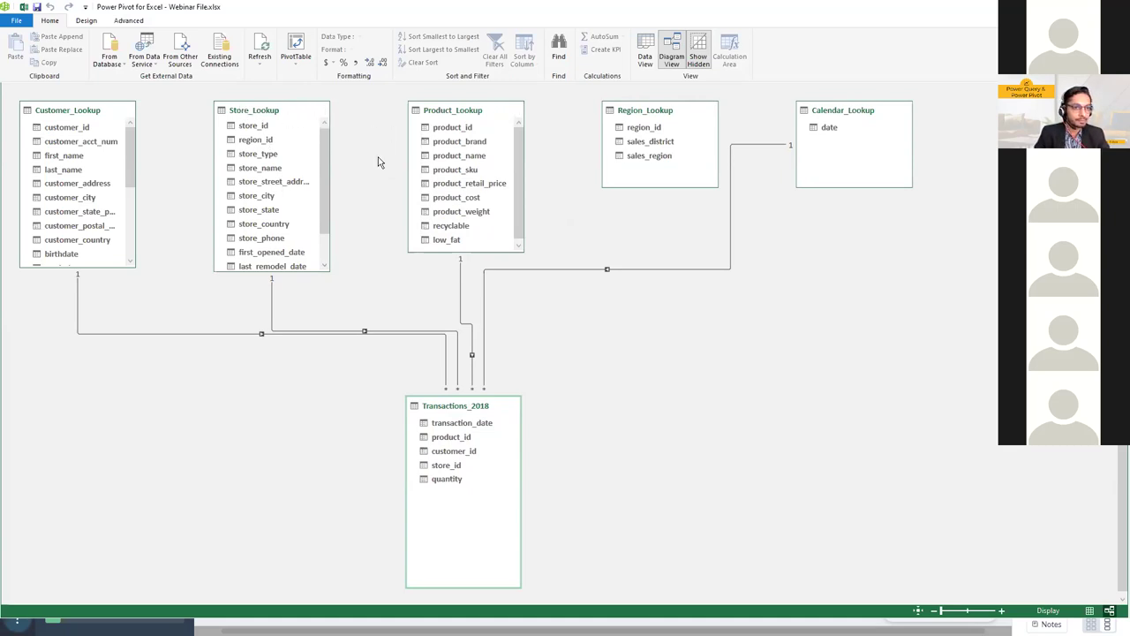
mouse_move(649, 110)
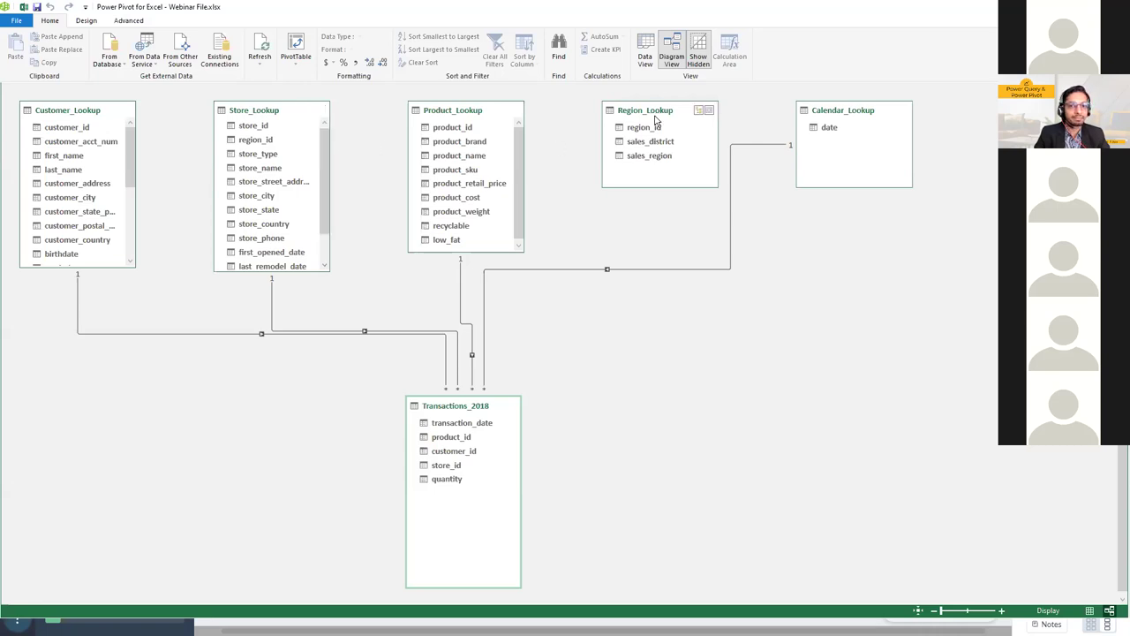
click(656, 128)
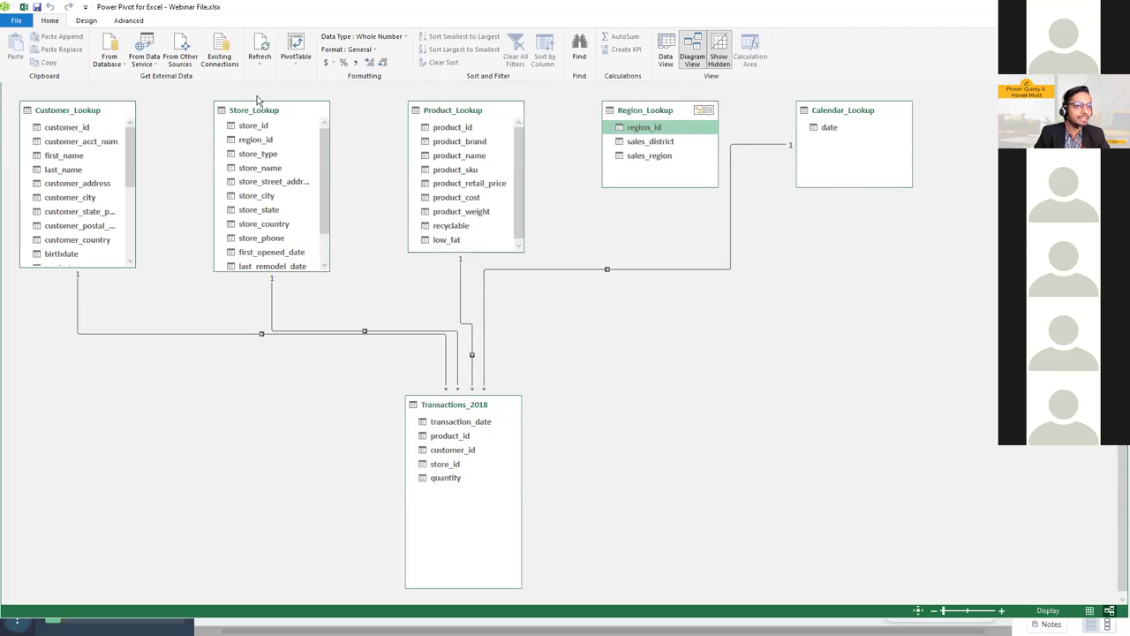
click(278, 113)
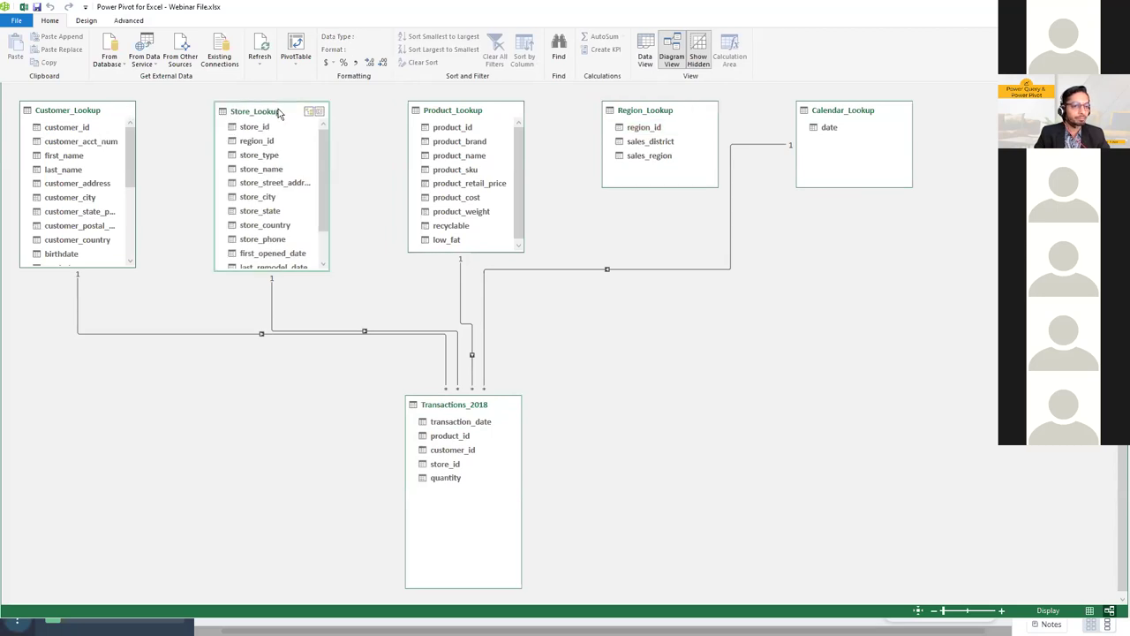
drag(446, 110, 740, 130)
drag(927, 134, 971, 128)
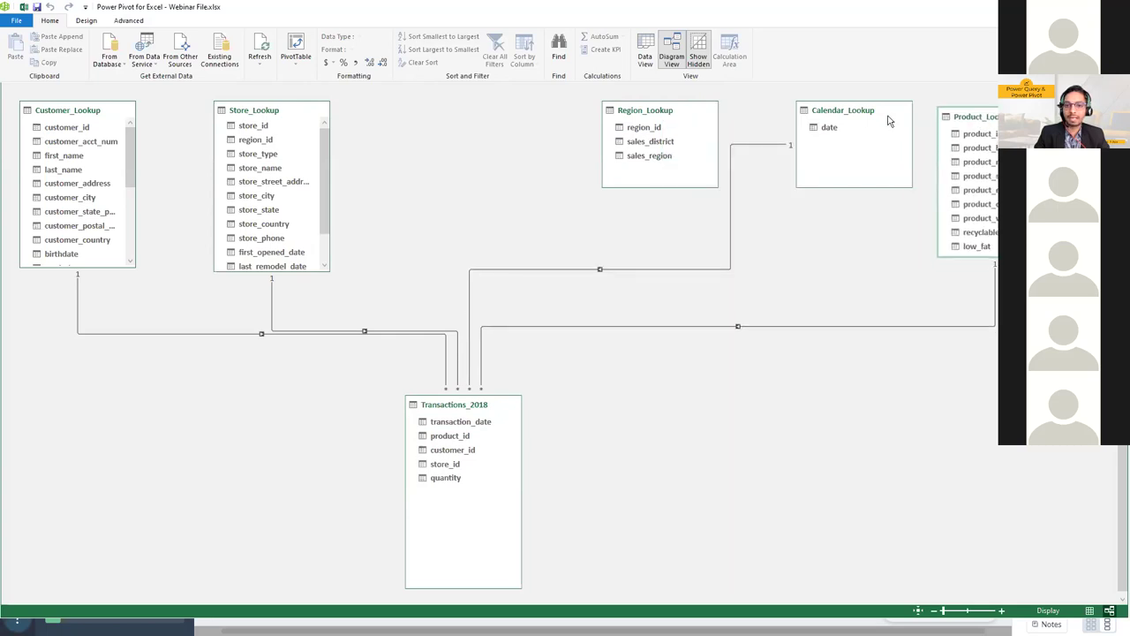
click(661, 111)
drag(492, 116, 424, 113)
drag(840, 122, 661, 129)
mouse_move(968, 122)
mouse_down()
mouse_move(763, 128)
mouse_move(825, 123)
mouse_up()
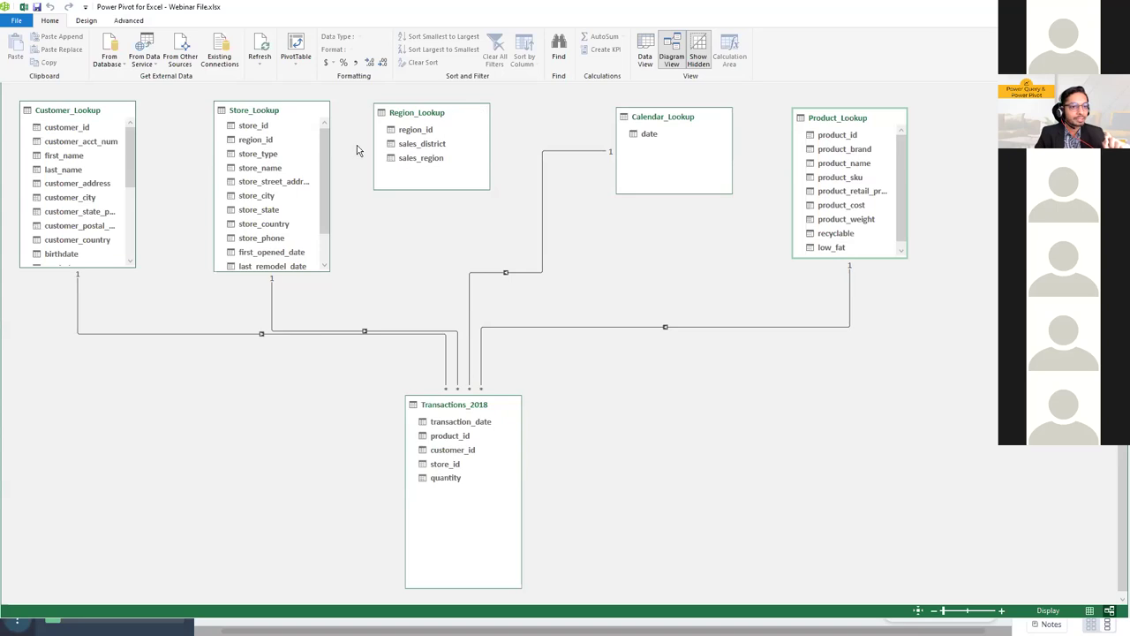
click(261, 142)
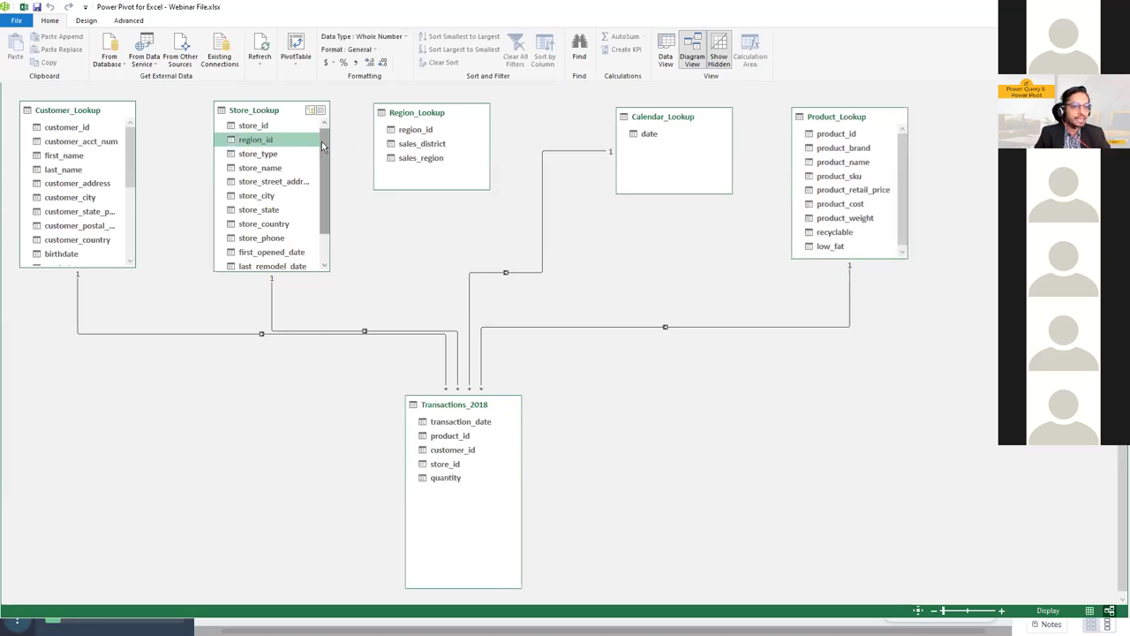
click(414, 132)
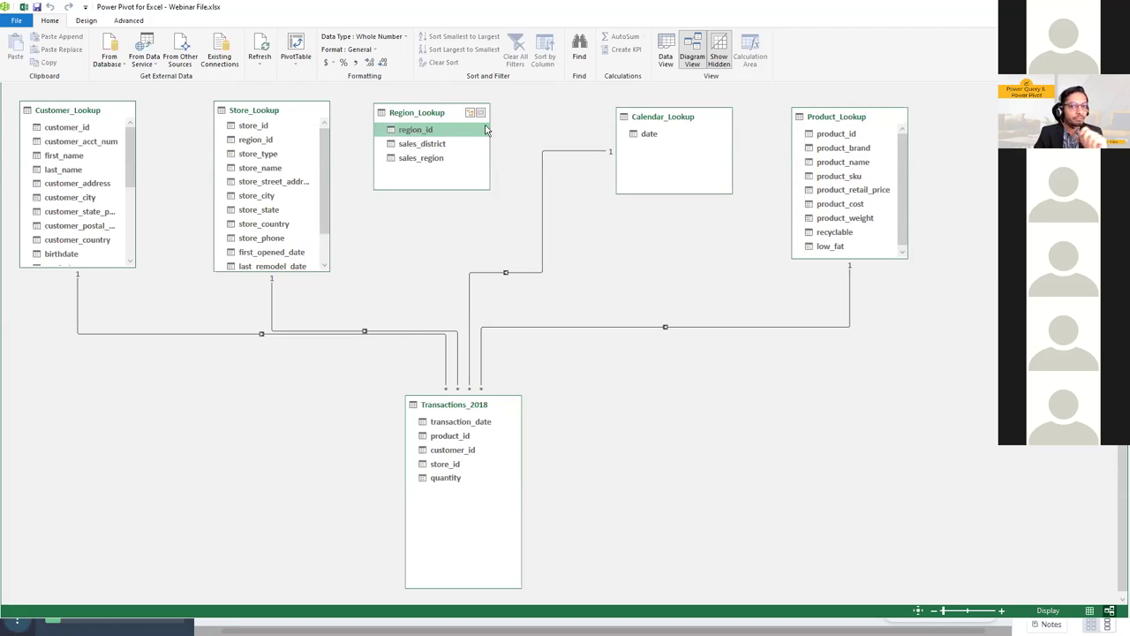
click(664, 58)
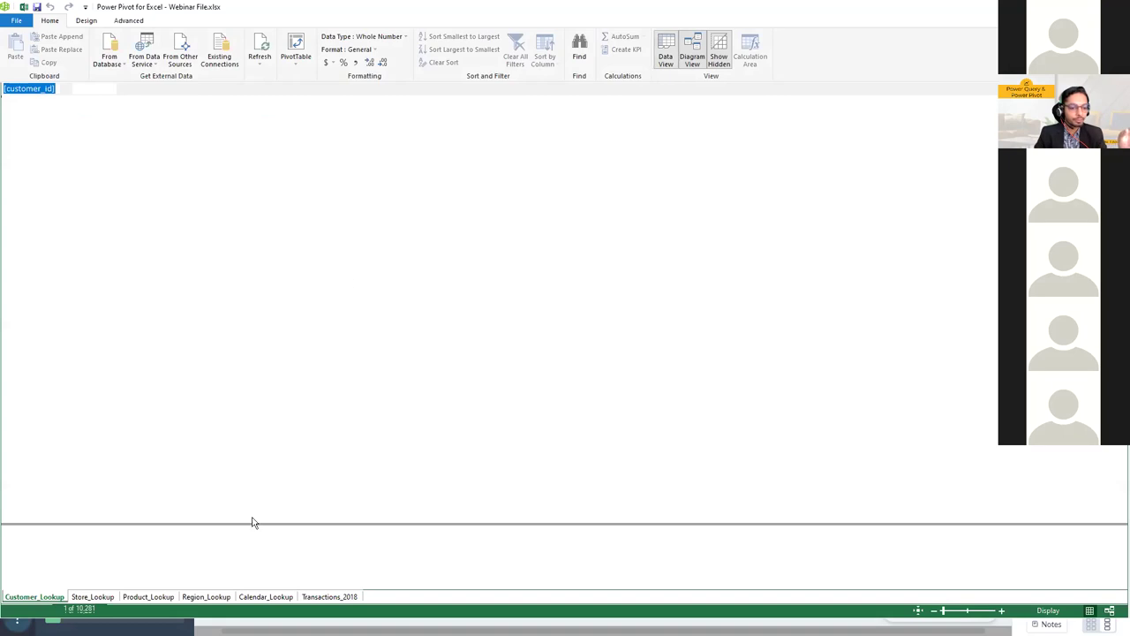
click(195, 596)
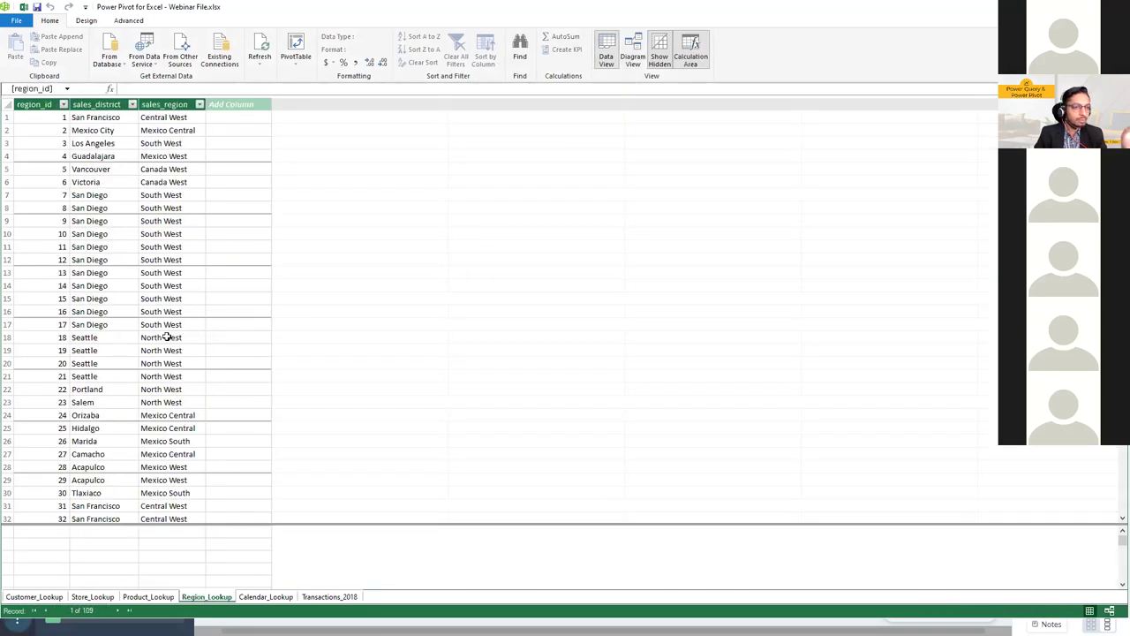
click(56, 104)
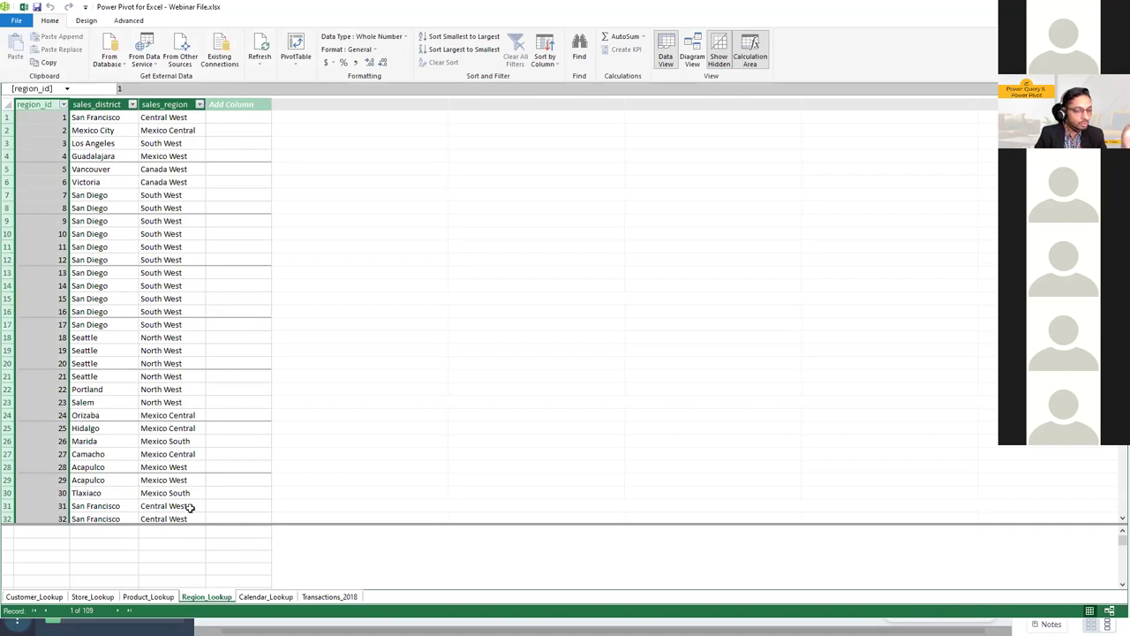
click(93, 596)
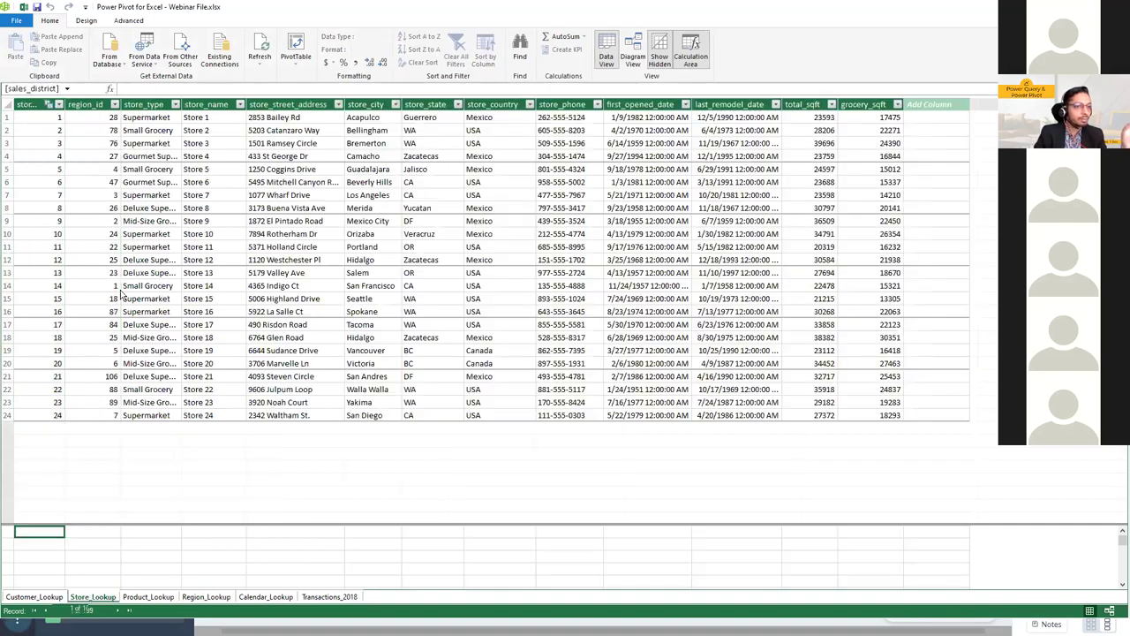
click(95, 103)
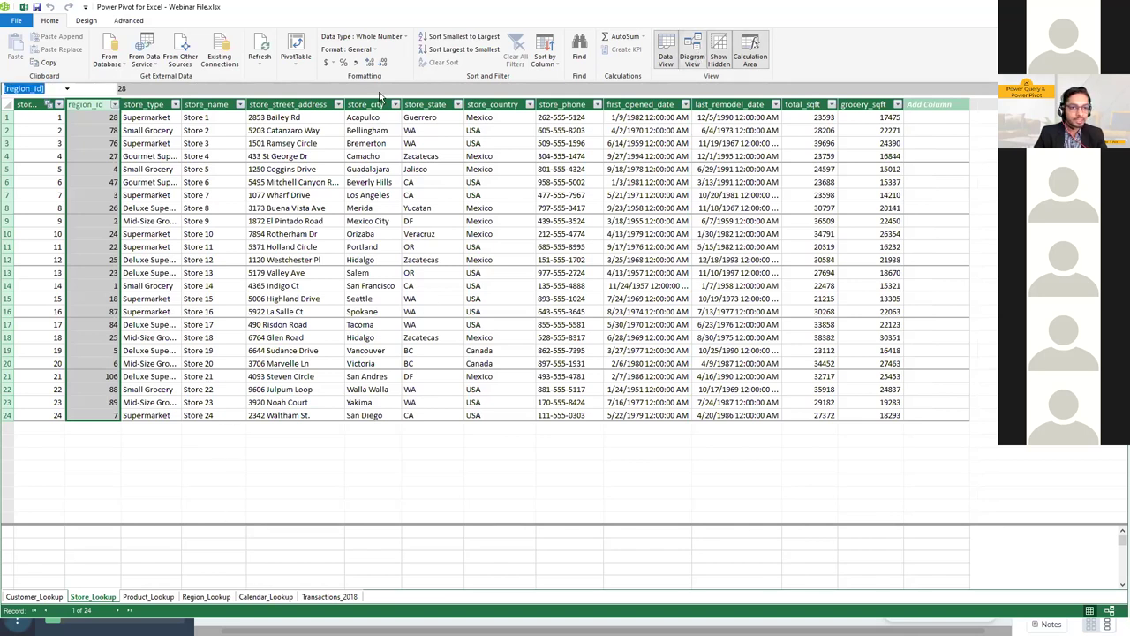
key(ctrl+shift+d)
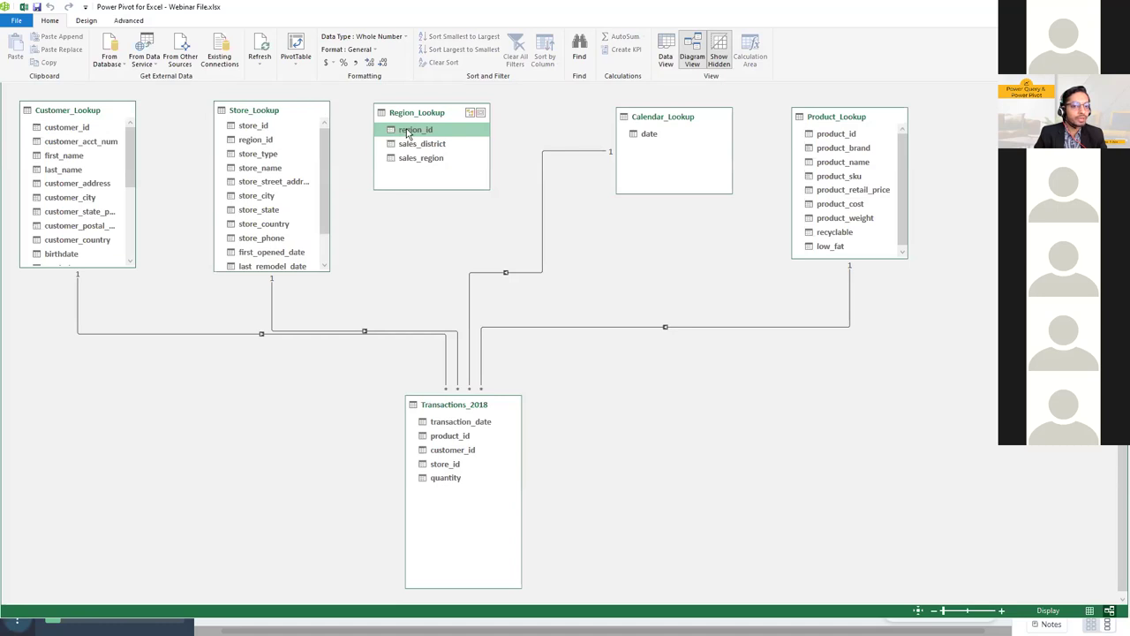
- Join Region_Lookup to Store_Lookup on region_id and check the linked fields
drag(408, 132, 263, 137)
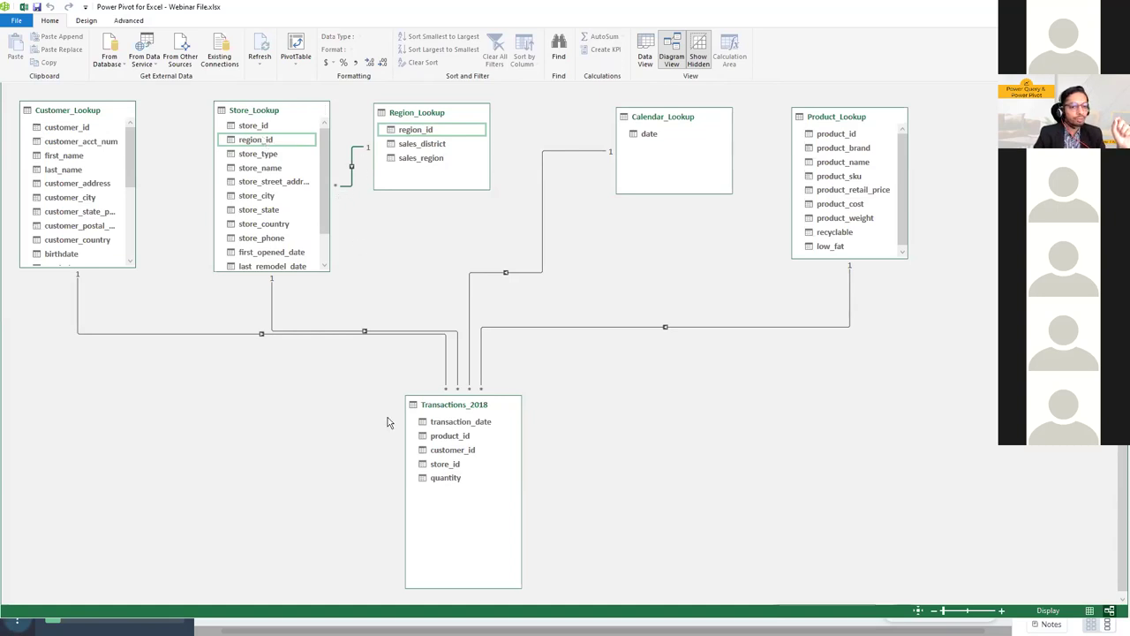
mouse_move(453, 404)
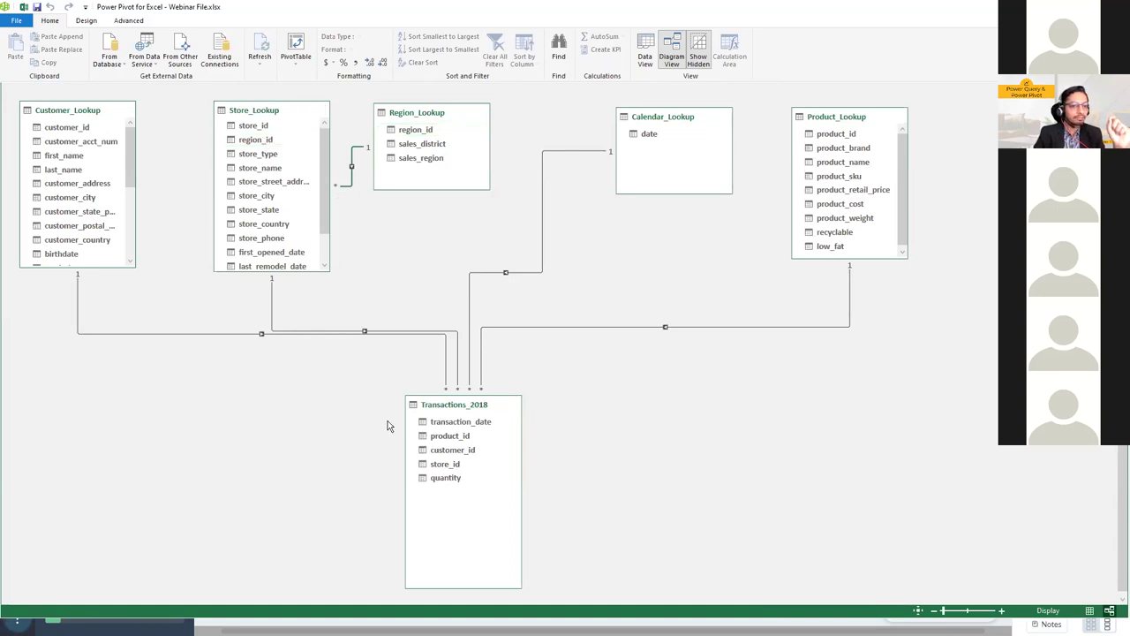
click(309, 140)
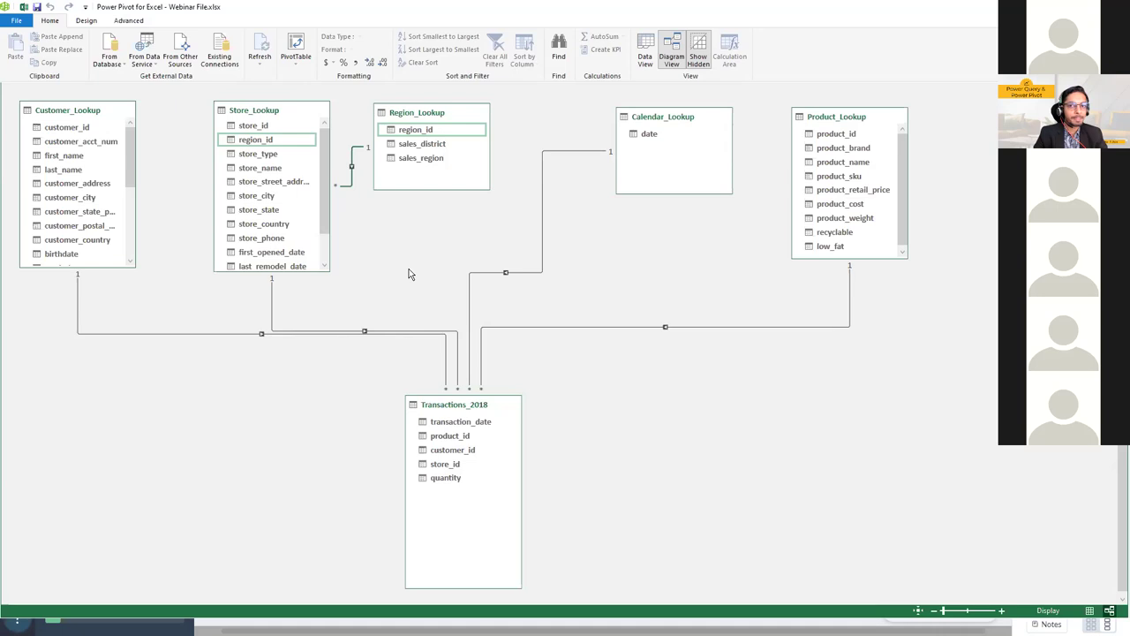
- Attempt to delete Calendar_Lookup from the model, dismissing the query-created table warning
click(495, 229)
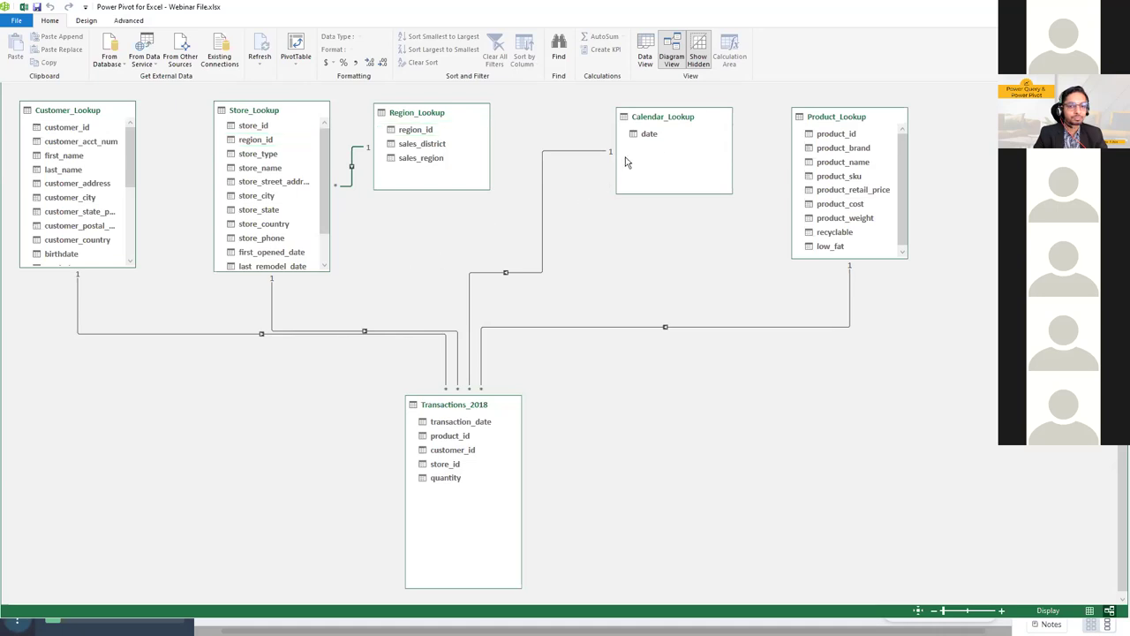
click(653, 122)
right_click(666, 115)
click(696, 159)
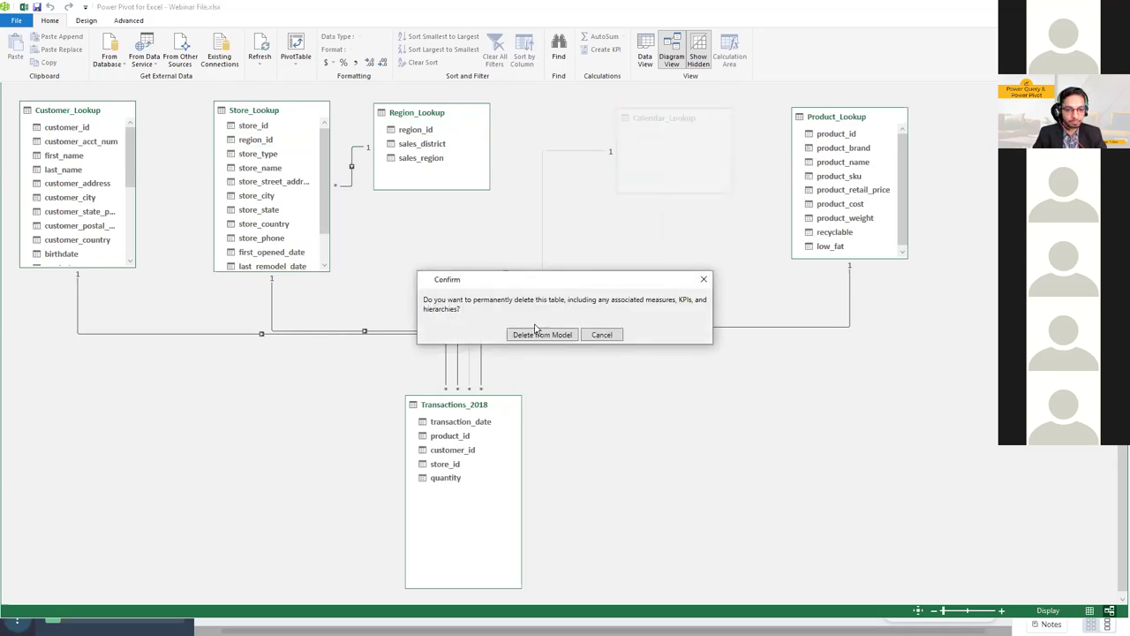
click(536, 332)
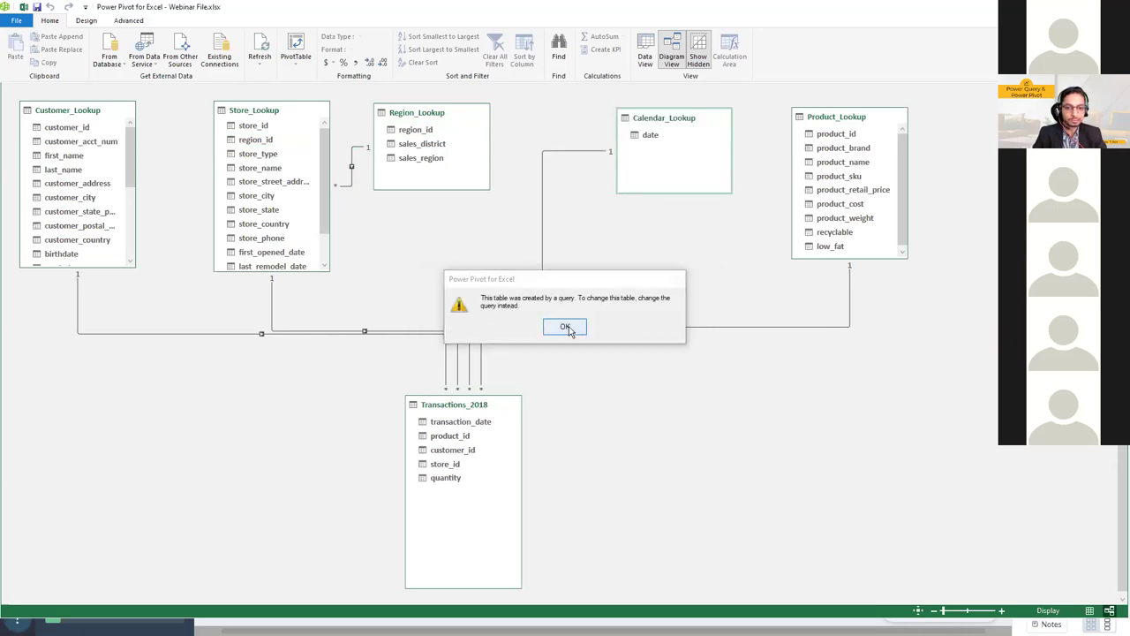
click(565, 327)
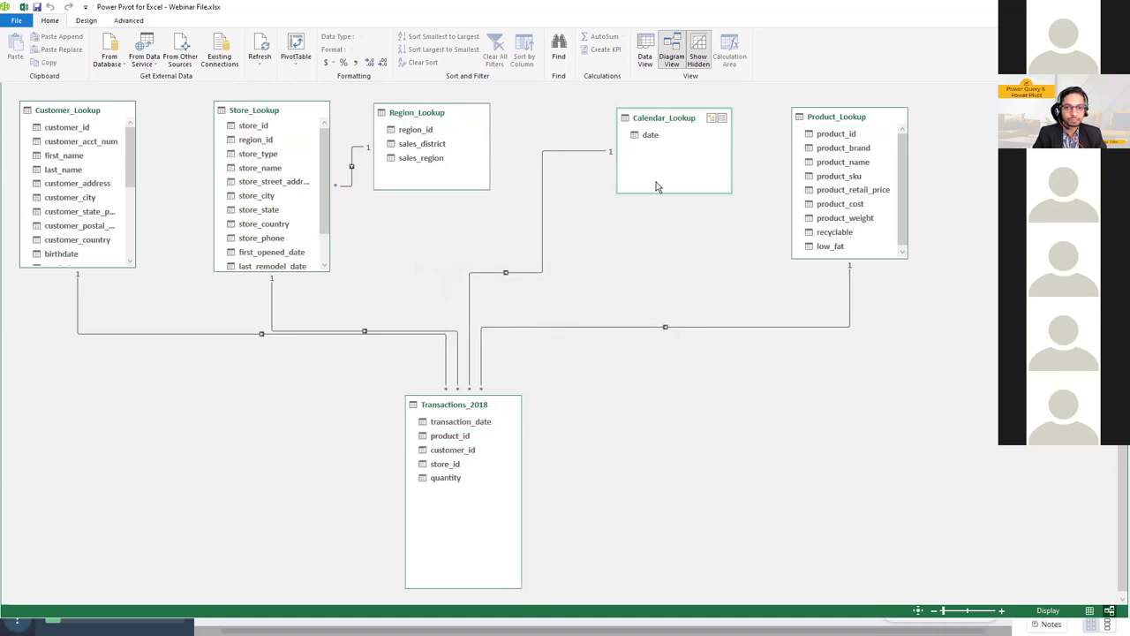
- Hide Calendar_Lookup from client tools
right_click(649, 124)
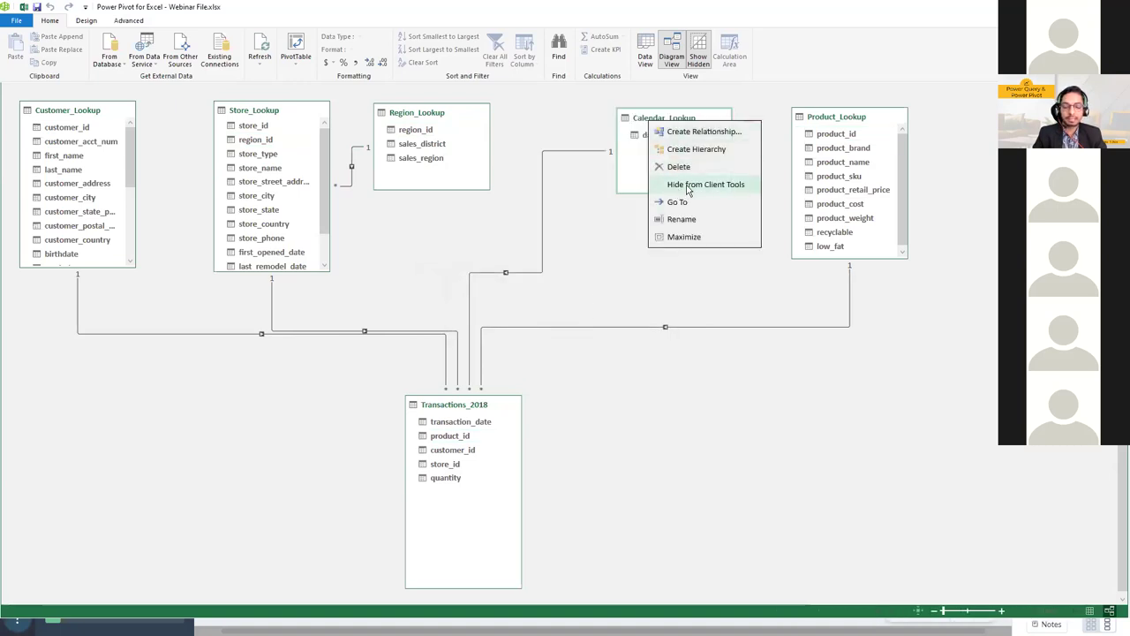
click(686, 189)
drag(664, 122, 665, 143)
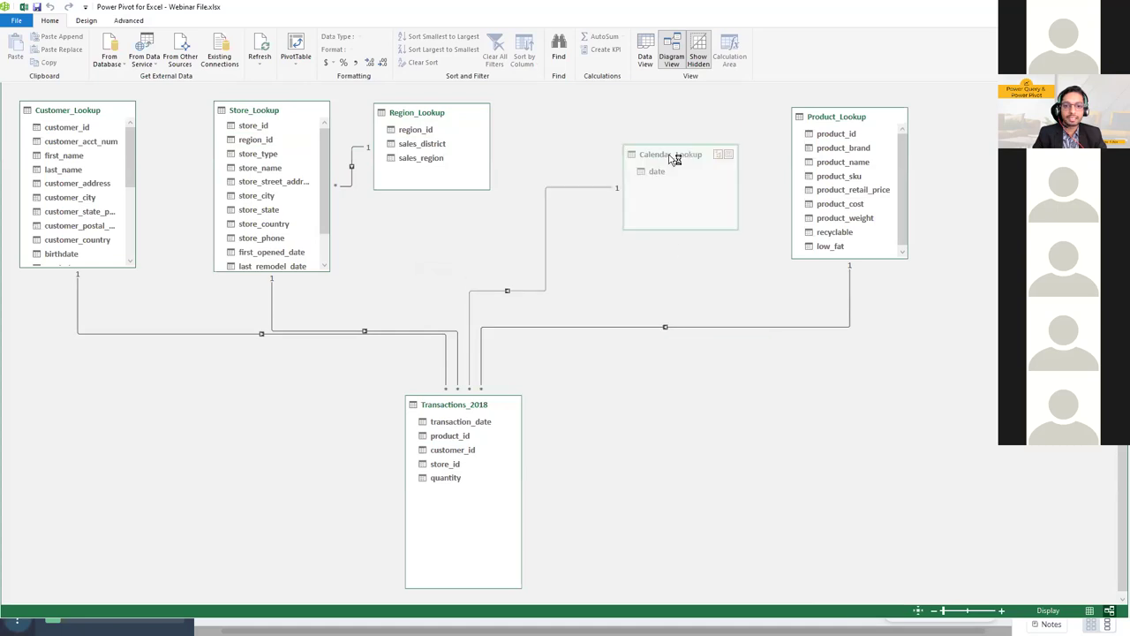
- Delete Calendar_Lookup's date relationship to Transactions_2018 and move the table to the lower right
click(542, 277)
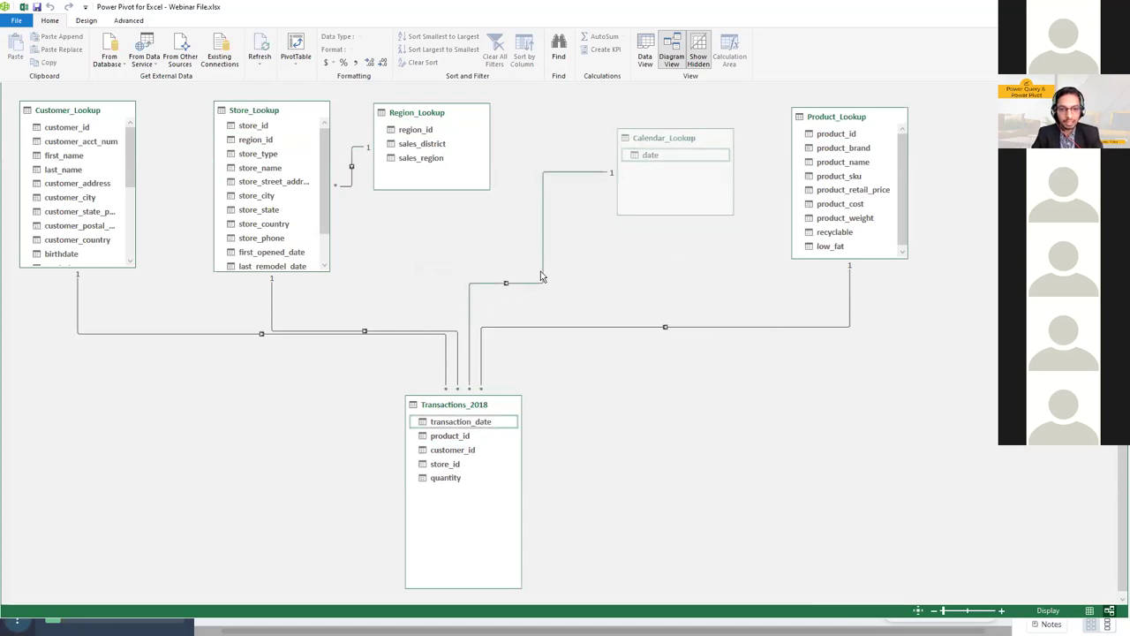
key(Delete)
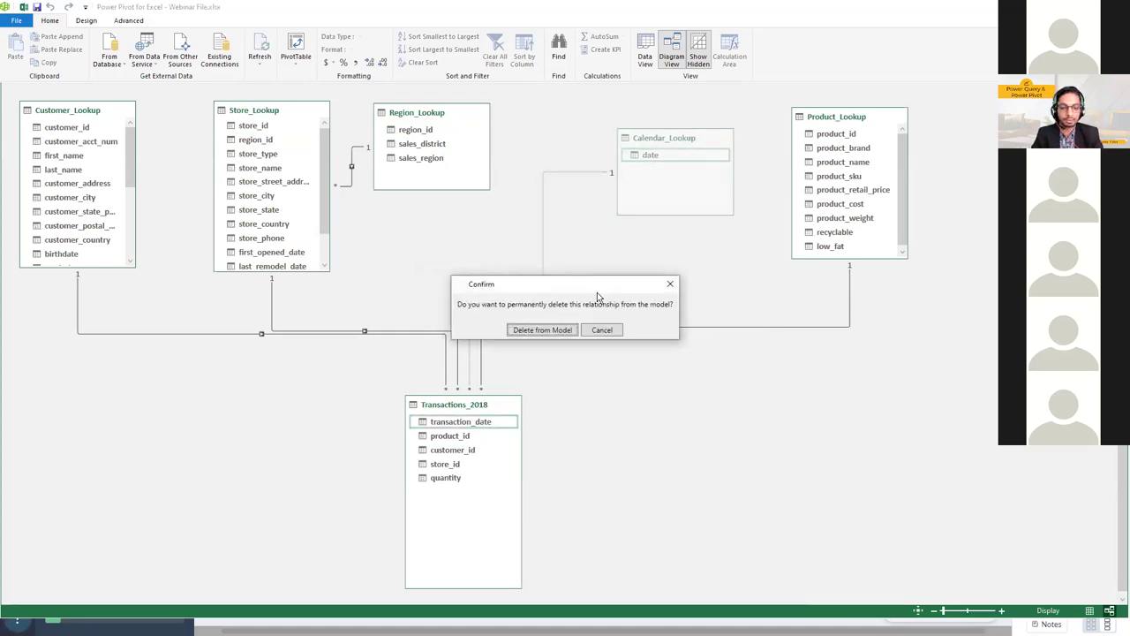
click(542, 329)
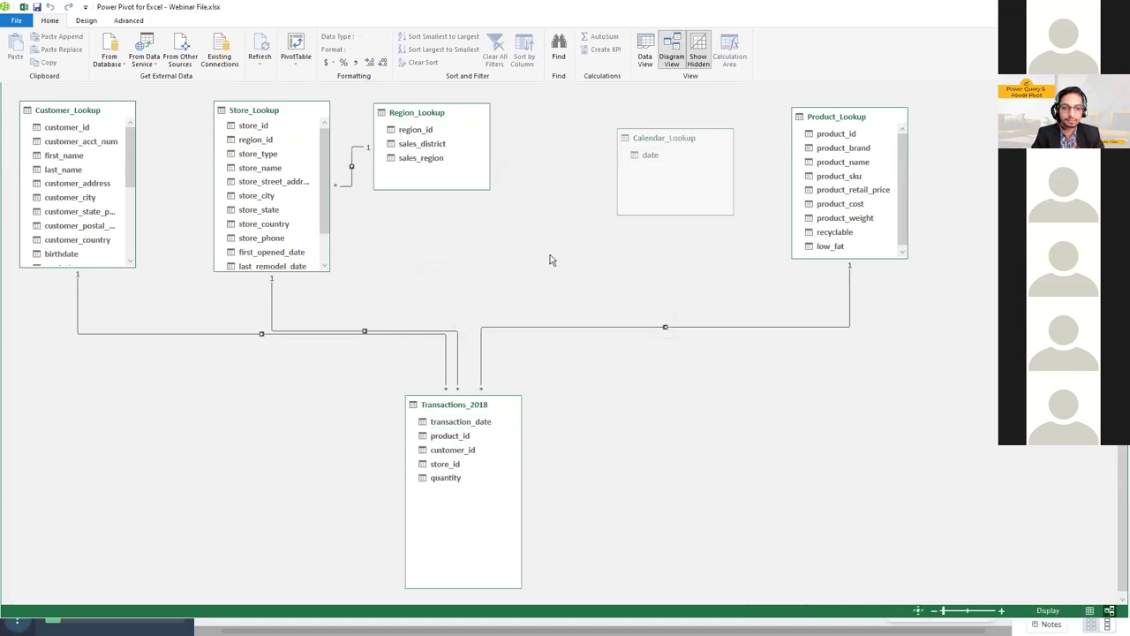
drag(673, 138, 1046, 492)
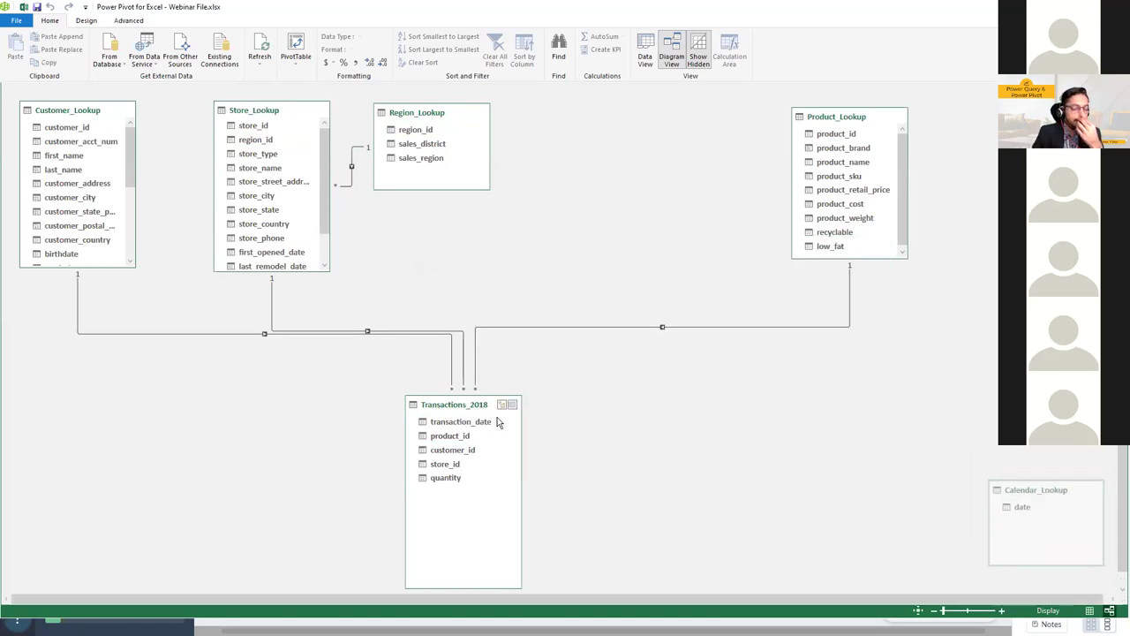
- Switch Power Pivot to Data View, showing Store_Lookup's 24 store records
click(89, 23)
click(121, 24)
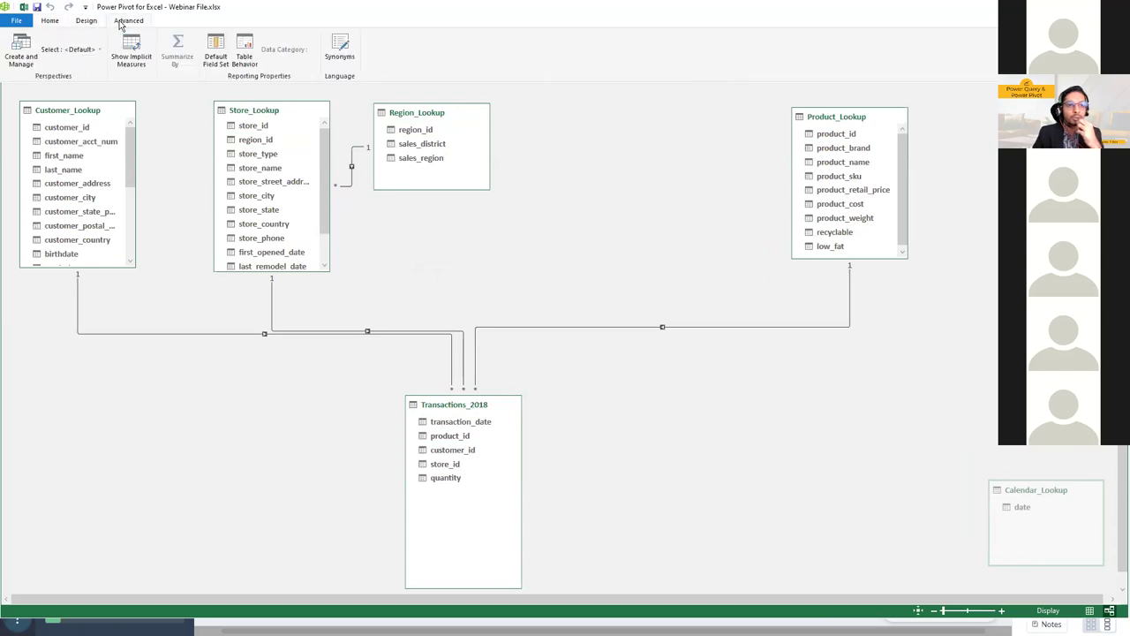
click(84, 23)
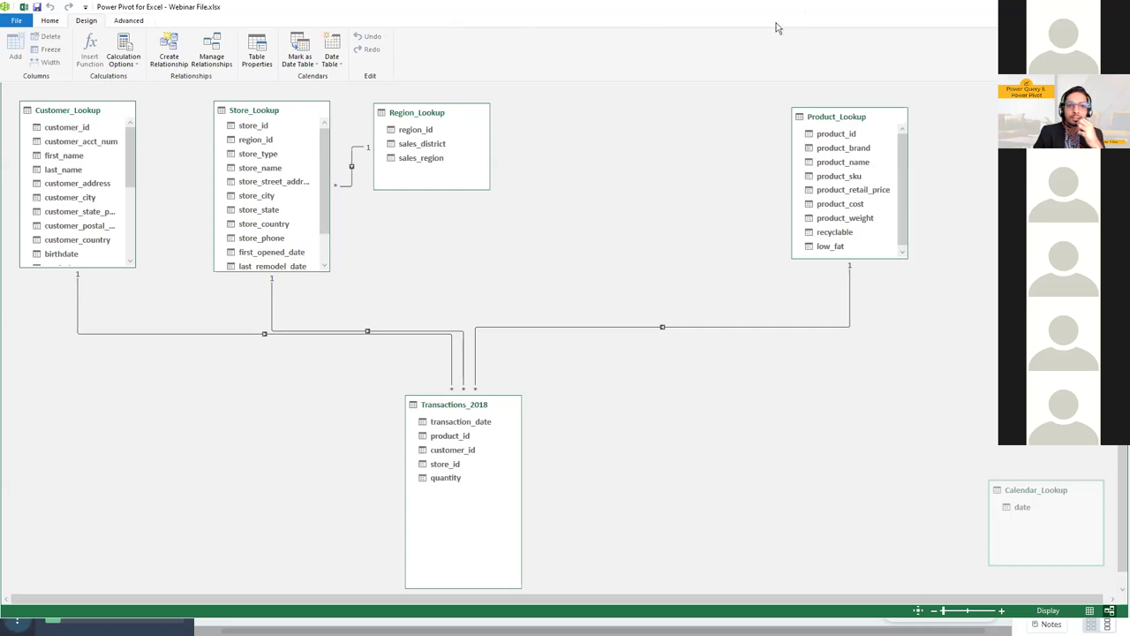
click(50, 22)
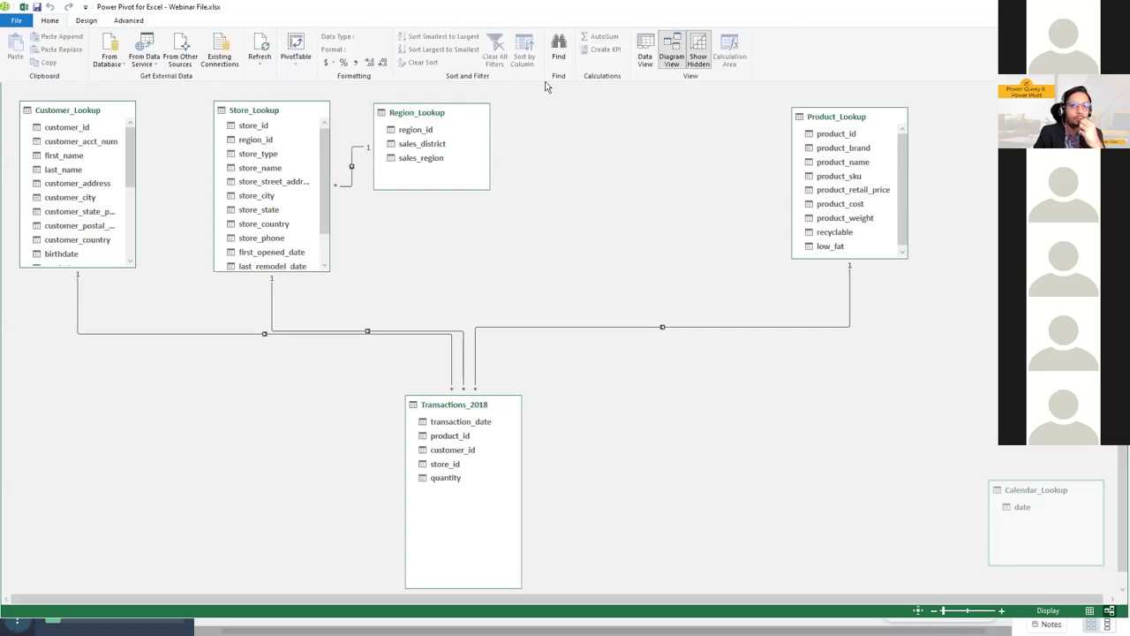
click(646, 51)
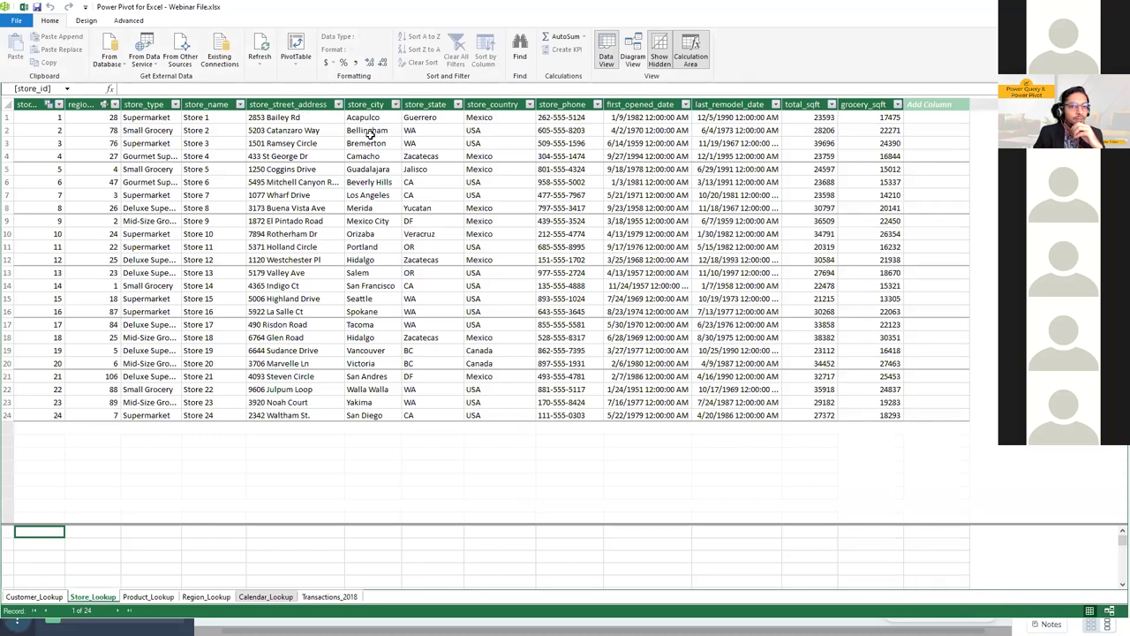
click(90, 20)
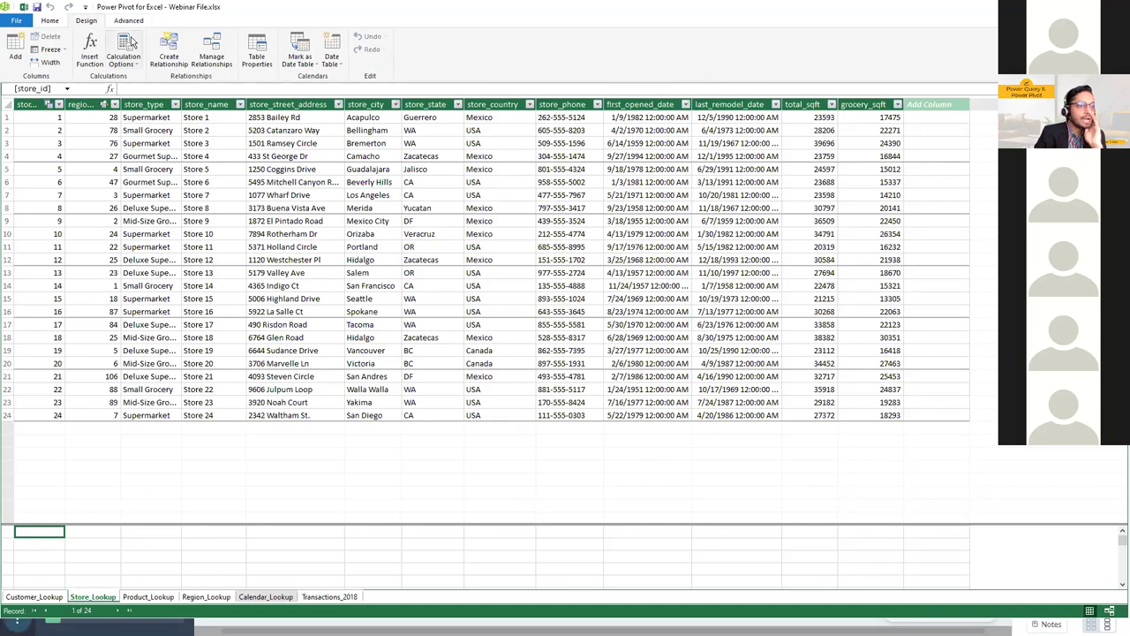
click(53, 22)
click(84, 21)
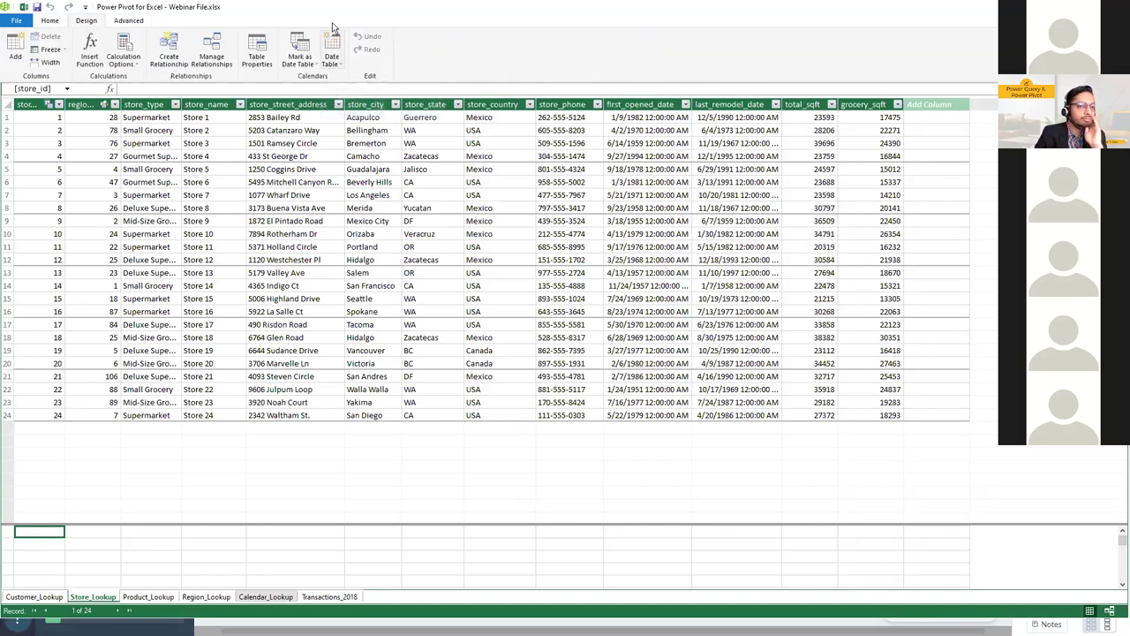
click(332, 67)
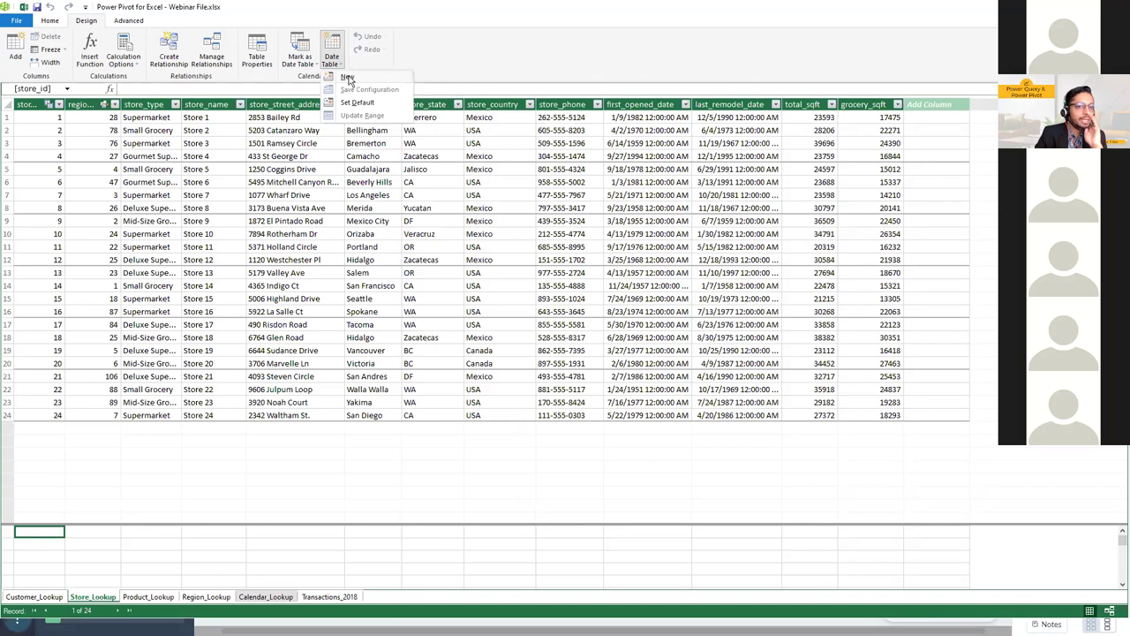
- Generate a new Calendar date table and inspect its Month Number and Month formulas
click(349, 78)
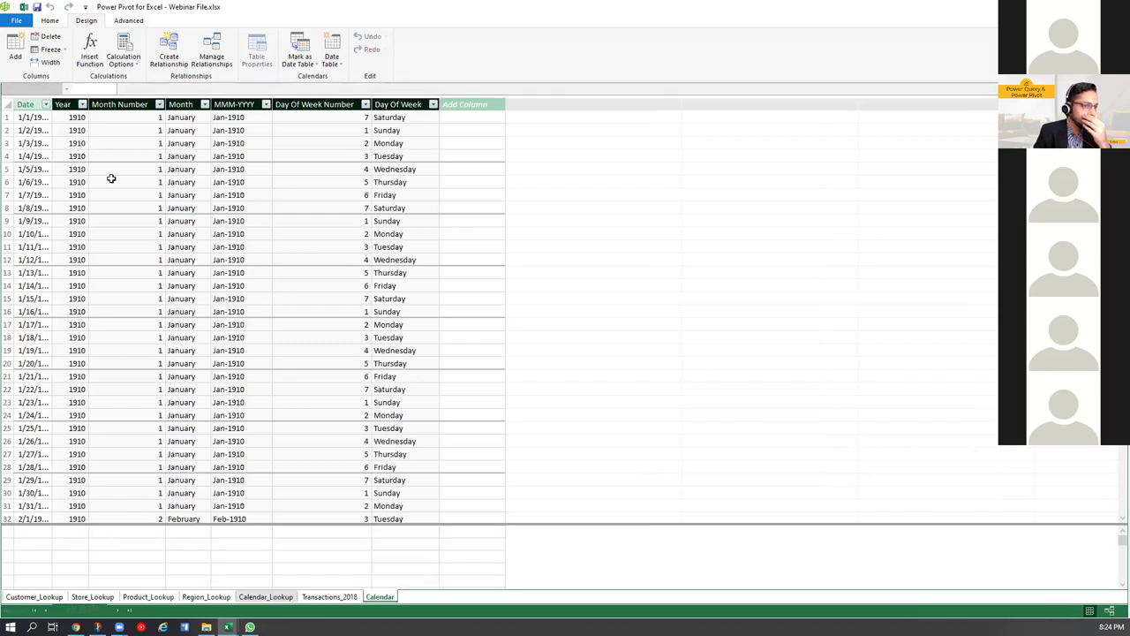
click(134, 116)
click(187, 129)
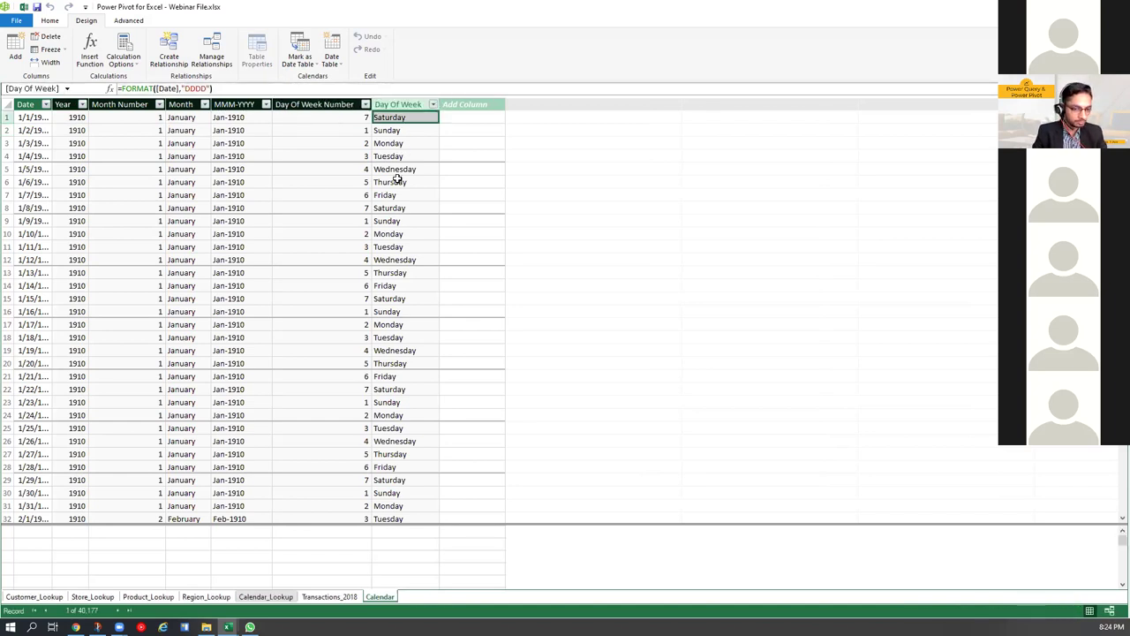
scroll(397, 180, down, 1)
scroll(345, 262, up, 1)
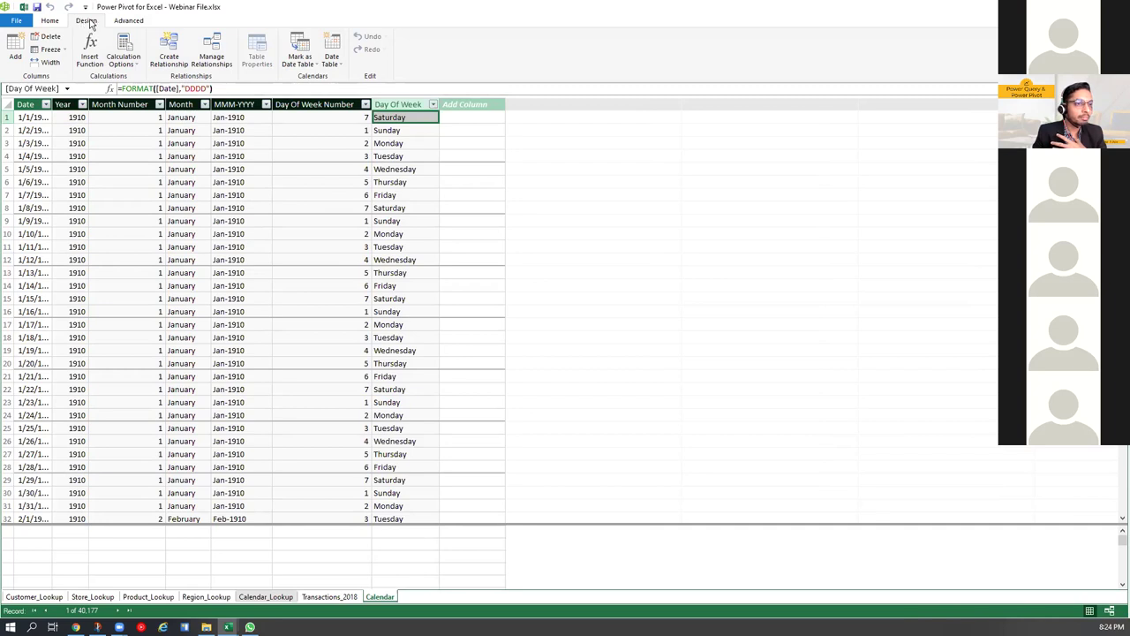
- Inspect the Calendar table's Day Of Week Number and Year column formulas
click(331, 60)
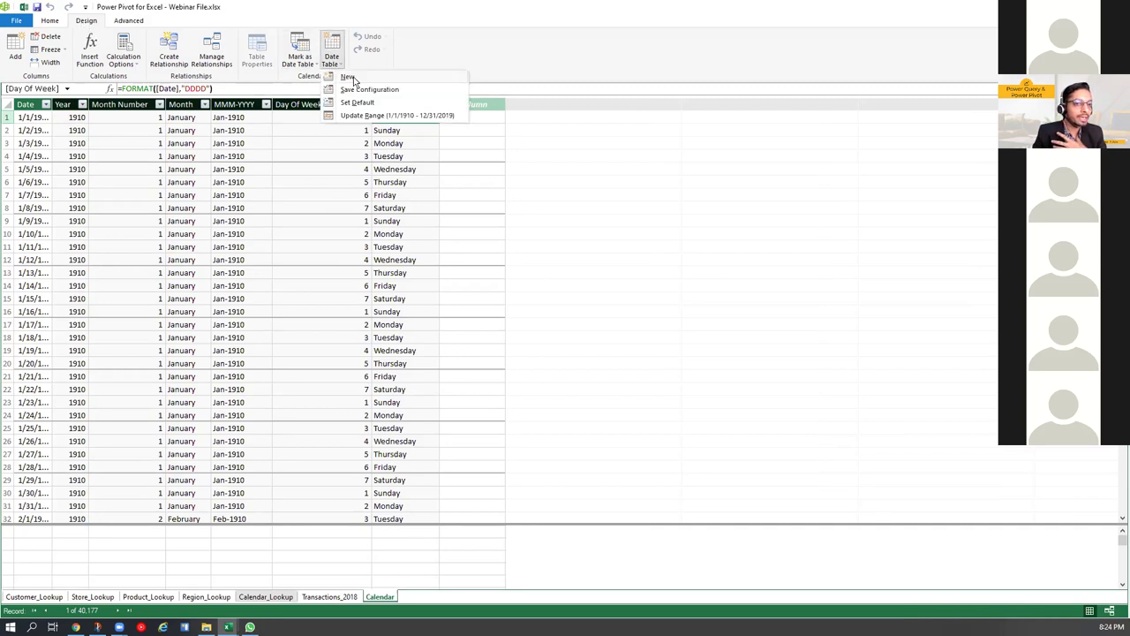
click(559, 40)
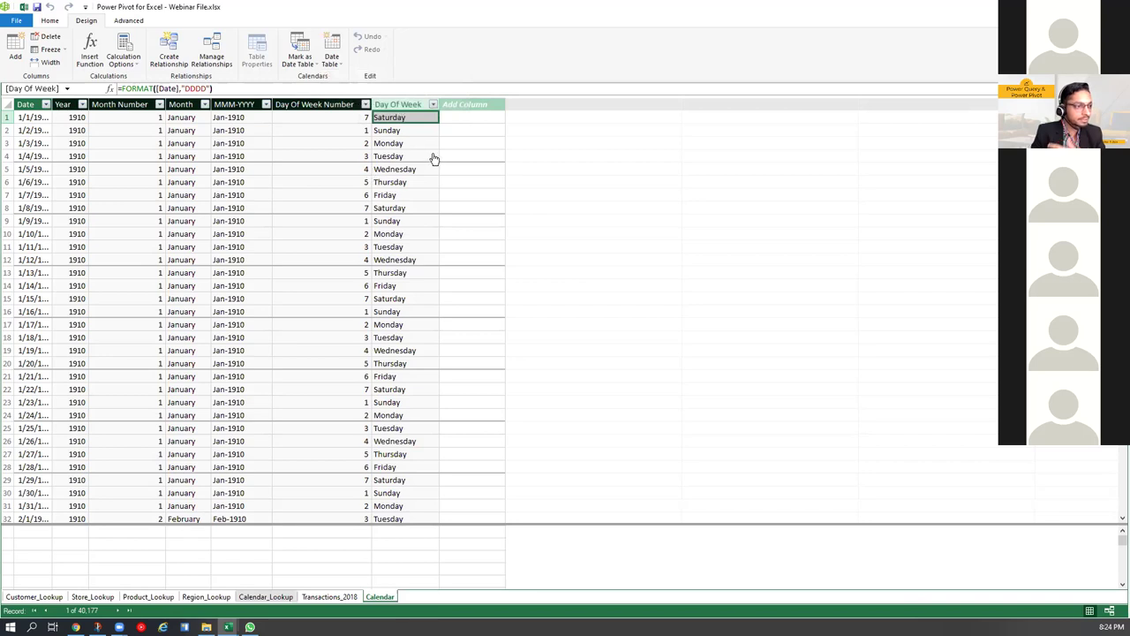
click(325, 156)
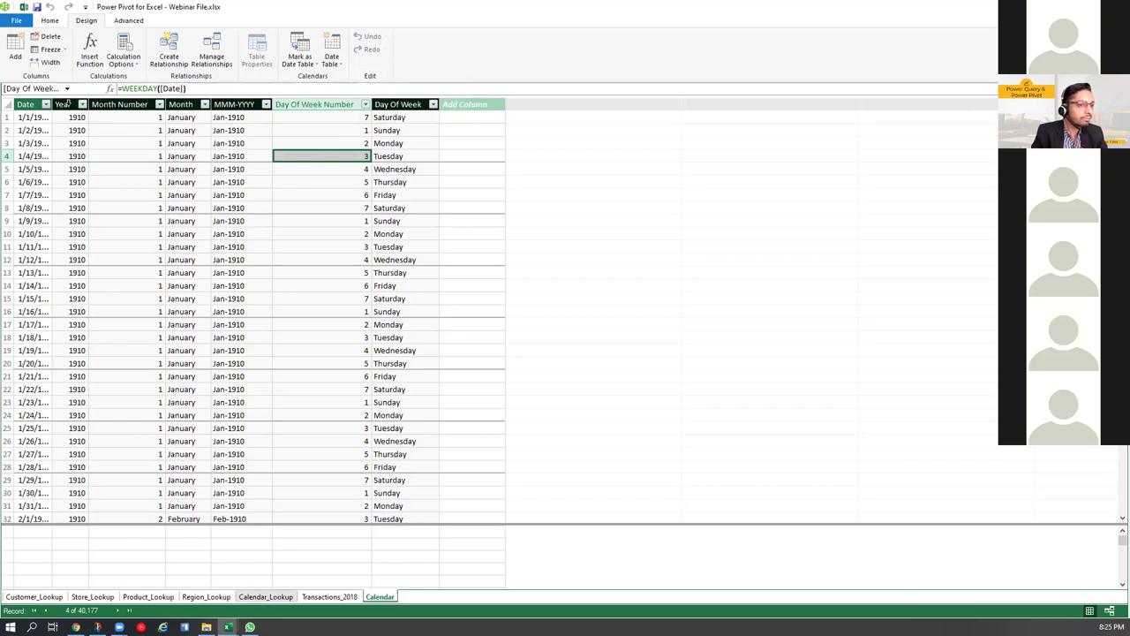
click(66, 103)
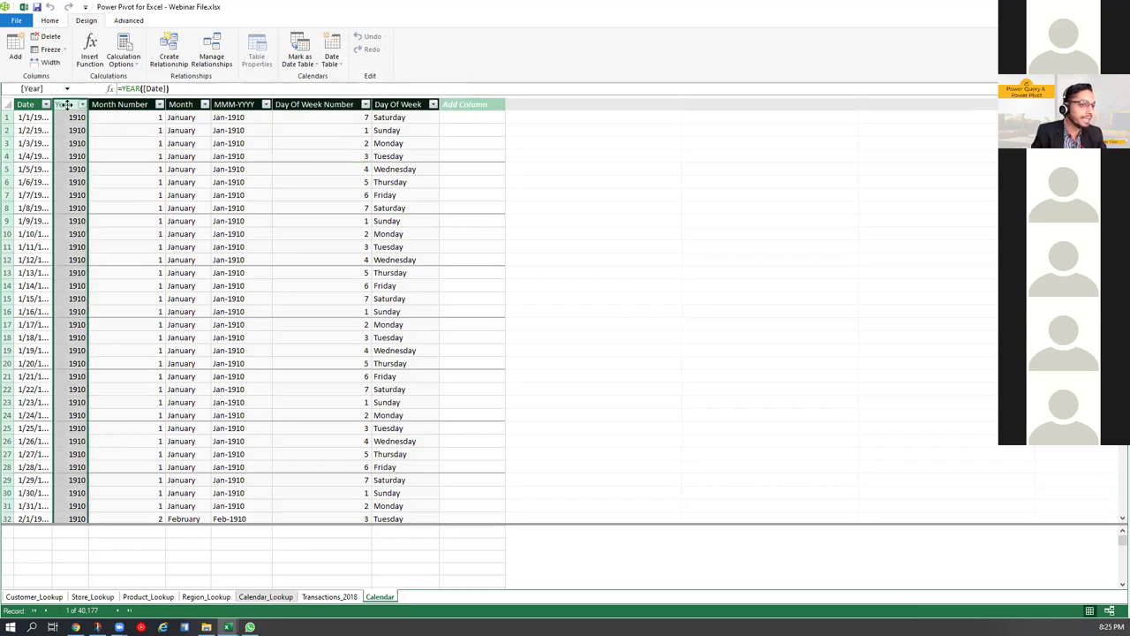
click(75, 156)
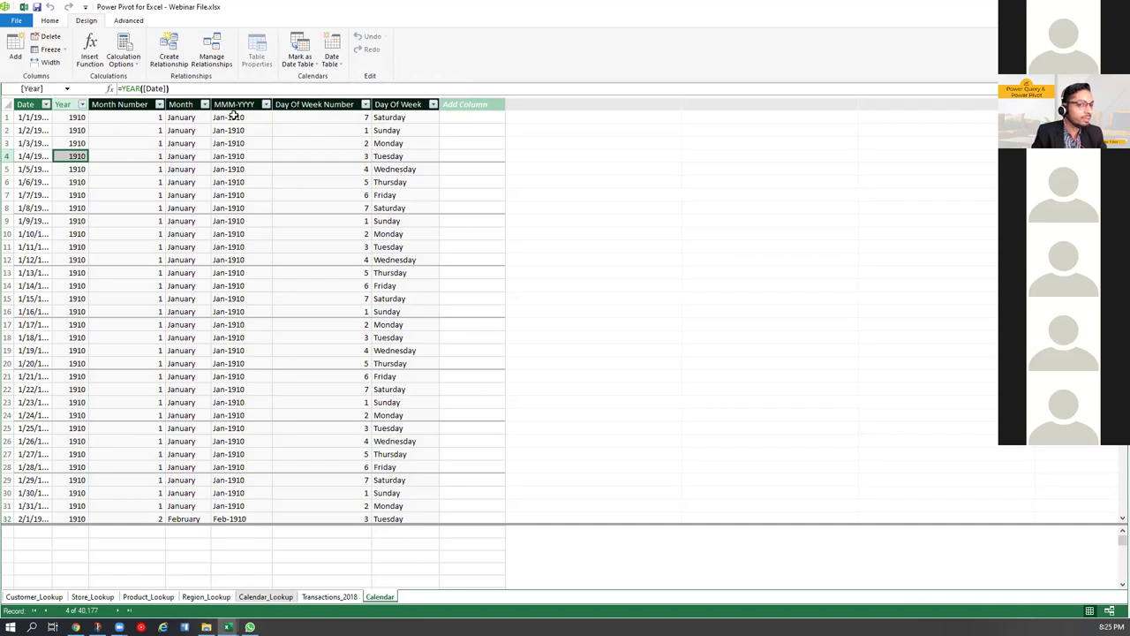
- Update the Calendar date range to start in 2018, covering 2018 to 2019
click(333, 69)
click(366, 117)
click(118, 42)
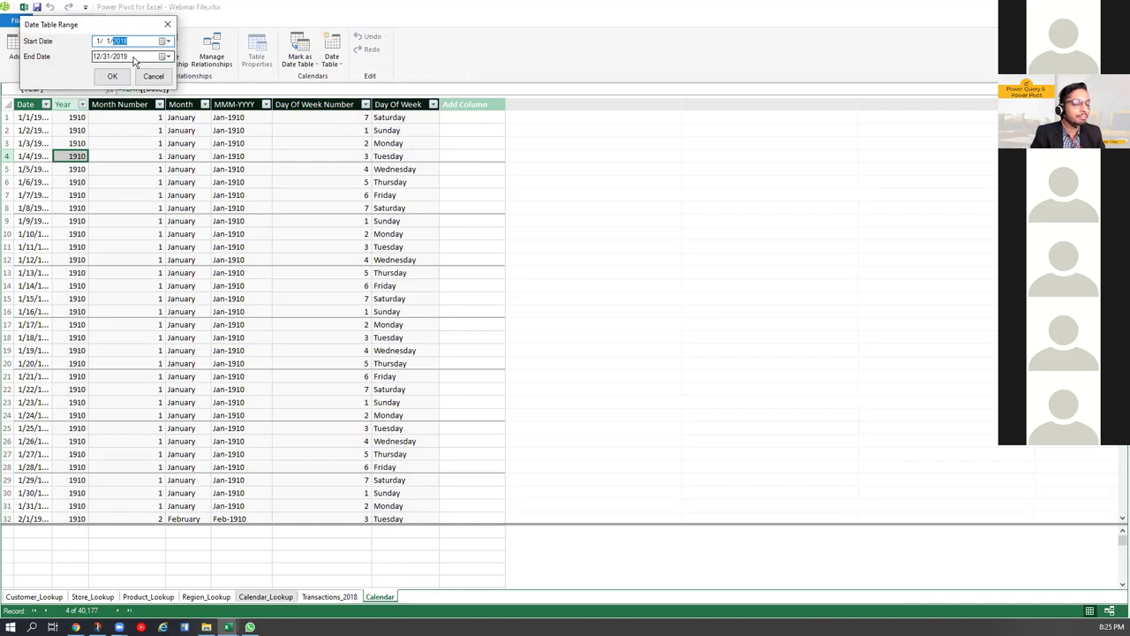
click(112, 76)
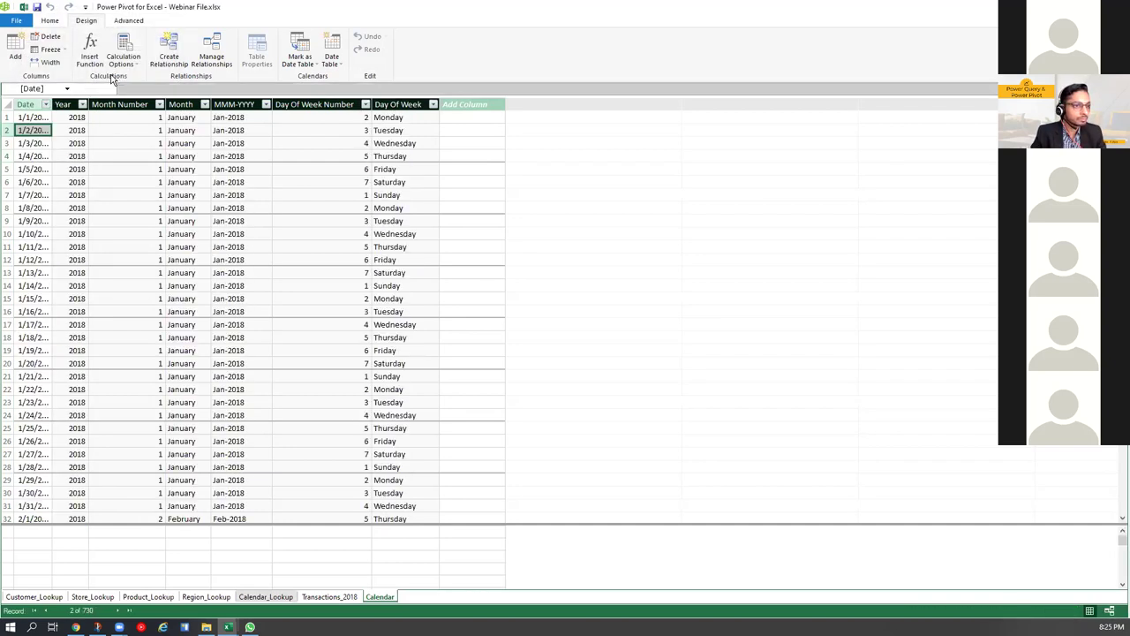
- In Diagram View, link Calendar's Date to Transactions_2018's transaction_date
click(51, 21)
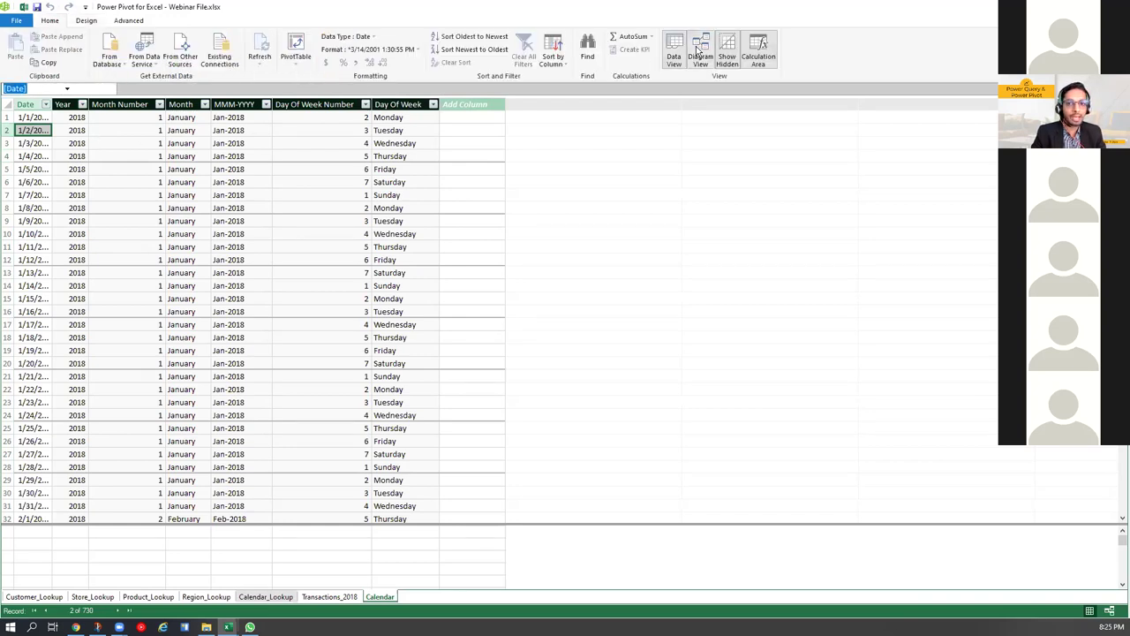
click(699, 55)
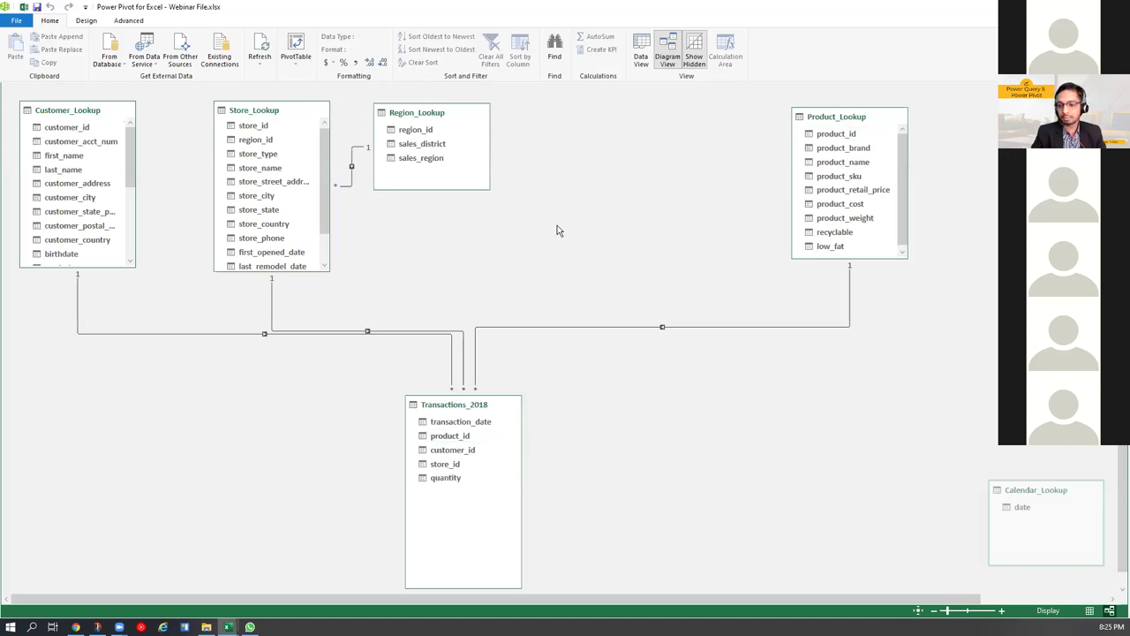
click(1022, 601)
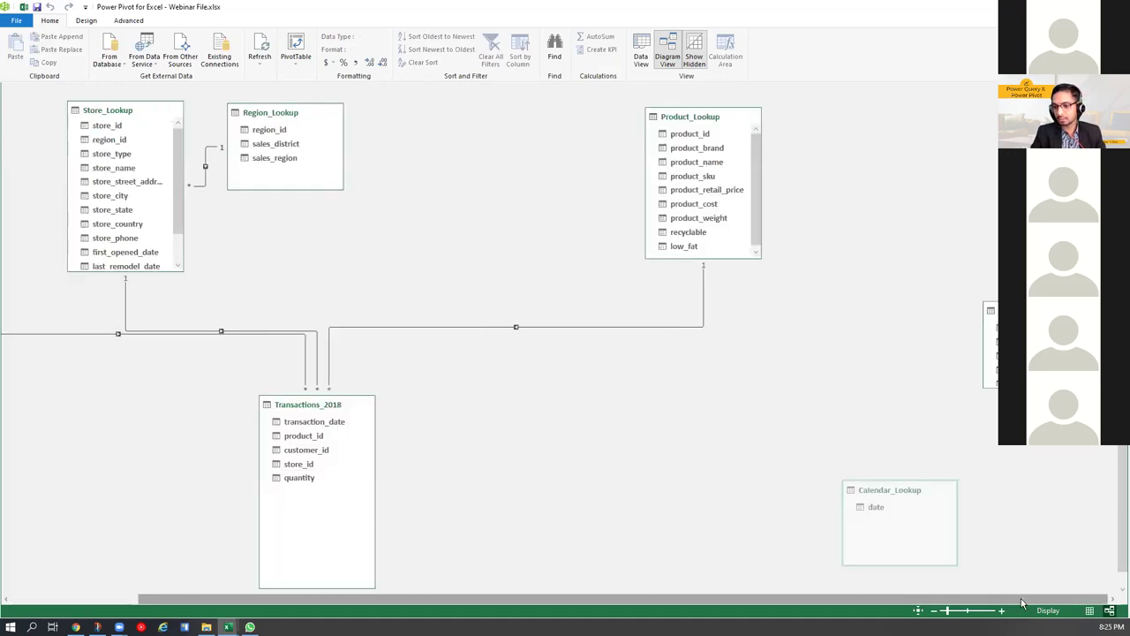
mouse_move(958, 277)
mouse_down()
mouse_move(516, 117)
mouse_move(452, 117)
mouse_up()
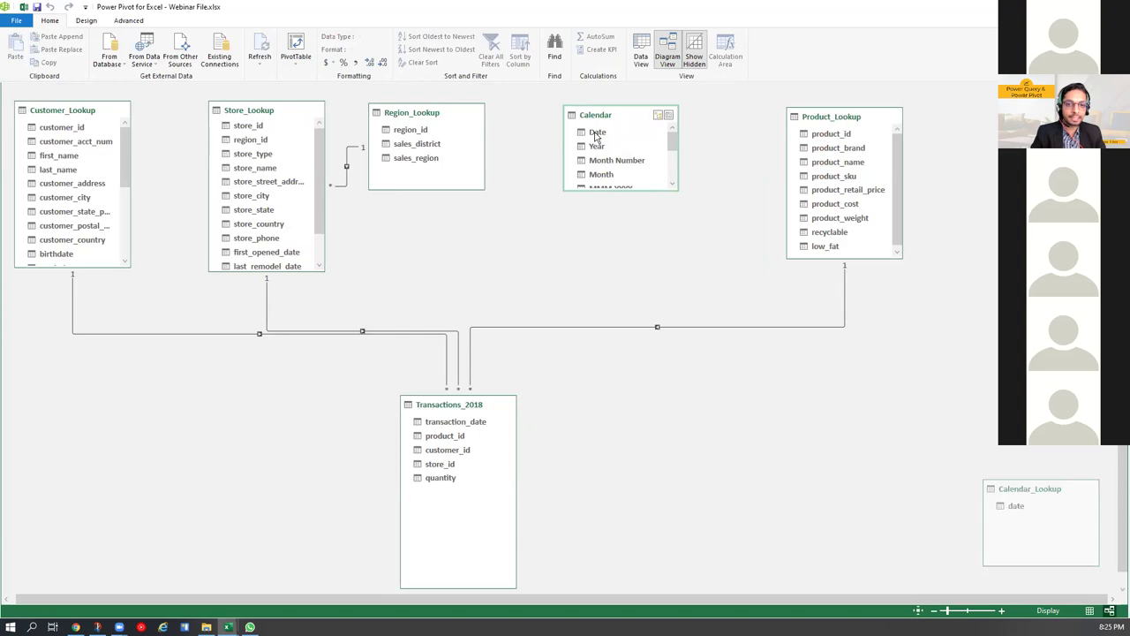
drag(597, 132, 458, 422)
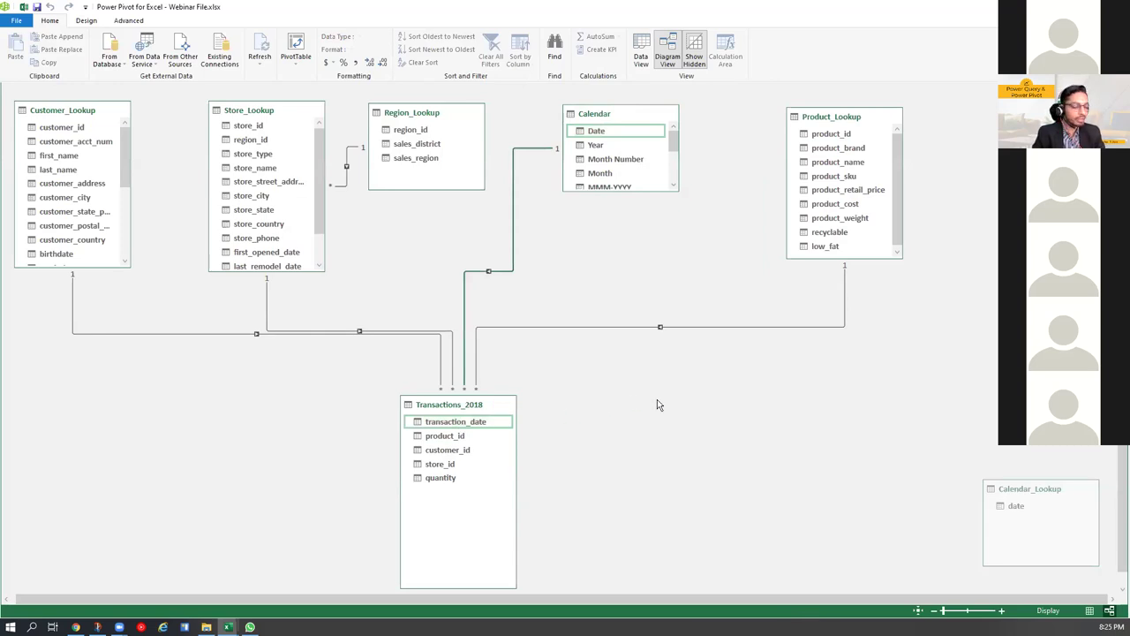
- Unhide Calendar_Lookup, reposition it near Transactions_2018, and return to the Excel workbook
drag(1017, 492, 688, 371)
right_click(687, 369)
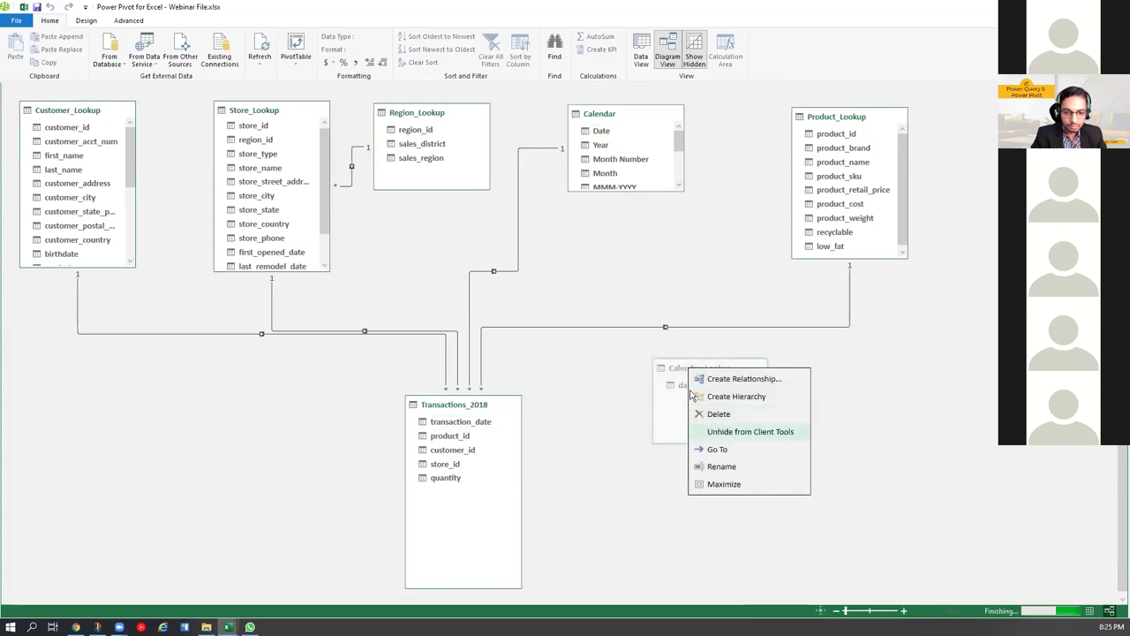
key(Return)
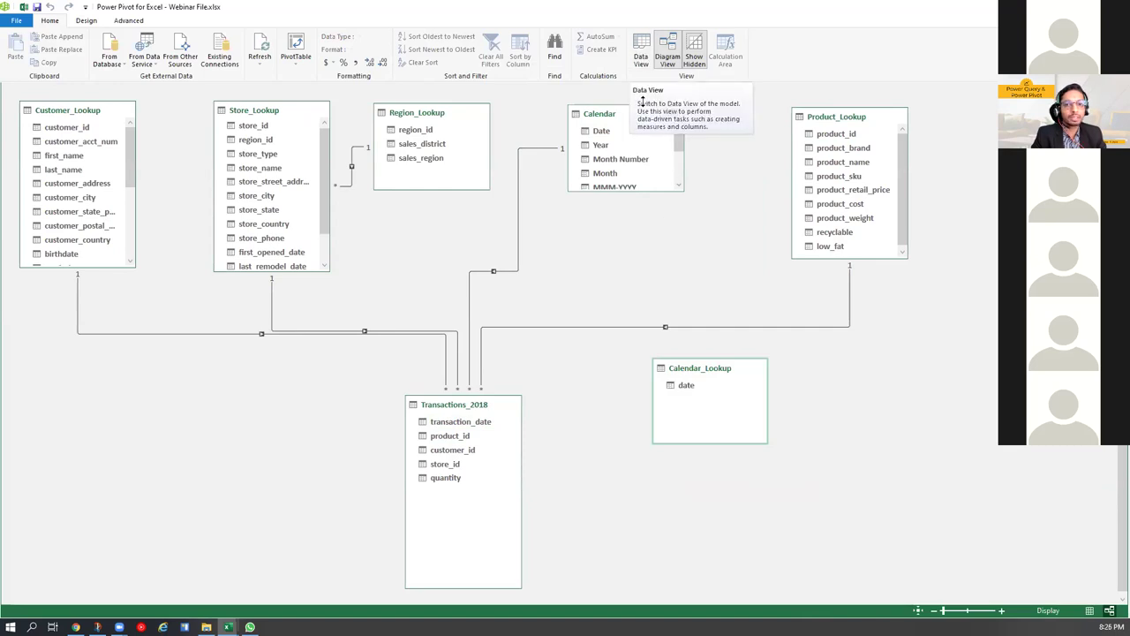
drag(677, 373, 749, 386)
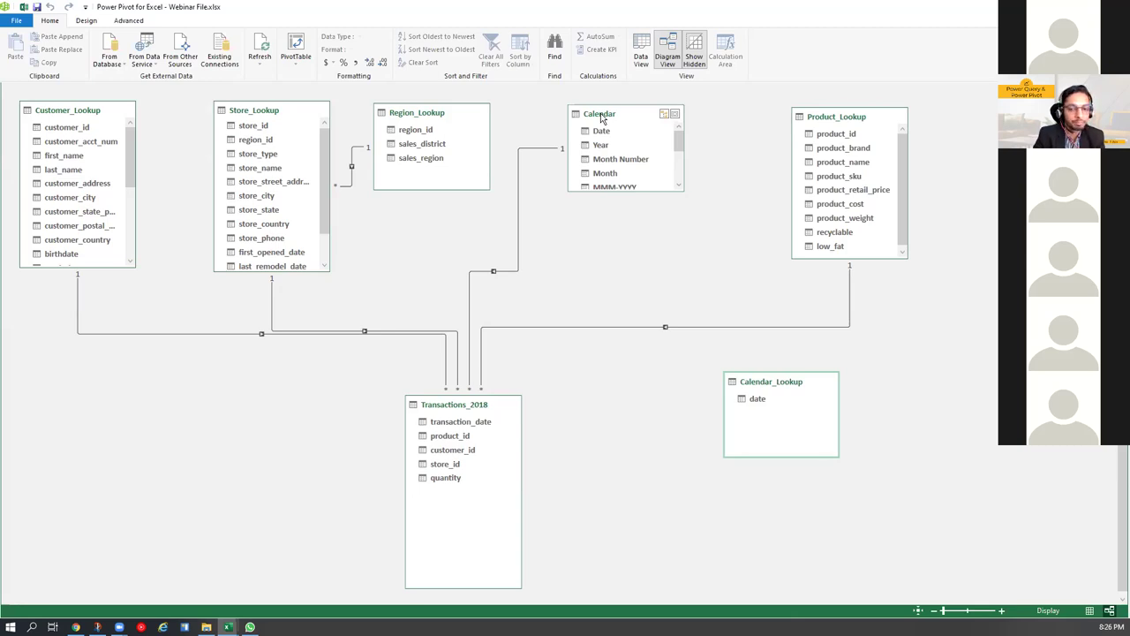
mouse_move(768, 382)
mouse_down()
mouse_move(779, 447)
mouse_move(764, 428)
mouse_up()
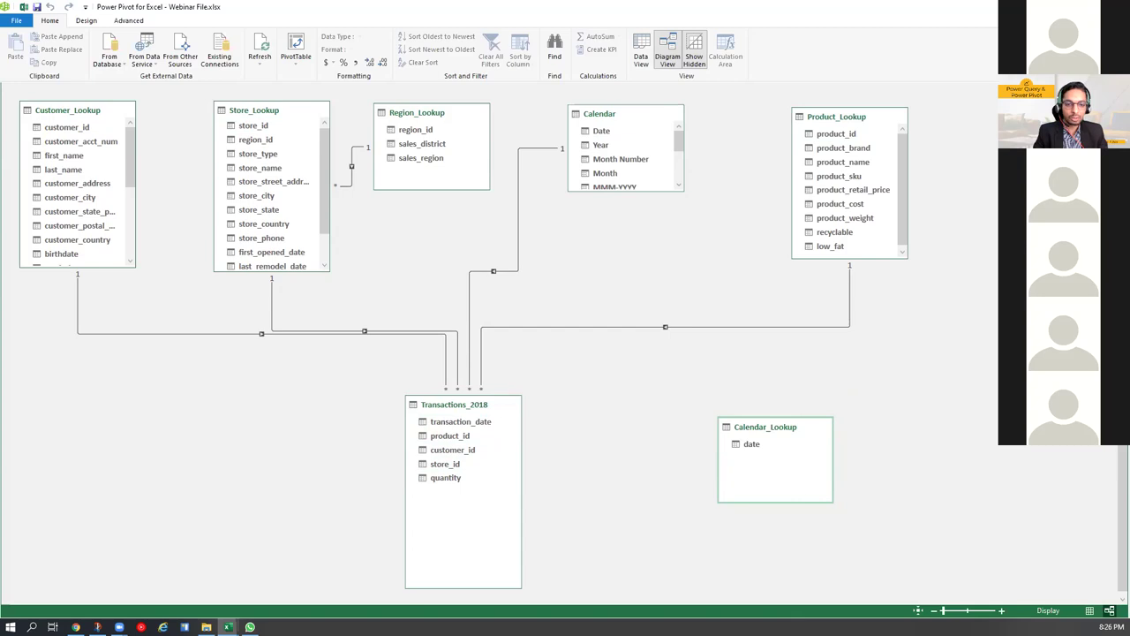
key(alt+Tab)
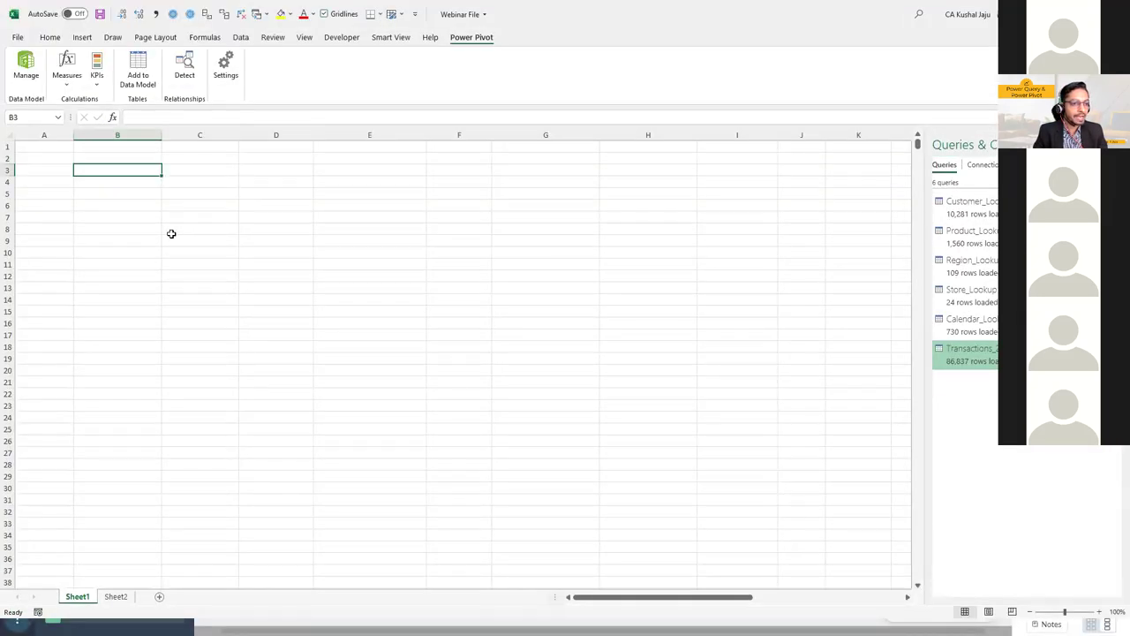
- Select cells B6 and E11 on Sheet1, then switch to File Explorer's Share Files folder
click(78, 207)
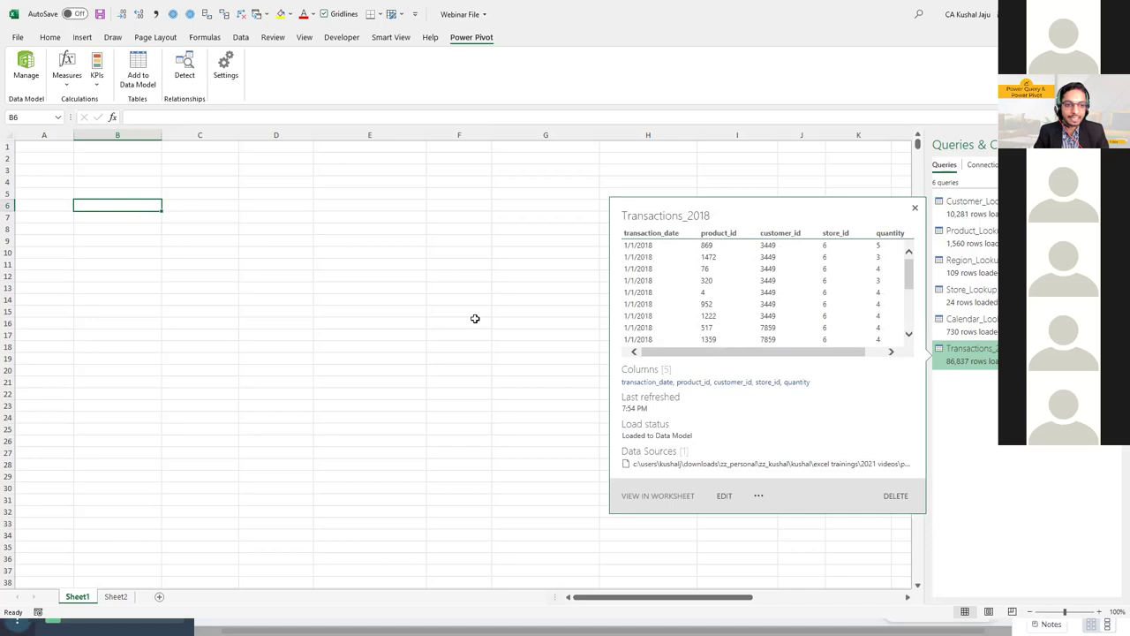
click(356, 265)
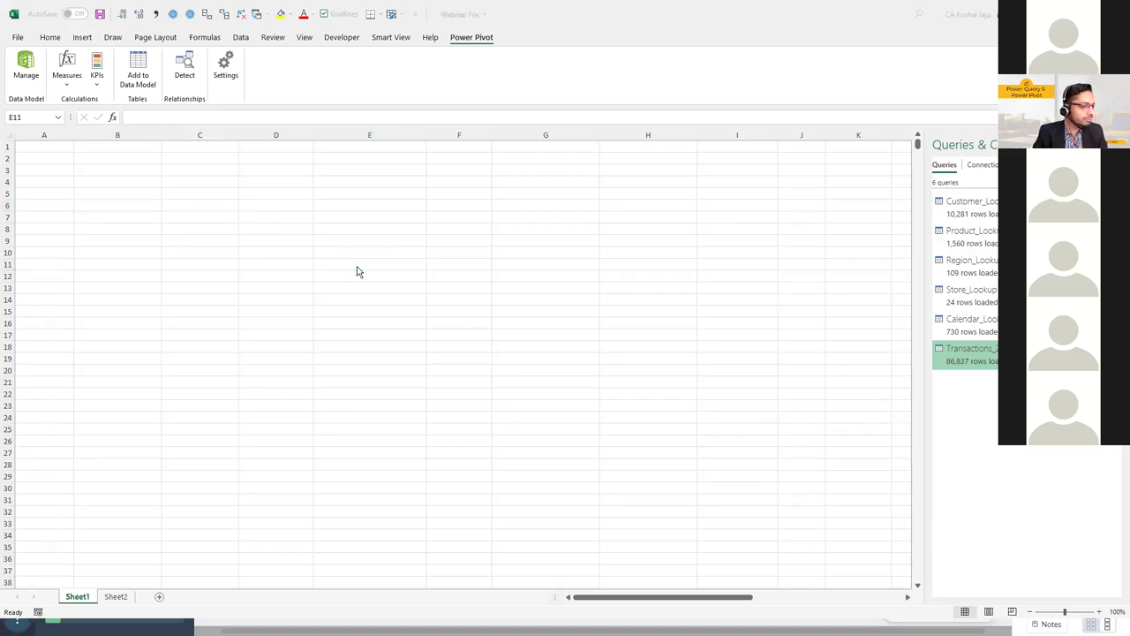
key(alt+Tab)
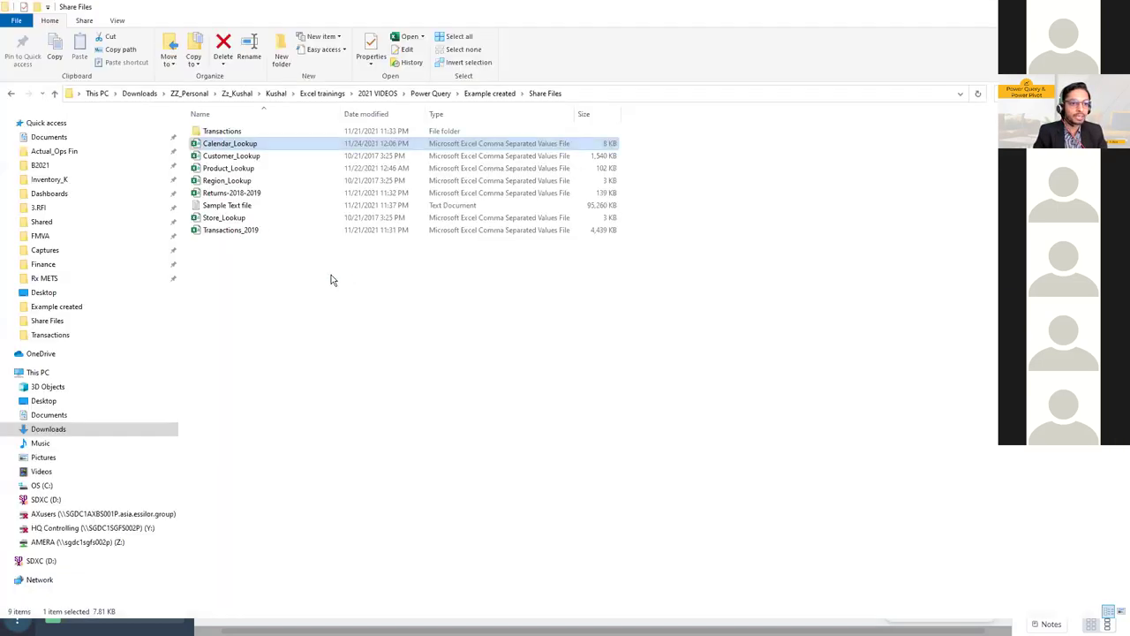
- In the MS Excel BI Event 25 Nov folder, view Webinar File's properties (1.92 MB)
key(alt+Up)
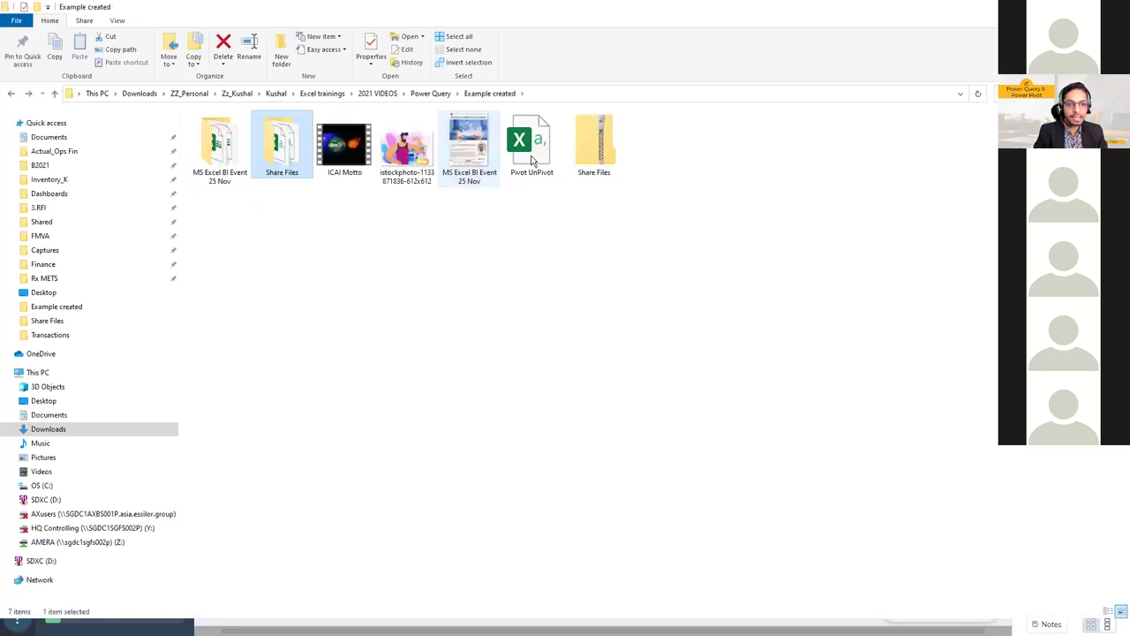
double_click(218, 170)
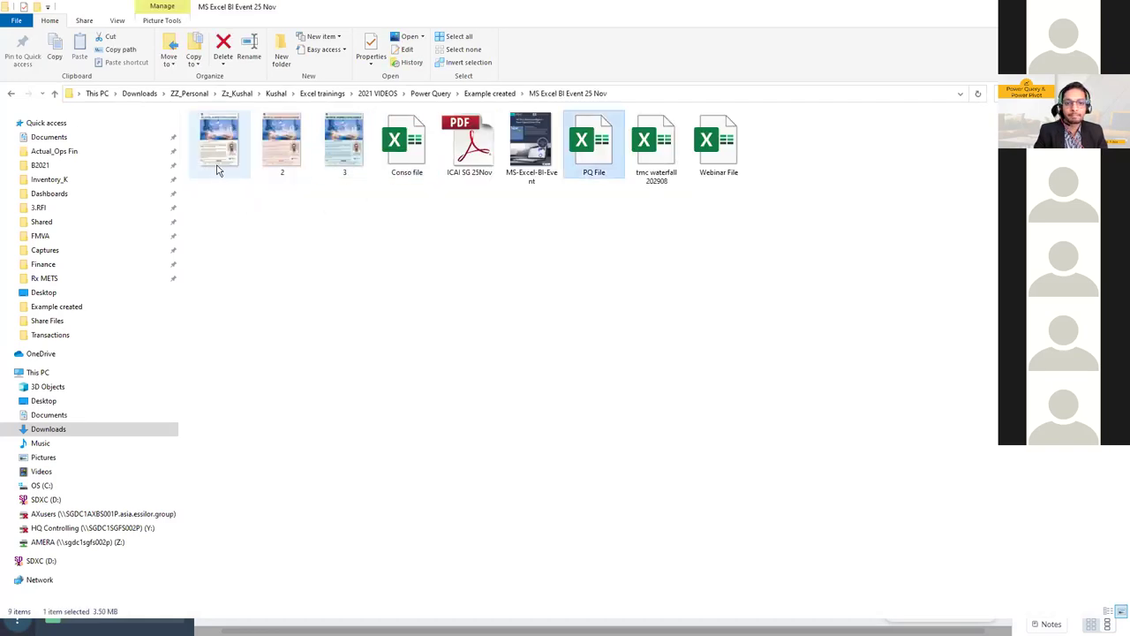
click(593, 146)
click(715, 150)
right_click(713, 146)
click(755, 415)
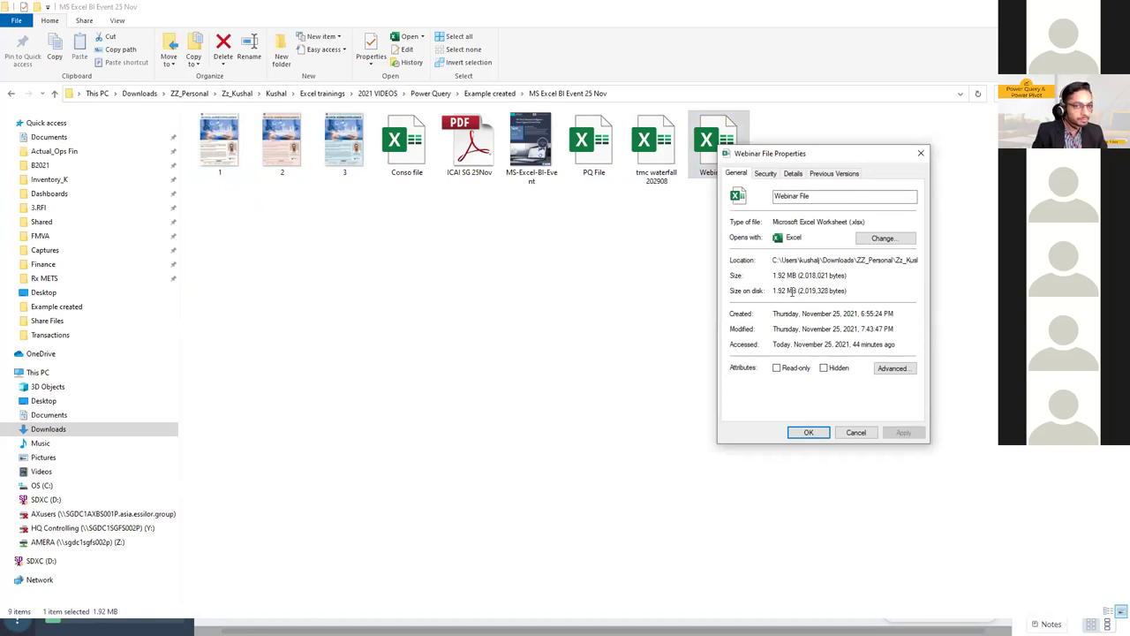
- Close the properties window and return to the blank Webinar File workbook
key(Escape)
click(562, 290)
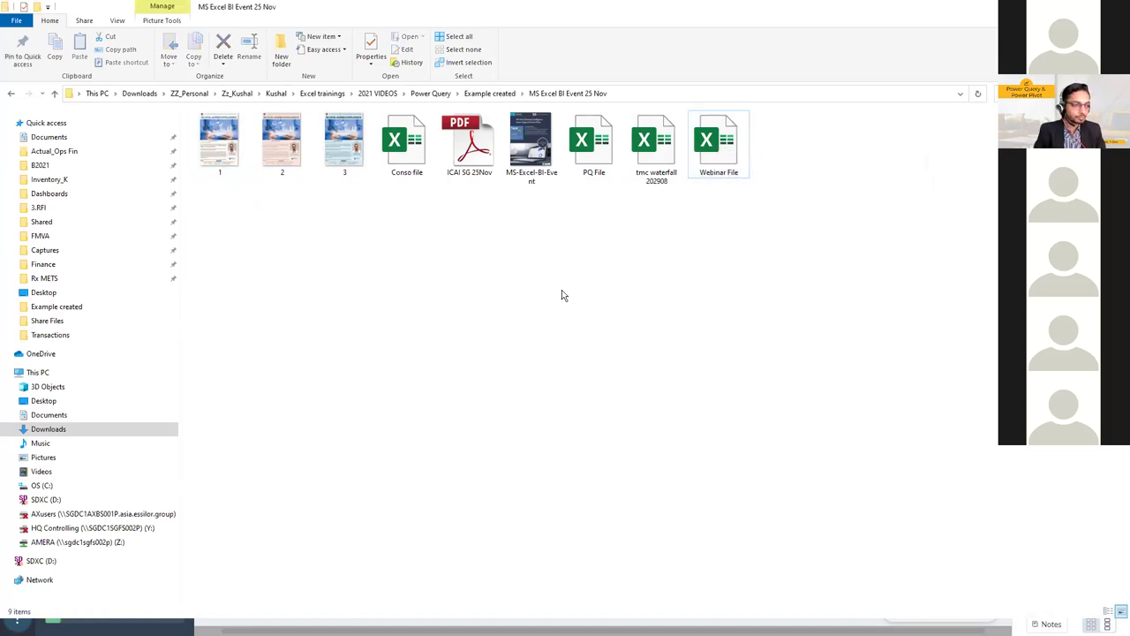
key(alt+Tab)
click(323, 268)
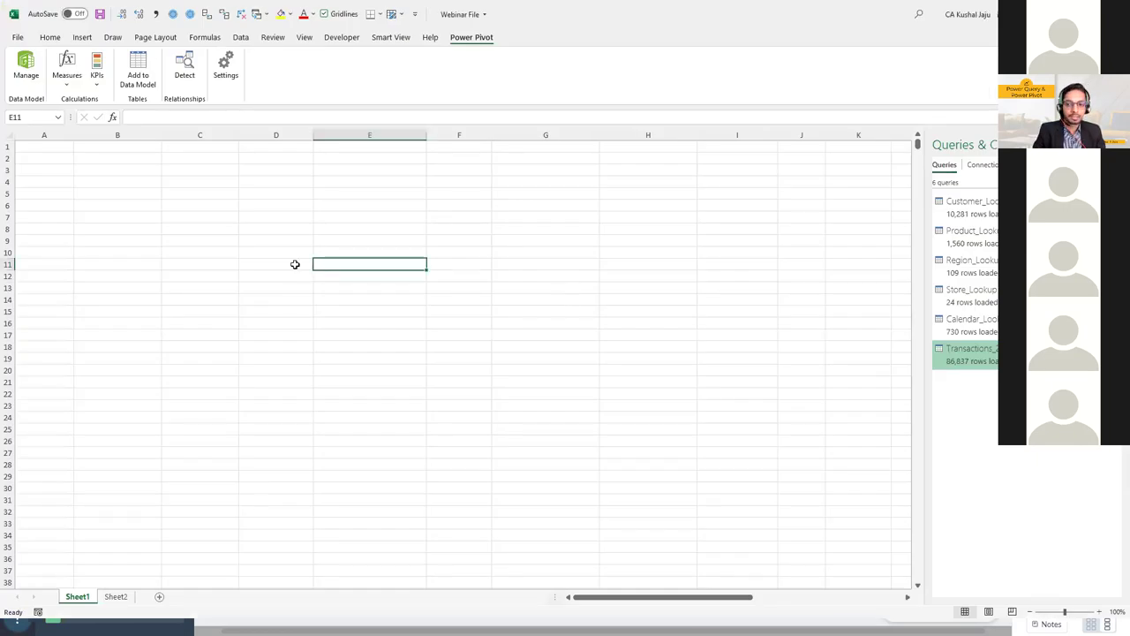
click(140, 202)
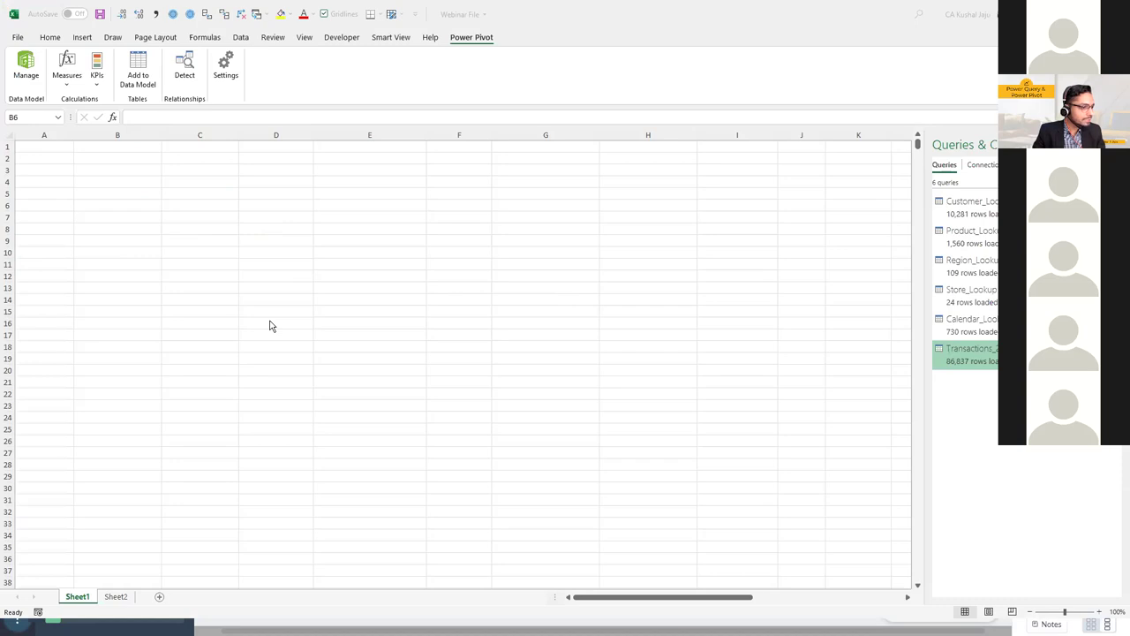
key(alt+Tab)
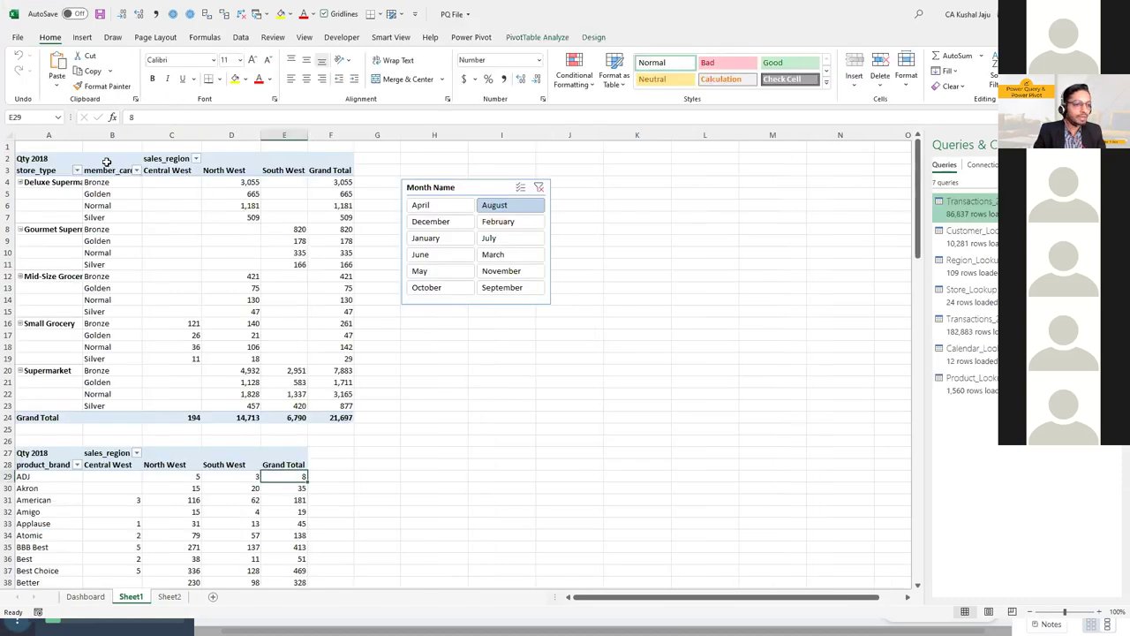
click(48, 193)
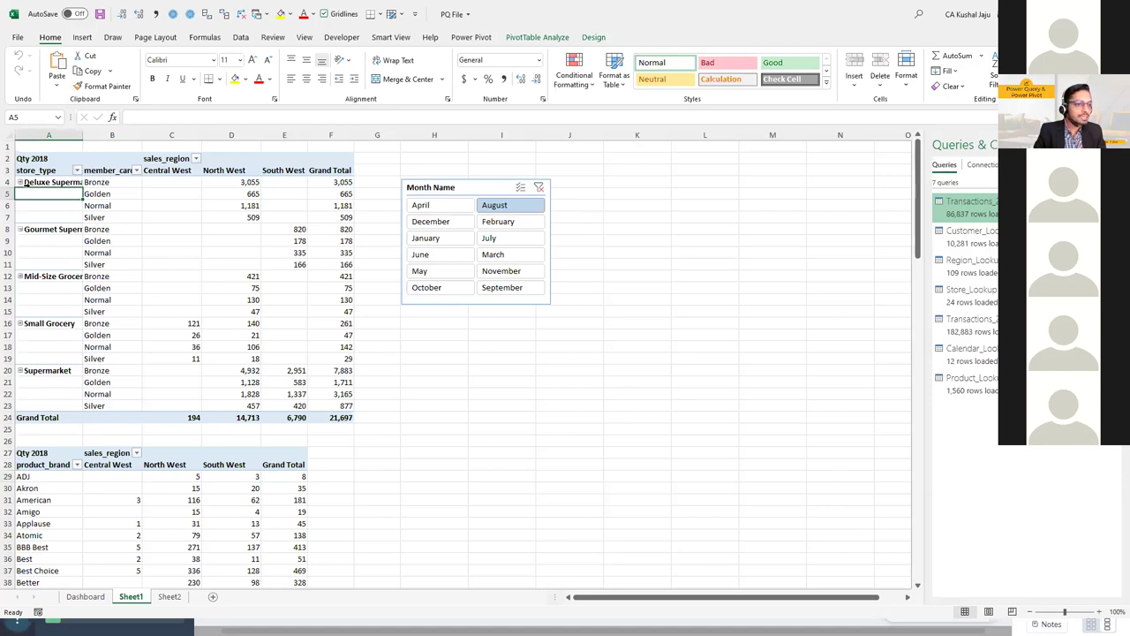
click(113, 192)
drag(171, 134, 342, 150)
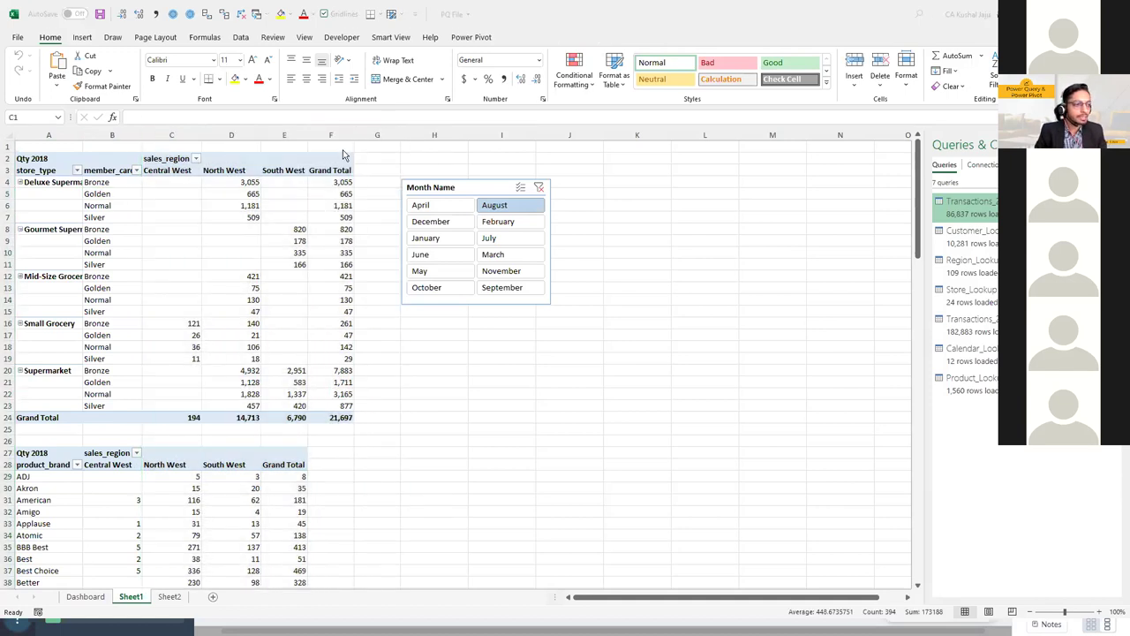
click(81, 37)
click(32, 72)
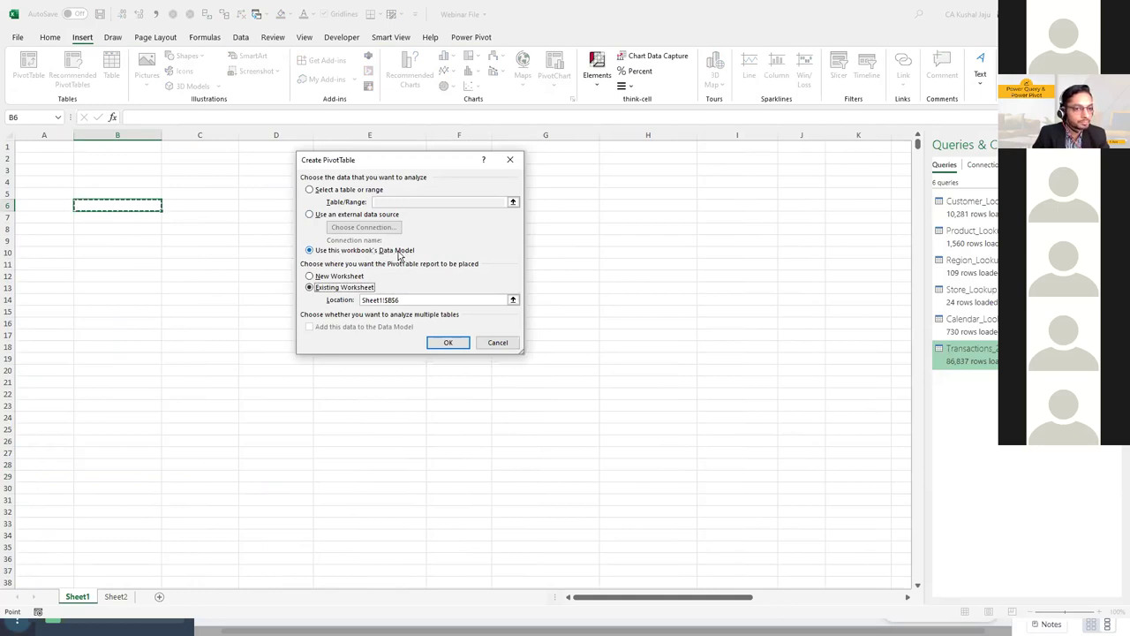
key(Escape)
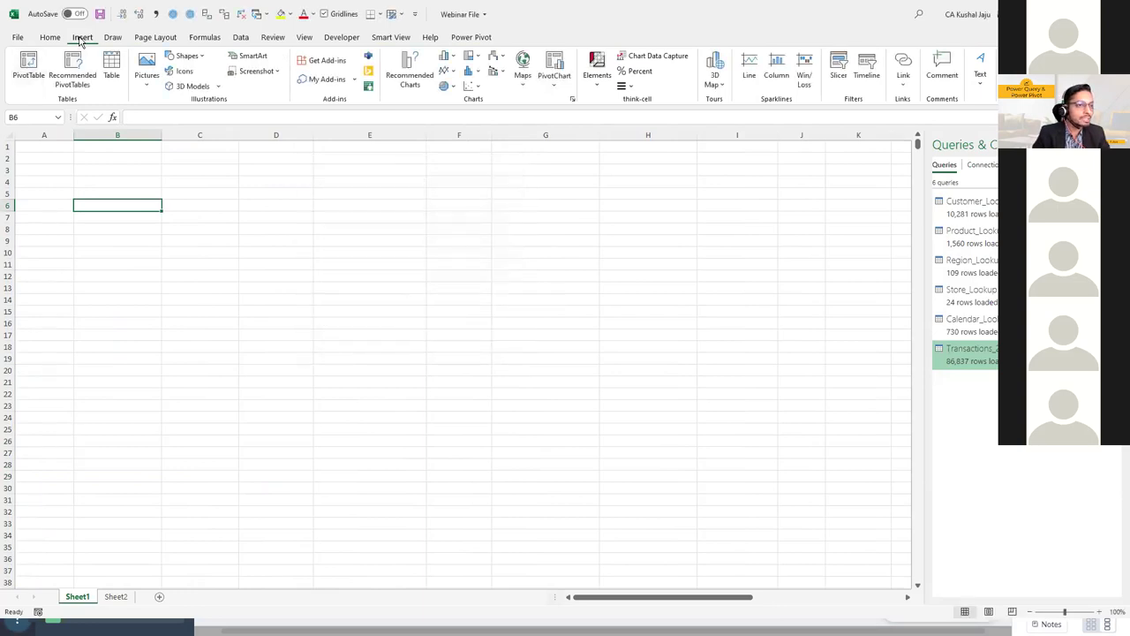
click(39, 157)
click(29, 67)
click(337, 250)
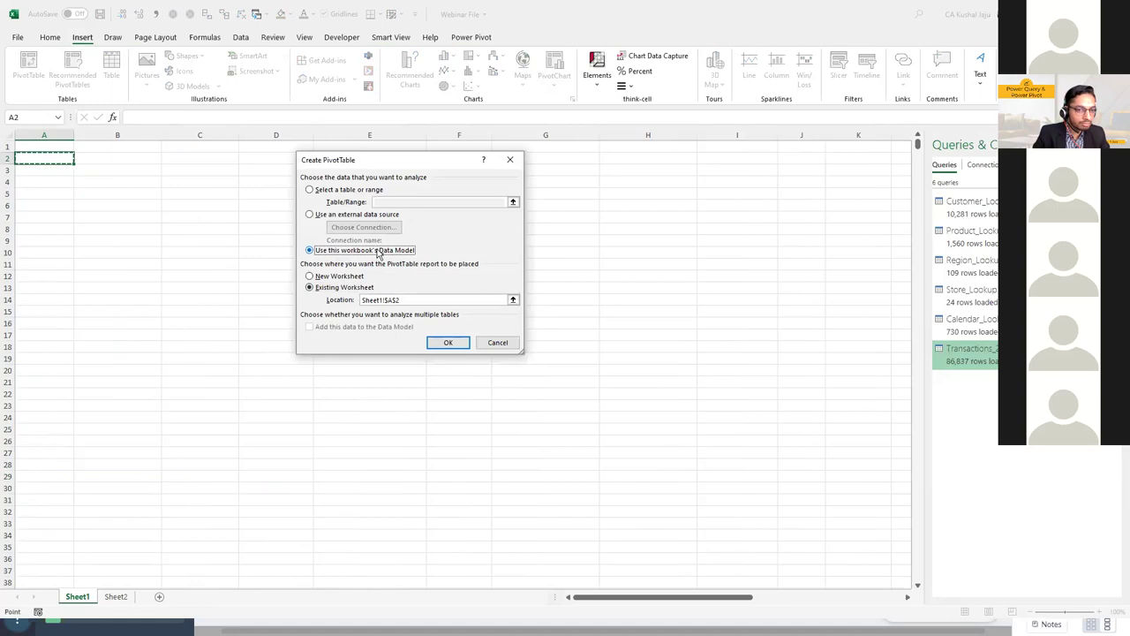
click(439, 341)
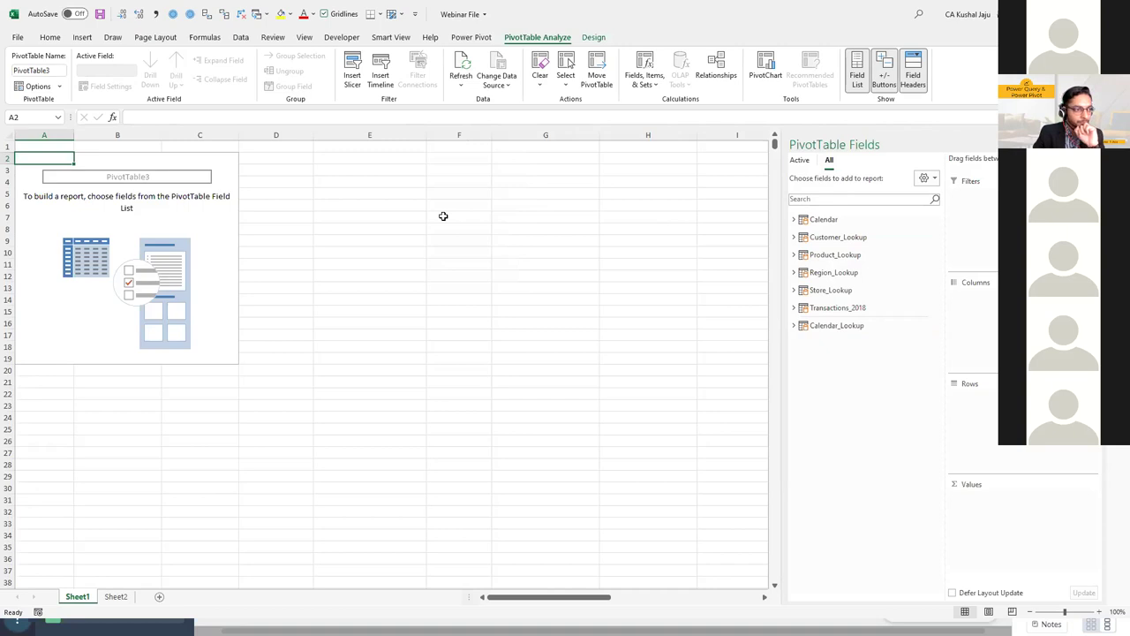
click(82, 37)
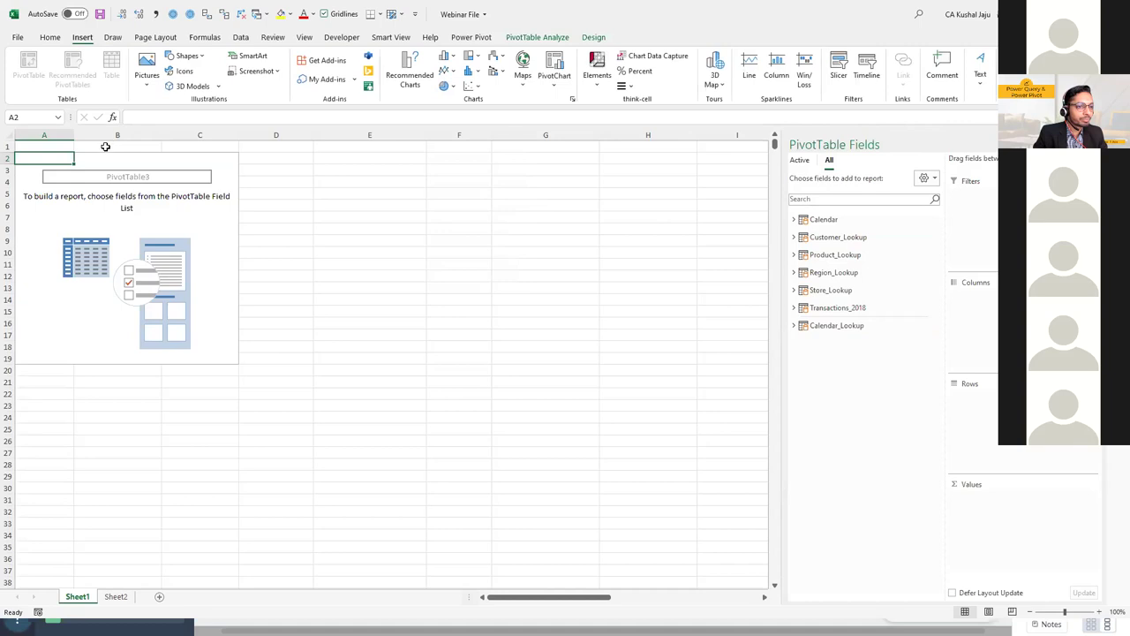
key(ctrl+z)
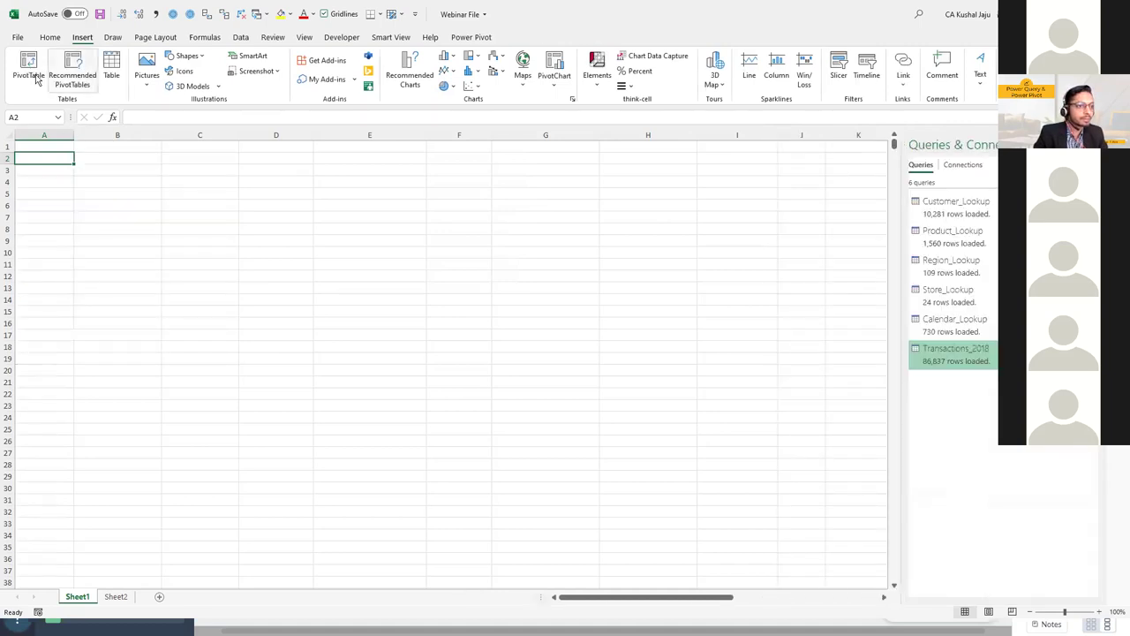
click(29, 67)
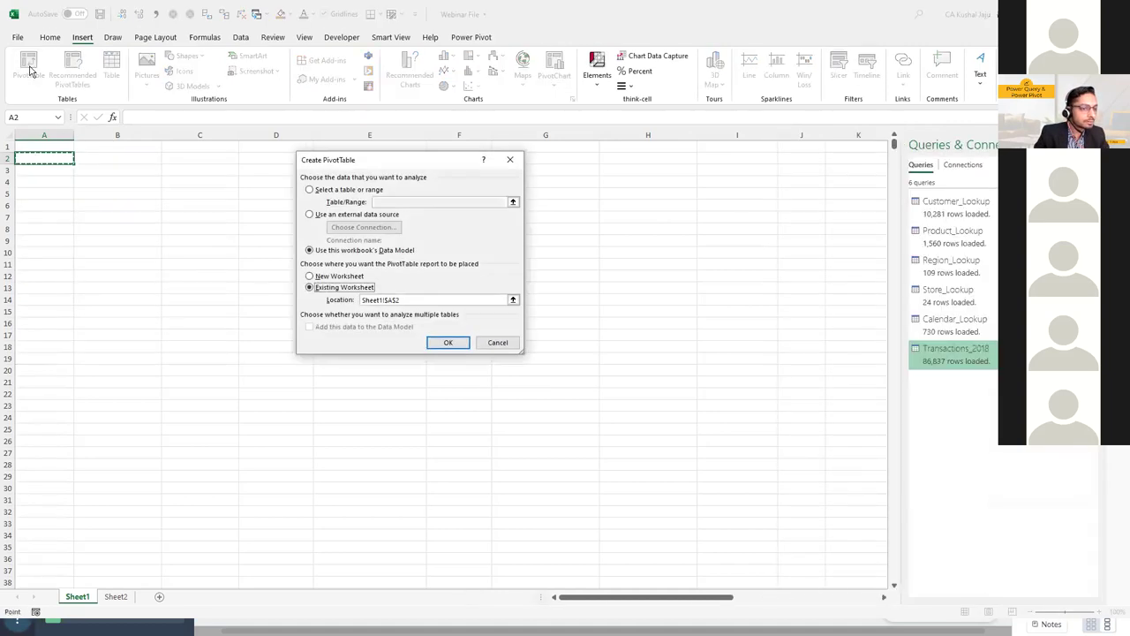
click(45, 146)
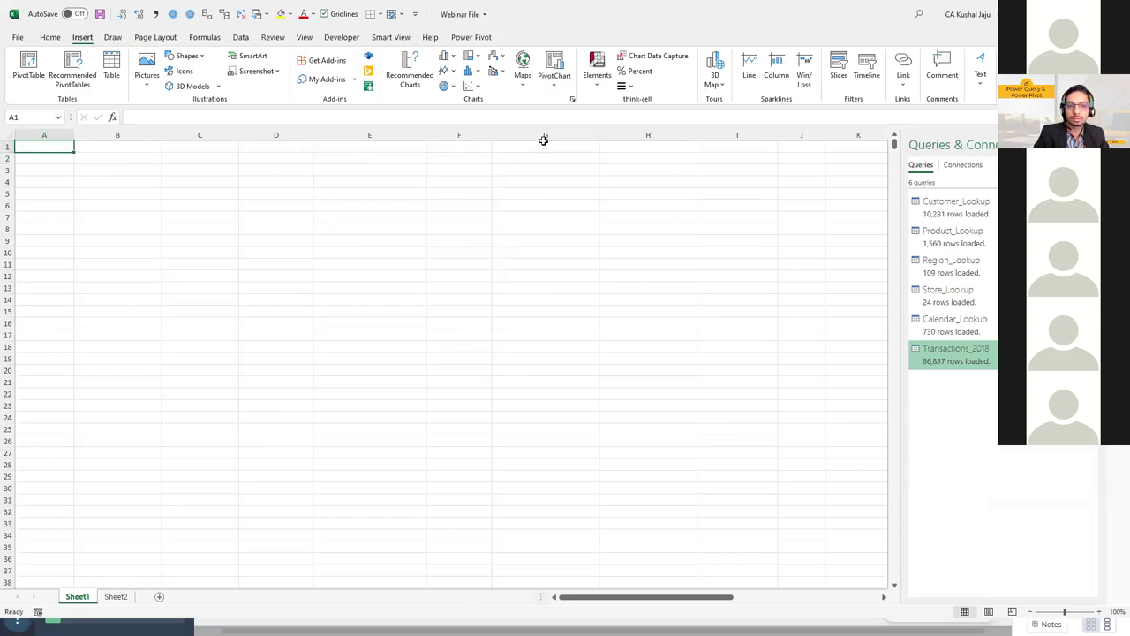
click(471, 37)
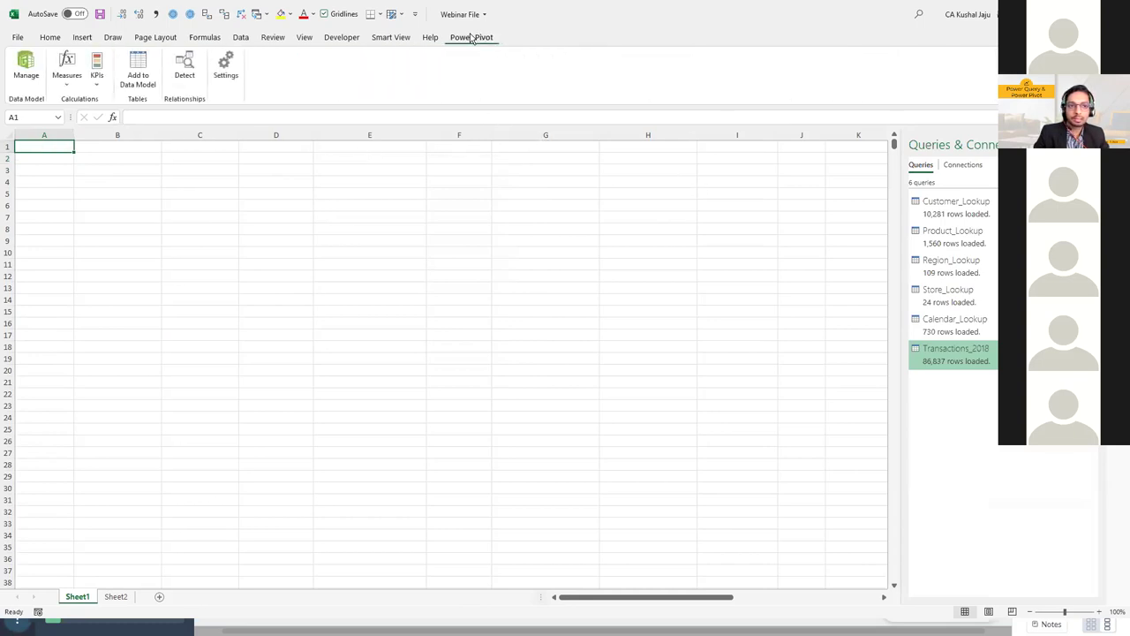
click(18, 74)
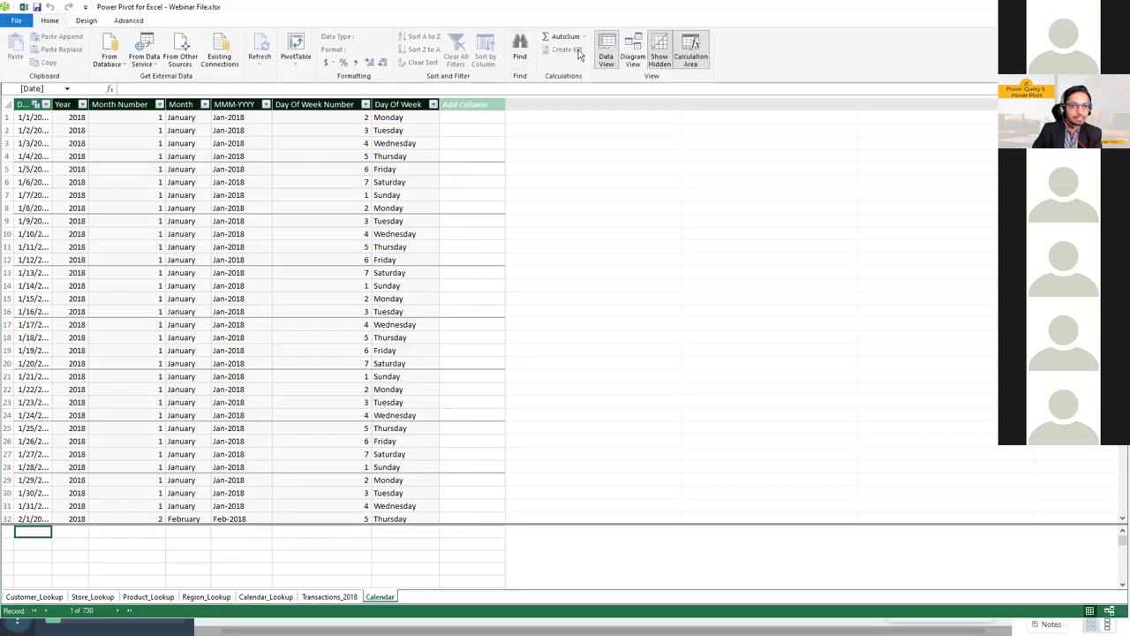
click(633, 44)
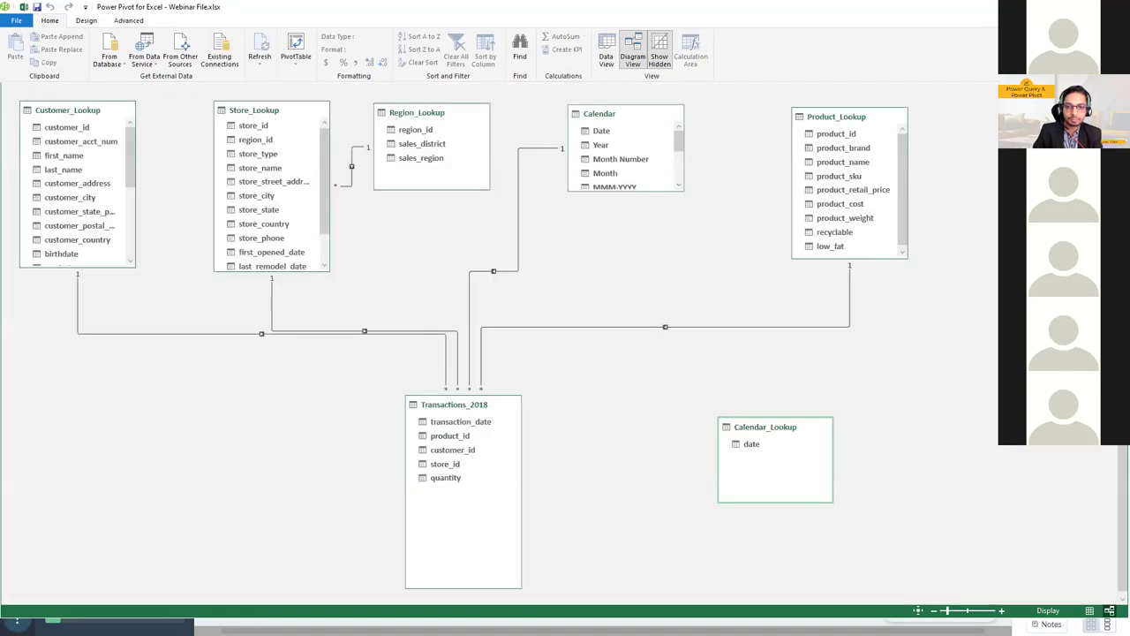
key(alt+Tab)
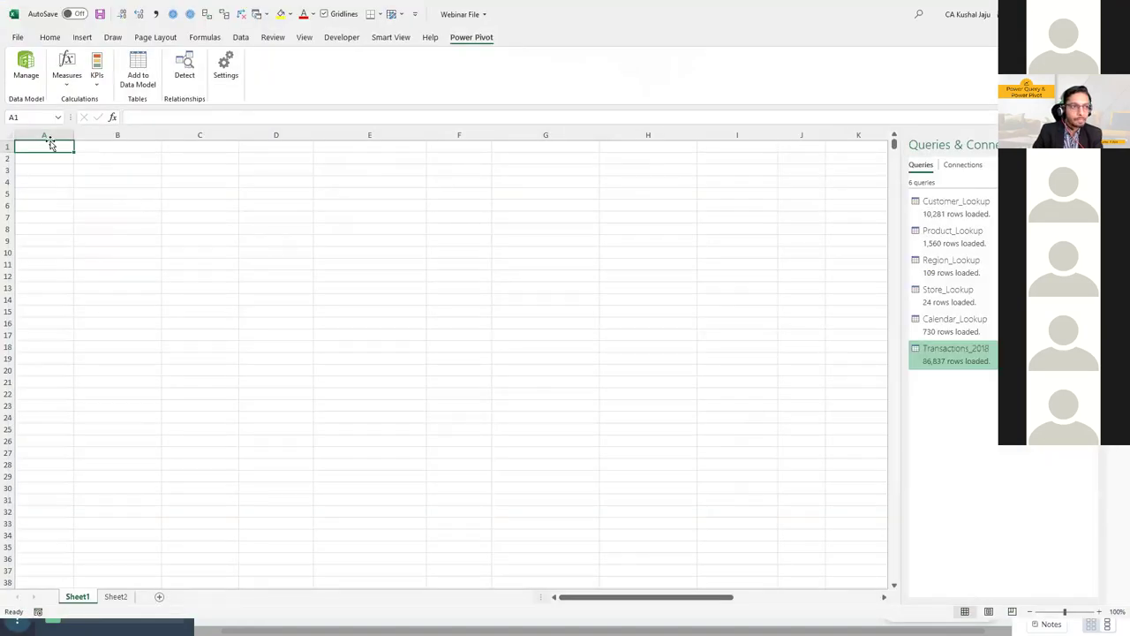
- Insert a PivotTable from the workbook's Data Model at Sheet1!$A$1
click(82, 37)
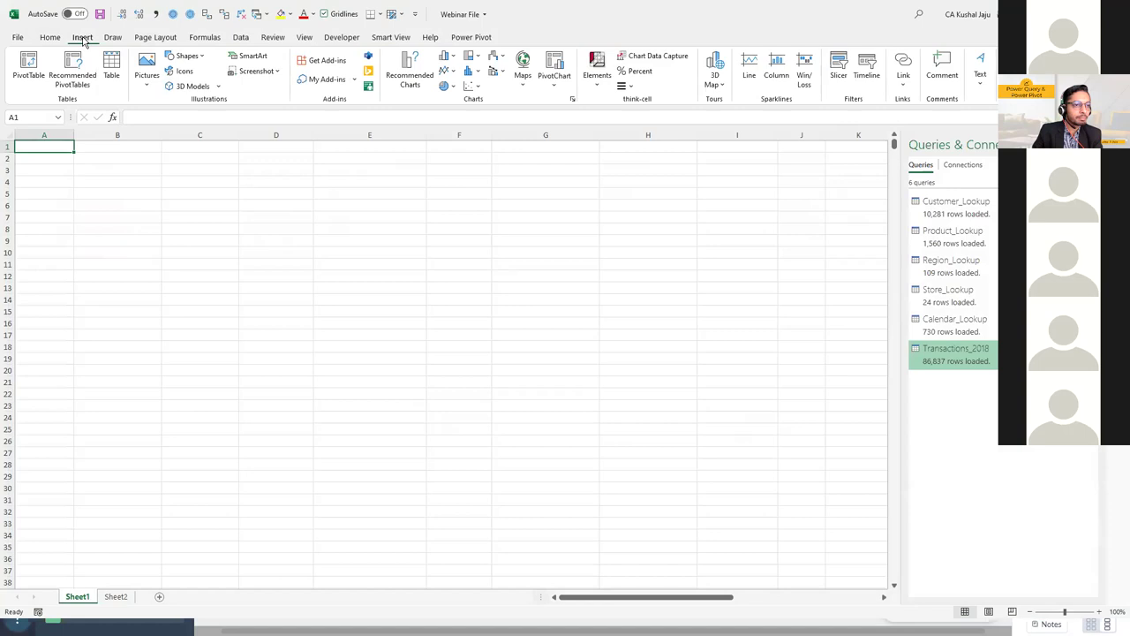
click(26, 77)
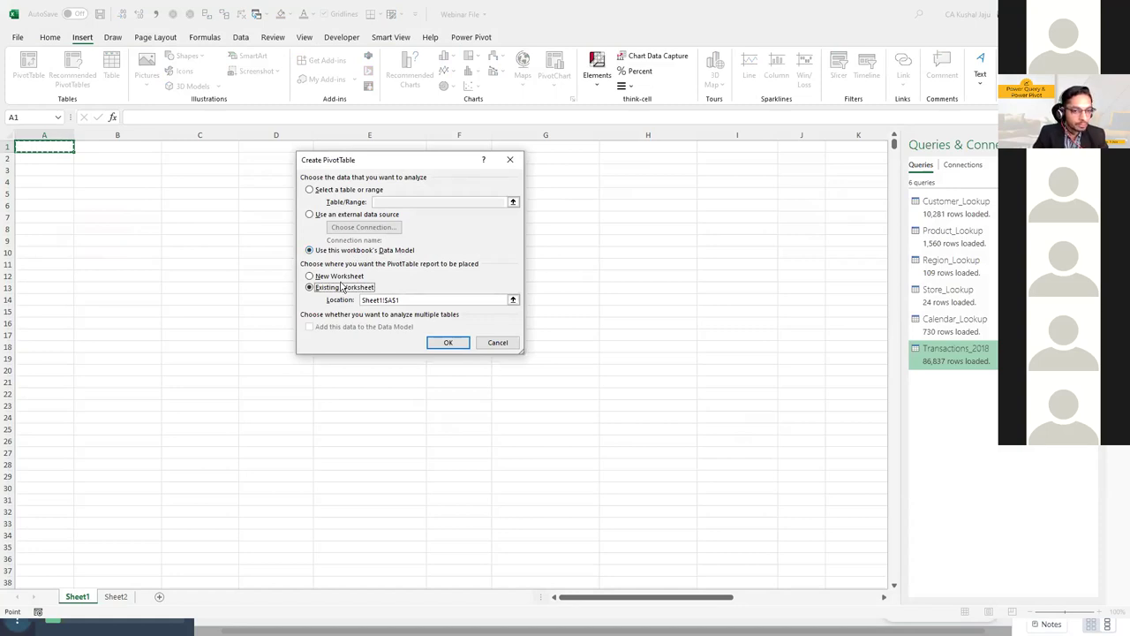
click(446, 342)
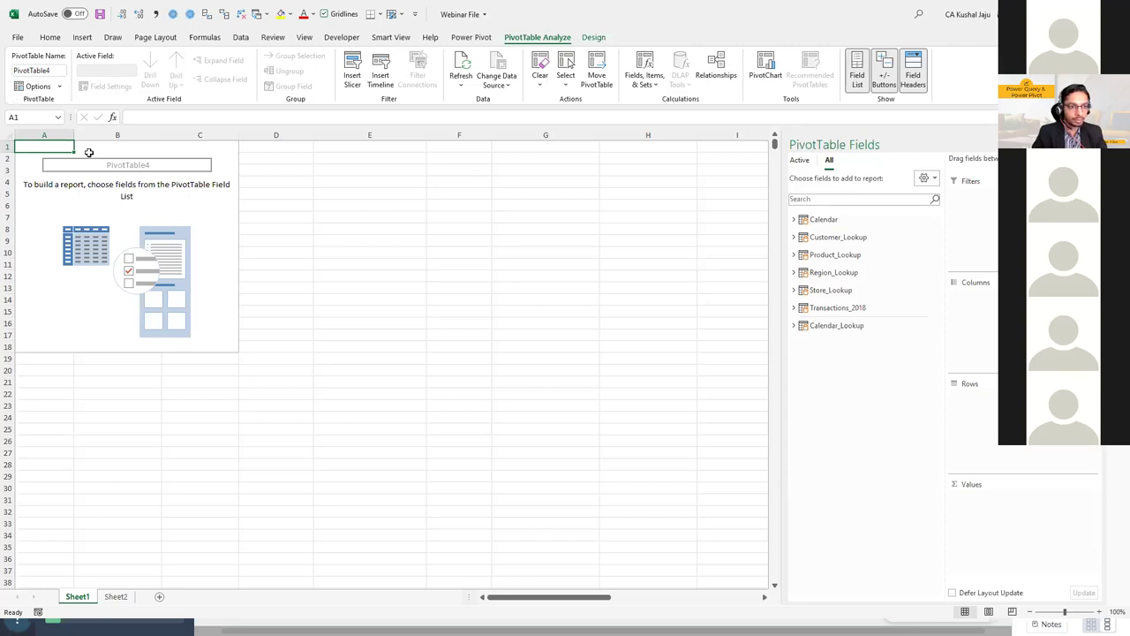
- Add Store_Lookup's store_type to the PivotTable rows, expand Region_Lookup, then switch to PQ File
click(48, 182)
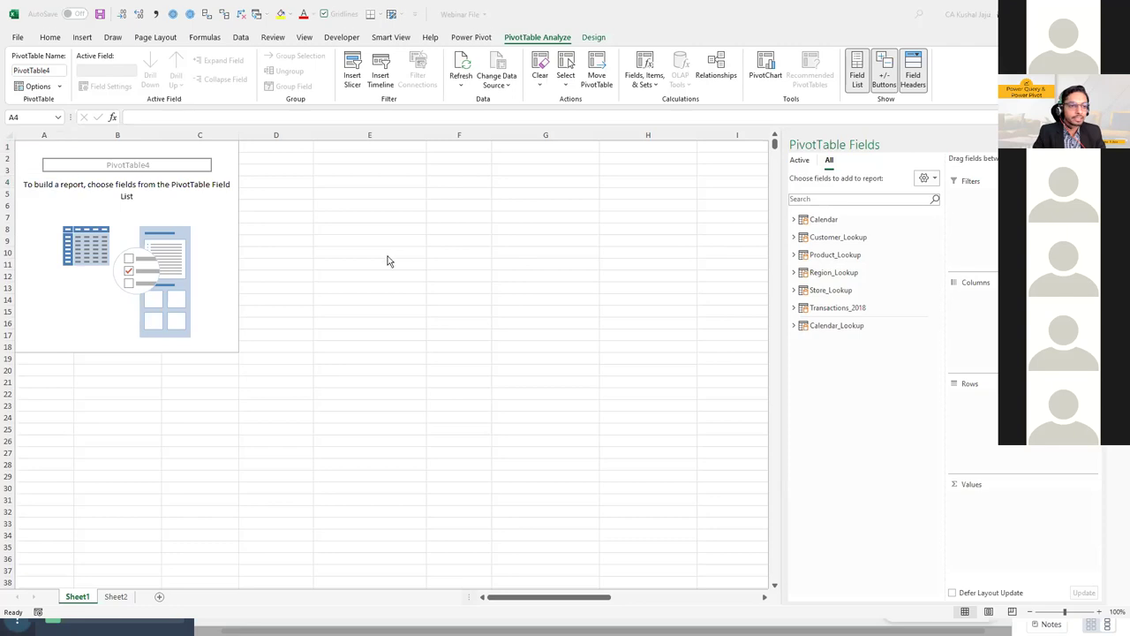
click(960, 263)
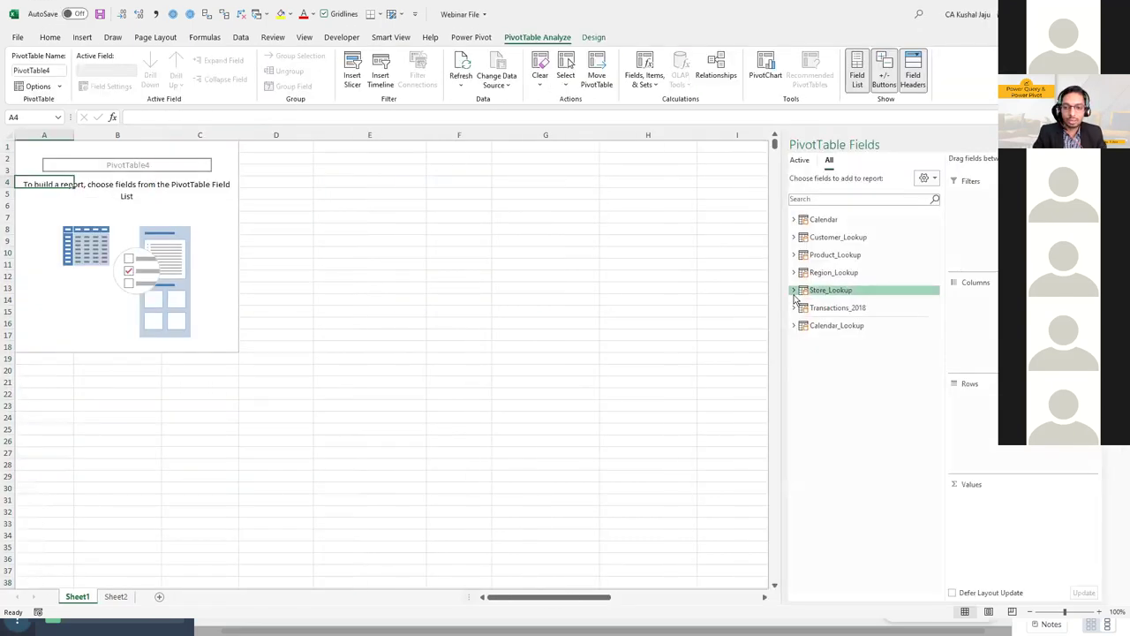
click(793, 290)
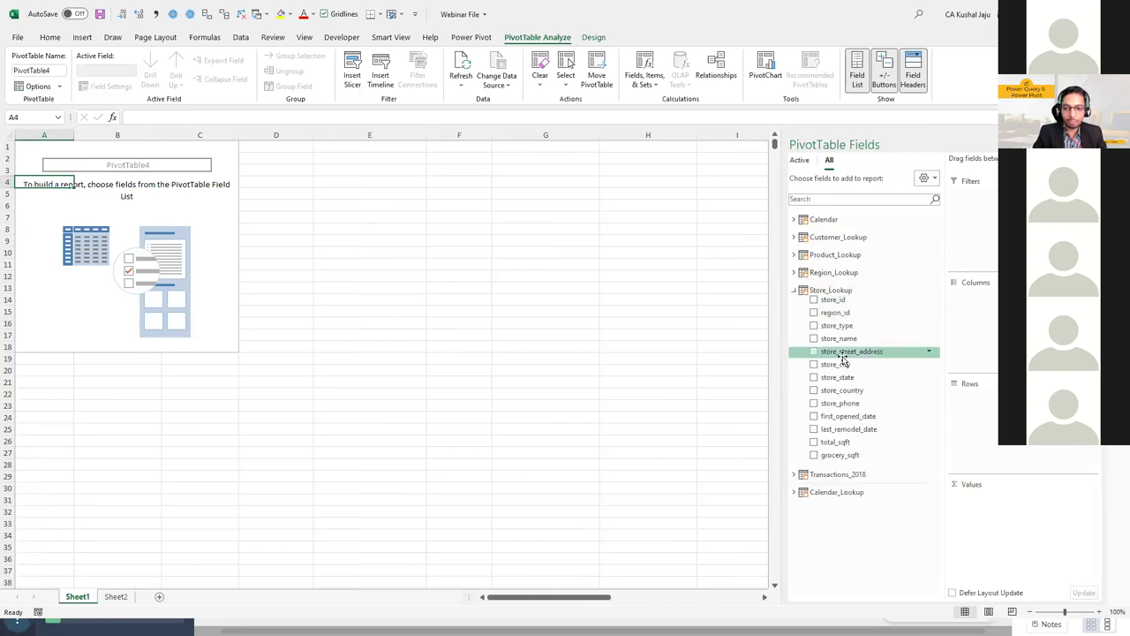
drag(836, 325, 980, 421)
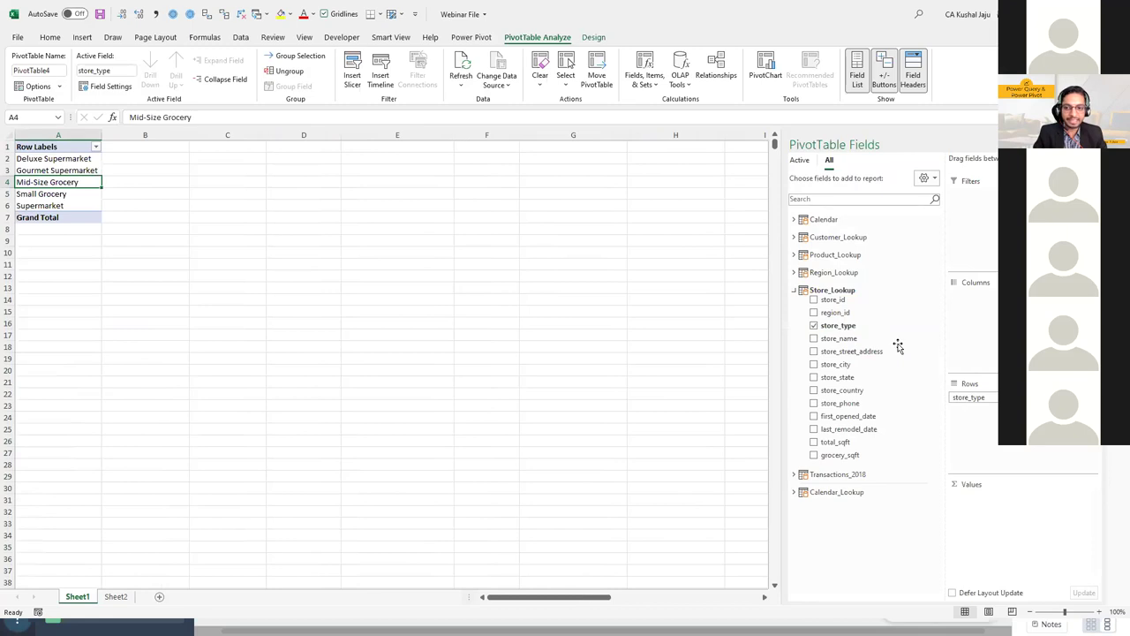
click(793, 273)
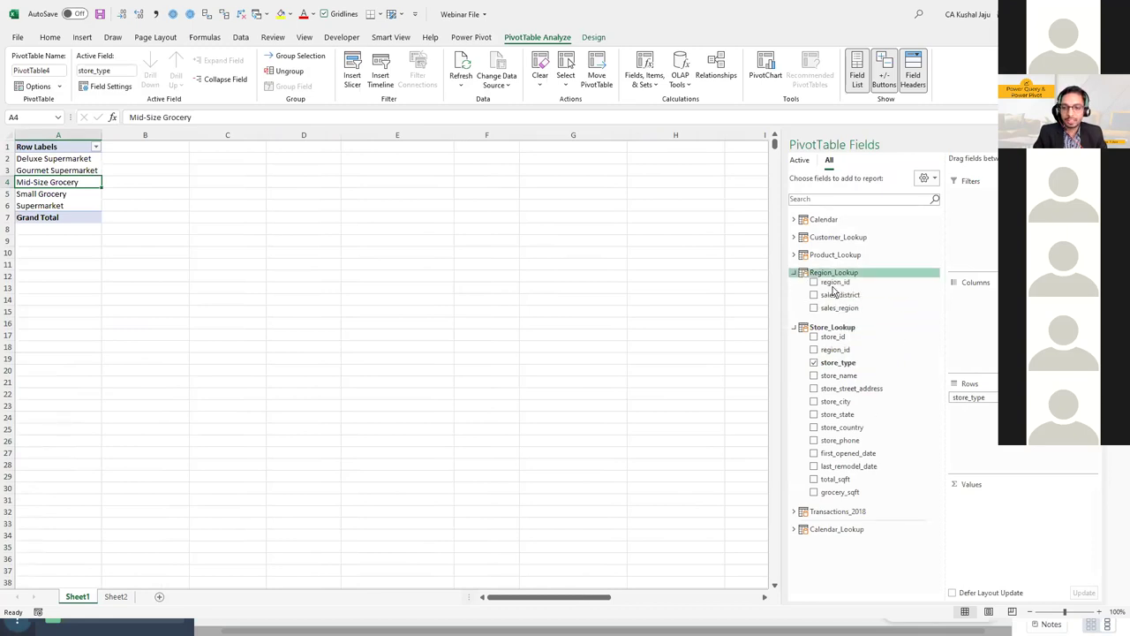
key(alt+Tab)
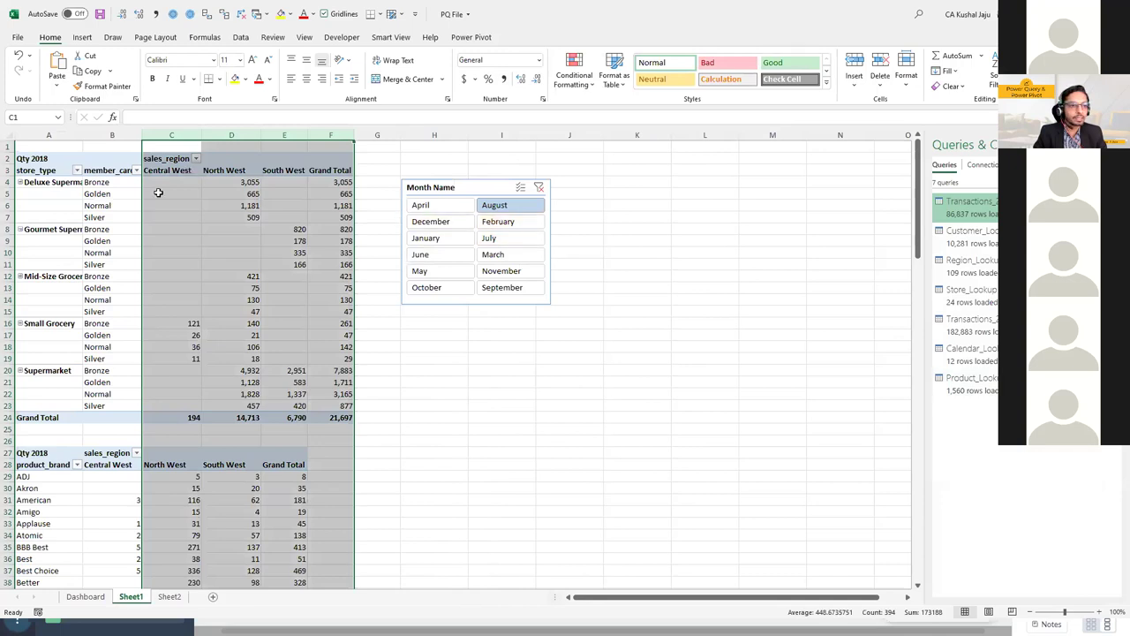
- Put sales_region in the PivotTable columns and add Transactions_2018 quantity to Values
click(158, 193)
click(245, 204)
right_click(245, 205)
click(282, 434)
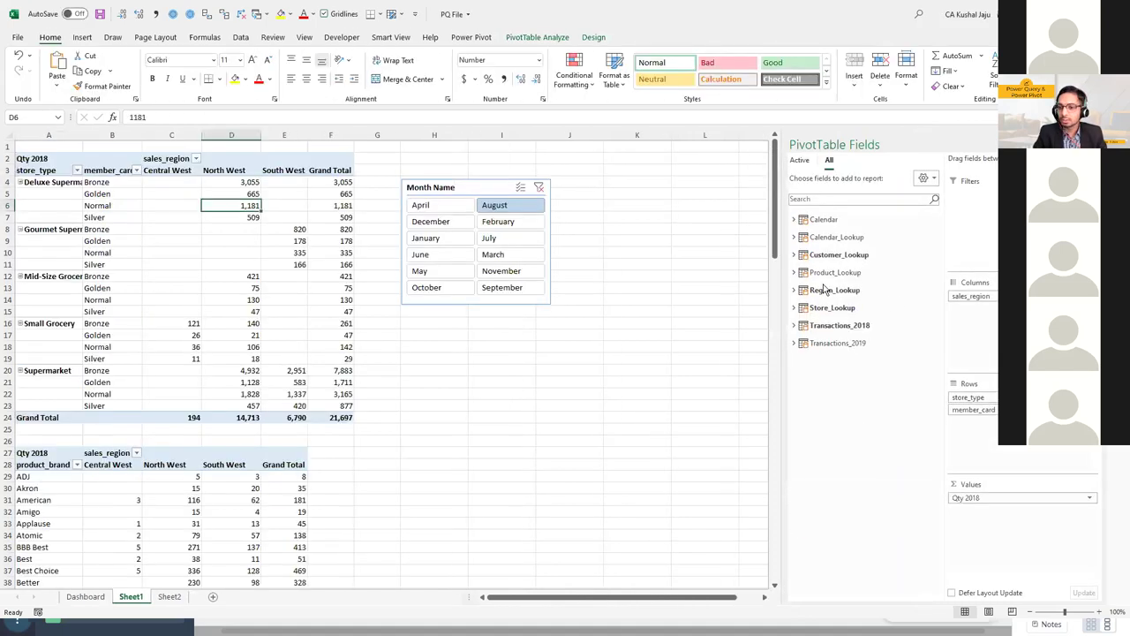
drag(838, 308, 987, 317)
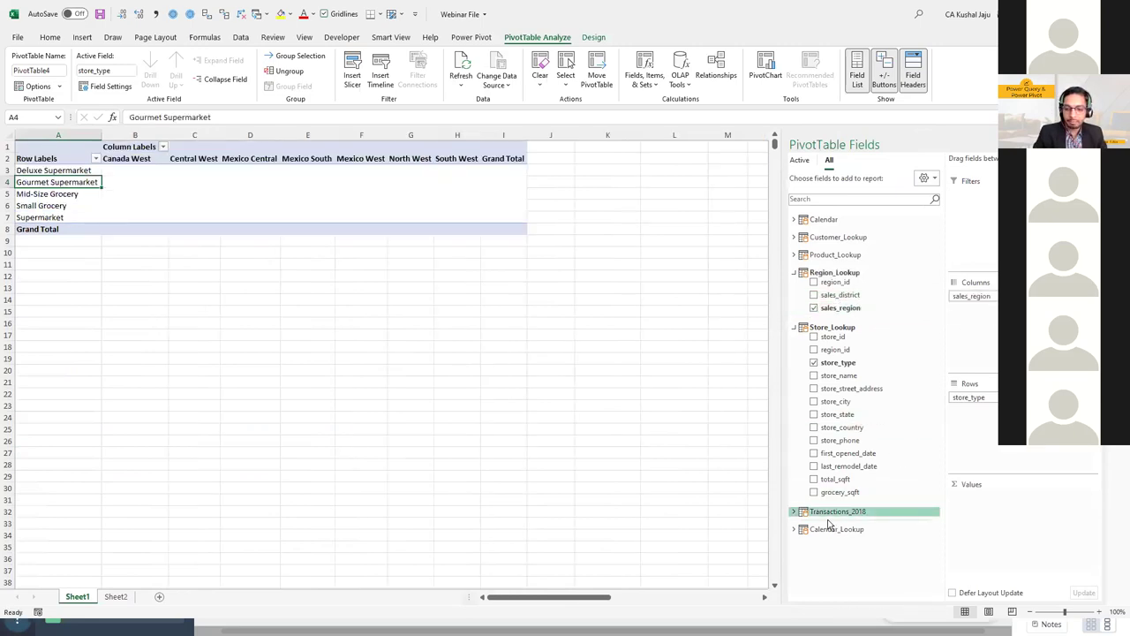
click(793, 512)
scroll(835, 492, down, 1)
mouse_move(834, 560)
mouse_down()
mouse_move(957, 559)
mouse_move(1027, 540)
mouse_up()
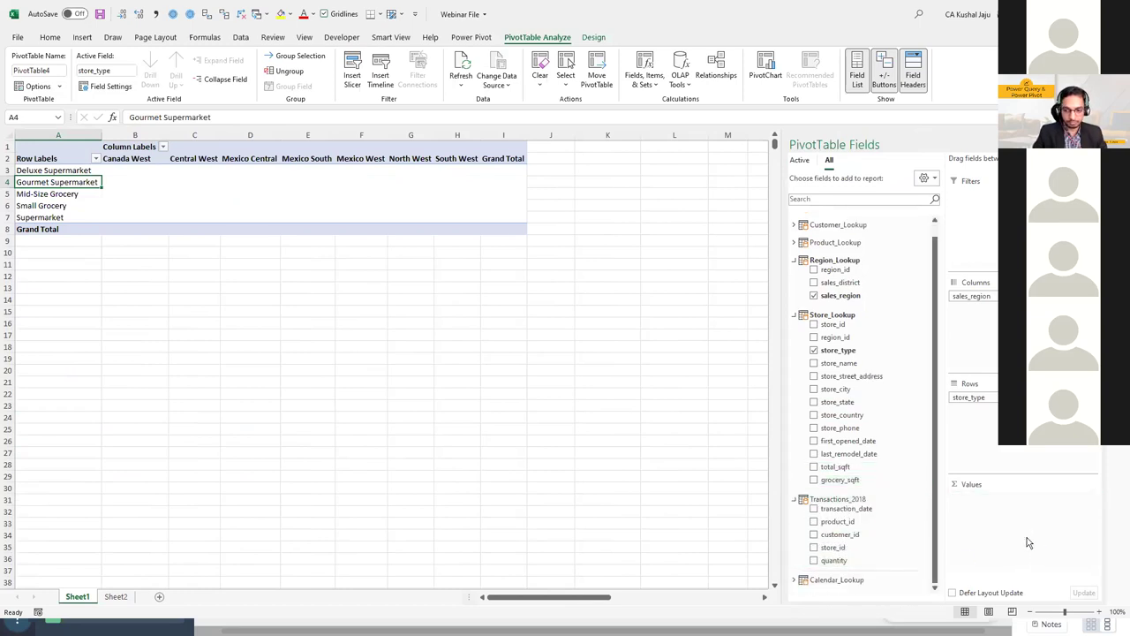
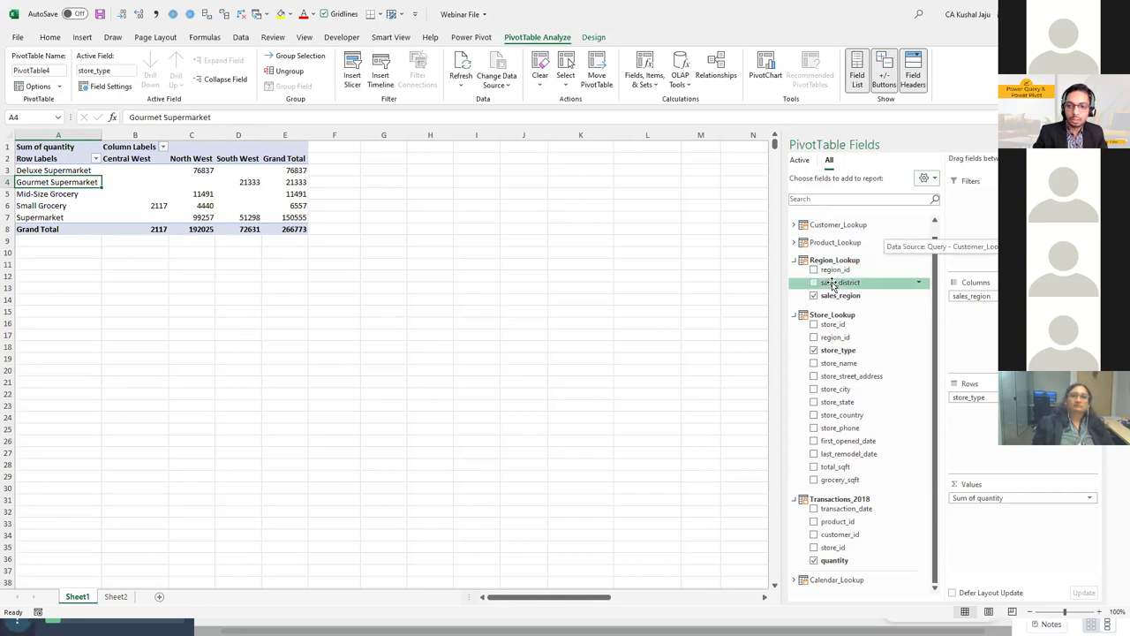
- Check the field list layout options while keeping the side-by-side layout
click(929, 177)
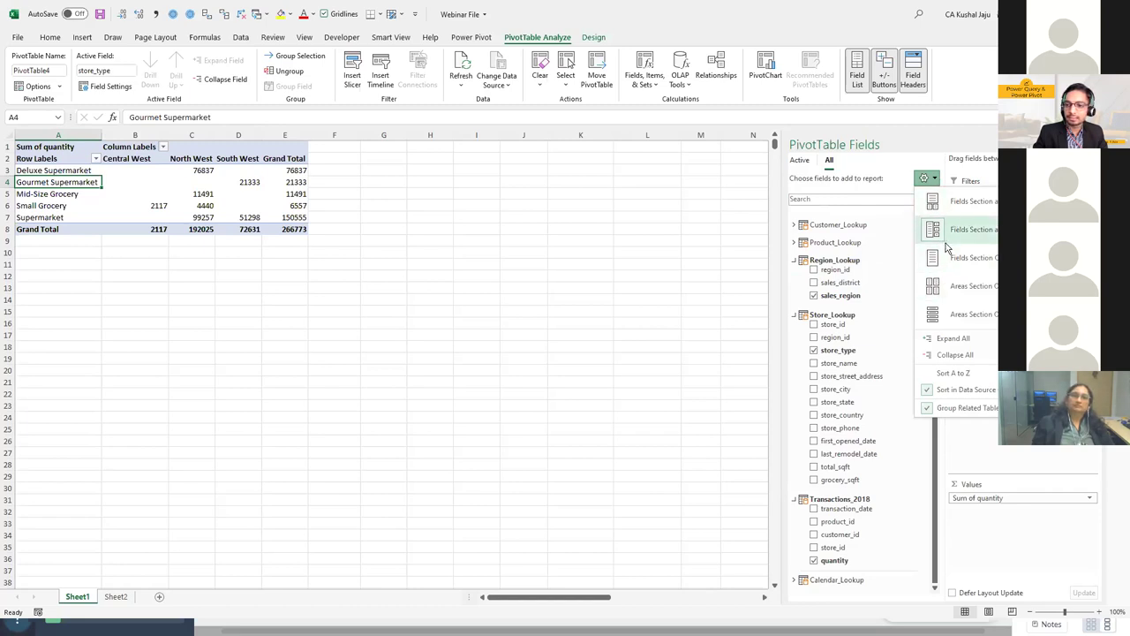
click(951, 221)
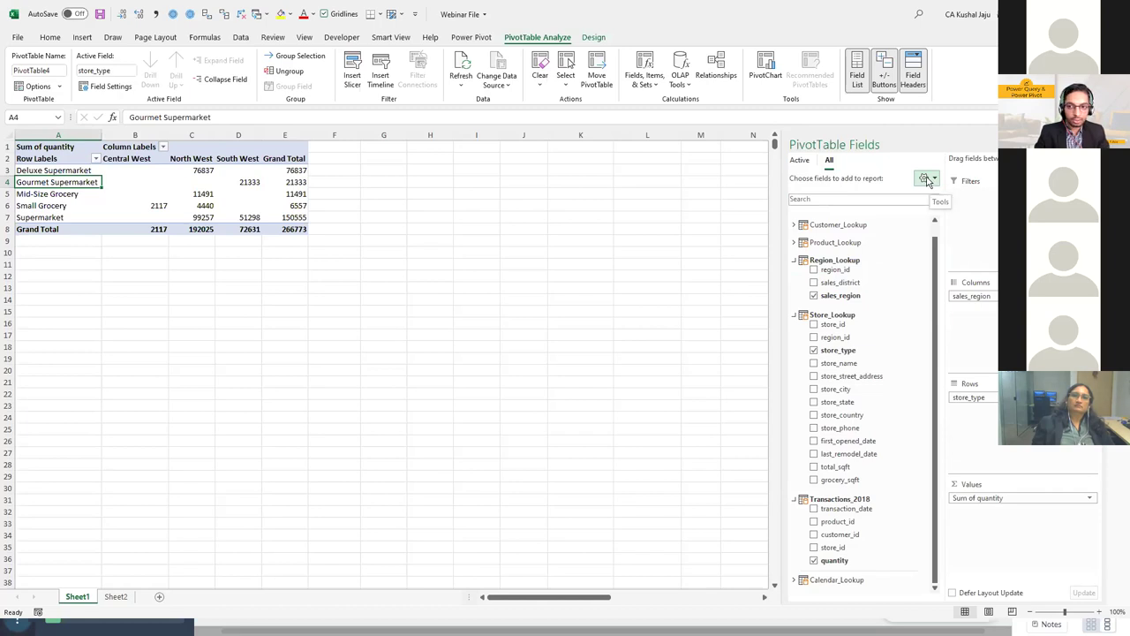
click(925, 179)
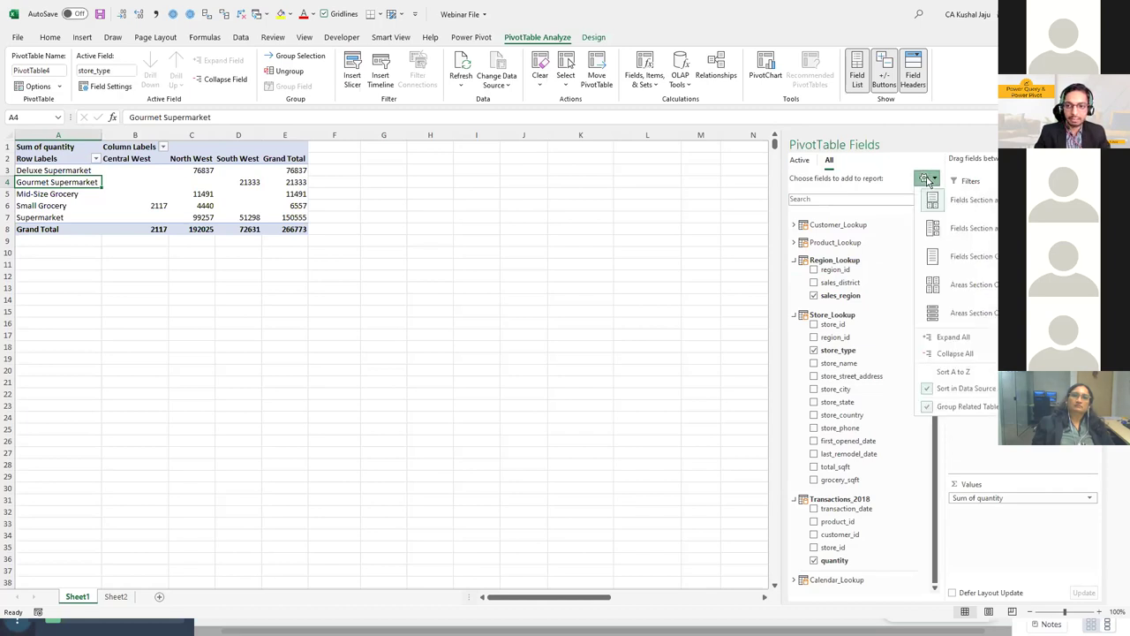
click(954, 235)
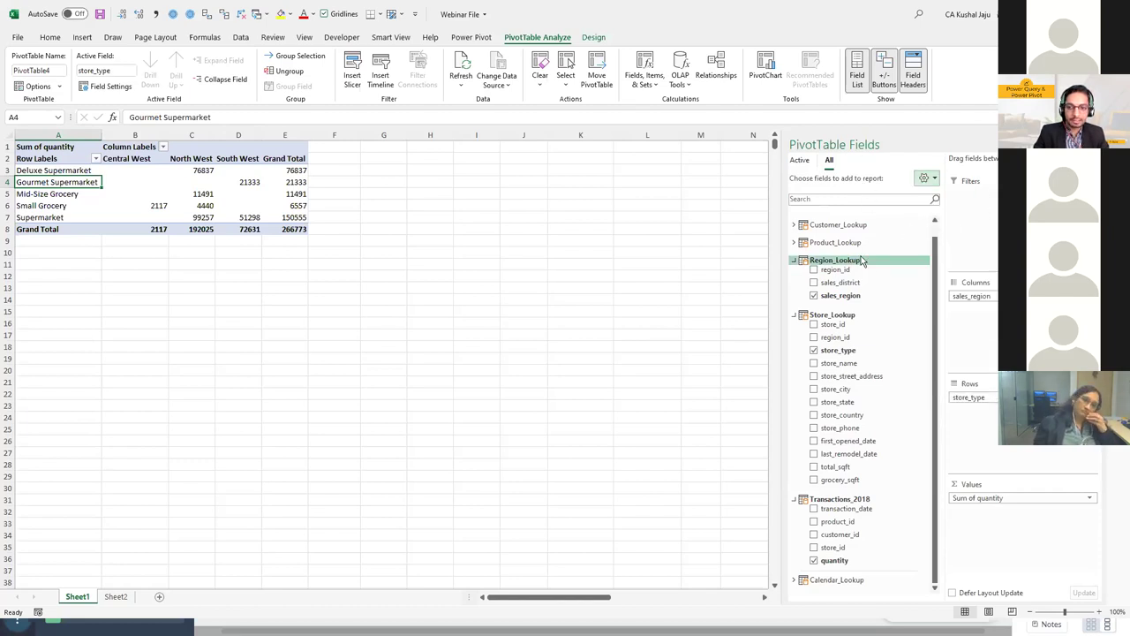
- Toggle the field list between tables used in the pivot and all data-model tables
scroll(862, 261, up, 1)
click(799, 164)
click(829, 164)
click(806, 164)
click(829, 162)
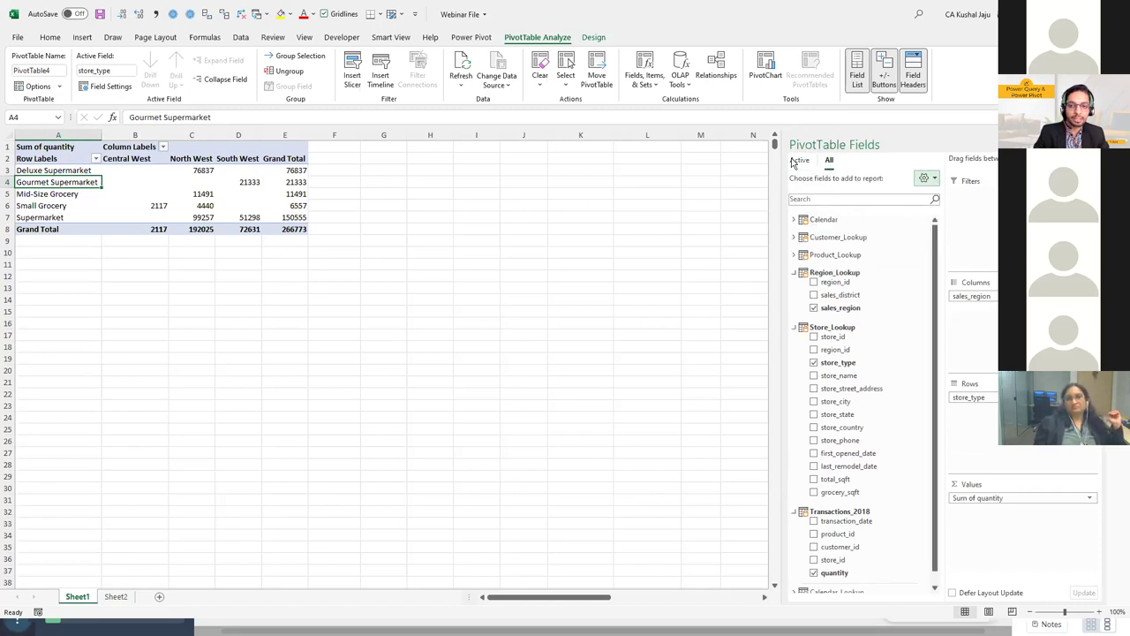
click(794, 161)
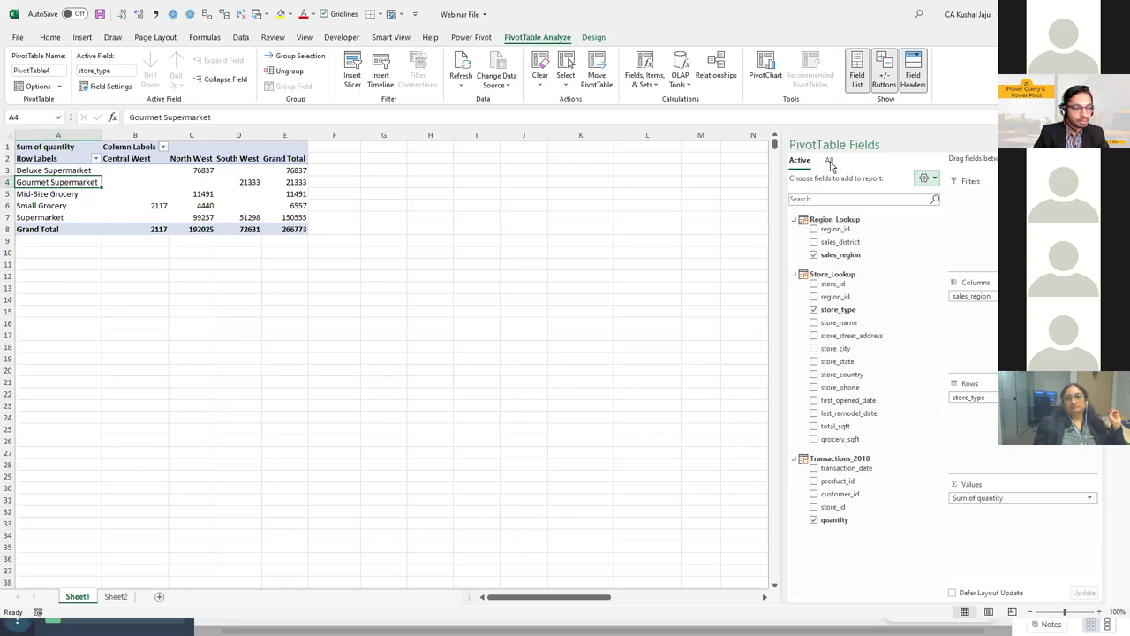
click(829, 163)
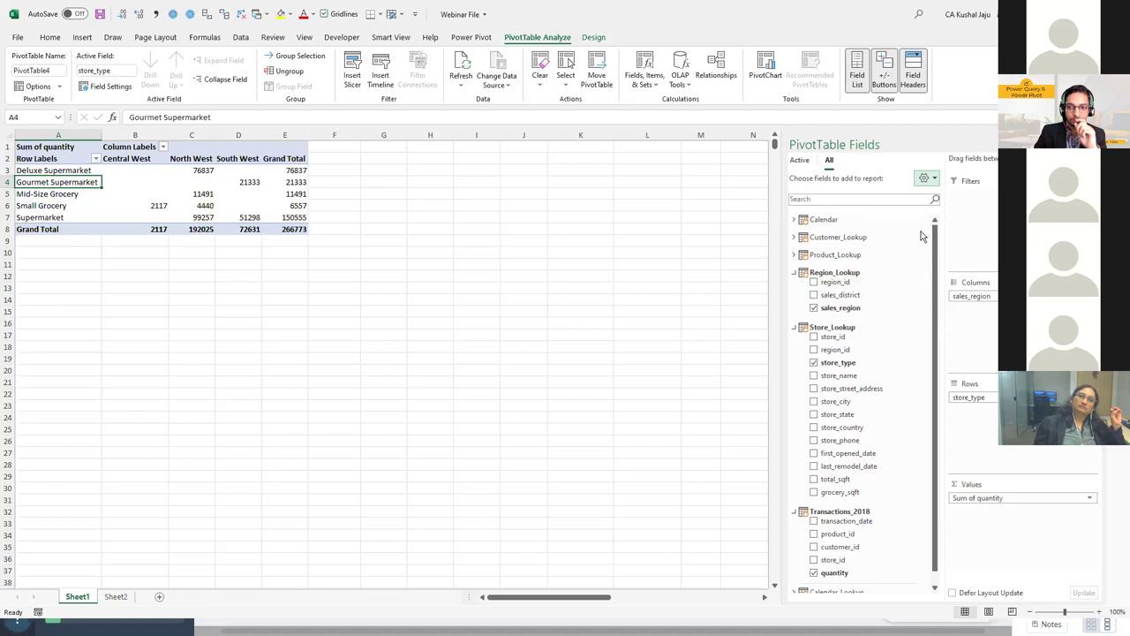
- Revisit the layout options, then collapse and re-expand the Region_Lookup fields
click(927, 178)
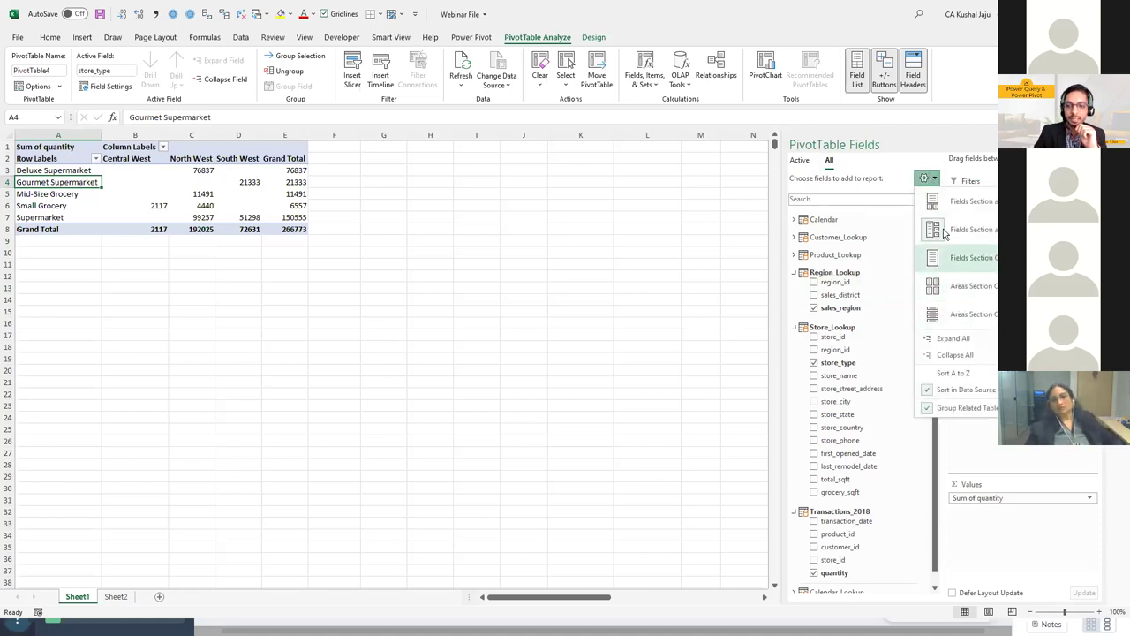
key(Escape)
click(927, 177)
click(957, 233)
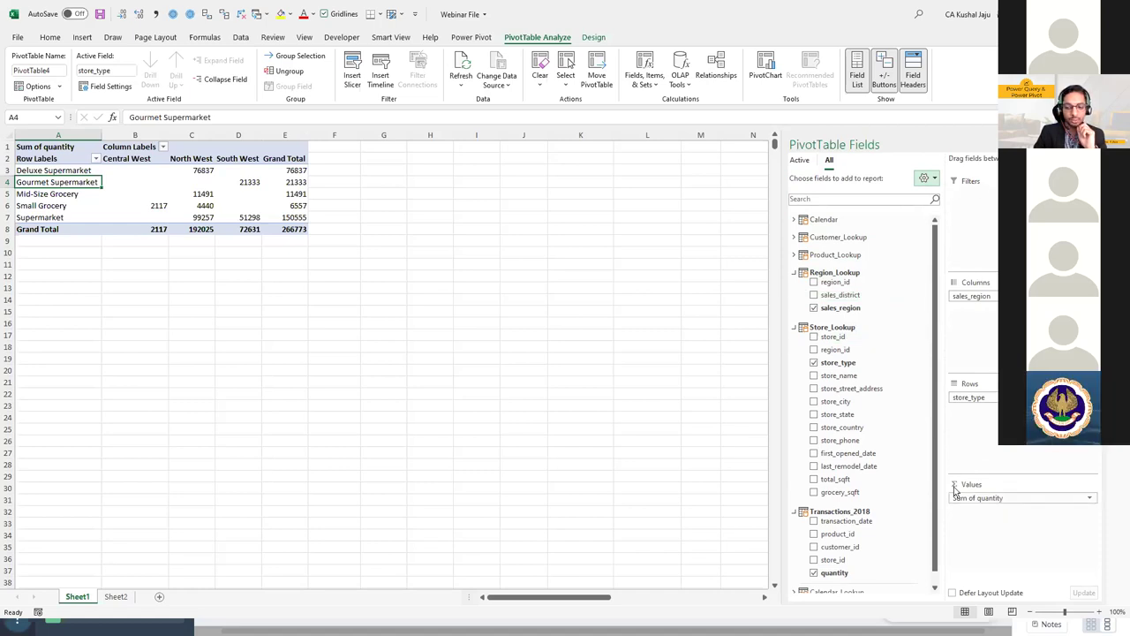
click(793, 273)
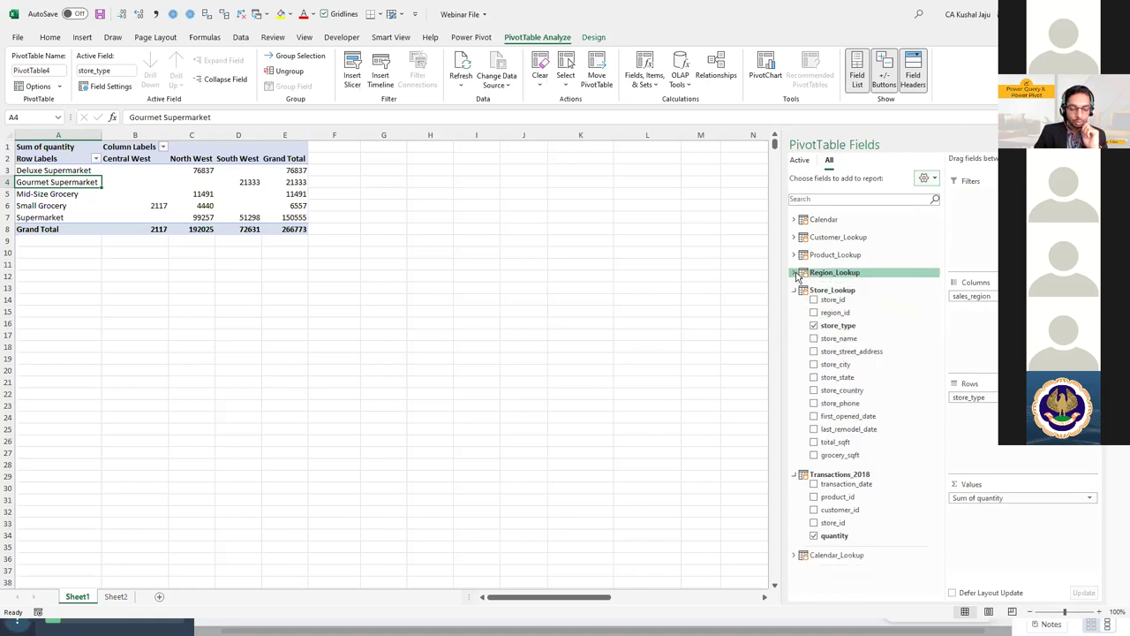
click(793, 273)
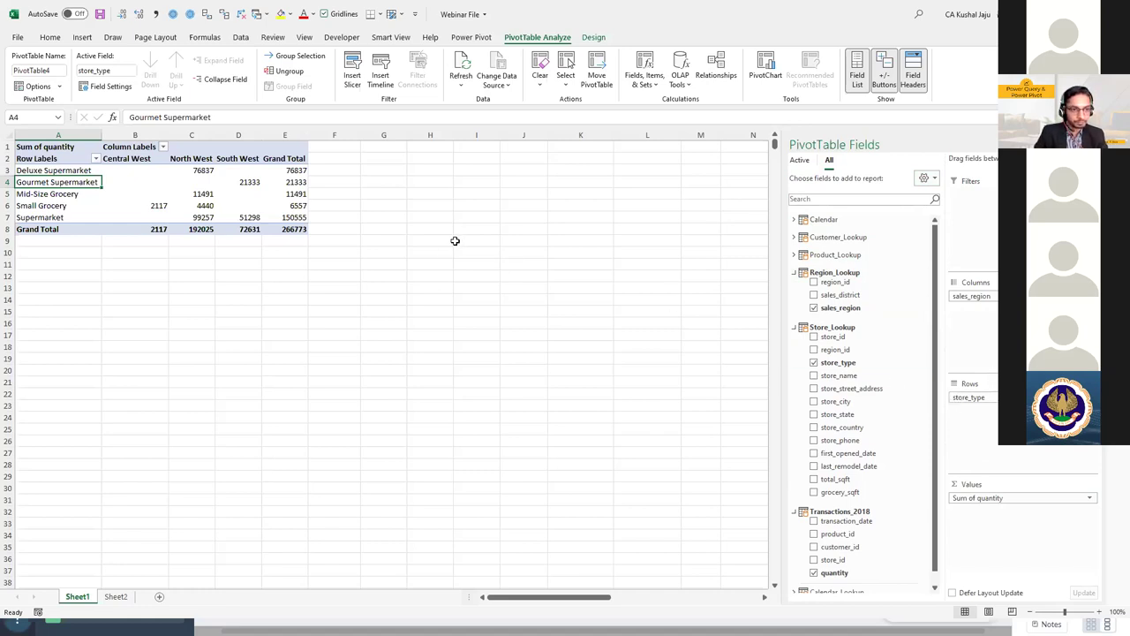
- Hide the field list and inspect the Mid-Size Grocery North West value 11491
click(375, 236)
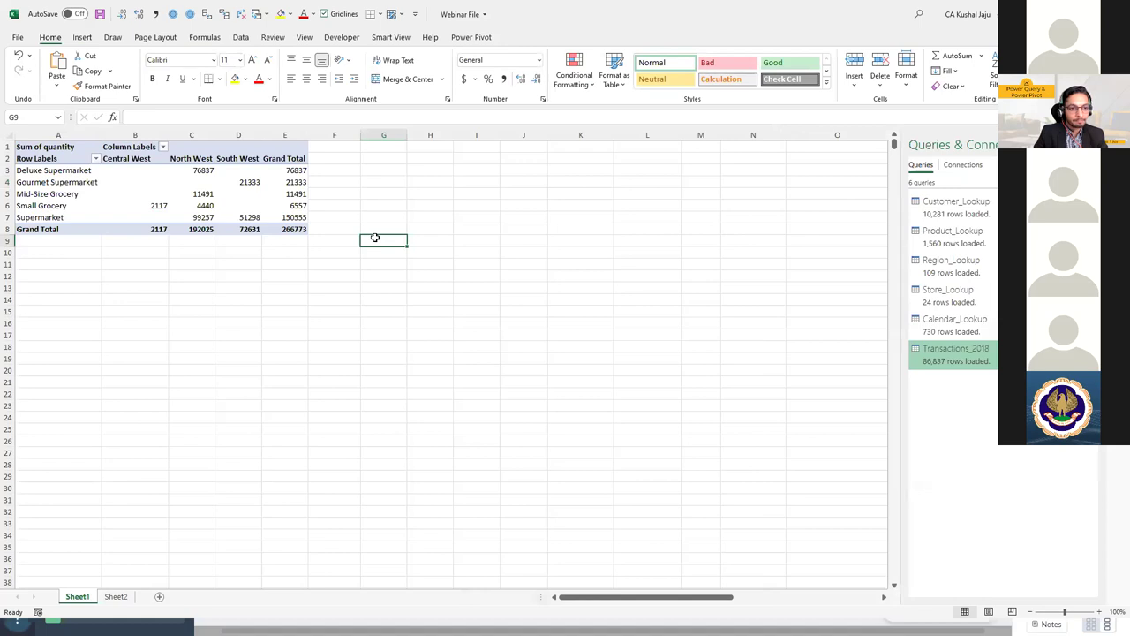
click(109, 188)
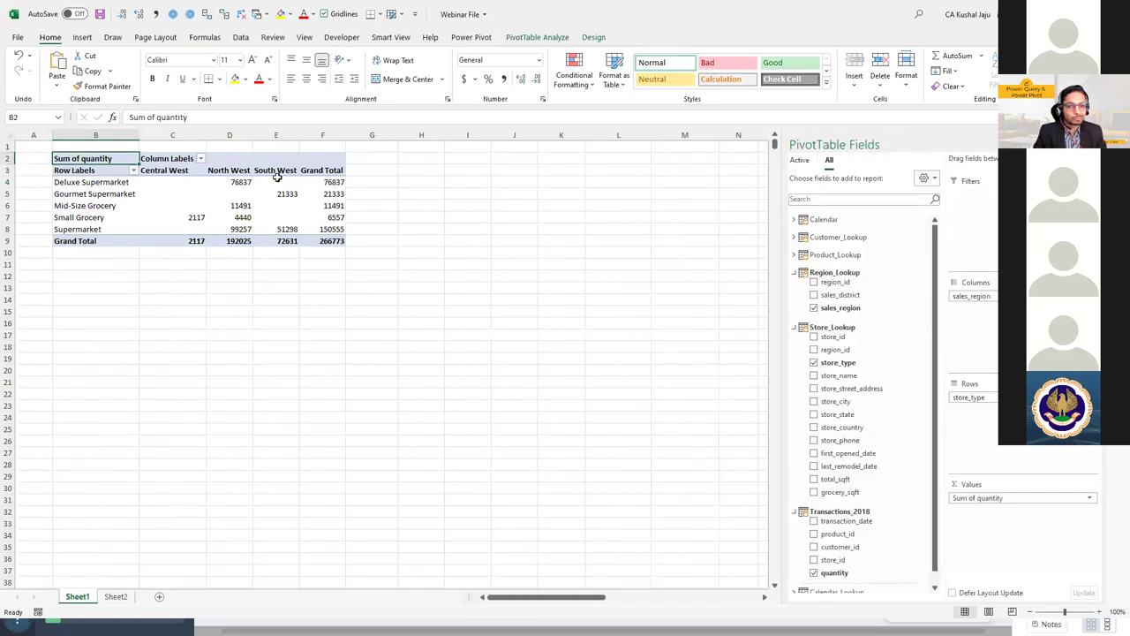
click(221, 204)
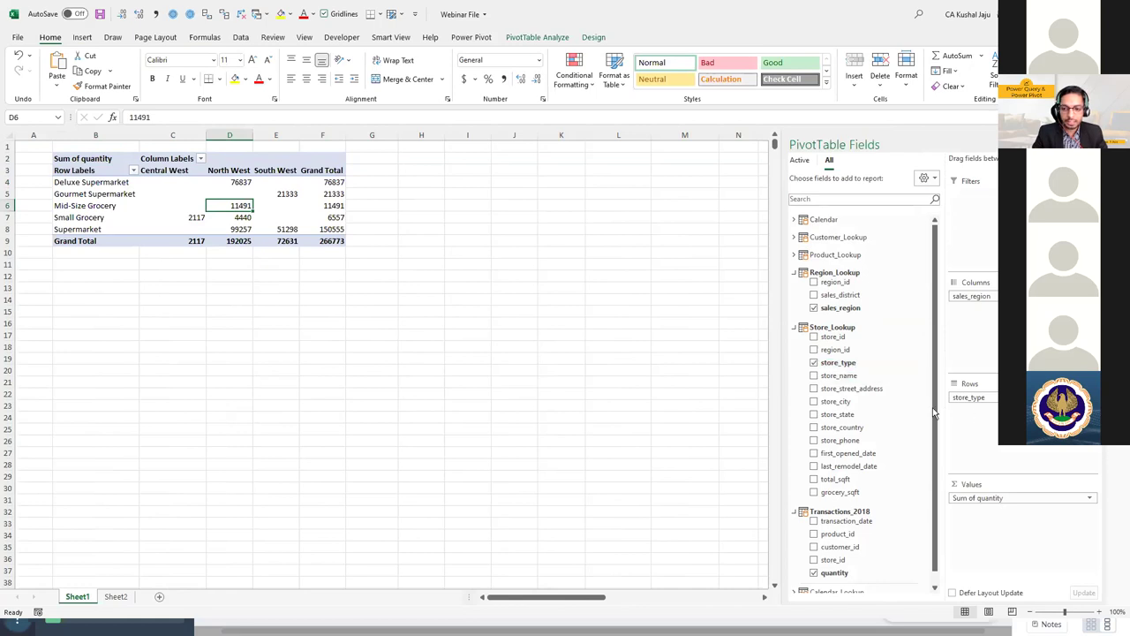
scroll(852, 468, down, 1)
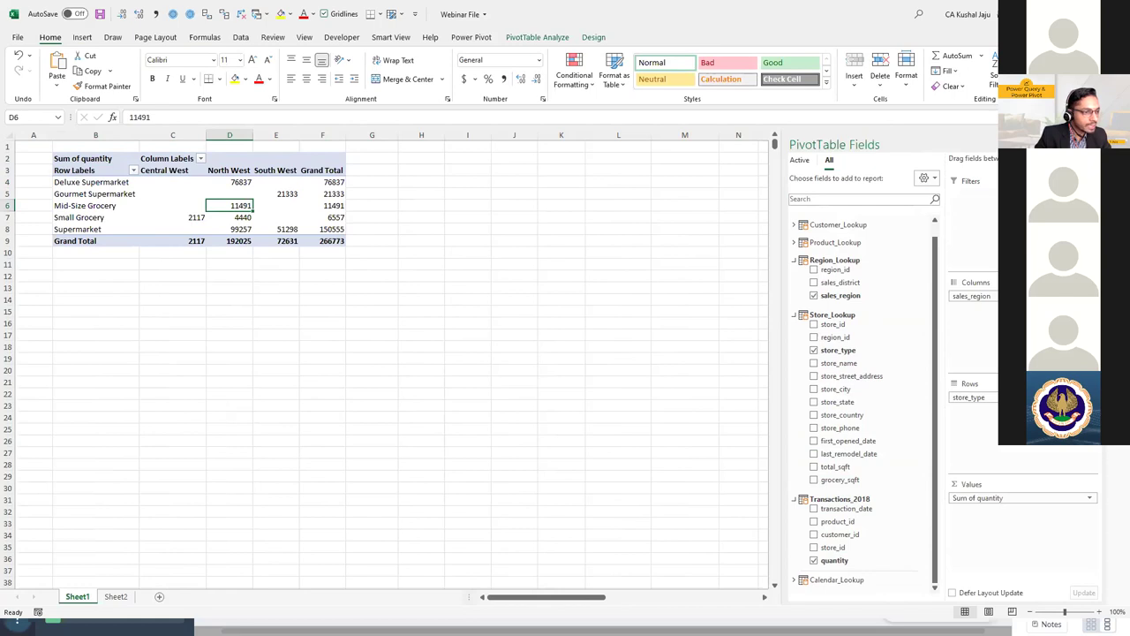
key(alt+Tab)
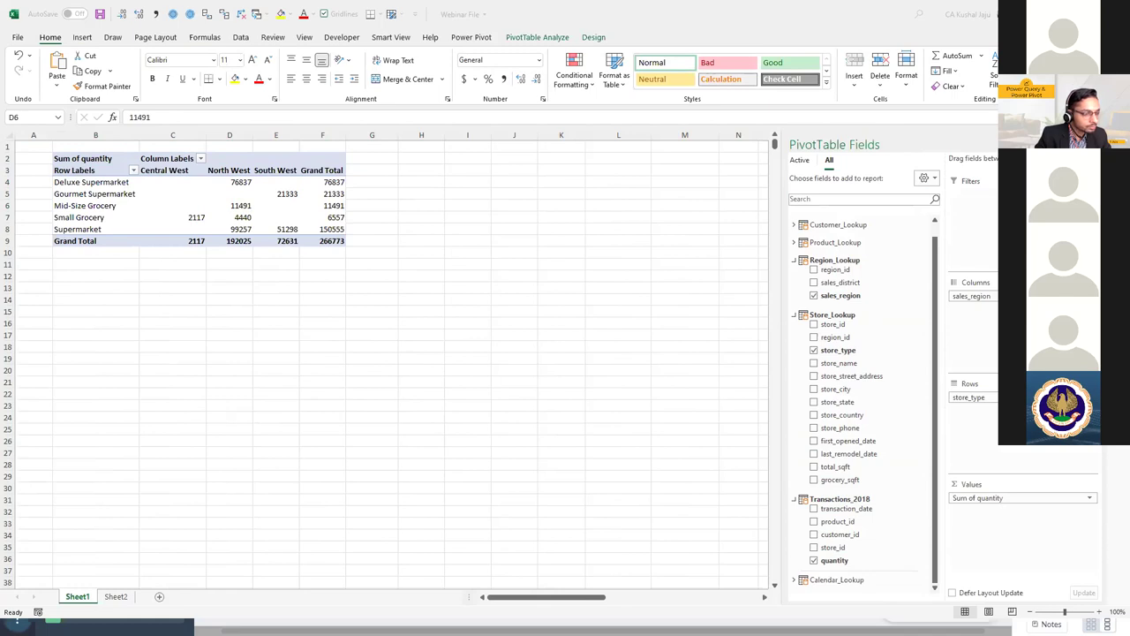
key(alt+Tab)
click(391, 246)
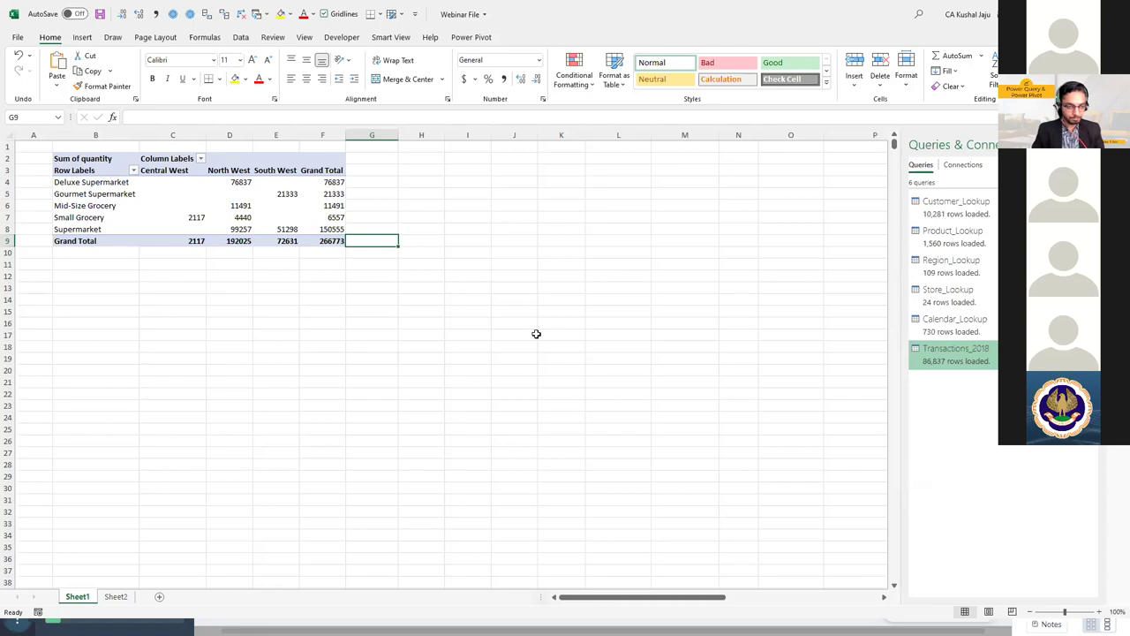
- Try adding grocery_sqft to the pivot, then leave it with cell G8 selected
click(170, 187)
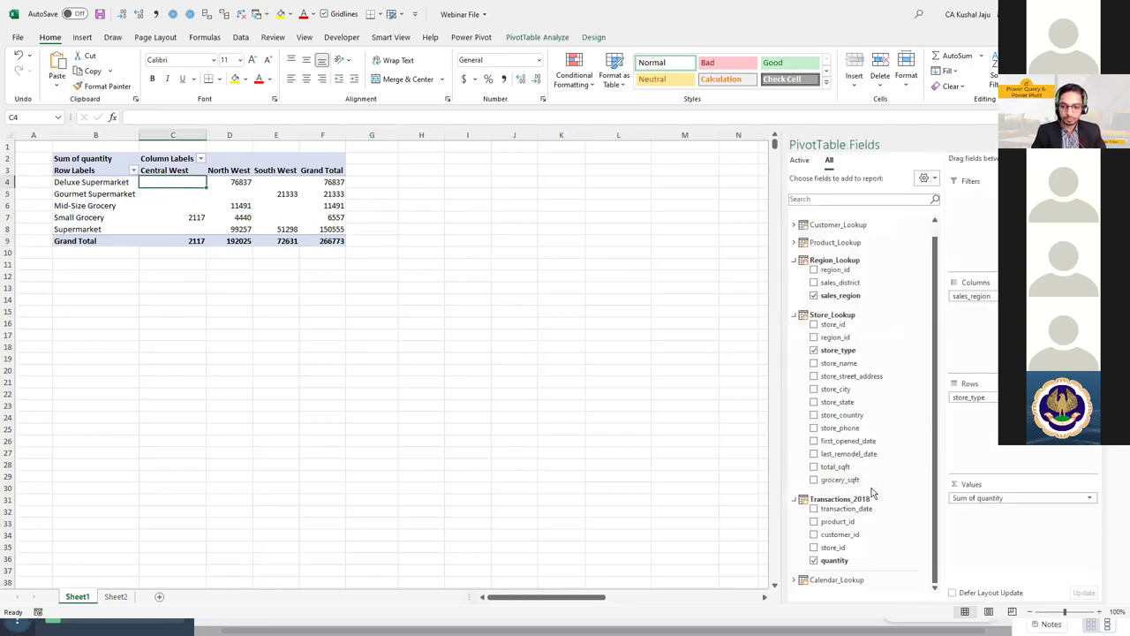
drag(818, 479, 566, 411)
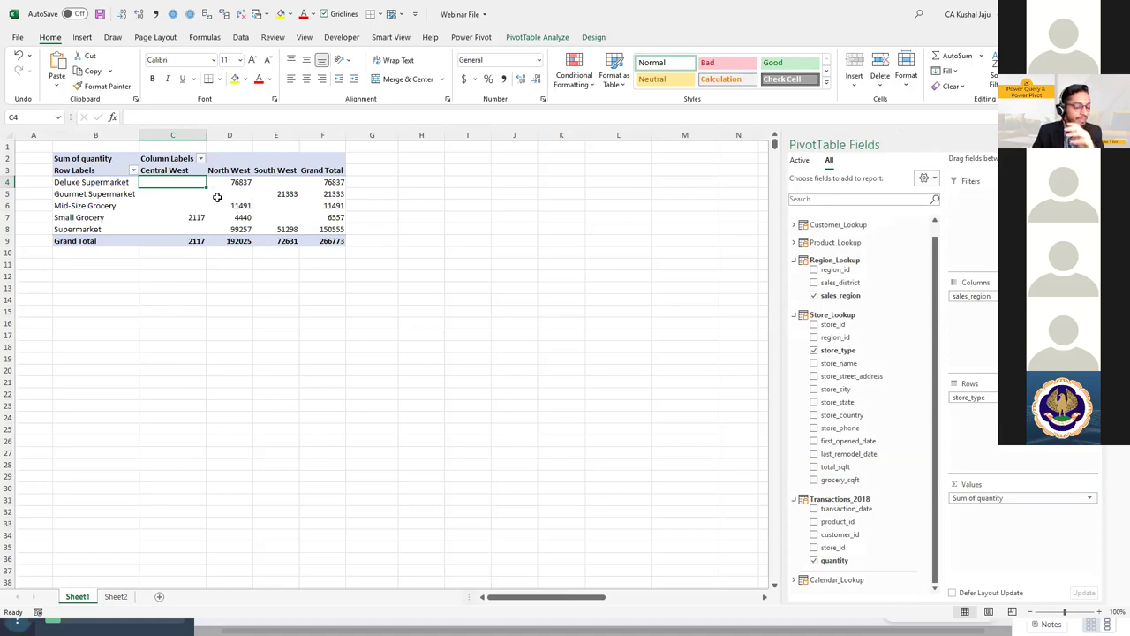
click(393, 207)
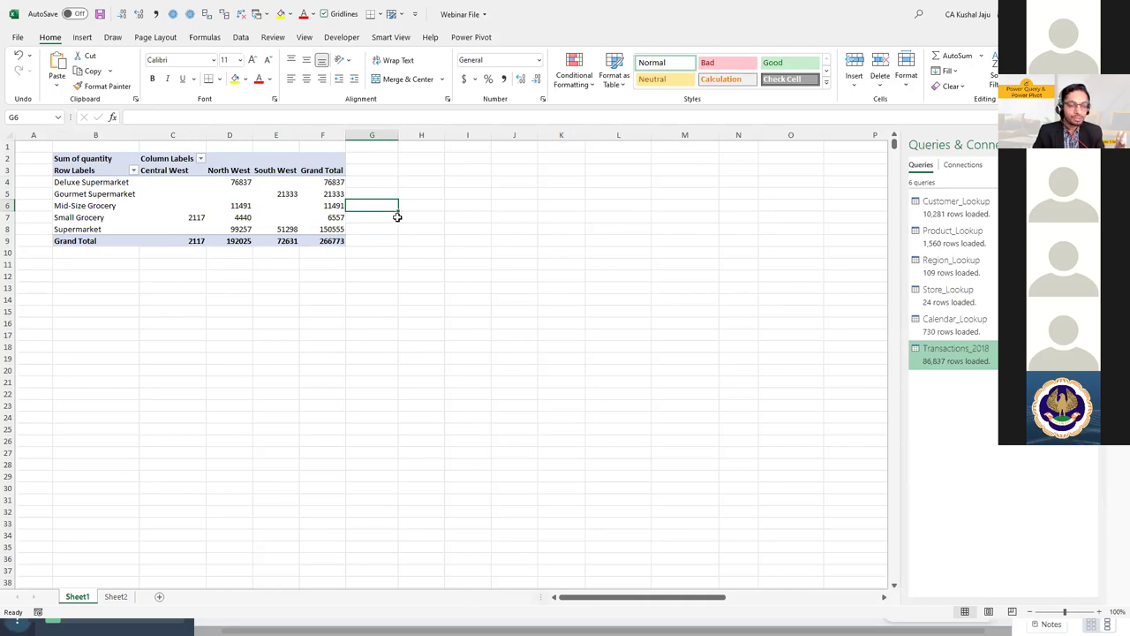
click(388, 231)
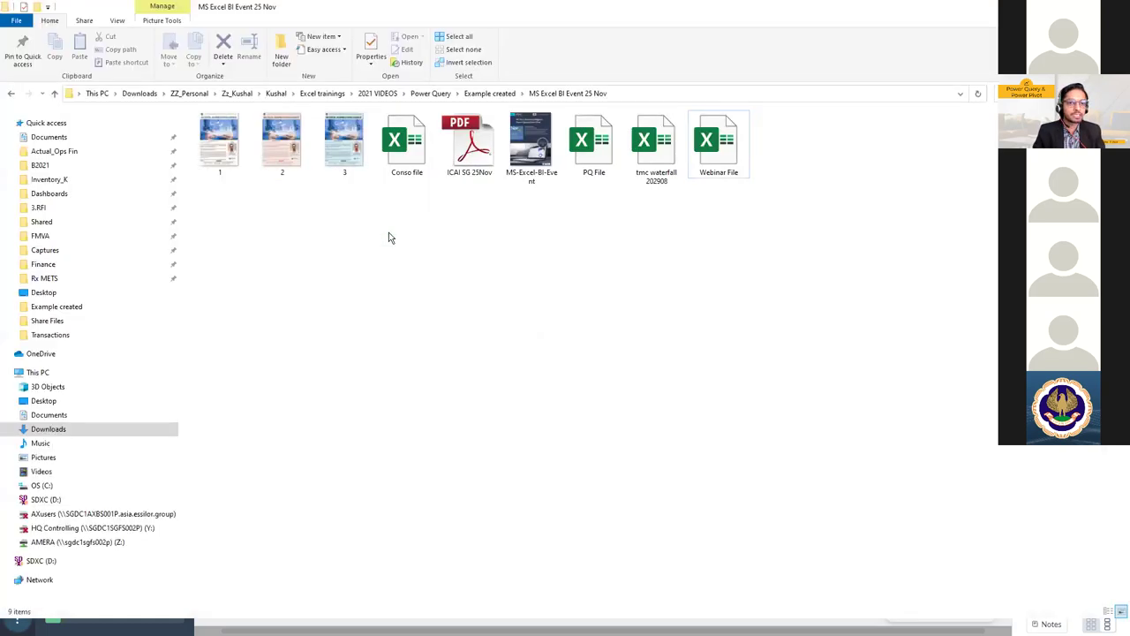
- Open the Customer_Lookup file from the Share Files folder in Excel
key(alt+Up)
double_click(281, 146)
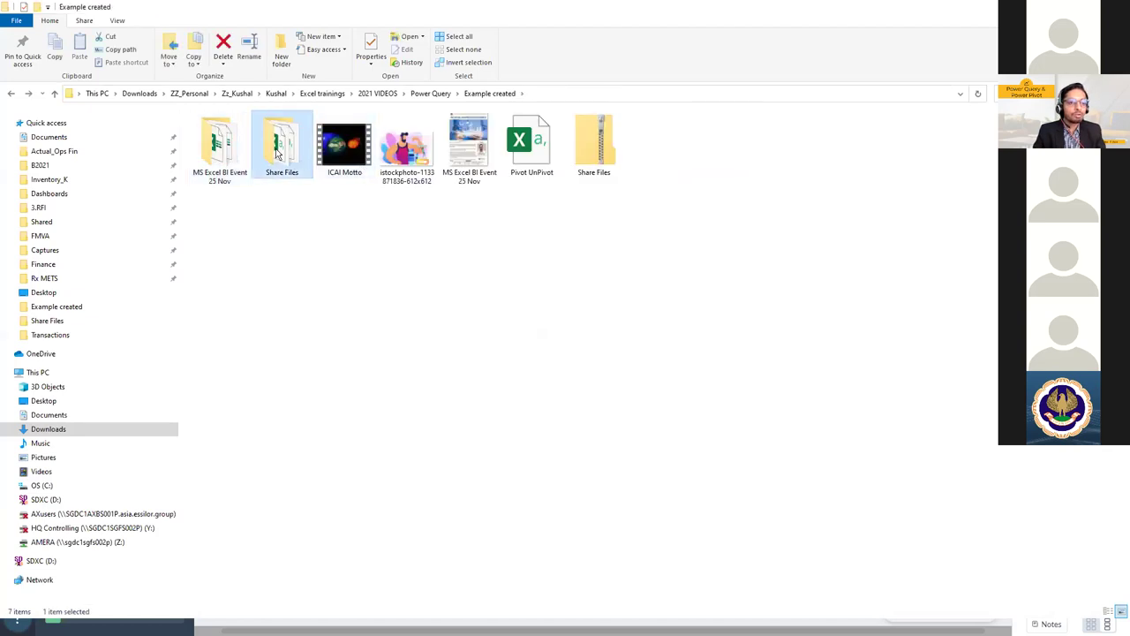
click(275, 152)
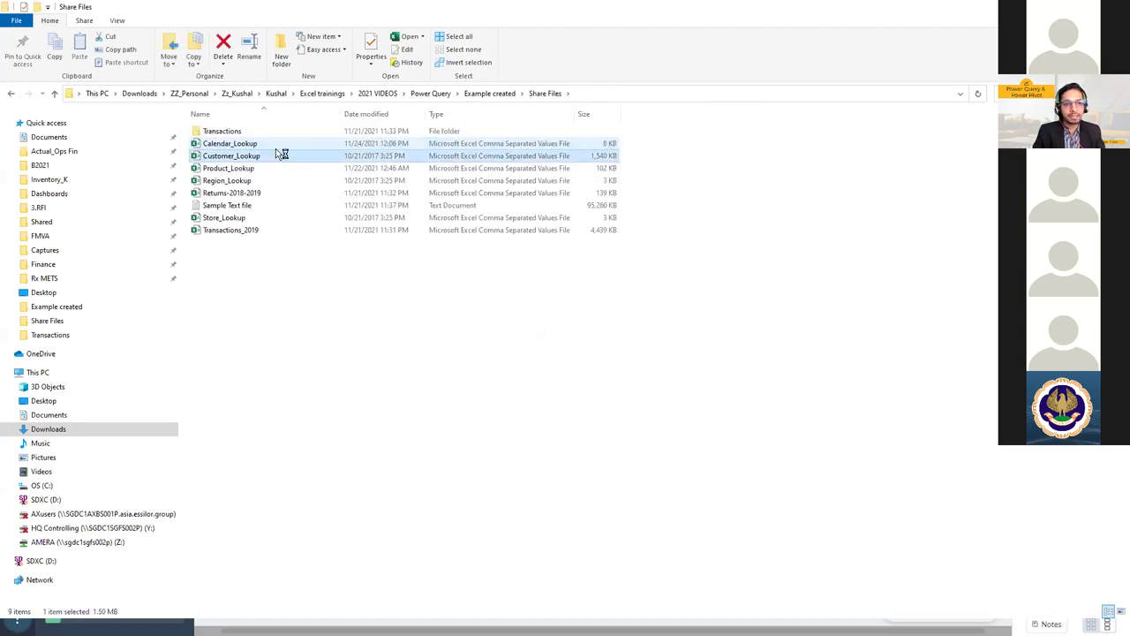
key(alt+Tab)
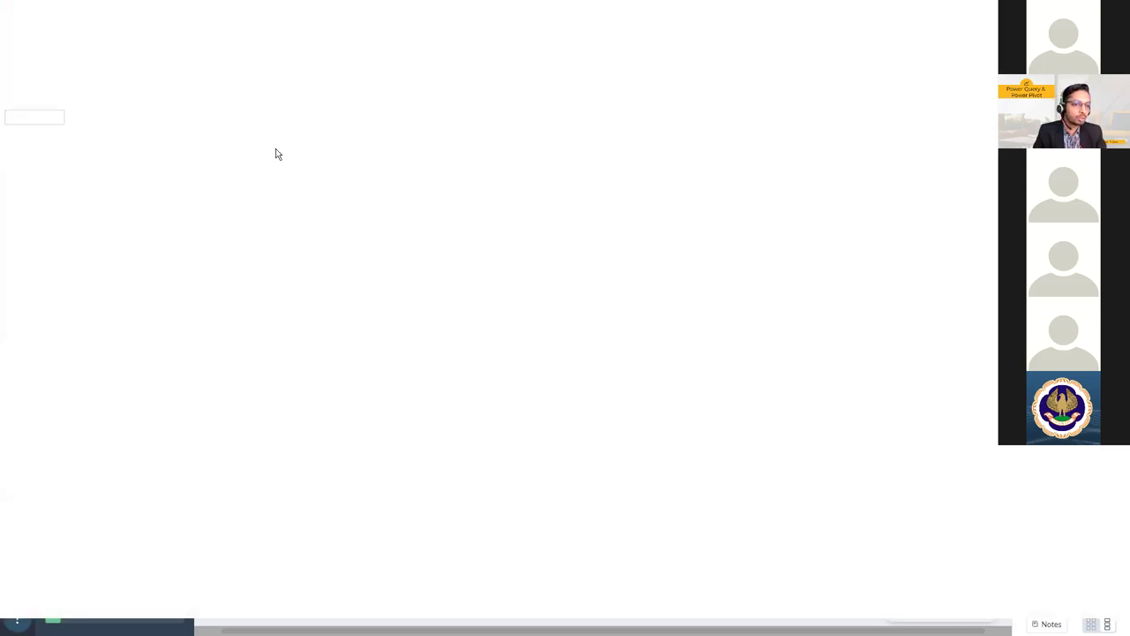
- Start a new customer row with values 1029 and 1212, the customer's name, 34 and a phone number
key(ctrl+Down)
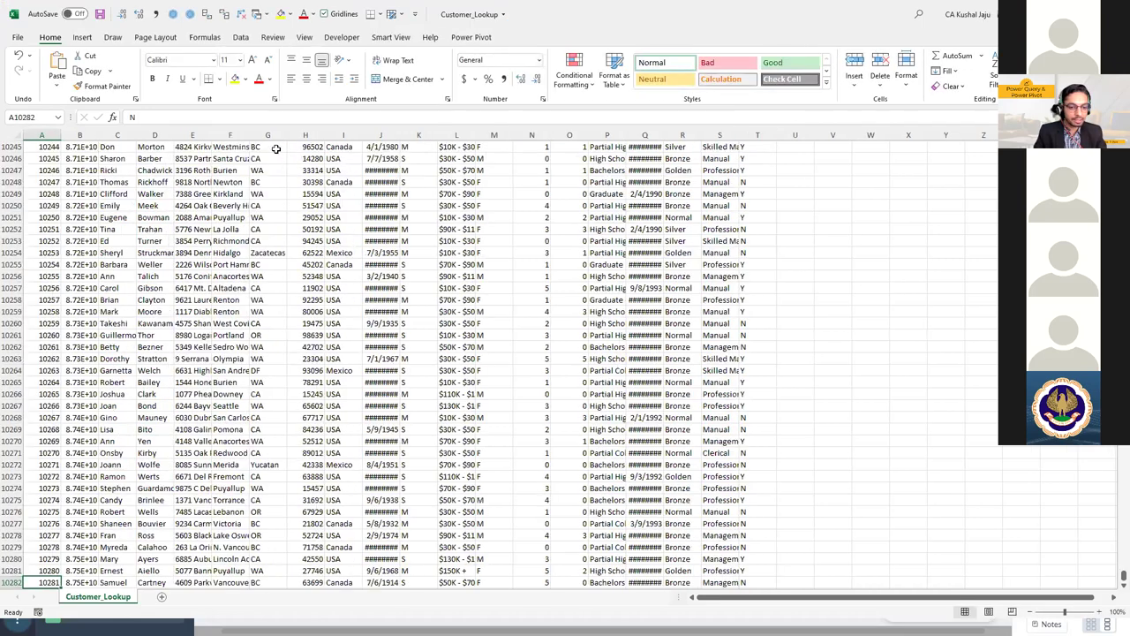
key(Down)
text(1029)
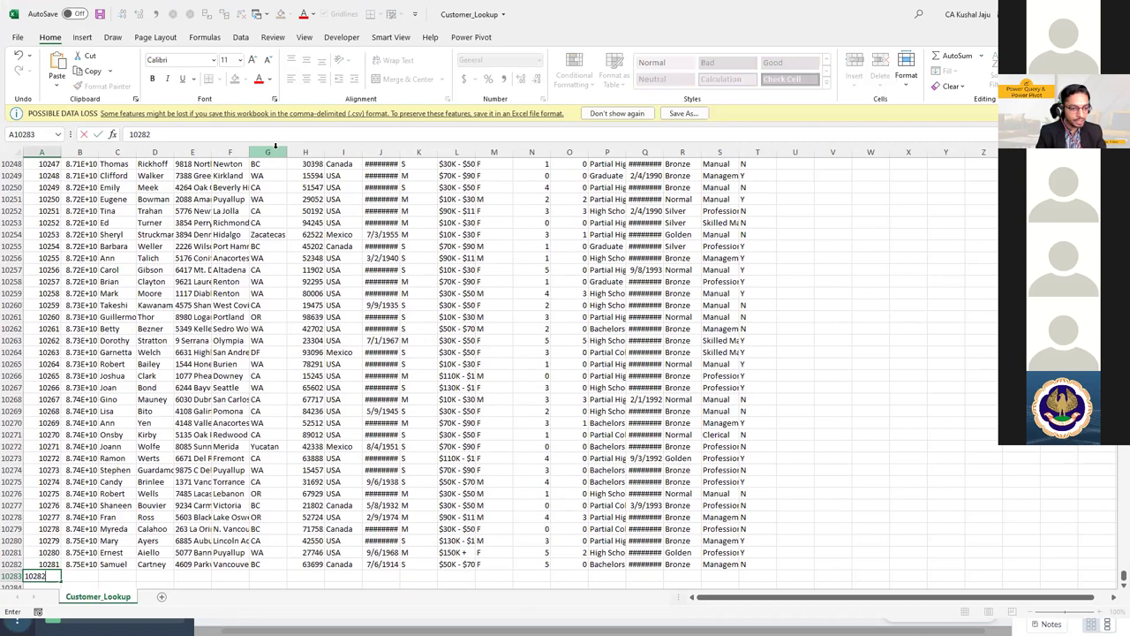
key(Tab)
text(121)
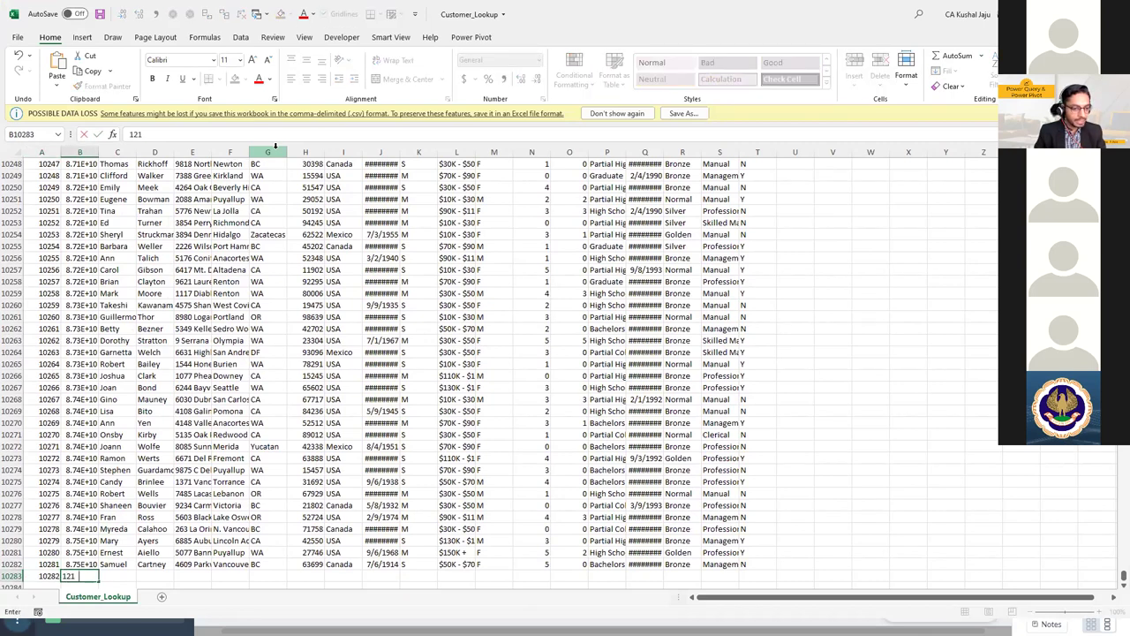
text(2)
key(Tab)
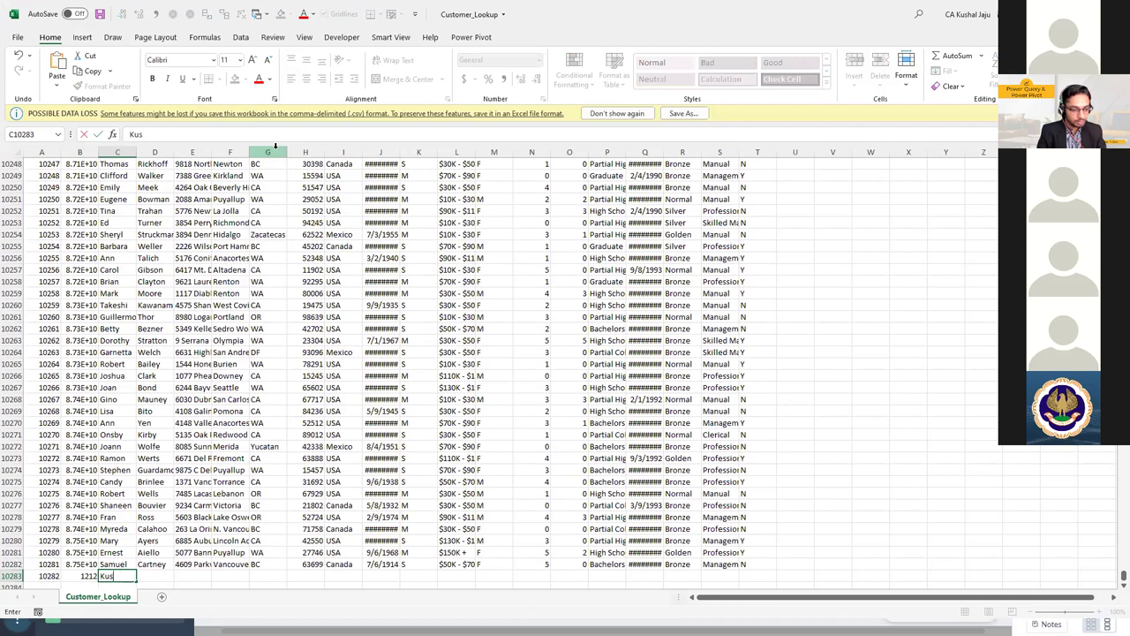
key(Tab)
key(Tab)
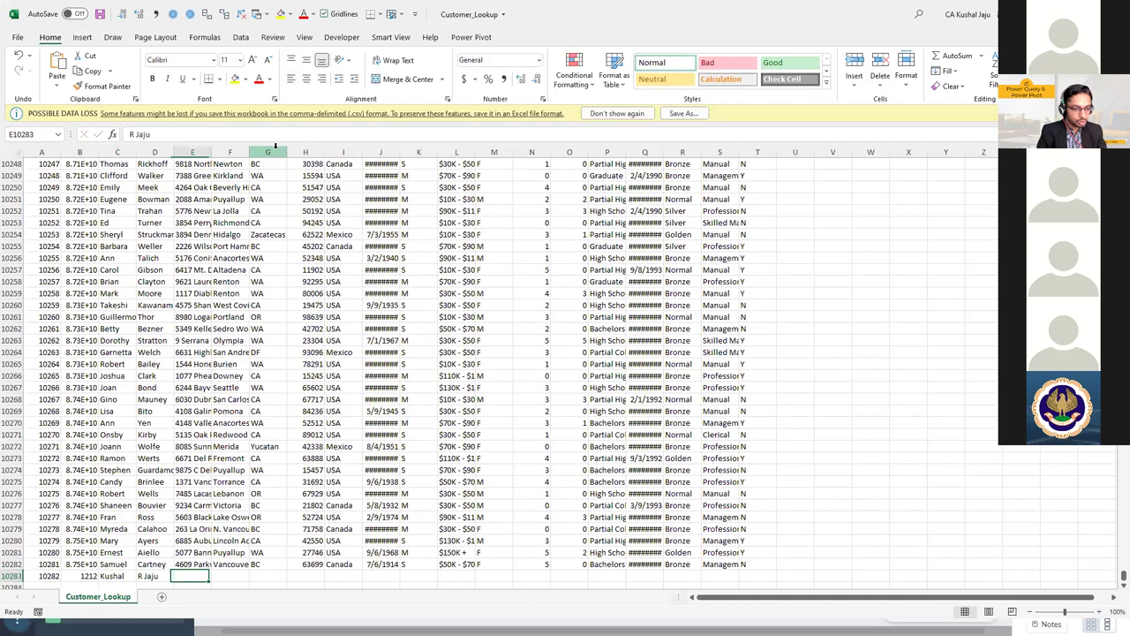
text(34)
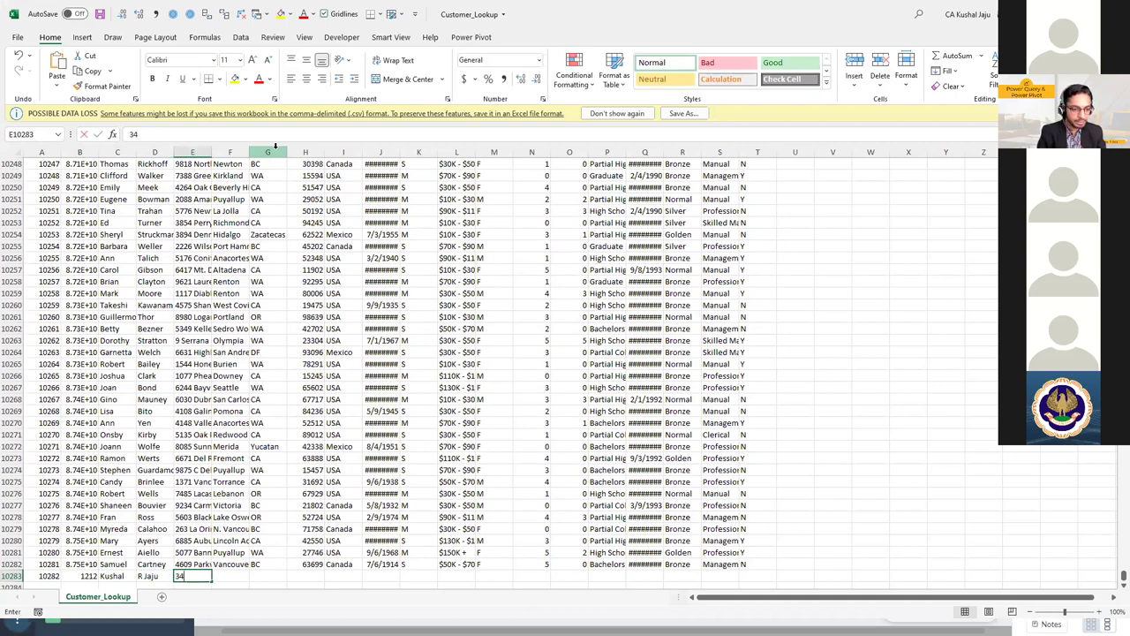
key(Tab)
text(3498731)
key(Tab)
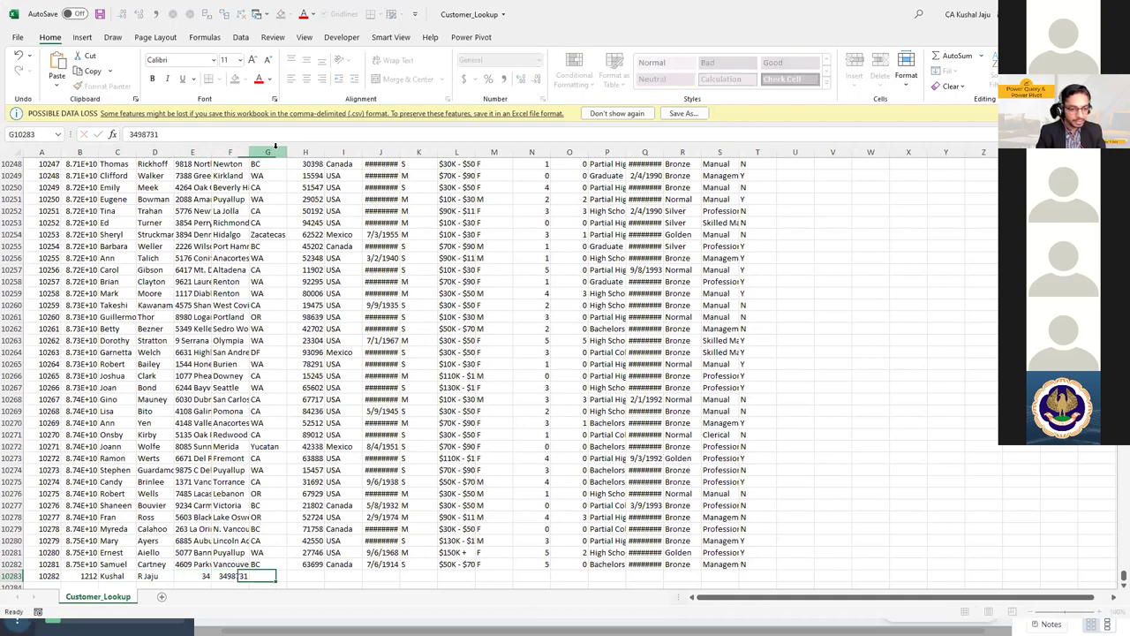
- Correct the column G entry and complete the row with country Singapore, M and 1
text(Singal)
key(Escape)
key(Right)
key(Right)
text(Singa)
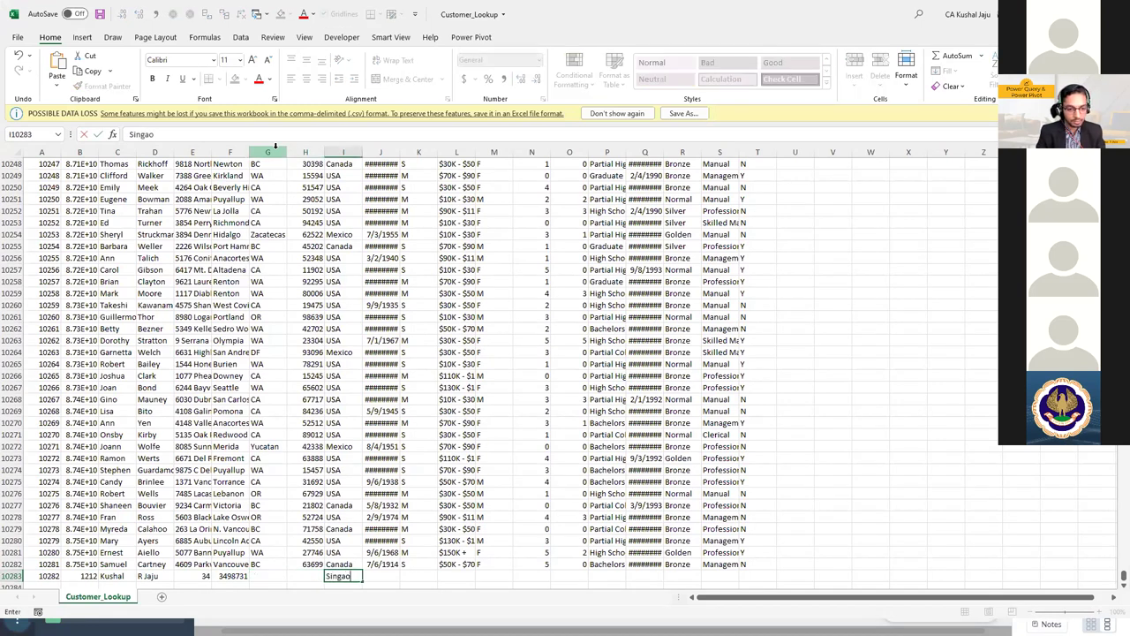
text(pore)
key(Tab)
key(Tab)
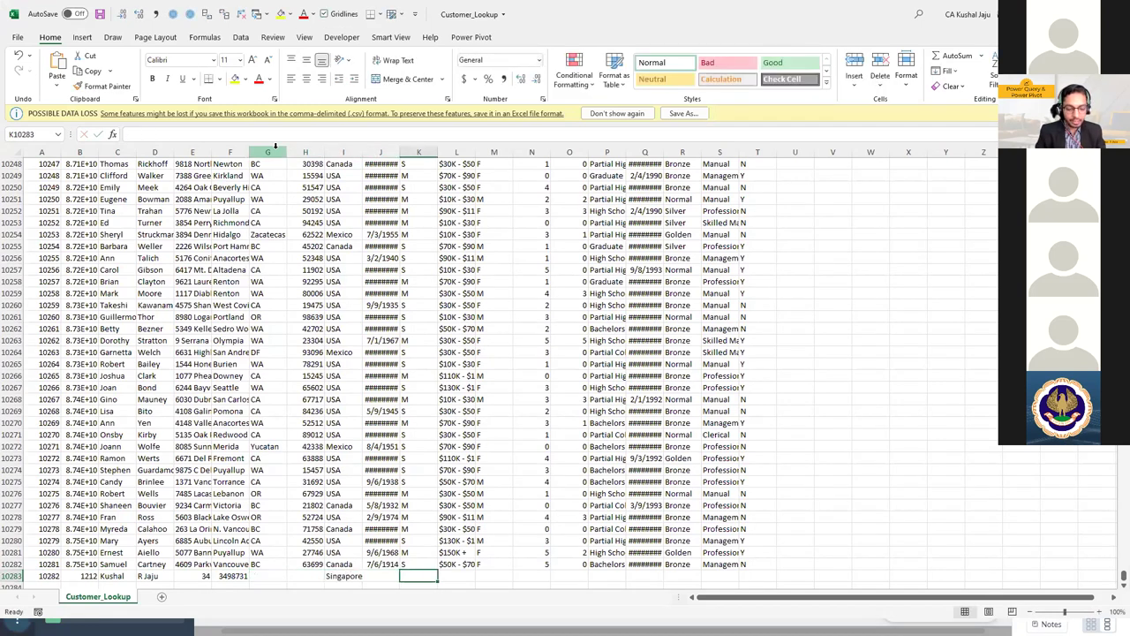
text(M)
key(Tab)
key(Tab)
key(Tab)
text(1)
key(Tab)
key(Tab)
key(Tab)
key(Tab)
key(Tab)
key(shift+Tab)
key(Tab)
key(Tab)
key(shift+Tab)
key(shift+Tab)
key(shift+Tab)
key(shift+Tab)
key(shift+Tab)
key(shift+Tab)
key(shift+Tab)
key(shift+Tab)
key(shift+Tab)
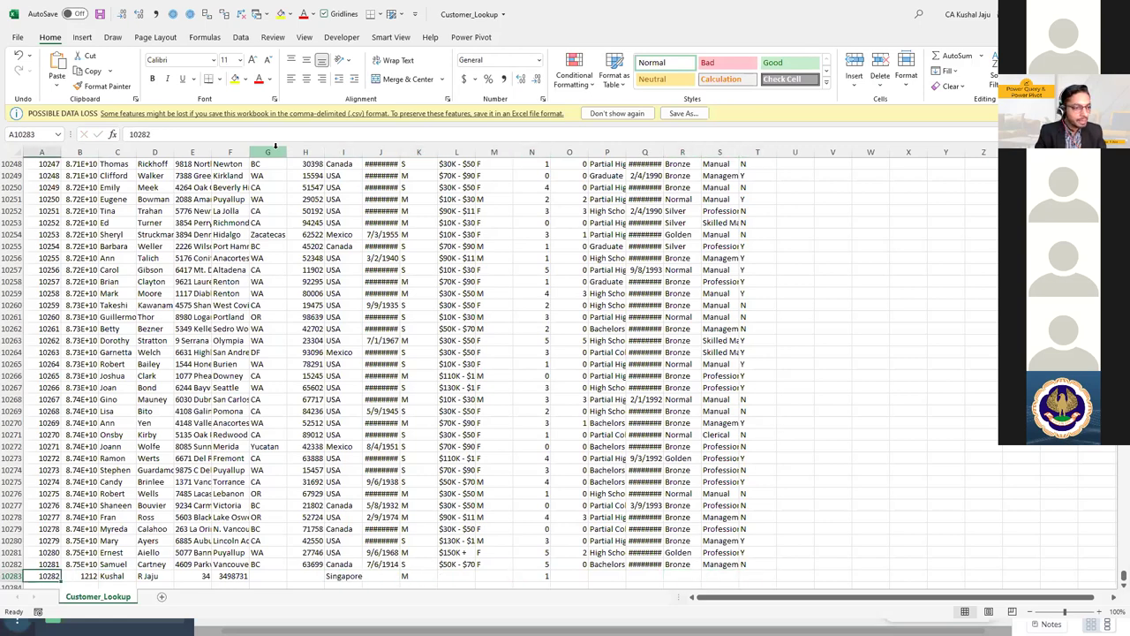
- Save the Customer_Lookup CSV and return to the Webinar File workbook
key(Down)
key(shift+Down)
key(shift+Down)
key(shift+Down)
key(shift+Down)
key(shift+Down)
key(shift+Down)
key(ctrl+s)
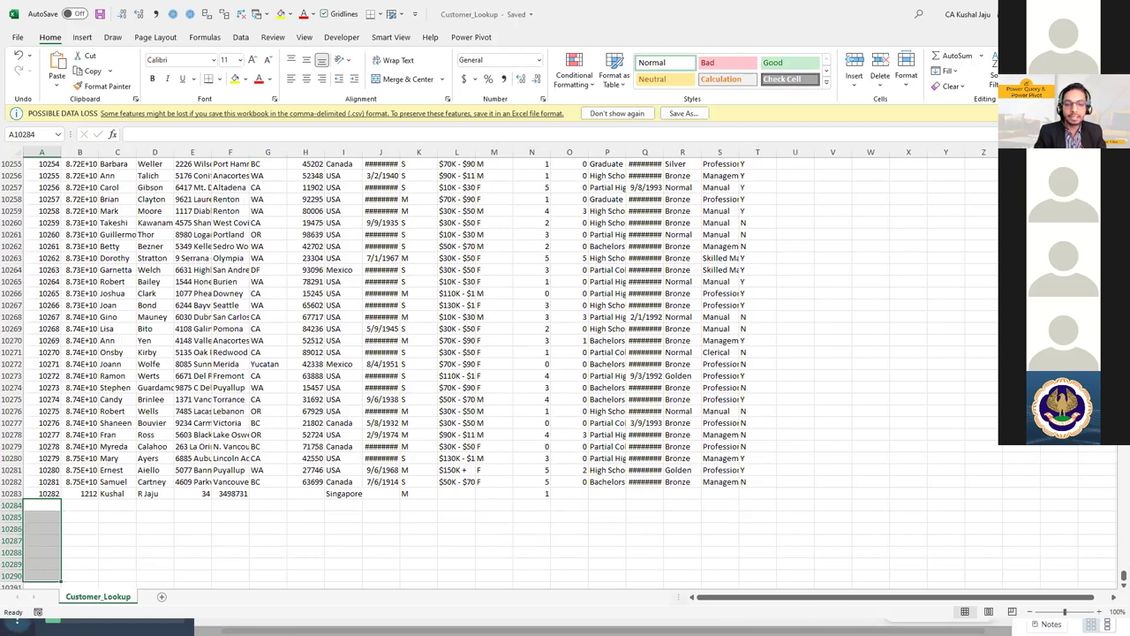
key(ctrl+w)
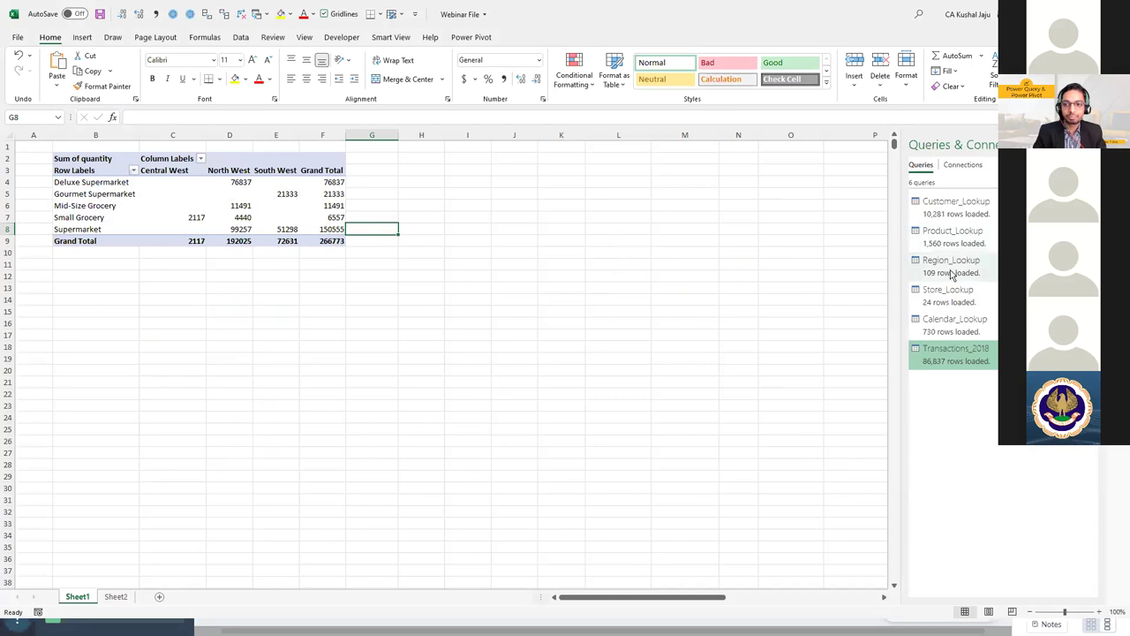
- Pass over Region_Lookup and Store_Lookup, then open the Customer_Lookup query
click(950, 269)
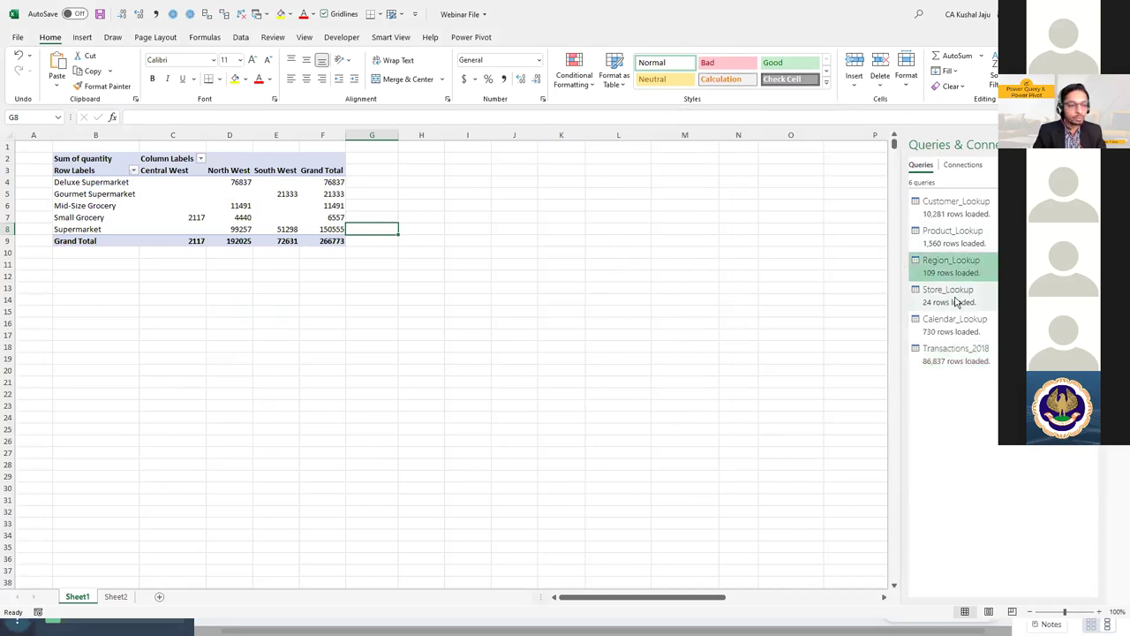
click(955, 301)
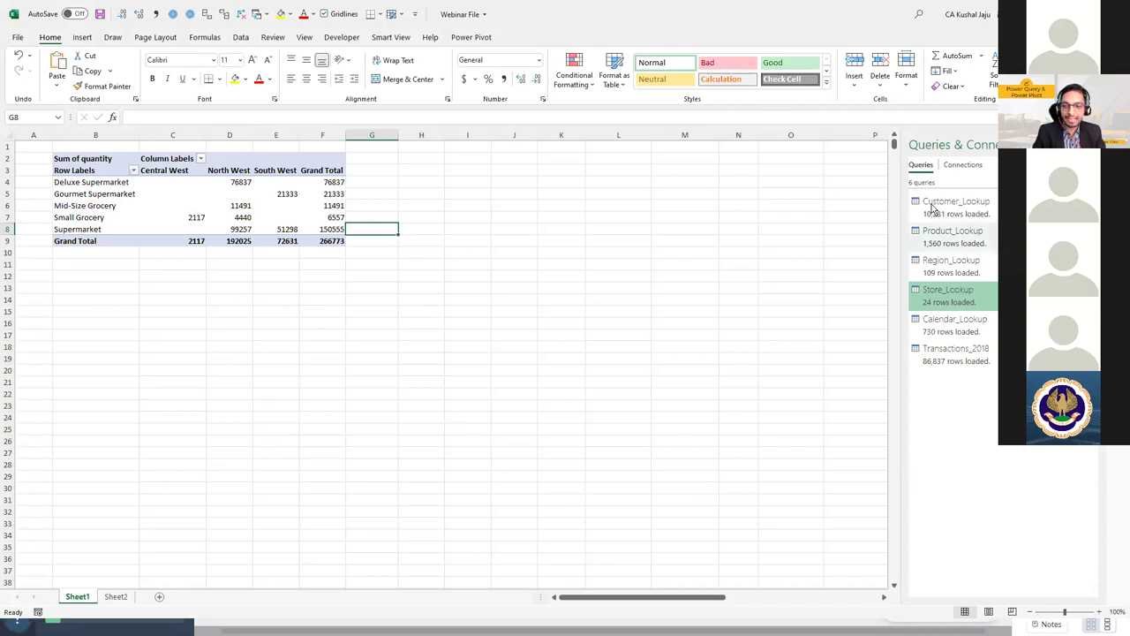
mouse_move(955, 206)
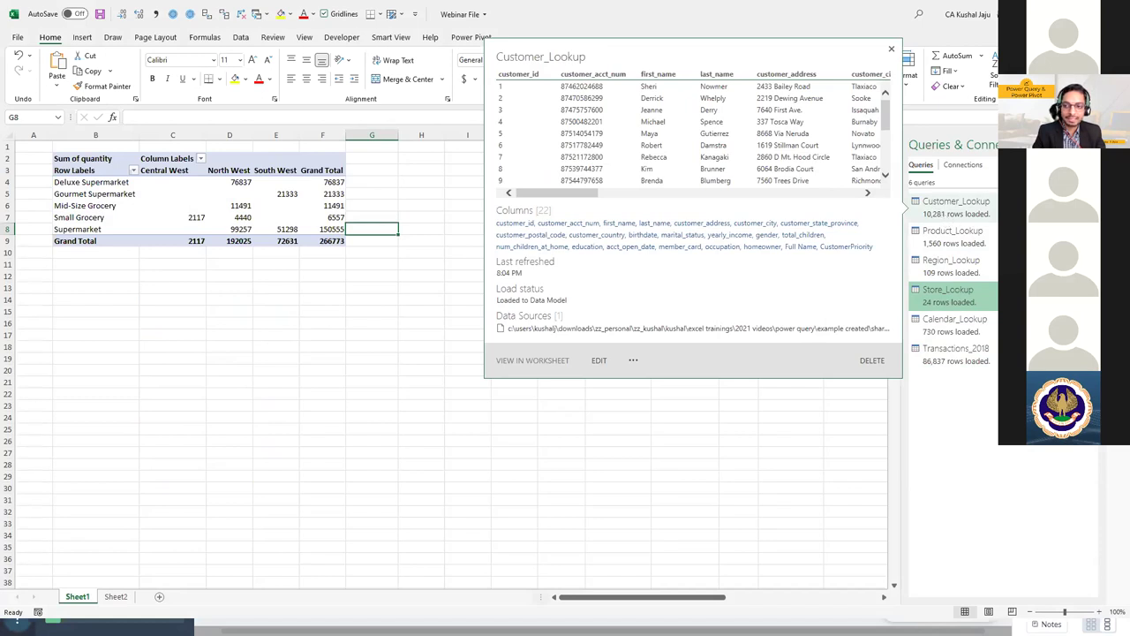
double_click(954, 205)
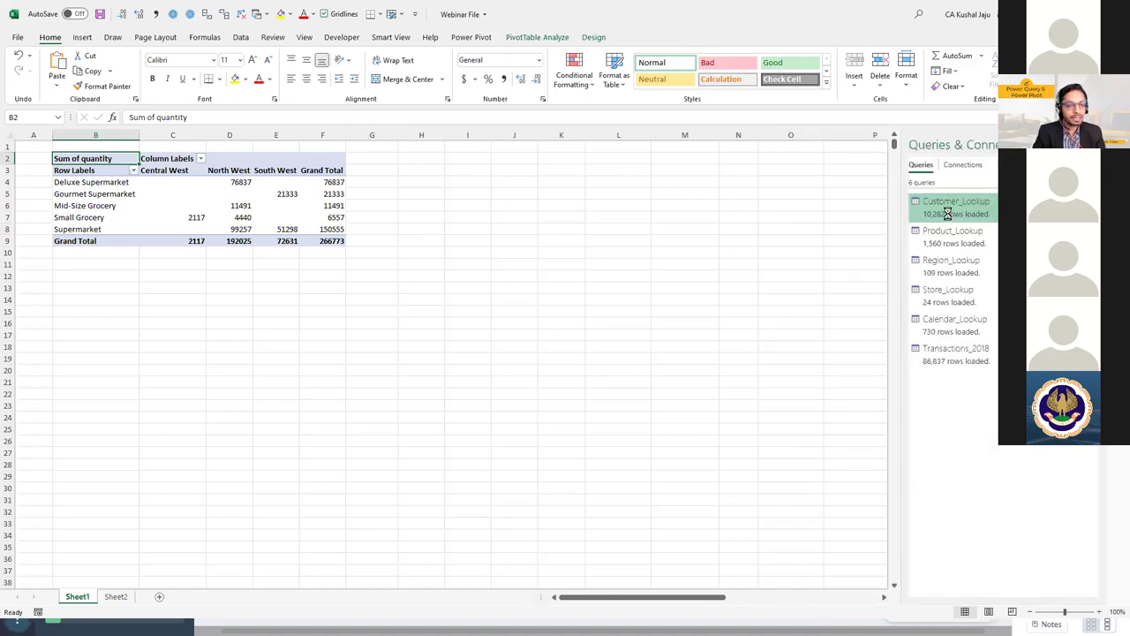
- Browse the Customer_Lookup preview to a num_children_at_home value, then go back to Excel
double_click(953, 215)
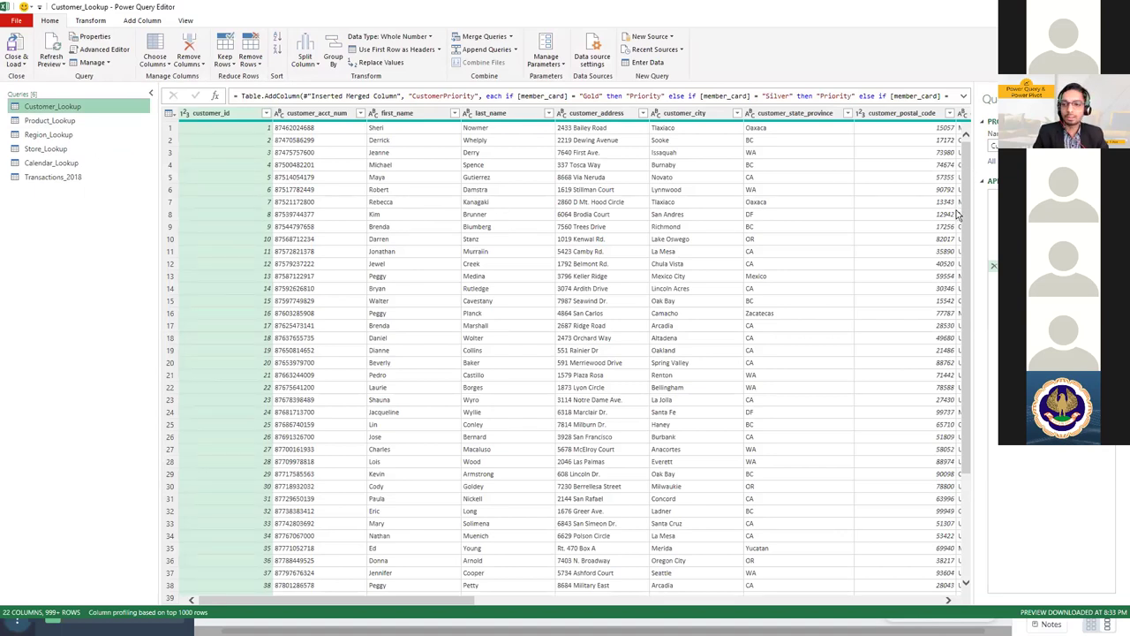
drag(968, 209, 949, 365)
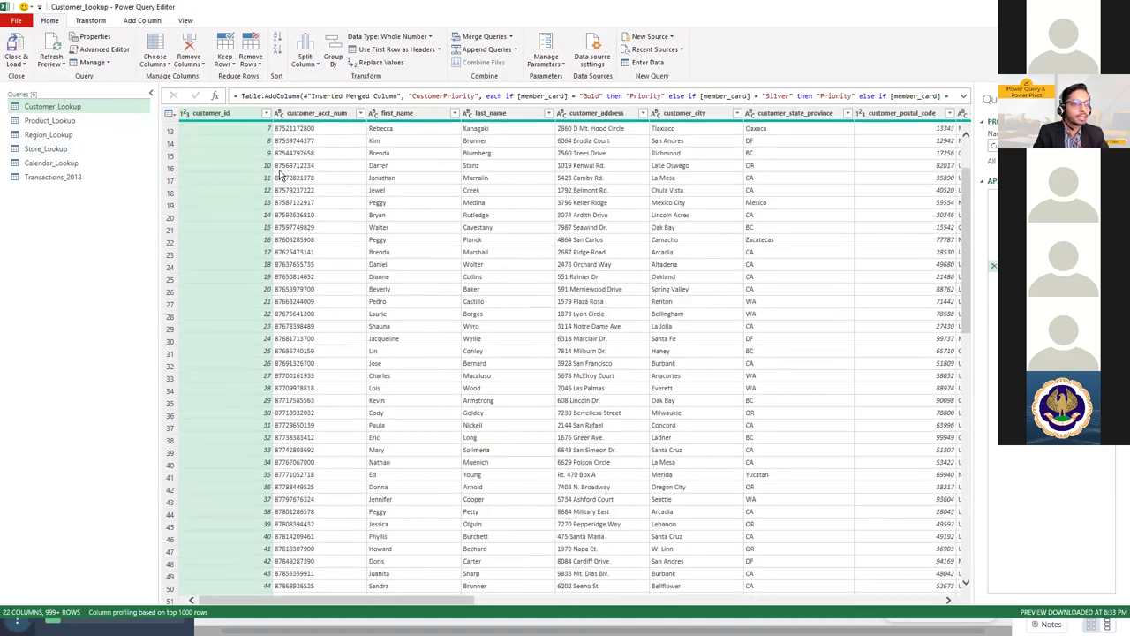
scroll(338, 179, down, 20)
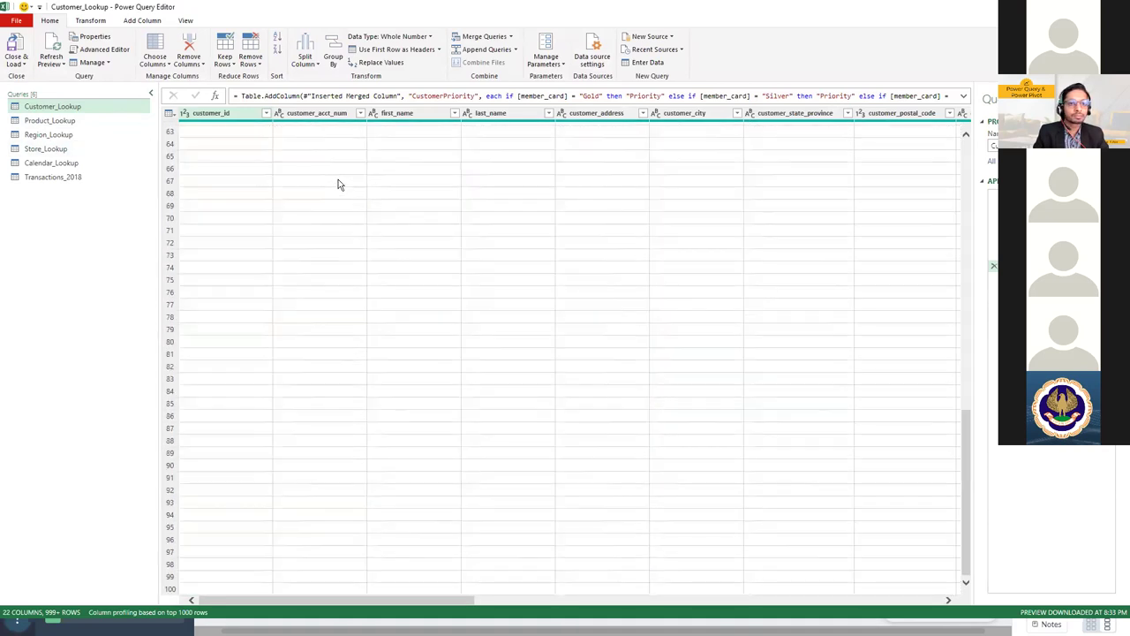
scroll(323, 265, right, 10)
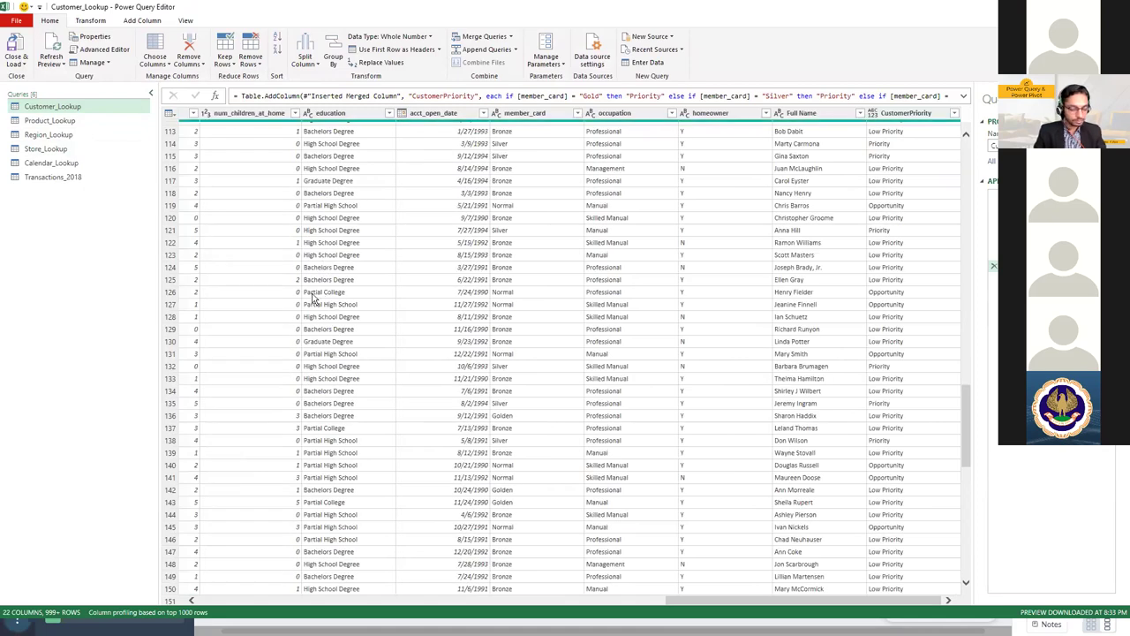
click(215, 338)
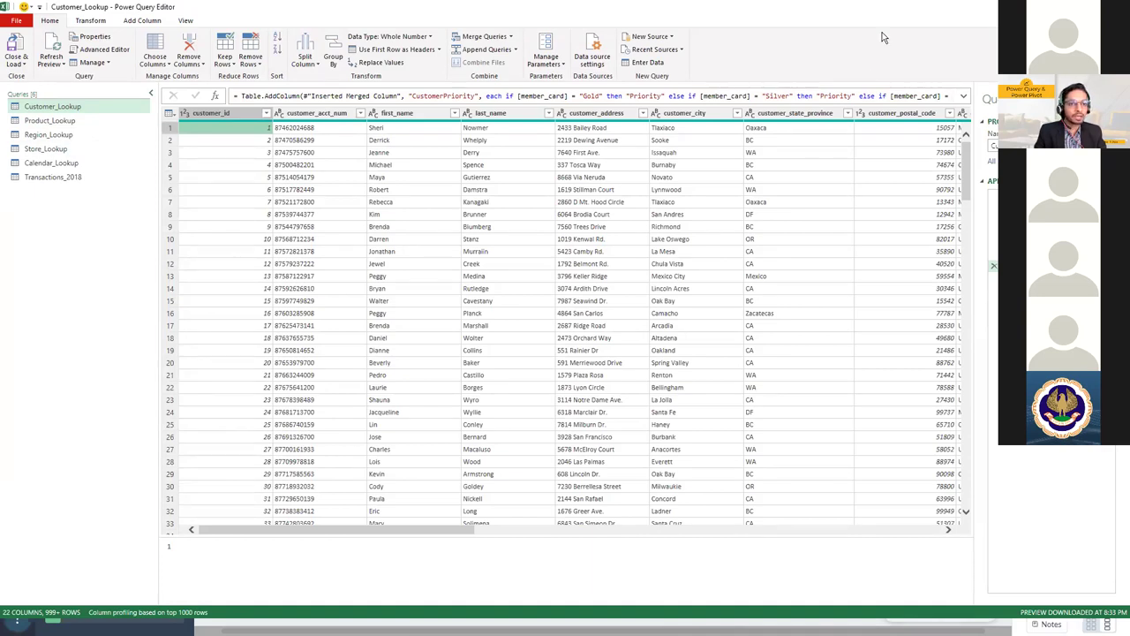
key(alt+Tab)
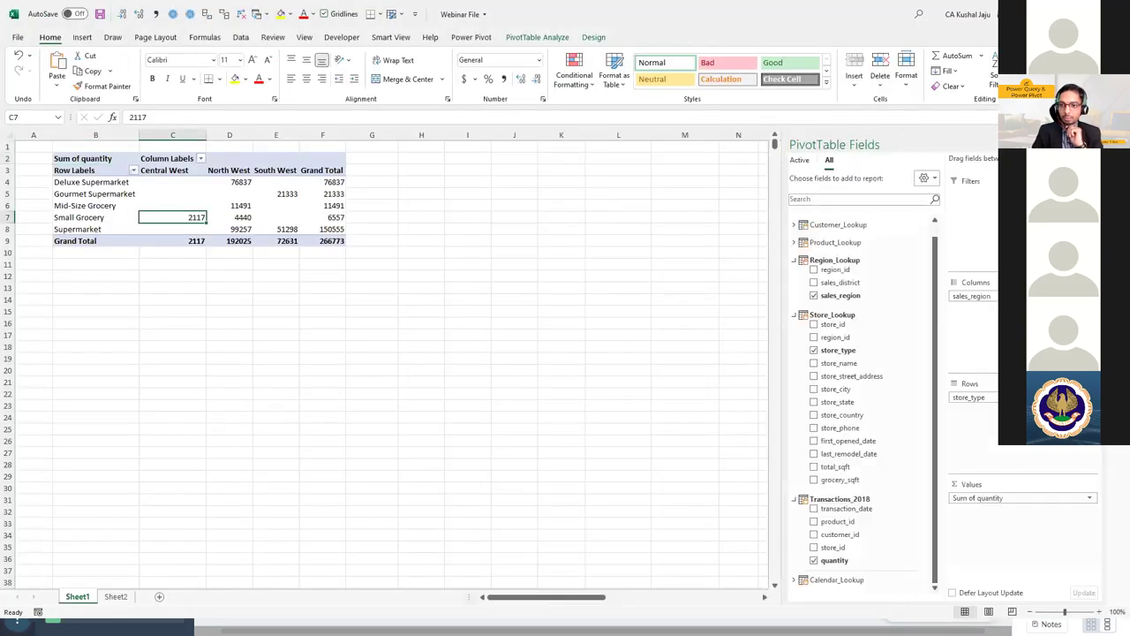
click(794, 225)
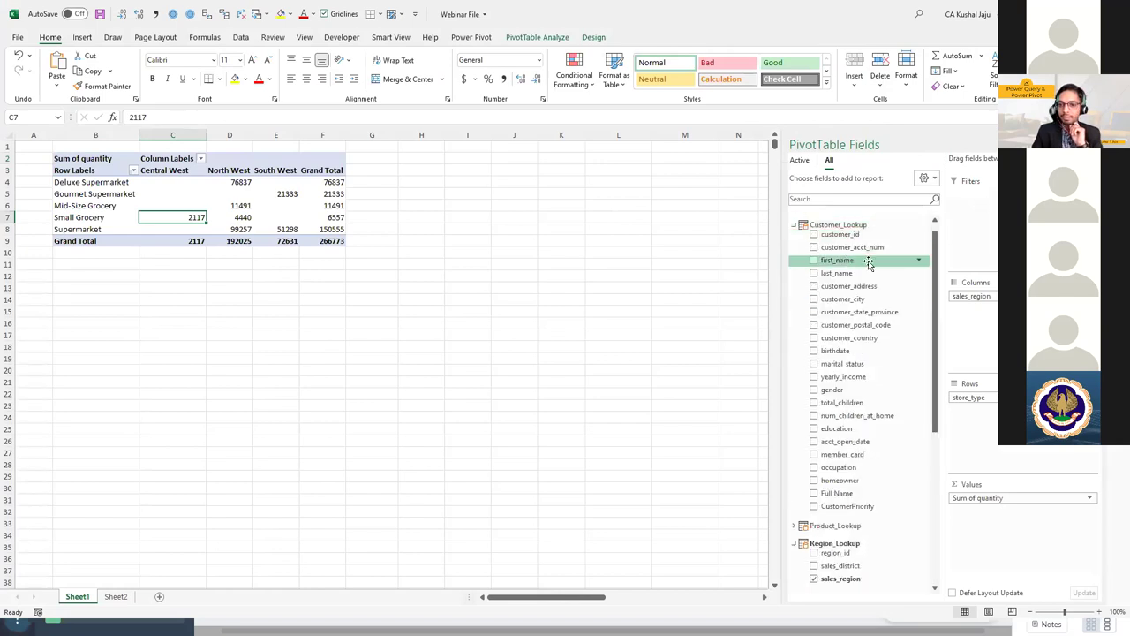
drag(401, 183, 163, 155)
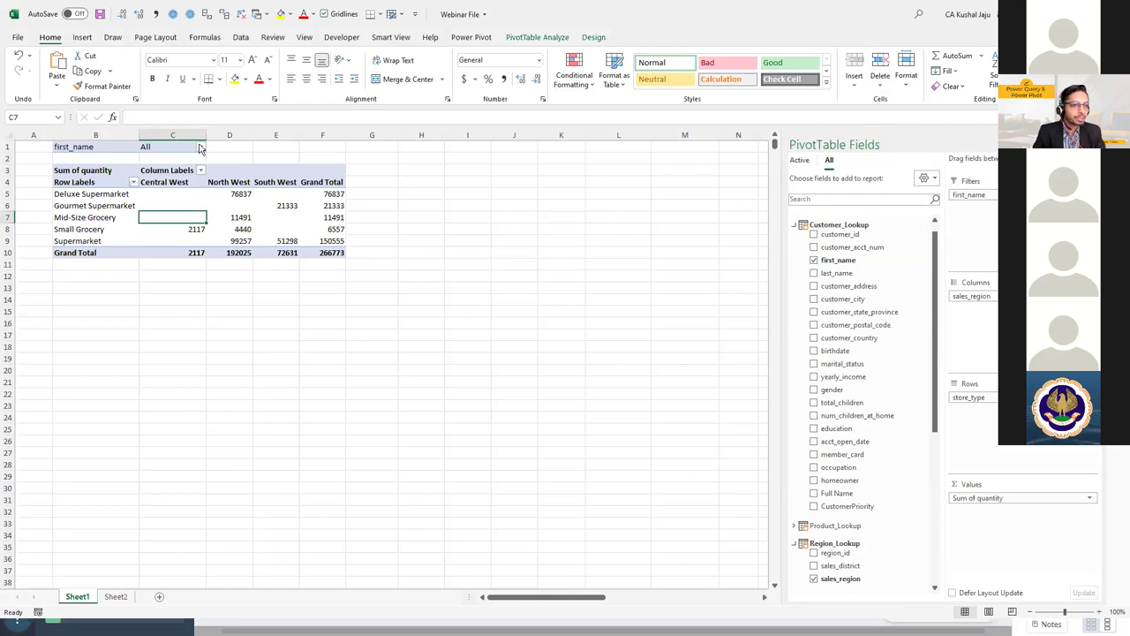
click(201, 146)
click(75, 175)
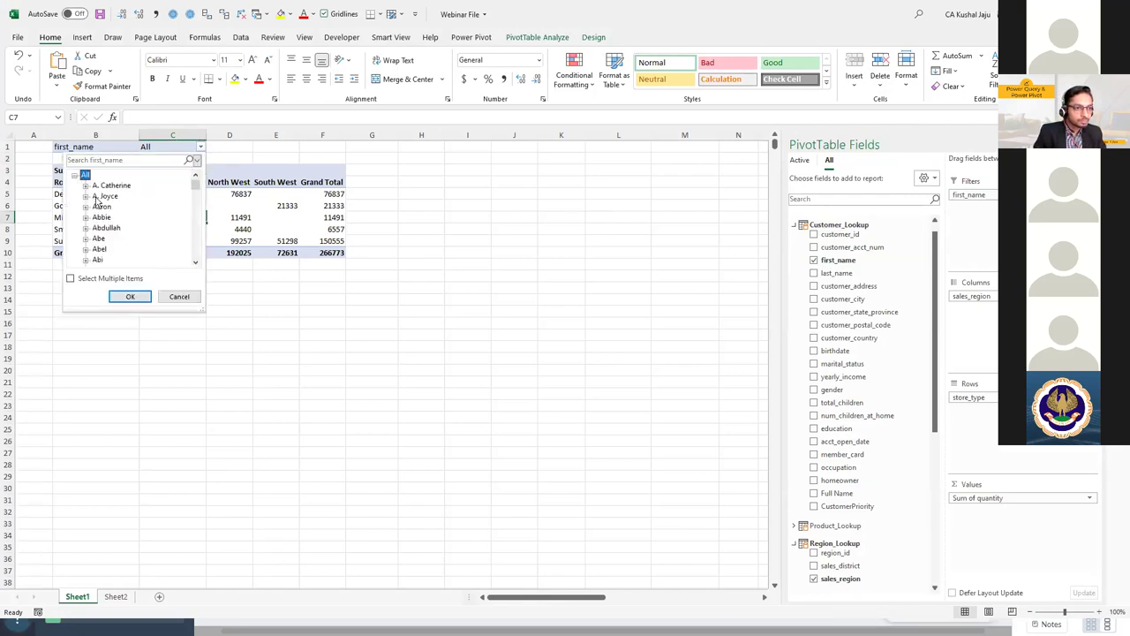
key(k)
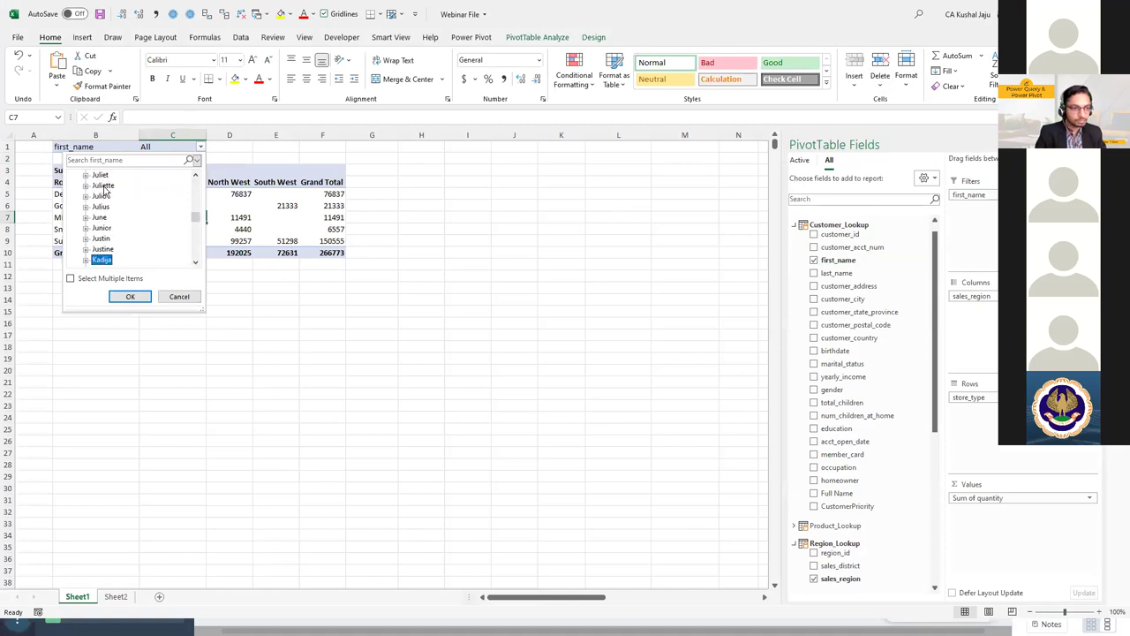
key(y)
key(Up)
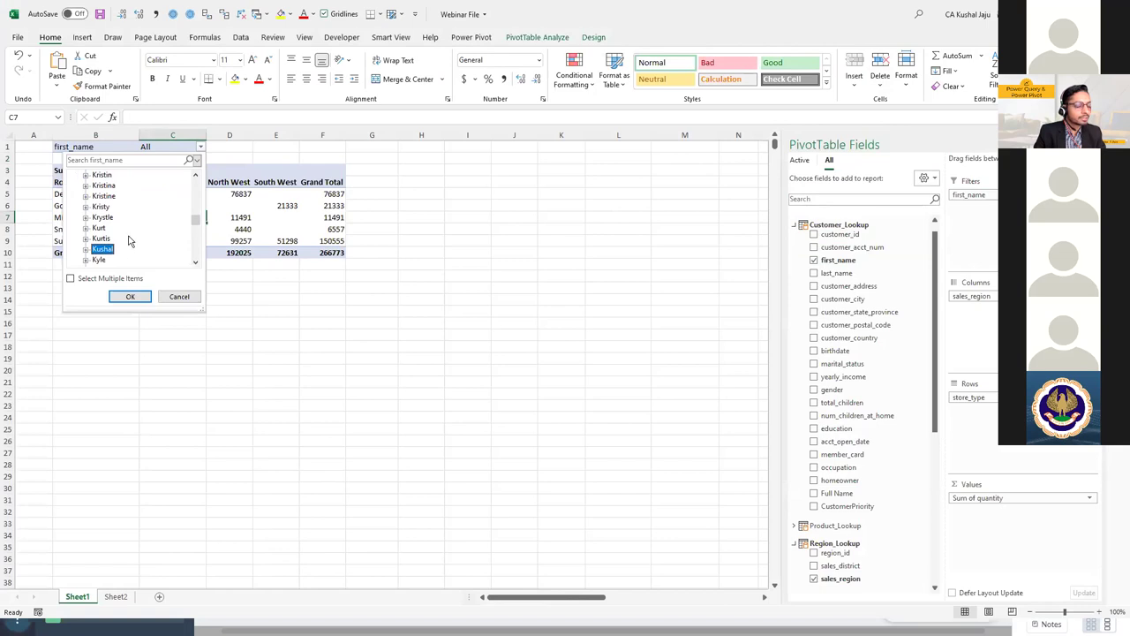
key(Escape)
key(ctrl+z)
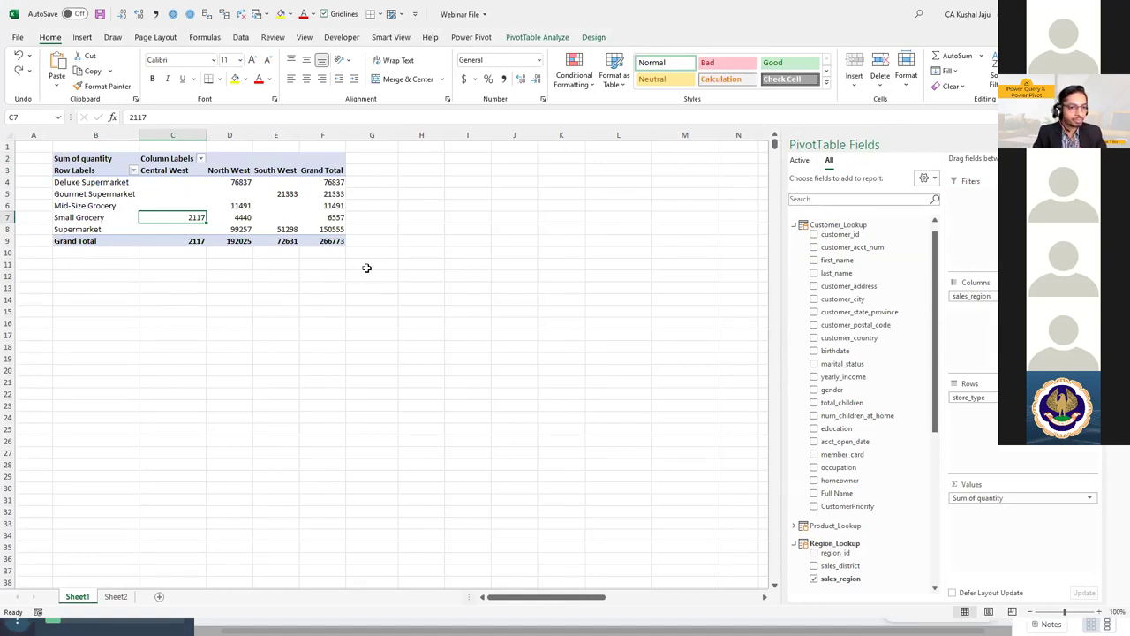
drag(165, 182, 320, 247)
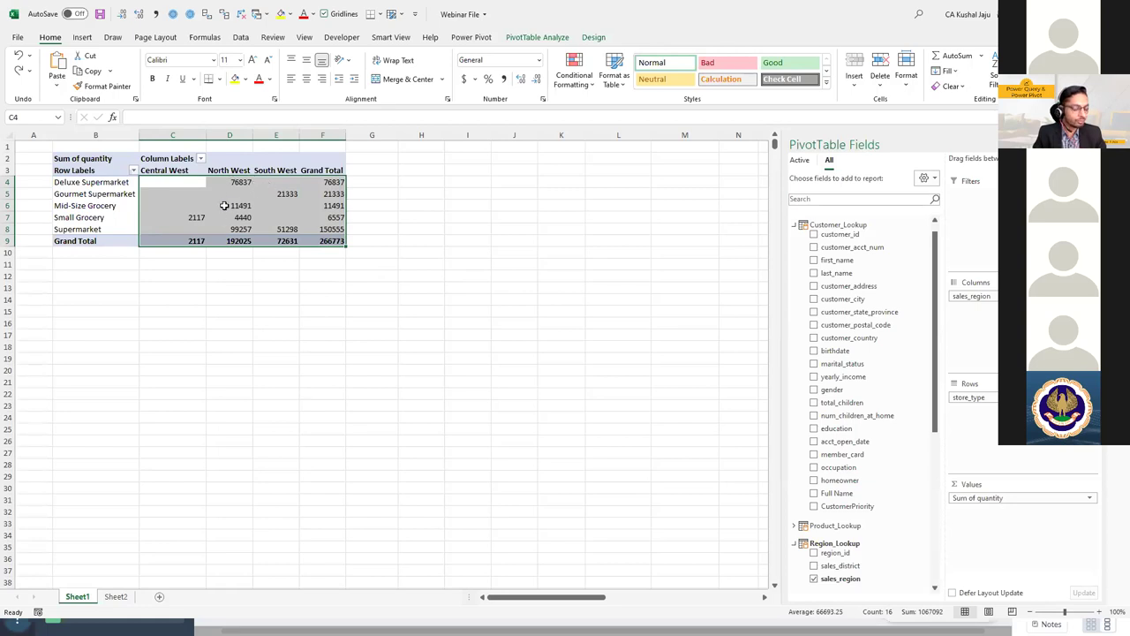
mouse_move(173, 193)
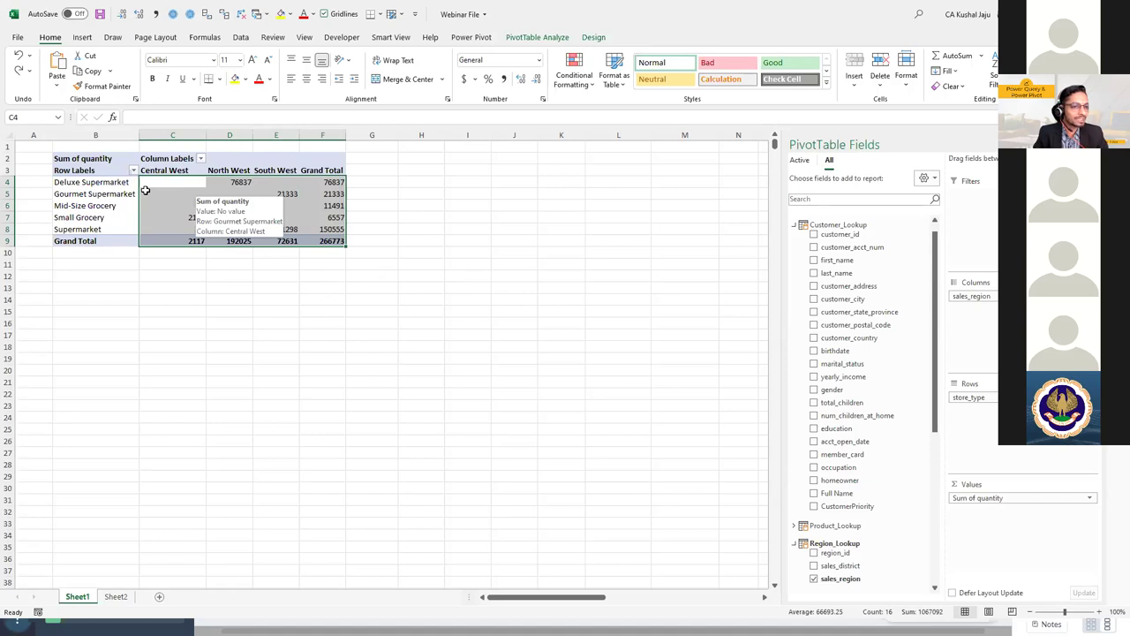
click(137, 335)
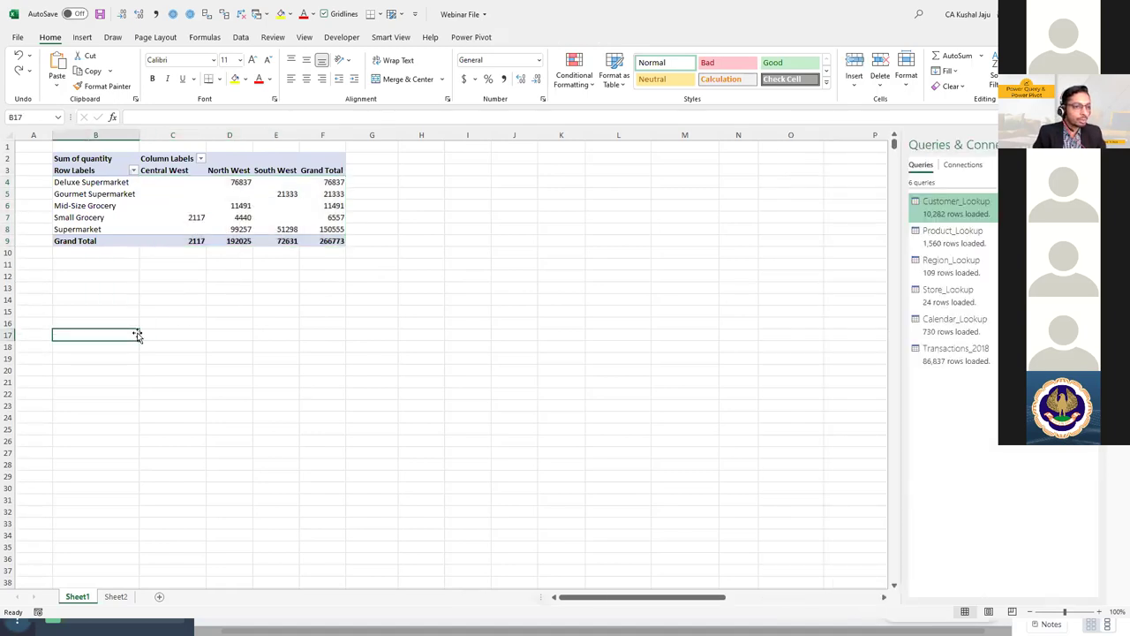
key(ctrl+Page_Down)
key(ctrl+Page_Up)
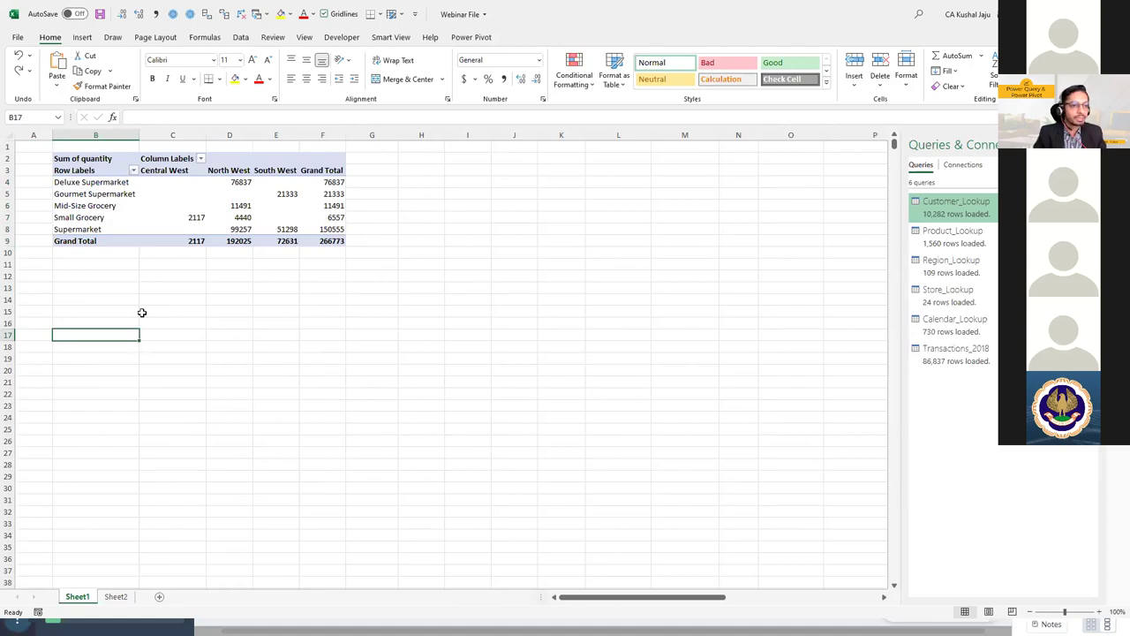
click(166, 229)
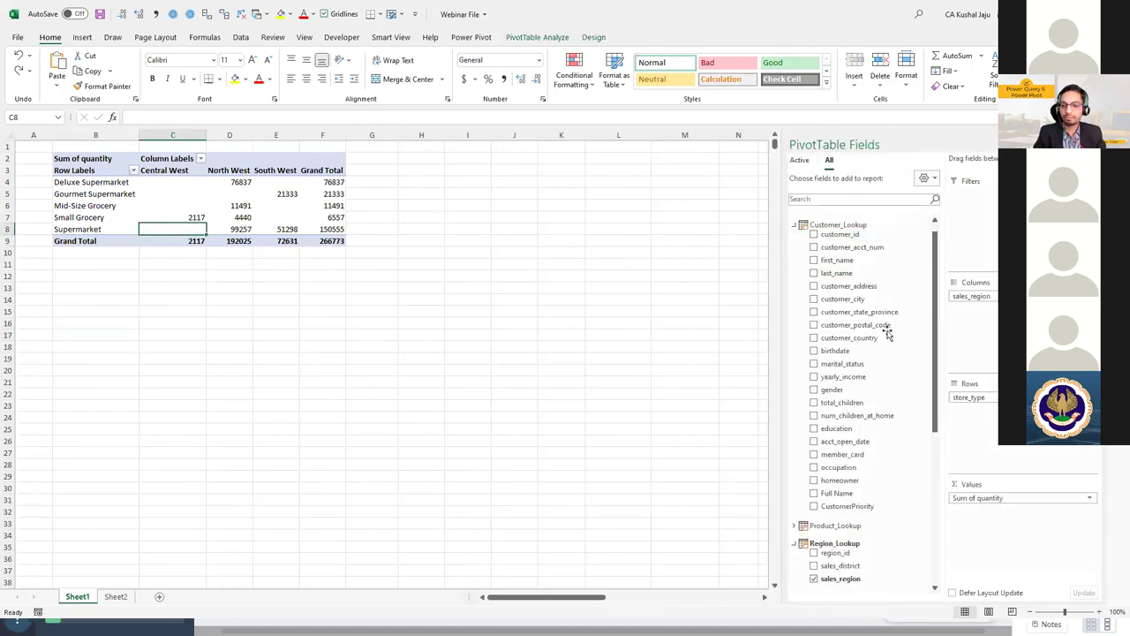
mouse_move(849, 506)
mouse_down()
mouse_move(971, 197)
mouse_move(980, 211)
mouse_move(976, 196)
mouse_up()
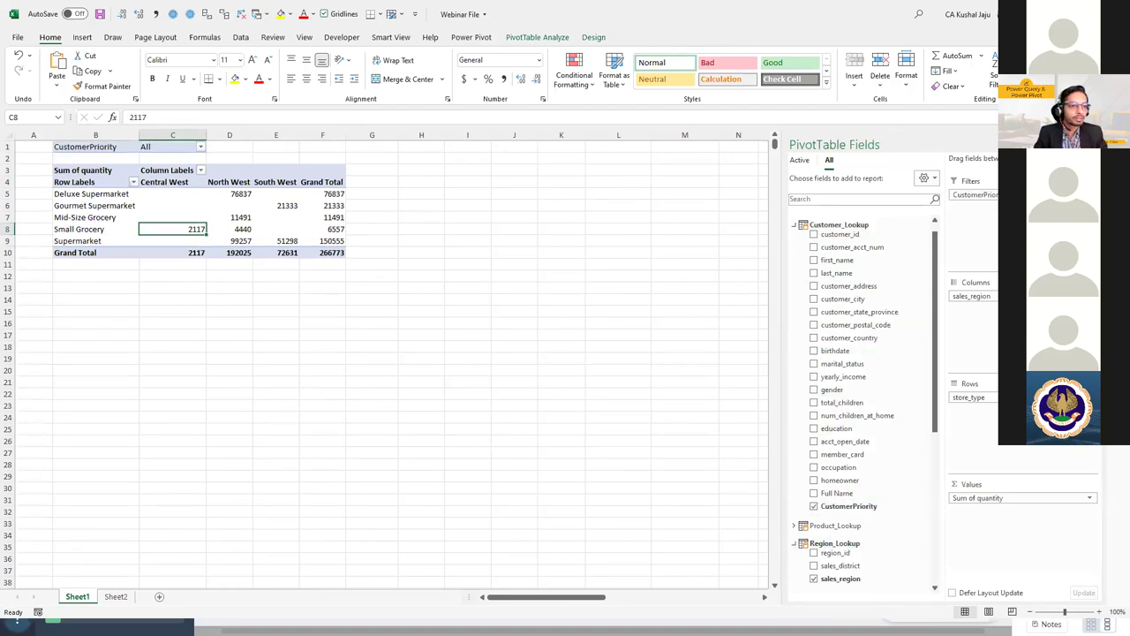
click(201, 147)
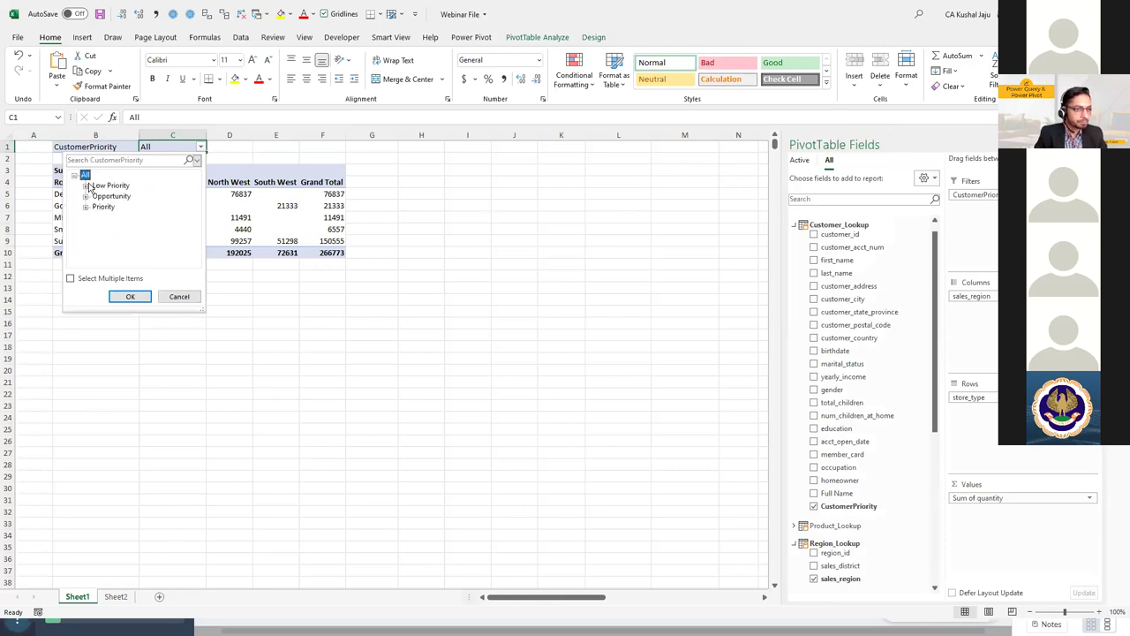
click(103, 208)
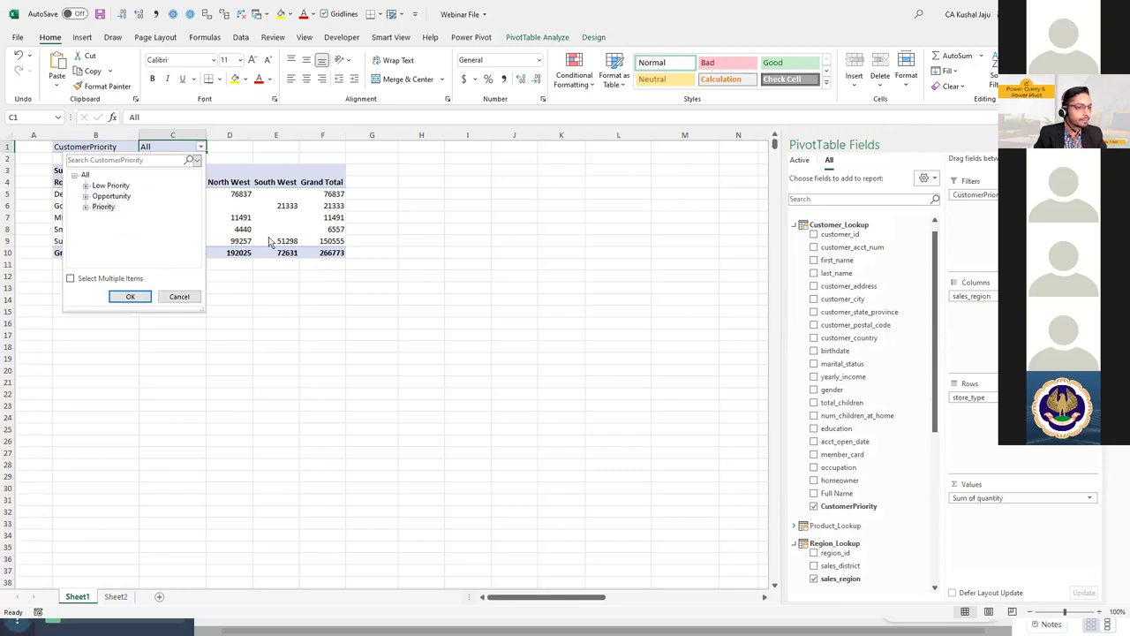
key(Escape)
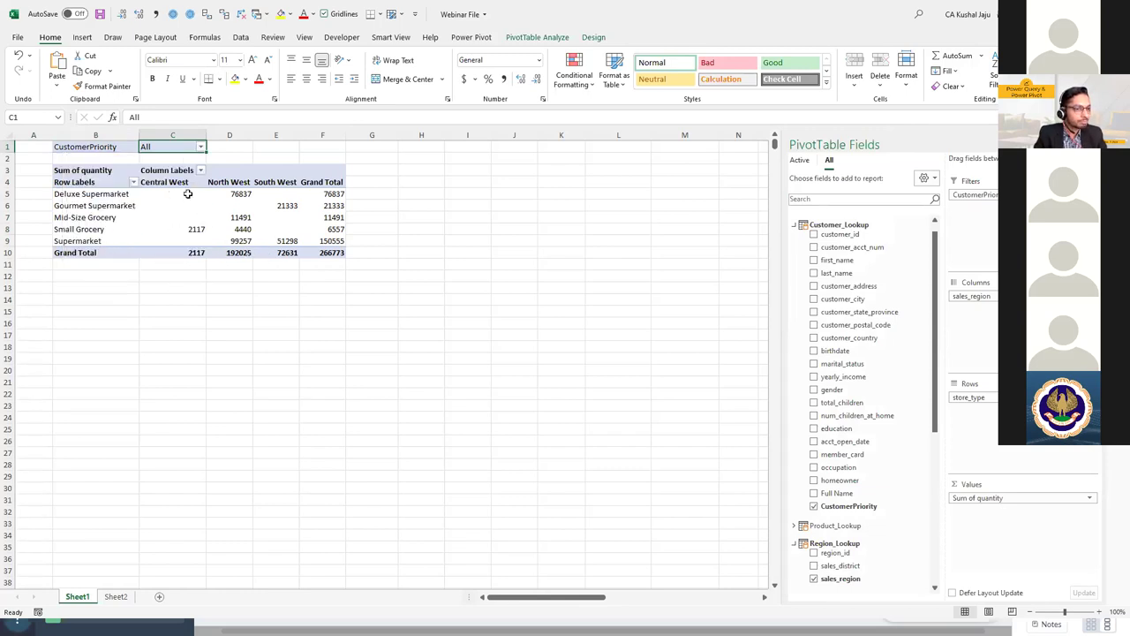
click(128, 287)
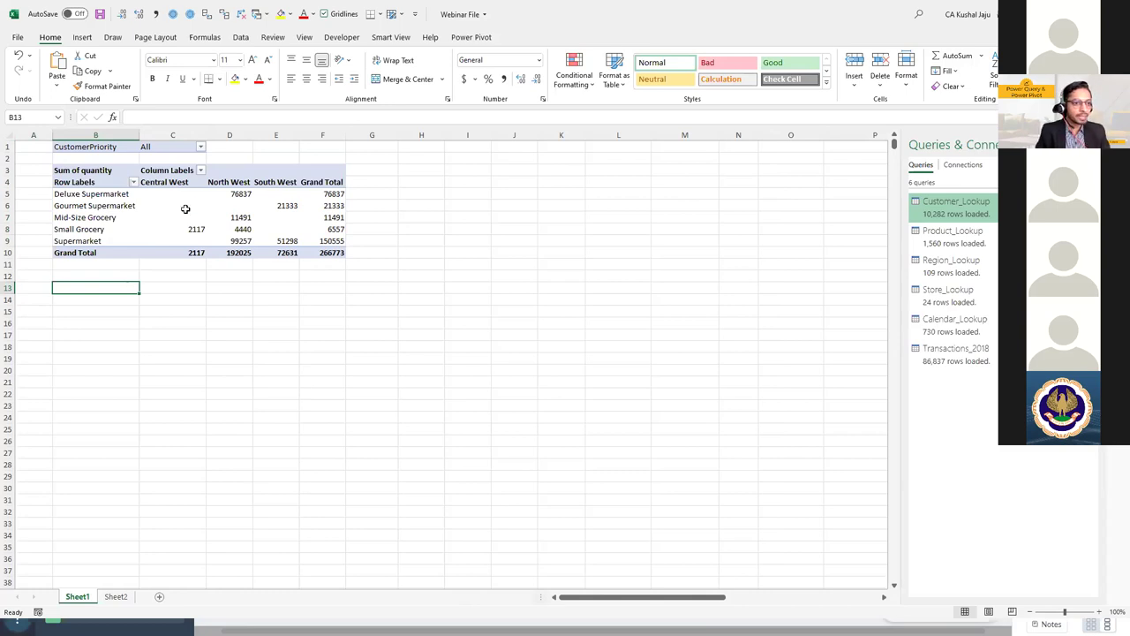
drag(151, 196, 322, 257)
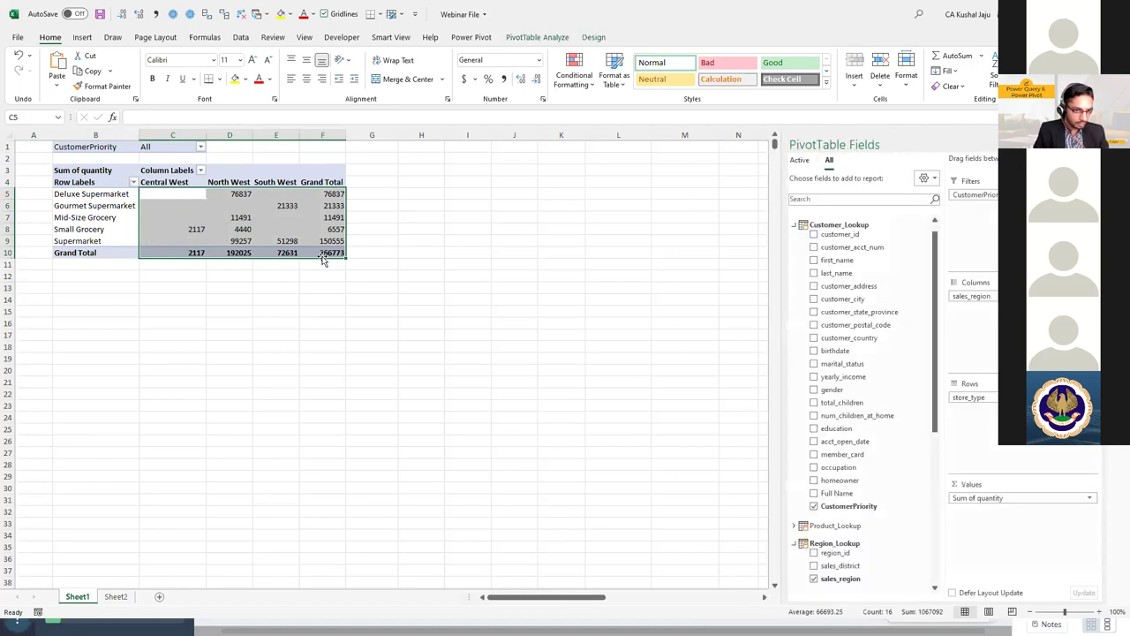
click(1099, 612)
click(1099, 612)
click(1099, 612)
click(1099, 612)
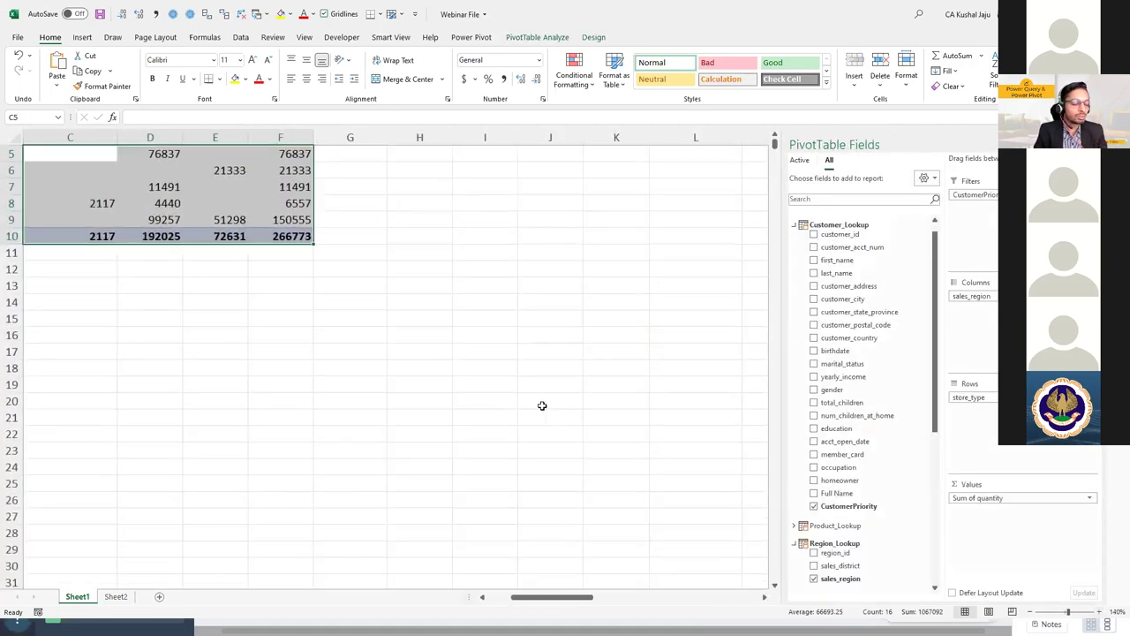
key(ctrl+Home)
click(139, 366)
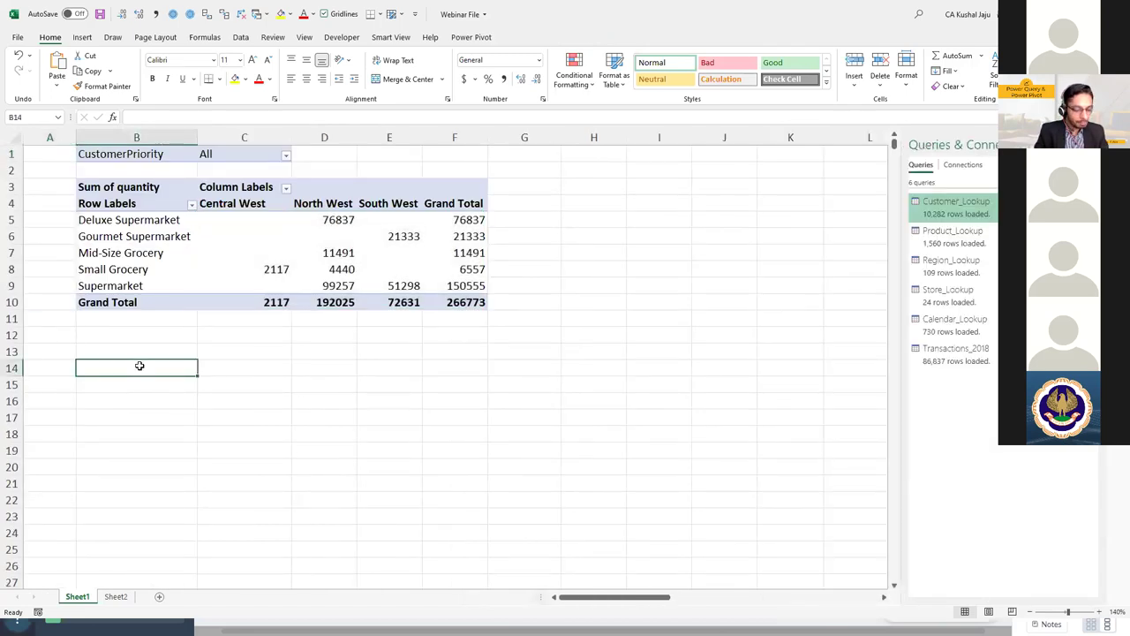
text(DAX)
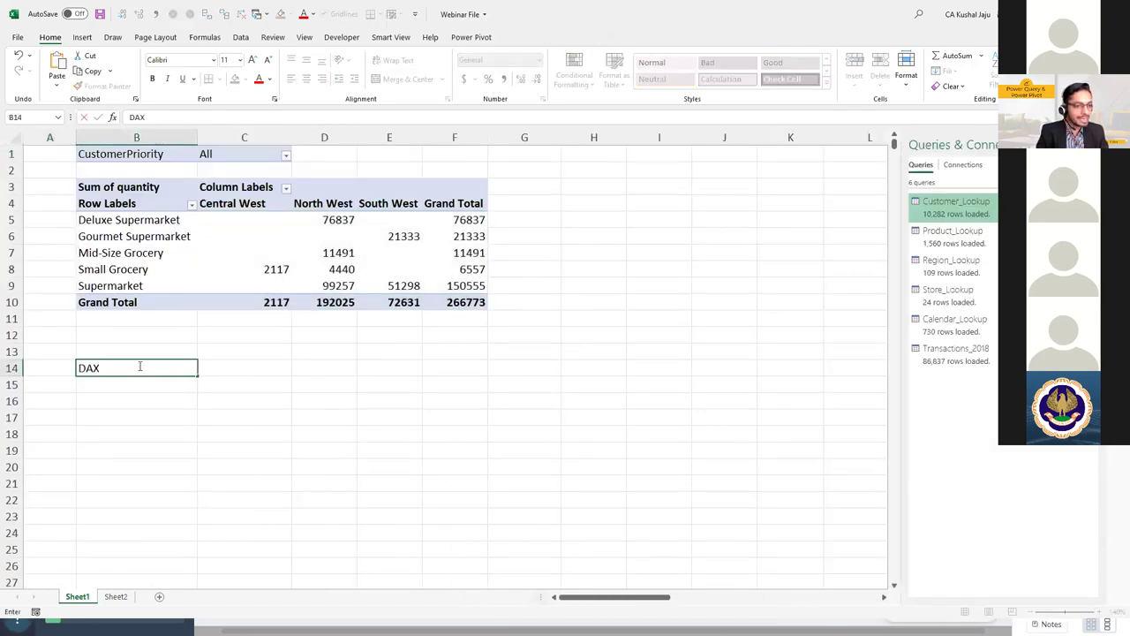
key(Tab)
text(Dat6a)
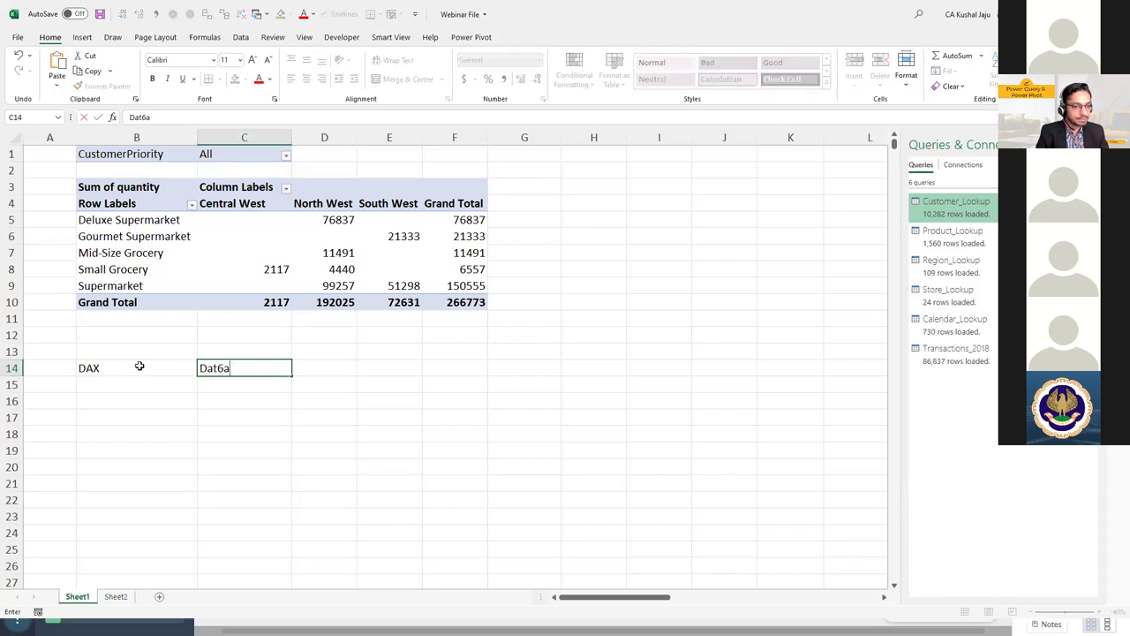
text(BA)
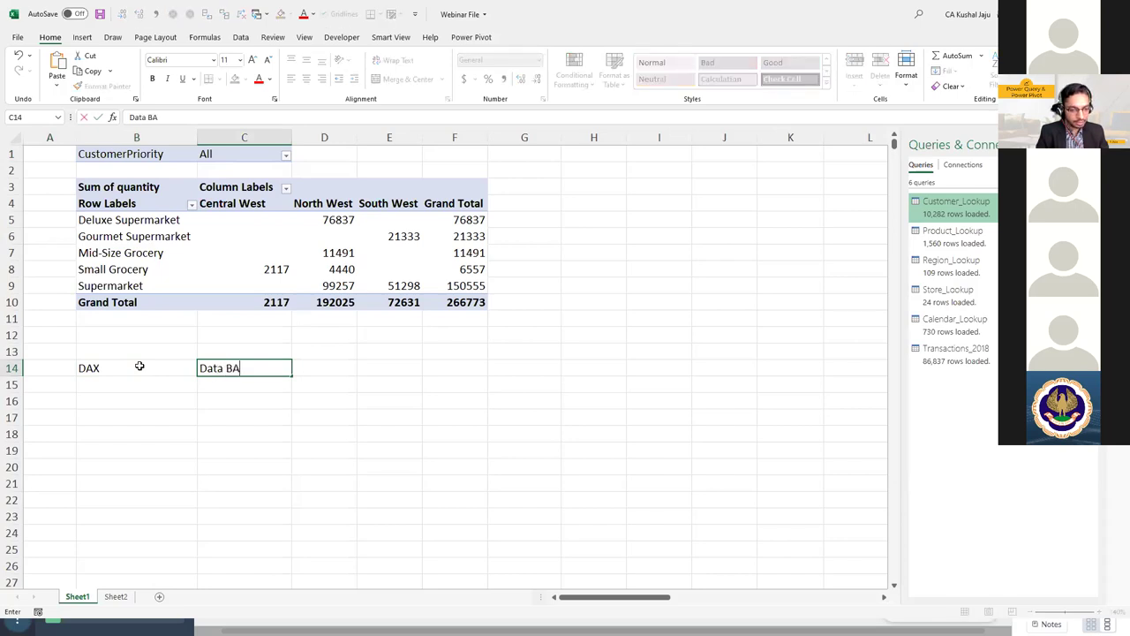
key(BackSpace)
key(BackSpace)
text(base Expression)
key(Return)
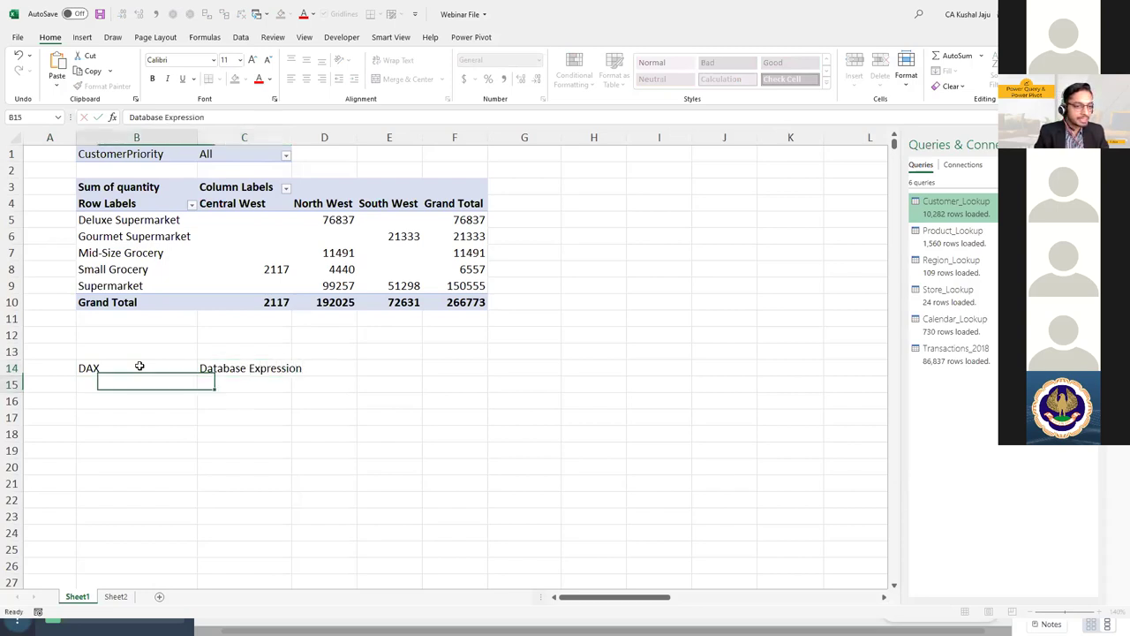
key(Up)
key(Right)
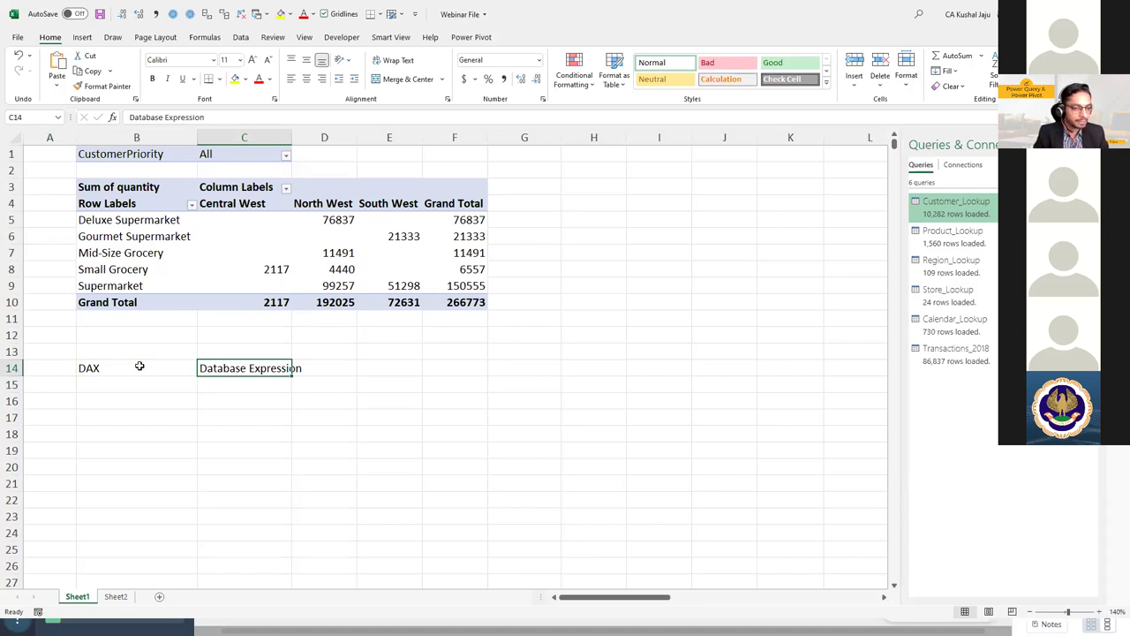
click(140, 366)
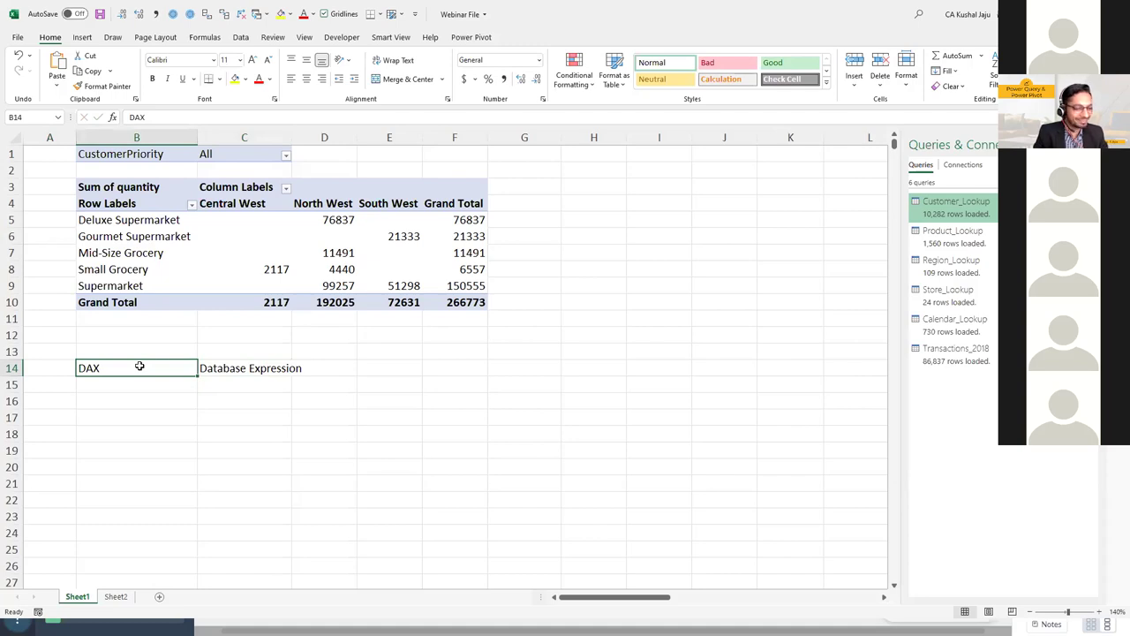
key(Right)
key(Left)
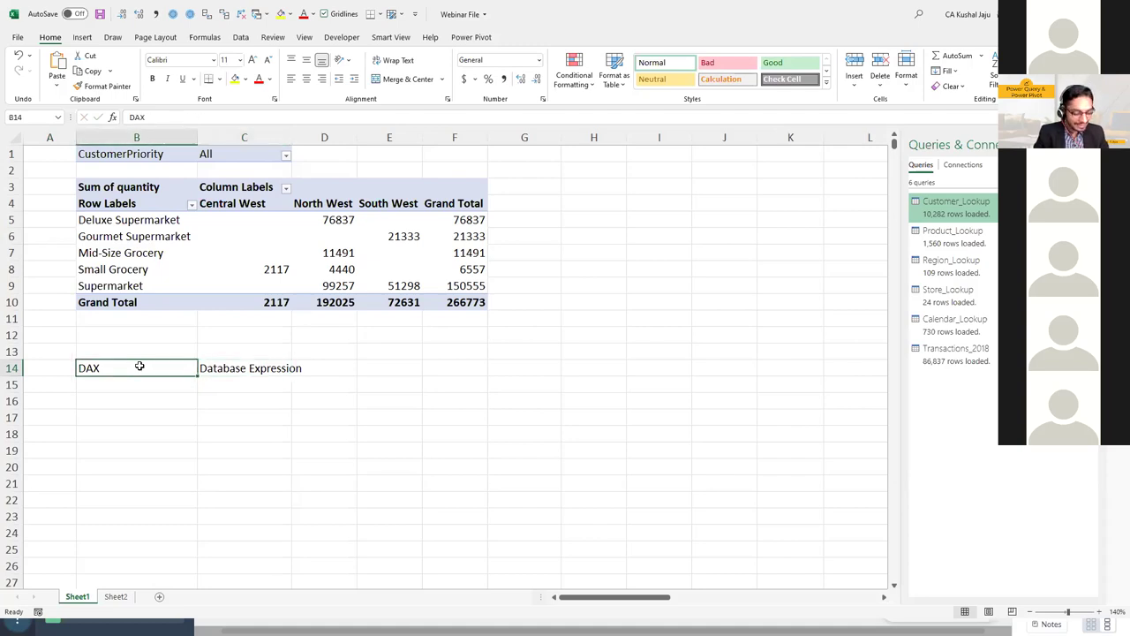
key(shift+Right)
key(Delete)
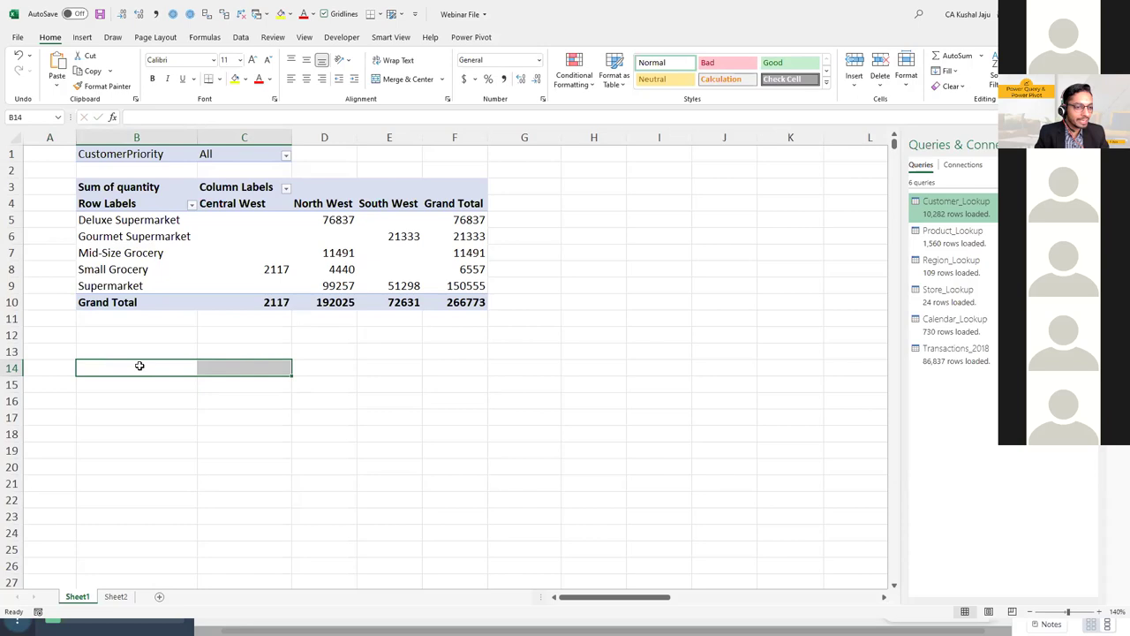
- Apply Comma Style thousands separators to the pivot's quantity values
click(352, 243)
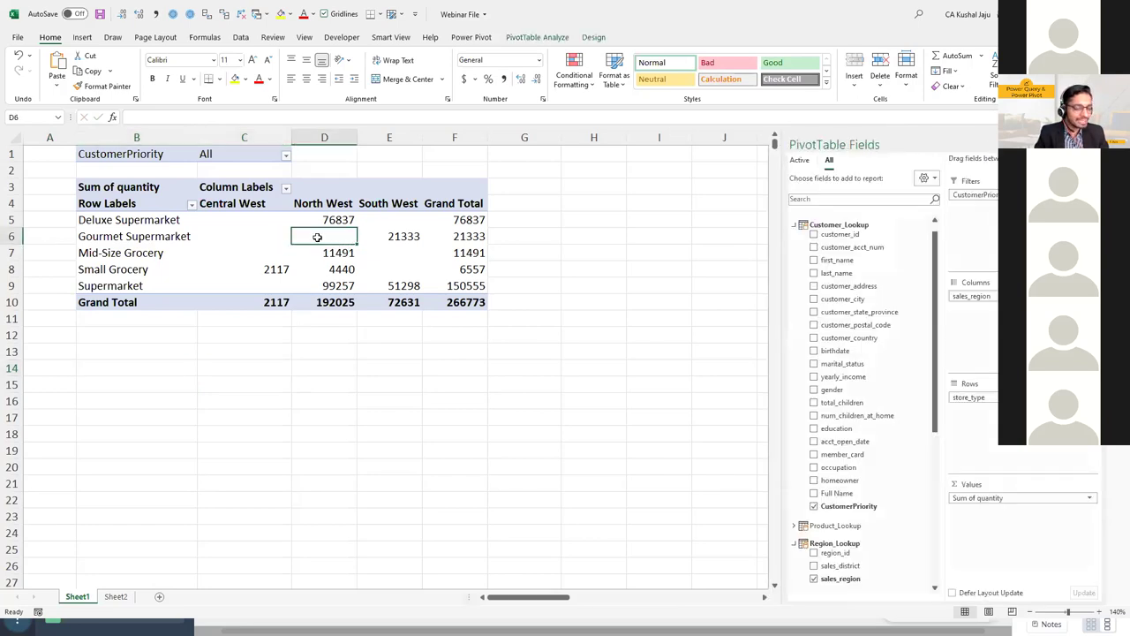
mouse_move(226, 221)
mouse_down()
mouse_move(407, 263)
mouse_move(460, 307)
mouse_up()
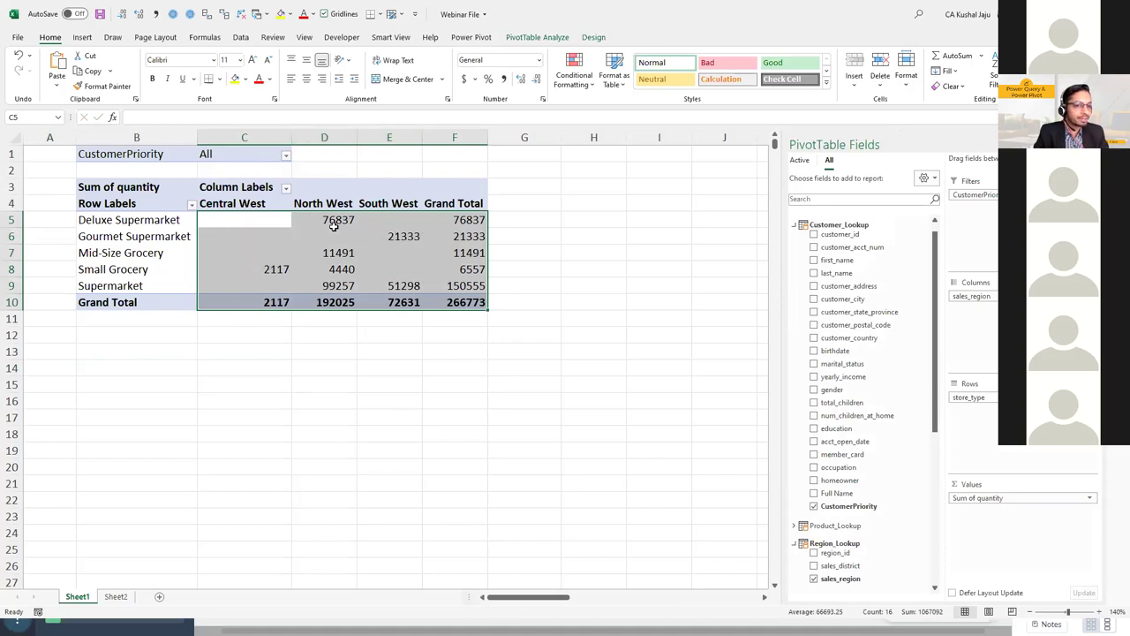
key(alt+h)
key(k)
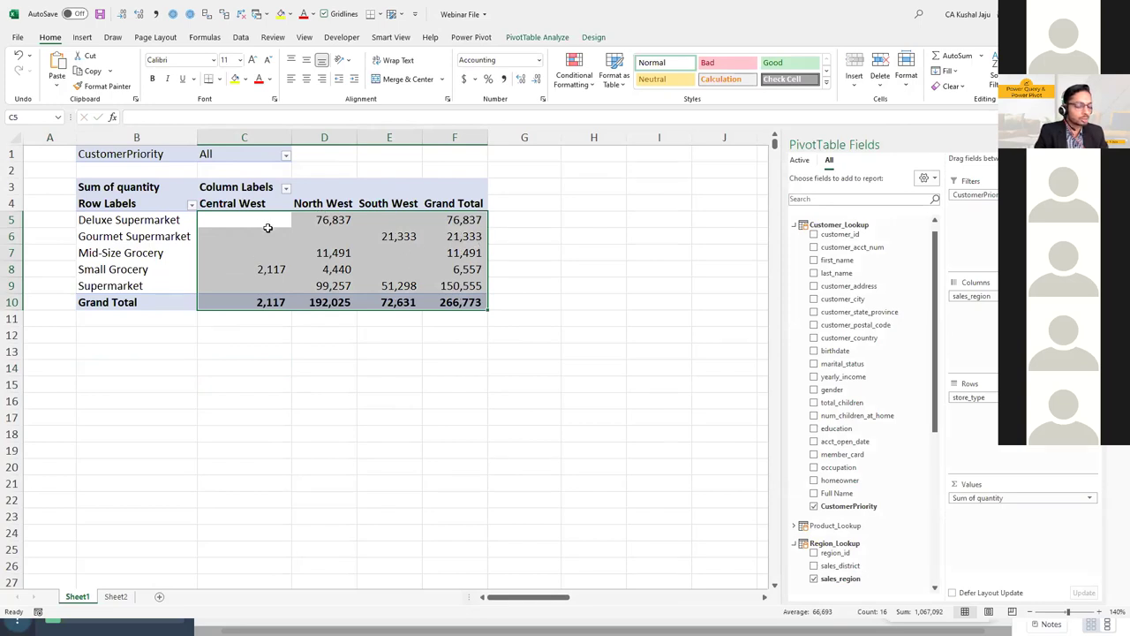
click(278, 332)
- Copy the whole pivot table B3:F10 and paste it at B14
click(110, 193)
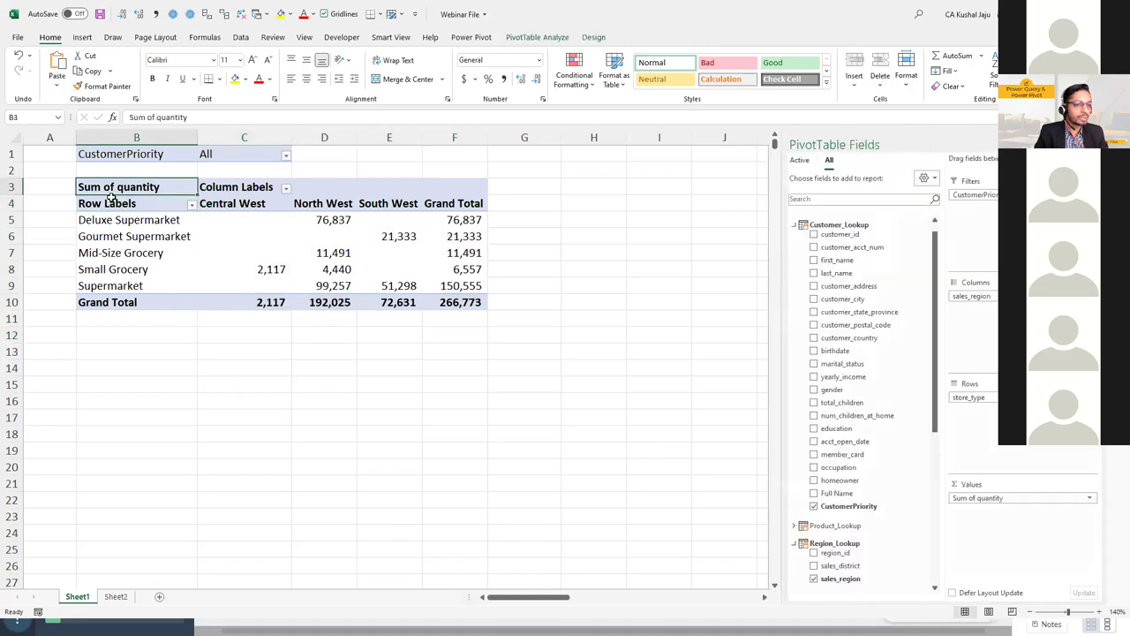
key(shift+Right)
key(shift+Right)
key(shift+Down)
key(shift+Right)
key(shift+Down)
key(shift+Down)
key(shift+Down)
key(shift+Down)
key(shift+Right)
key(shift+Down)
key(shift+Down)
key(ctrl+c)
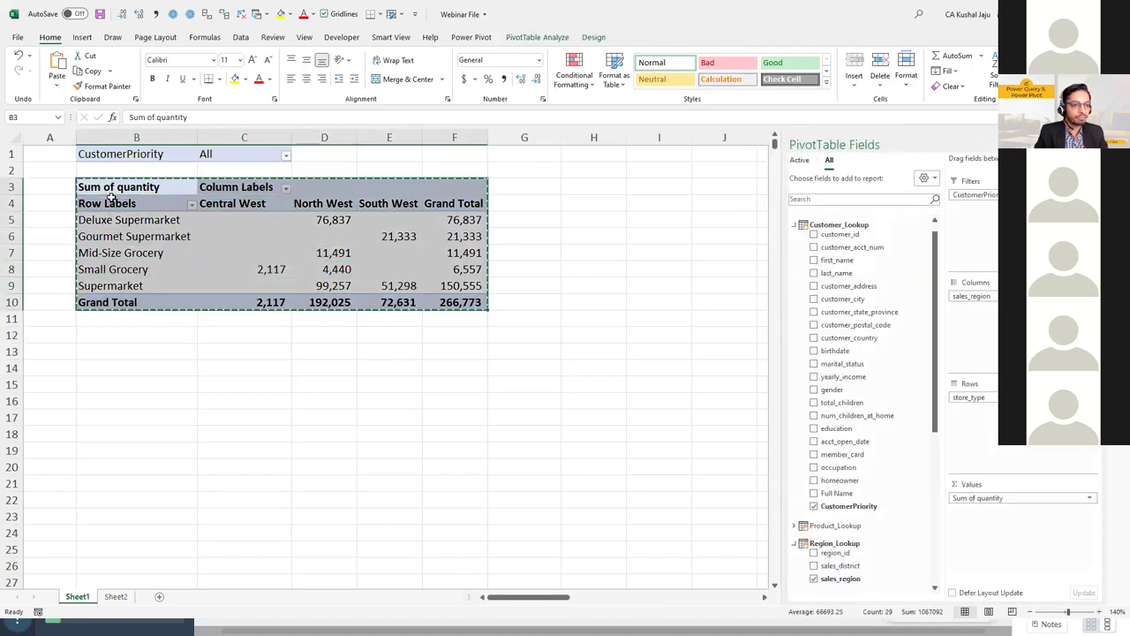
key(Down)
key(Down)
key(Down)
key(Down)
key(Down)
key(Down)
key(ctrl+v)
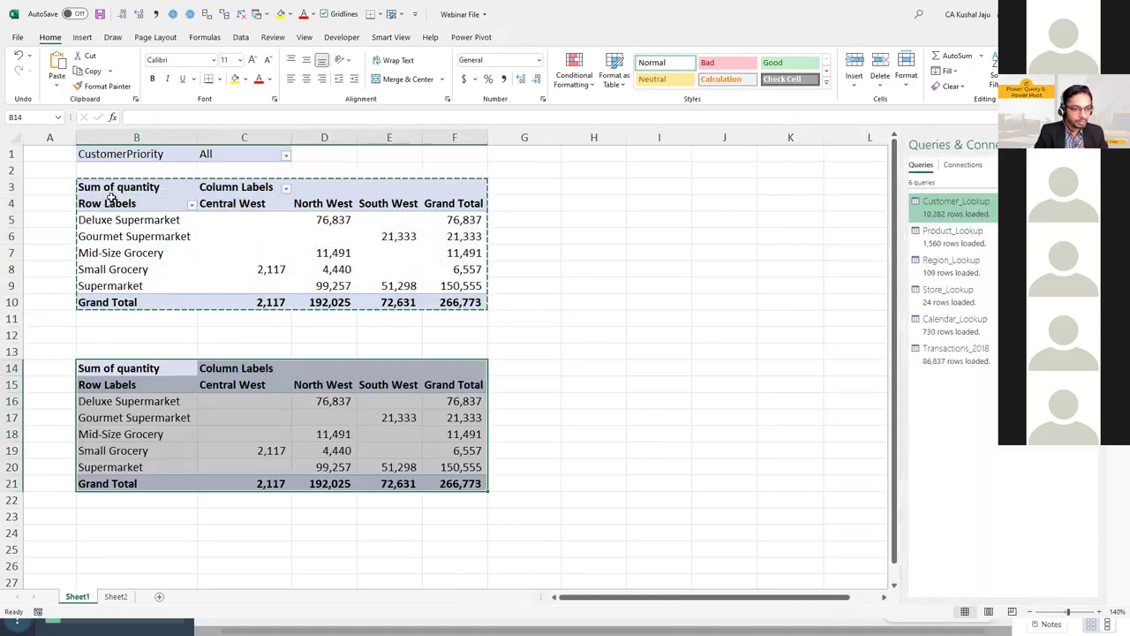
- Replace the pasted copy with a new data-model PivotTable placed at B14
key(Delete)
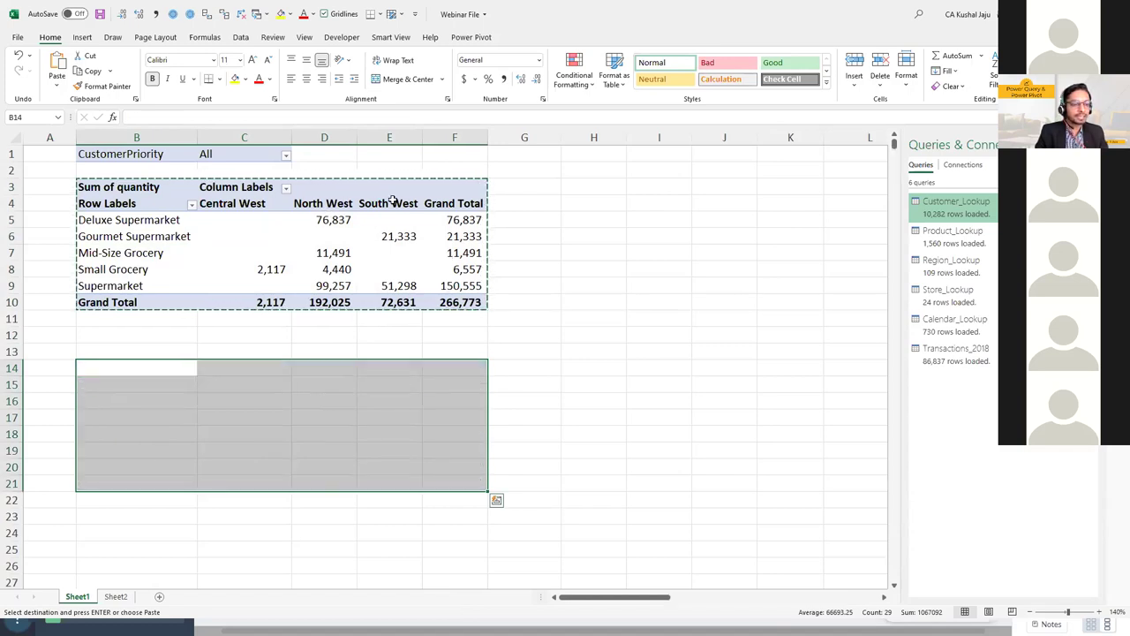
click(82, 37)
click(28, 69)
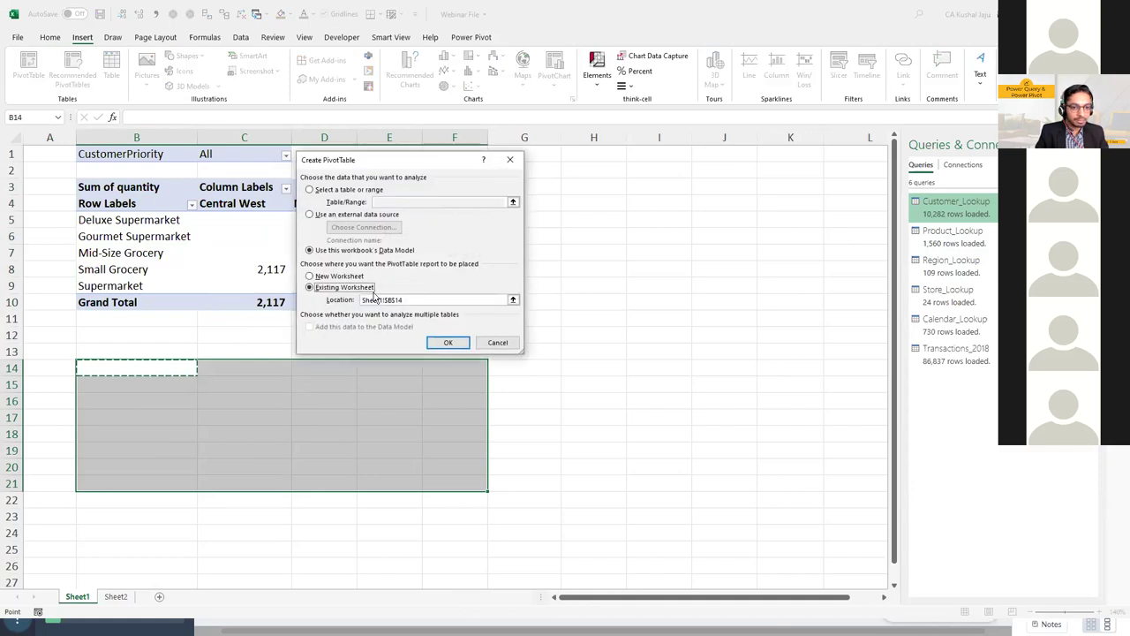
click(447, 343)
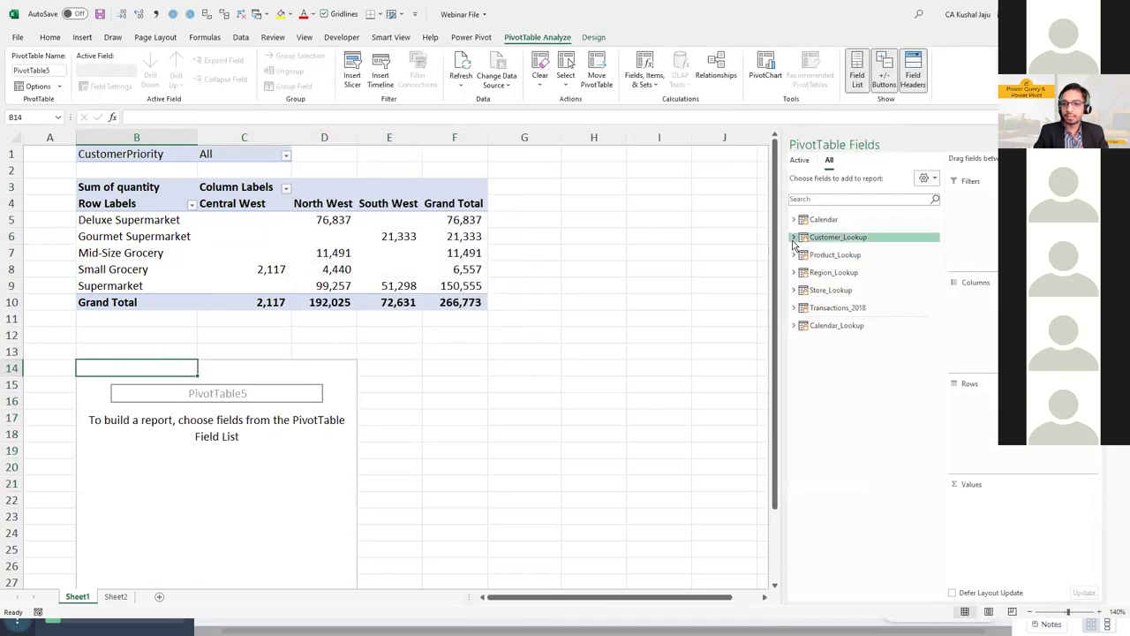
- Add Transactions_2018 quantity as Sum of quantity and remove customer_id from the rows
click(792, 239)
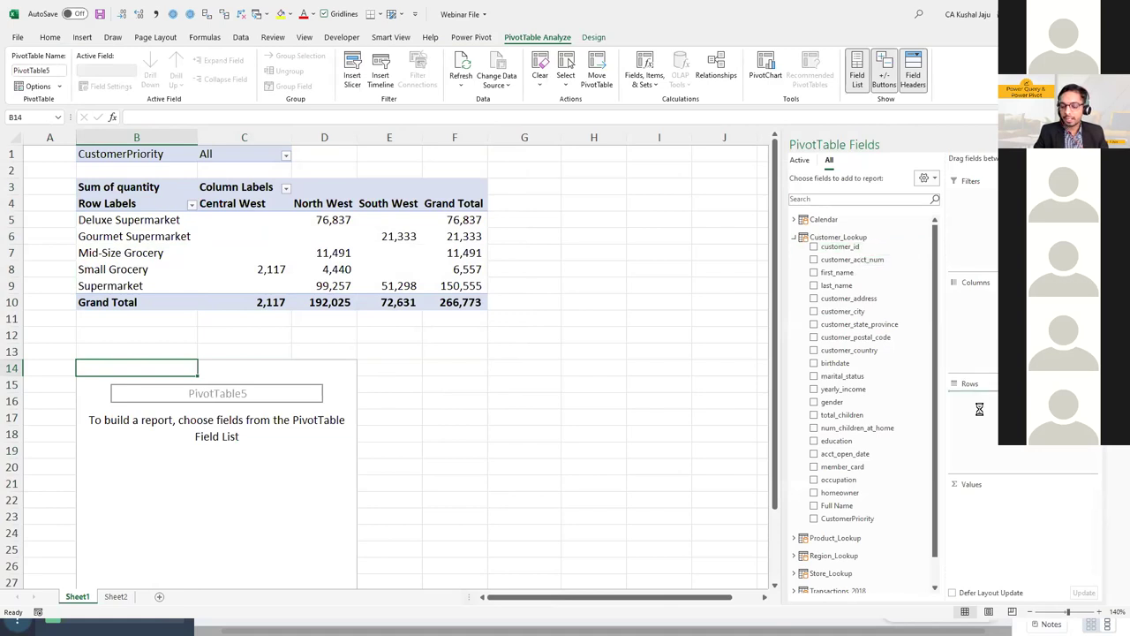
scroll(860, 537, down, 1)
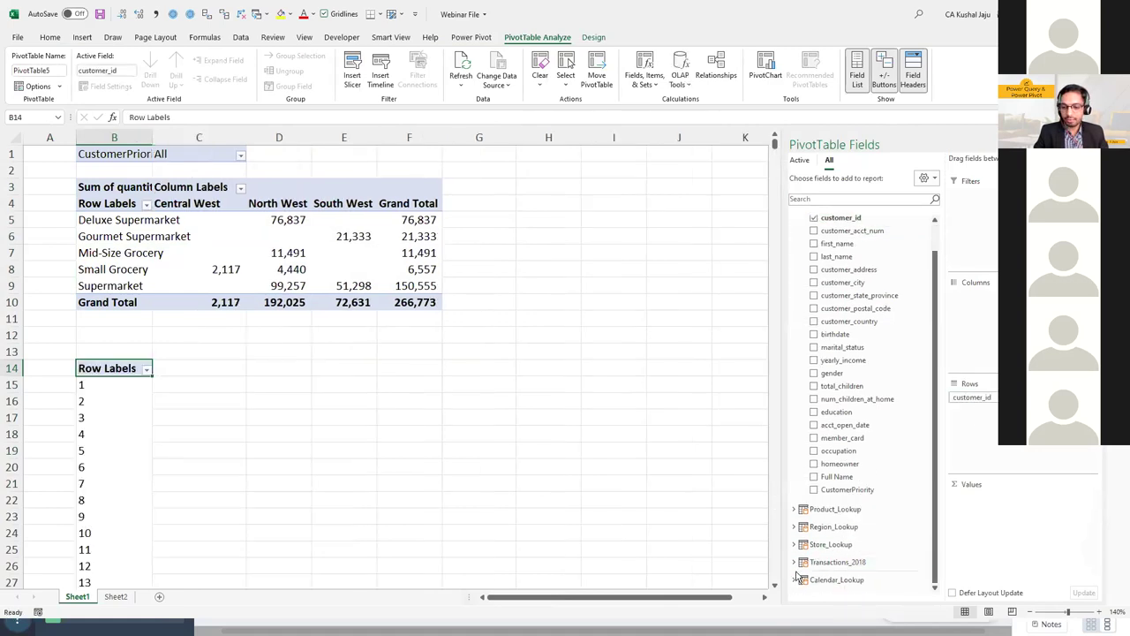
click(792, 561)
drag(833, 560, 1024, 514)
scroll(442, 497, down, 1)
scroll(216, 399, down, 12)
scroll(217, 399, down, 3)
scroll(216, 399, up, 3)
drag(991, 394, 797, 450)
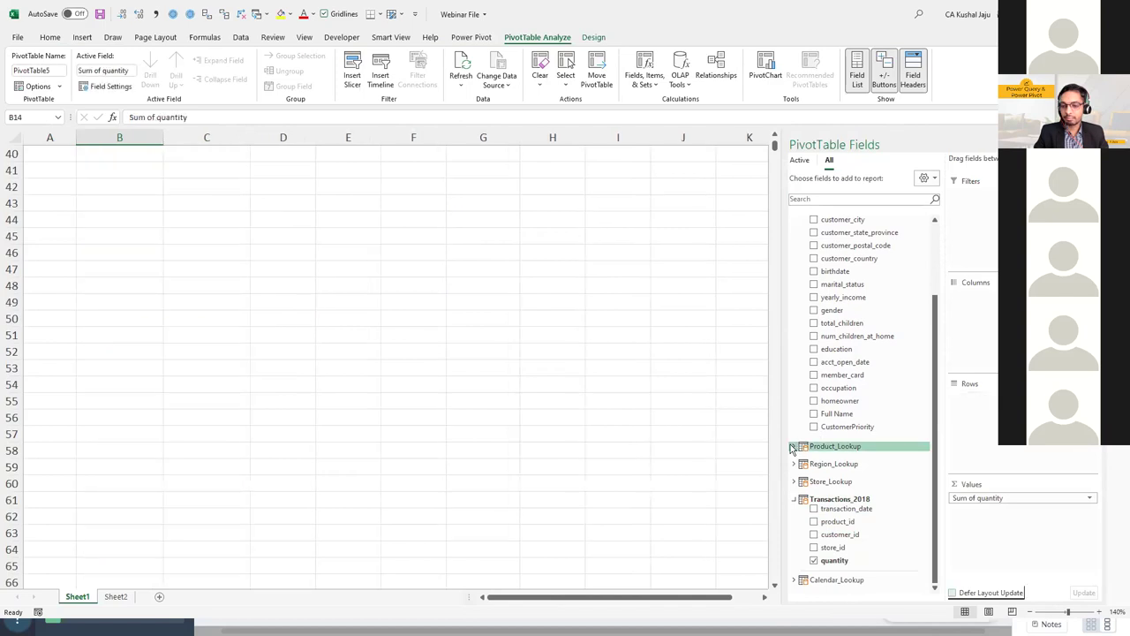
- Collapse Customer_Lookup and Product_Lookup, then add Region_Lookup's sales_district to the rows
click(793, 446)
click(792, 446)
scroll(839, 309, up, 3)
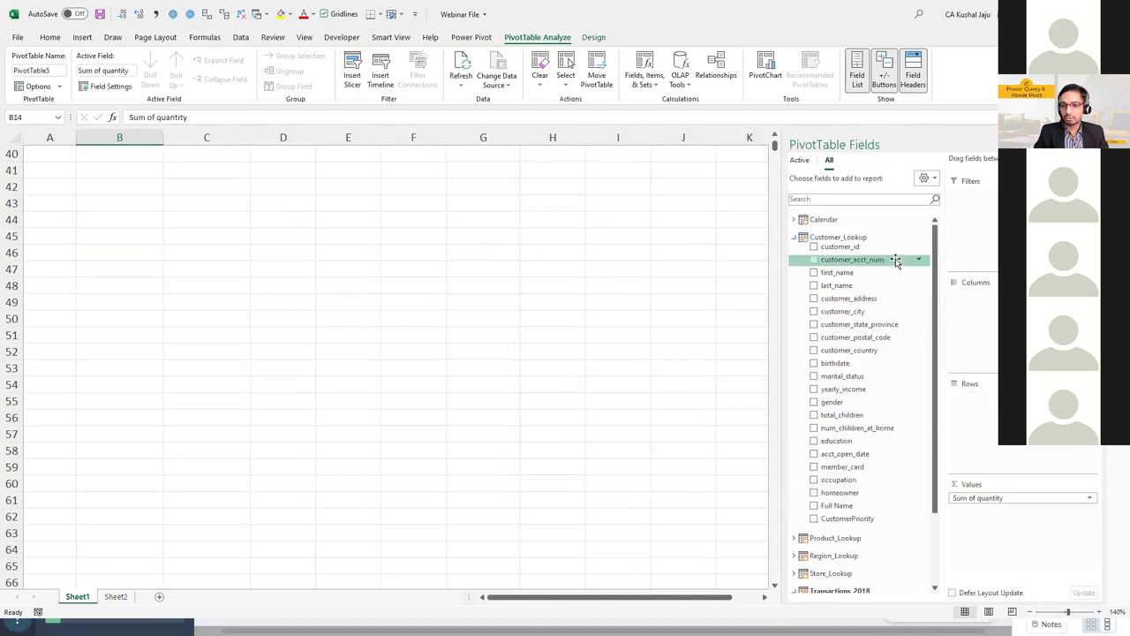
click(793, 237)
click(794, 272)
click(828, 296)
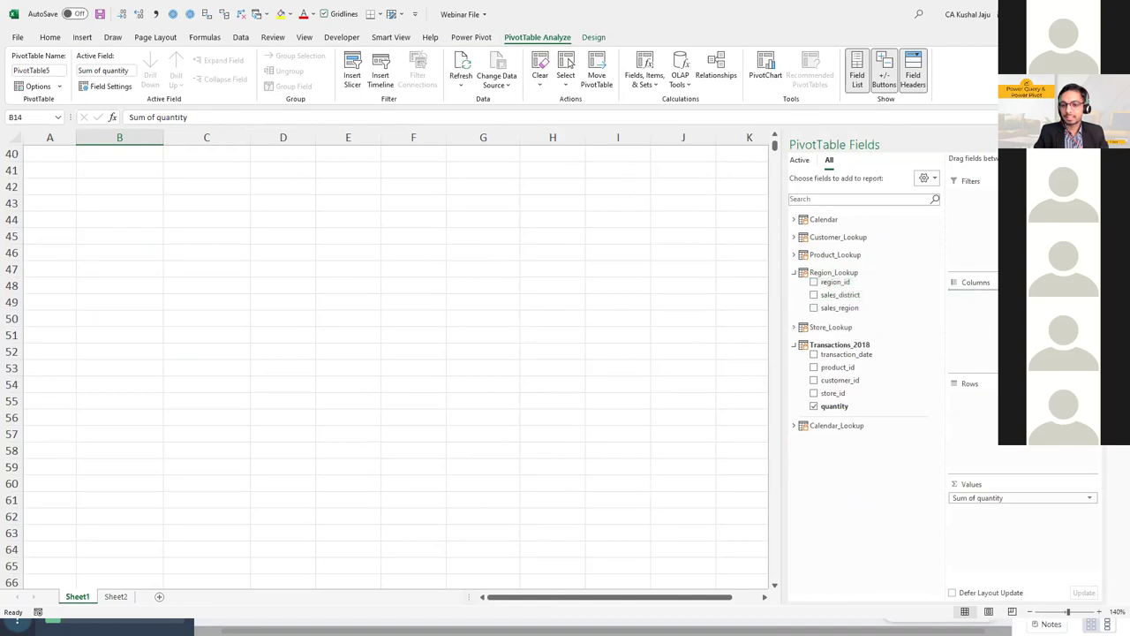
- Zoom the sheet out to 160% showing both pivots, then select cell D2 on the Power Pivot tab
scroll(694, 344, up, 13)
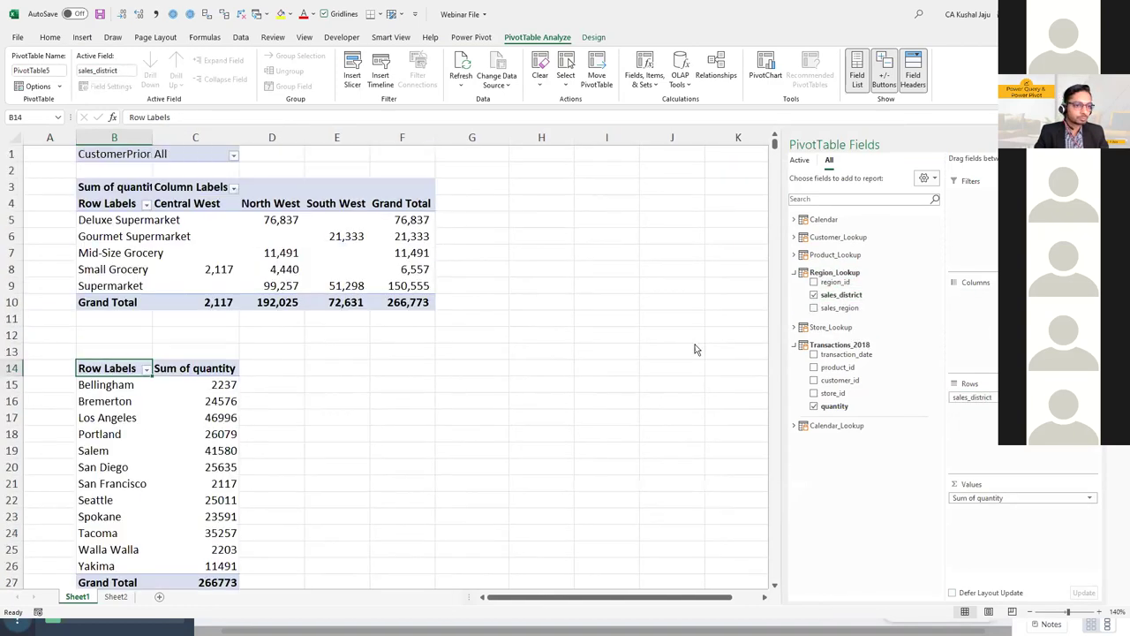
scroll(331, 393, up, 5)
scroll(331, 392, down, 3)
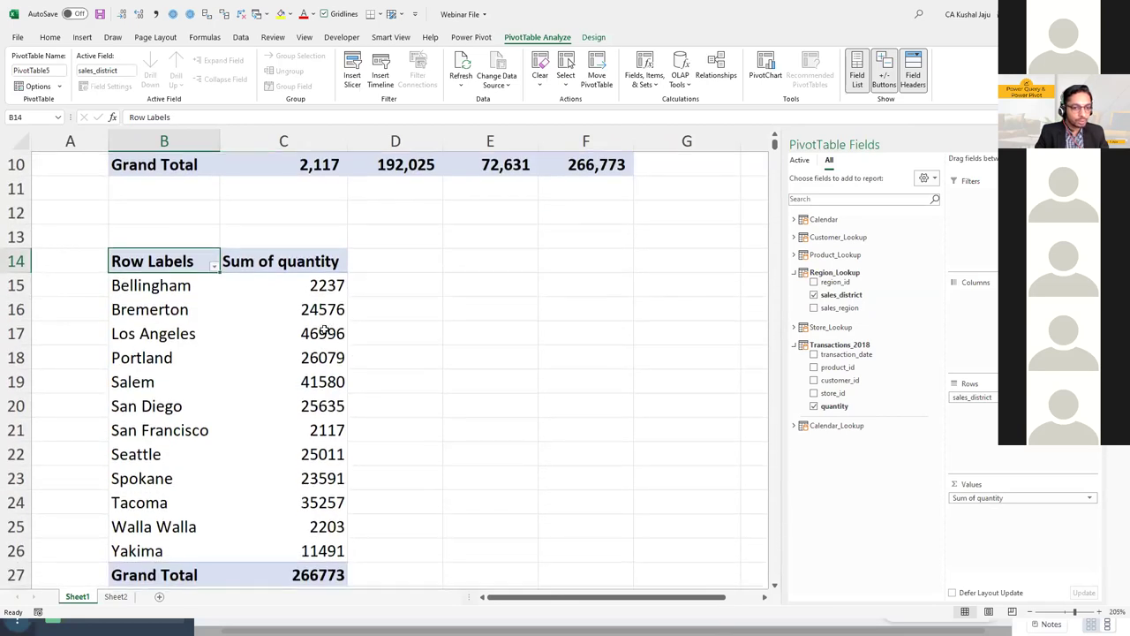
click(1029, 612)
click(1031, 613)
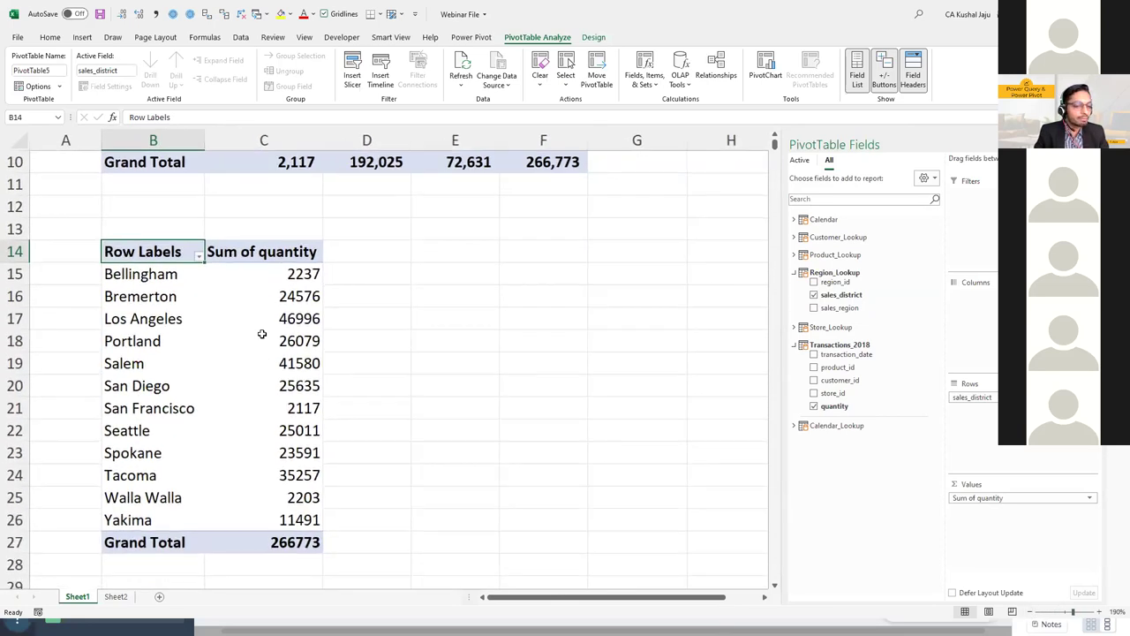
scroll(258, 361, up, 3)
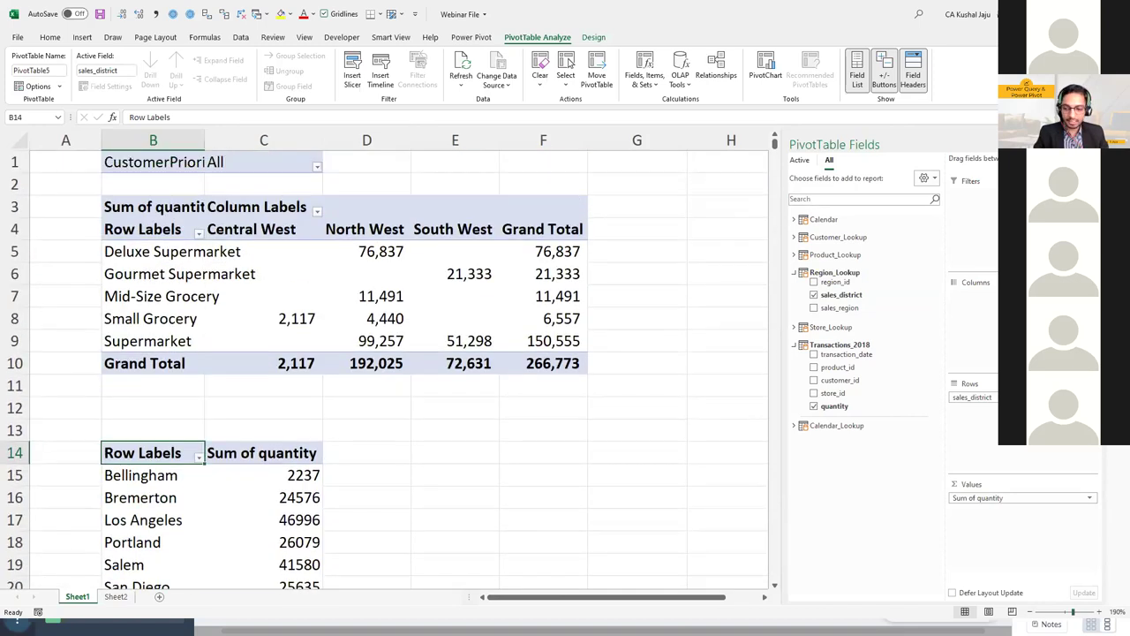
click(1031, 613)
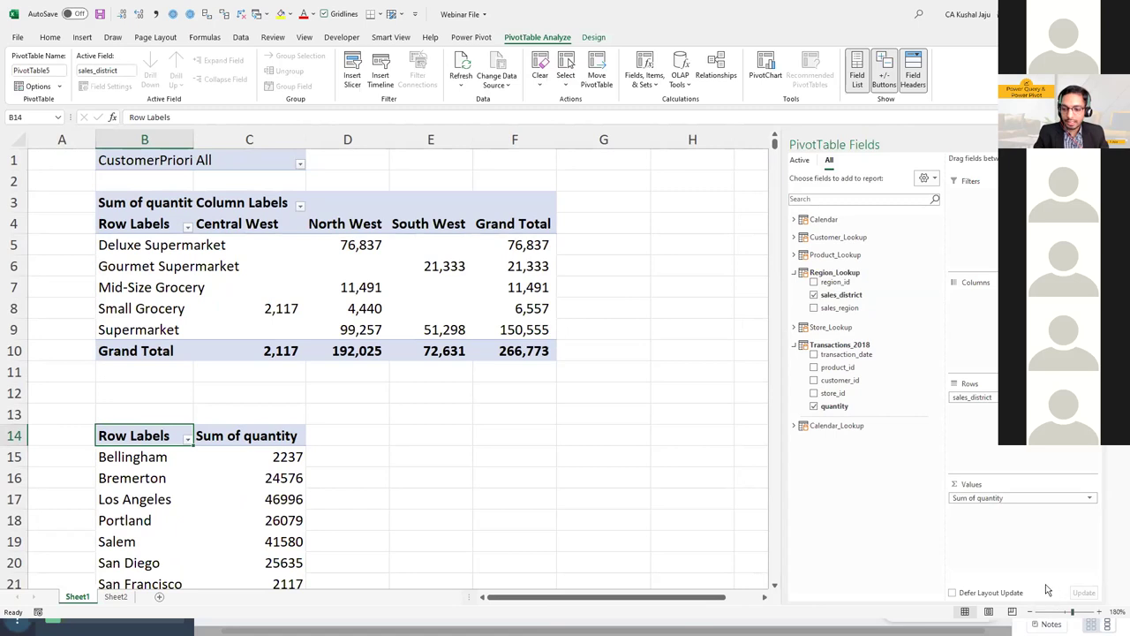
click(1029, 611)
click(1029, 612)
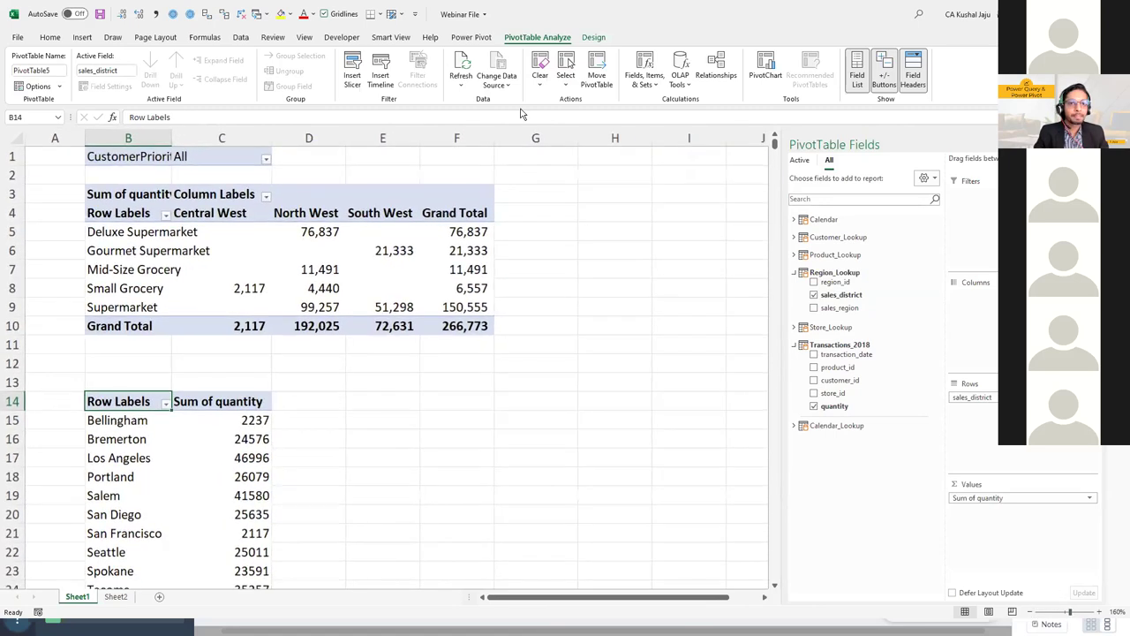
click(471, 37)
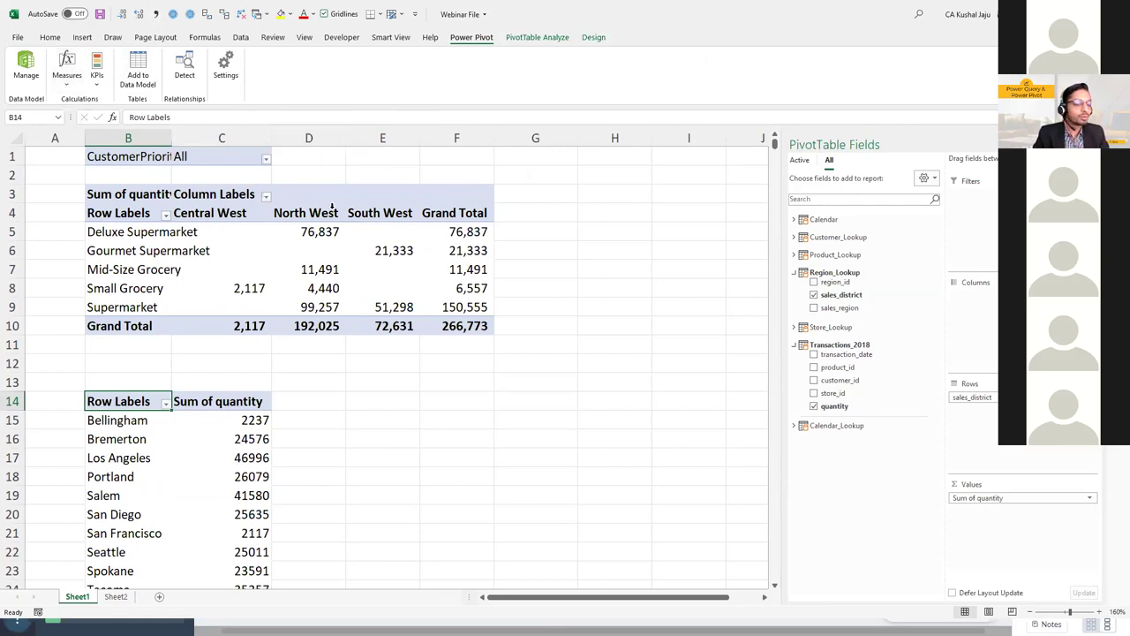
click(328, 168)
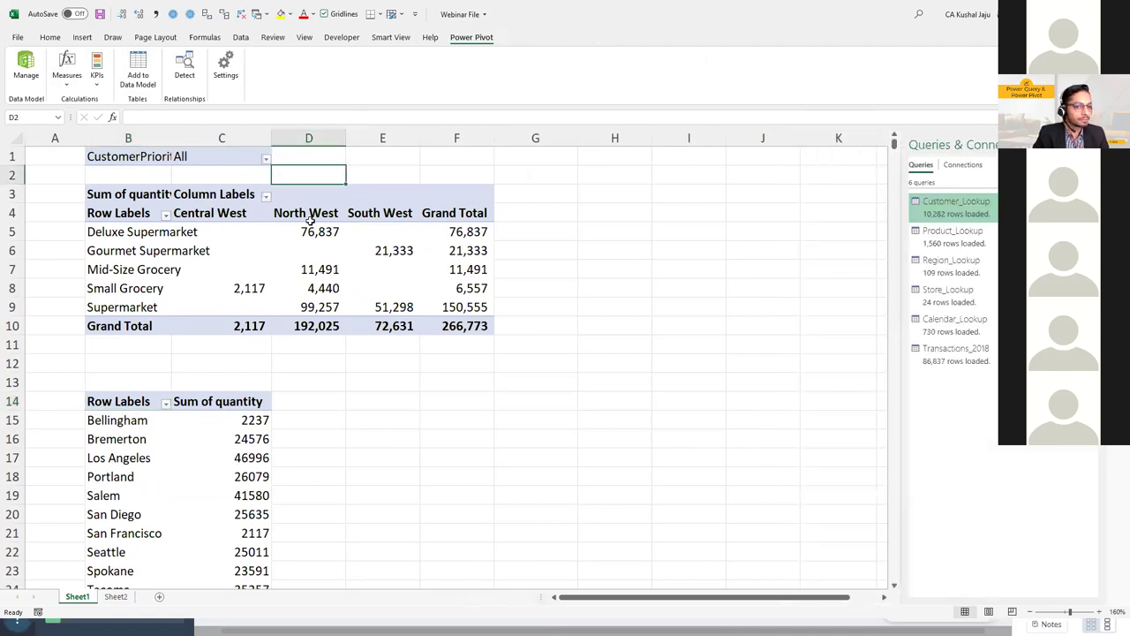
mouse_move(309, 231)
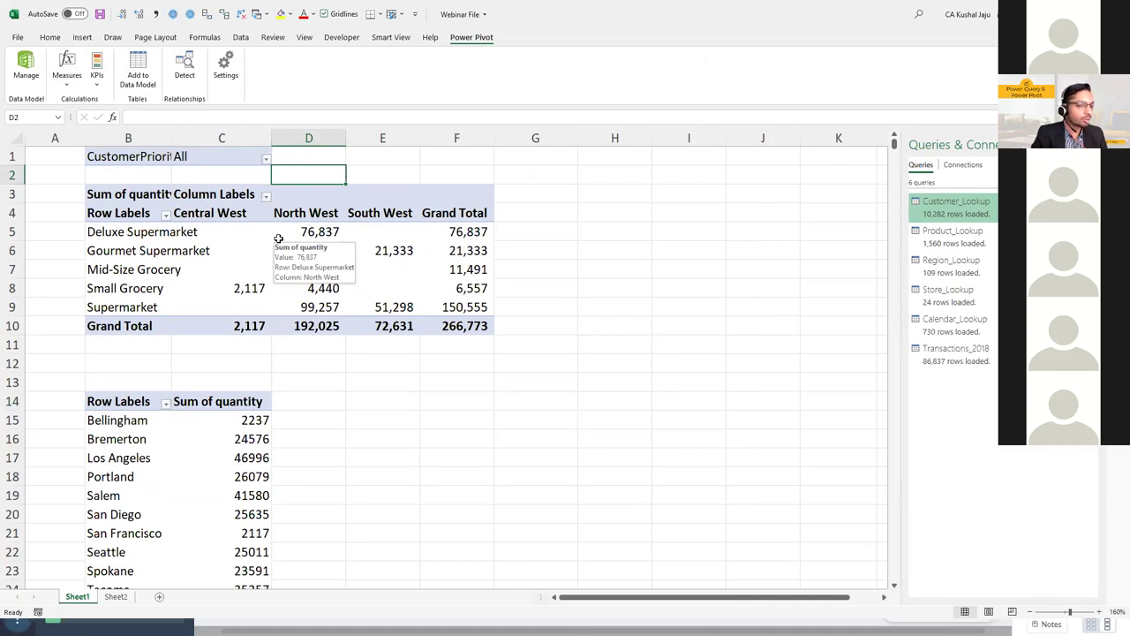
- Start a new measure in Transactions_2018 named TotalQty2018 with a 'qty in comma values' description
click(68, 81)
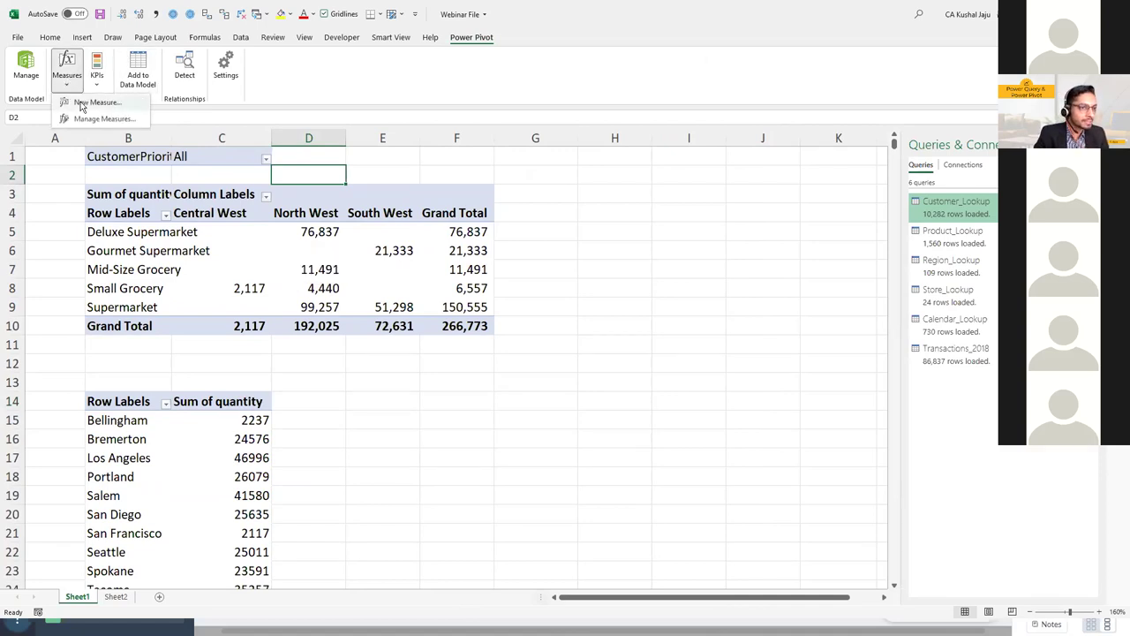
click(93, 102)
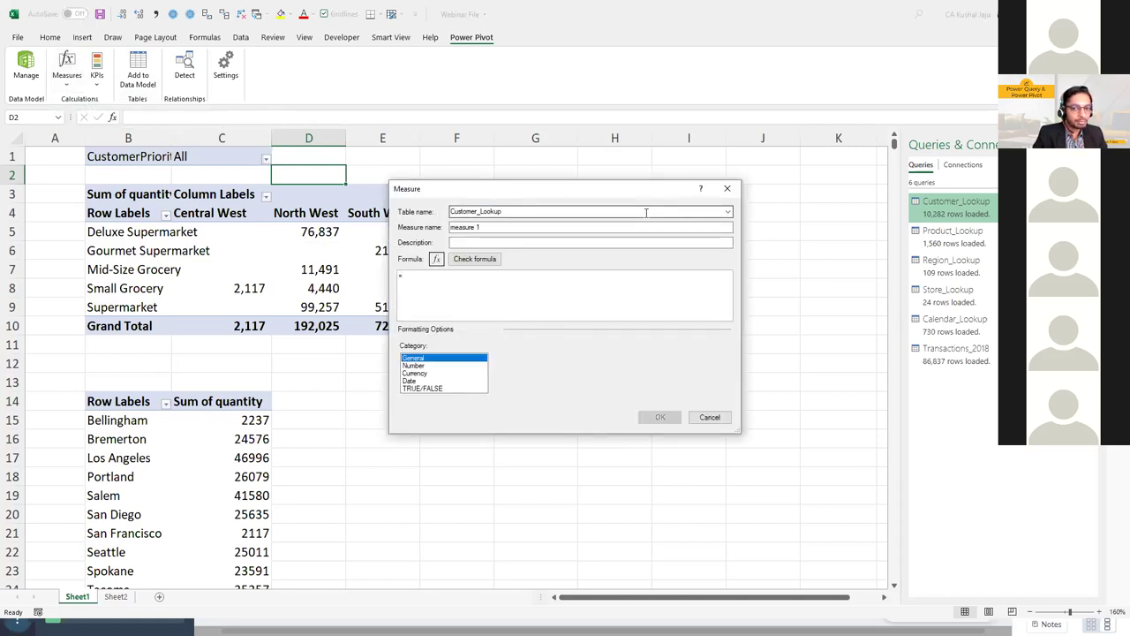
click(728, 213)
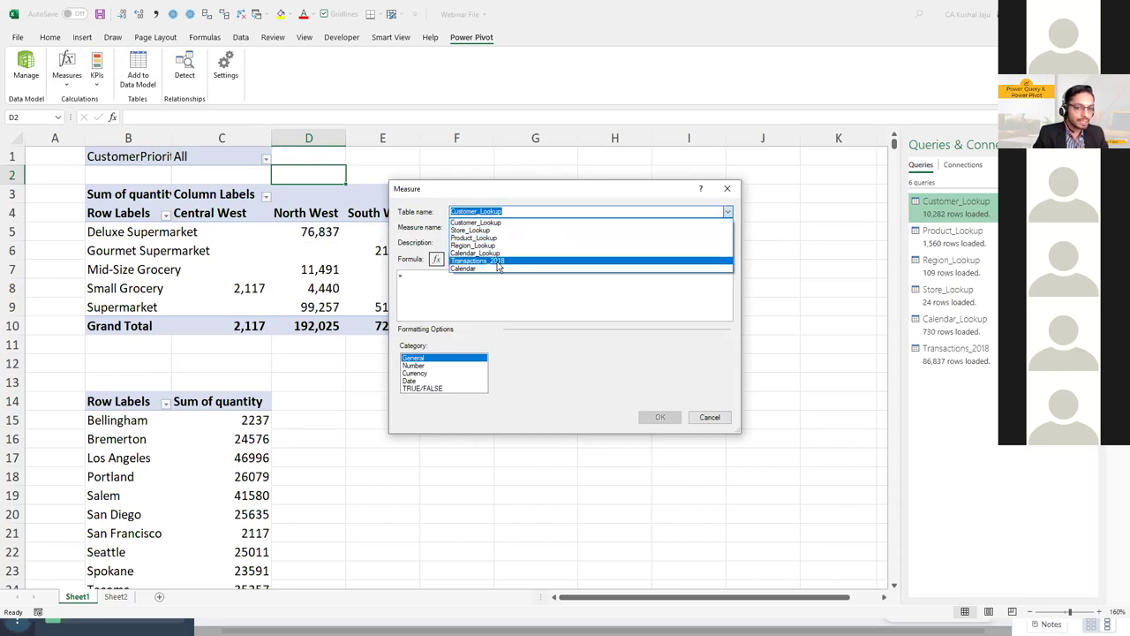
click(497, 261)
key(Tab)
text(T)
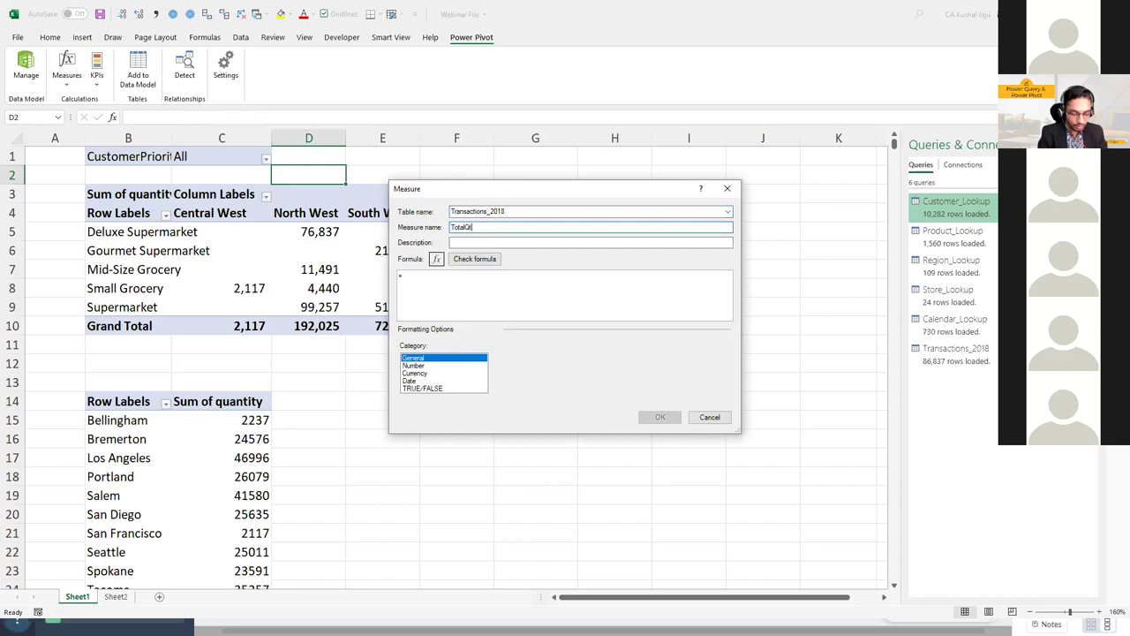
click(500, 241)
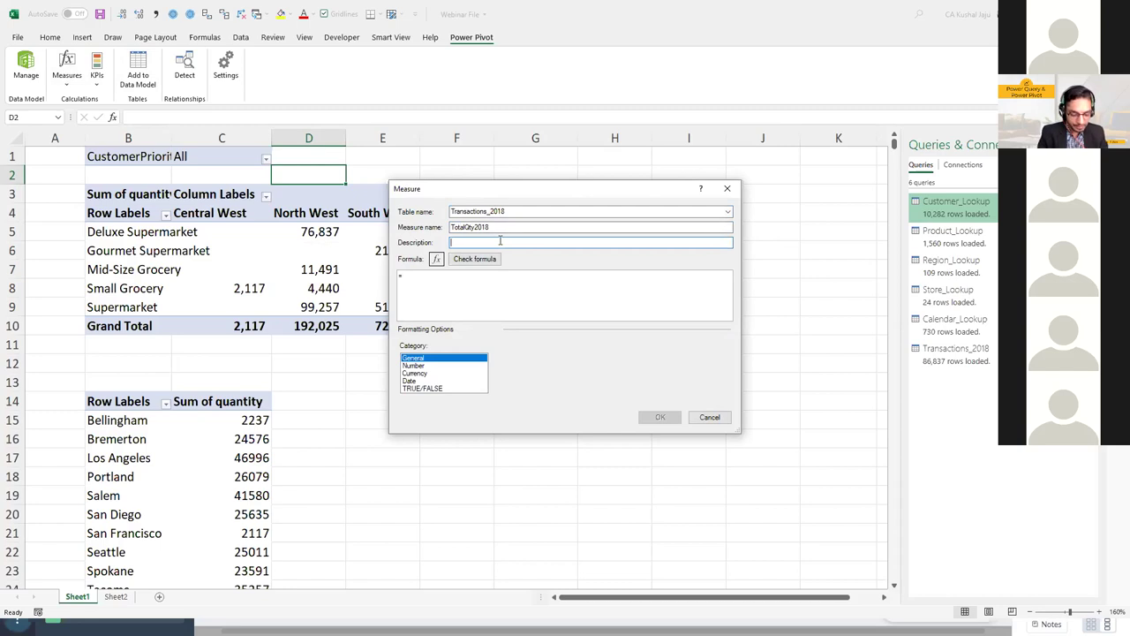
text(qty in comma values)
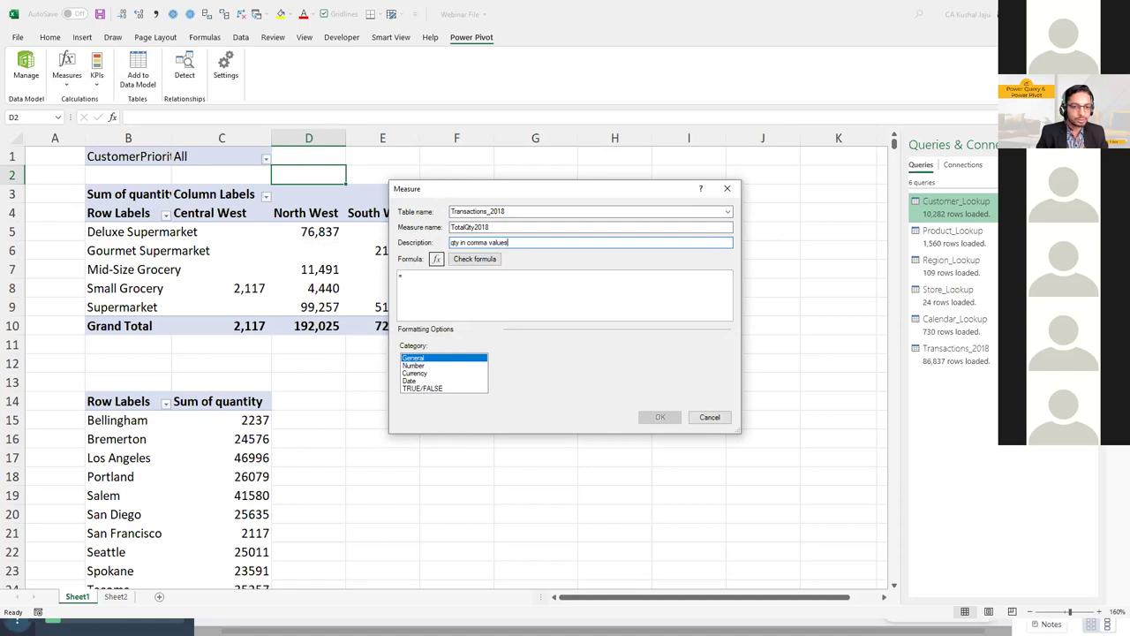
- Enter the formula =SUM(Transactions_2018[quantity]) and check it for errors
click(435, 284)
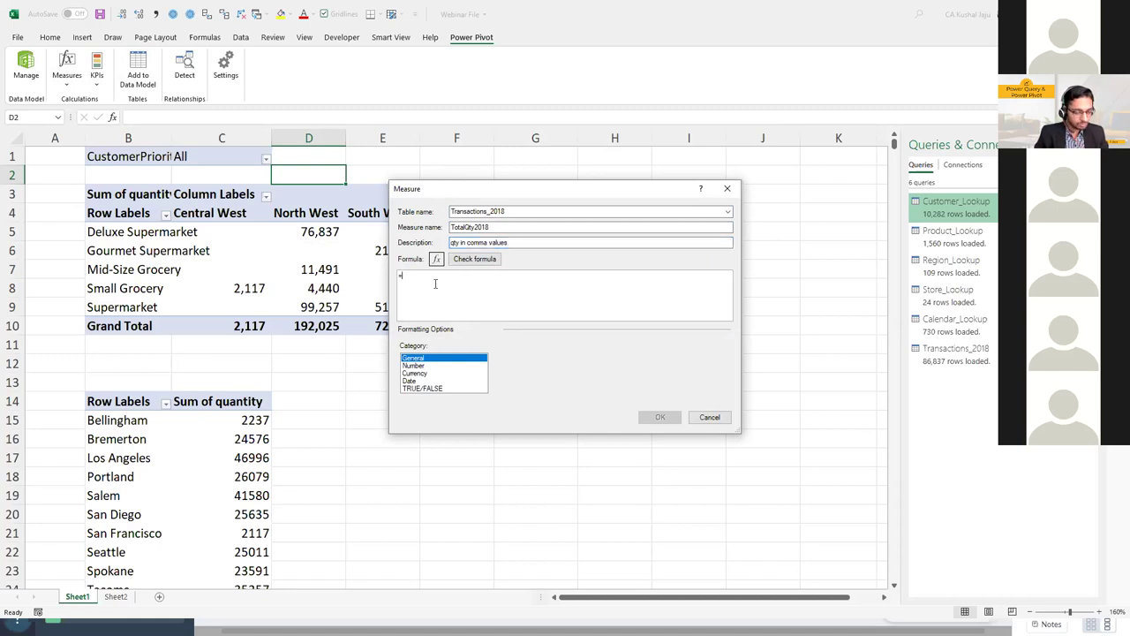
text(sum)
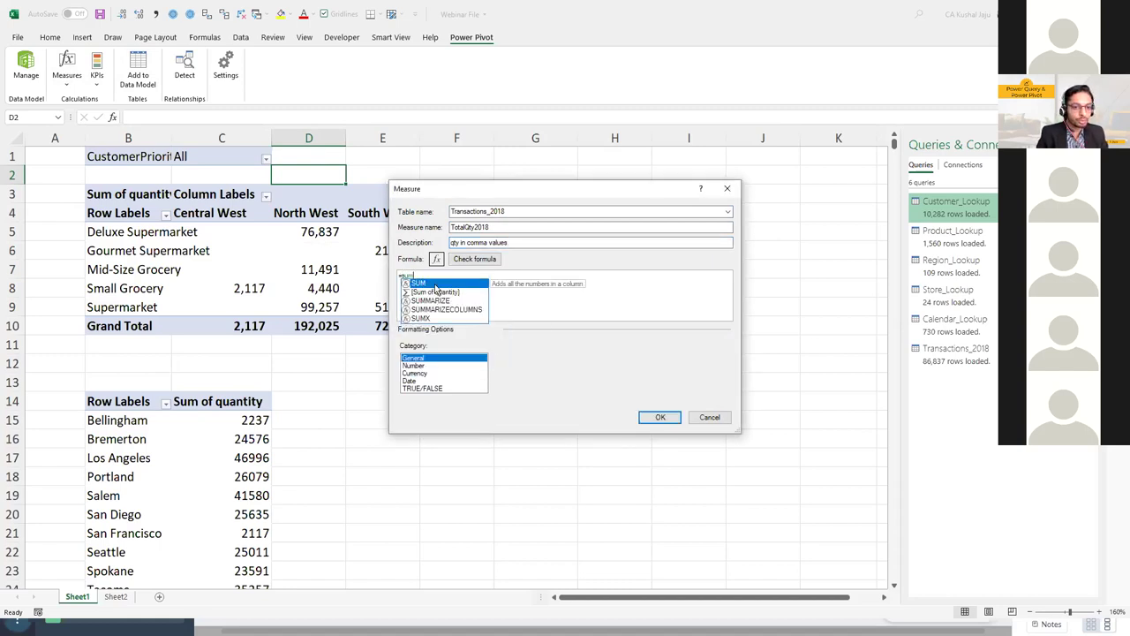
text(()
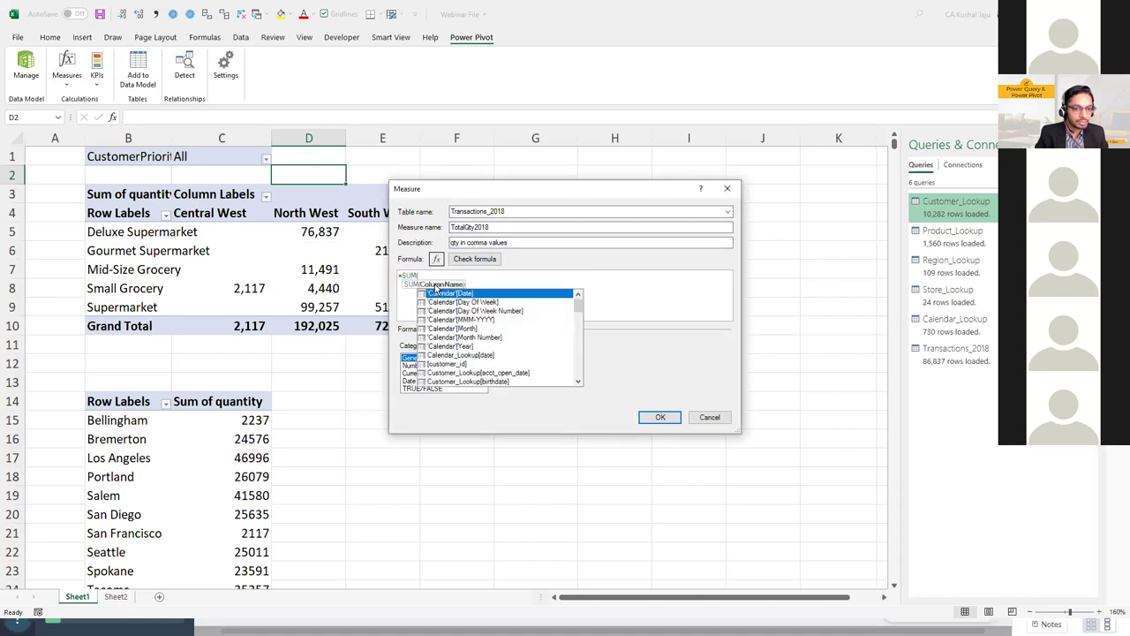
scroll(477, 350, down, 3)
scroll(478, 350, down, 3)
scroll(477, 350, down, 3)
scroll(478, 351, down, 3)
scroll(473, 328, up, 5)
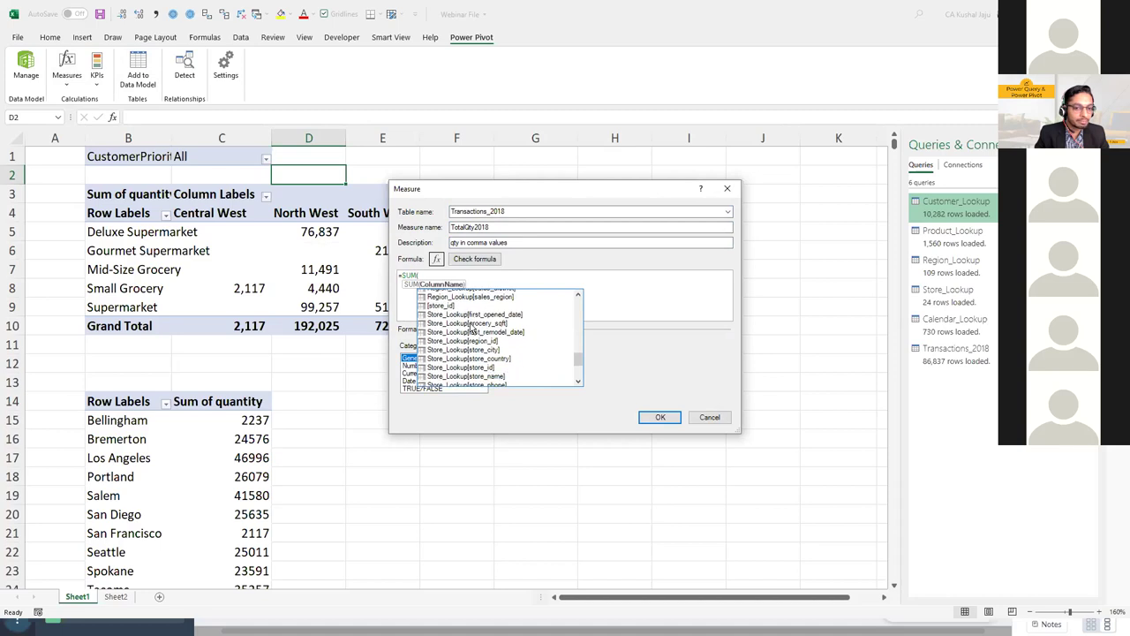
scroll(473, 328, up, 5)
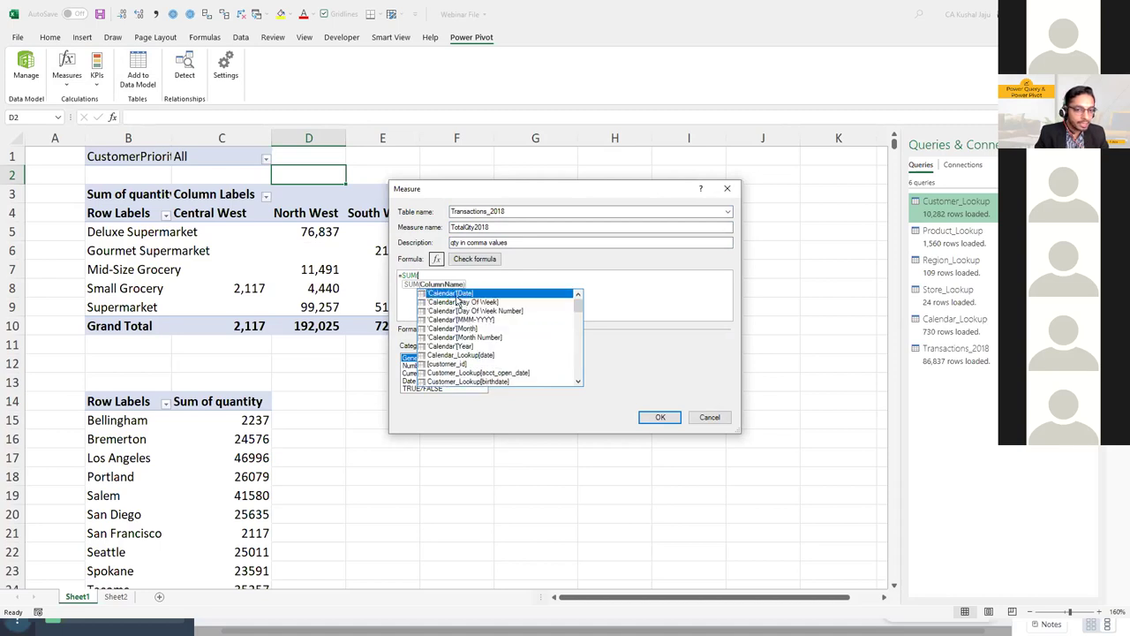
scroll(467, 317, down, 2)
scroll(466, 327, down, 2)
scroll(468, 335, down, 1)
scroll(469, 333, down, 3)
scroll(472, 333, down, 4)
scroll(475, 331, down, 3)
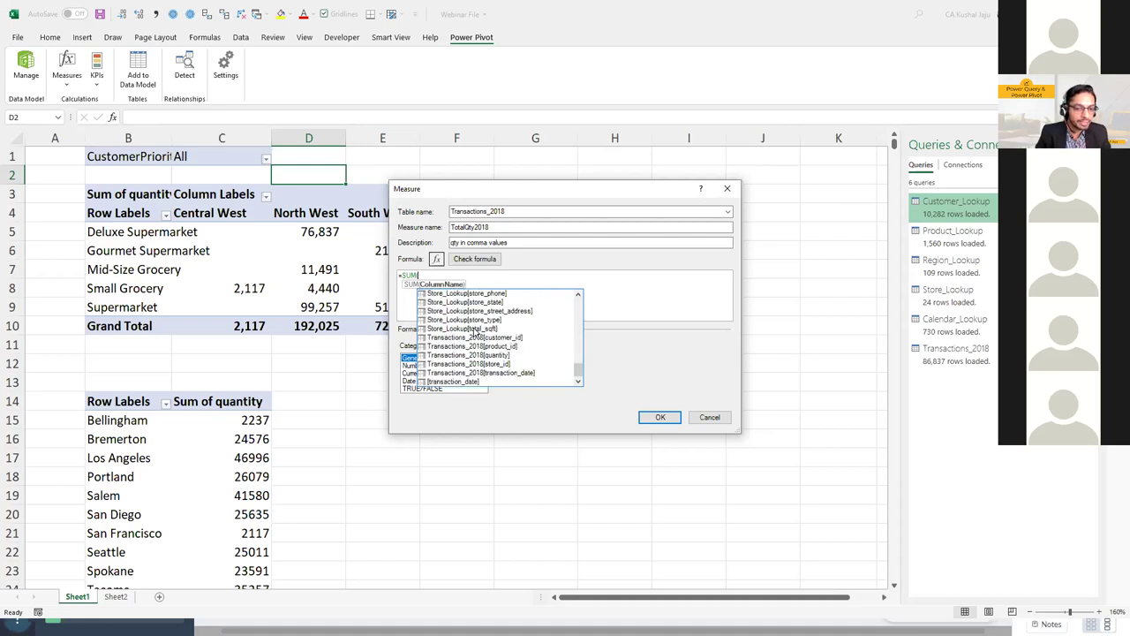
text(quan)
click(451, 304)
double_click(451, 304)
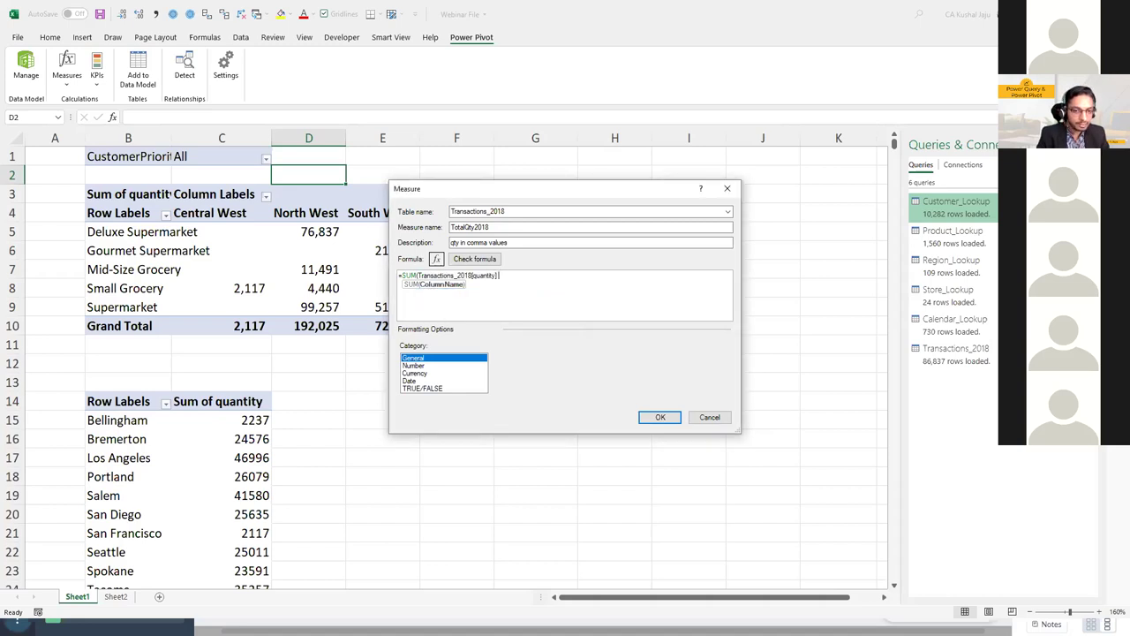
text())
click(474, 258)
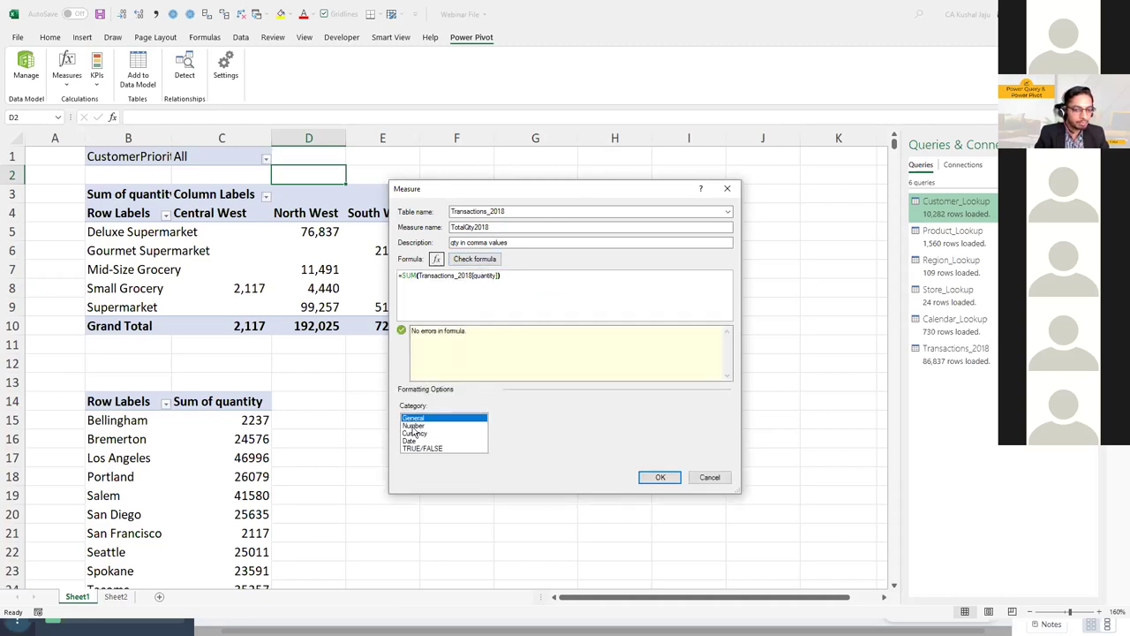
- Format TotalQty2018 as Decimal Number with 0 decimal places and thousands separators, and create it
click(413, 425)
click(502, 449)
click(422, 434)
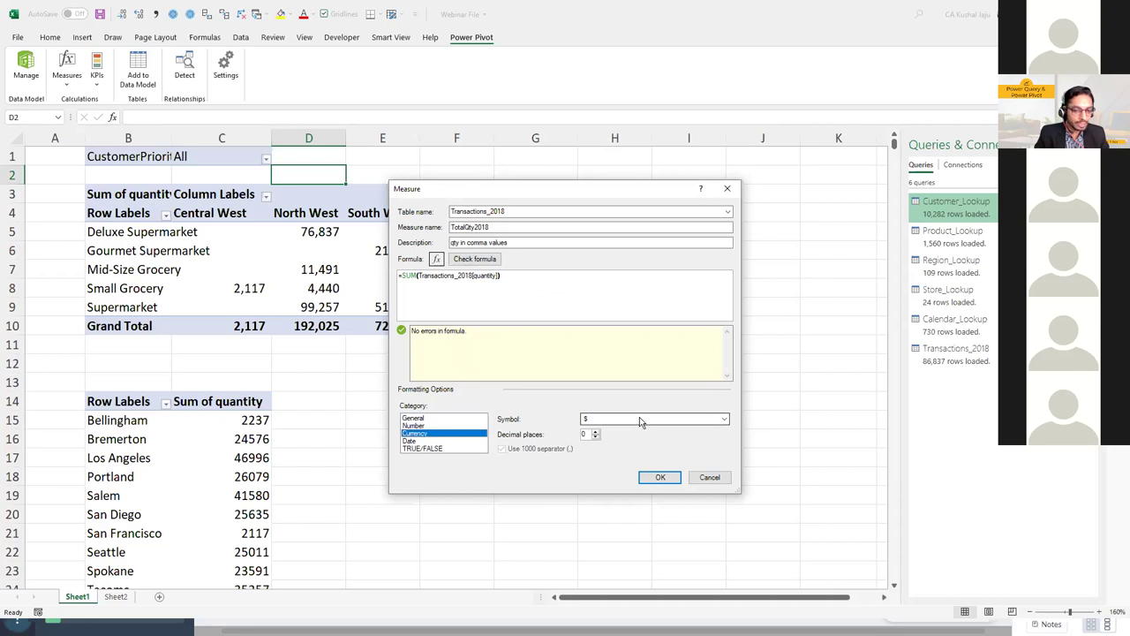
click(422, 440)
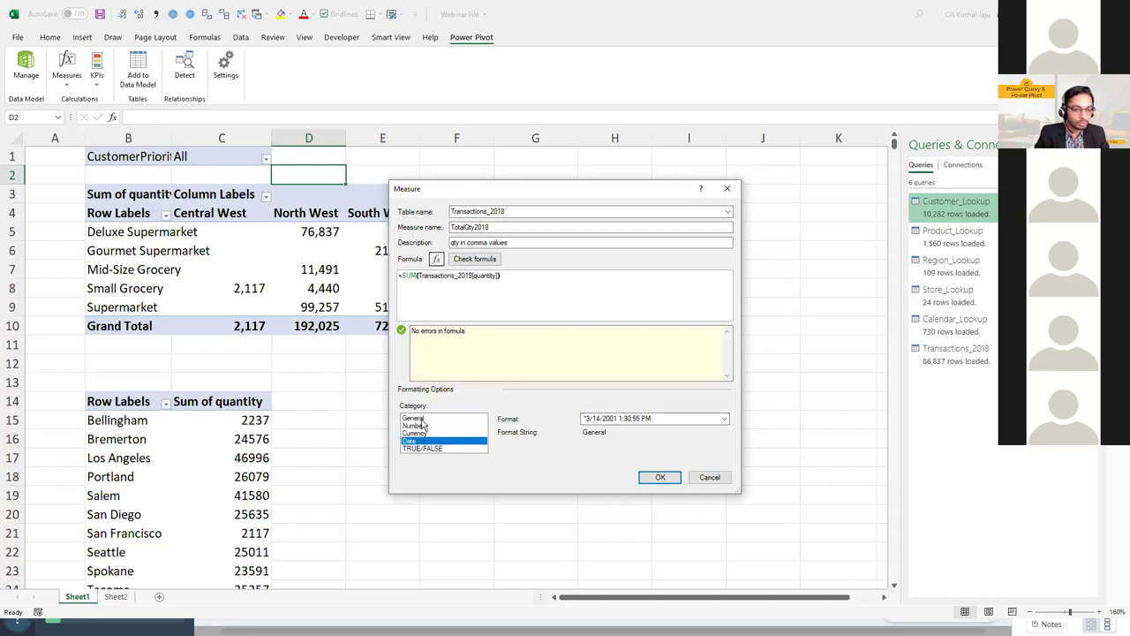
click(418, 419)
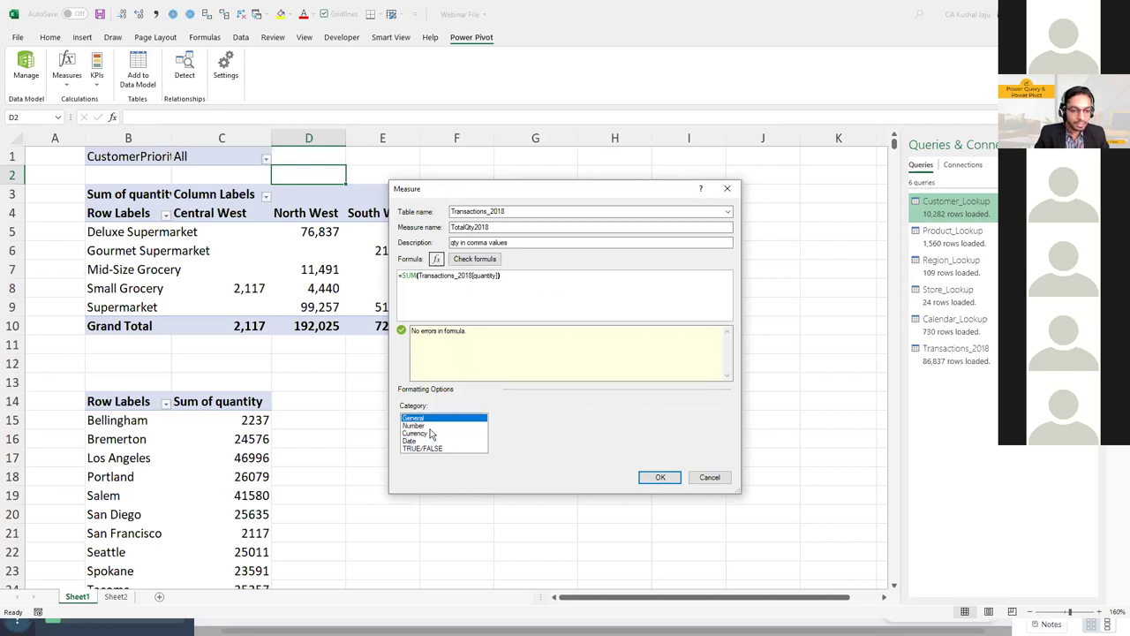
click(429, 427)
click(725, 418)
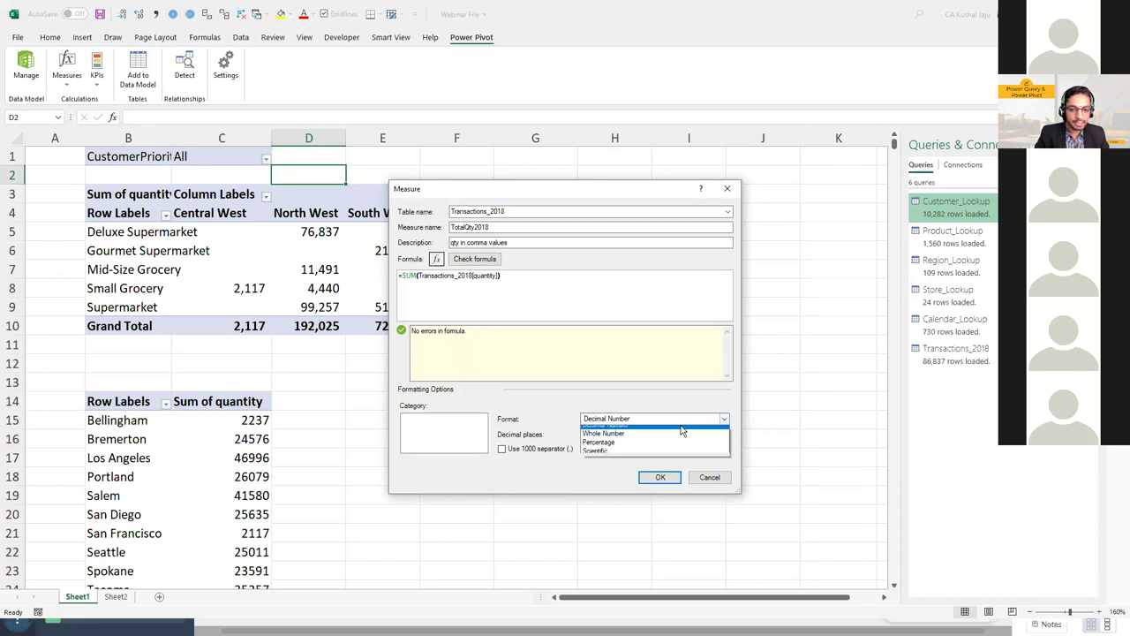
click(578, 427)
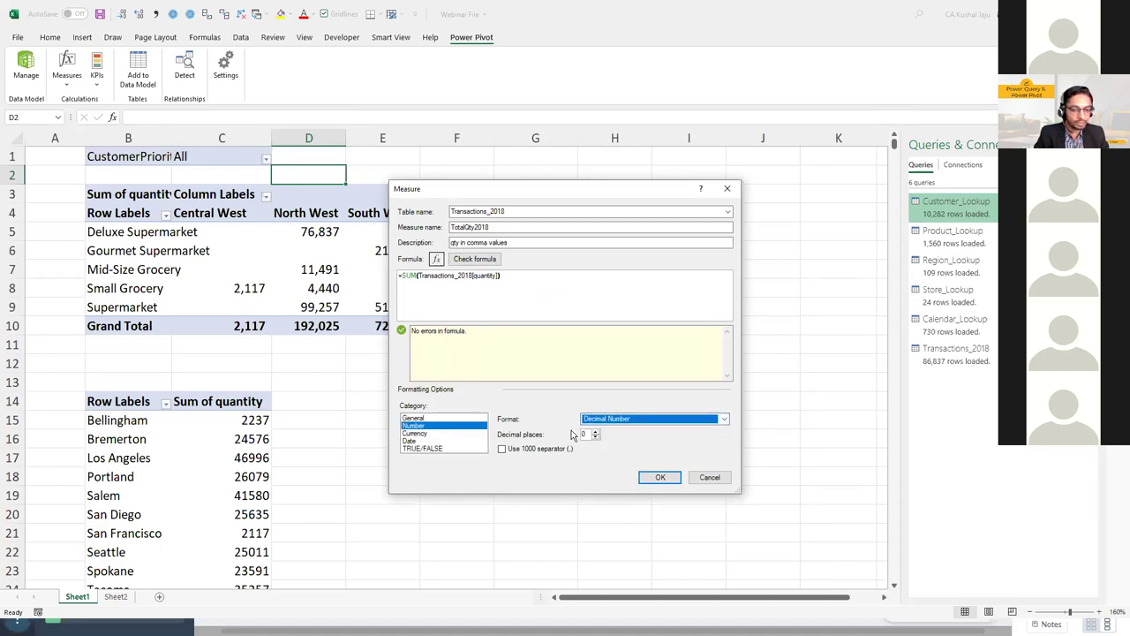
click(595, 433)
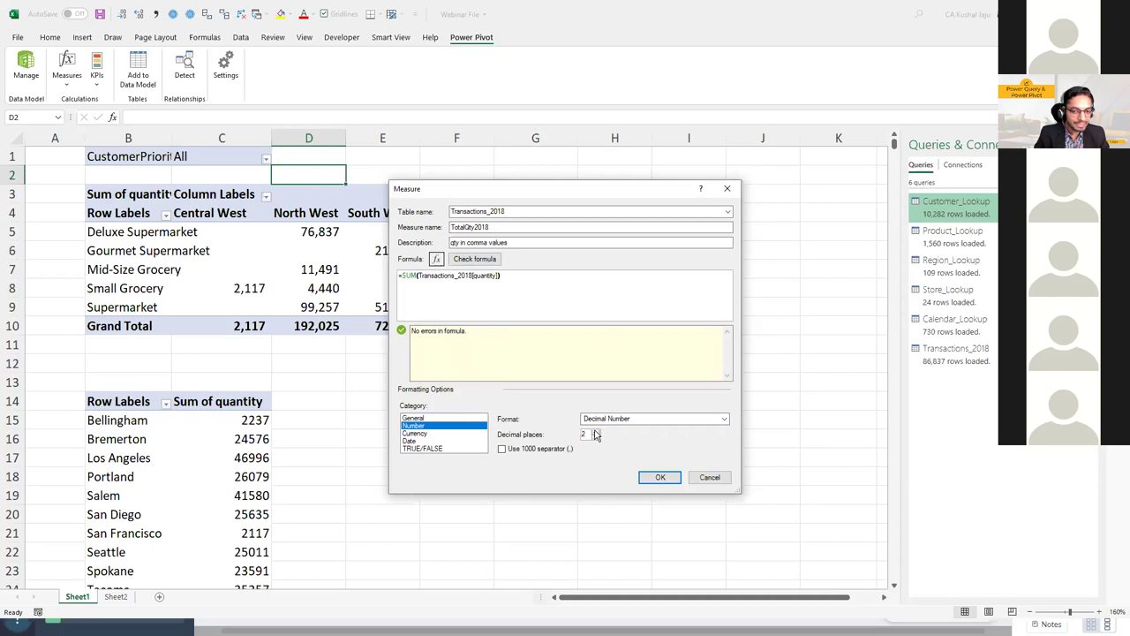
click(596, 438)
click(596, 438)
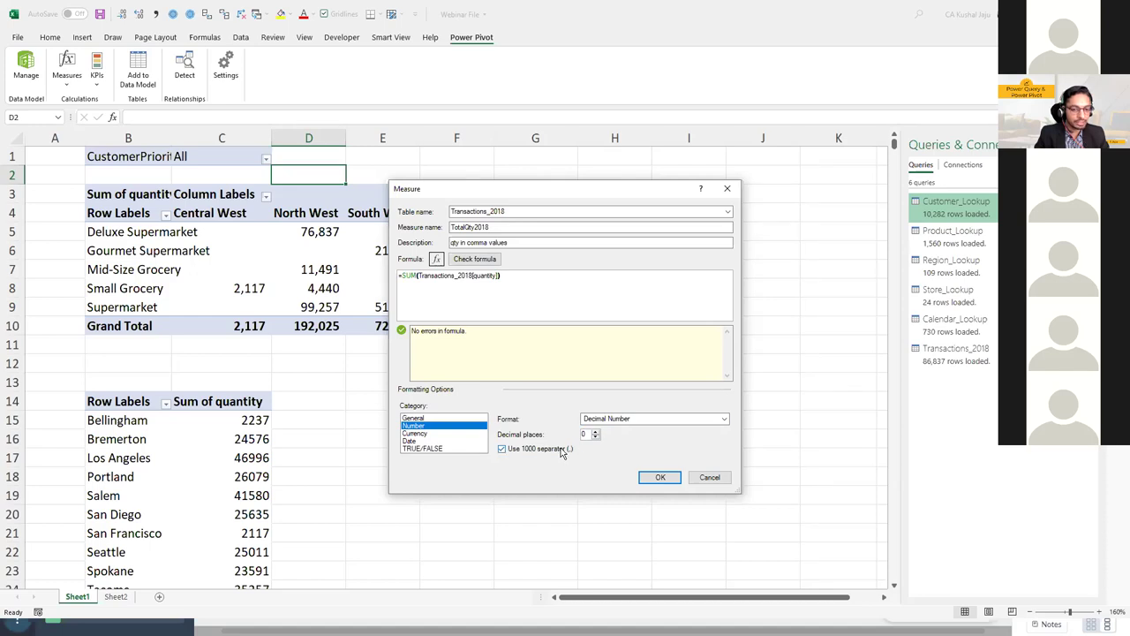
click(480, 212)
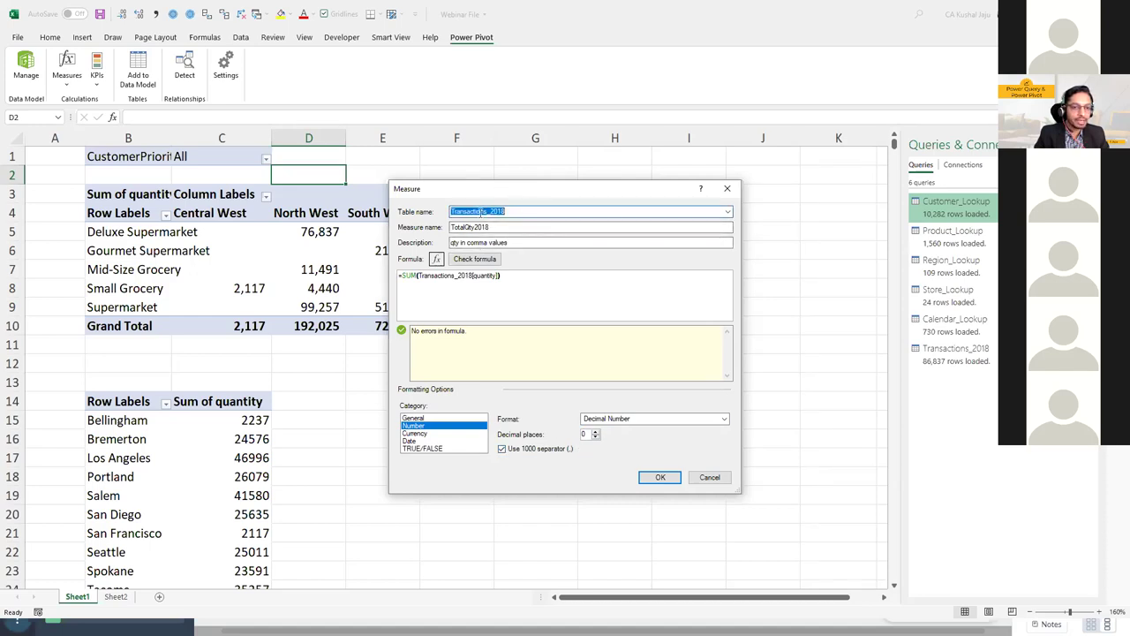
click(660, 476)
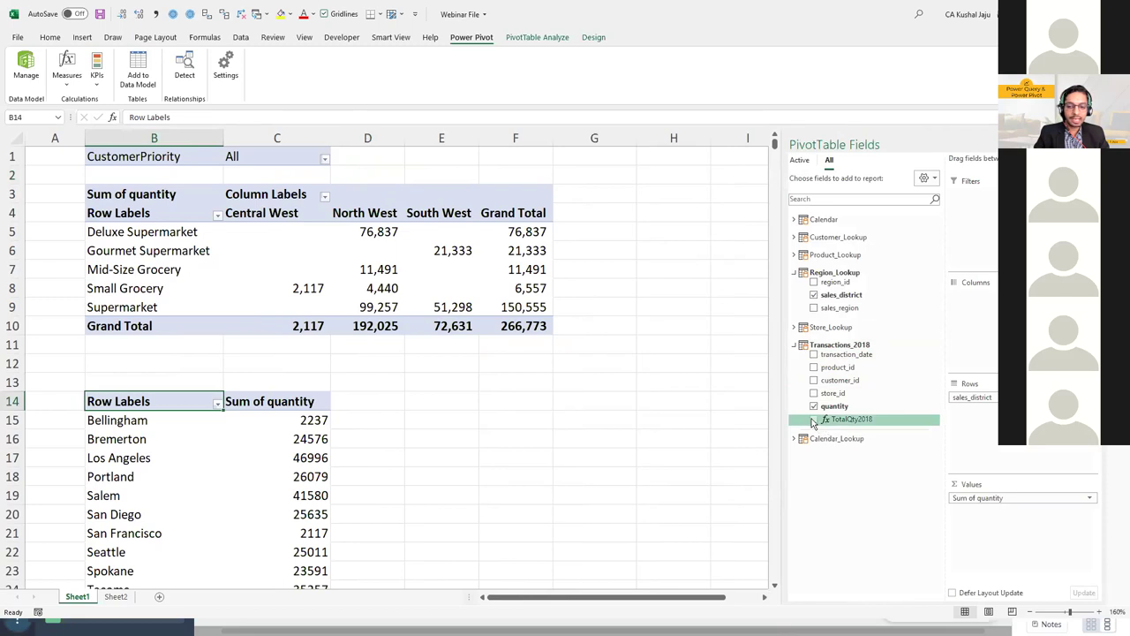
mouse_move(848, 405)
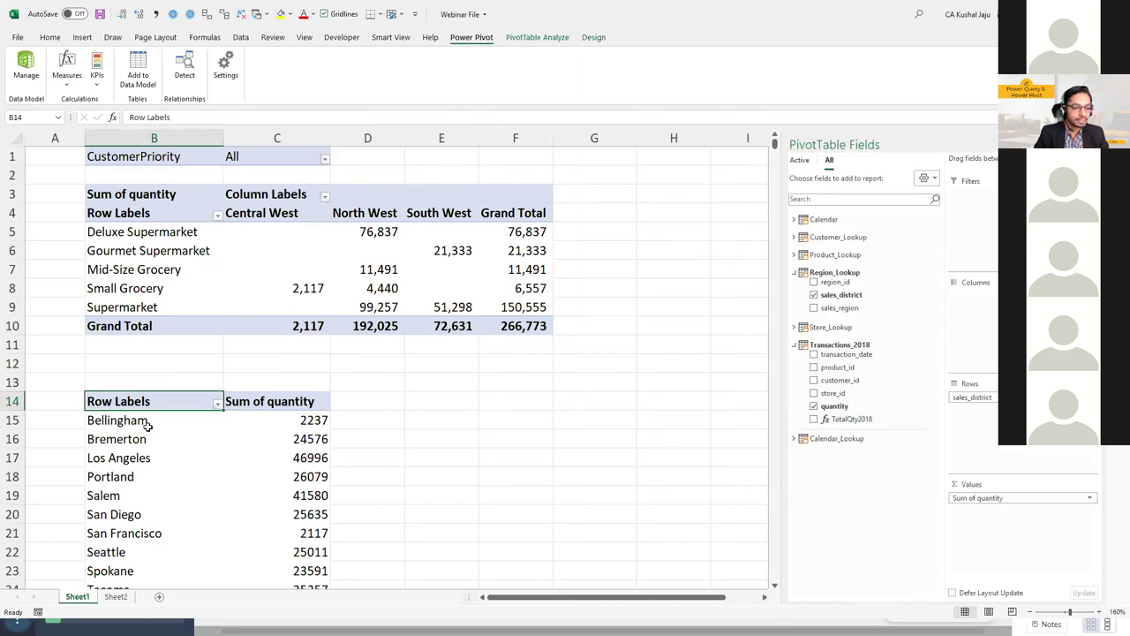
- Add TotalQty2018 to the lower pivot's values and select them to check totals
scroll(147, 425, down, 5)
scroll(177, 298, up, 3)
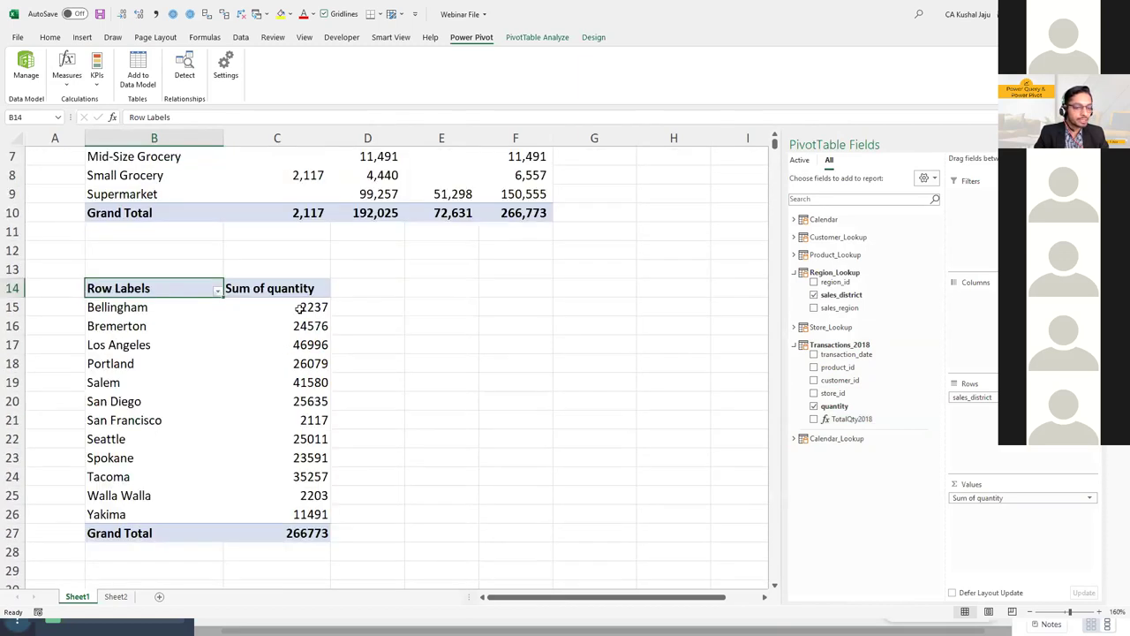
click(813, 418)
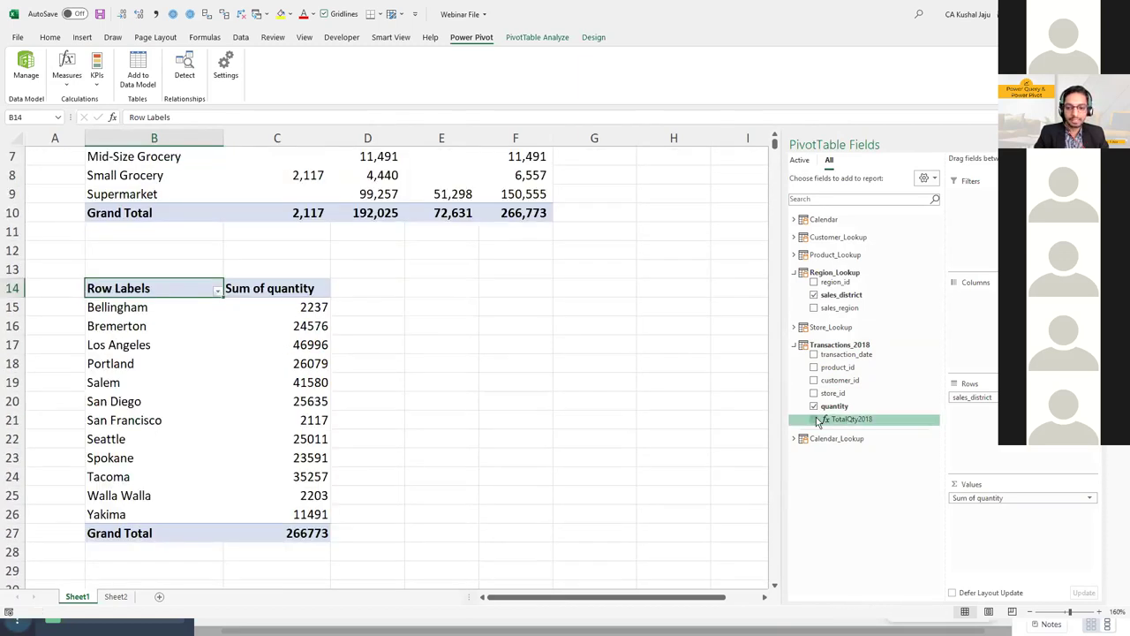
drag(335, 307, 334, 532)
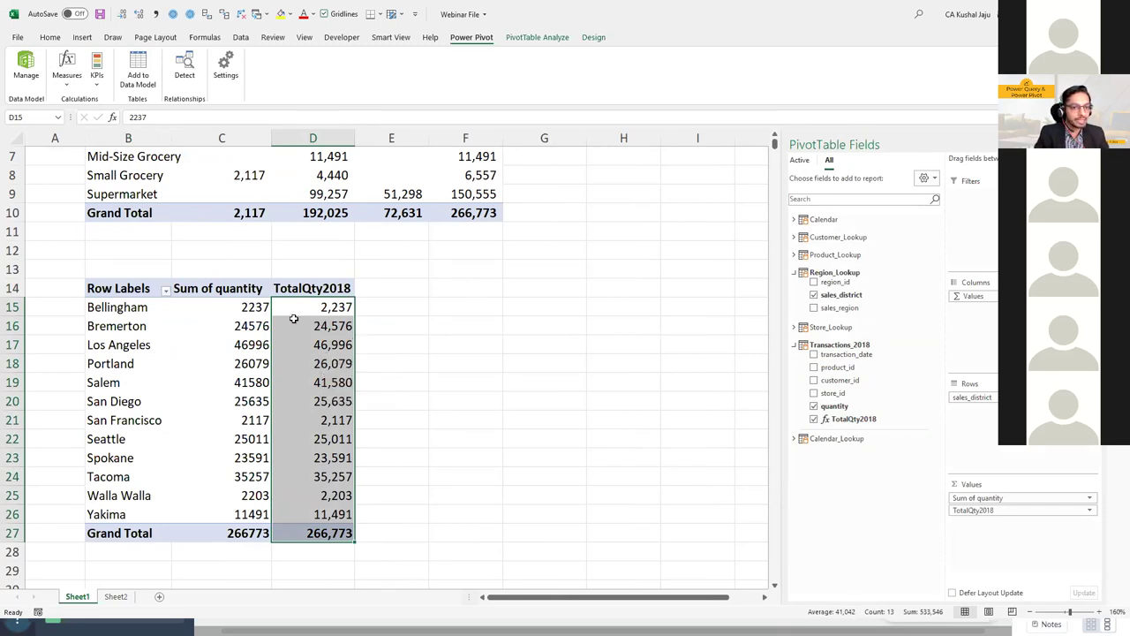
- Select an empty cell beside the pivot and save the workbook
scroll(294, 320, up, 1)
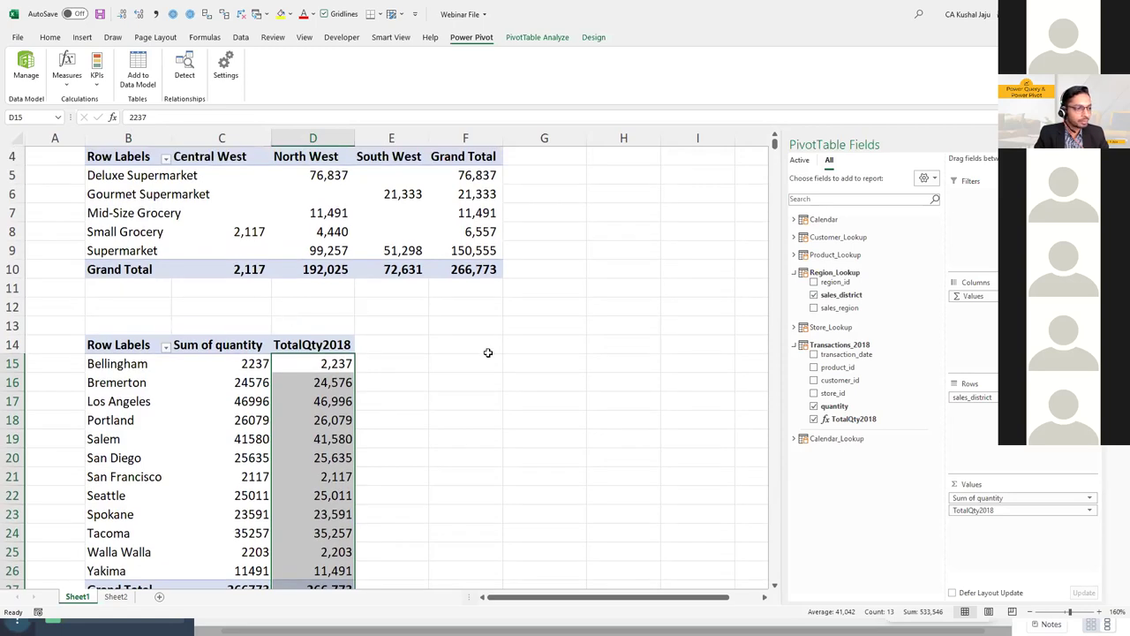
click(493, 376)
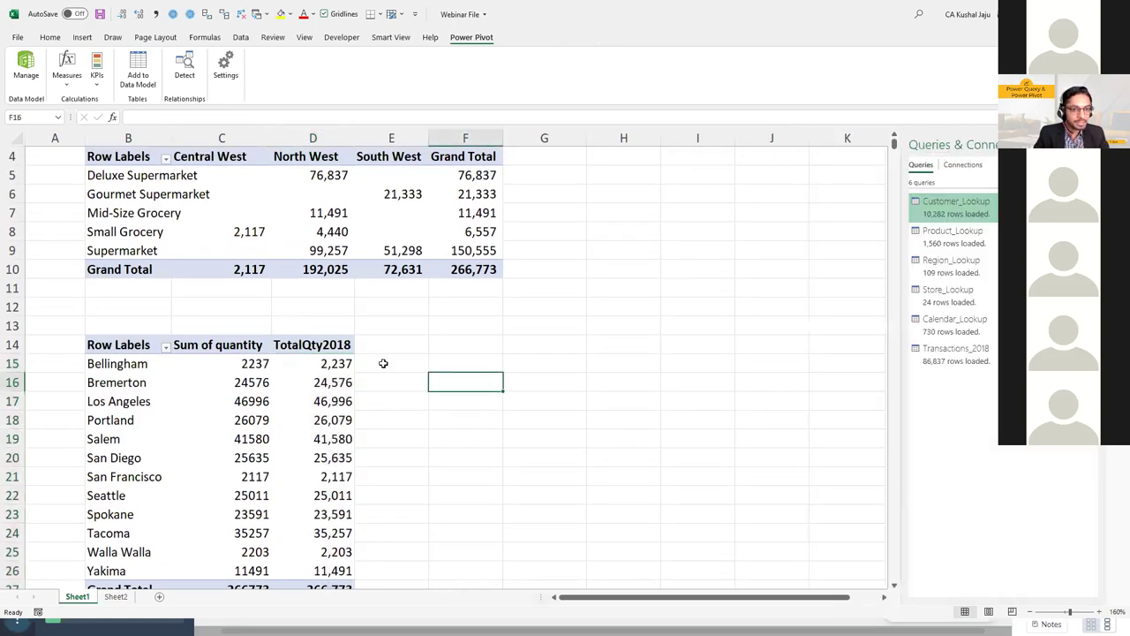
scroll(329, 265, up, 1)
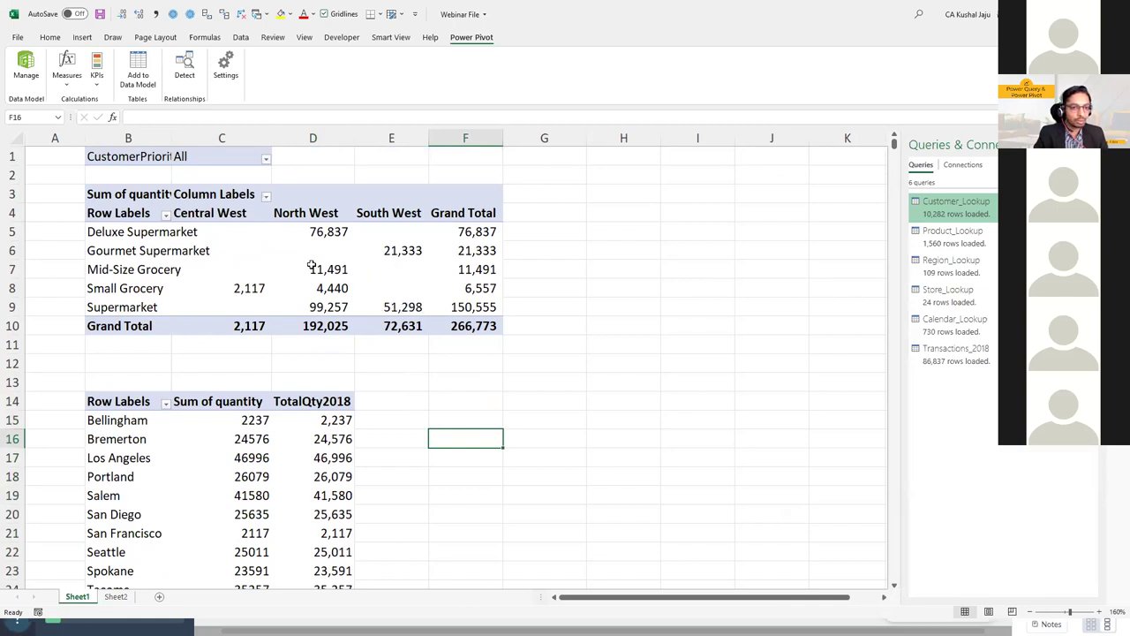
click(531, 311)
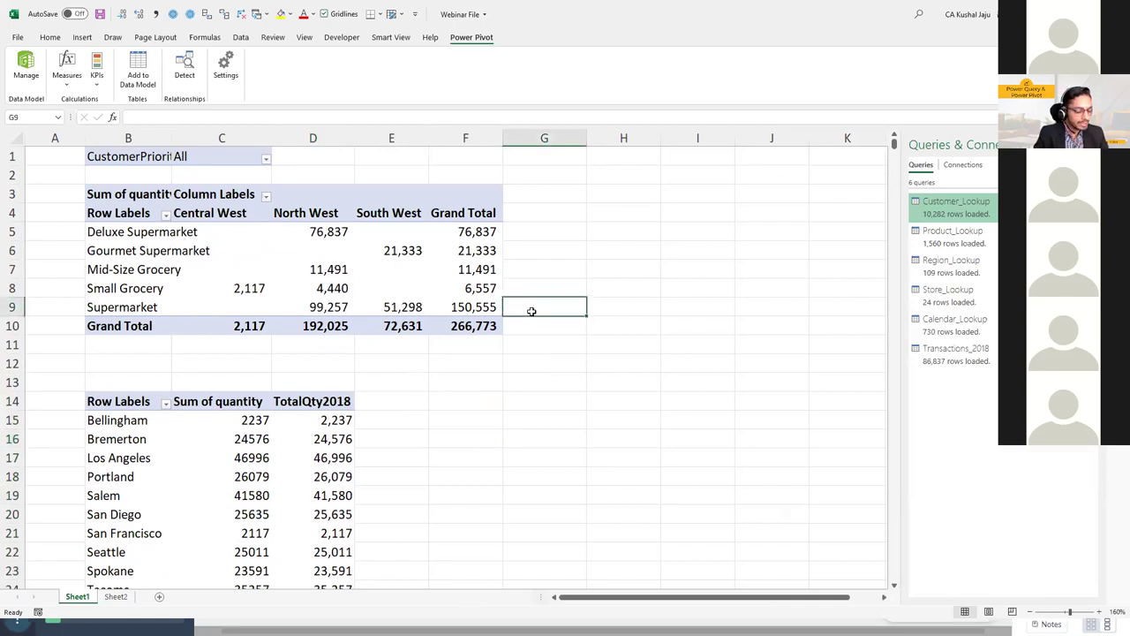
key(ctrl+s)
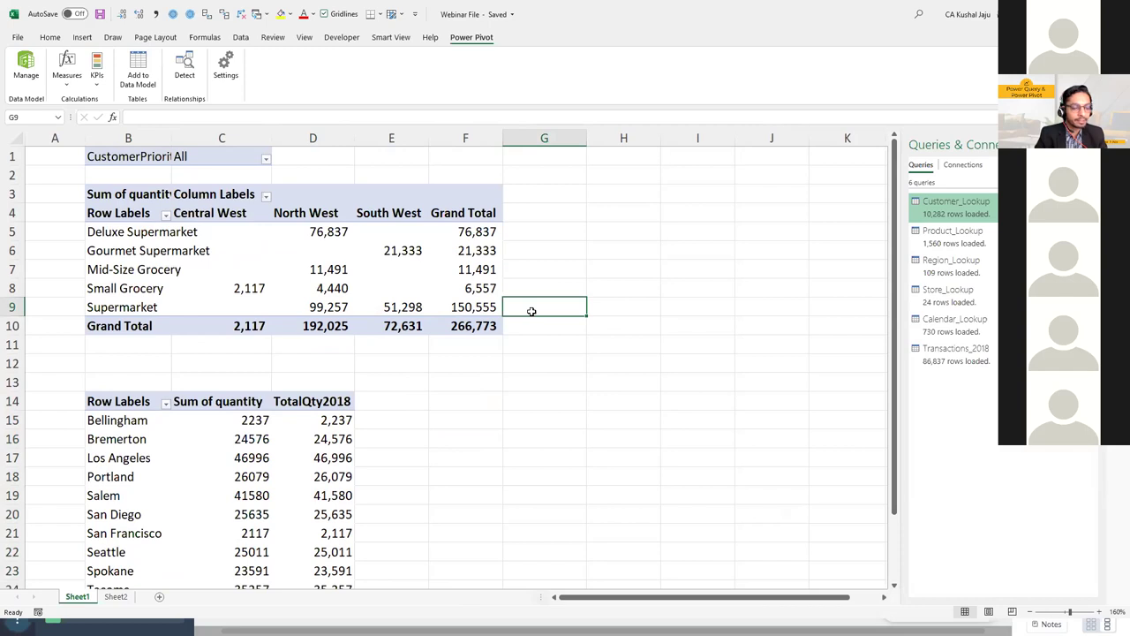
click(66, 75)
click(88, 122)
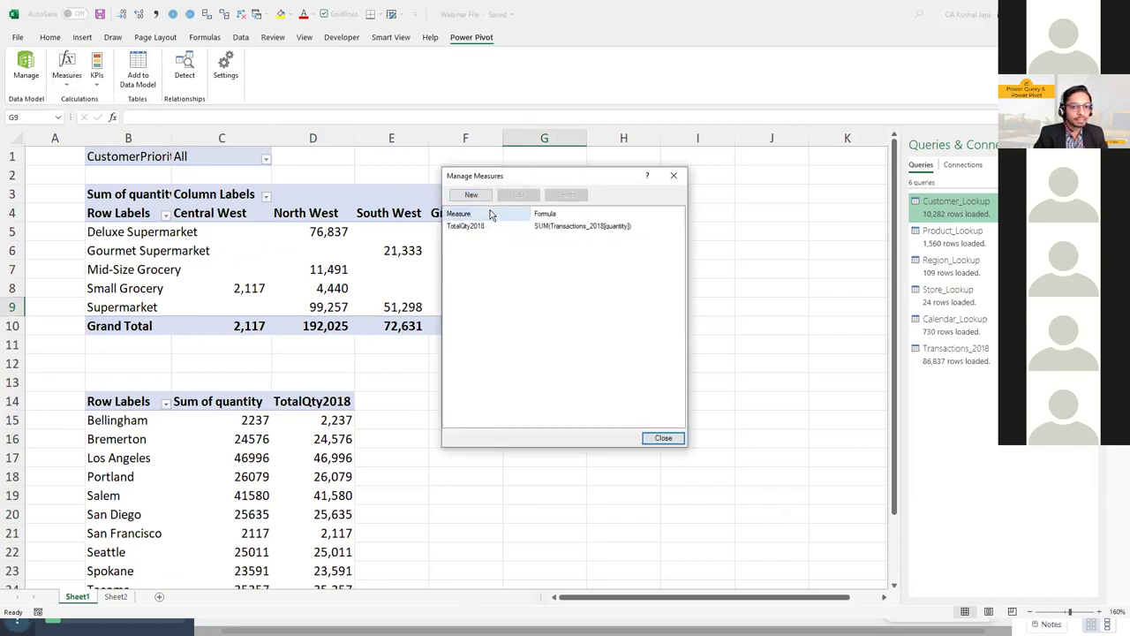
click(519, 195)
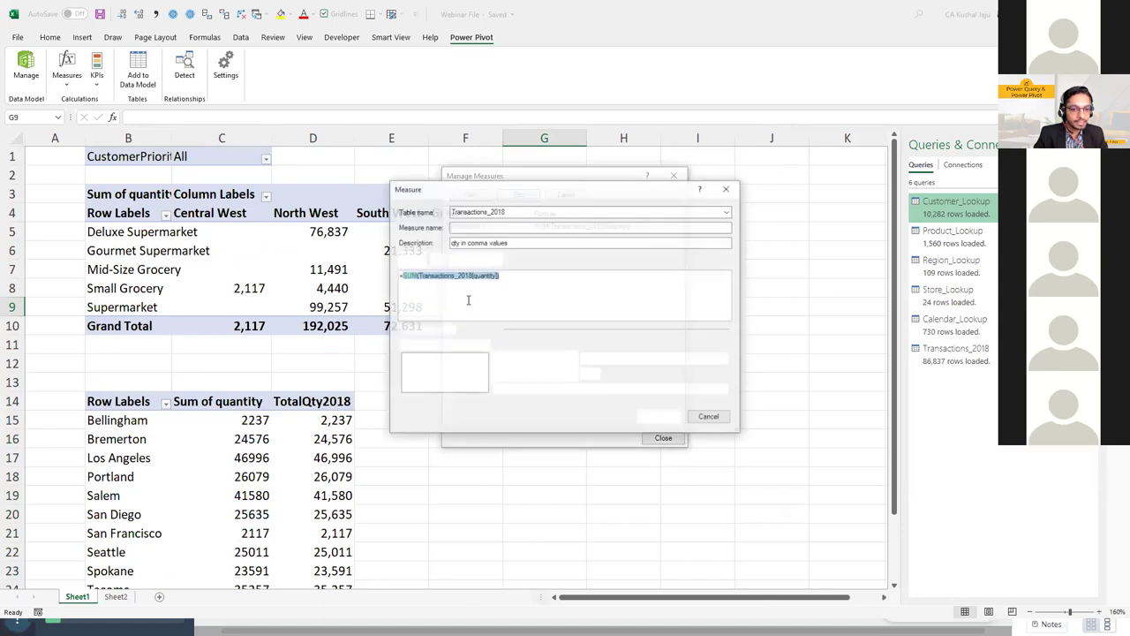
click(471, 276)
click(506, 277)
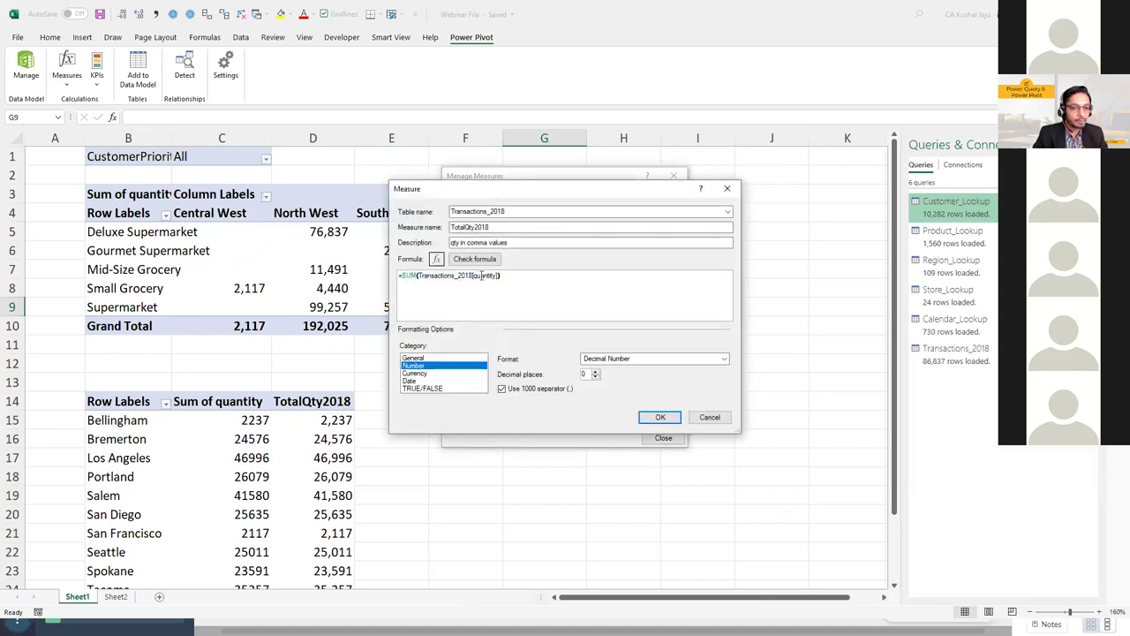
click(474, 259)
drag(433, 333, 412, 333)
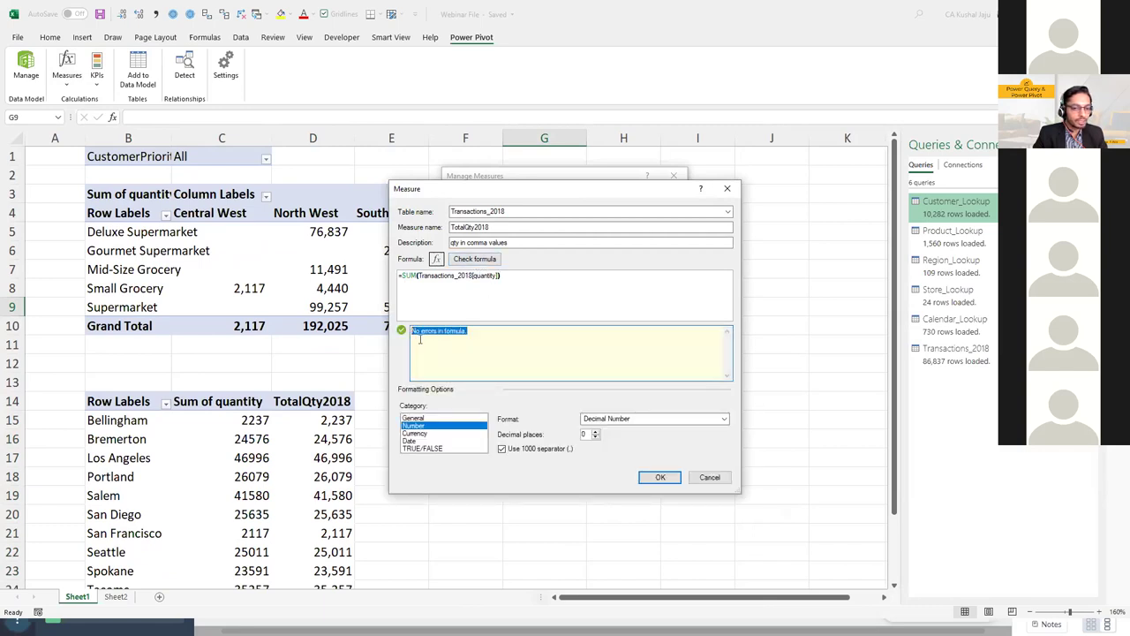
click(416, 428)
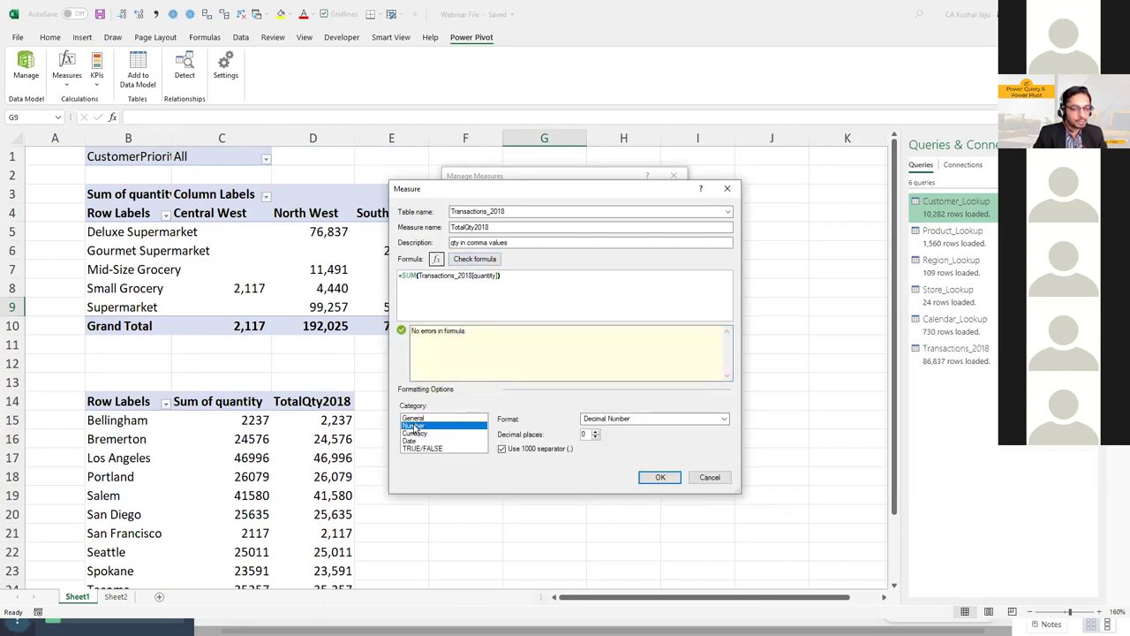
click(709, 477)
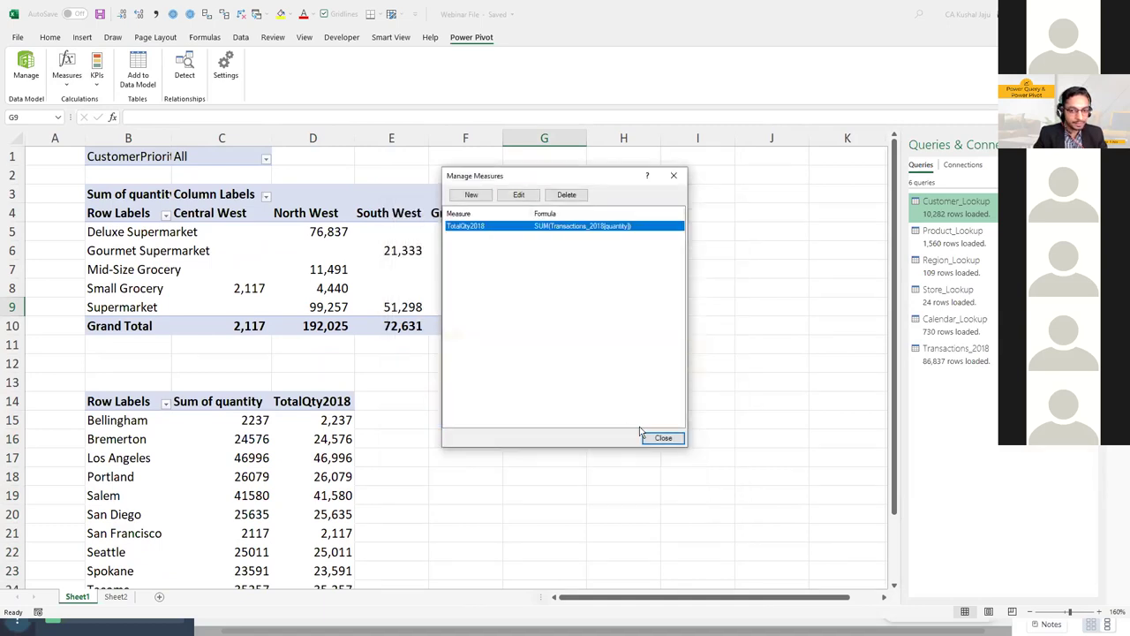
click(667, 439)
- Close the measures list and save the workbook
click(437, 363)
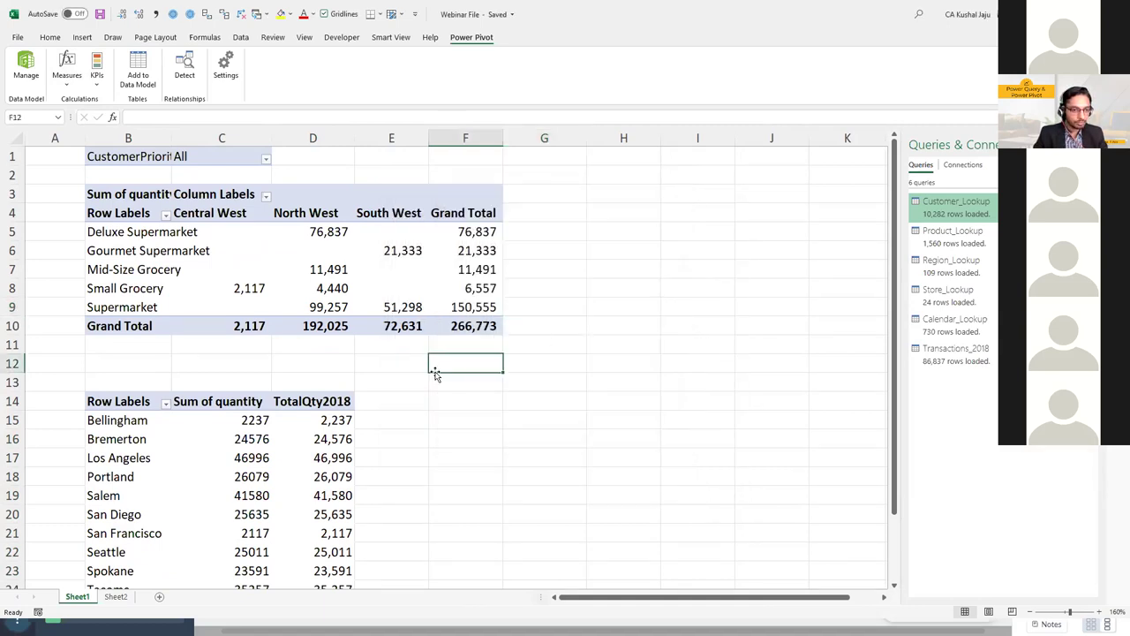
scroll(435, 374, down, 1)
scroll(435, 374, down, 2)
scroll(435, 374, up, 2)
click(481, 383)
key(ctrl+s)
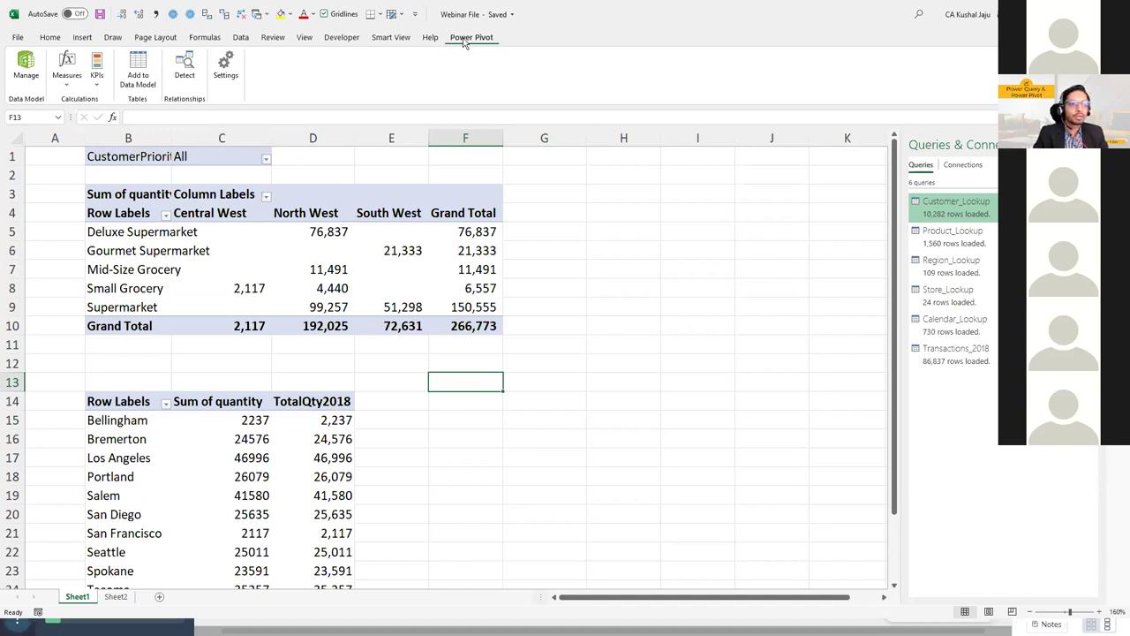
- Open the data model window, select the lower pivot, then start and cancel a new measure
click(29, 65)
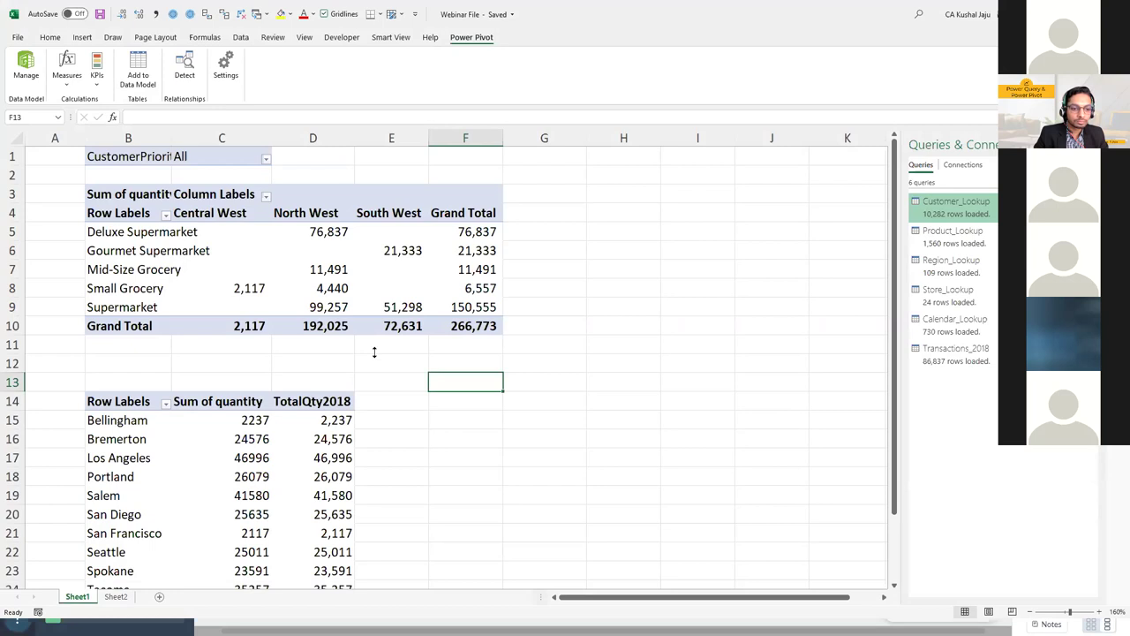
click(430, 439)
scroll(429, 440, down, 5)
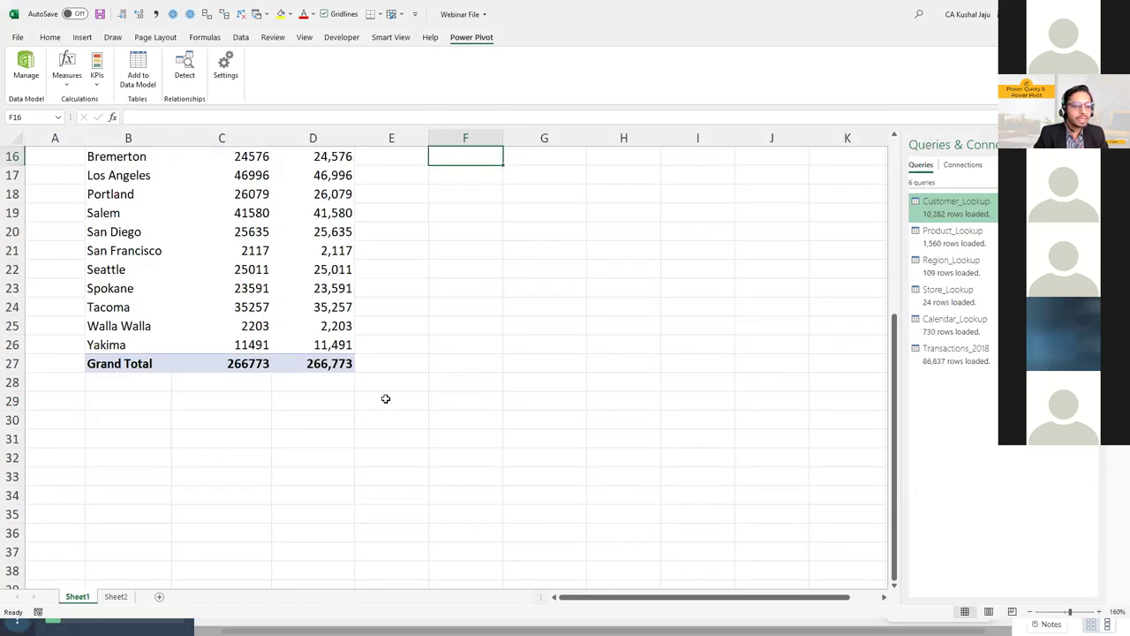
scroll(296, 369, up, 5)
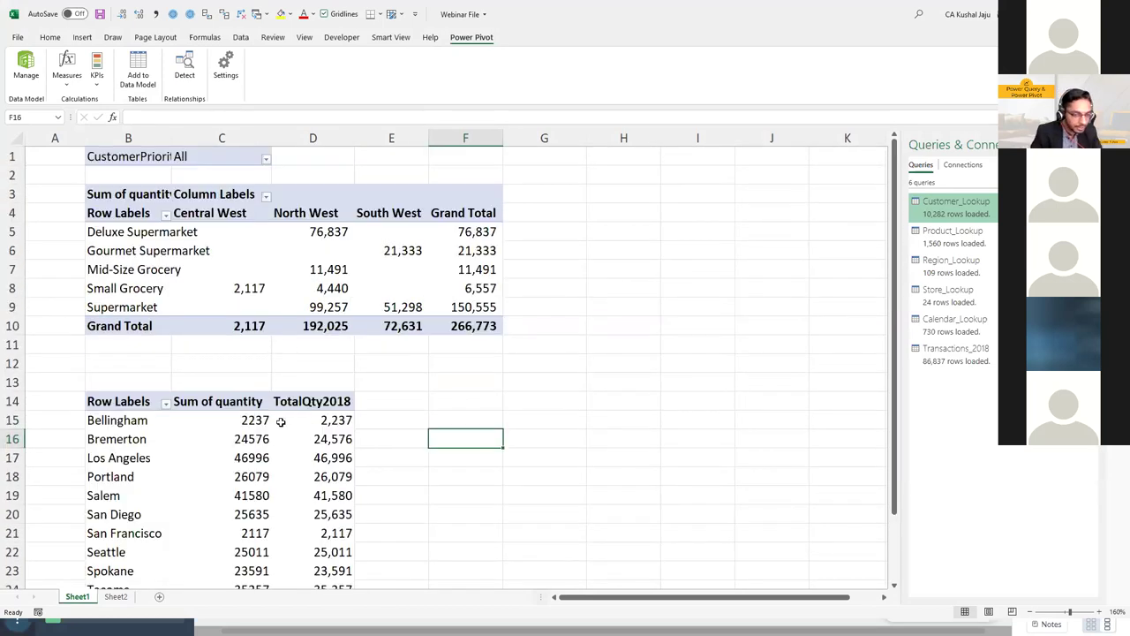
click(306, 420)
click(66, 66)
click(80, 109)
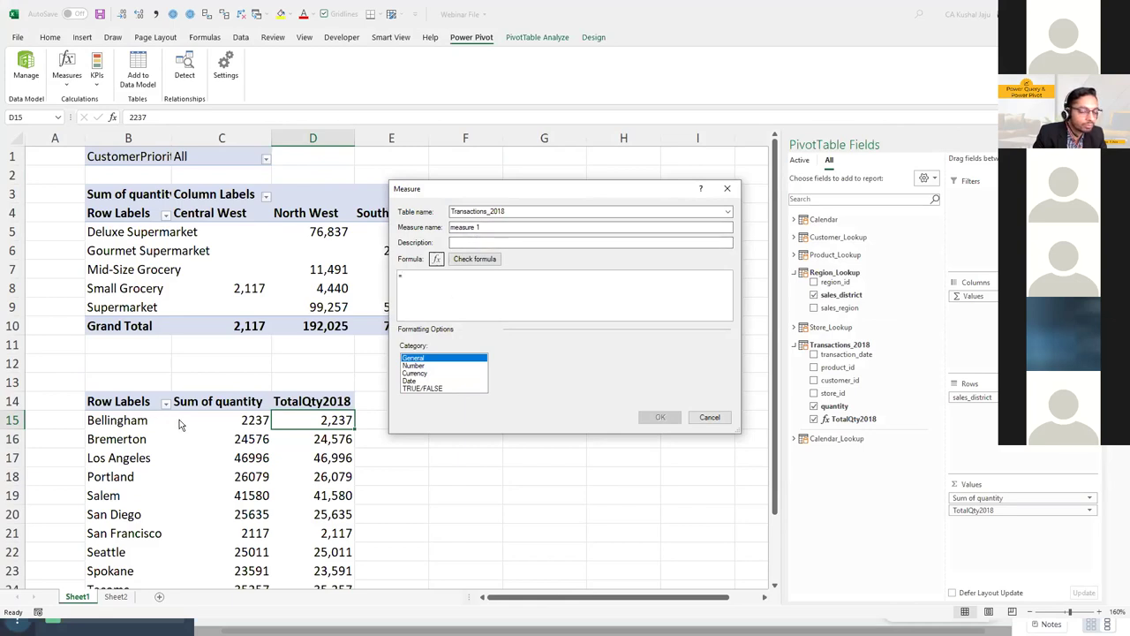
key(Escape)
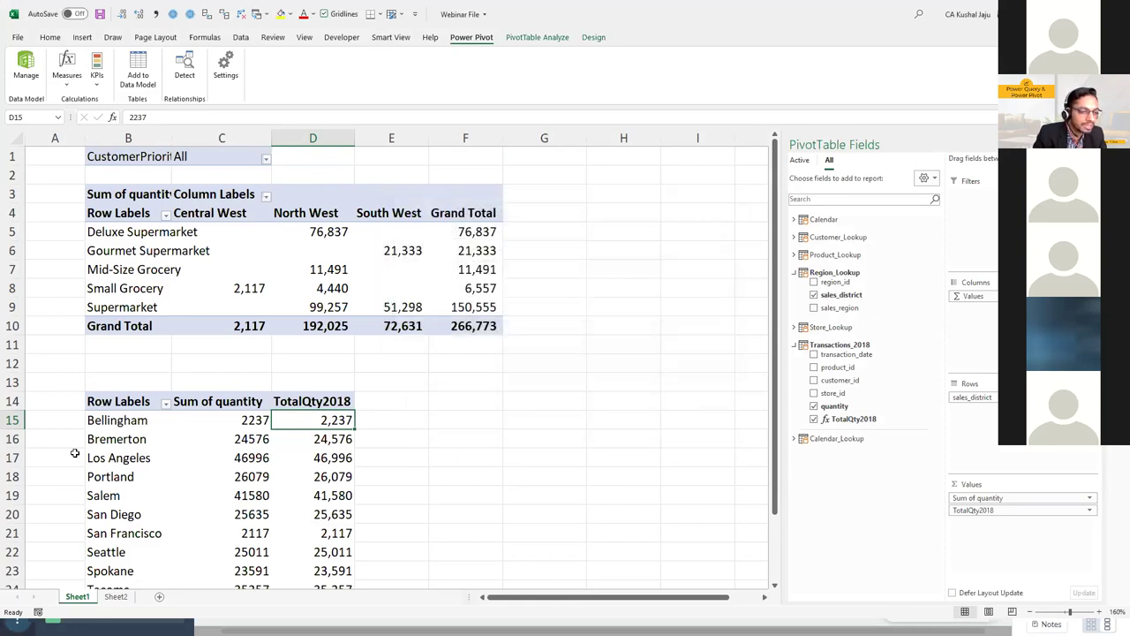
- Compare TotalQty2018 with Sum of quantity on the Bellingham row, finishing at cell E15
click(102, 431)
click(113, 421)
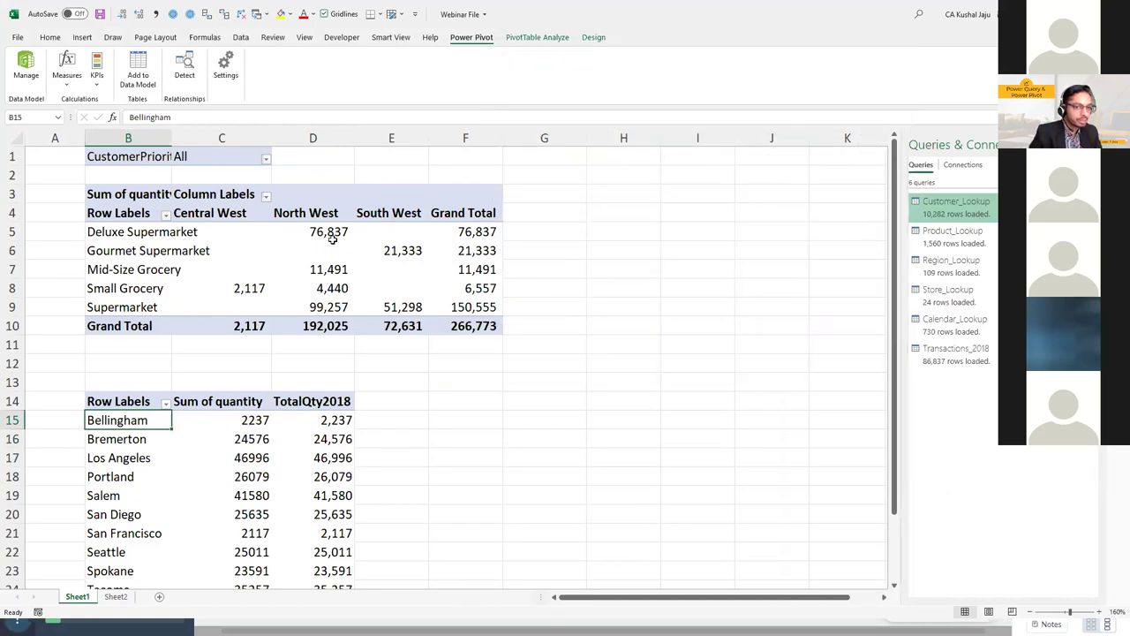
click(607, 226)
scroll(274, 367, down, 2)
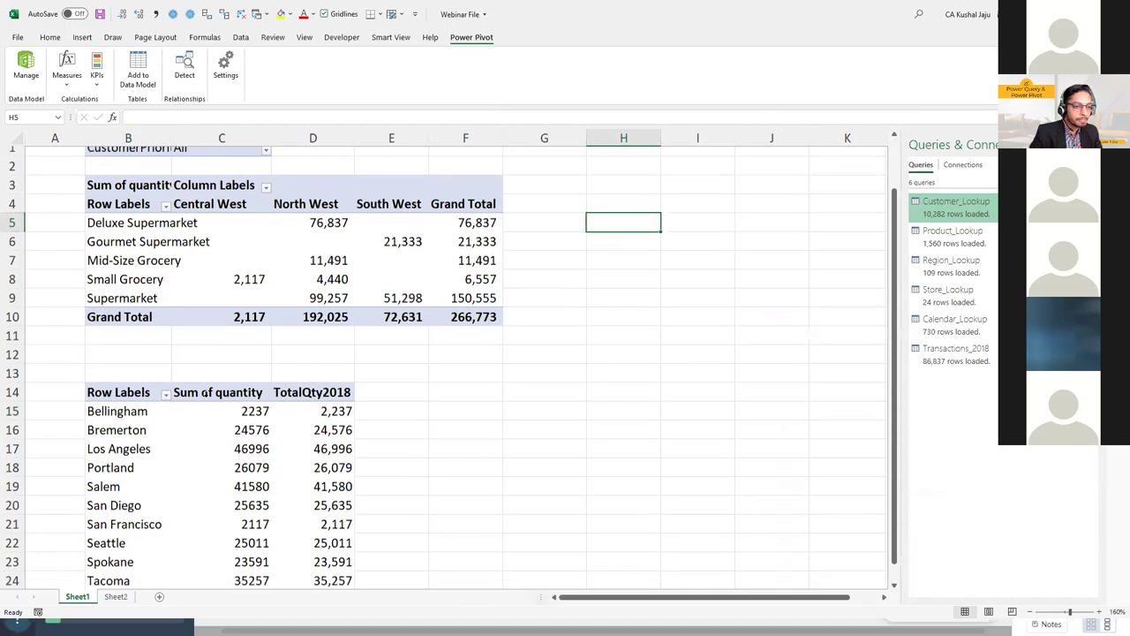
click(119, 308)
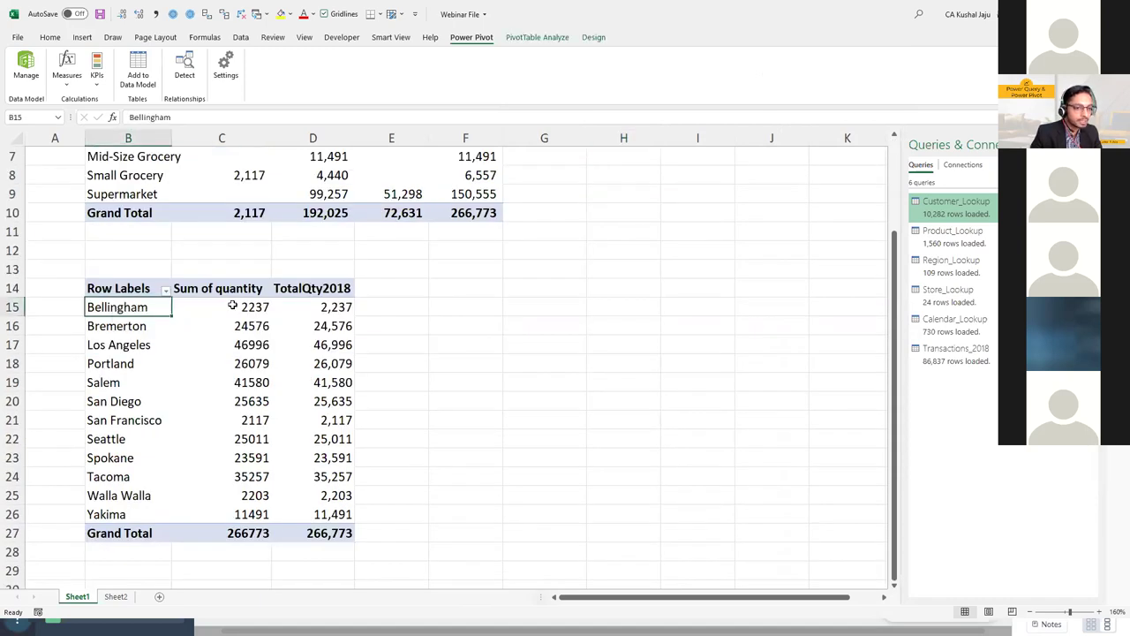
click(368, 306)
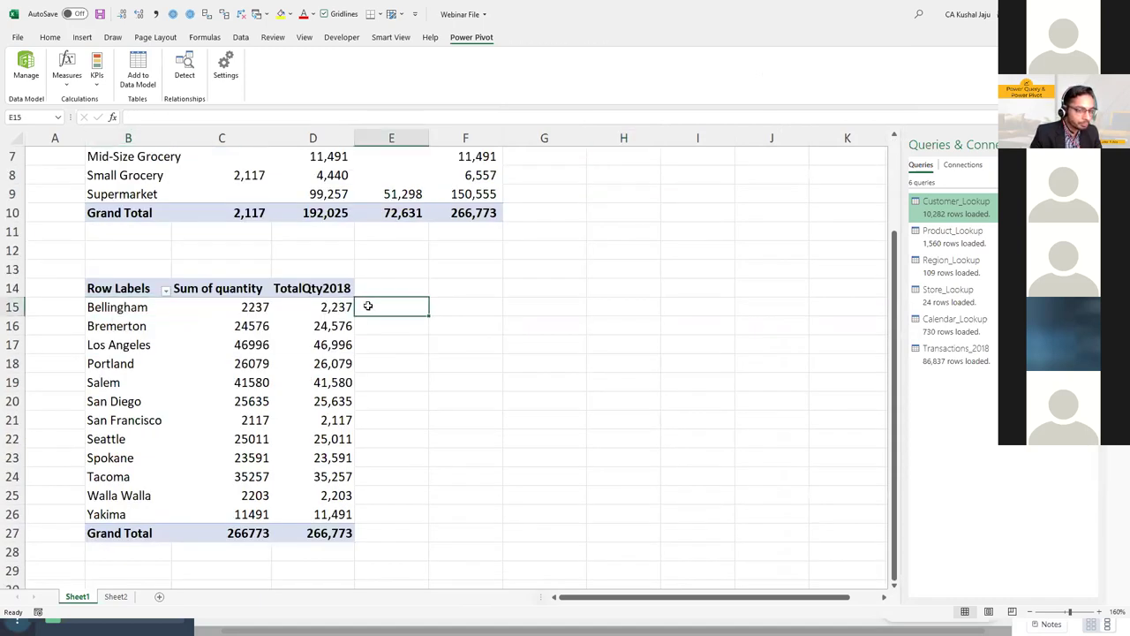
- Create measure 1 as =MAX(Transactions_2018[quantity]), checked and formatted in the Number category
click(67, 70)
click(79, 100)
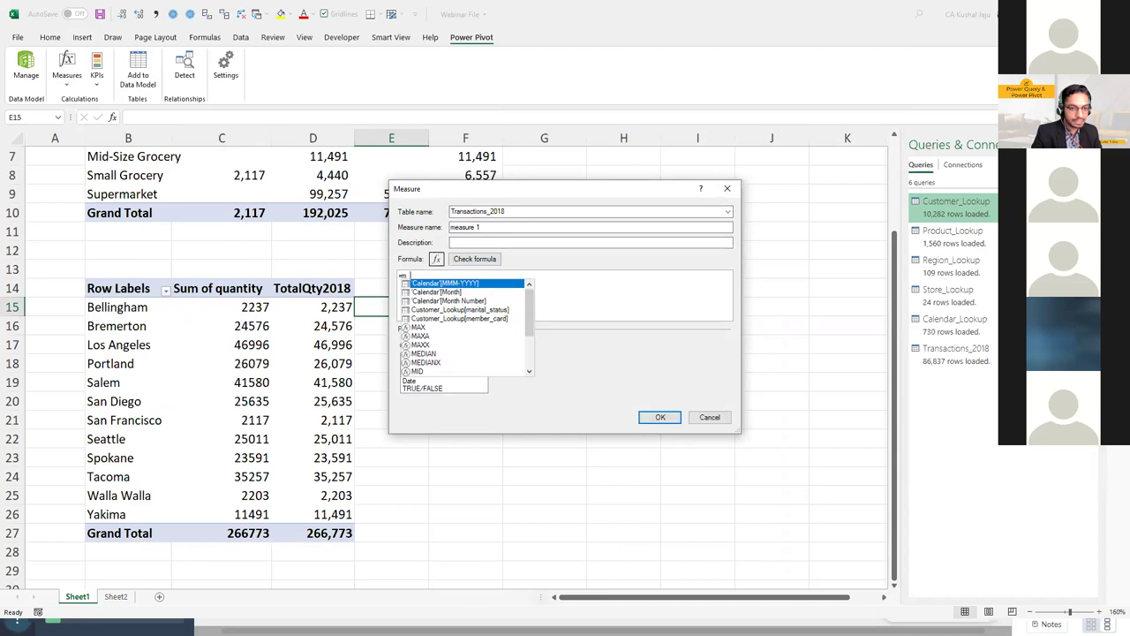
text(MAX()
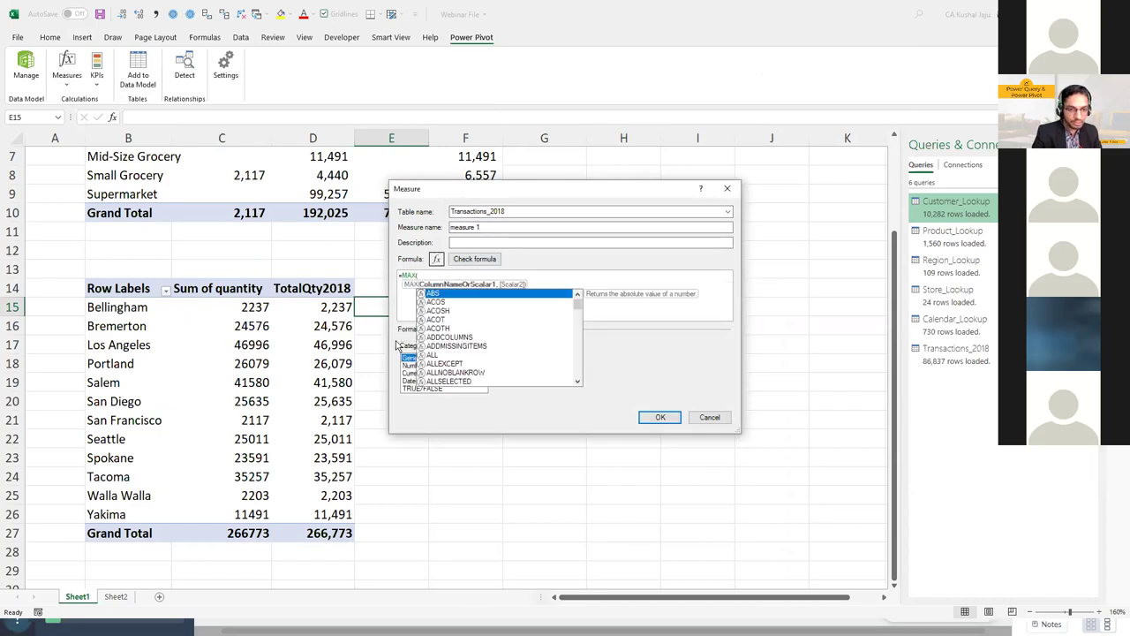
text(qun)
key(BackSpace)
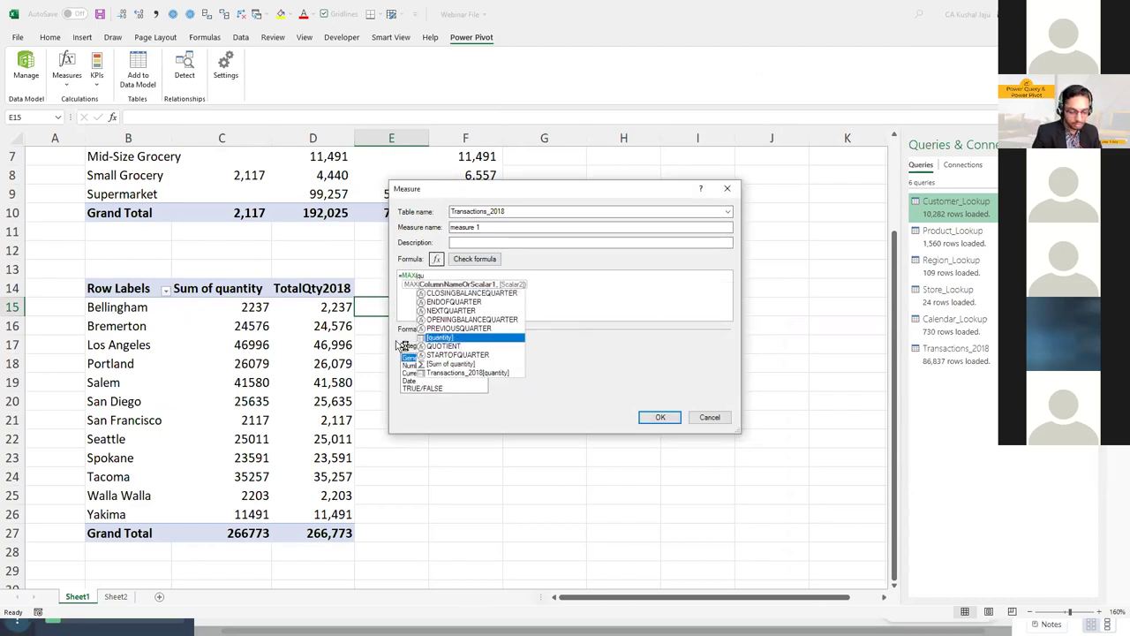
key(Down)
key(Down)
key(Down)
key(Tab)
text())
click(471, 260)
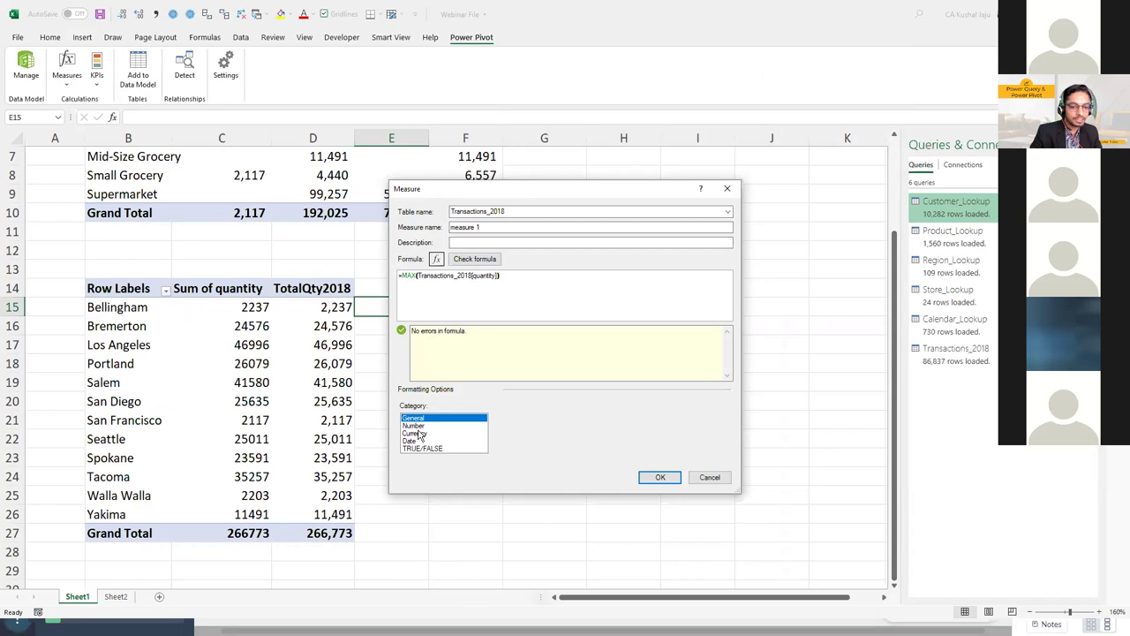
click(414, 425)
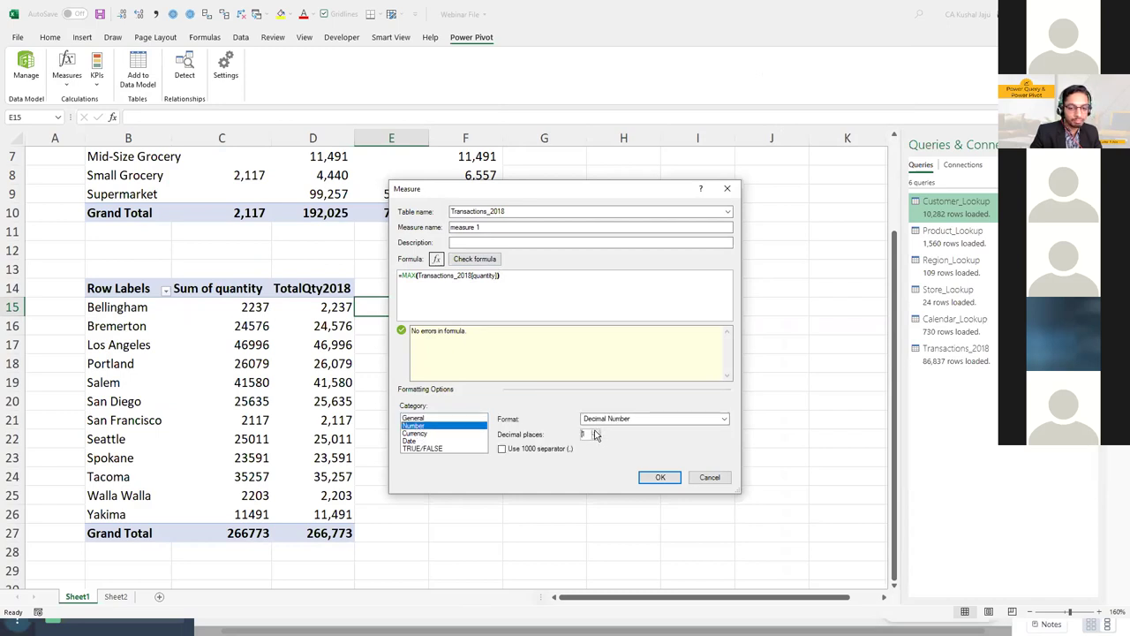
click(673, 478)
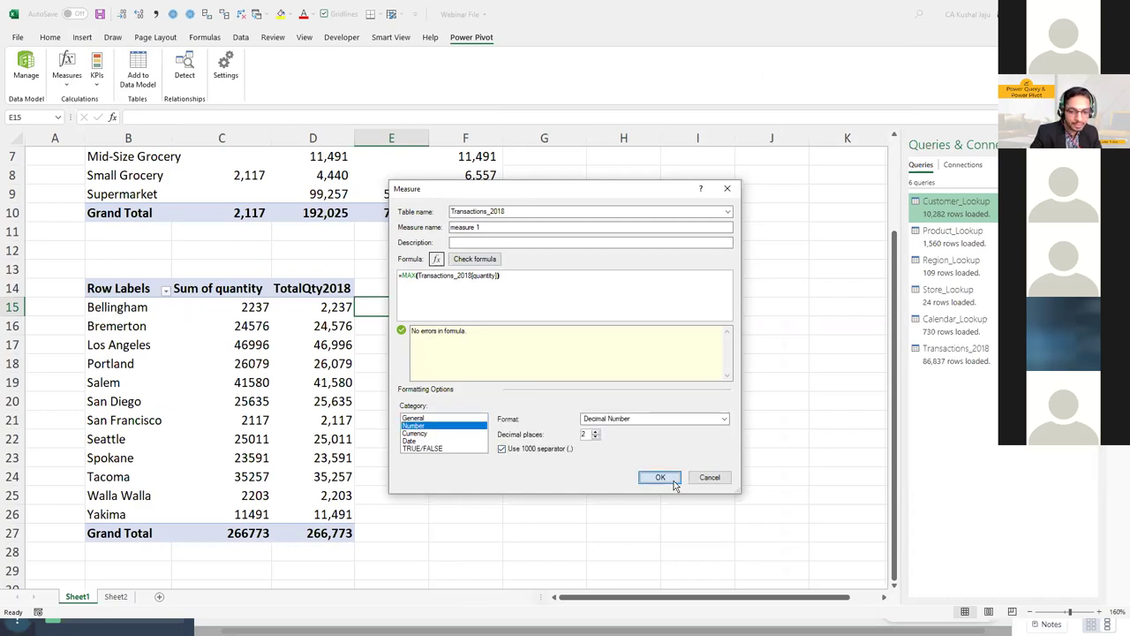
click(326, 311)
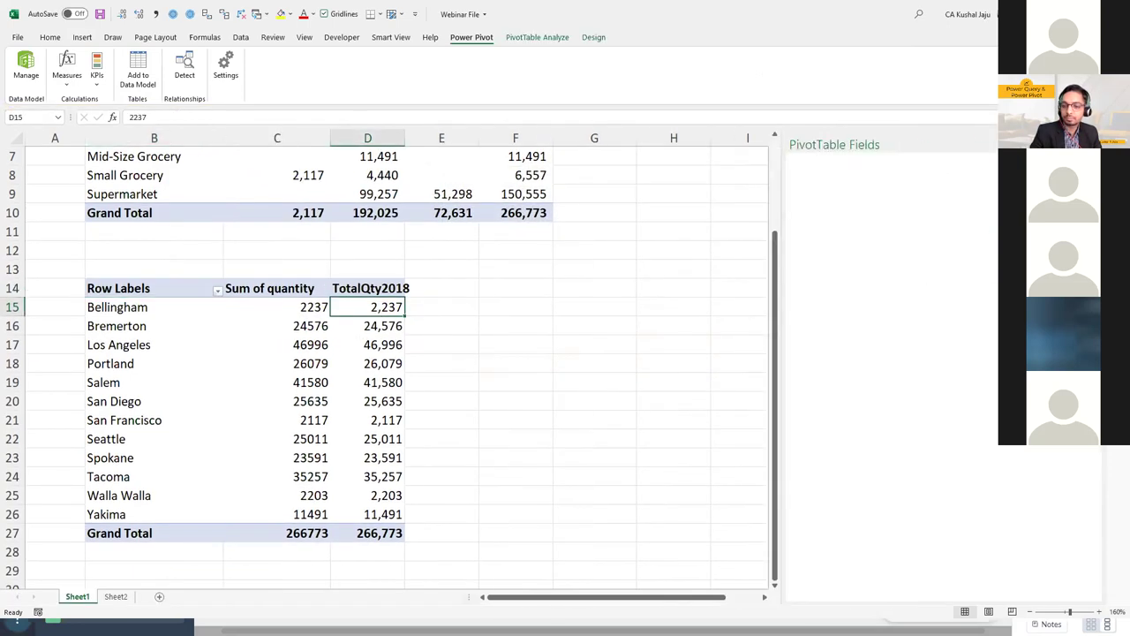
- Add measure 1 to the city pivot and inspect maximums such as Bellingham 3.00 and San Diego
drag(830, 436, 999, 537)
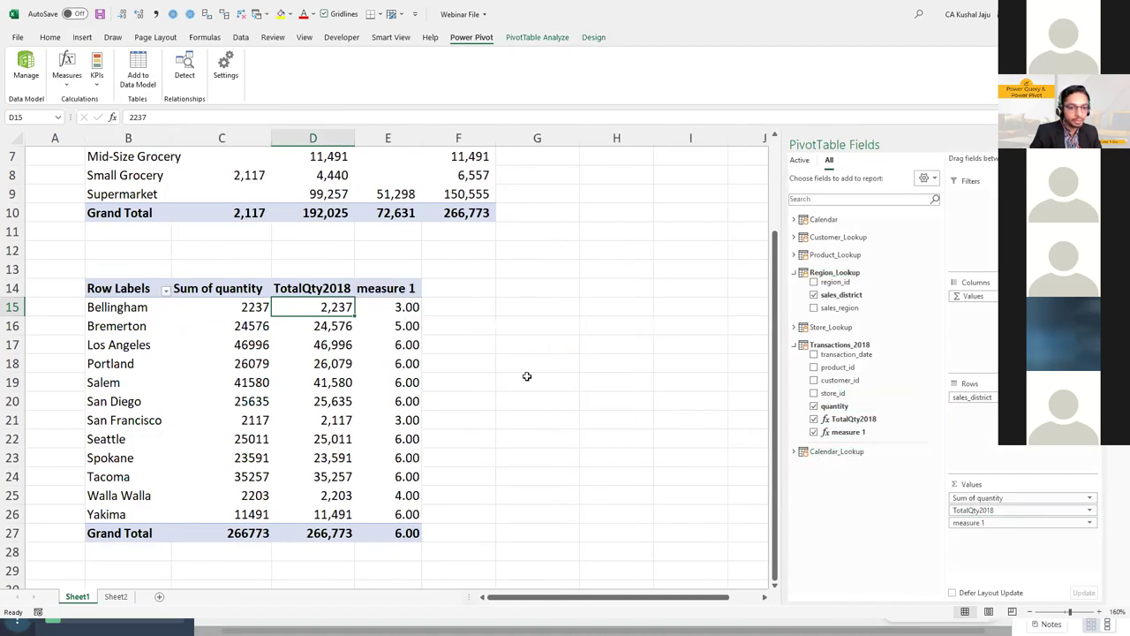
click(408, 305)
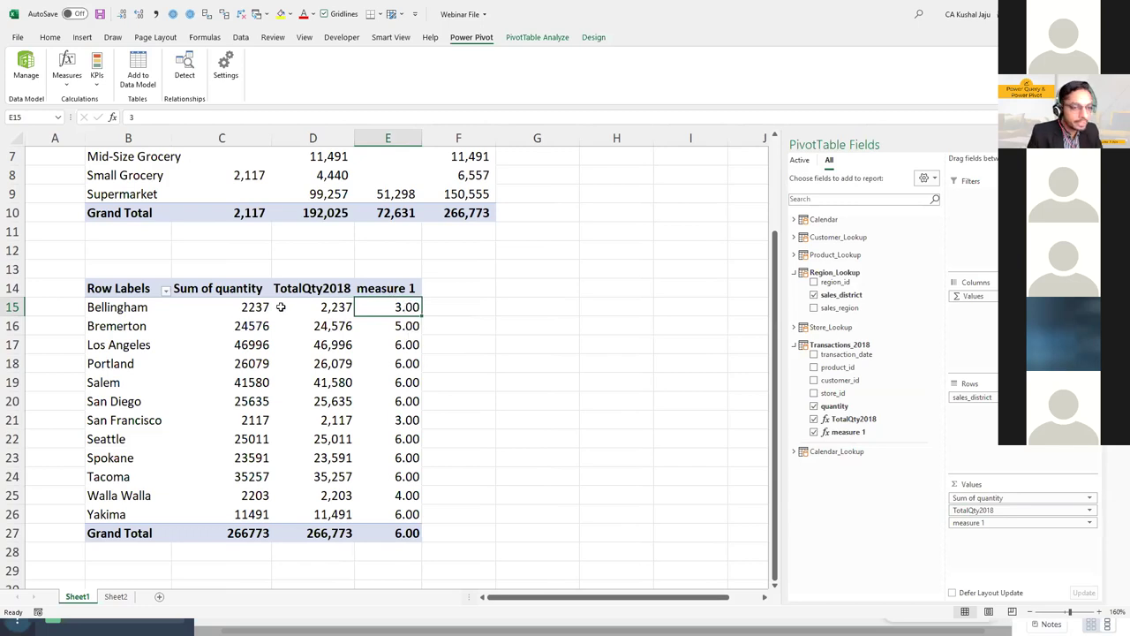
click(158, 309)
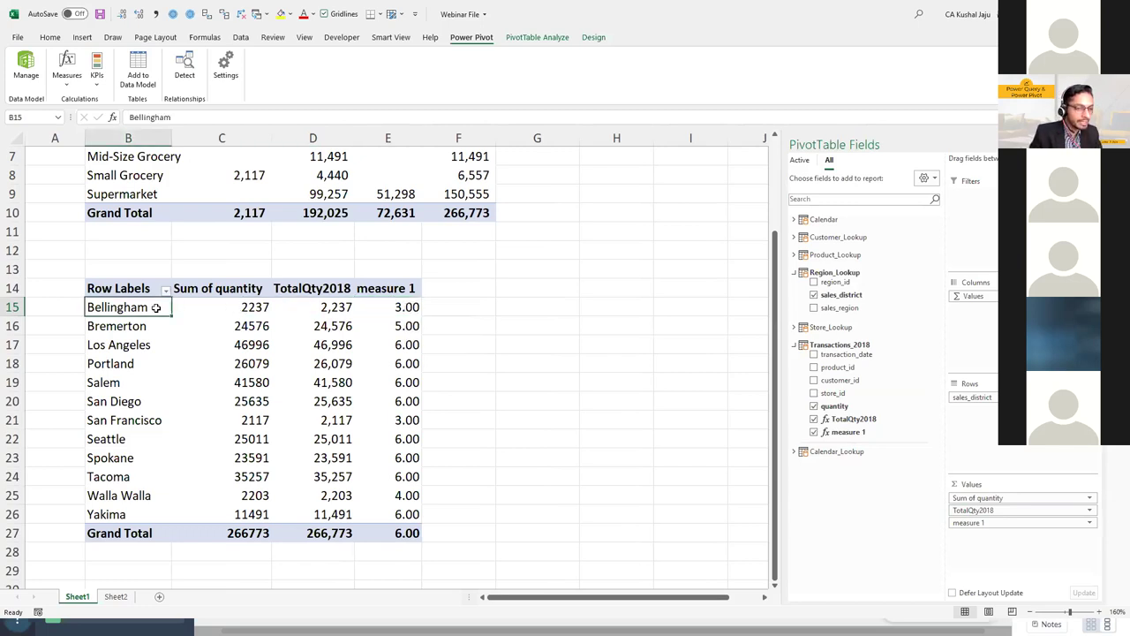
click(410, 302)
click(408, 401)
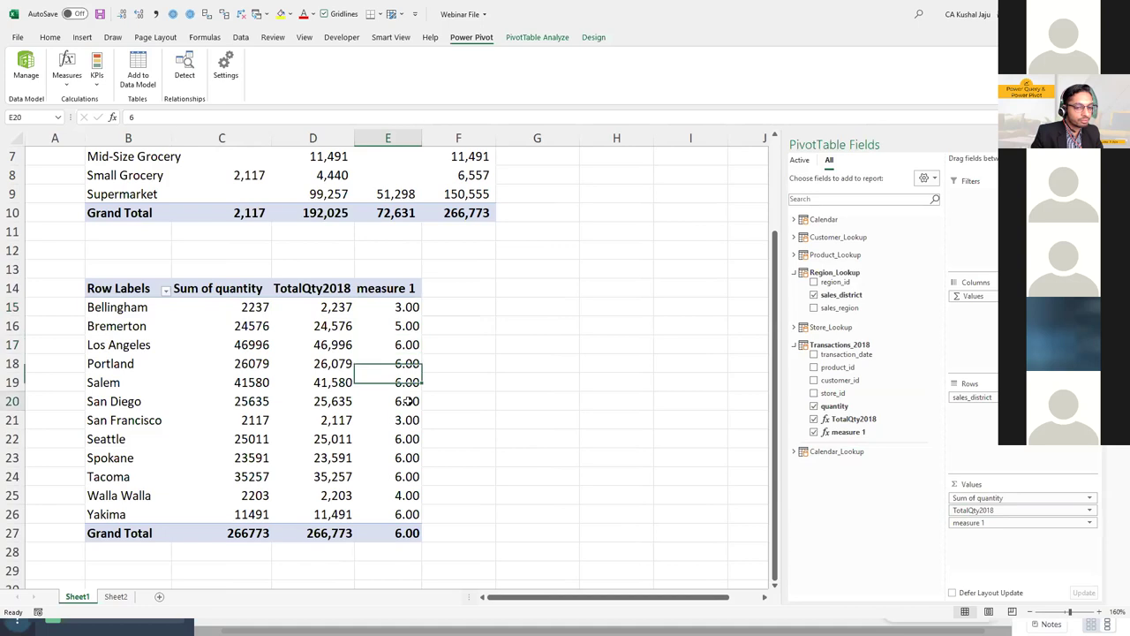
click(324, 305)
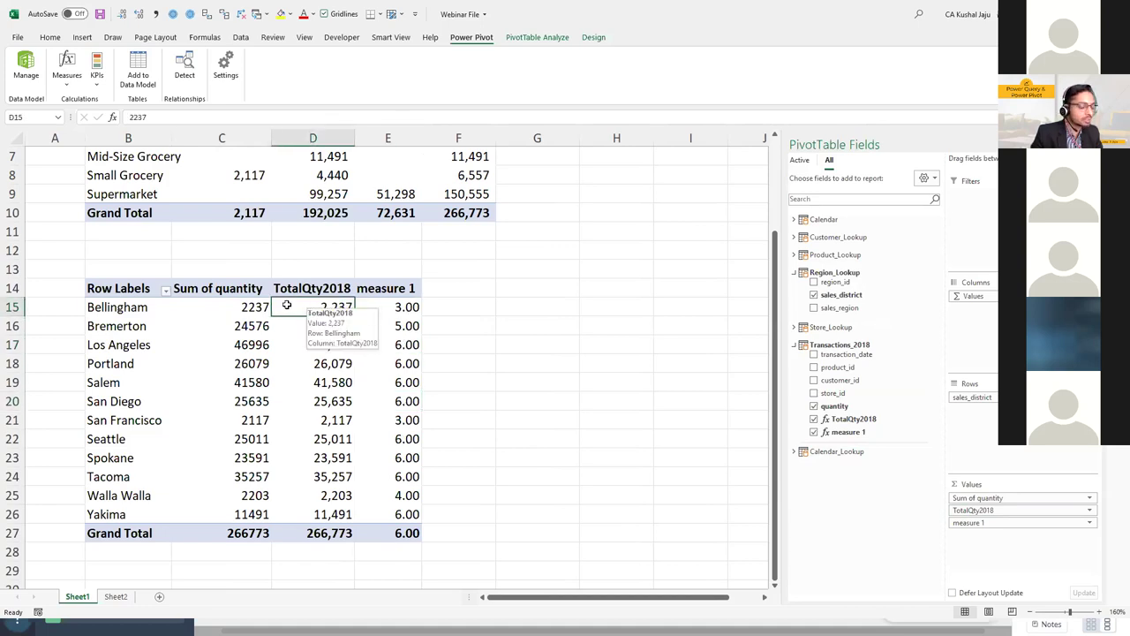
drag(120, 309, 366, 307)
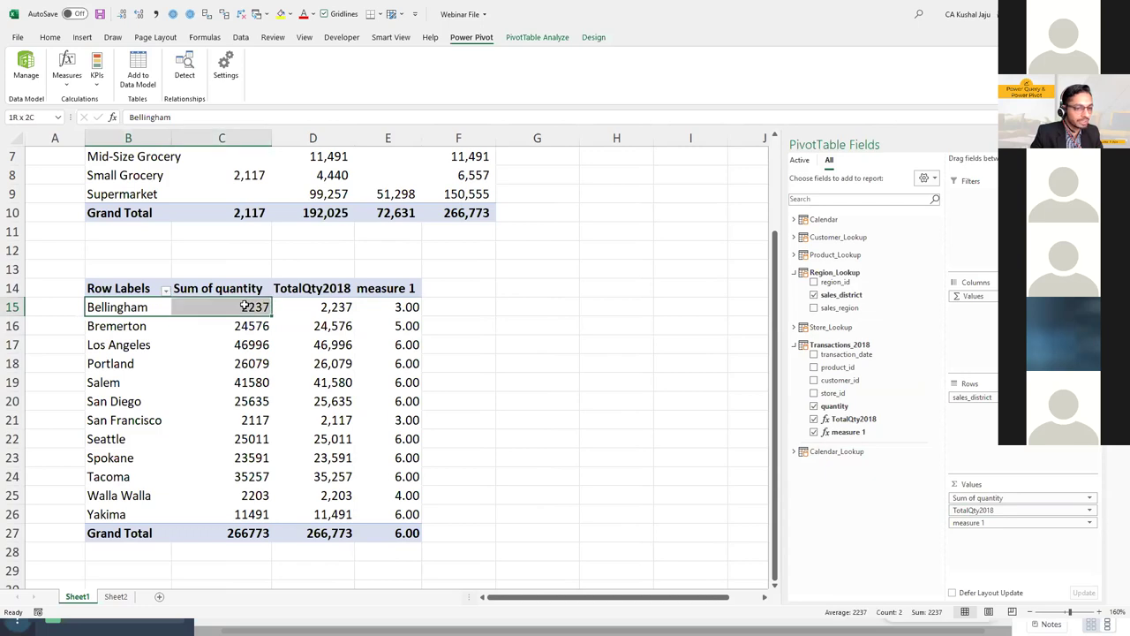
click(367, 308)
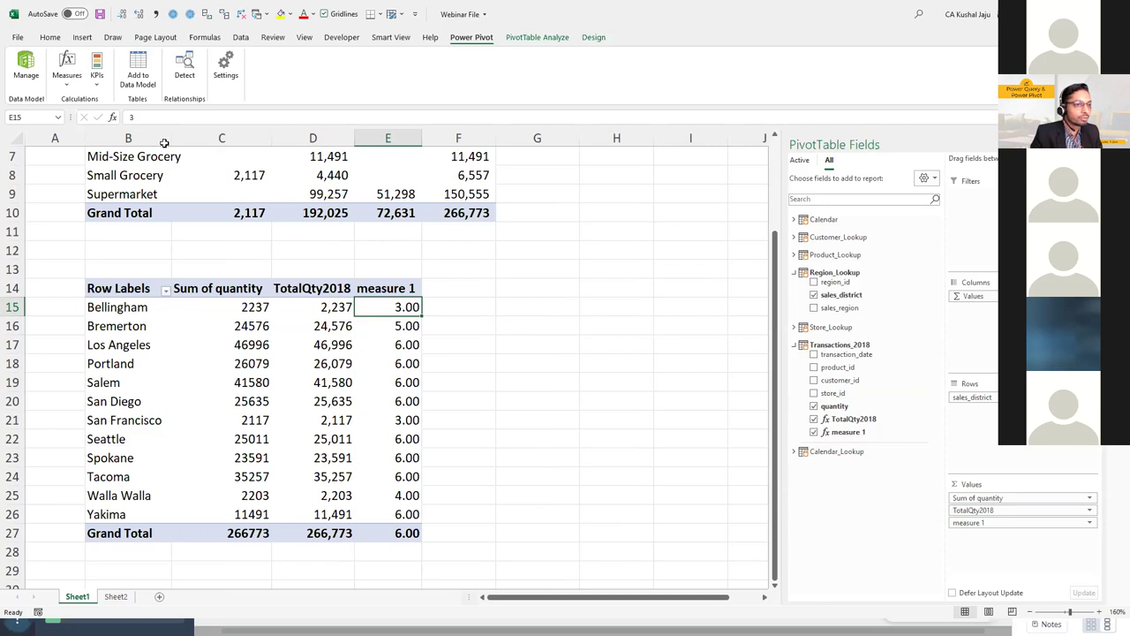
click(67, 77)
click(97, 103)
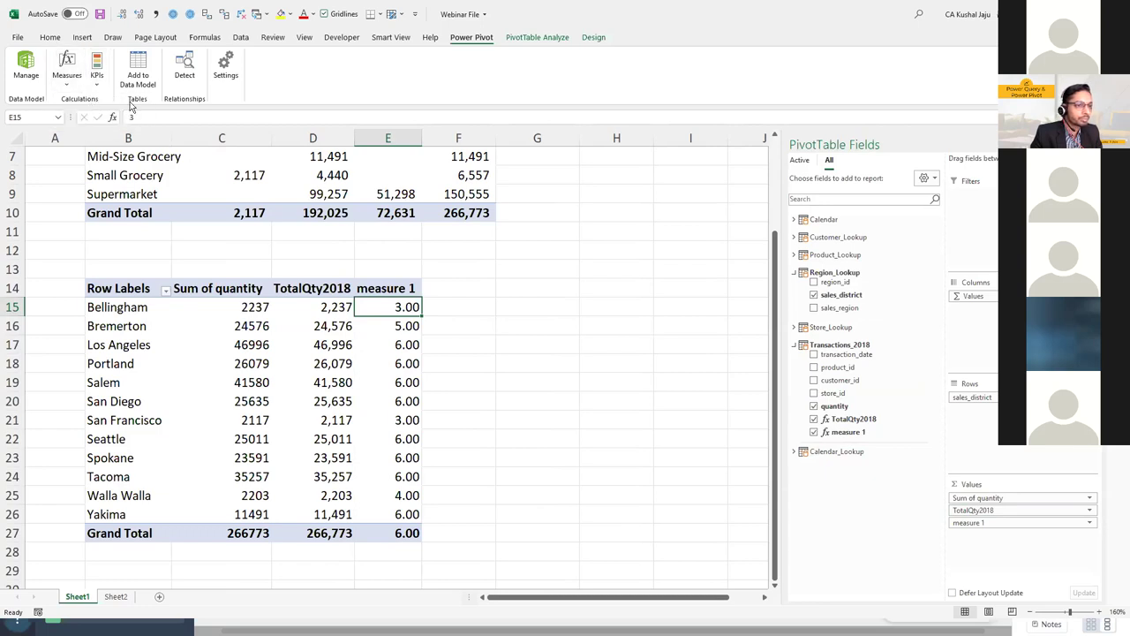
click(471, 275)
text(ytd)
key(Down)
key(Tab)
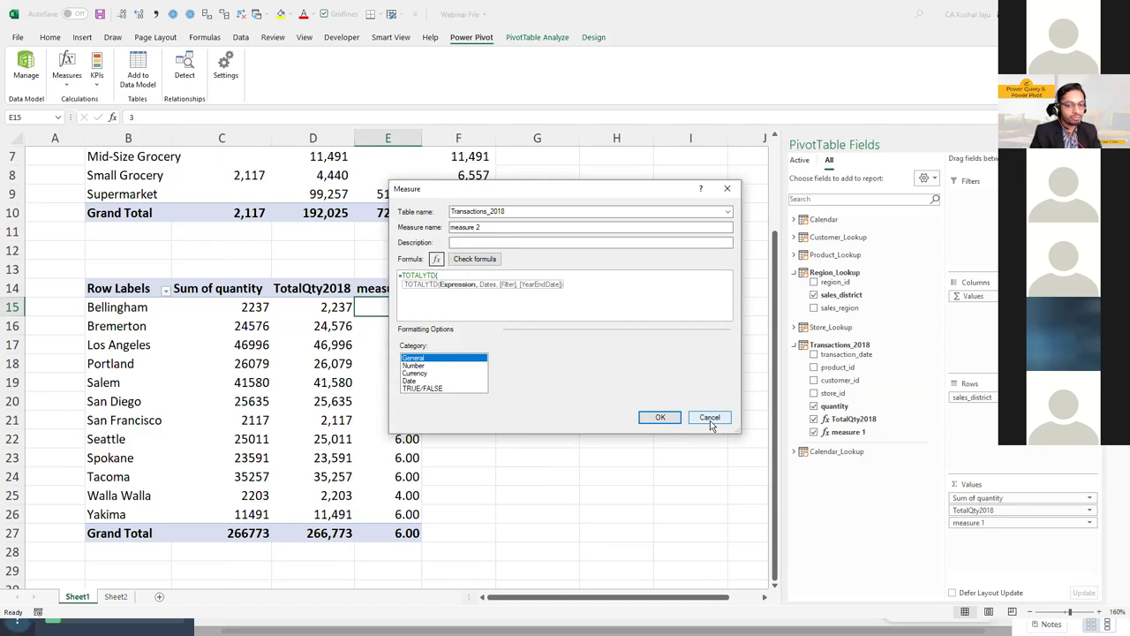
key(Escape)
key(Escape)
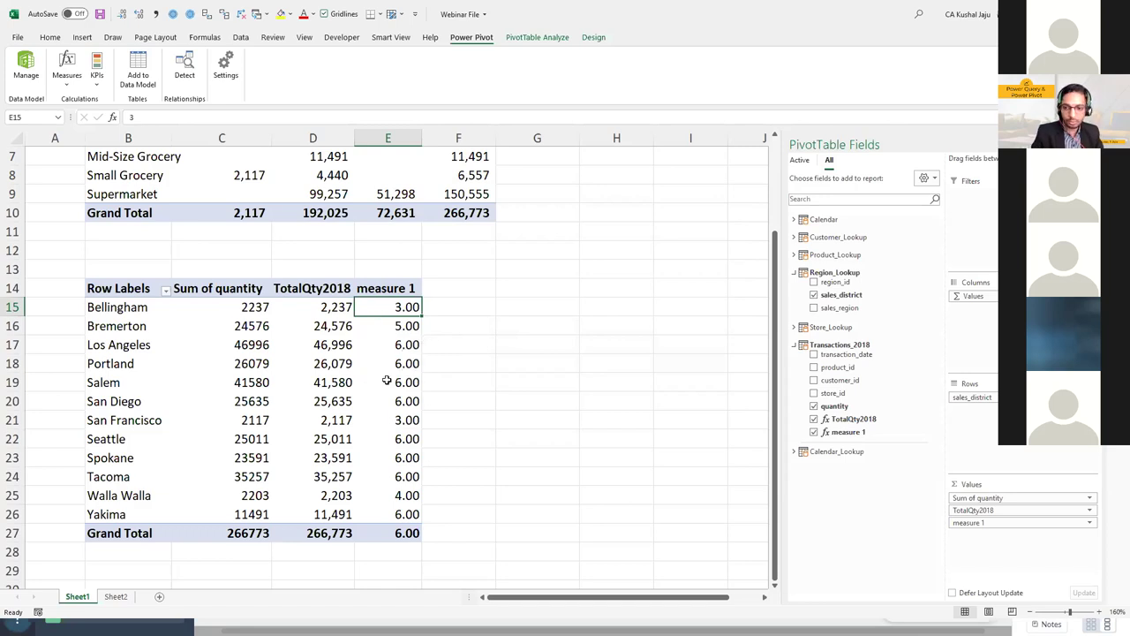
scroll(386, 380, up, 2)
- Select the upper region pivot and close the PivotTable Fields pane to reveal the workbook queries
click(323, 304)
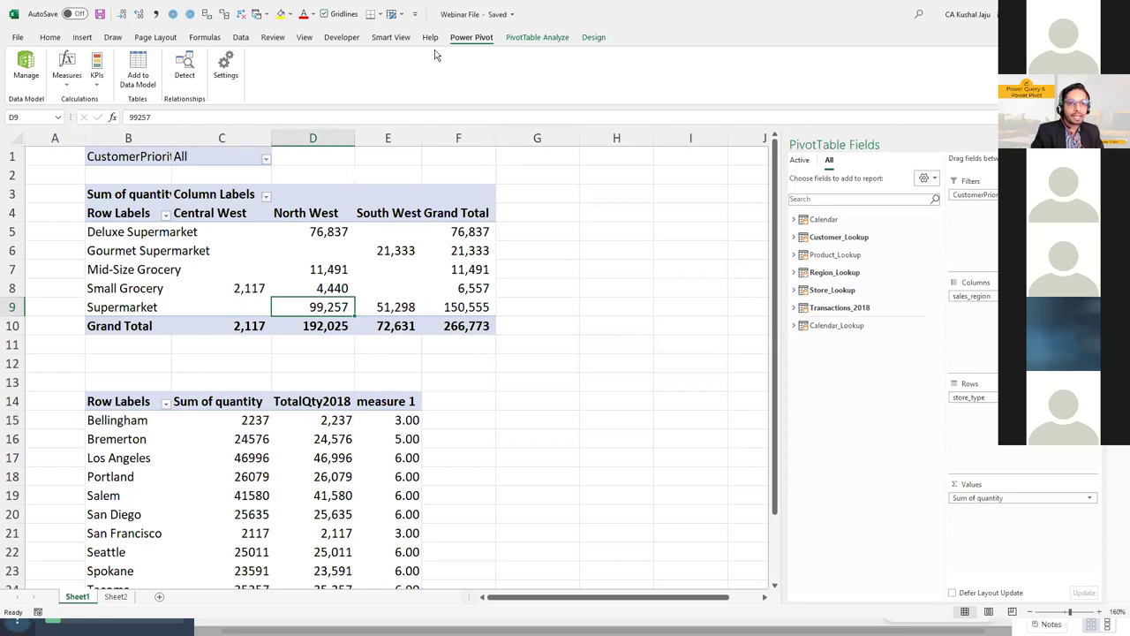
click(240, 39)
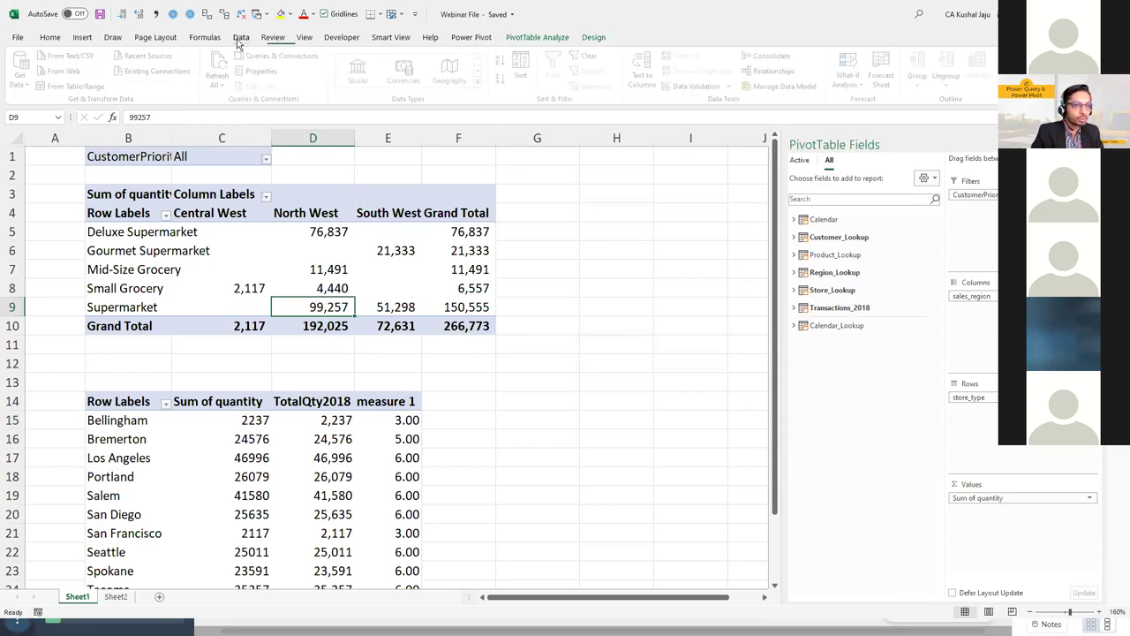
click(391, 37)
click(470, 38)
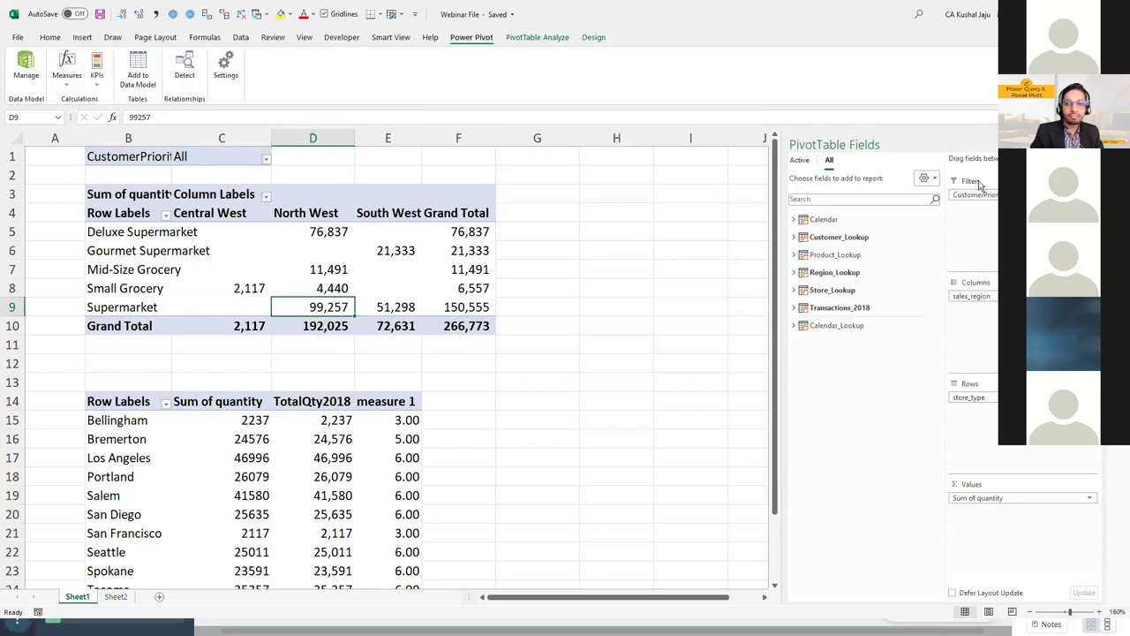
click(1093, 144)
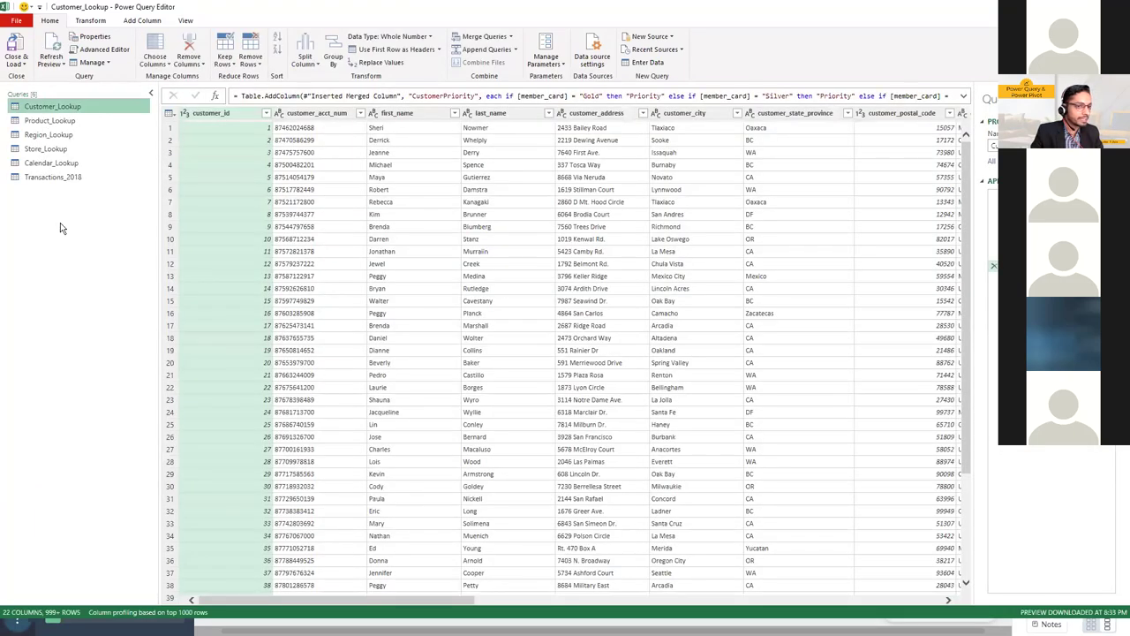
- Add a Month Name column from transaction_date to the Transactions_2018 query
click(69, 181)
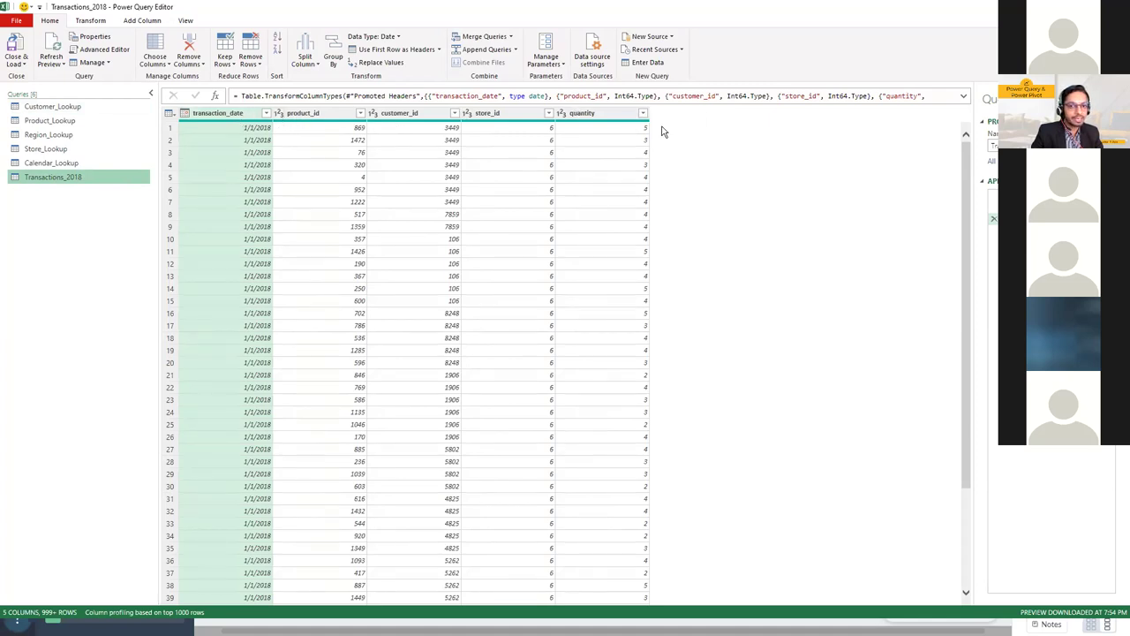
right_click(71, 178)
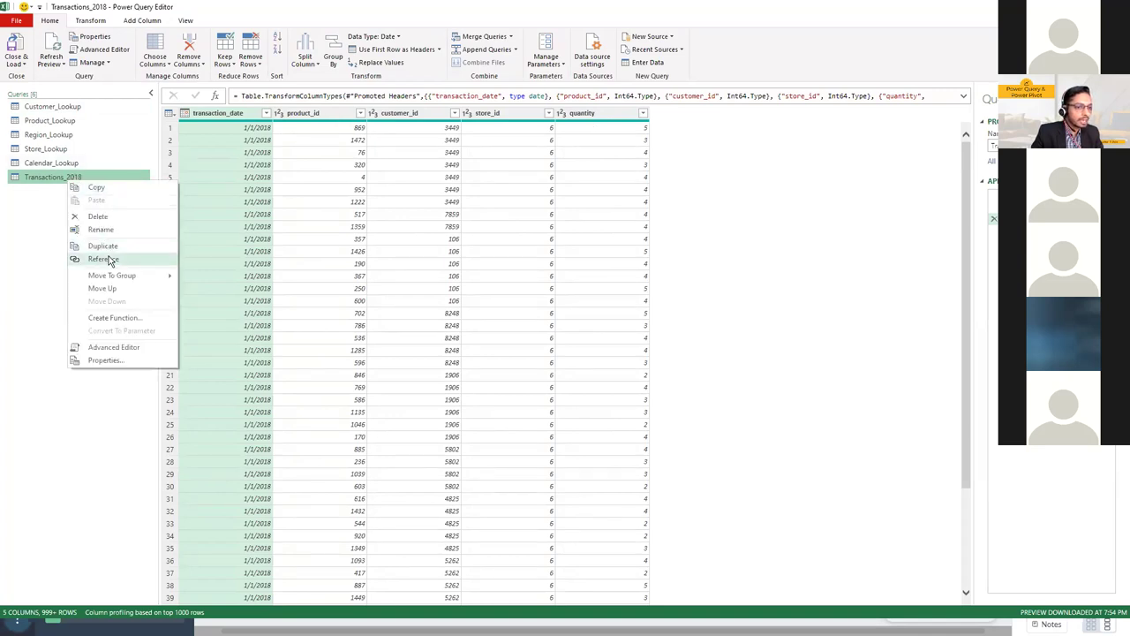
click(256, 140)
right_click(228, 118)
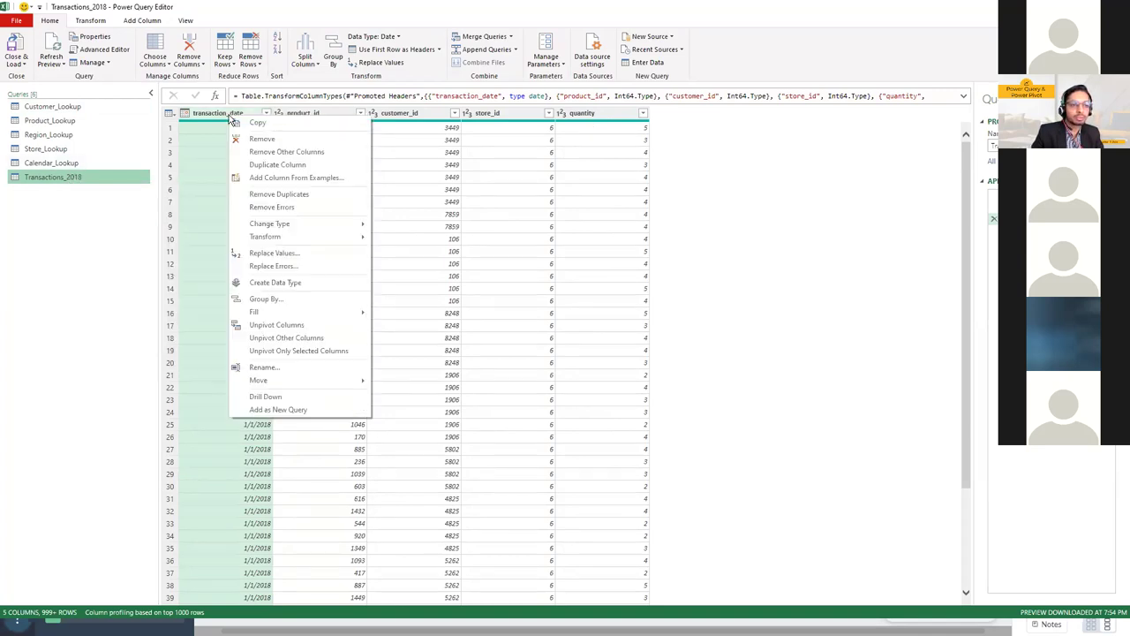
click(213, 53)
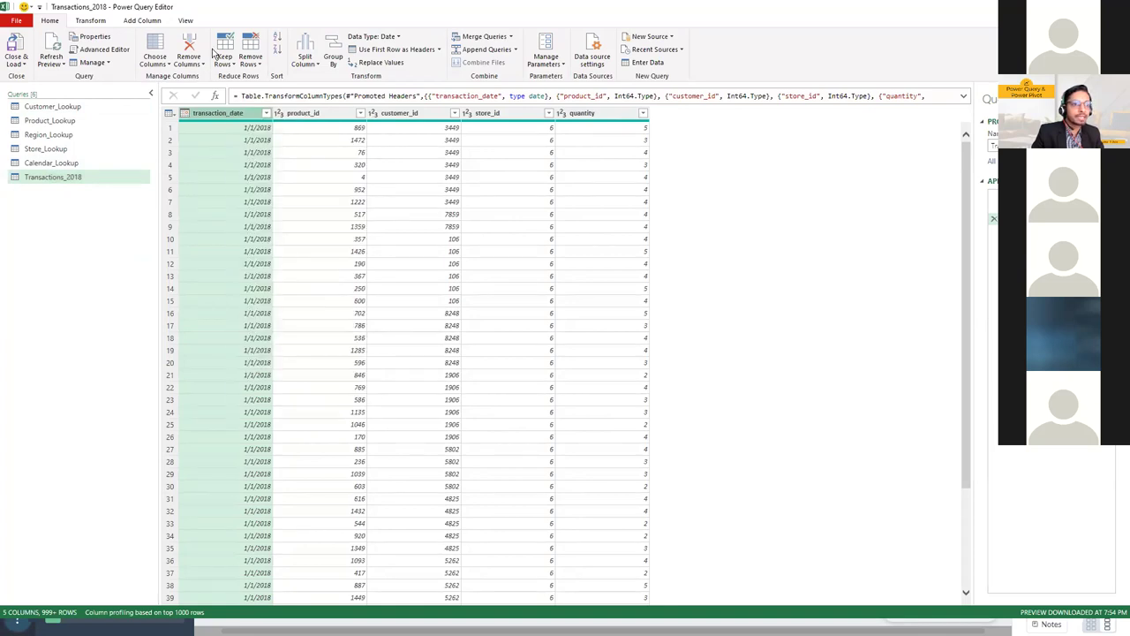
click(140, 21)
click(467, 55)
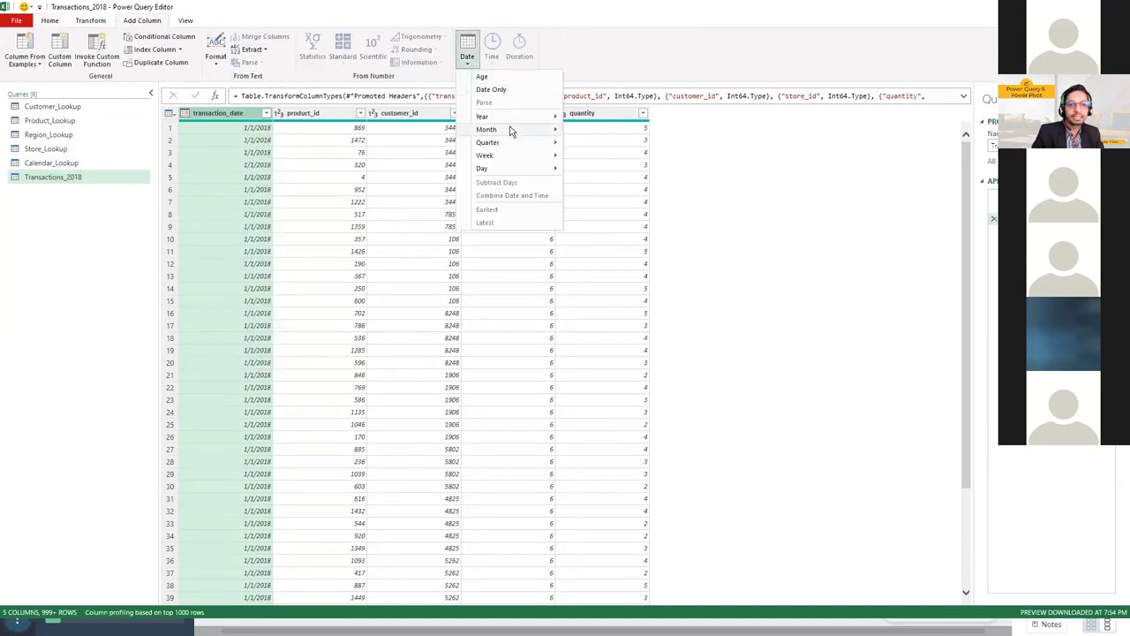
click(246, 114)
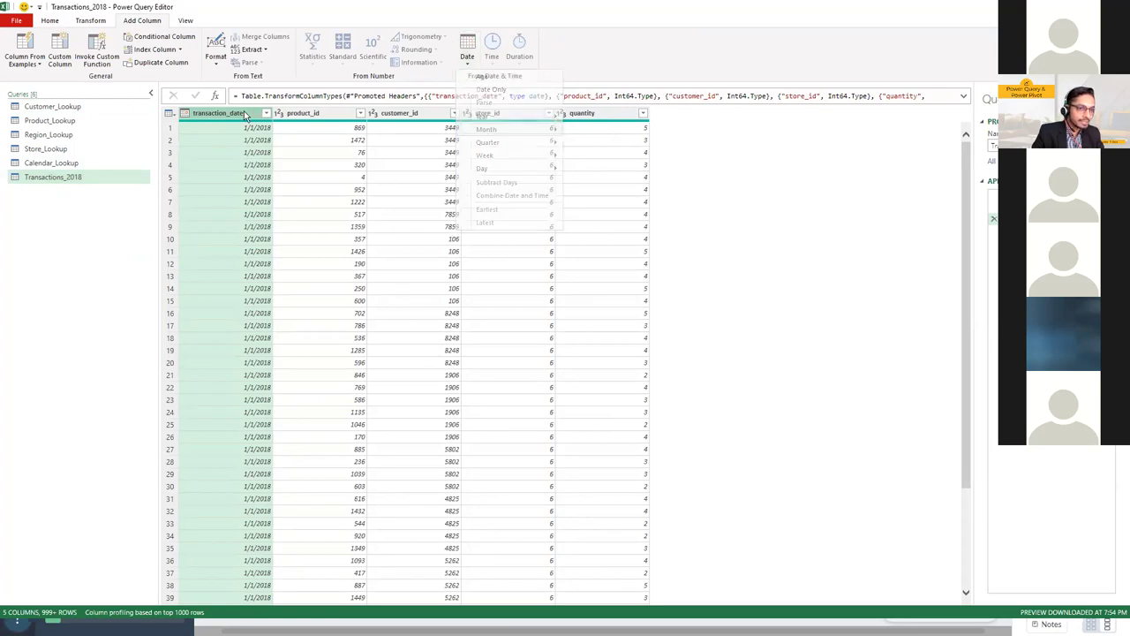
click(467, 55)
mouse_move(487, 128)
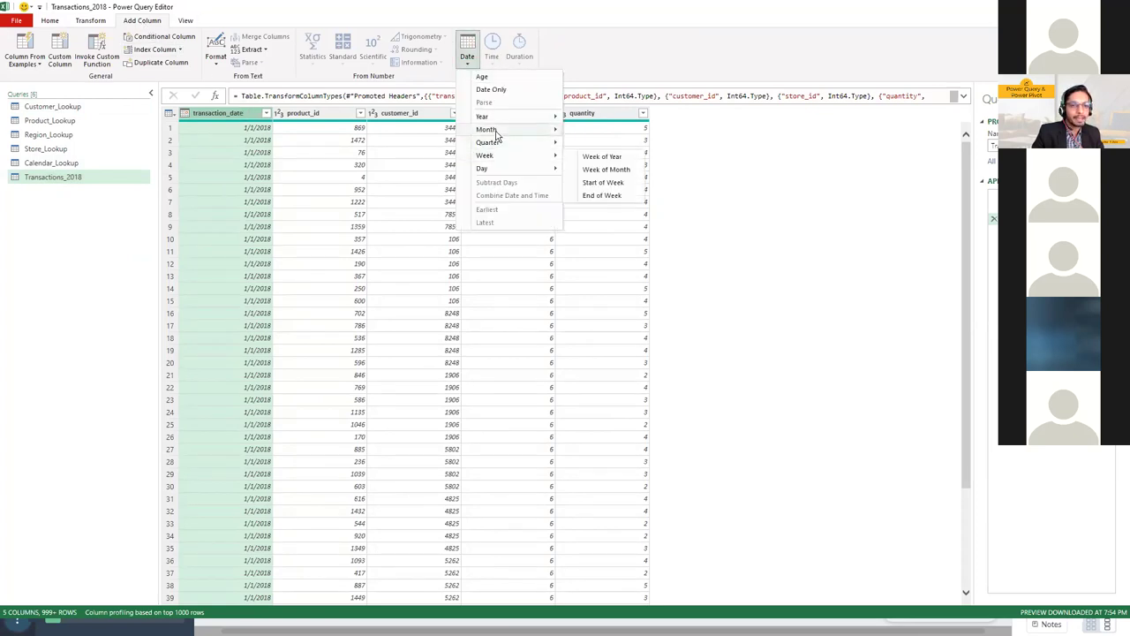
click(620, 182)
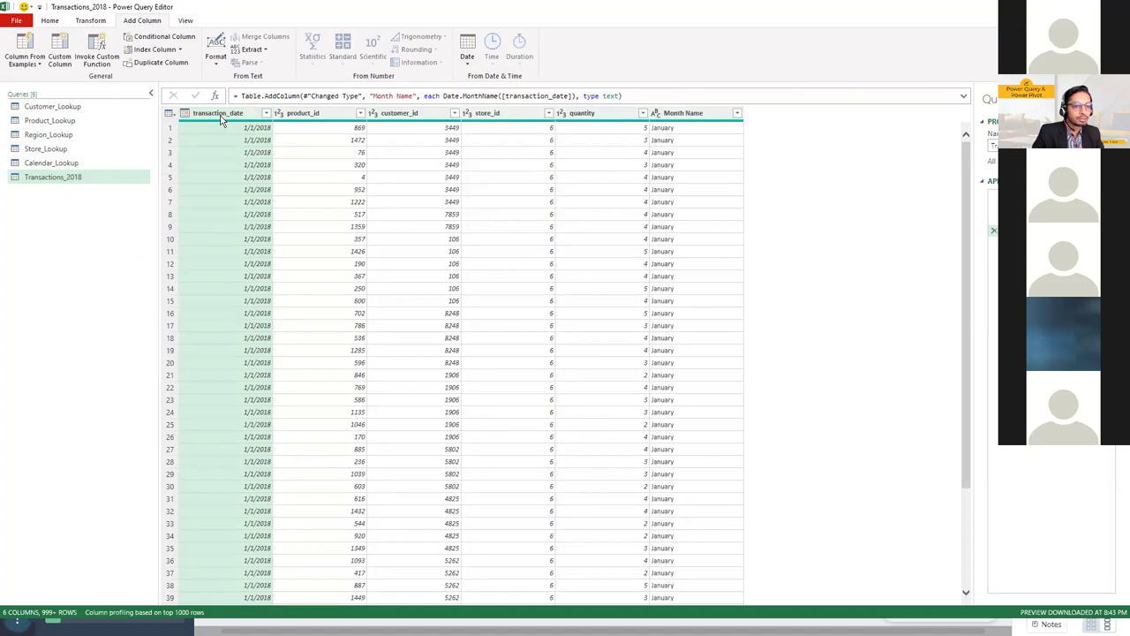
- Add a Start of Quarter column from transaction_date
click(467, 57)
click(467, 61)
click(468, 63)
mouse_move(488, 143)
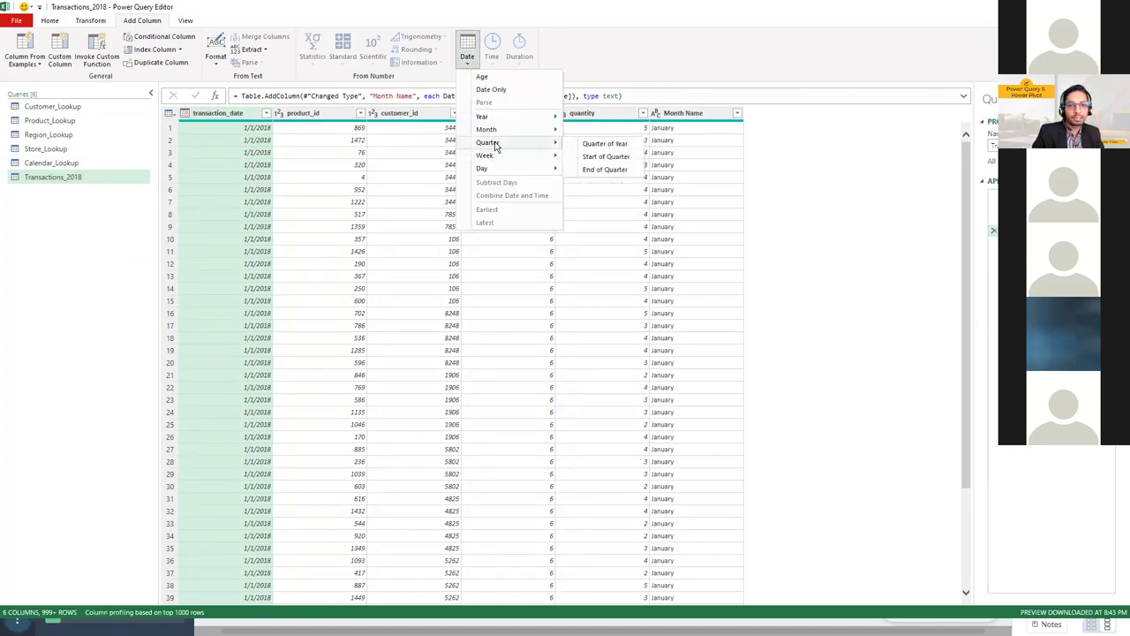
click(607, 157)
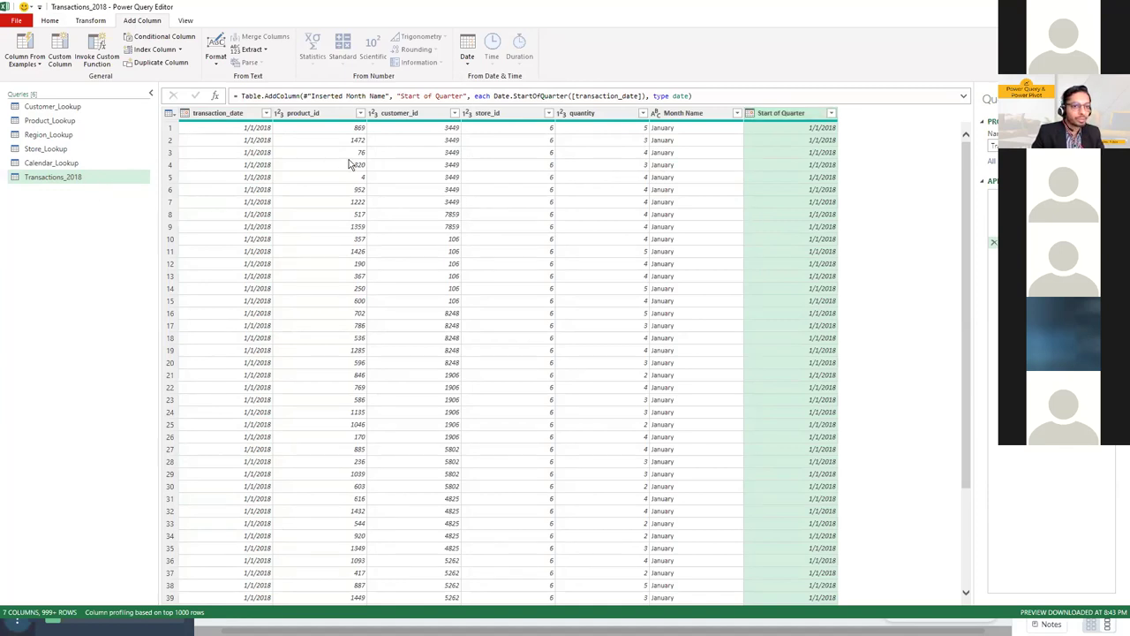
- Duplicate the Transactions_2018 query and rename the copy Transactions_2019
click(65, 179)
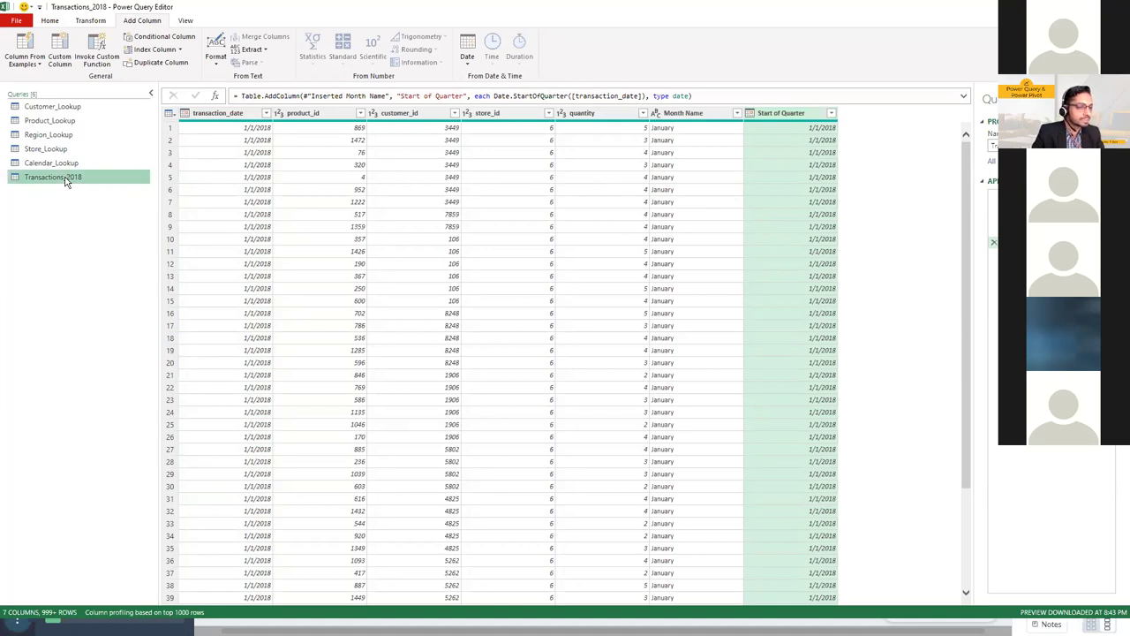
right_click(65, 180)
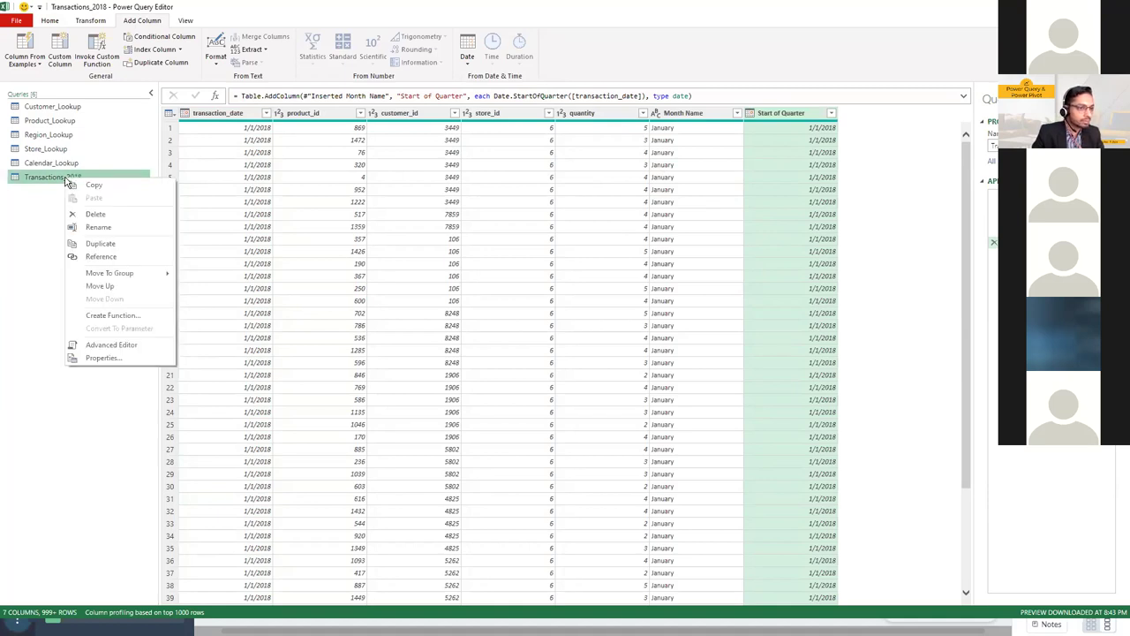
click(101, 245)
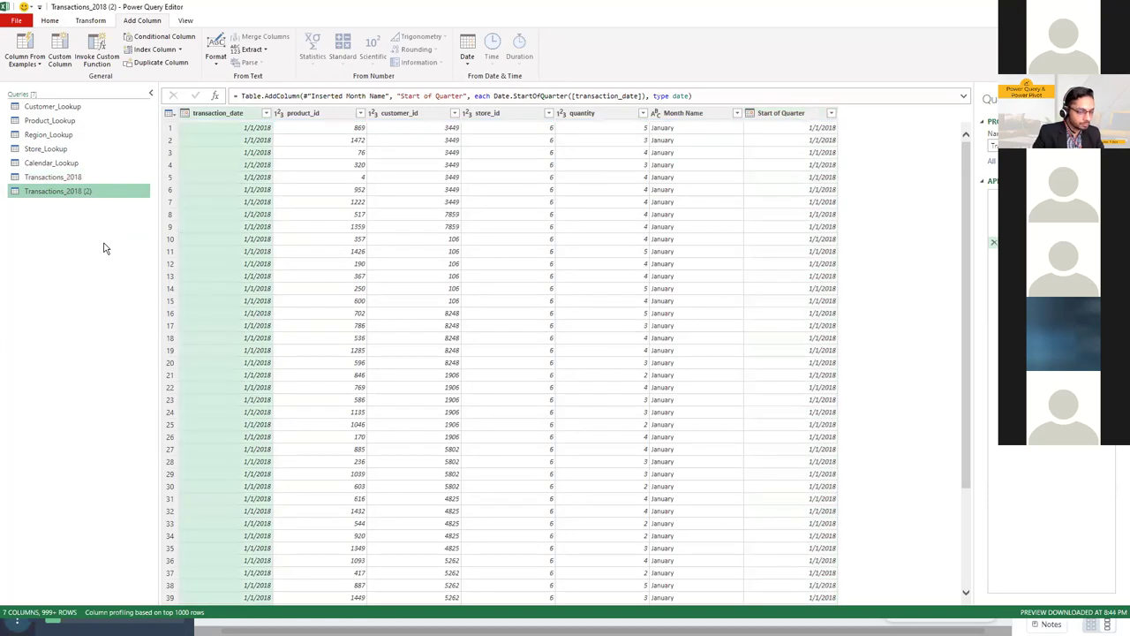
double_click(73, 185)
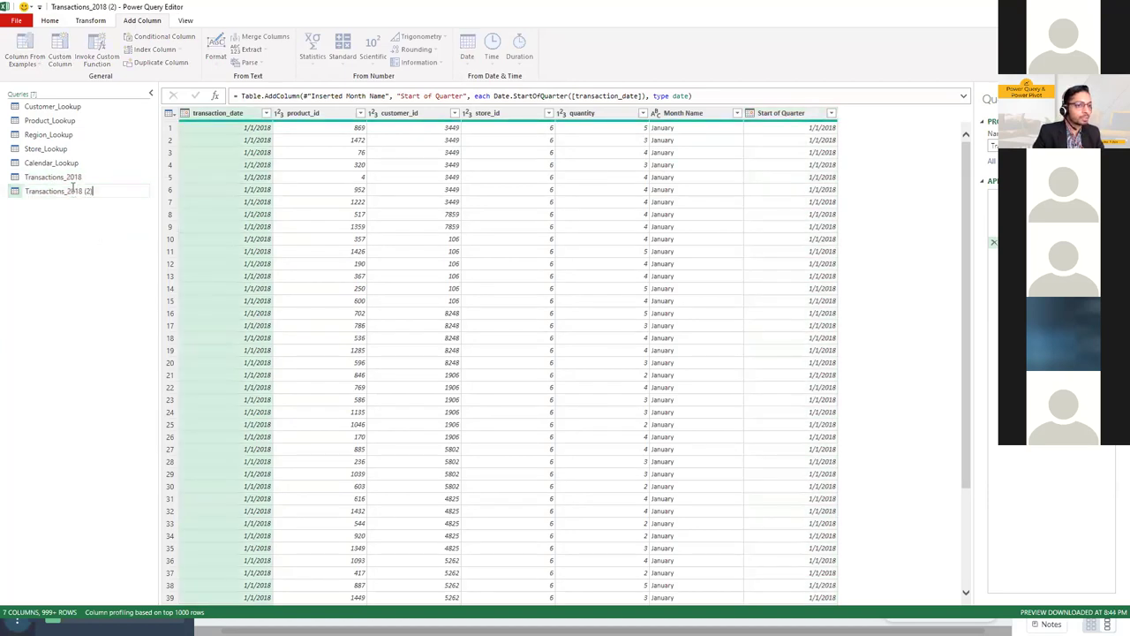
text(19)
key(Return)
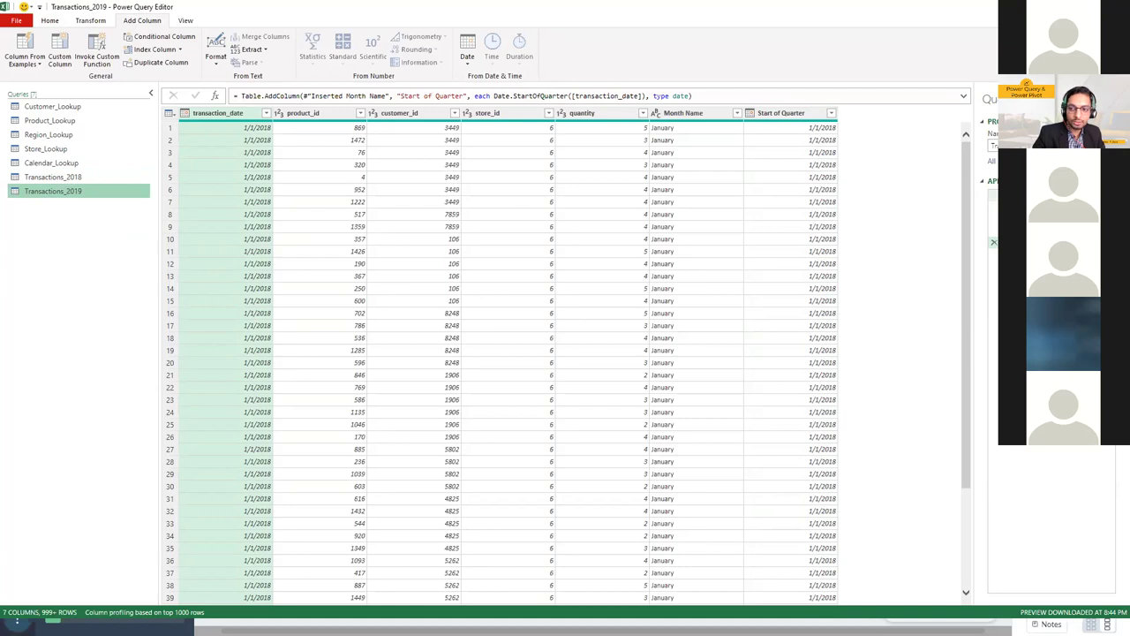
- Point the copied query's Source step at the Transactions_2019 file in Share Files
click(993, 195)
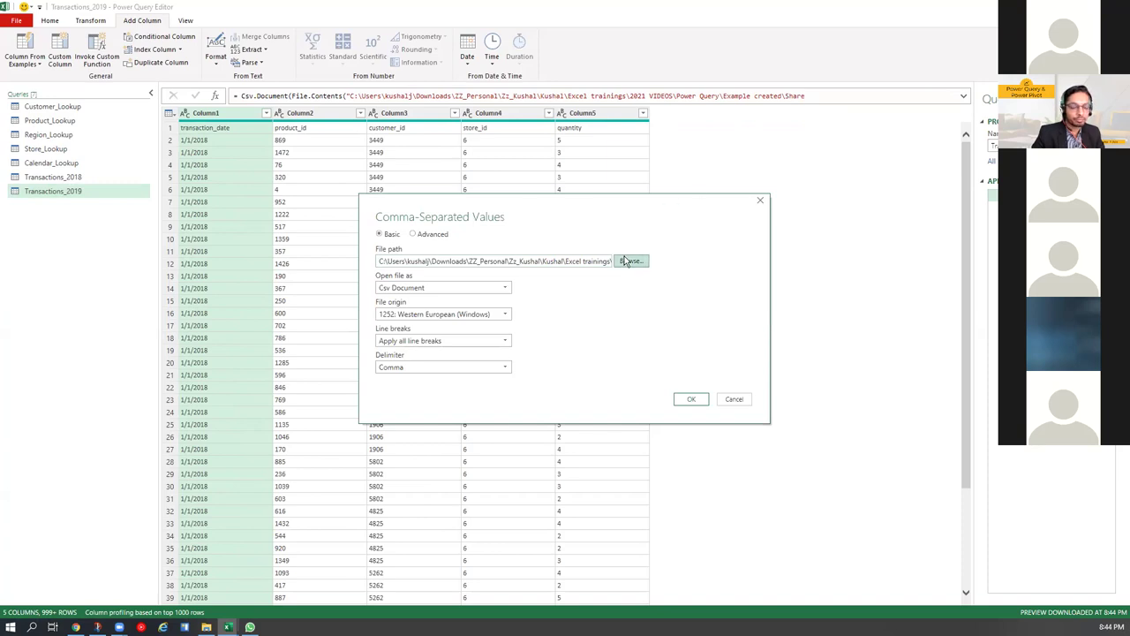
key(Return)
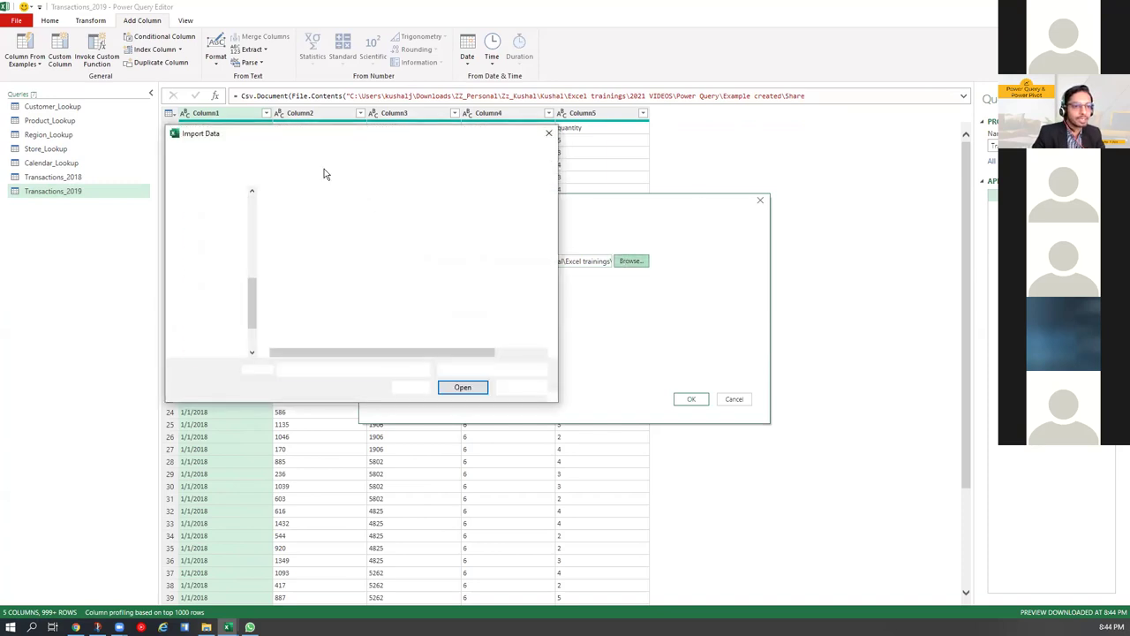
click(267, 154)
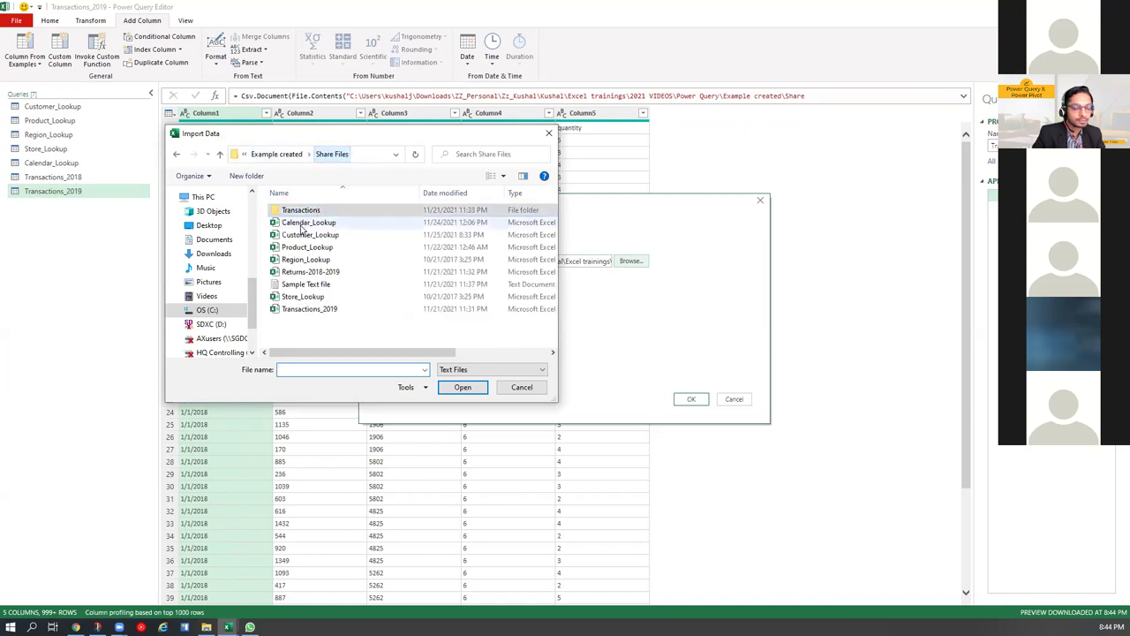
click(311, 309)
click(462, 388)
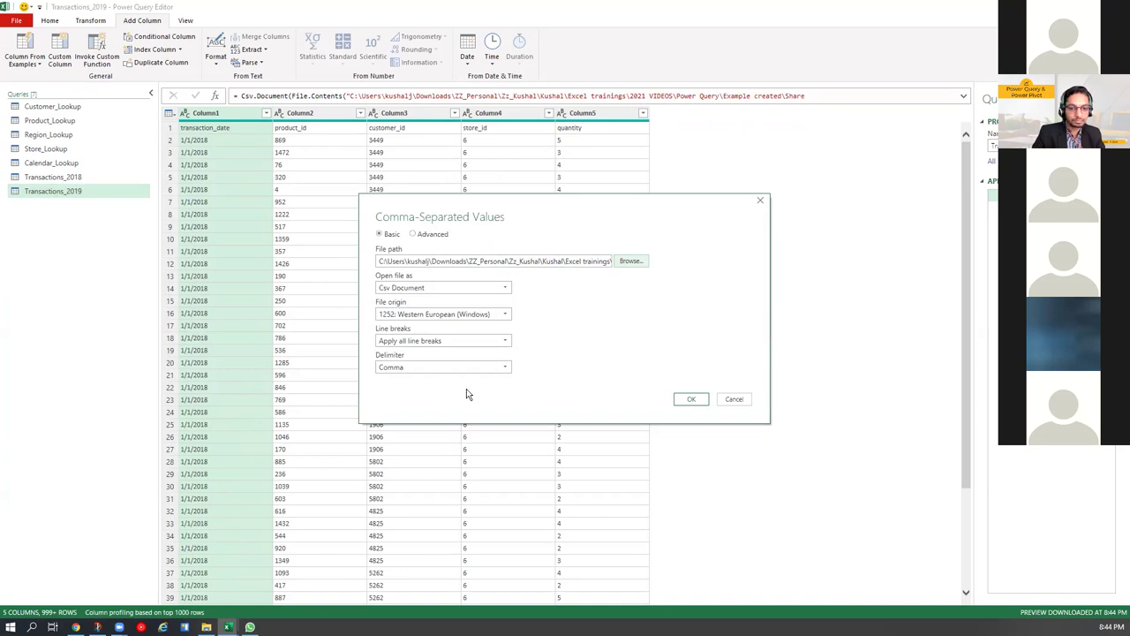
click(692, 399)
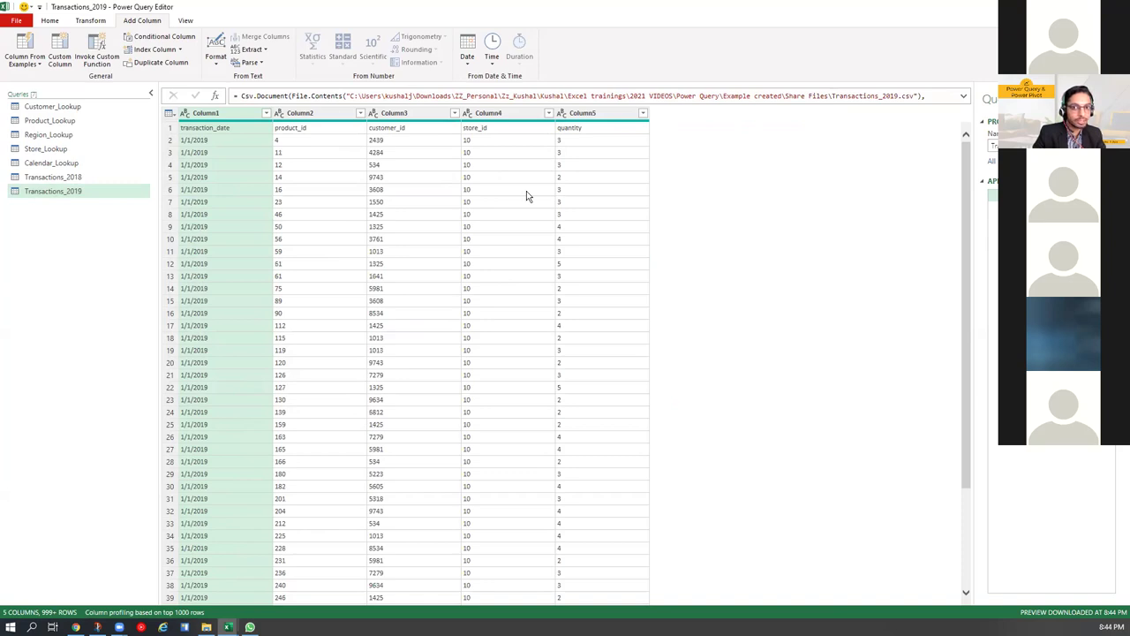
click(525, 140)
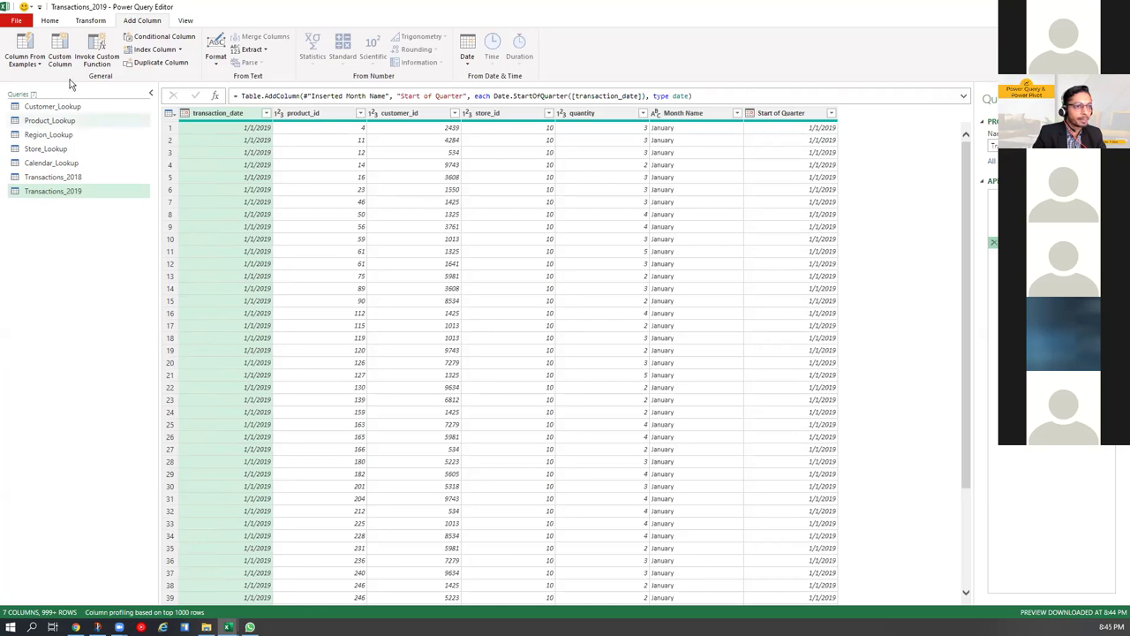
click(16, 19)
- Load Transactions_2019 as a connection-only query added to the Data Model
click(48, 68)
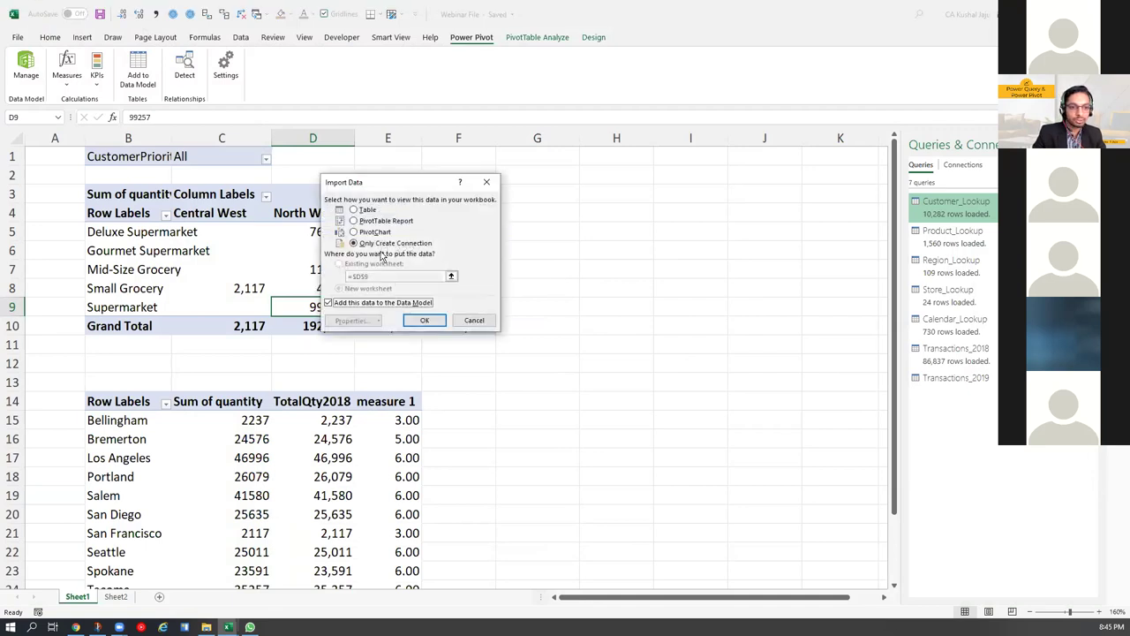
click(424, 319)
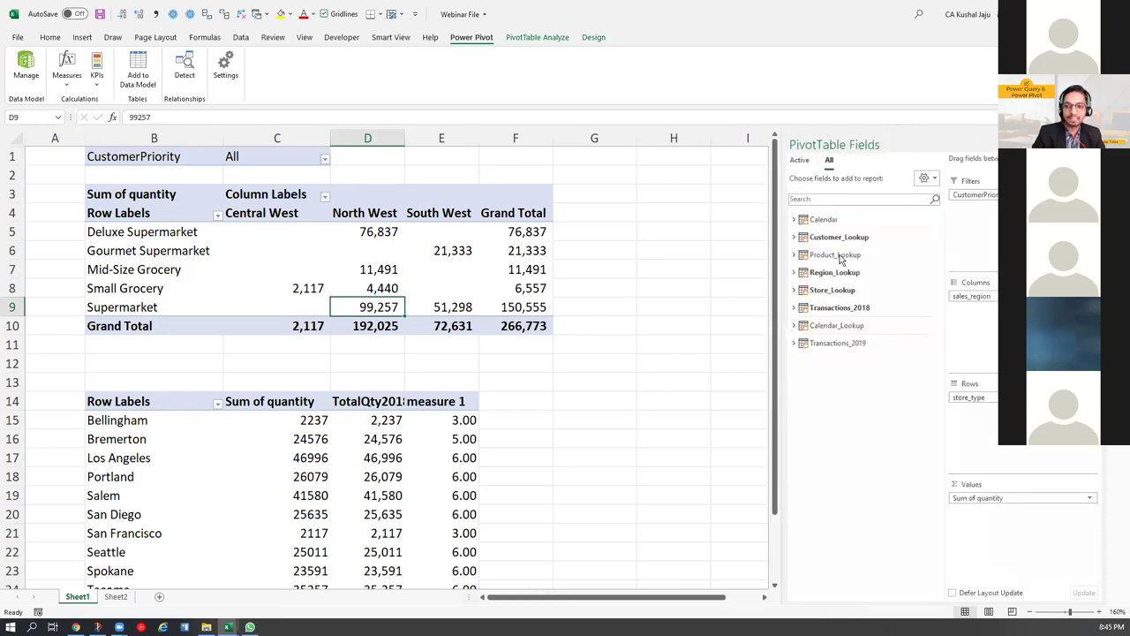
click(794, 343)
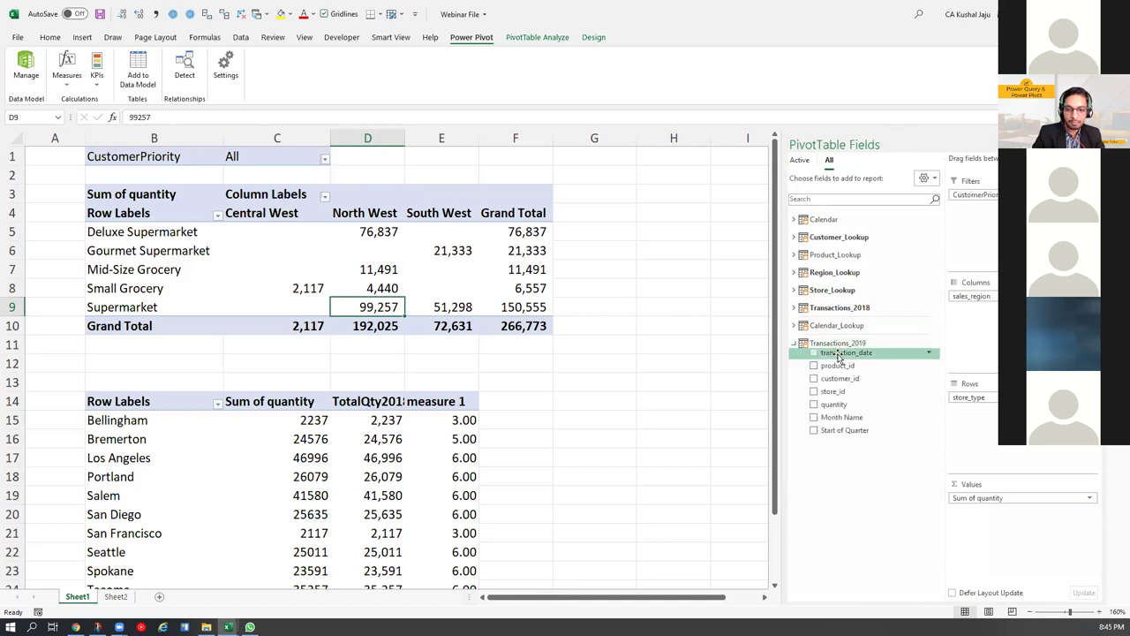
drag(834, 404, 996, 529)
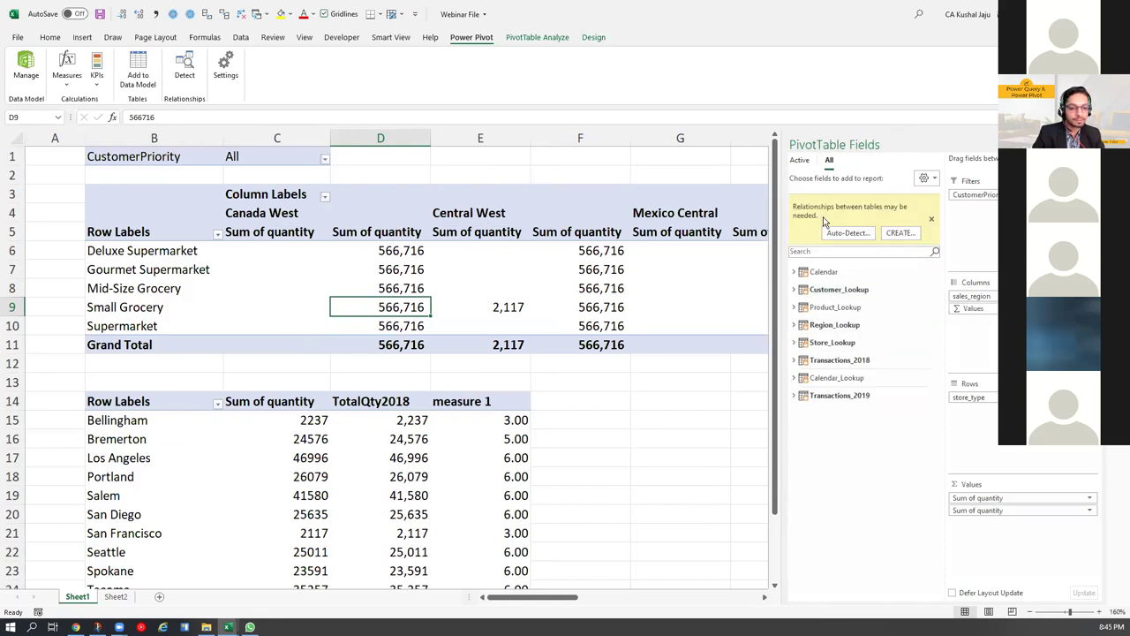
drag(397, 251, 592, 344)
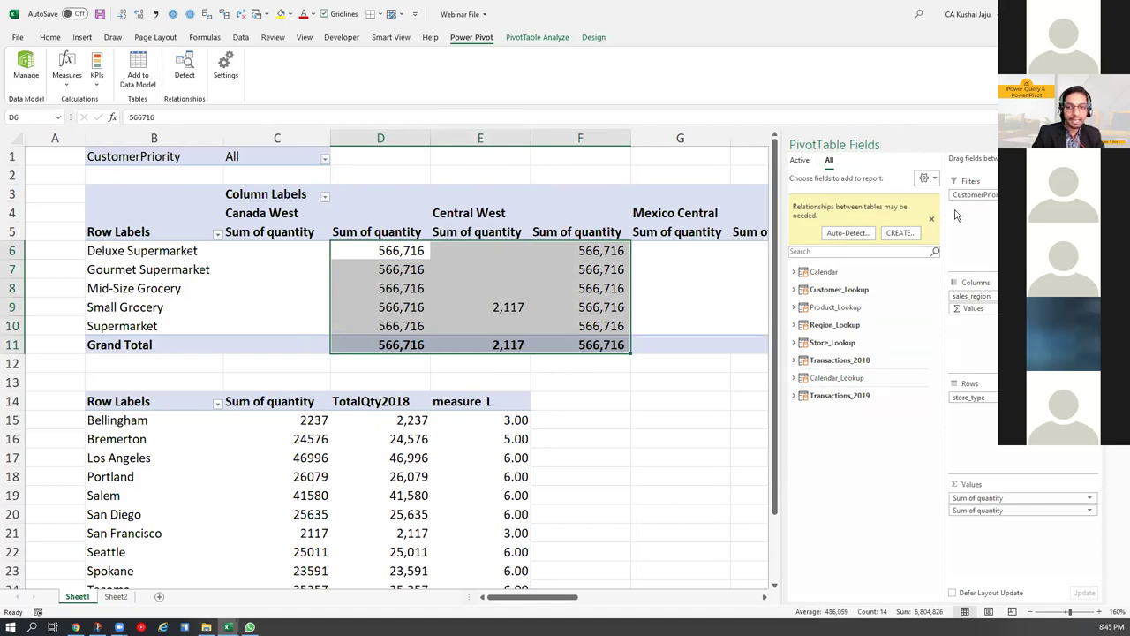
click(679, 418)
key(ctrl+z)
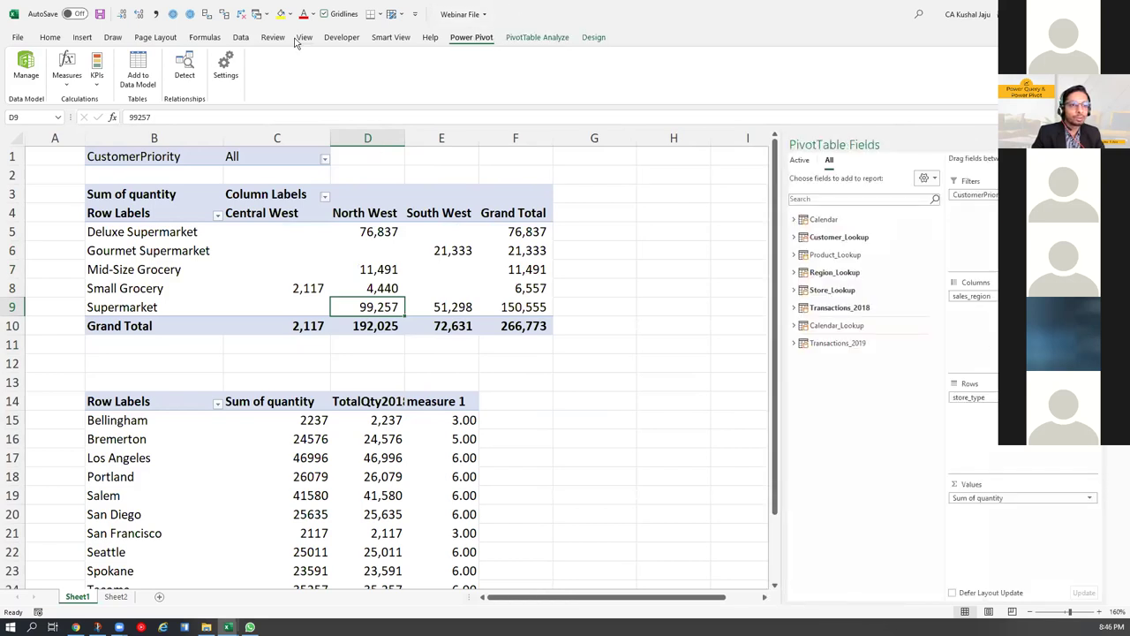
- In Power Pivot's diagram view, link Customer_Lookup customer_id to Transactions_2019 customer_id, then return to Excel
click(25, 66)
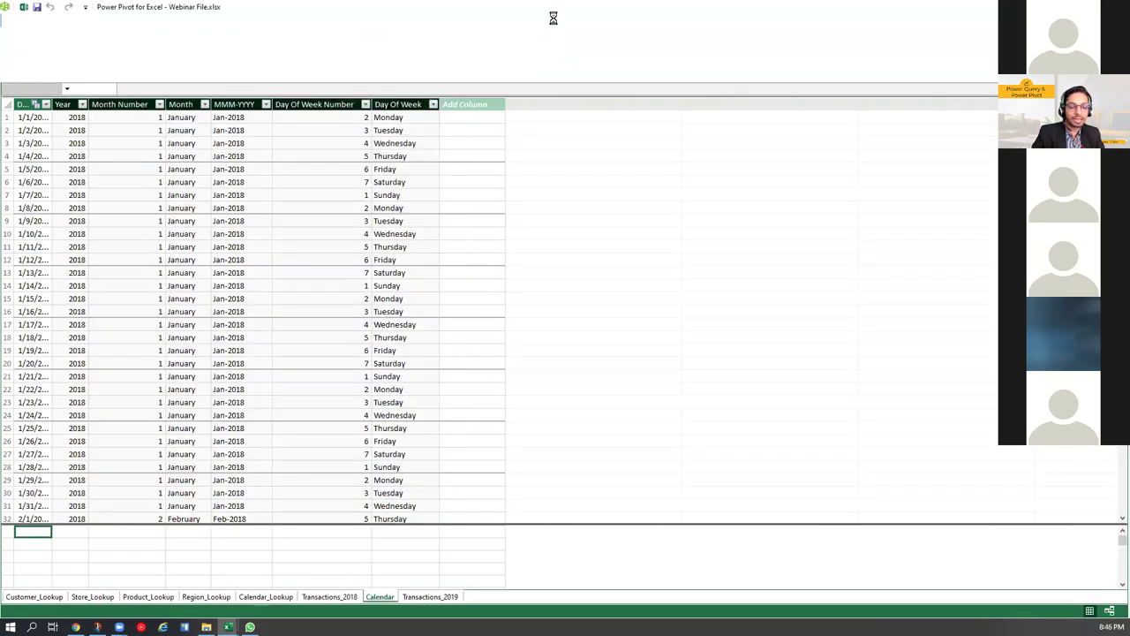
click(636, 56)
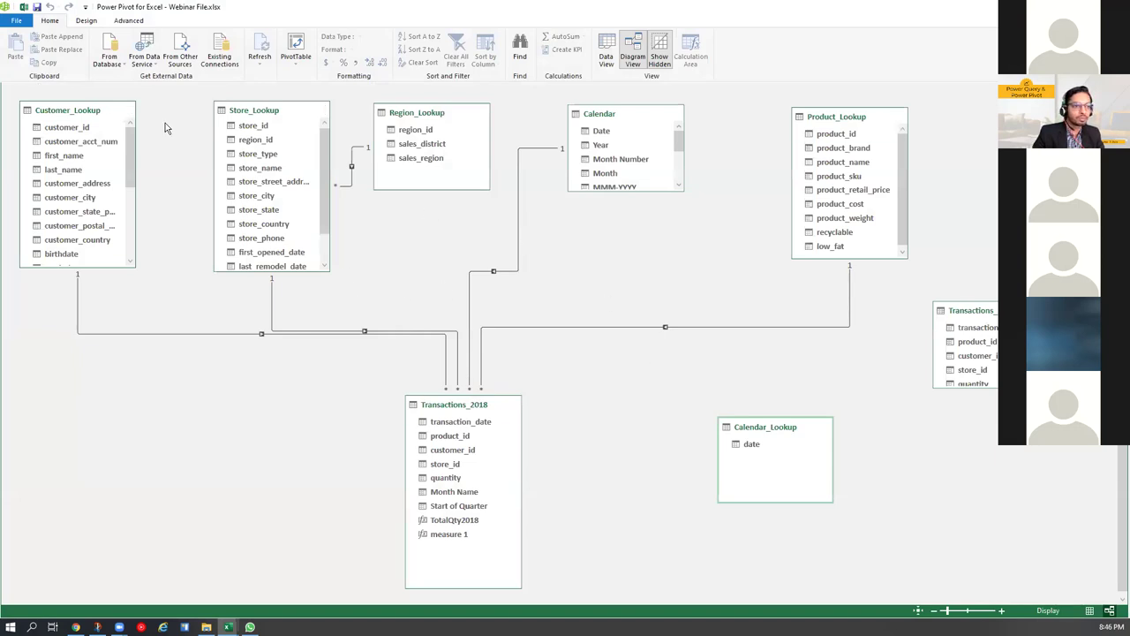
mouse_move(67, 127)
mouse_down()
mouse_move(979, 375)
mouse_move(964, 350)
mouse_up()
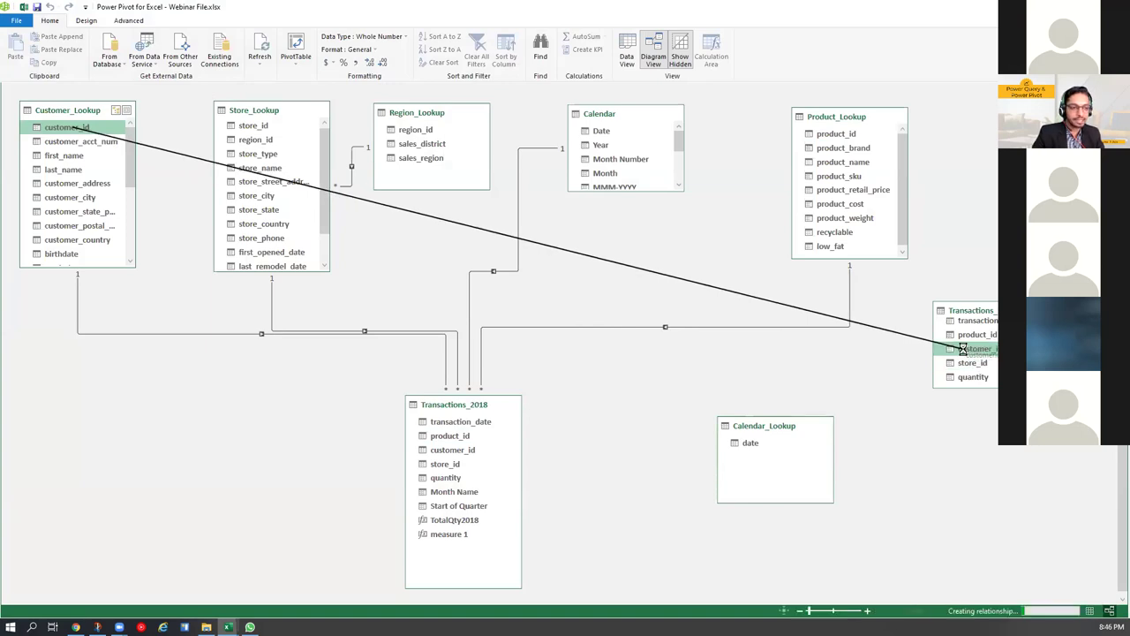
drag(962, 349, 964, 349)
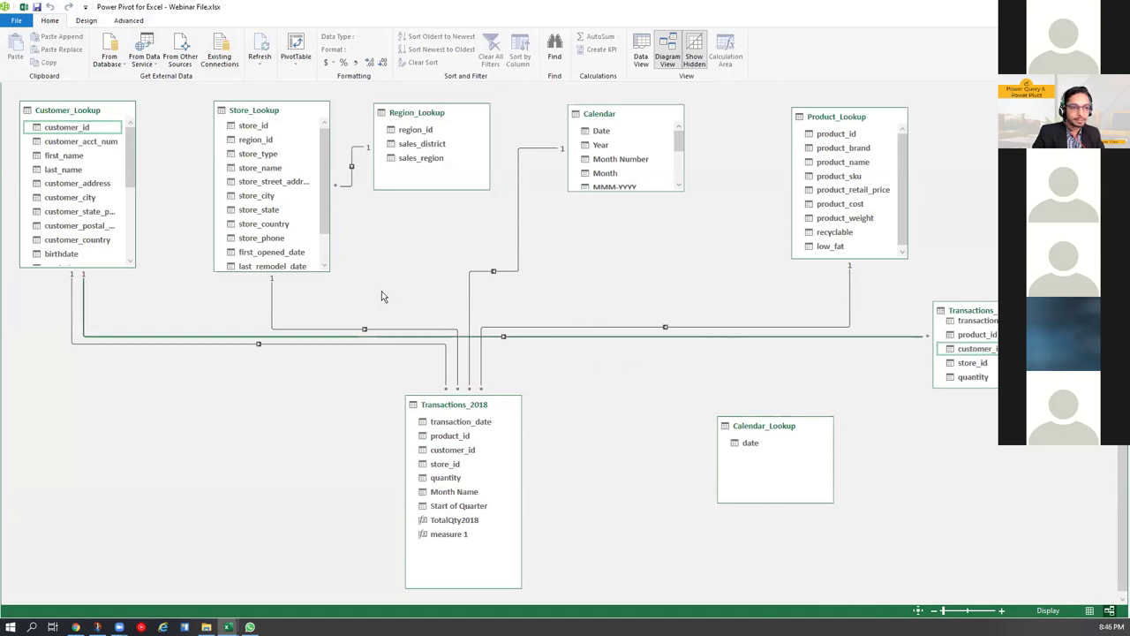
key(alt+Tab)
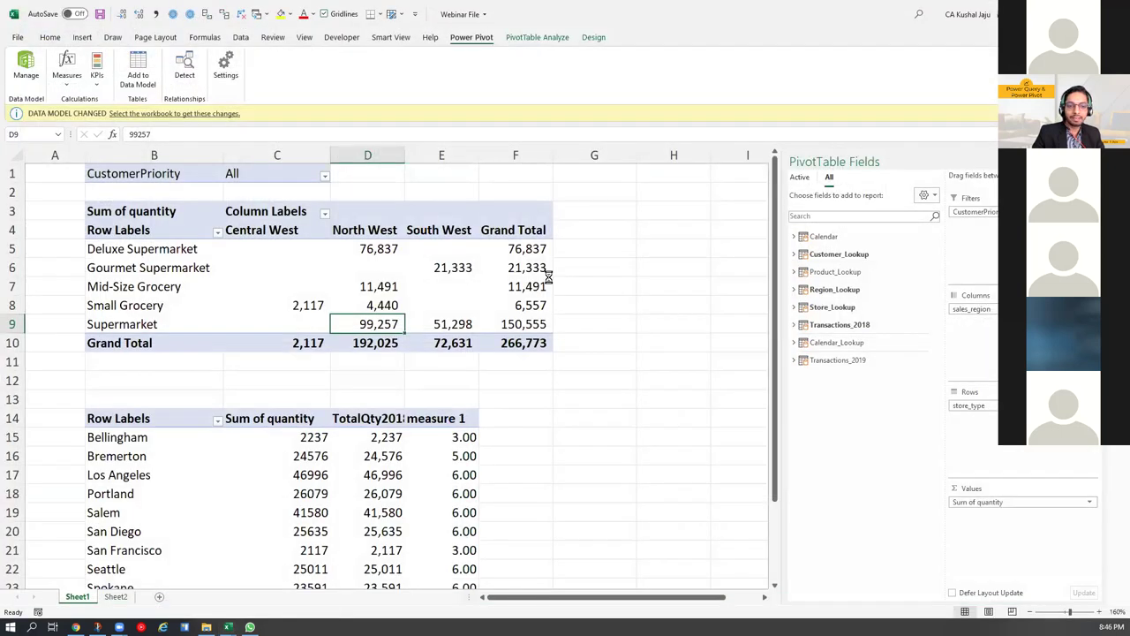
- Copy the lower pivot table and paste the duplicate at B31
click(130, 399)
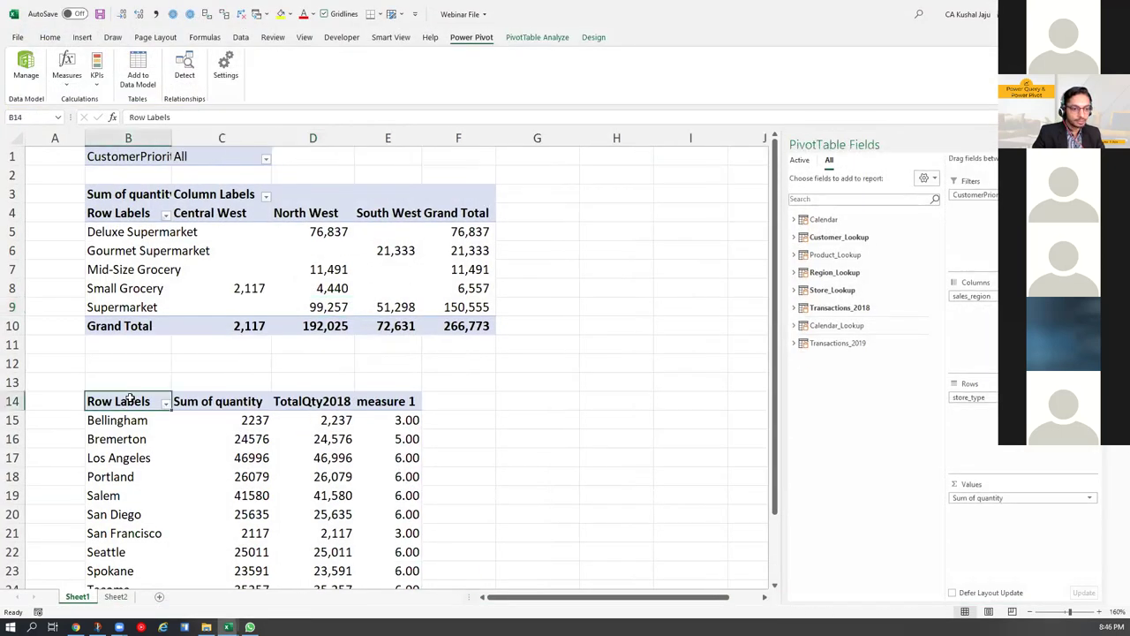
key(ctrl+a)
scroll(130, 399, down, 2)
key(ctrl+c)
key(ctrl+Down)
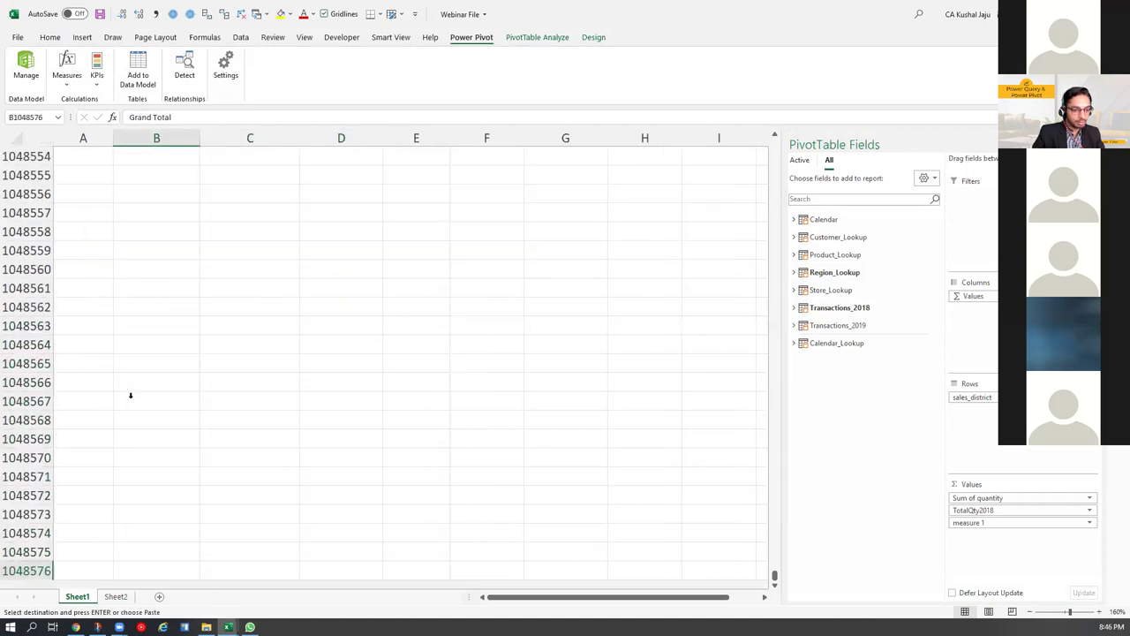
key(ctrl+Up)
key(Down)
key(Down)
key(Down)
key(Down)
key(ctrl+v)
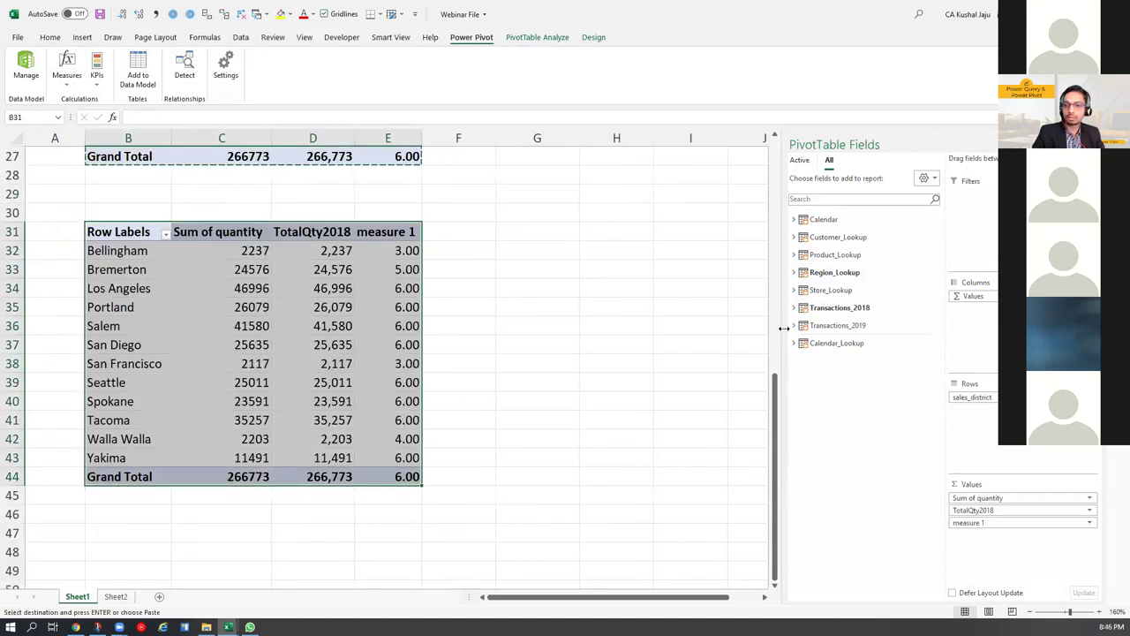
- In the copy, use customer_country for Rows and replace Sum of quantity and measure 1 with 2019 quantity
click(792, 237)
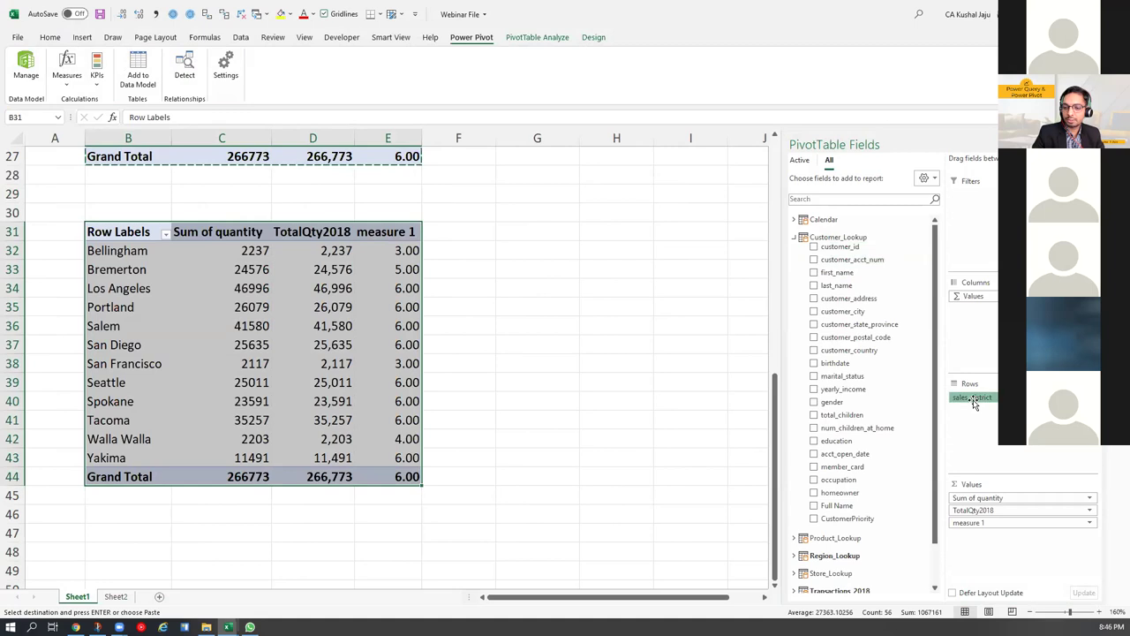
drag(968, 392, 869, 325)
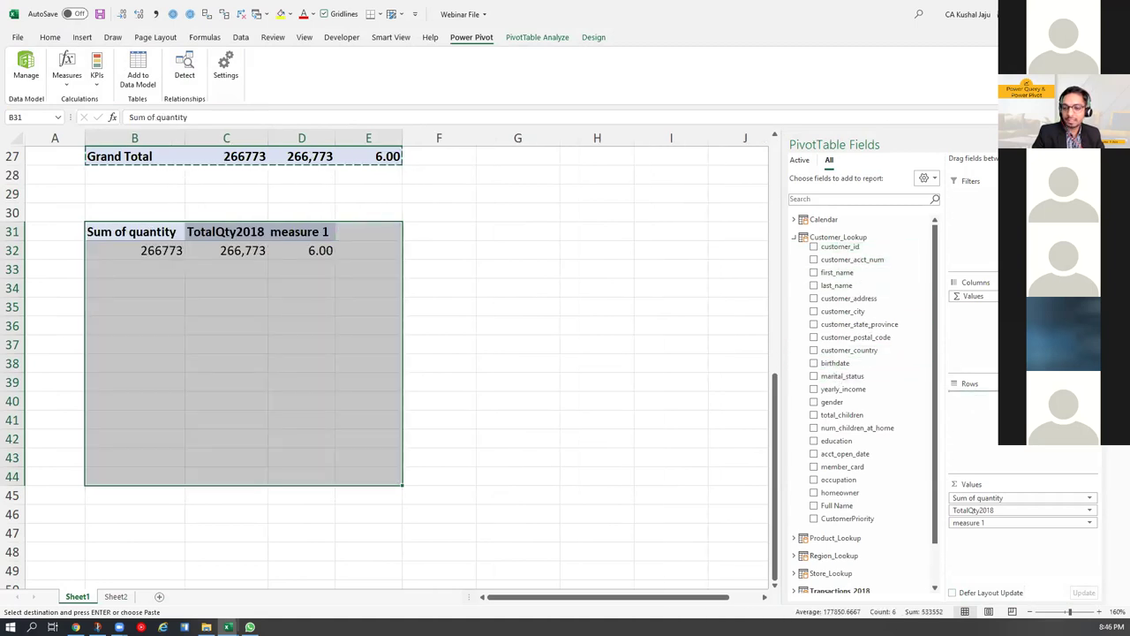
click(813, 349)
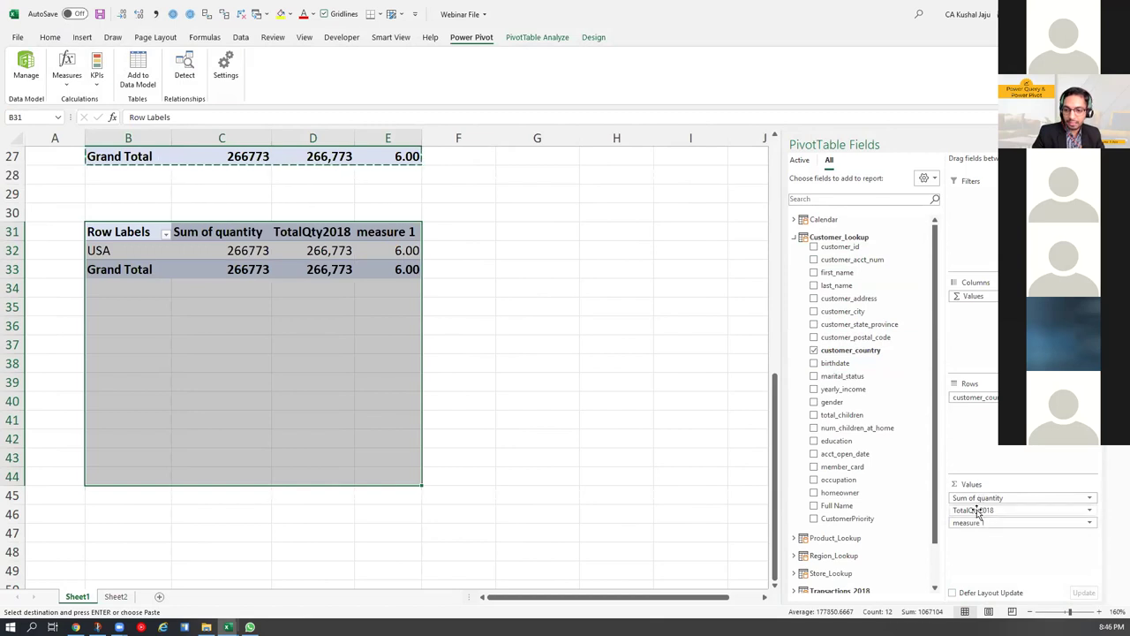
mouse_move(978, 498)
mouse_down()
mouse_move(900, 446)
mouse_move(880, 468)
mouse_up()
scroll(839, 471, down, 2)
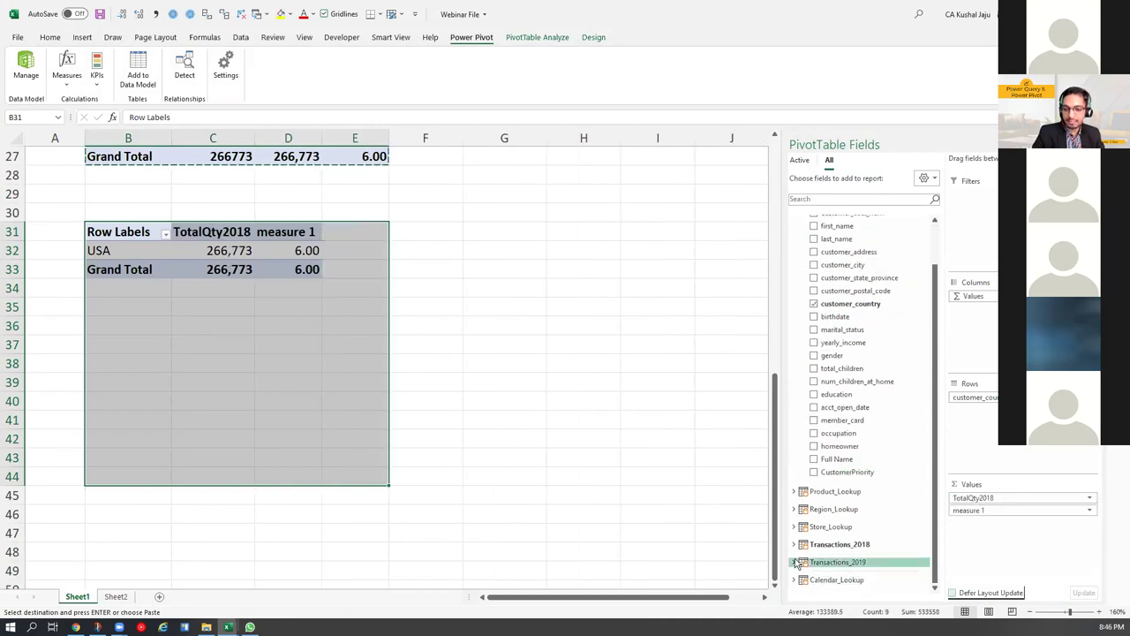
click(797, 562)
scroll(853, 542, down, 1)
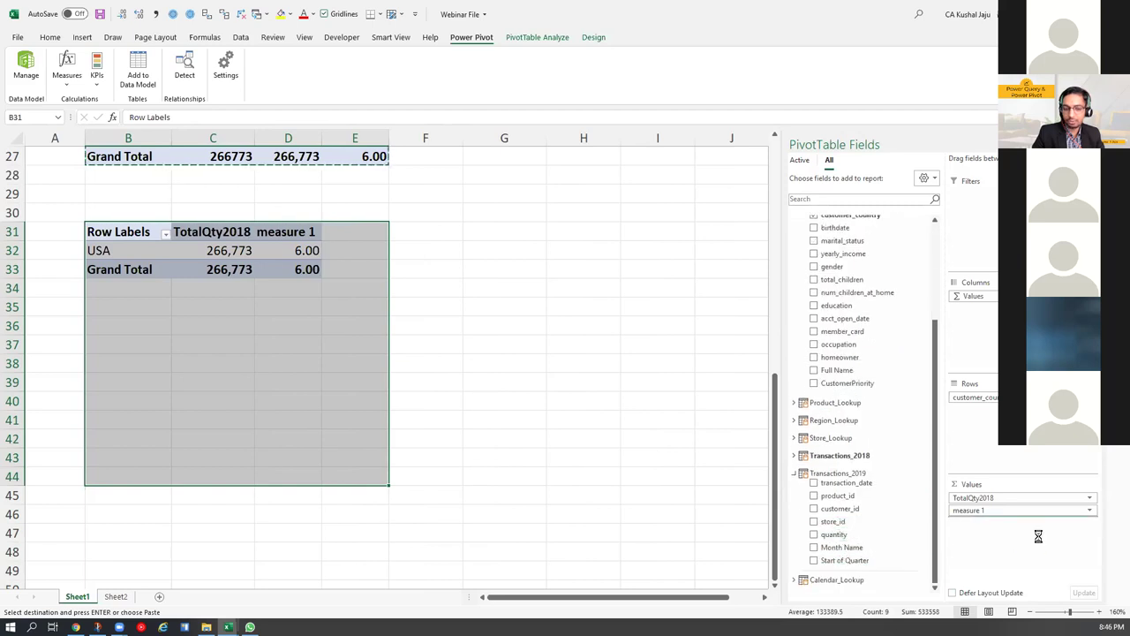
drag(1024, 513, 847, 440)
click(245, 255)
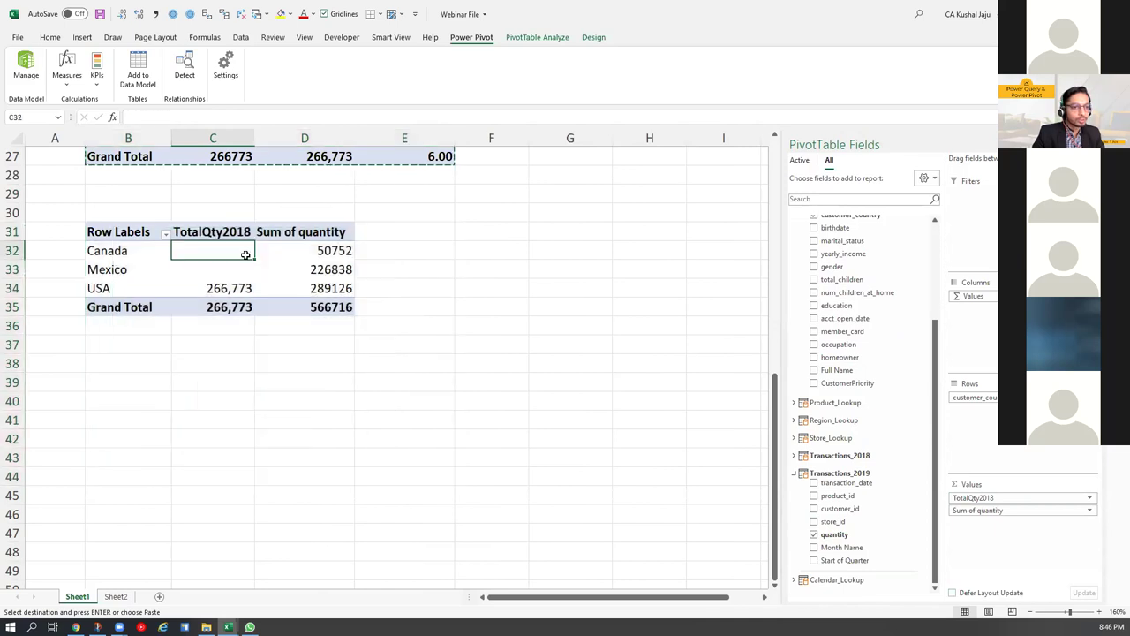
- Check the 2019 country quantities (Canada 50752, Mexico 226838, USA 289126) and totals against TotalQty2018
click(226, 288)
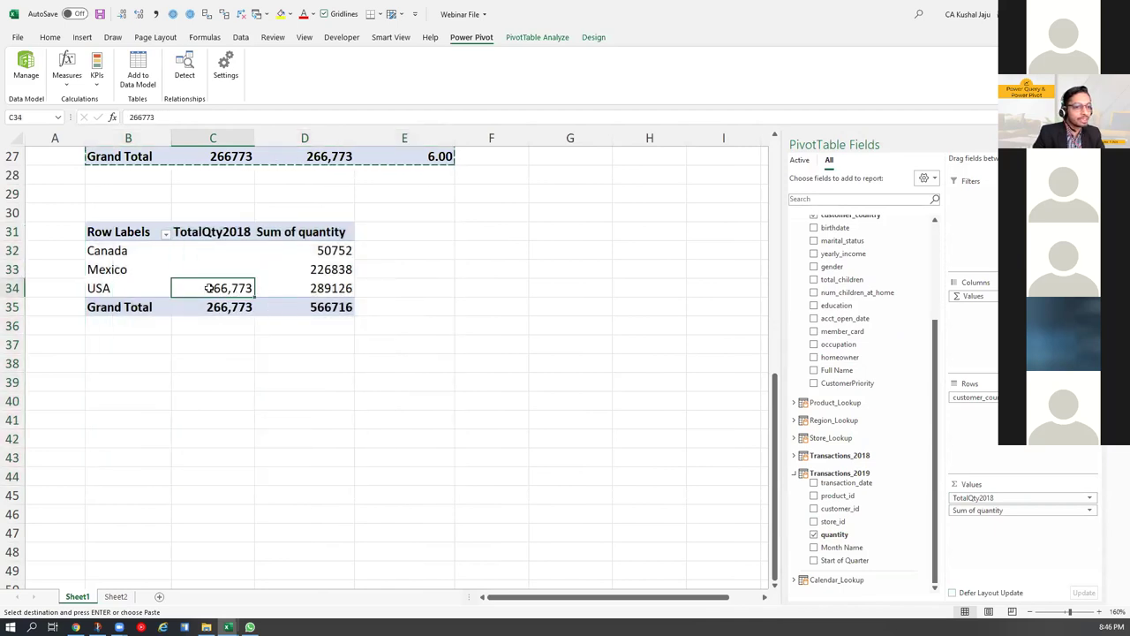
drag(318, 250, 320, 289)
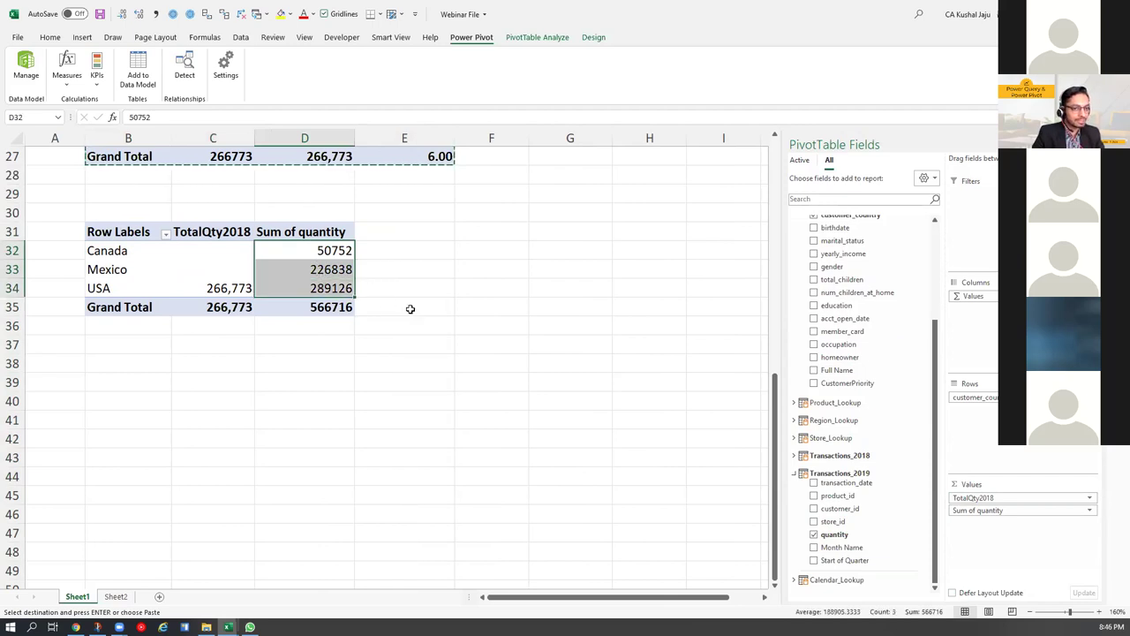
drag(224, 308, 295, 314)
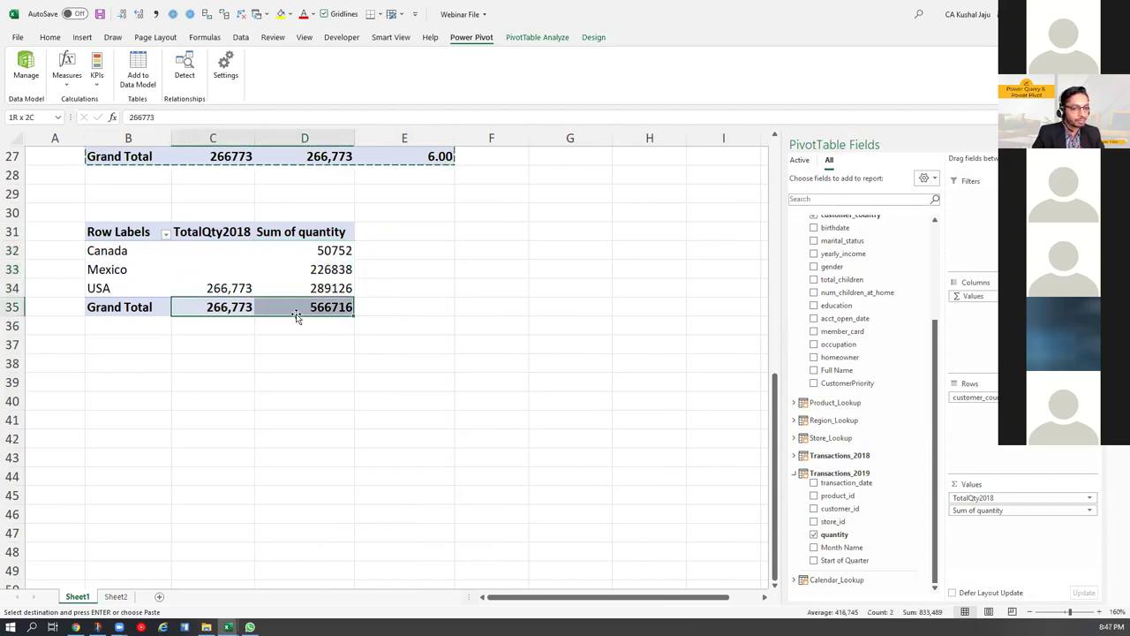
key(Escape)
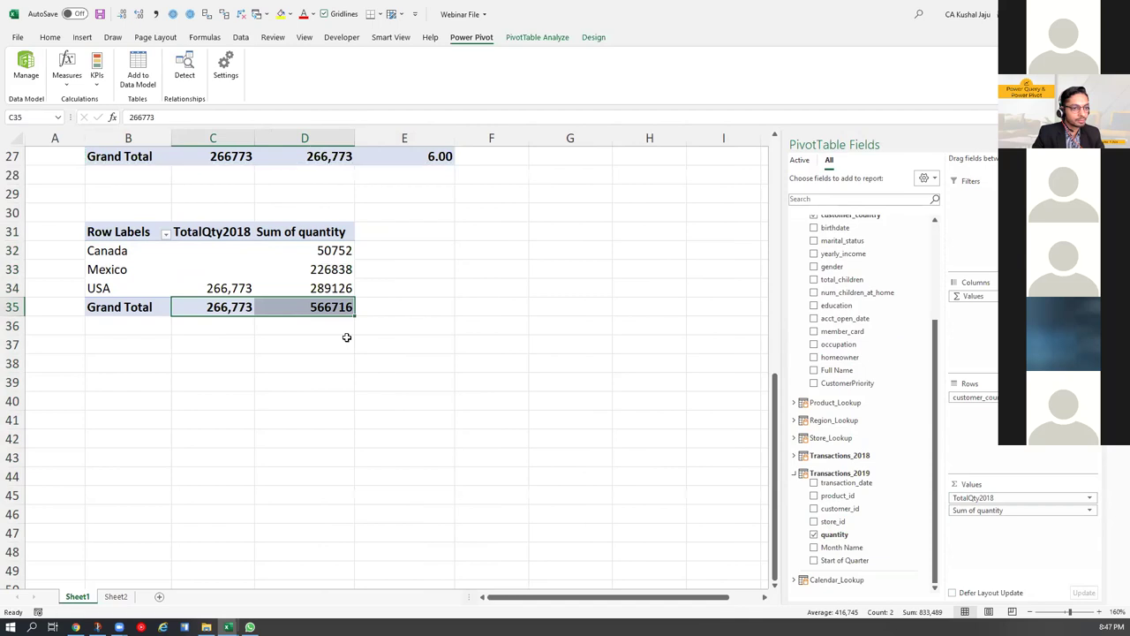
click(464, 306)
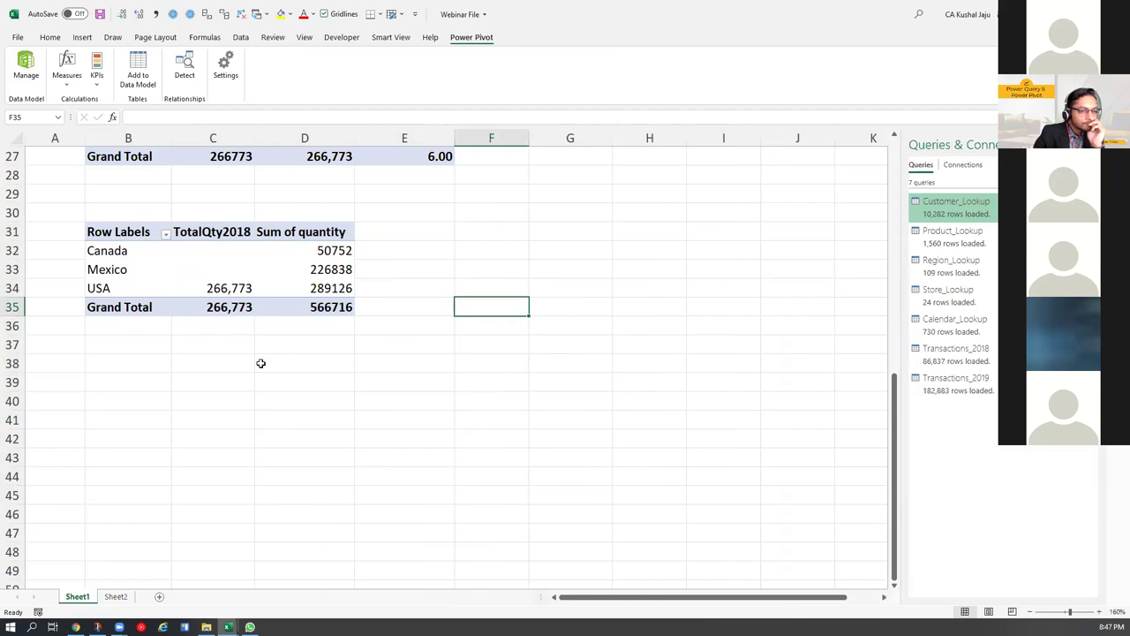
mouse_move(213, 251)
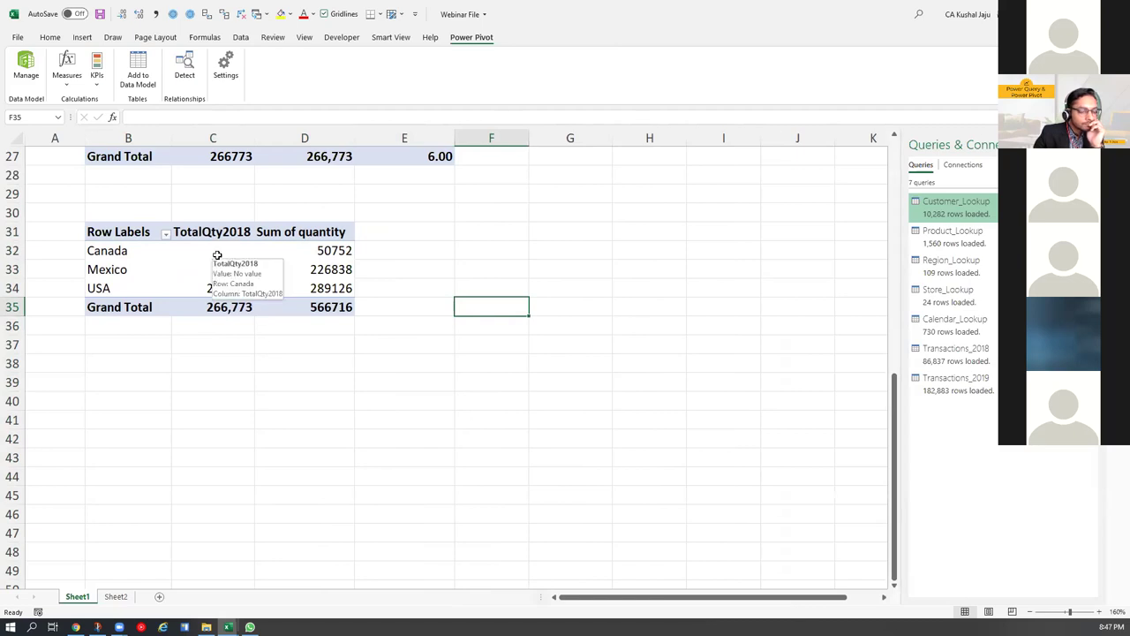
- In Diagram View, link Store_Lookup's store_id to Transactions_2019's store_id, then return to Excel
click(209, 247)
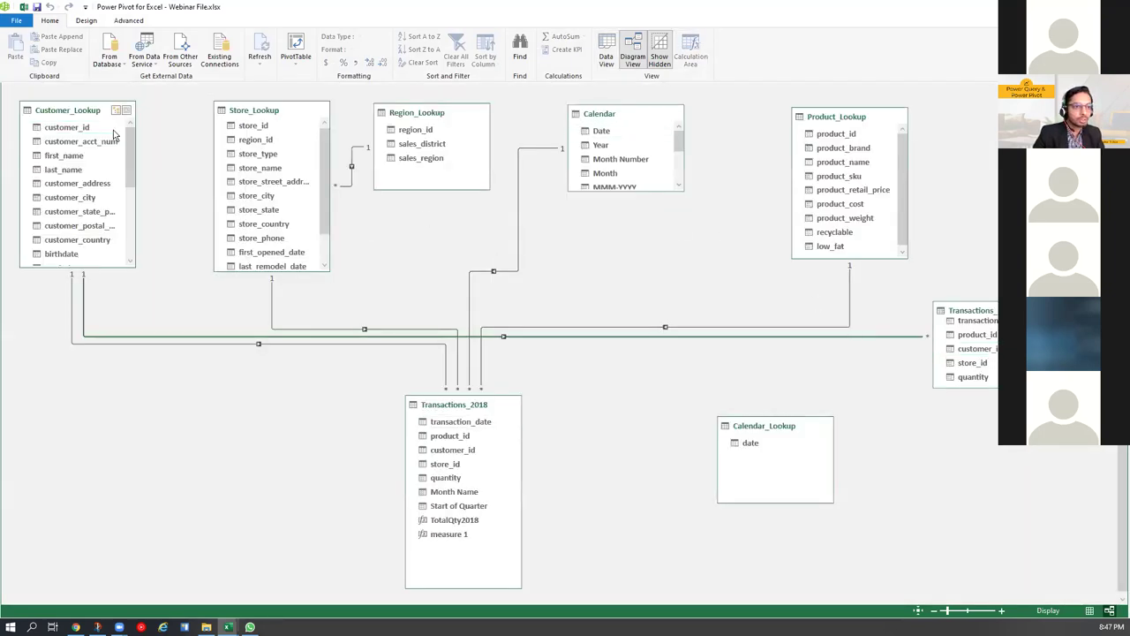
click(252, 126)
drag(858, 368, 975, 360)
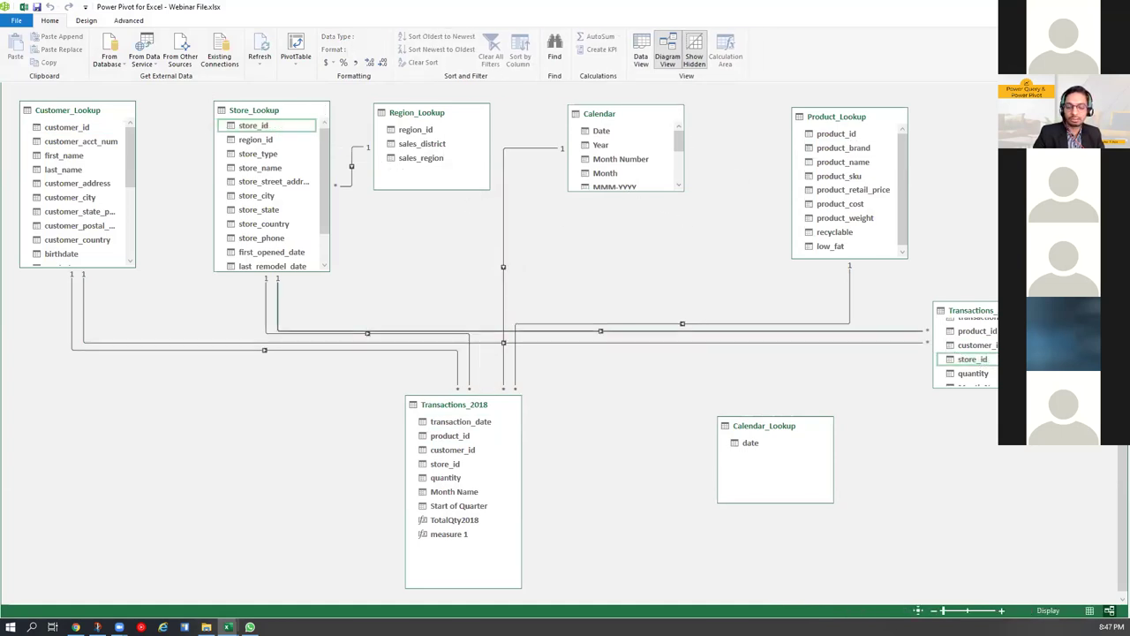
key(alt+Tab)
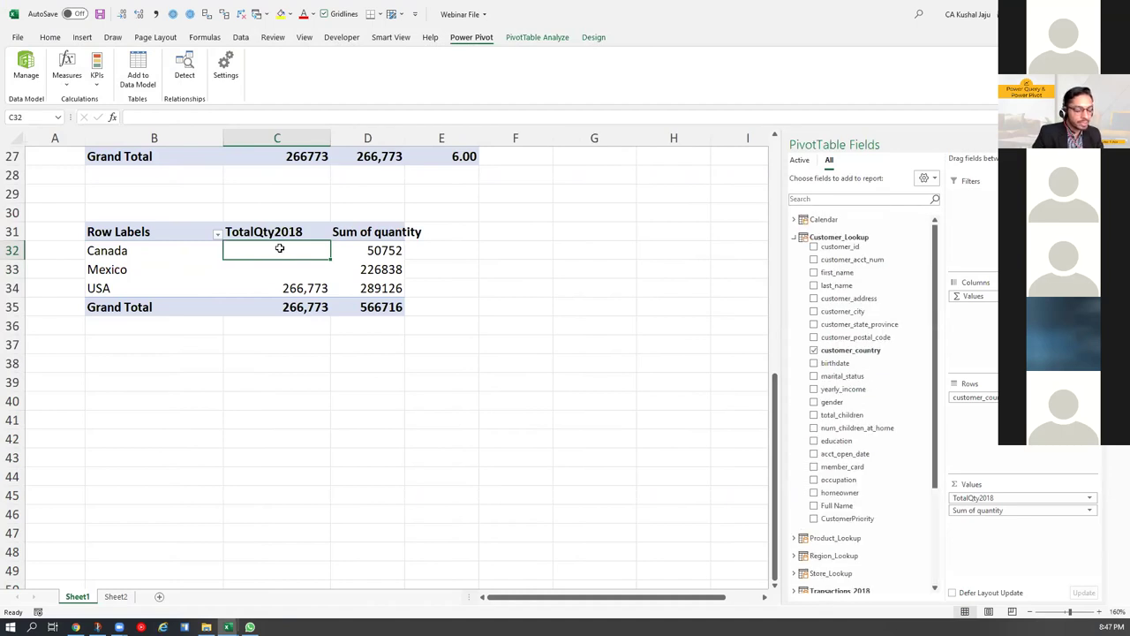
- From empty cell B36, start a new measure named CY vs PY
drag(110, 233, 352, 304)
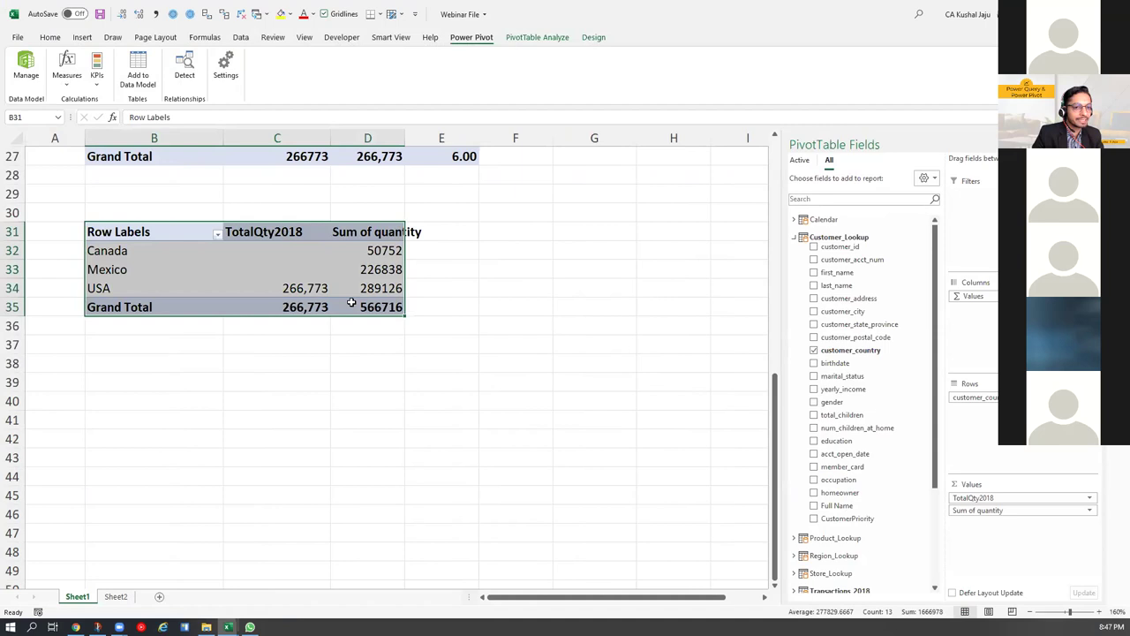
click(423, 323)
click(179, 326)
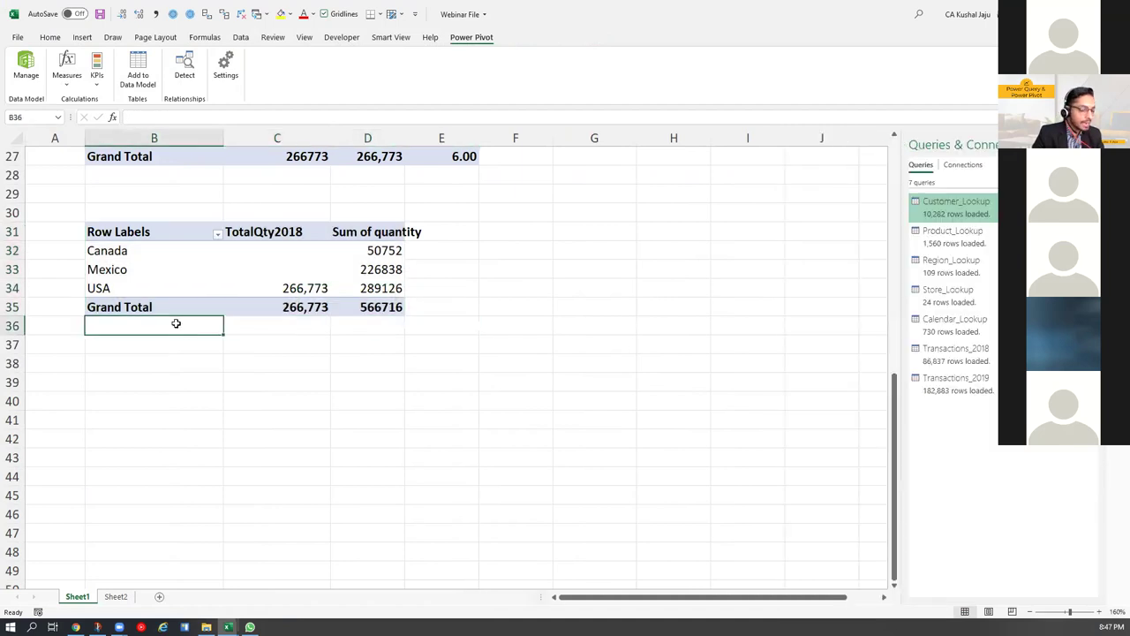
click(77, 78)
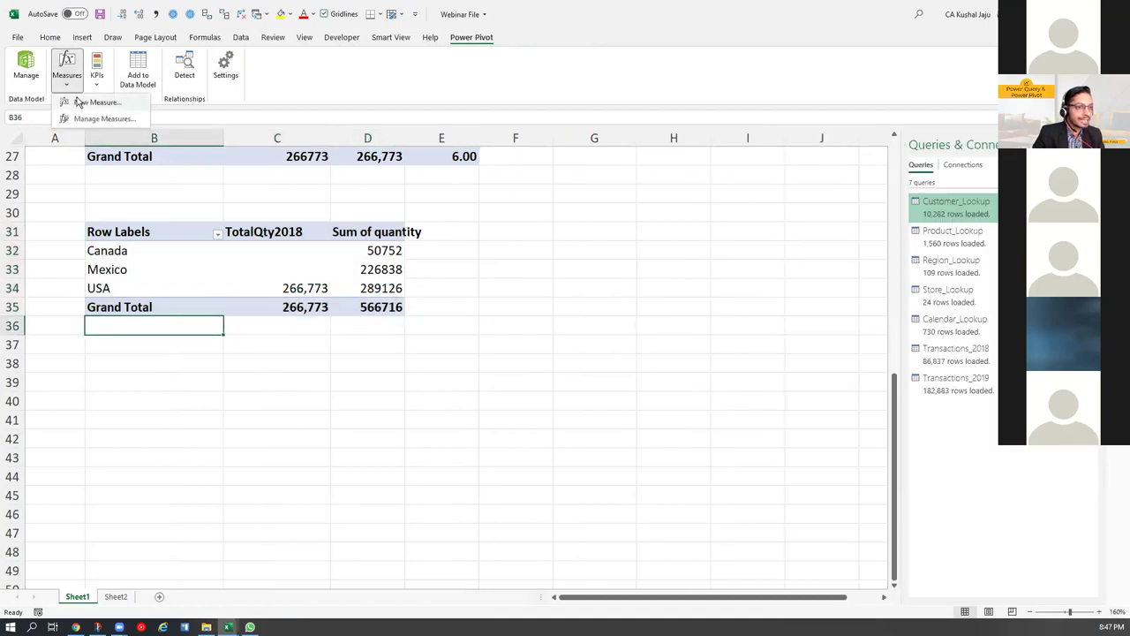
click(84, 99)
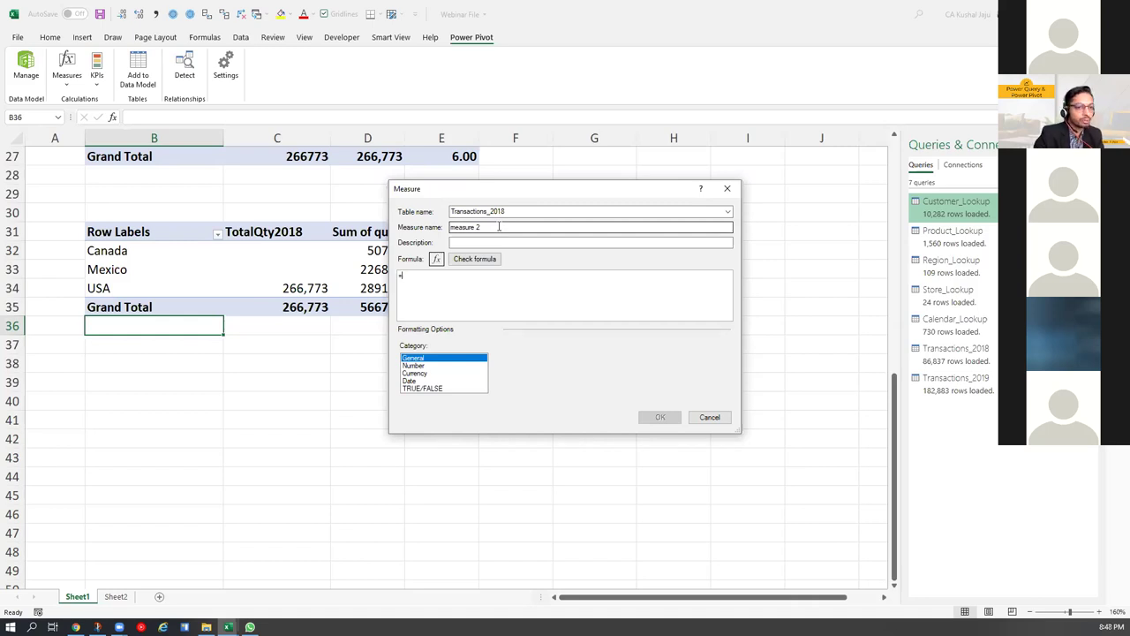
drag(499, 227, 455, 227)
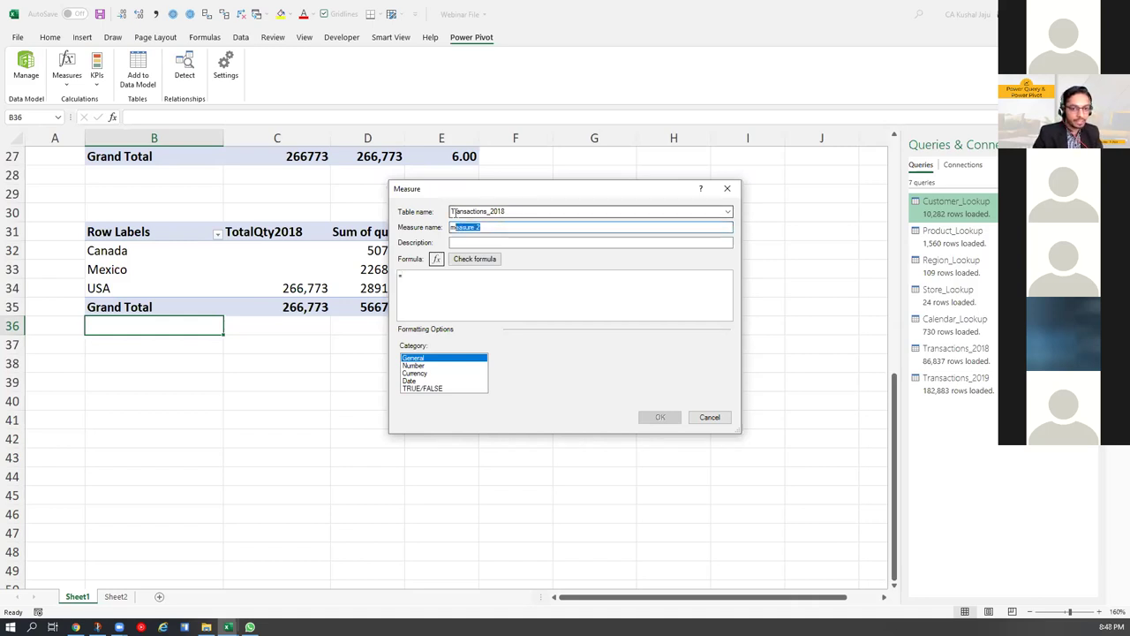
key(BackSpace)
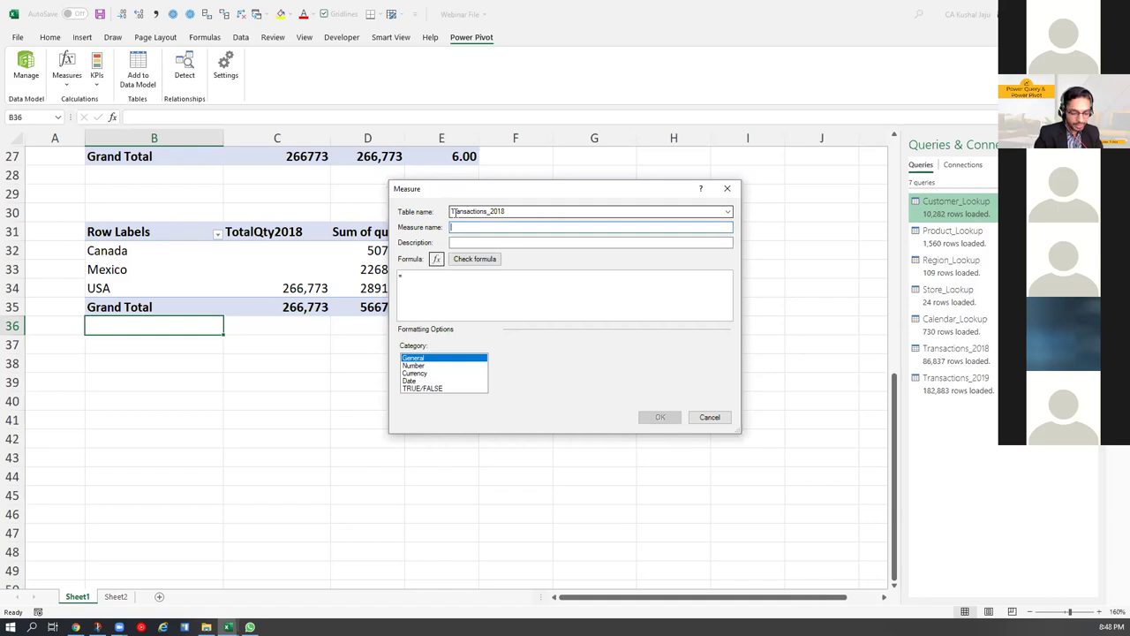
text(Total)
key(ctrl+a)
text(CY)
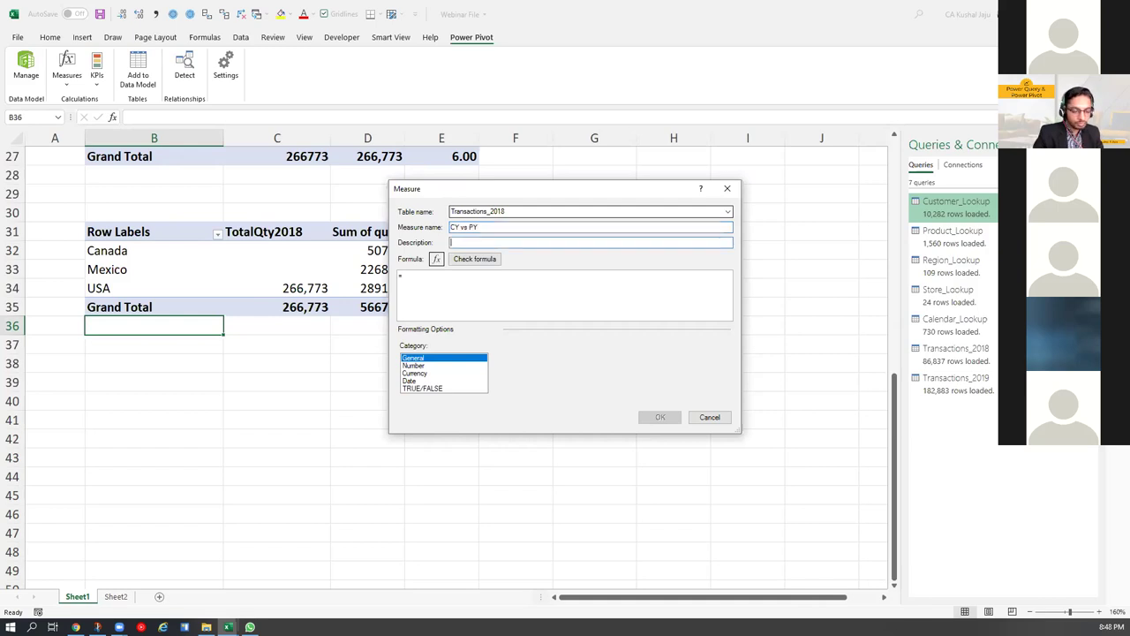
key(BackSpace)
key(BackSpace)
key(Tab)
key(Tab)
key(shift+Tab)
key(shift+Tab)
key(Tab)
key(Tab)
- Enter the formula =SUM(Transactions_2019[quantity])-SUM(Transactions_2018[quantity])
key(Tab)
text(sum)
key(Tab)
text(2)
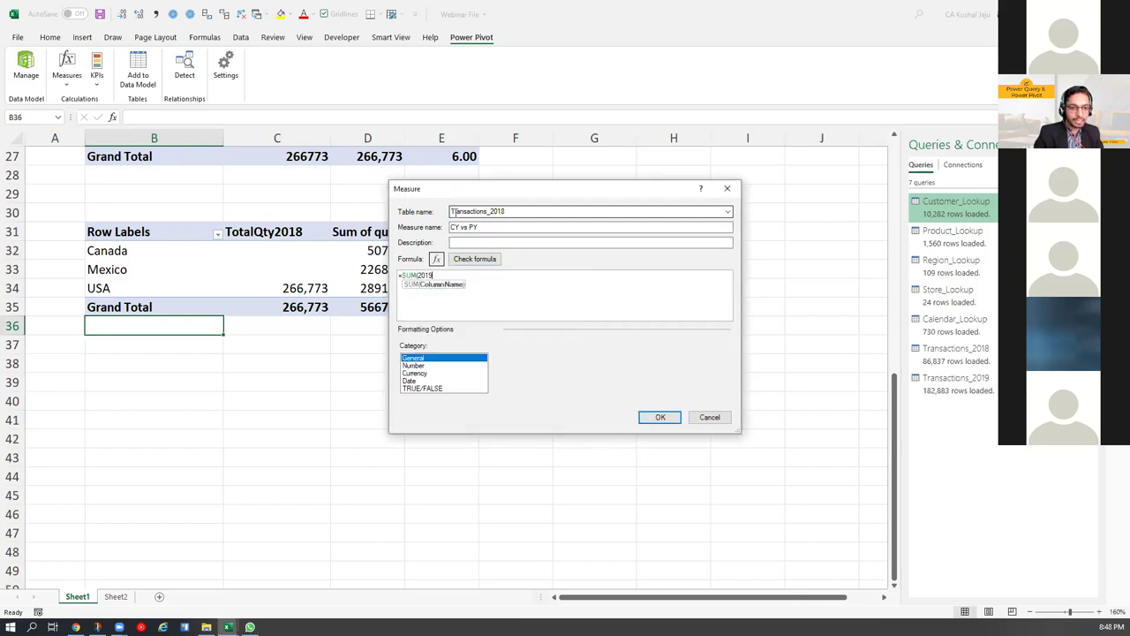
key(BackSpace)
key(BackSpace)
key(BackSpace)
text(qu)
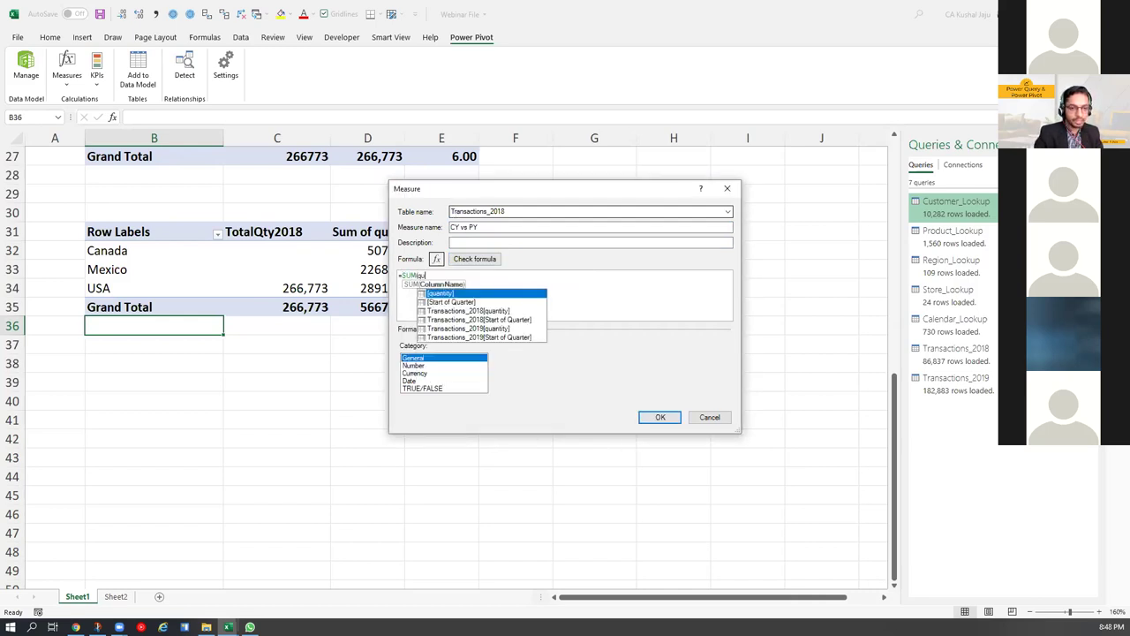
text(n)
key(BackSpace)
text(a)
key(Down)
key(Down)
key(Down)
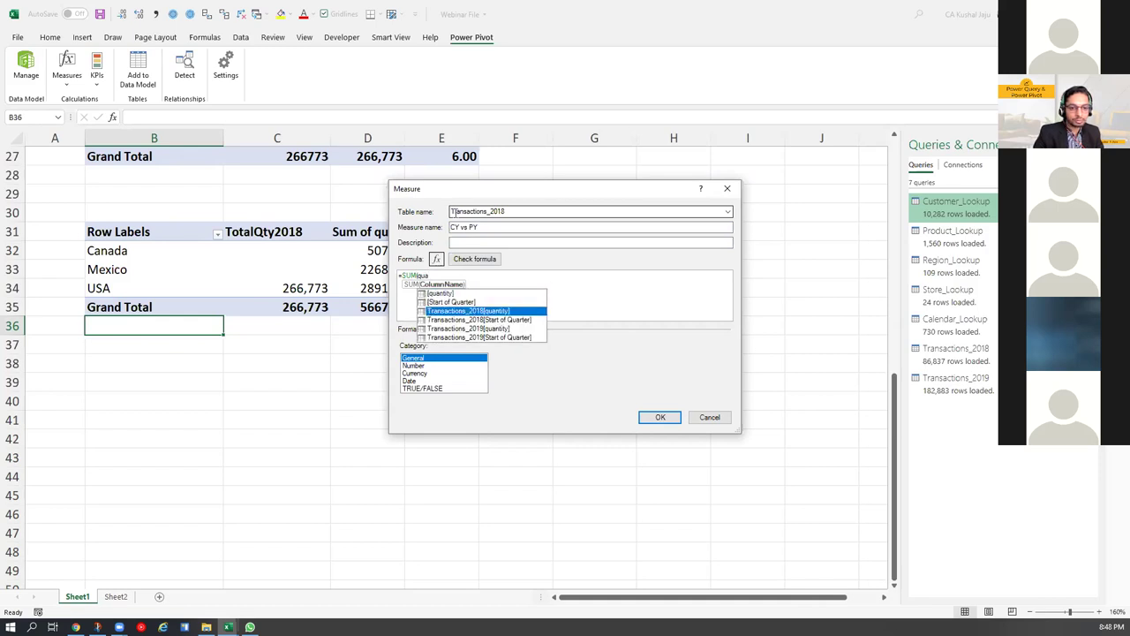
key(Down)
key(Down)
key(Tab)
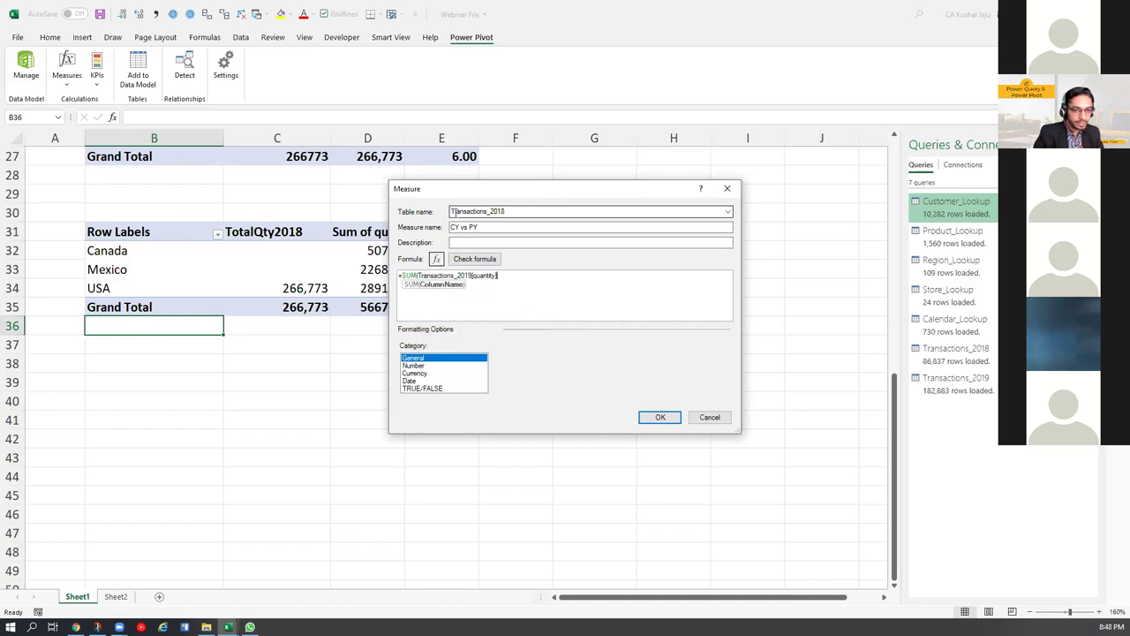
text()-SU)
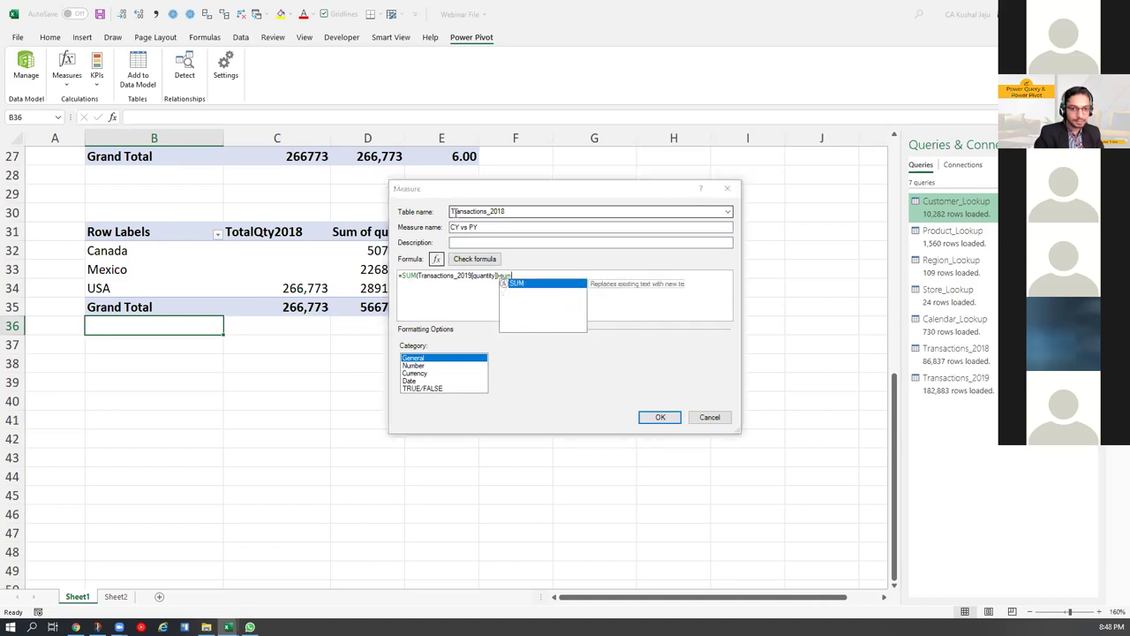
text(M(qun)
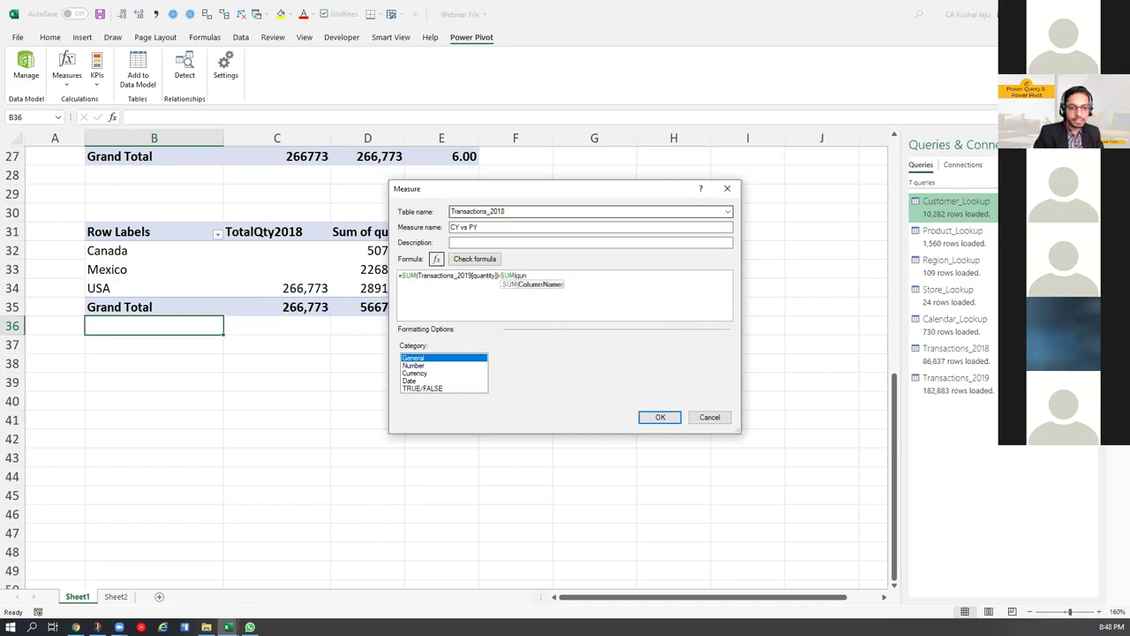
key(BackSpace)
key(Down)
key(Down)
key(Tab)
text())
- Check the formula, format it as Decimal Number with 0 places and thousands separator, and save
click(465, 261)
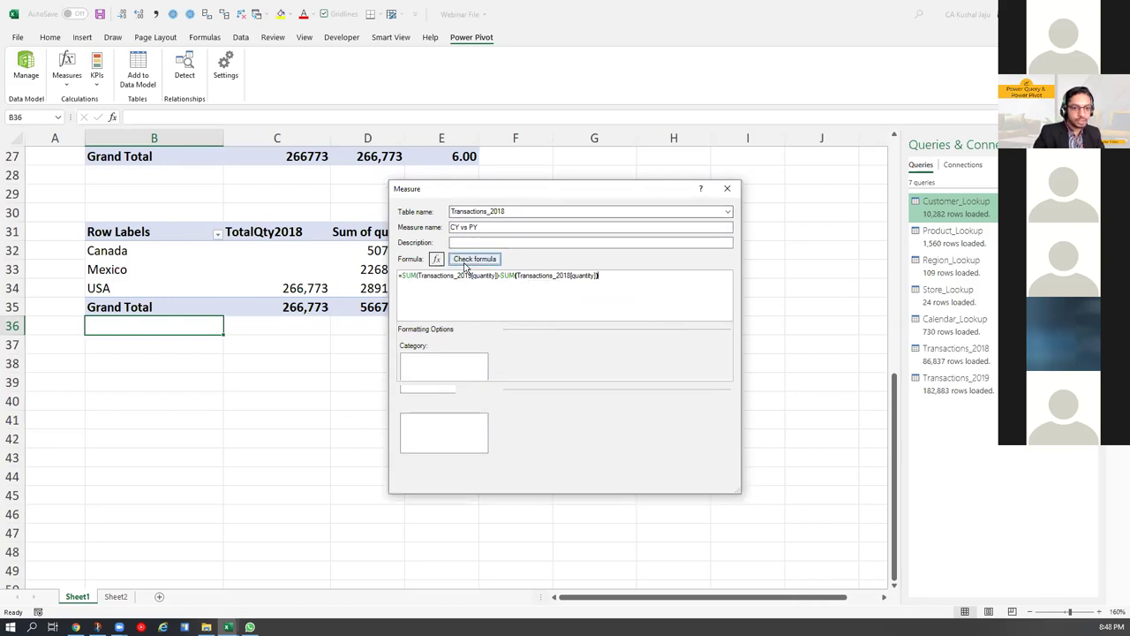
click(433, 426)
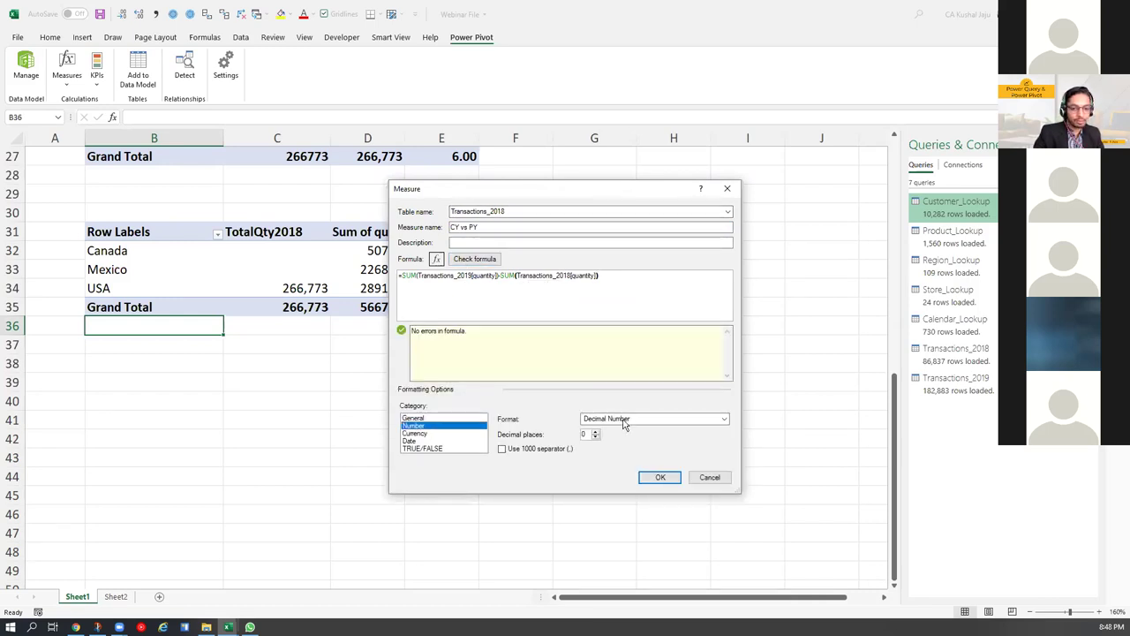
click(623, 420)
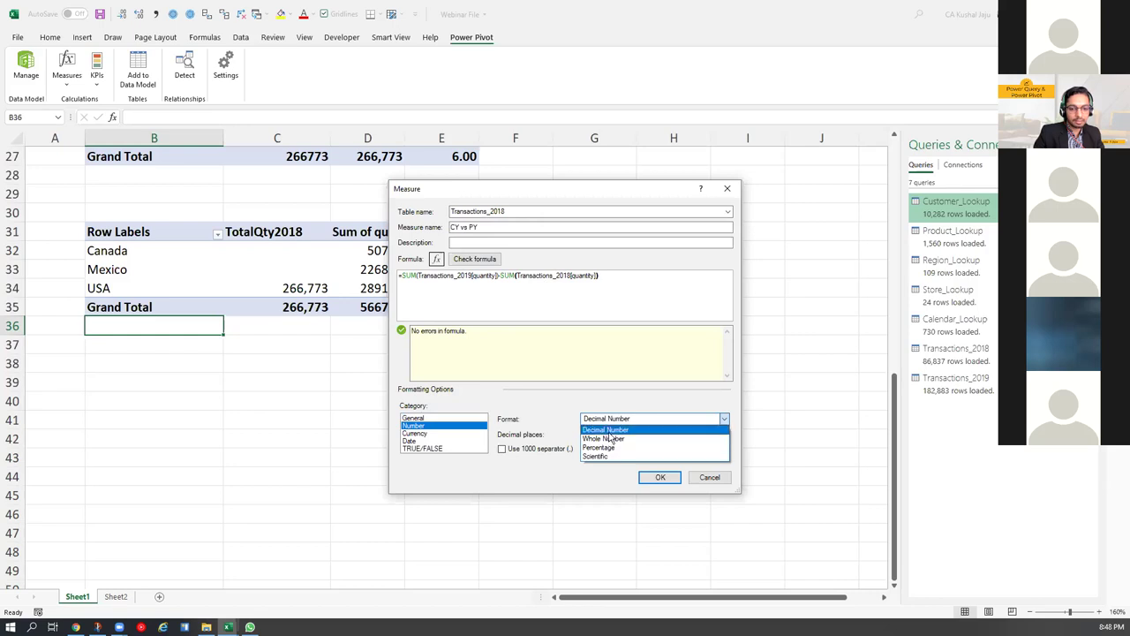
click(606, 430)
click(521, 450)
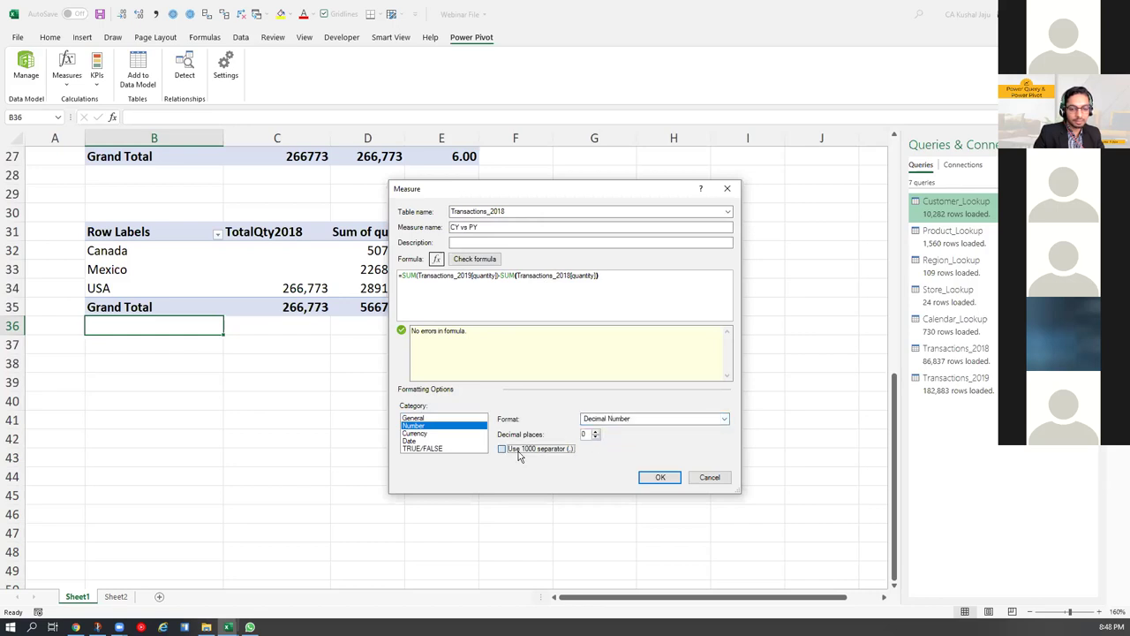
click(661, 477)
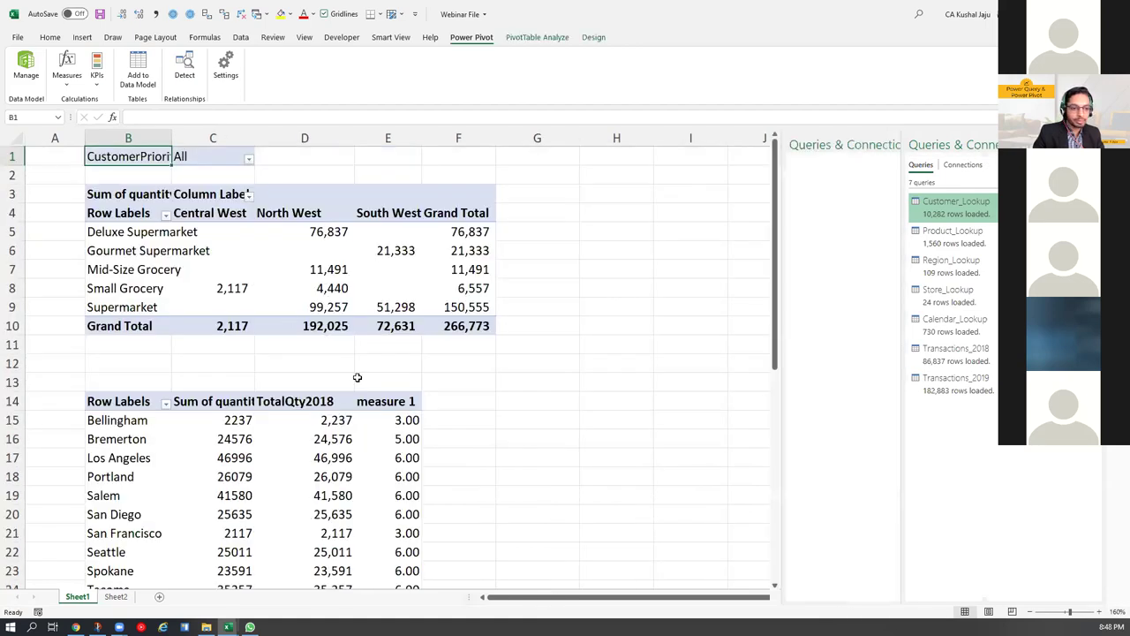
- Copy the country pivot table and paste the duplicate at B37
scroll(358, 375, down, 7)
scroll(204, 303, down, 7)
scroll(181, 301, up, 5)
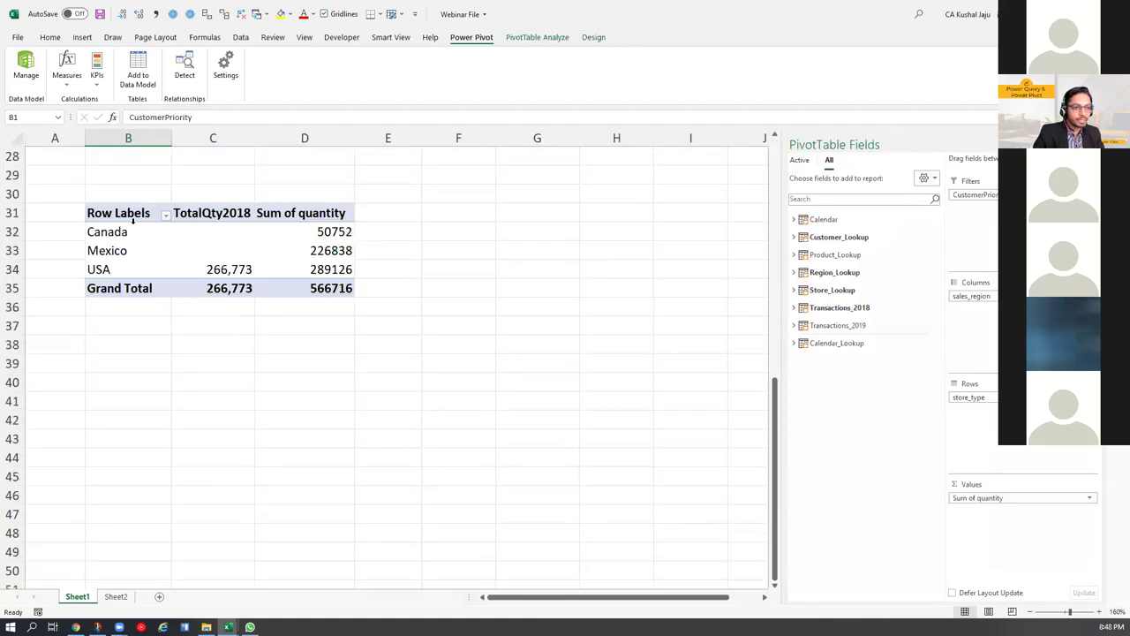
key(ctrl+a)
key(ctrl+c)
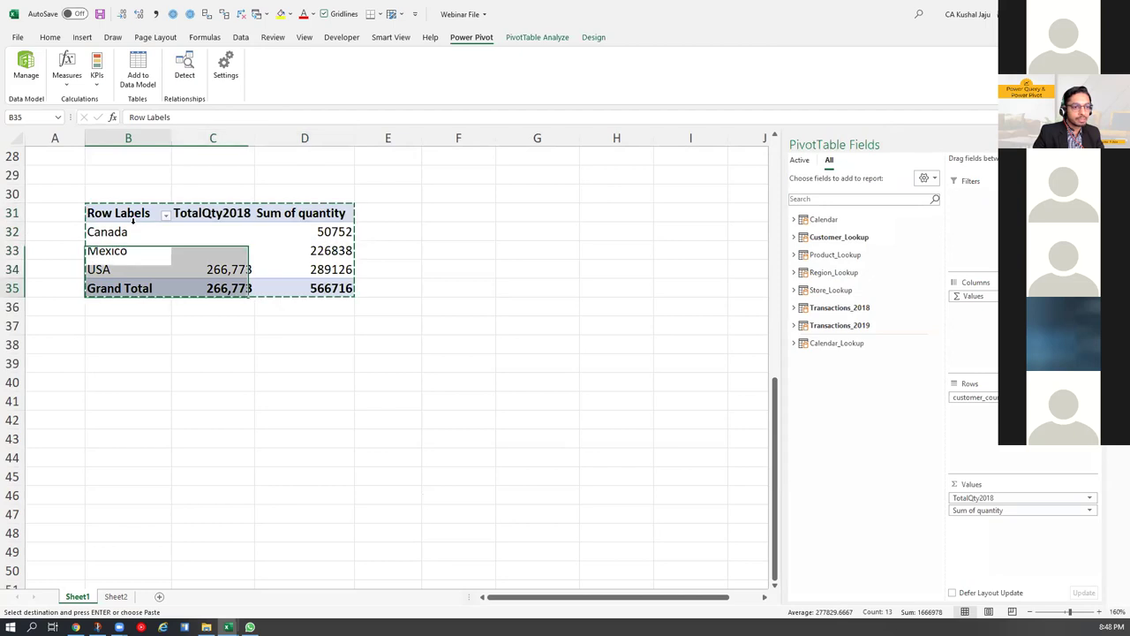
click(128, 306)
key(Down)
key(ctrl+v)
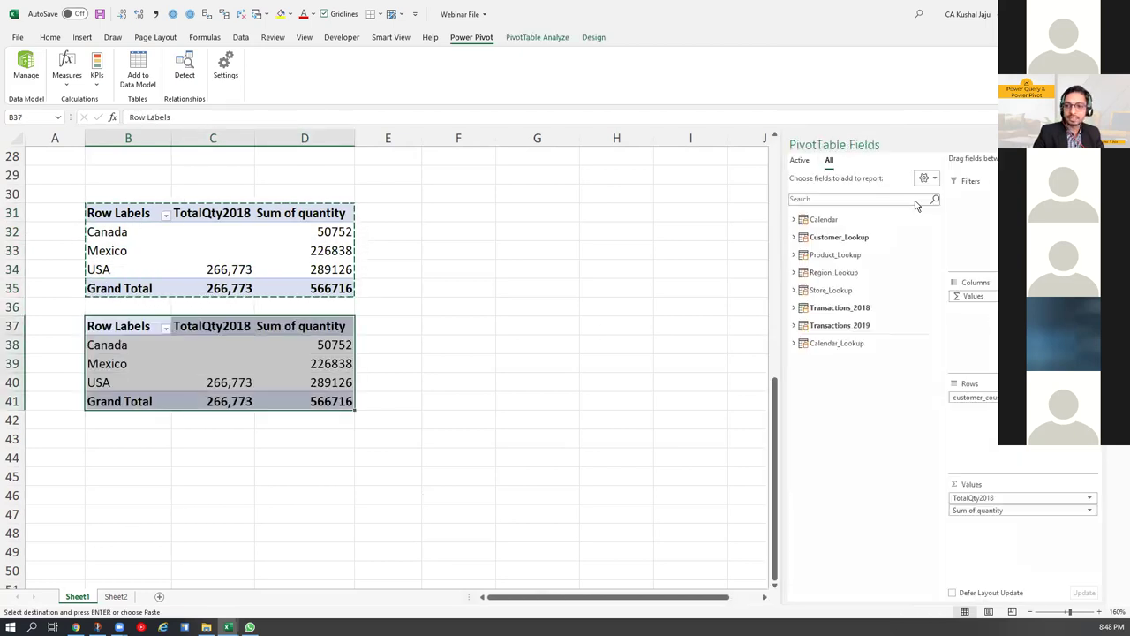
- Add CY vs PY to the copy's values and check Canada 50,752, Mexico 226,838, USA 22,353
click(793, 309)
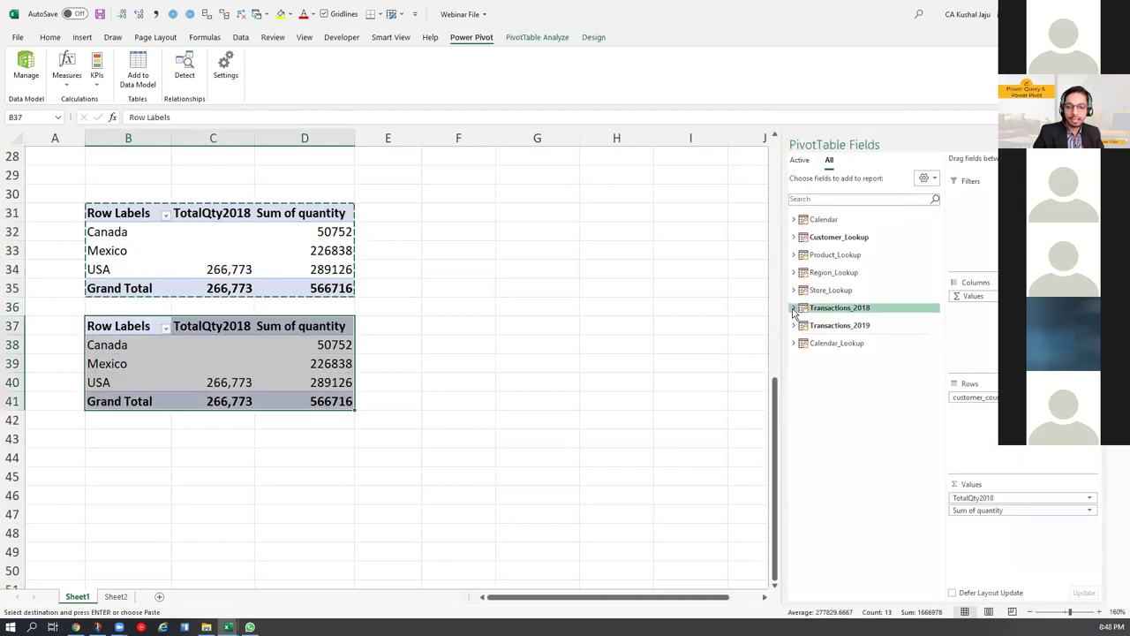
click(793, 309)
mouse_move(843, 433)
mouse_down()
mouse_move(1031, 554)
mouse_move(1022, 539)
mouse_up()
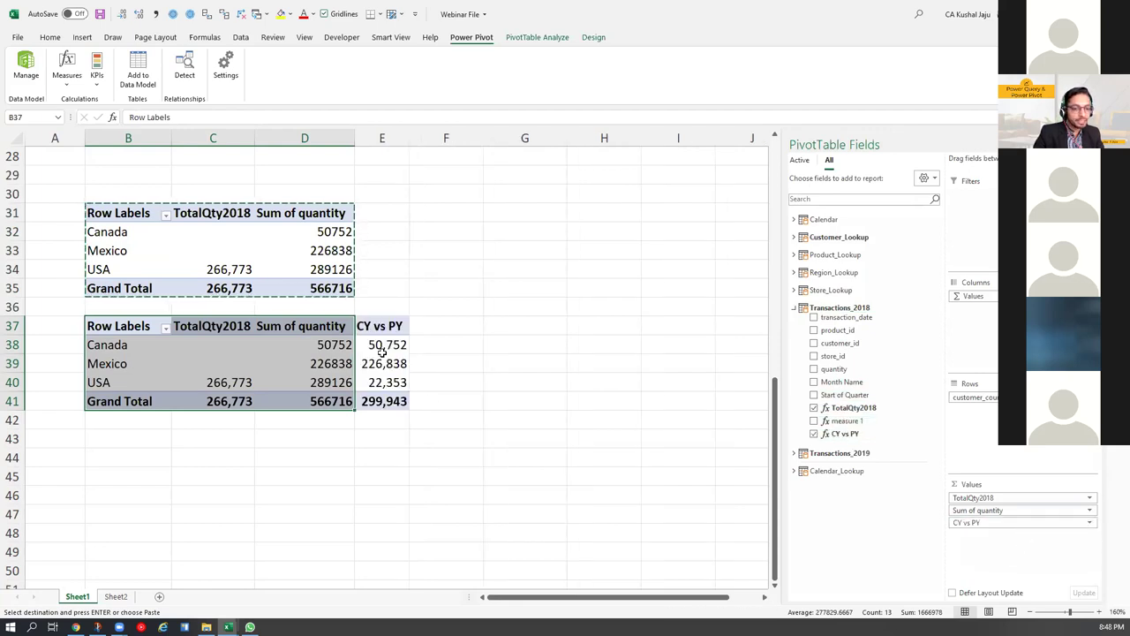
click(381, 351)
key(Down)
key(Up)
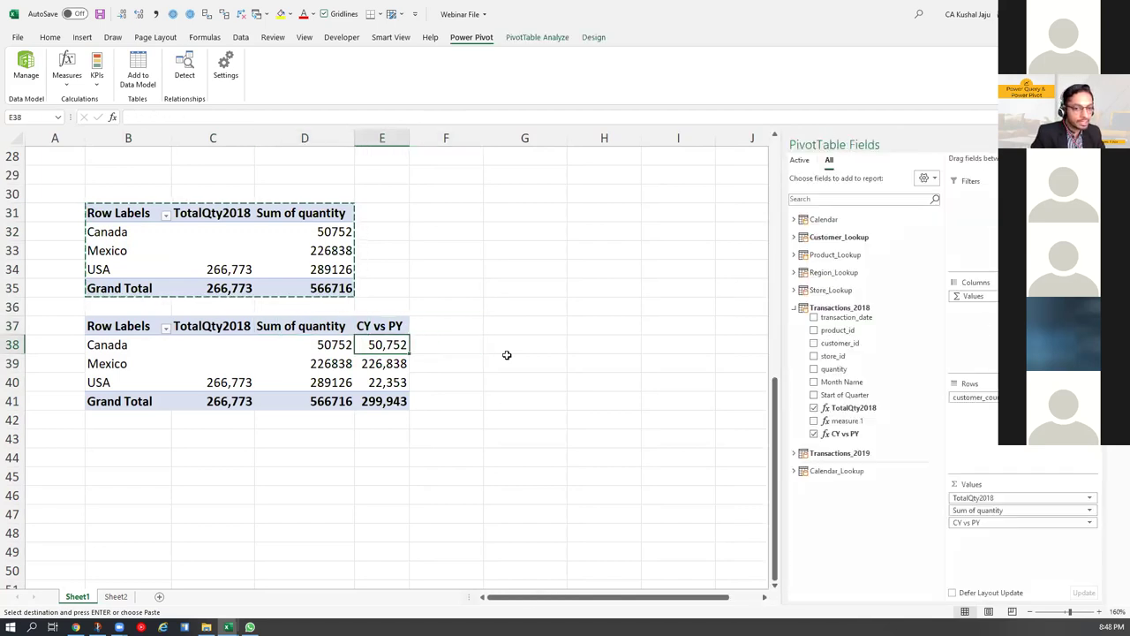
key(Down)
key(Down)
key(Left)
key(Right)
key(Up)
key(Up)
key(Escape)
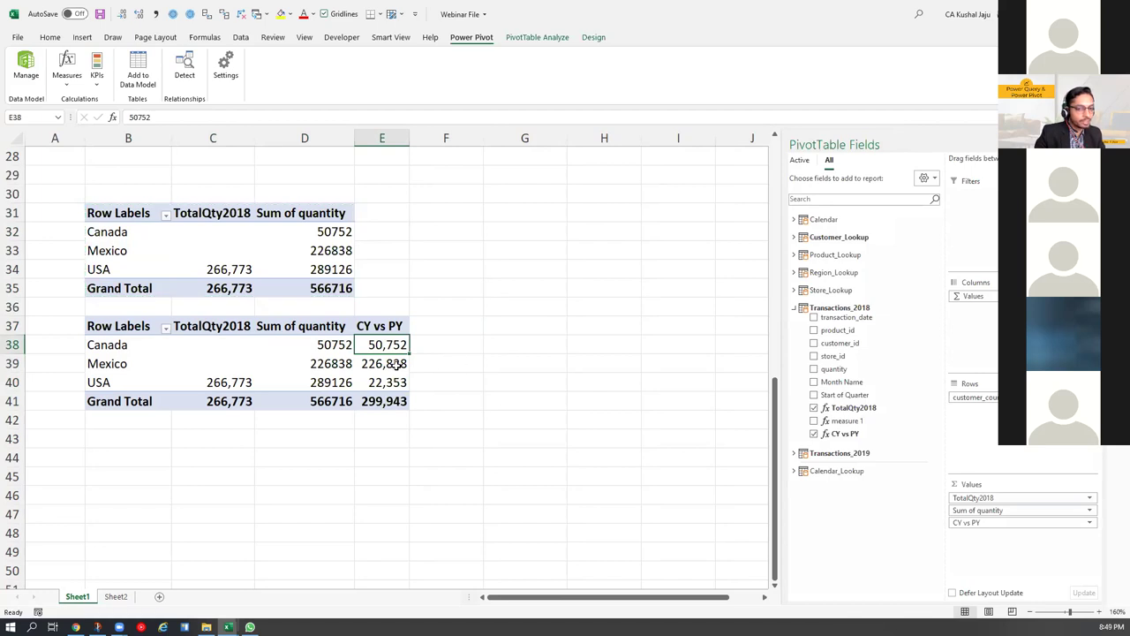
- Save the workbook
click(425, 344)
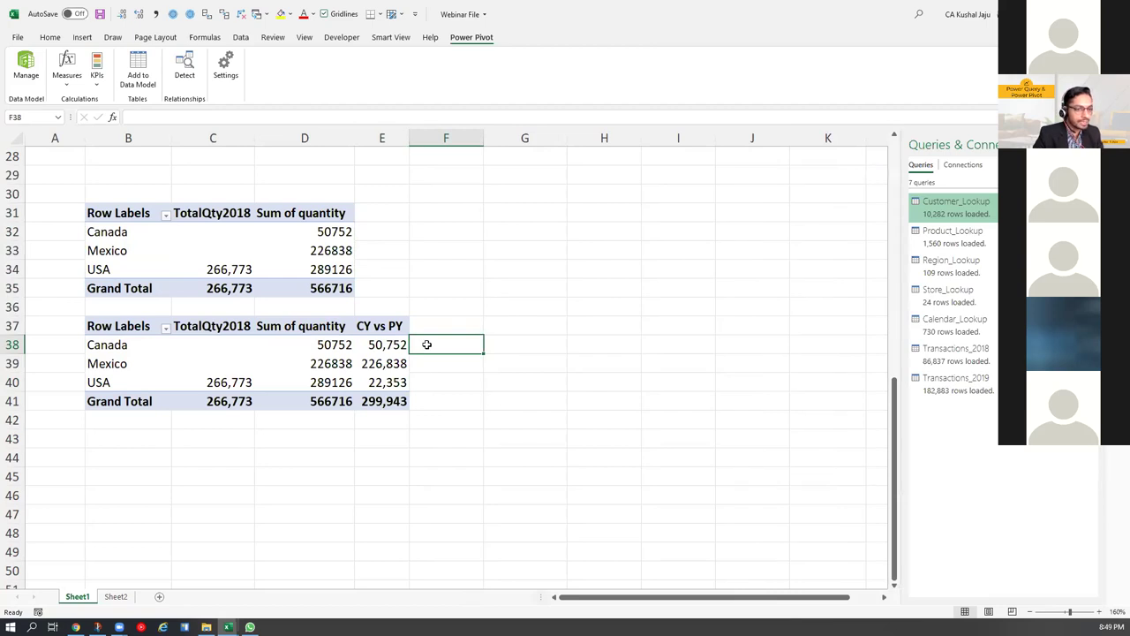
key(Left)
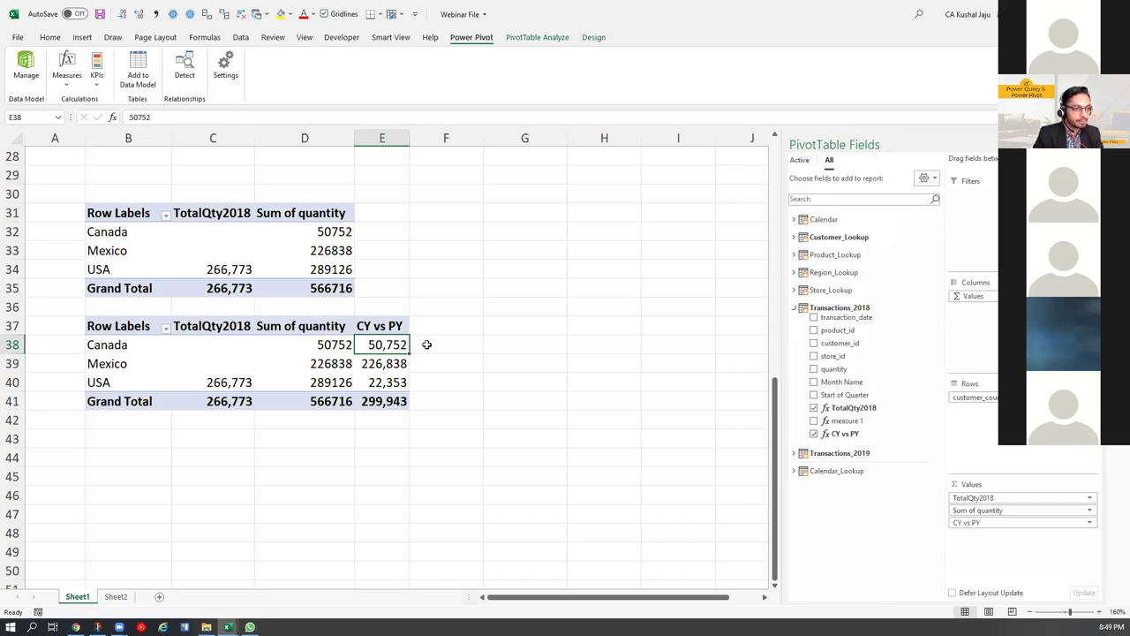
click(479, 346)
key(ctrl+s)
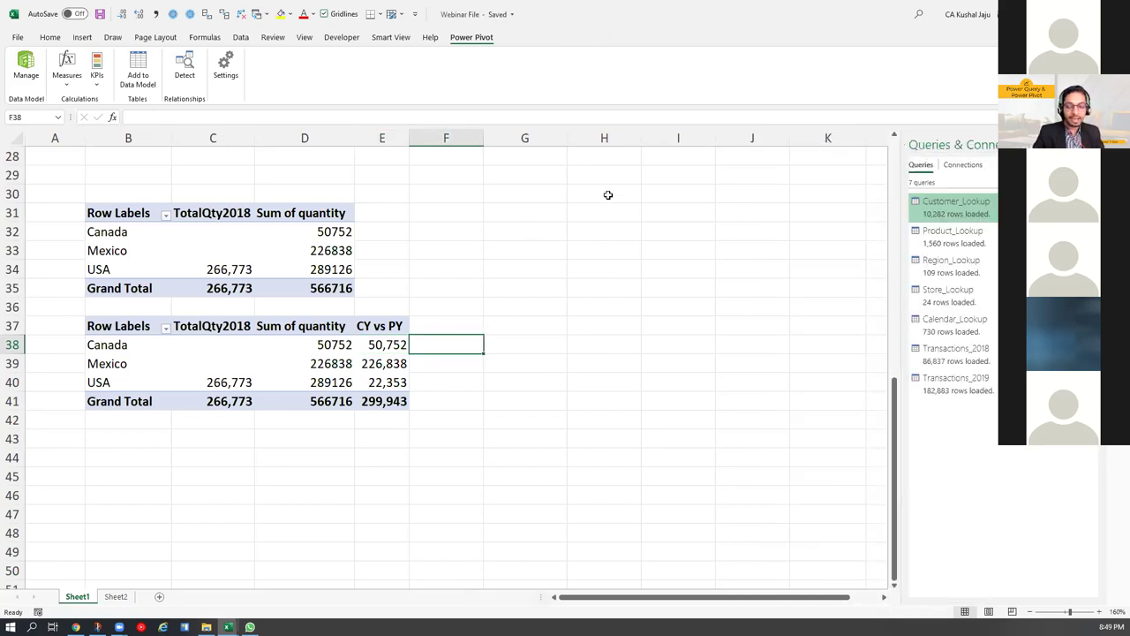
click(497, 404)
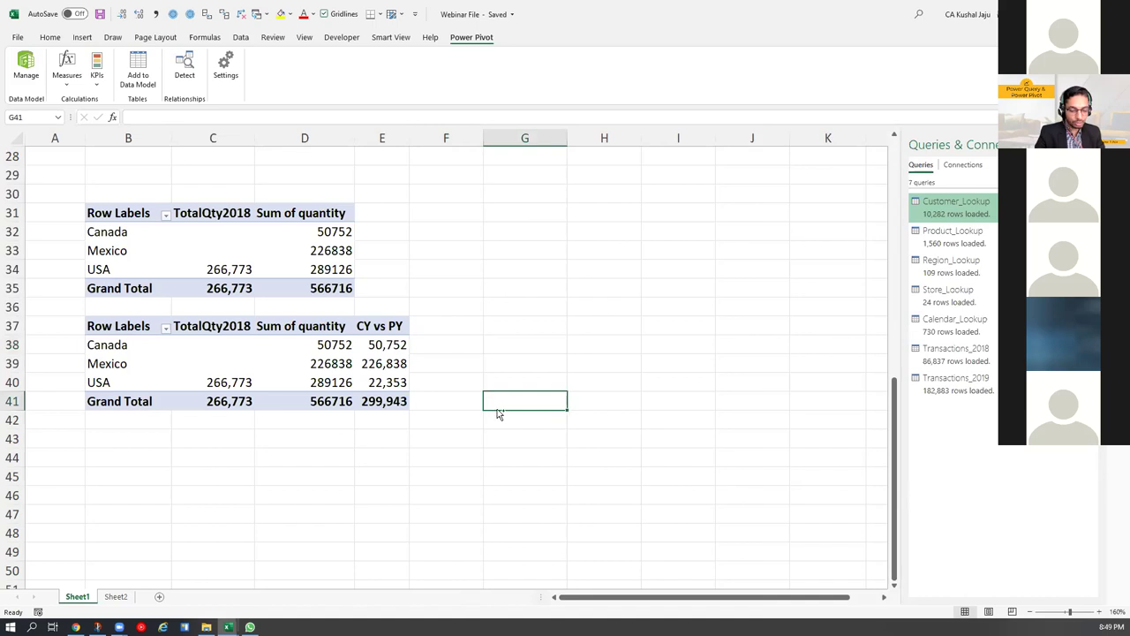
- Create blank workbook Book4, collapse its ribbon, and switch between it and the webinar workbook
key(ctrl+n)
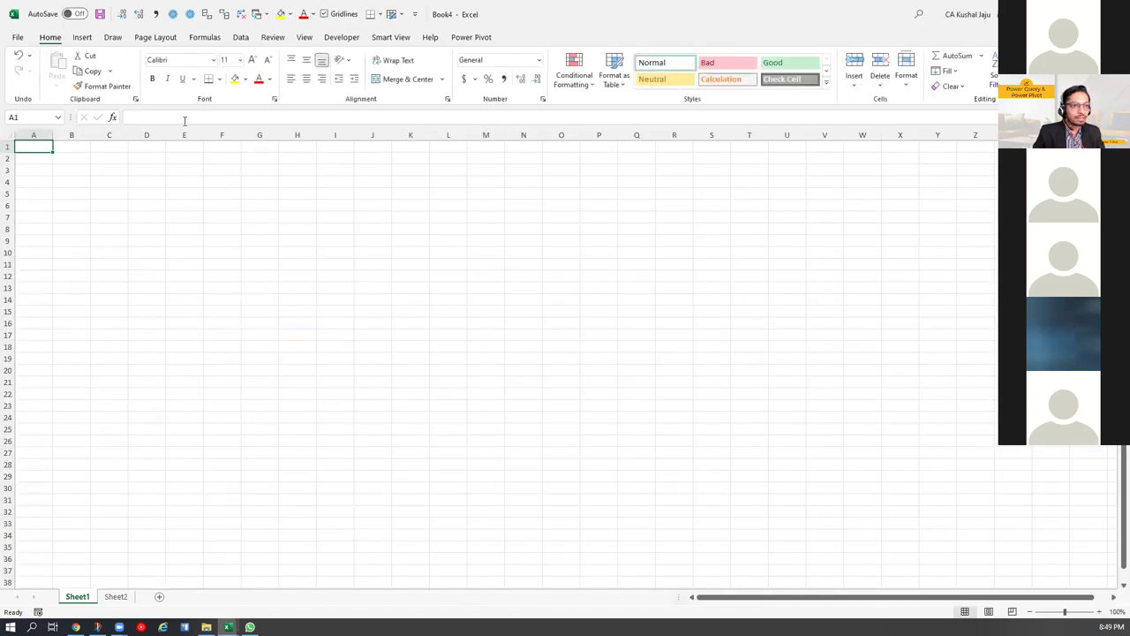
double_click(51, 41)
click(206, 182)
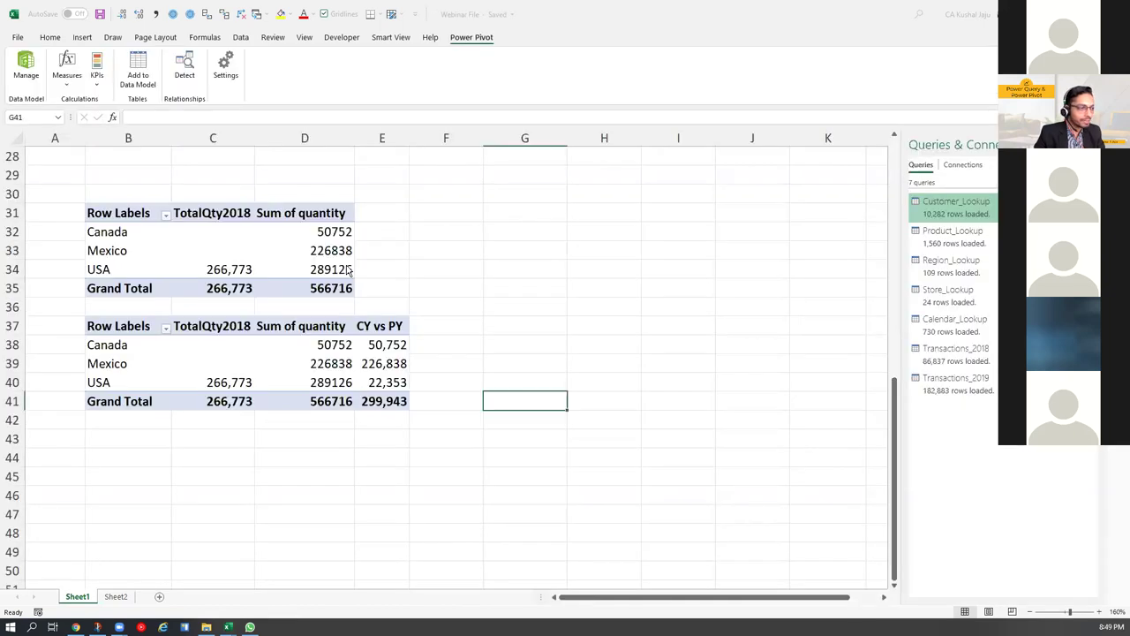
key(alt+Tab)
click(434, 244)
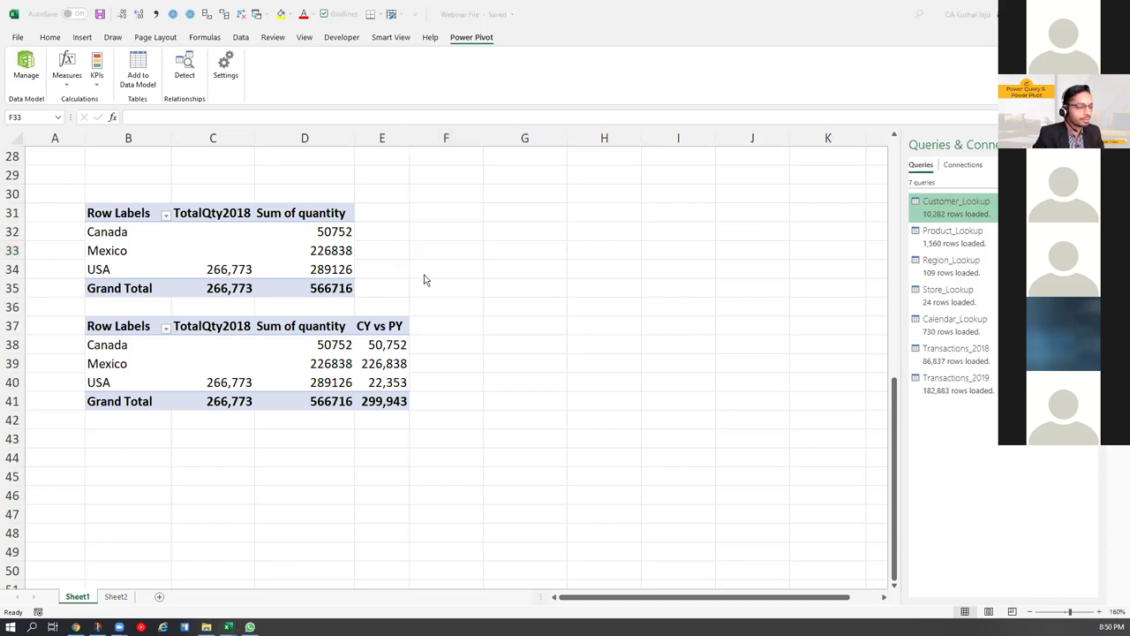
key(alt+Tab)
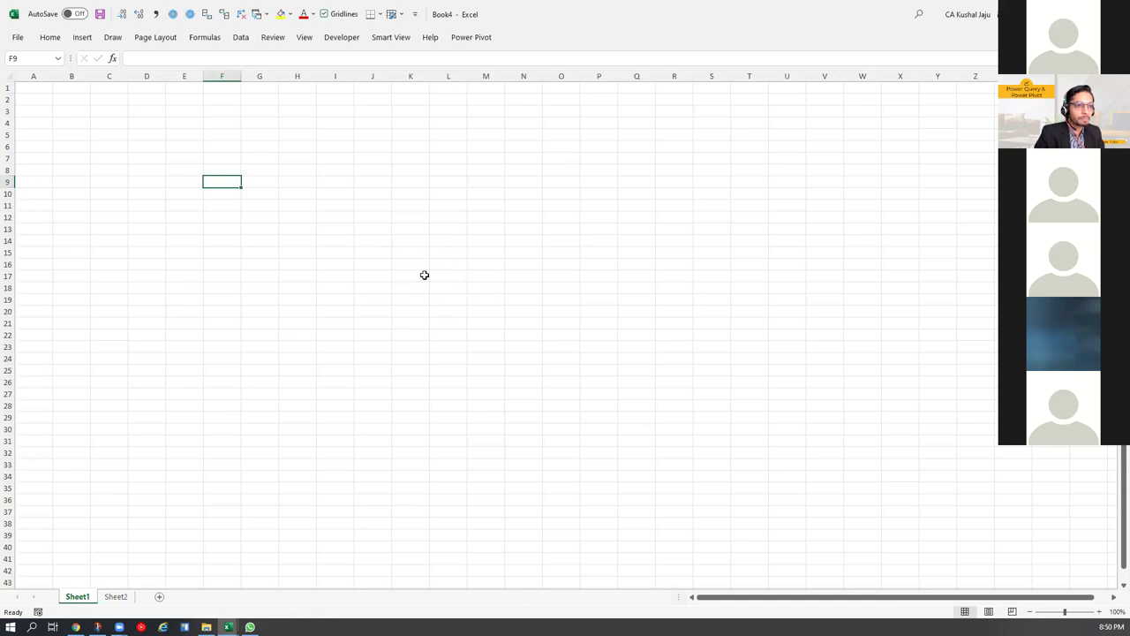
- Jump between A1 and the last row 1048576 of the blank sheet, then go to Sheet2
key(ctrl+Home)
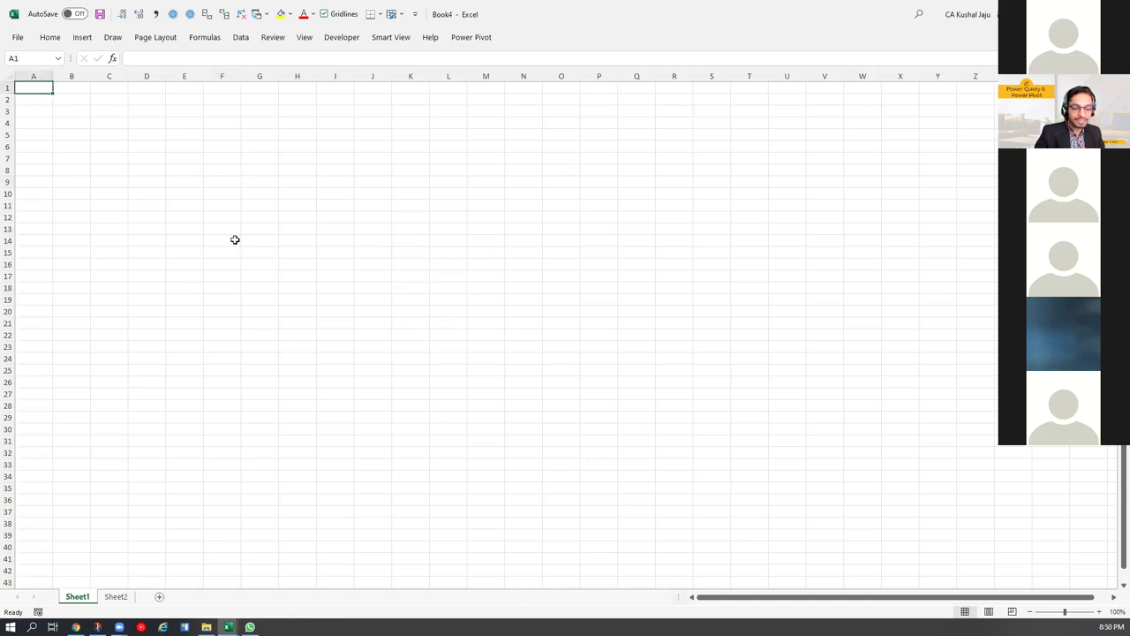
key(ctrl+Down)
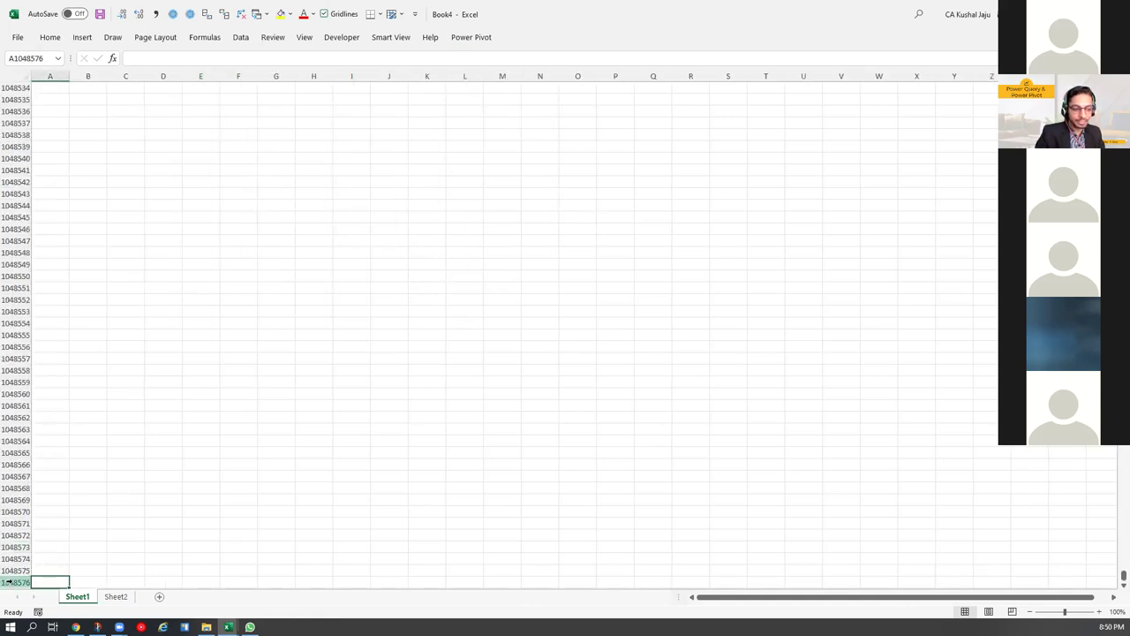
click(7, 582)
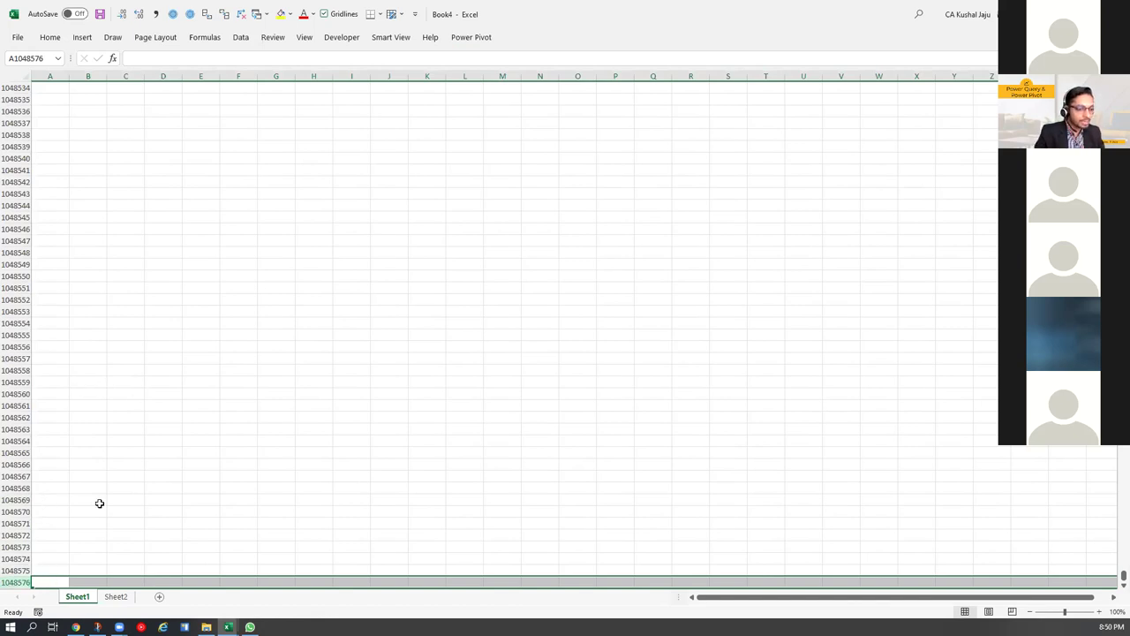
click(161, 355)
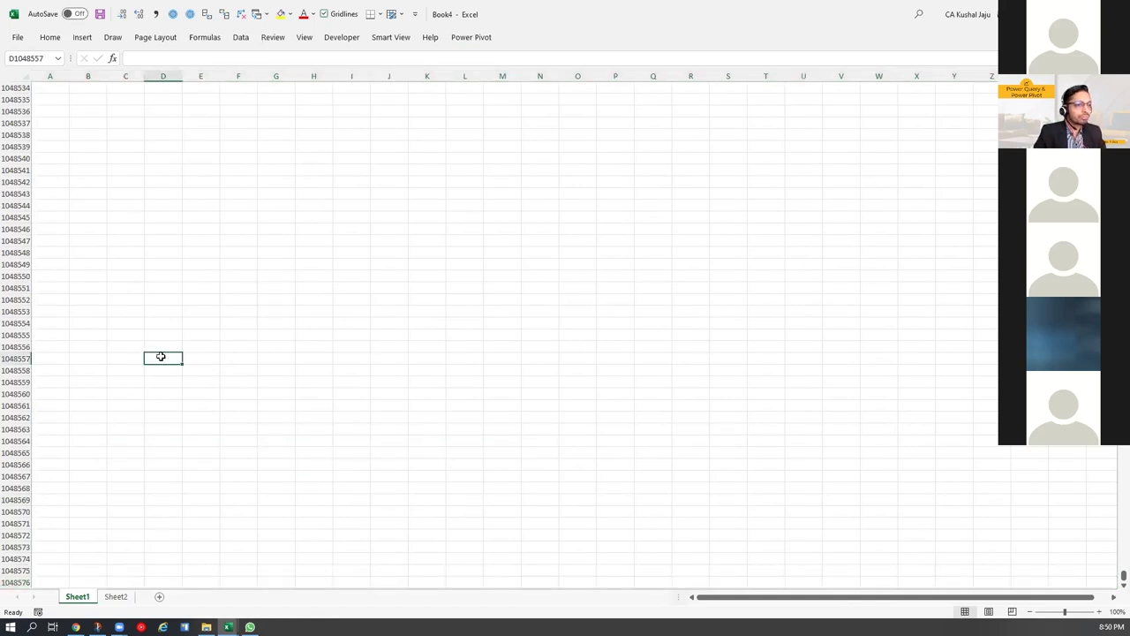
key(ctrl+Home)
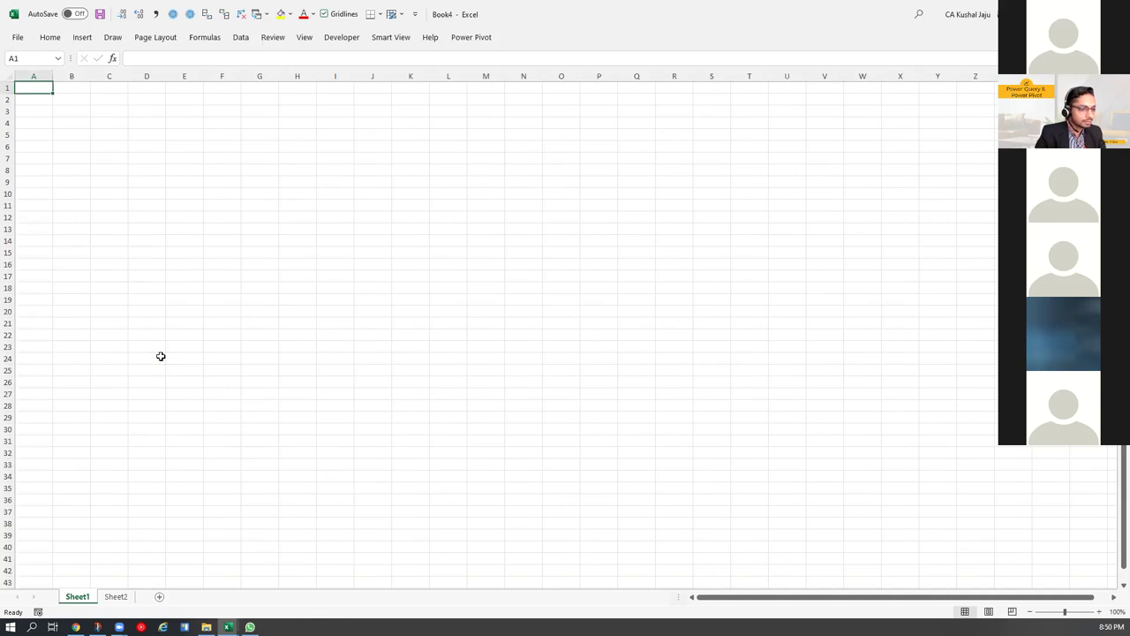
key(ctrl+Down)
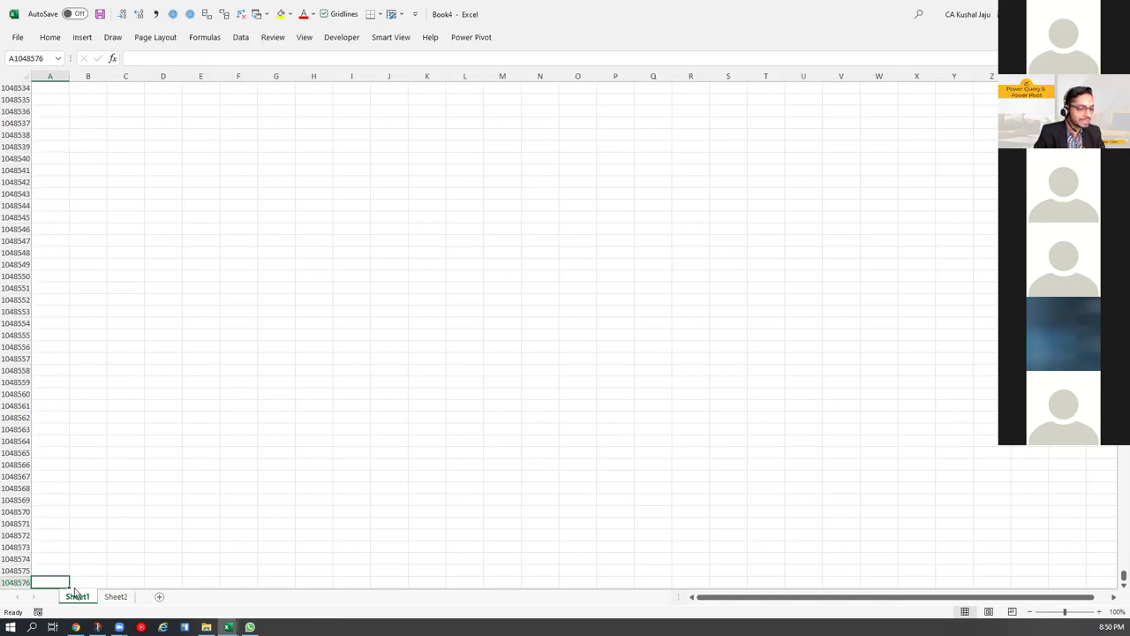
click(116, 597)
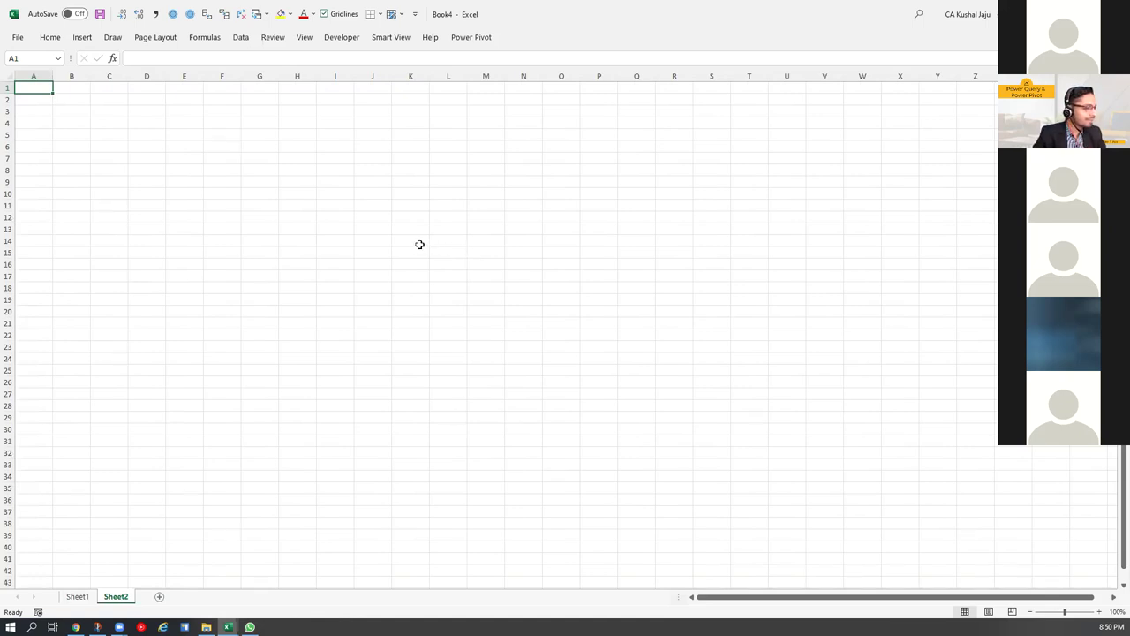
- Import the Sample Text file as Text/CSV and open it in Power Query Editor for transforming
click(240, 38)
click(22, 72)
mouse_move(56, 105)
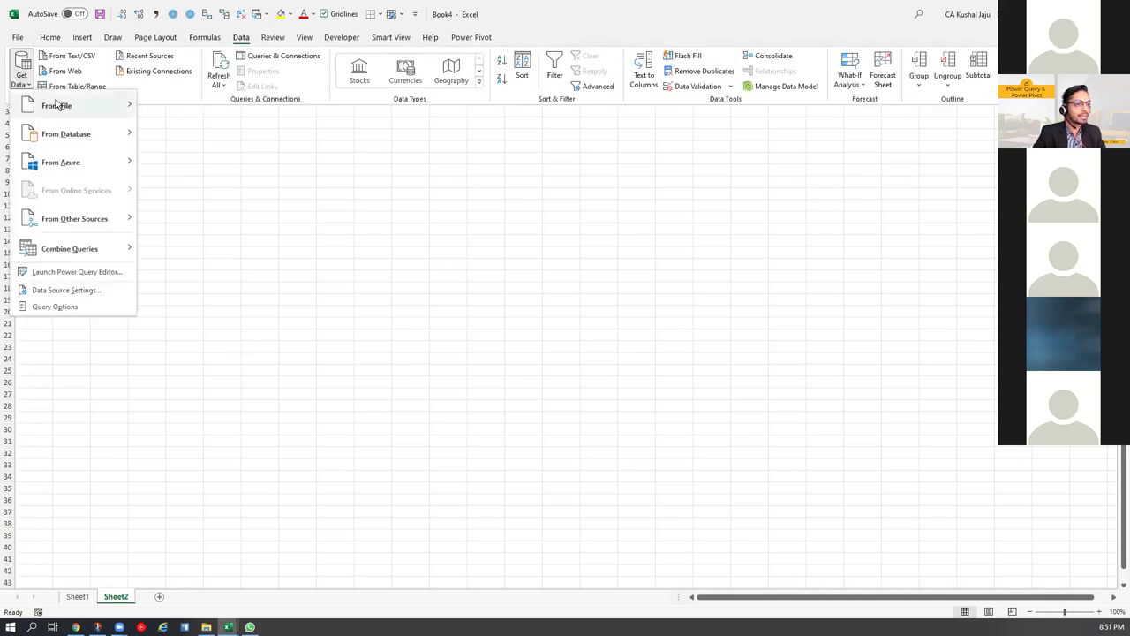
click(193, 135)
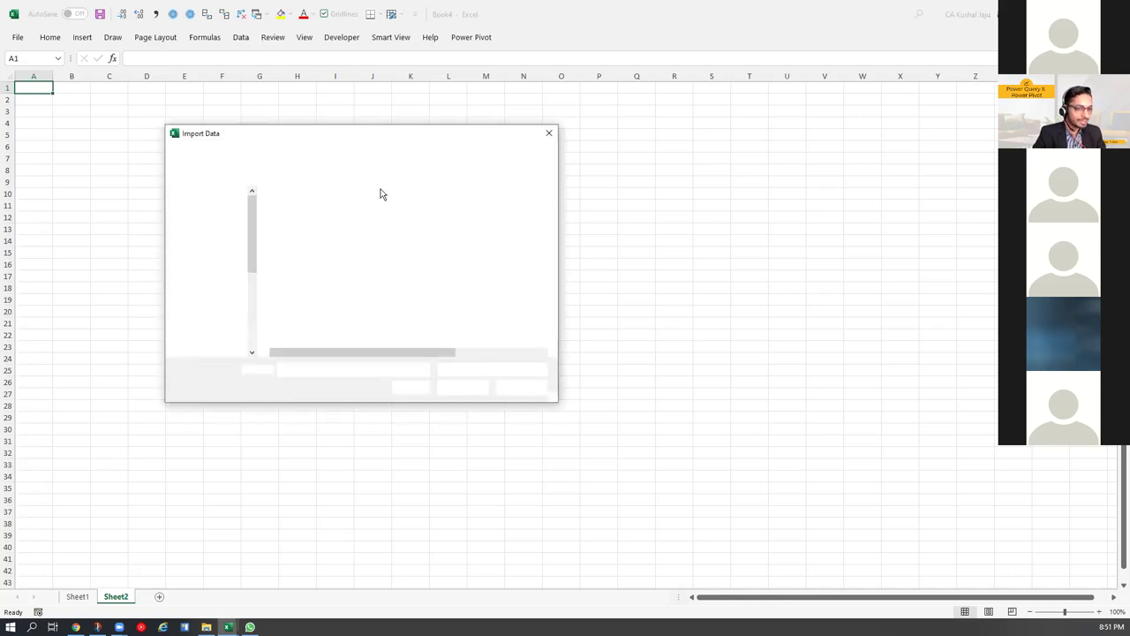
click(307, 285)
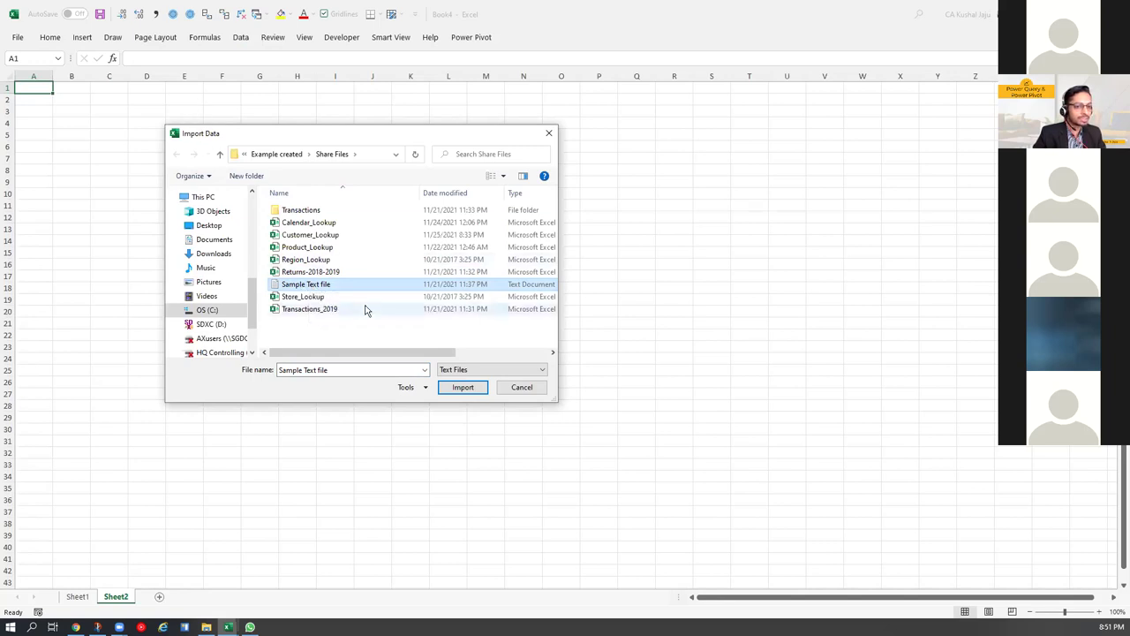
click(460, 390)
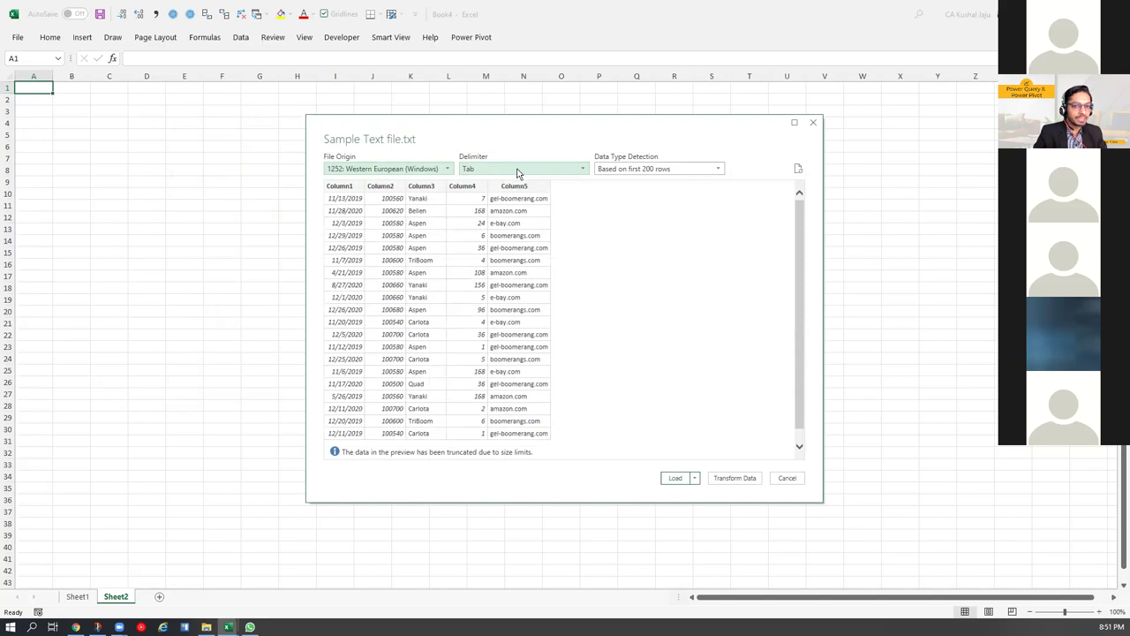
click(731, 482)
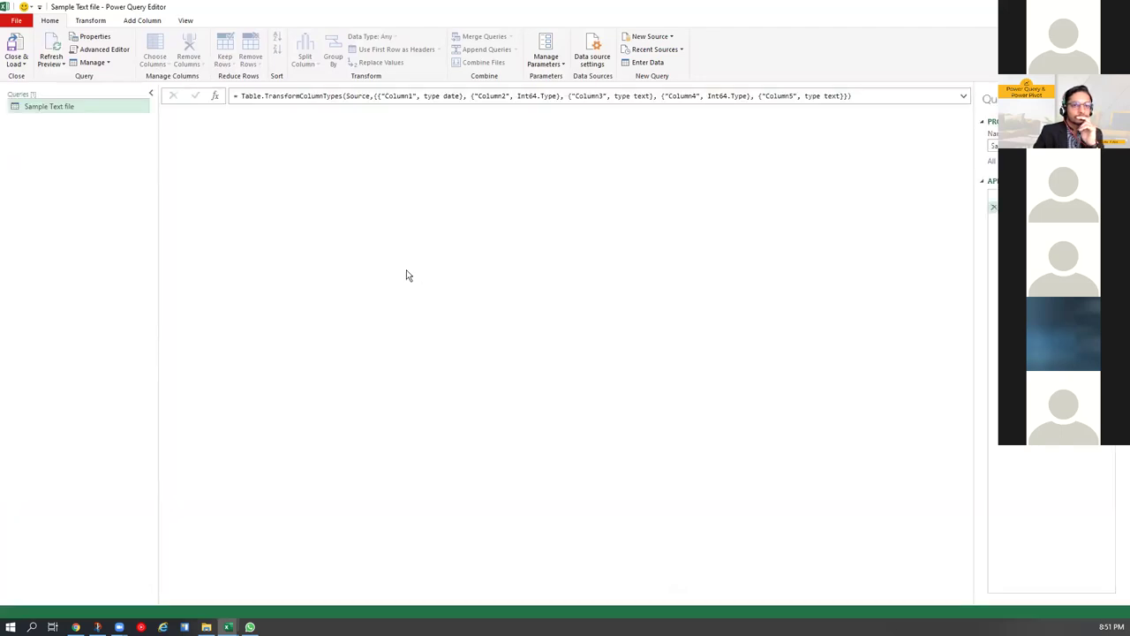
- Apply the Count Values statistic to Column2, returning 2266368
click(308, 113)
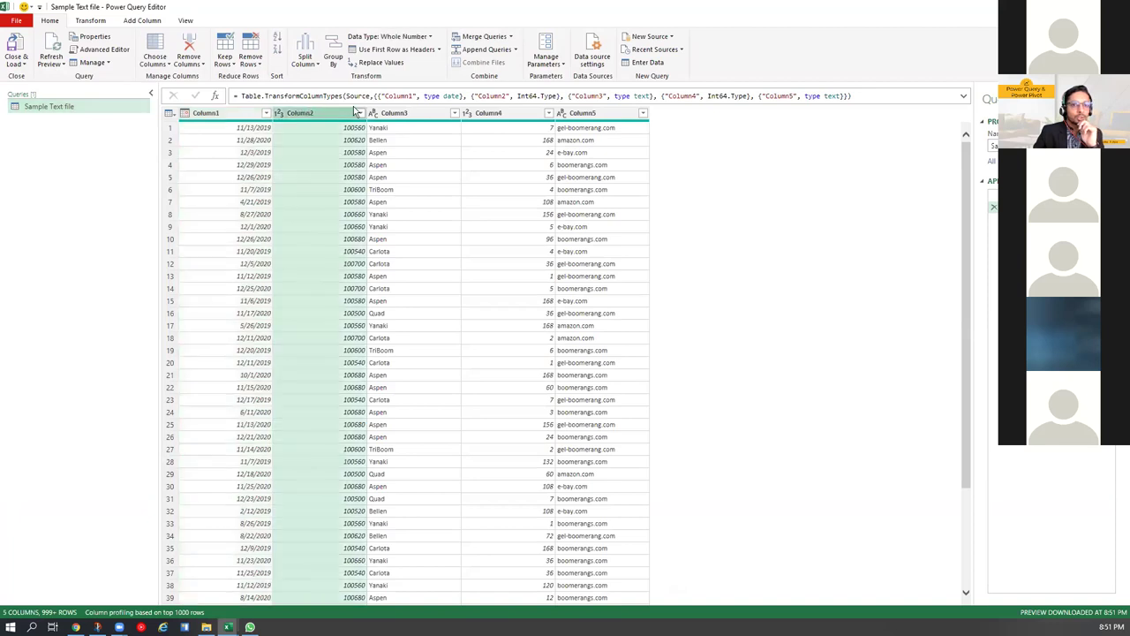
click(91, 20)
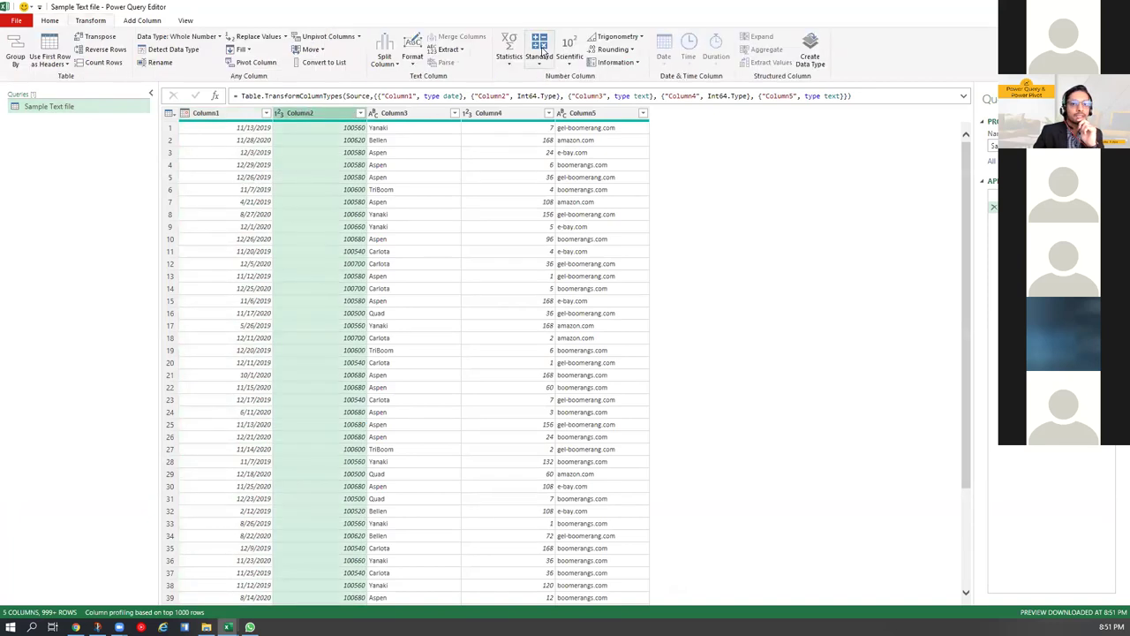
click(517, 69)
click(522, 153)
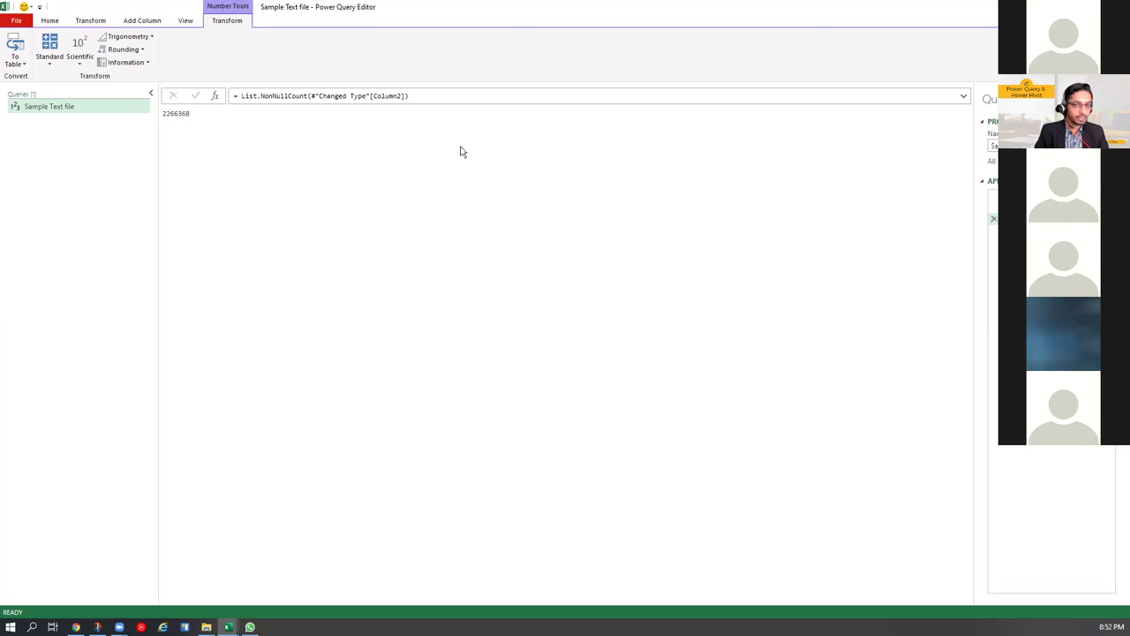
- Remove the count step, then load the query as a connection only, added to the Data Model
click(992, 222)
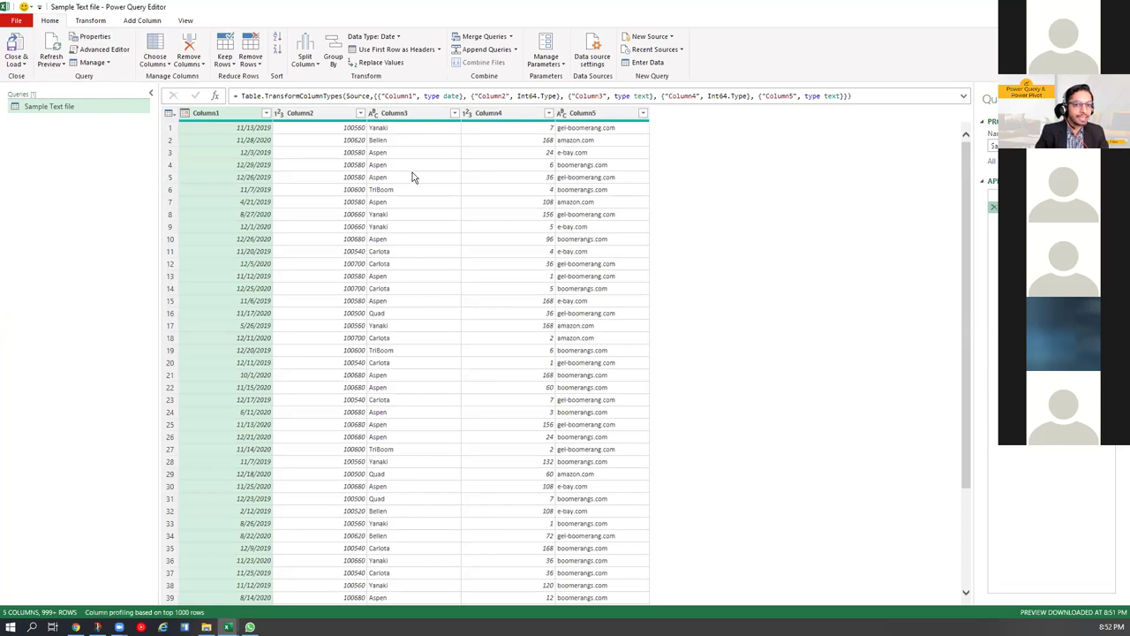
click(411, 177)
click(15, 64)
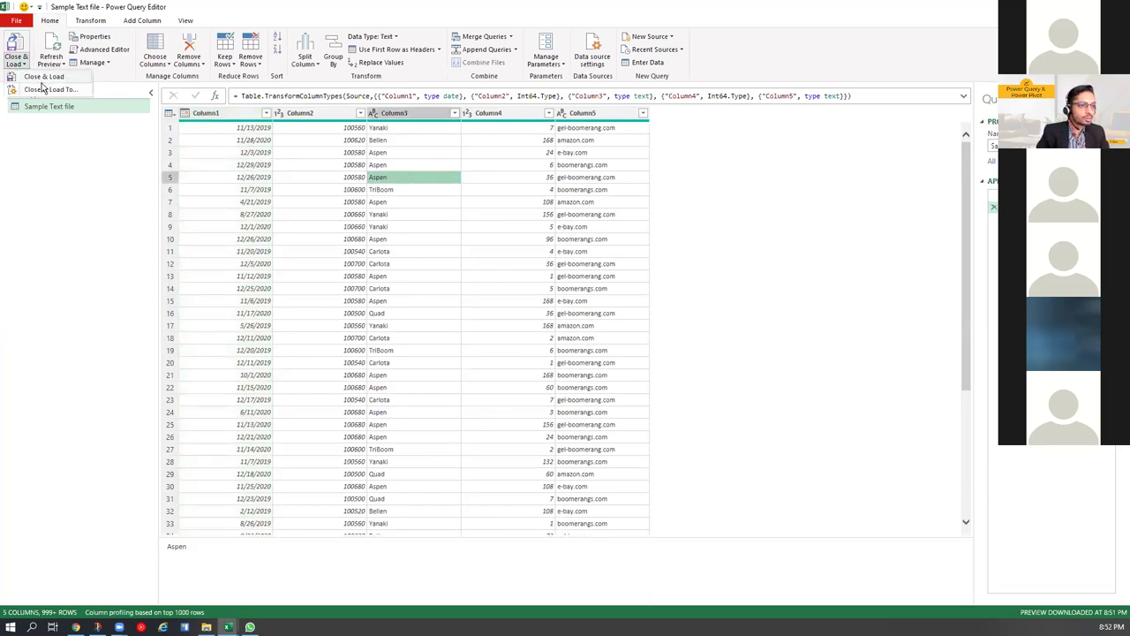
click(24, 77)
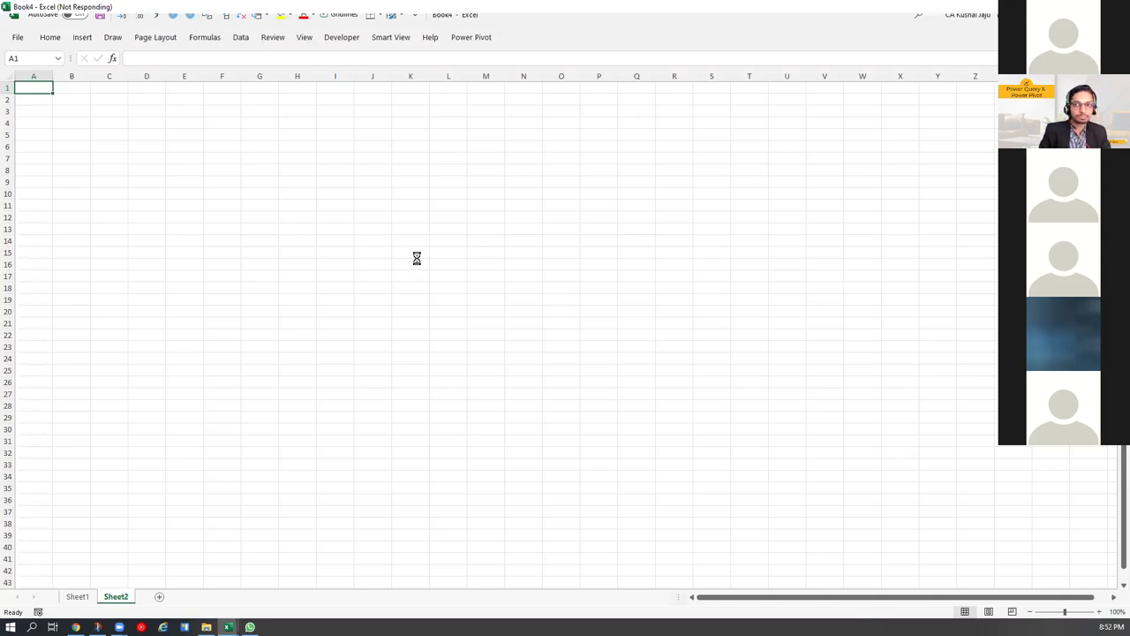
click(372, 243)
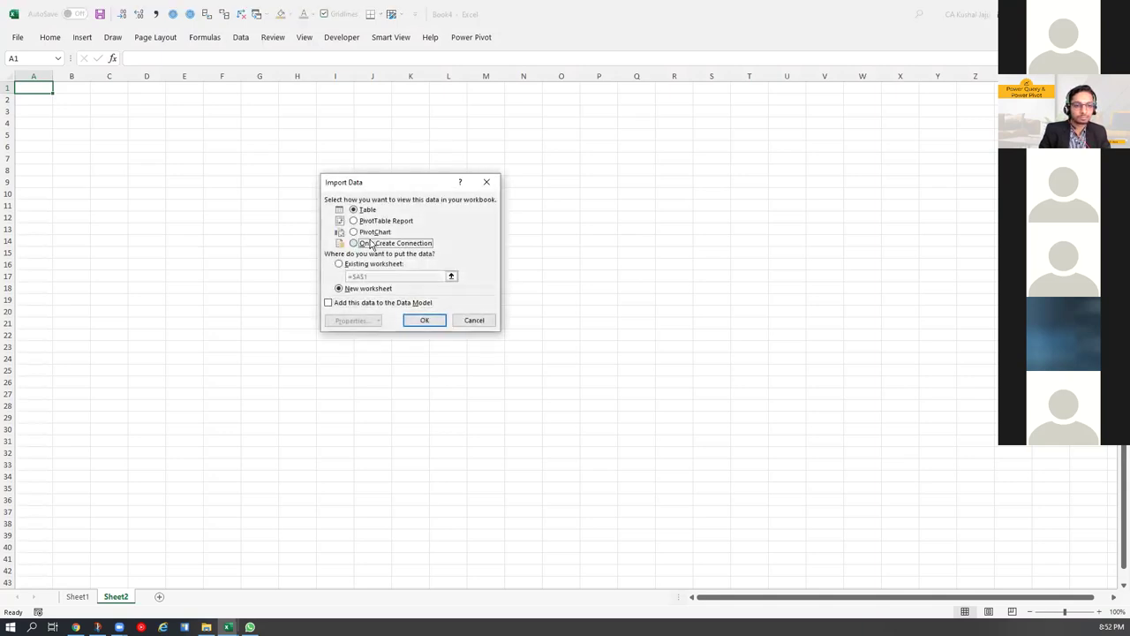
click(329, 302)
click(423, 321)
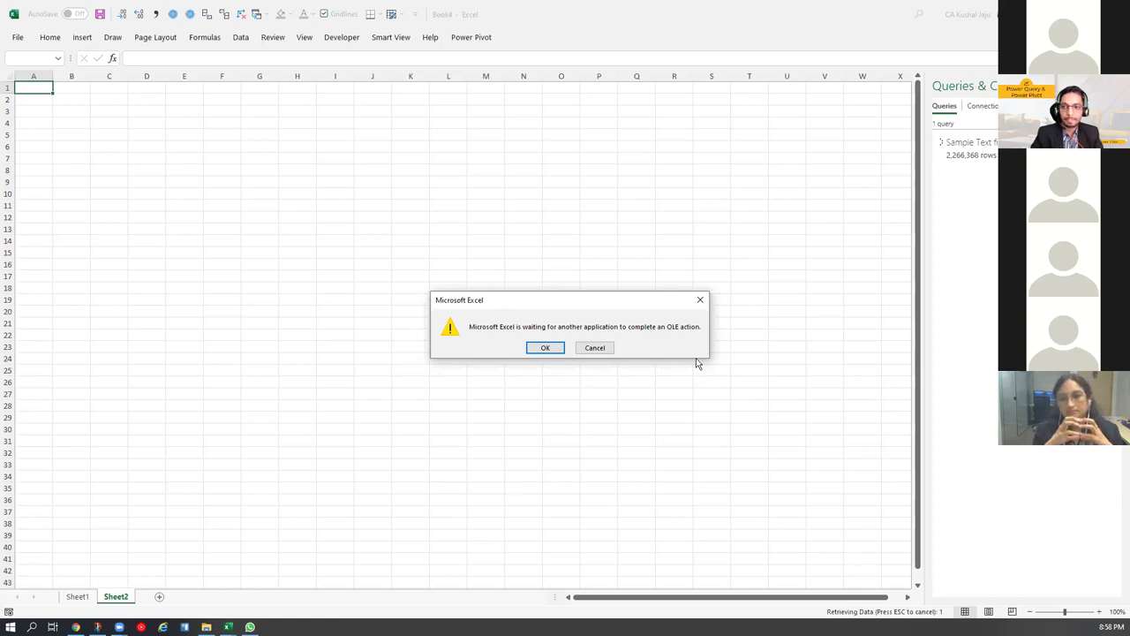
- Minimise the Share Files folder window to get back to Excel
key(alt+Tab)
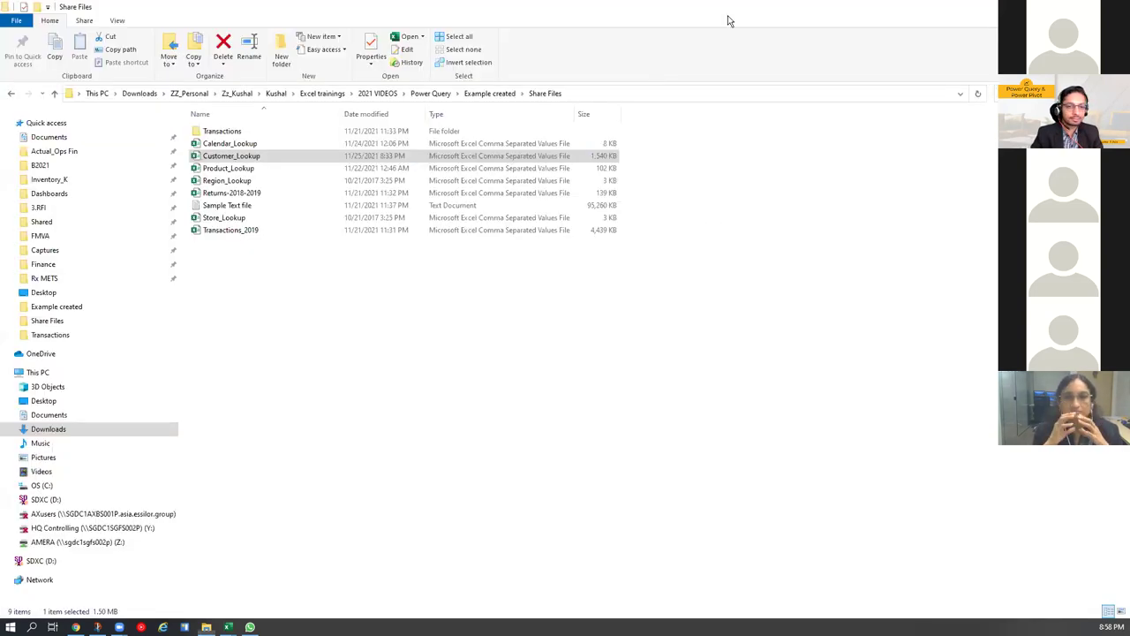
click(990, 13)
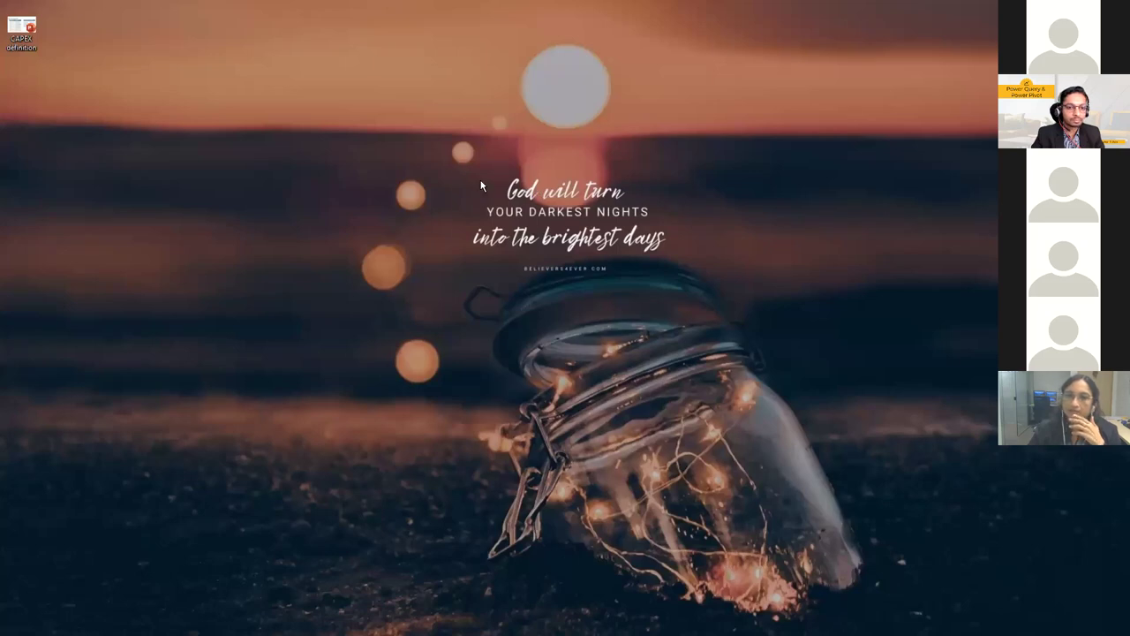
- Refresh the desktop twice from its right-click menu
right_click(460, 160)
click(484, 193)
right_click(484, 191)
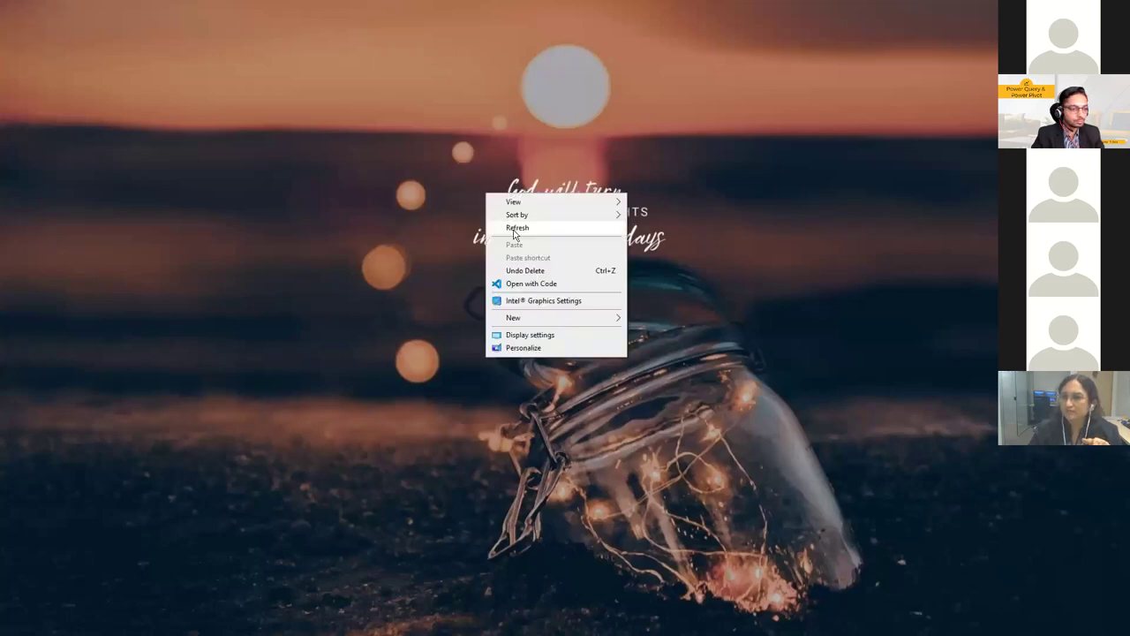
click(514, 229)
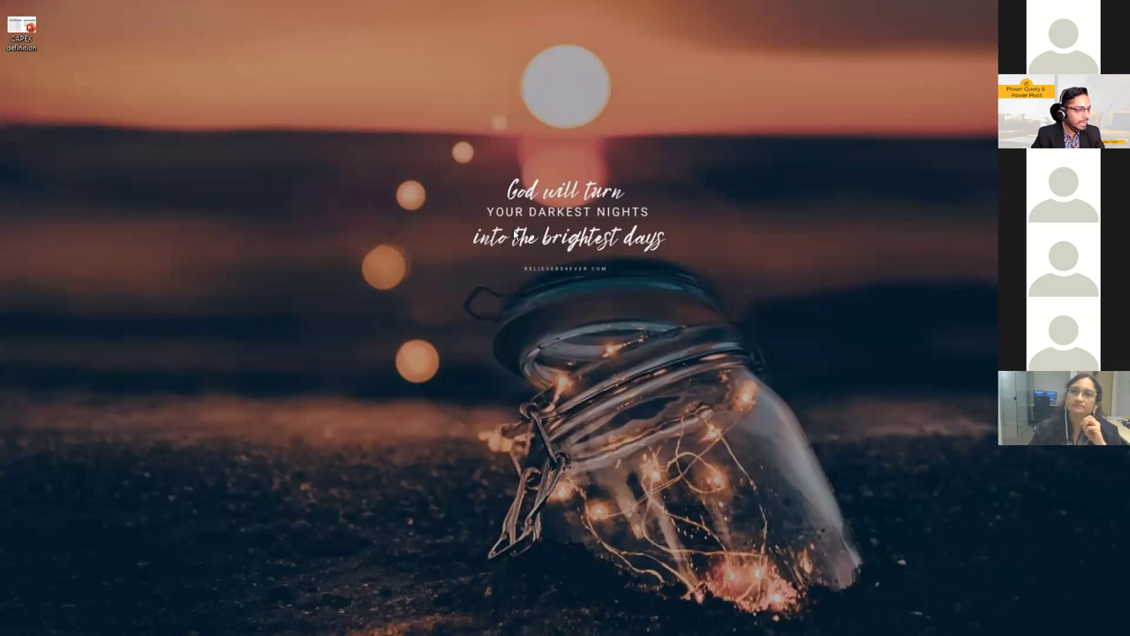
- Switch to Visme in the browser, select slide 7 (About Me), and start presenting
key(alt+Tab)
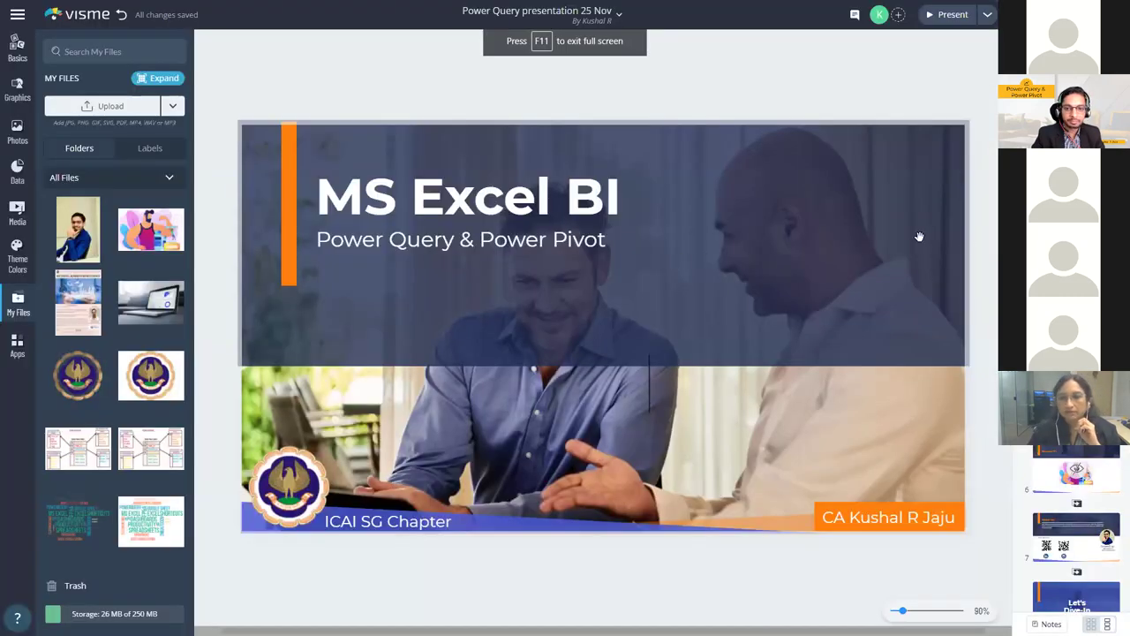
mouse_move(1076, 534)
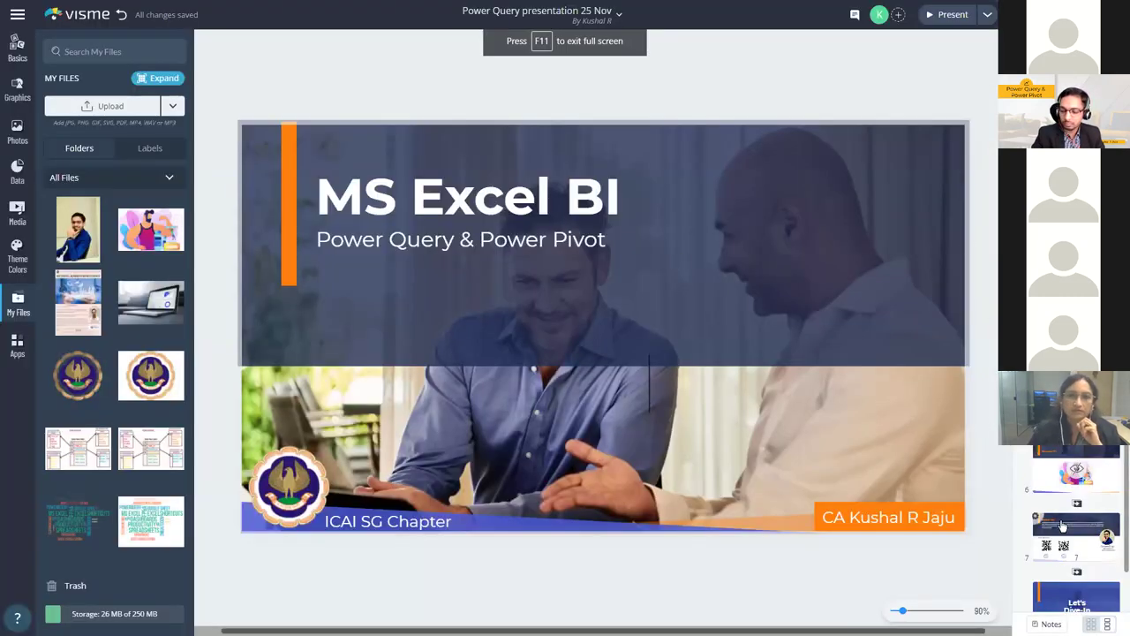
click(1062, 526)
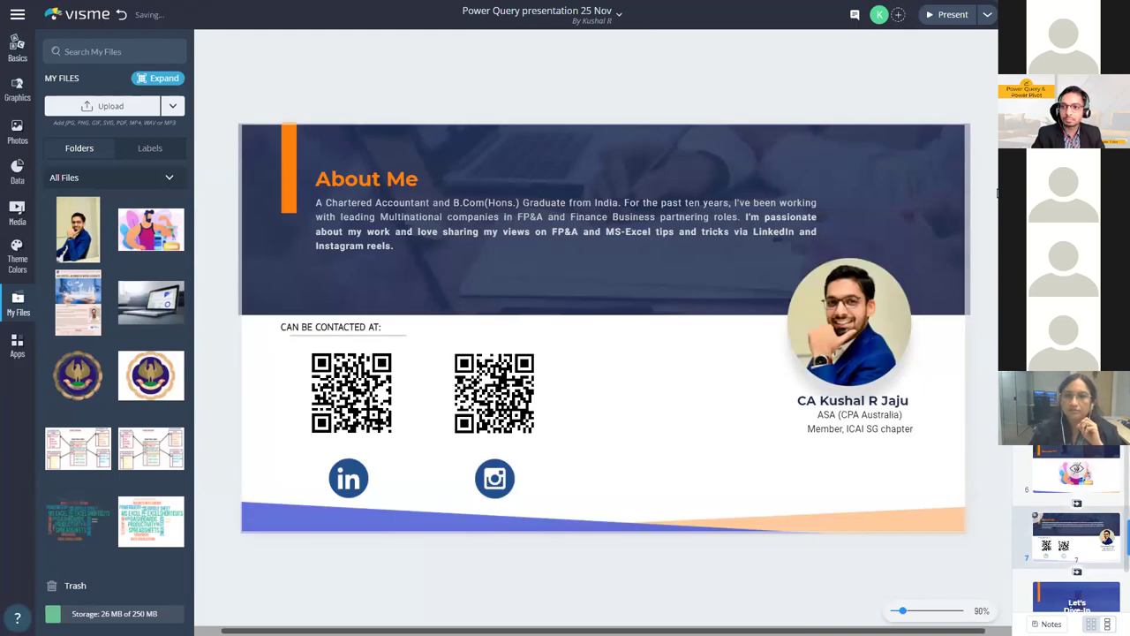
click(945, 13)
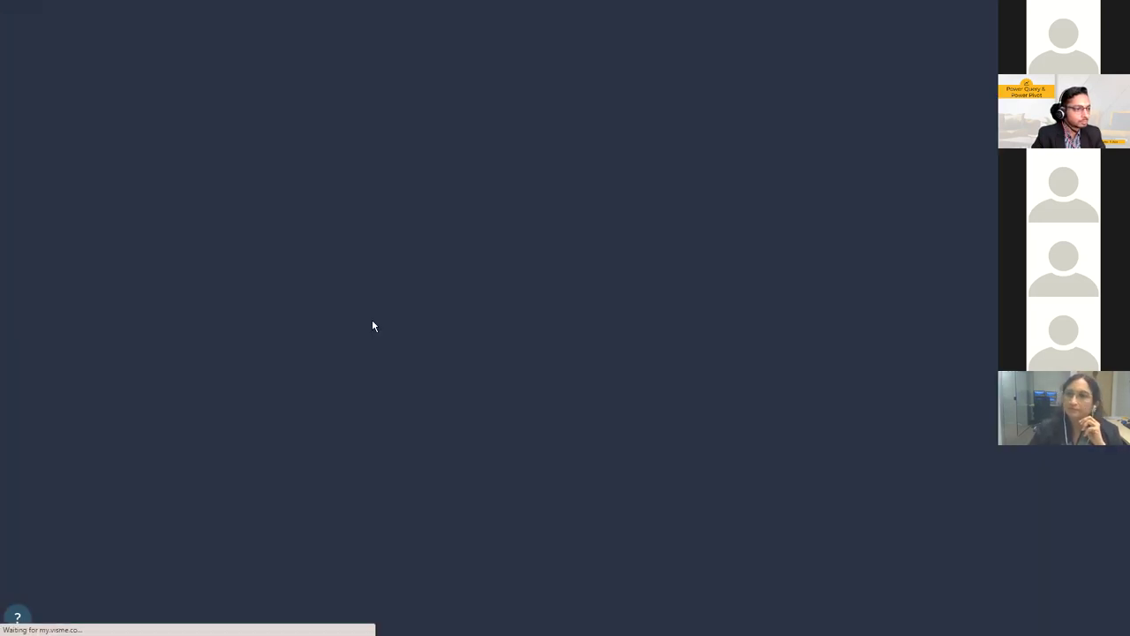